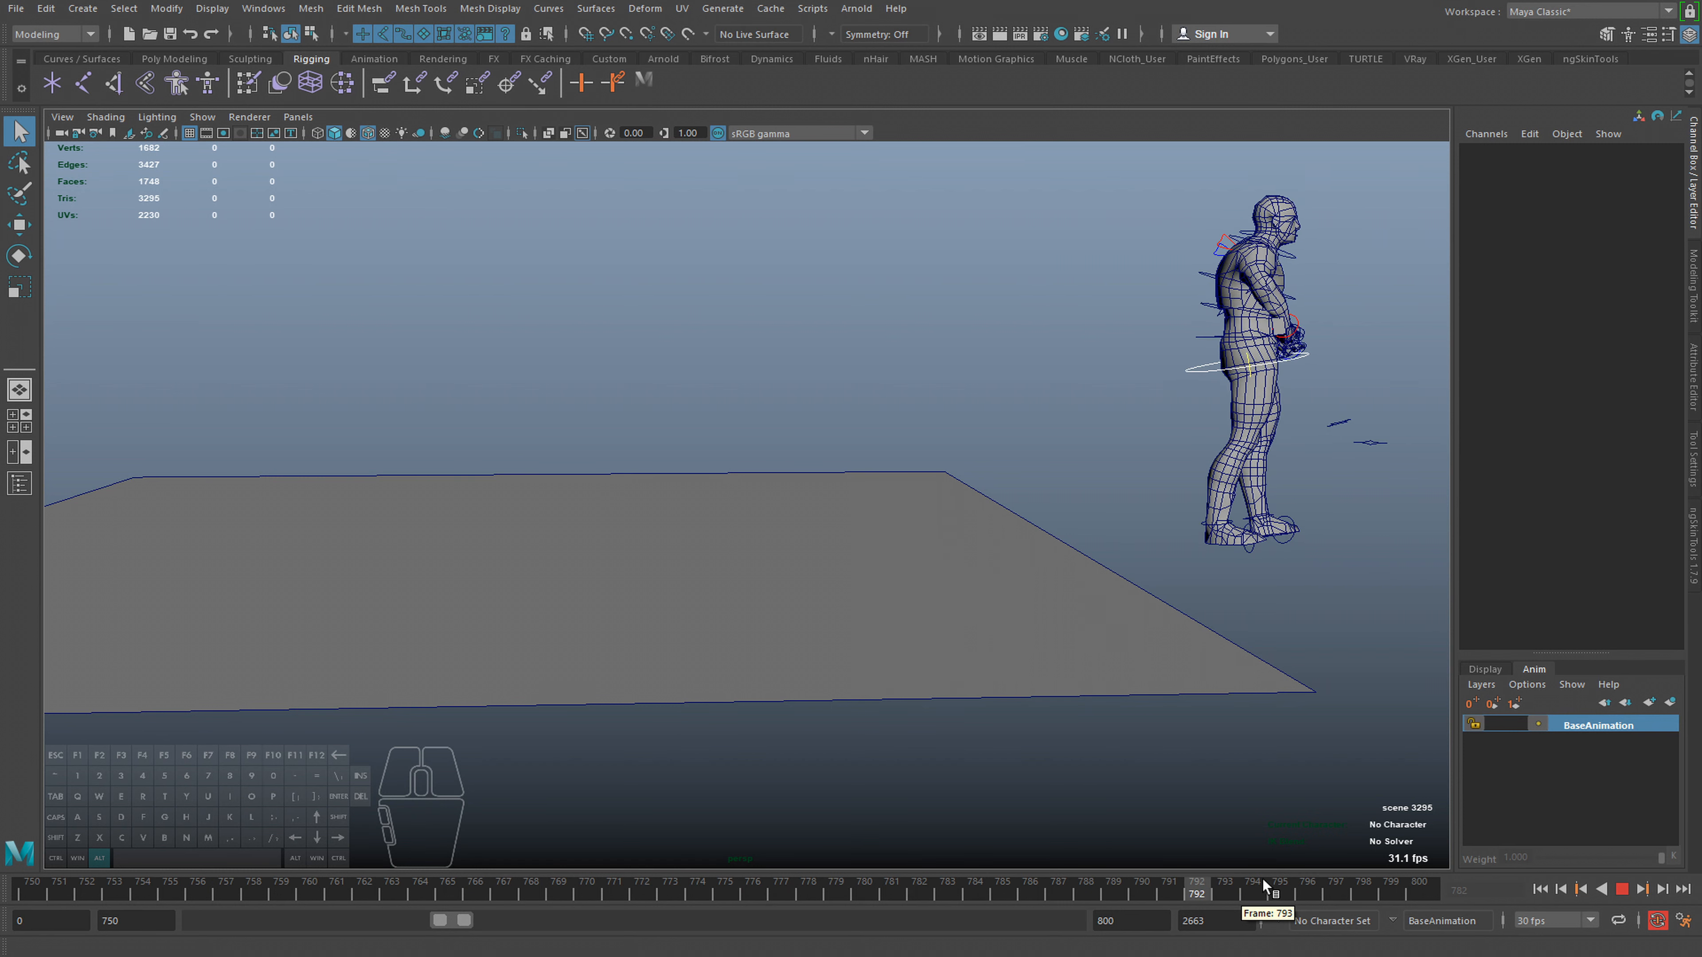
# Stop playback and set the playback range's start frame to 550
pyautogui.press('Escape')
pyautogui.click(148, 918)
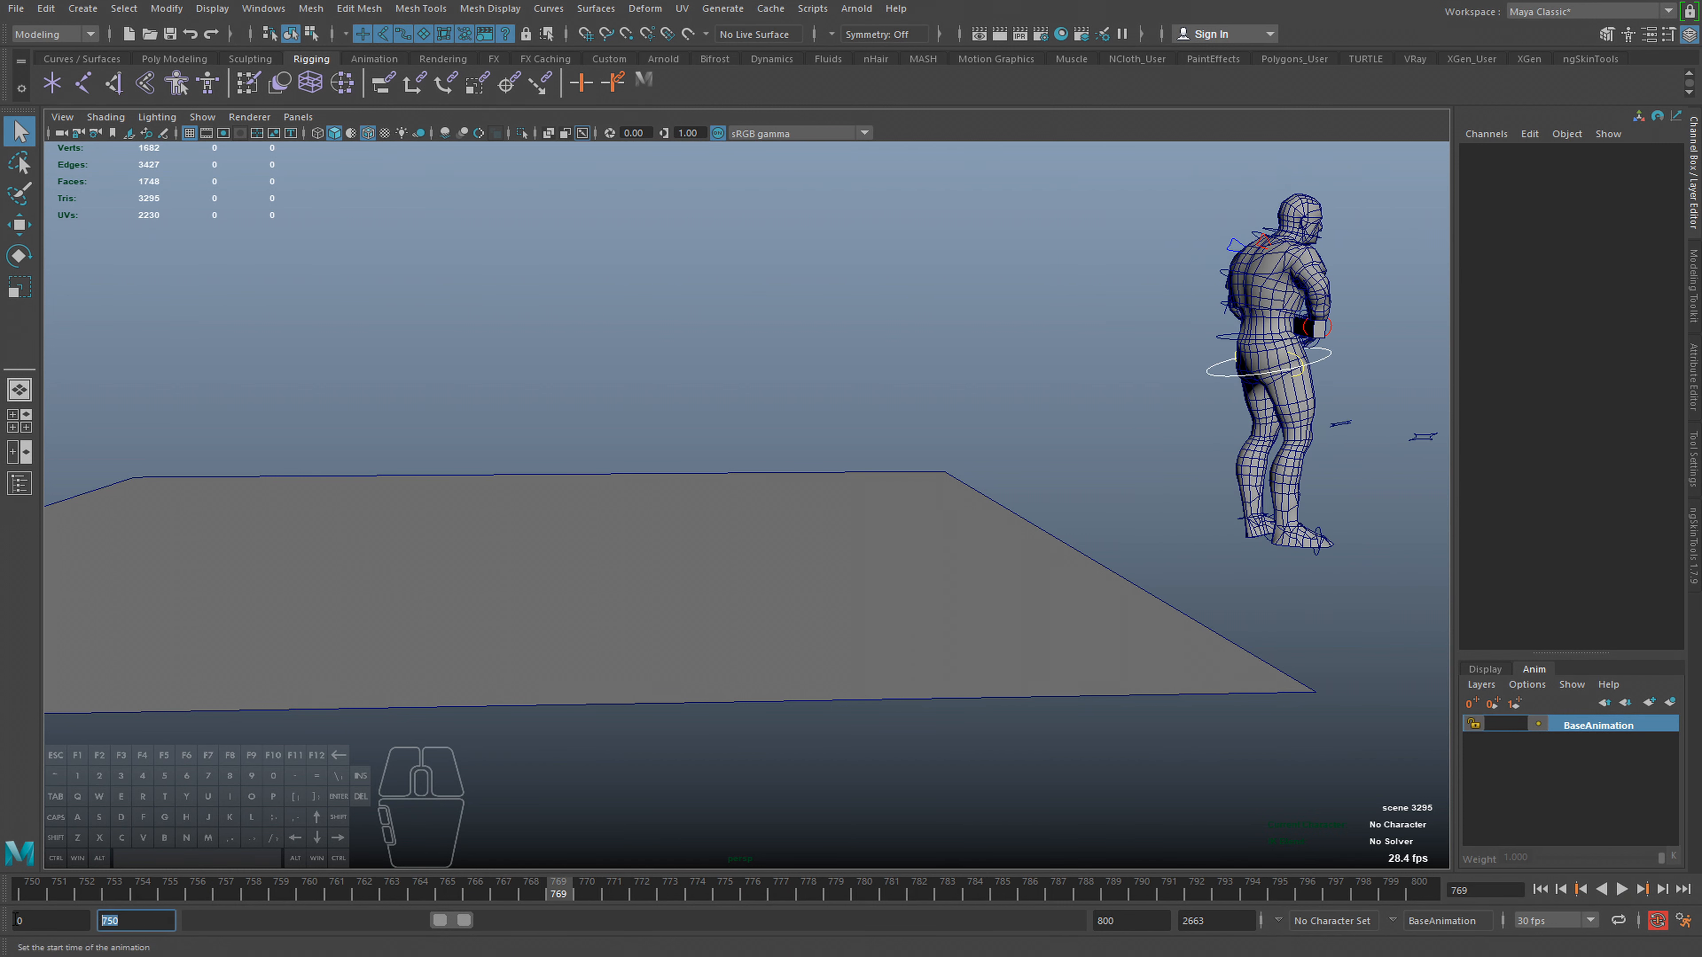
pyautogui.write('550')
pyautogui.press('Return')
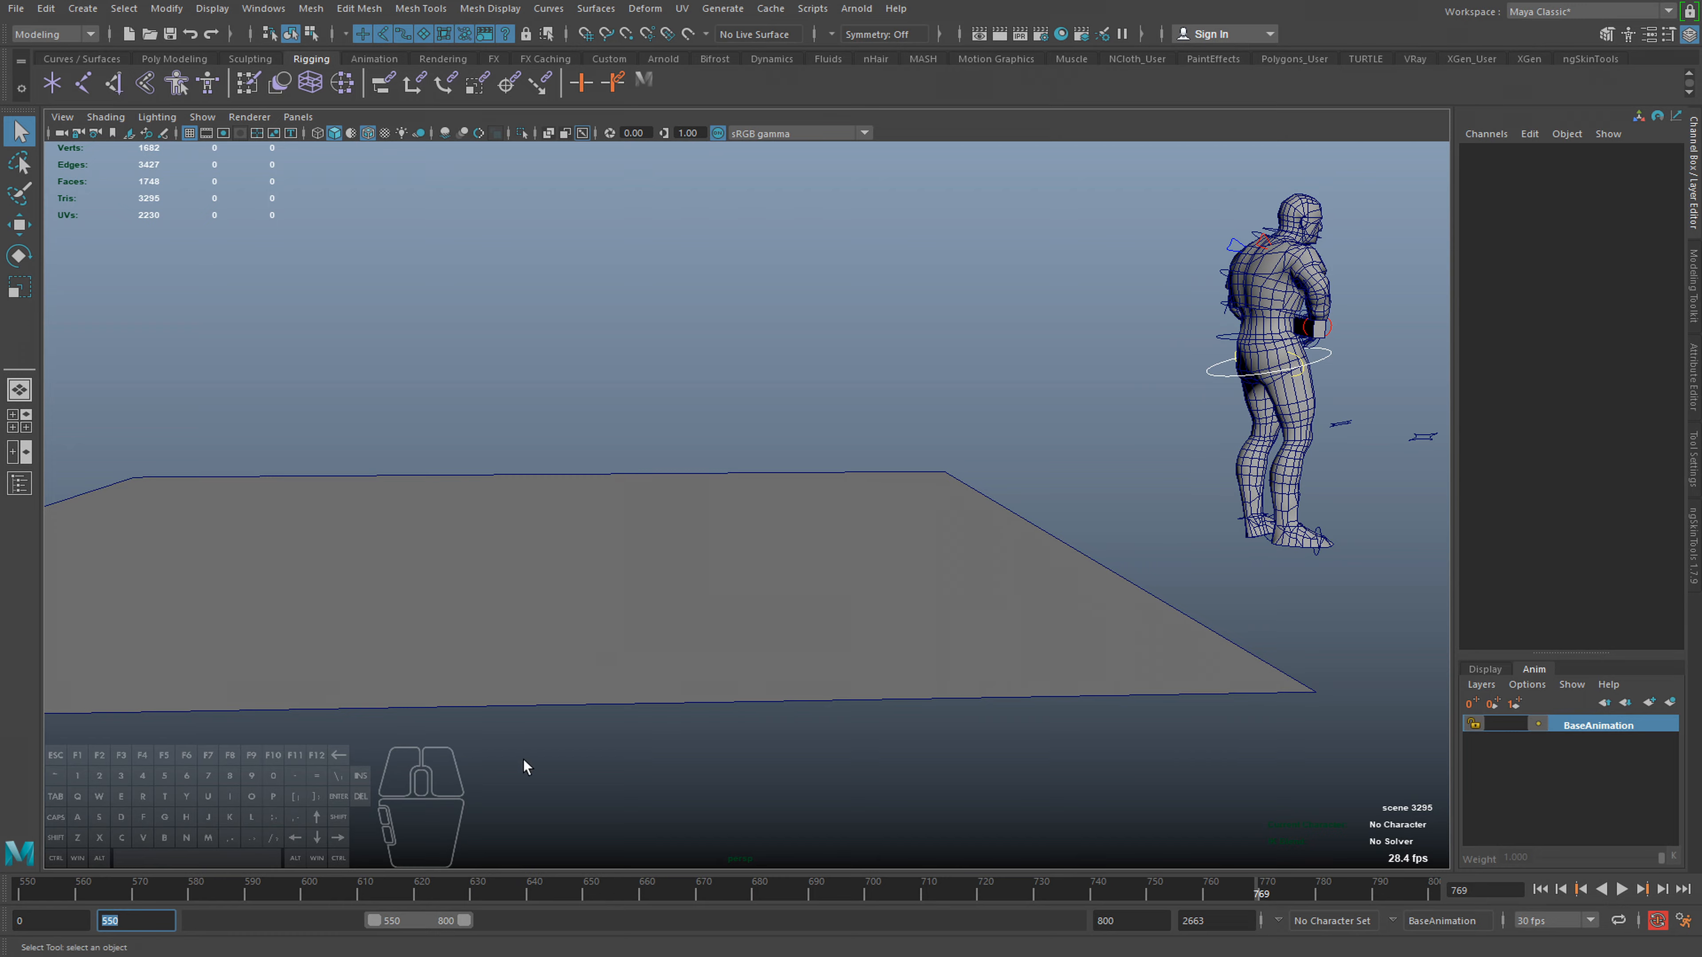
# Scrub and play the walk animation up to about frame 709, examining the foot contact poses for a clean cycle
pyautogui.moveTo(114, 893); pyautogui.dragTo(767, 914)
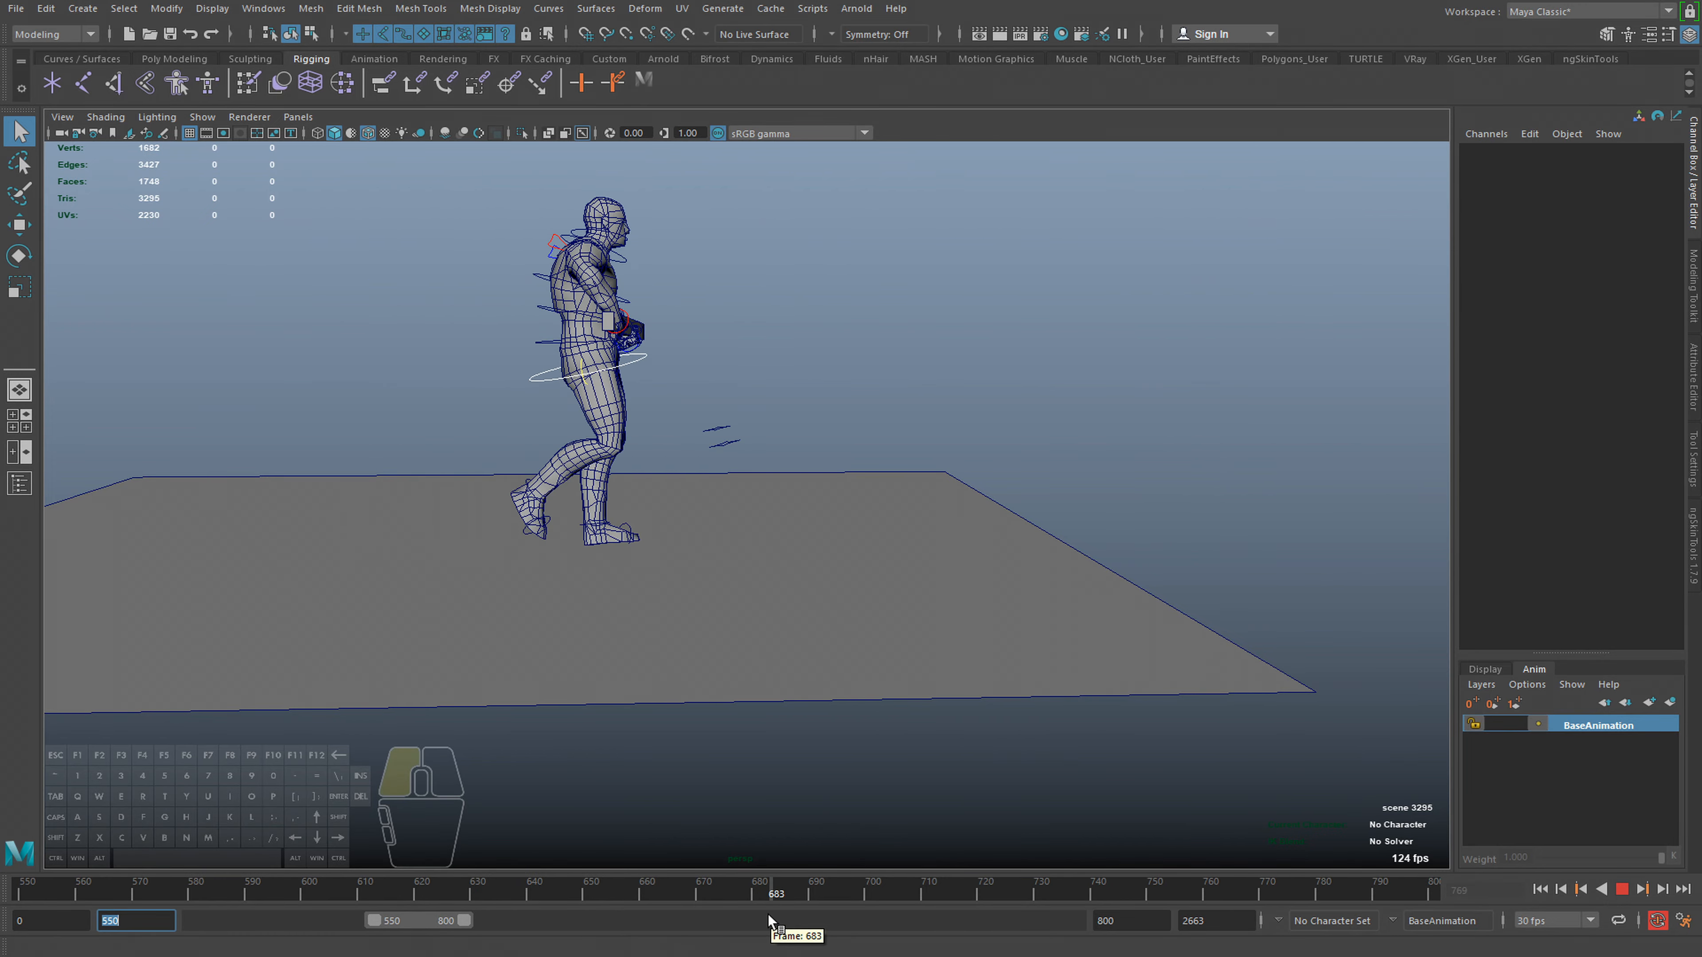
pyautogui.hotkey('alt', 'v')
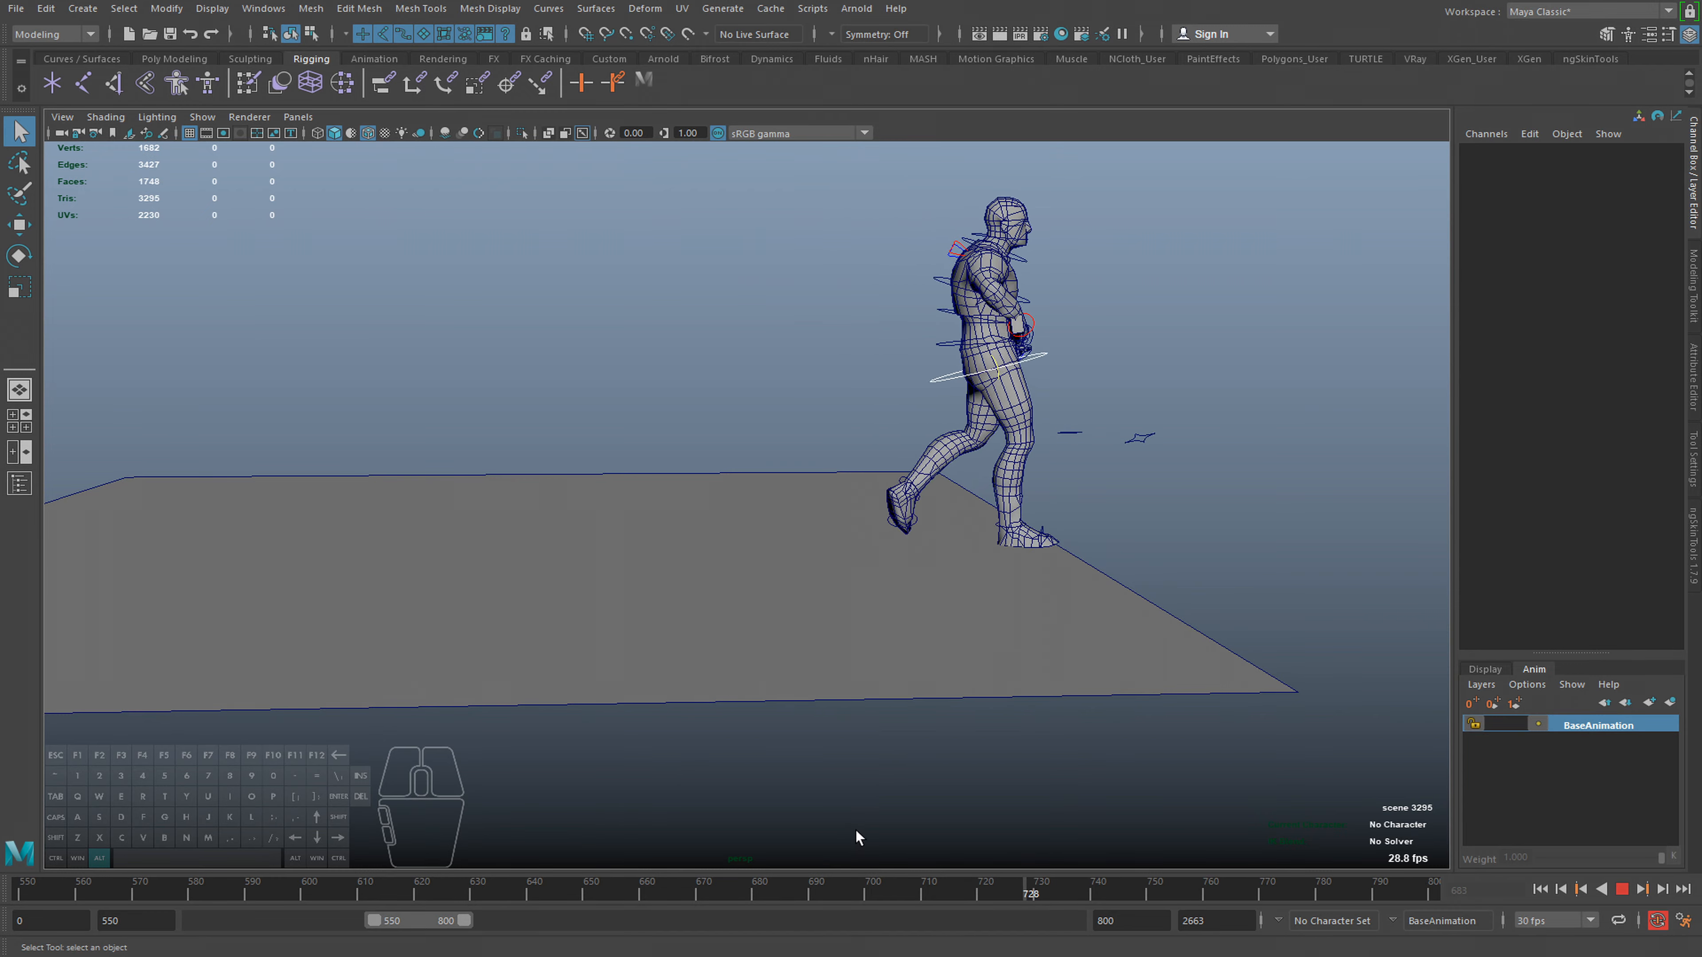
pyautogui.click(1068, 882)
pyautogui.moveTo(1068, 877); pyautogui.dragTo(871, 884)
pyautogui.hotkey('alt', 'v')
pyautogui.click(873, 890)
pyautogui.hotkey('alt', 'v')
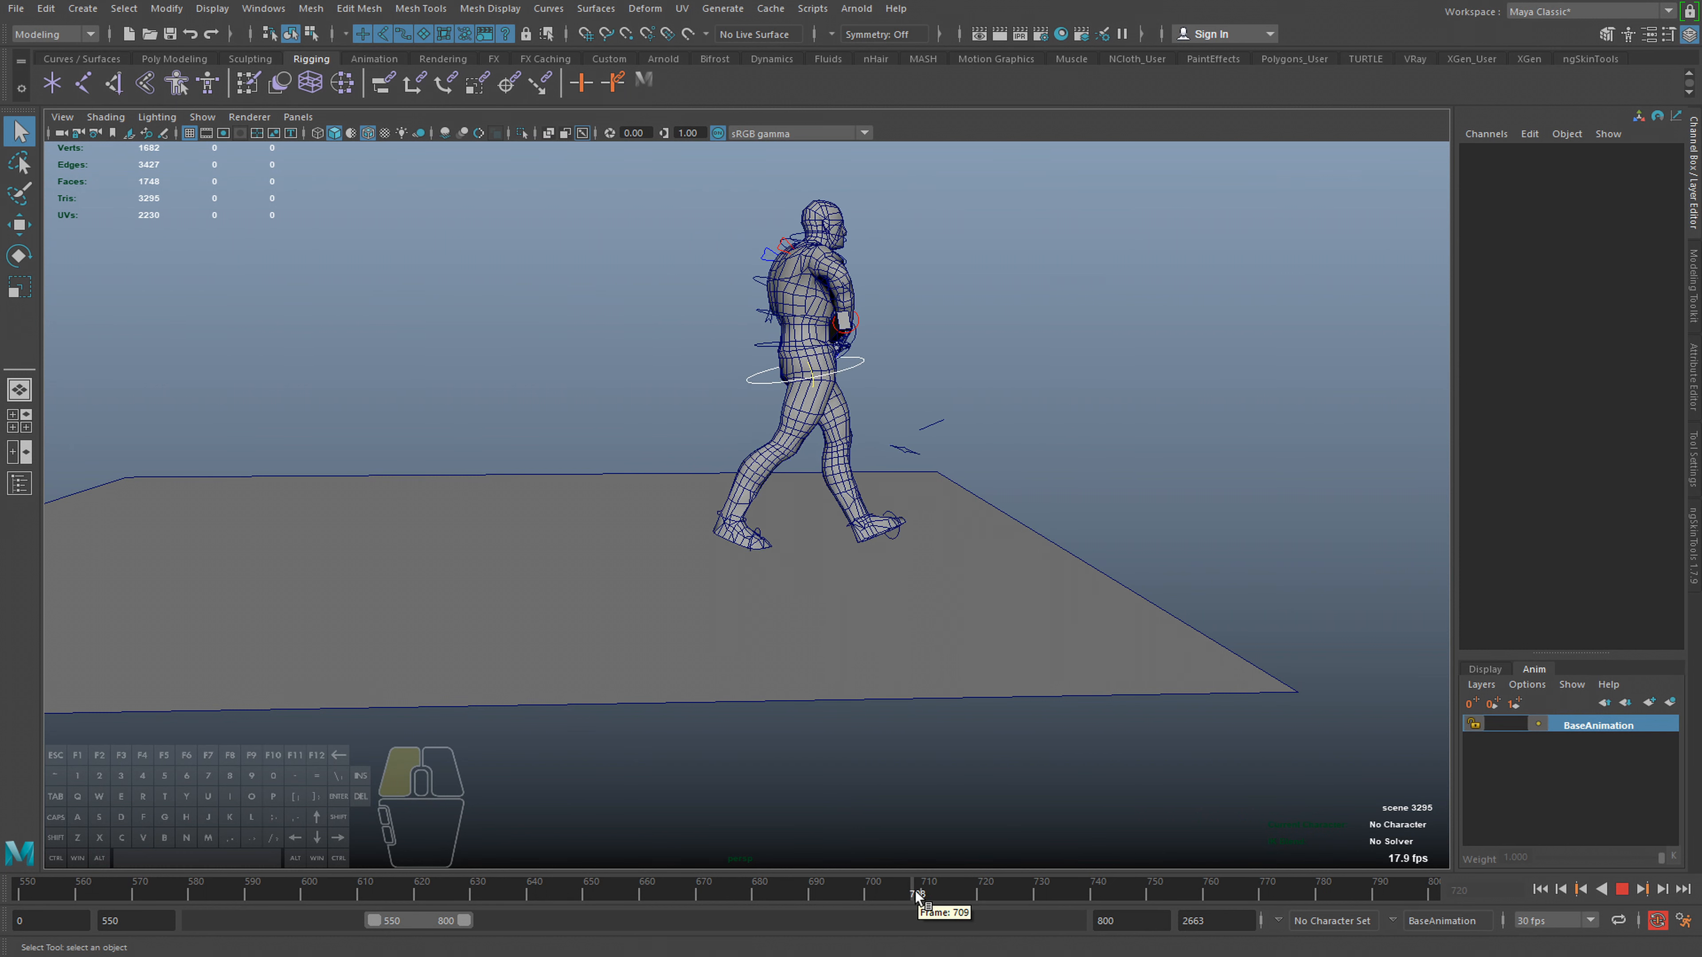
pyautogui.click(916, 890)
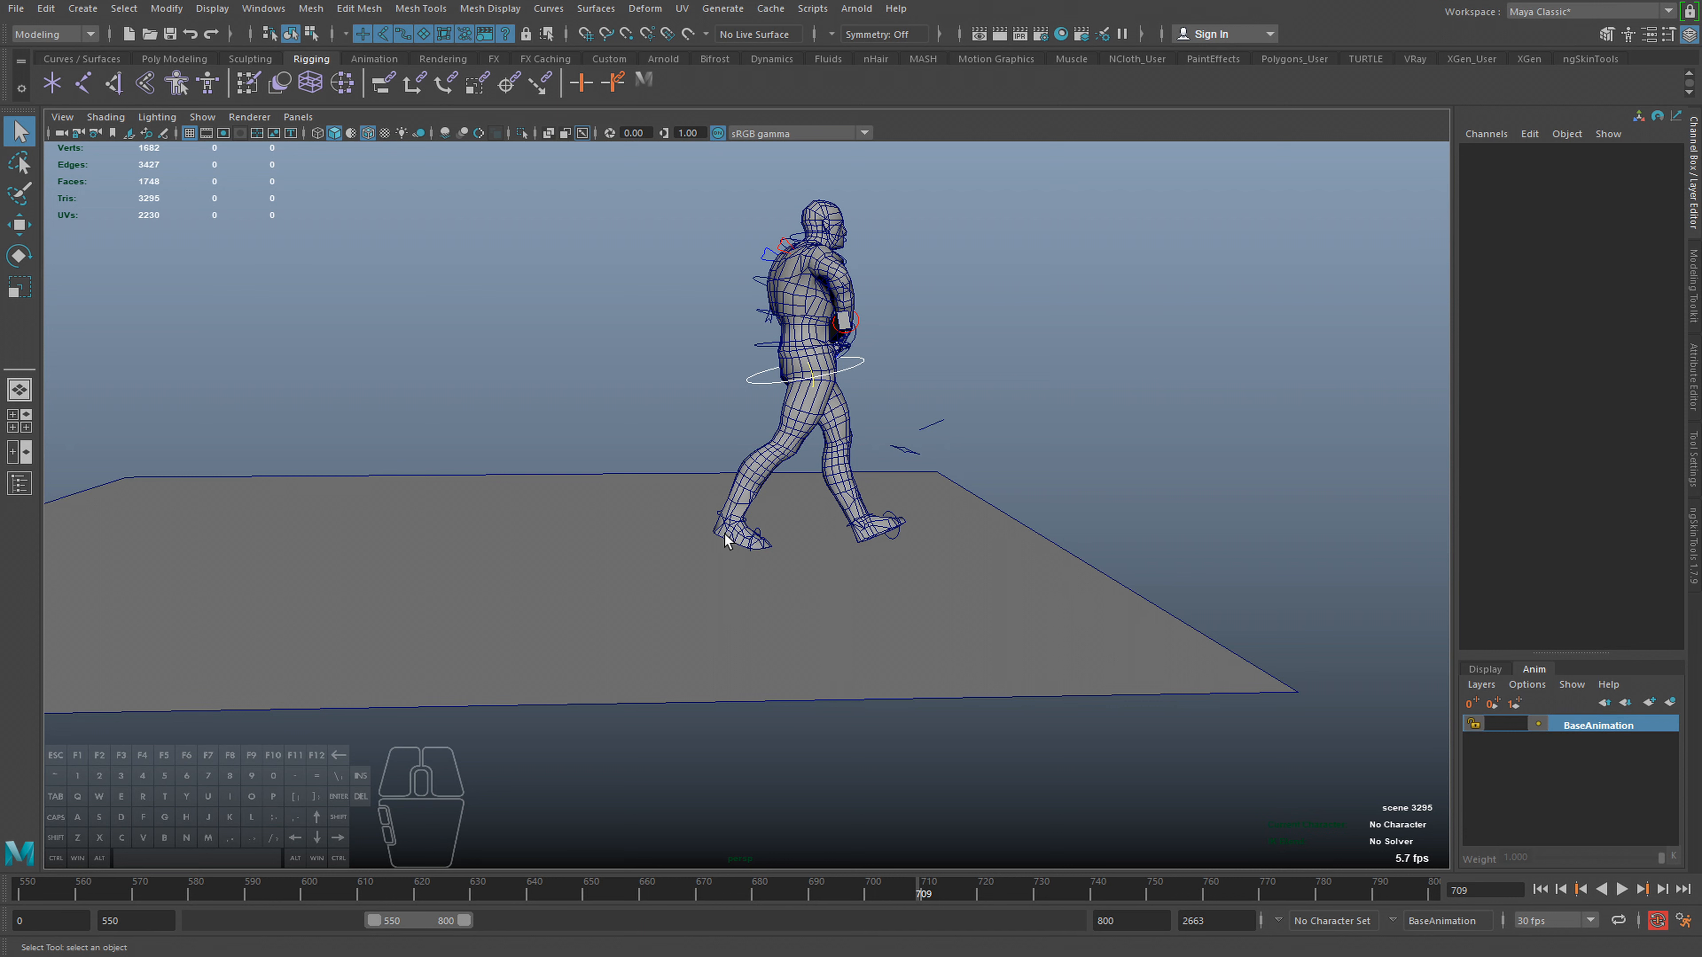
pyautogui.hotkey('alt', 'v')
pyautogui.click(904, 890)
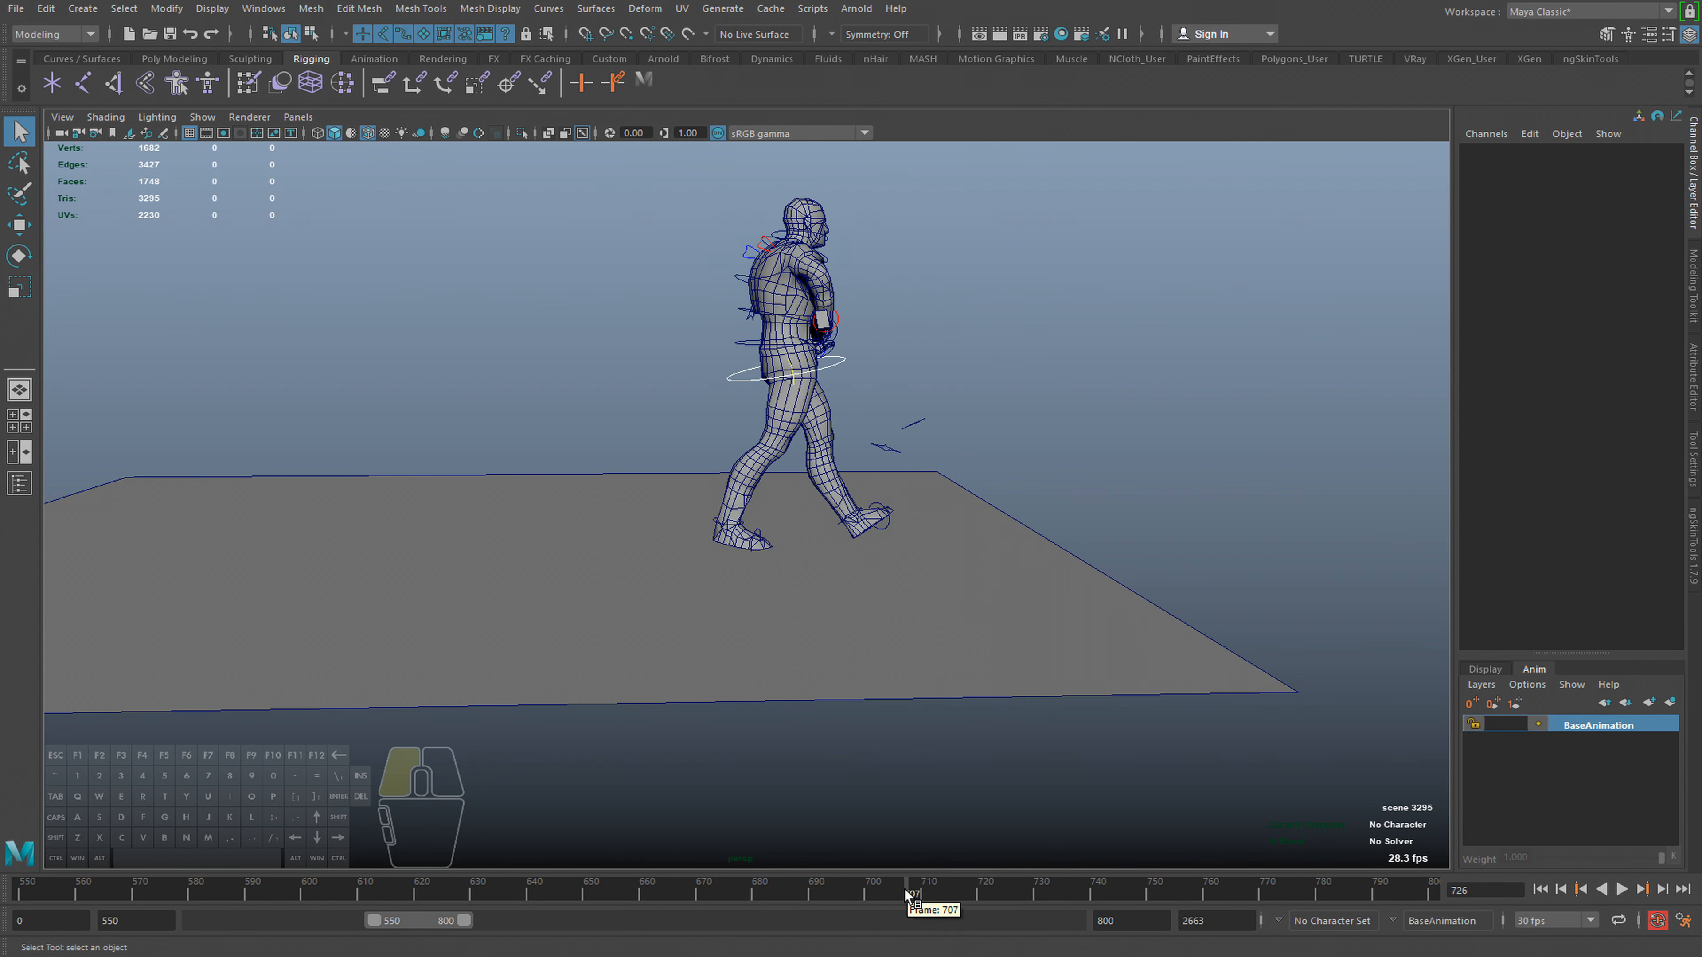
# Compare the stride poses between about frames 678 and 742 by scrubbing and replaying the walk
pyautogui.moveTo(902, 890); pyautogui.dragTo(1096, 890)
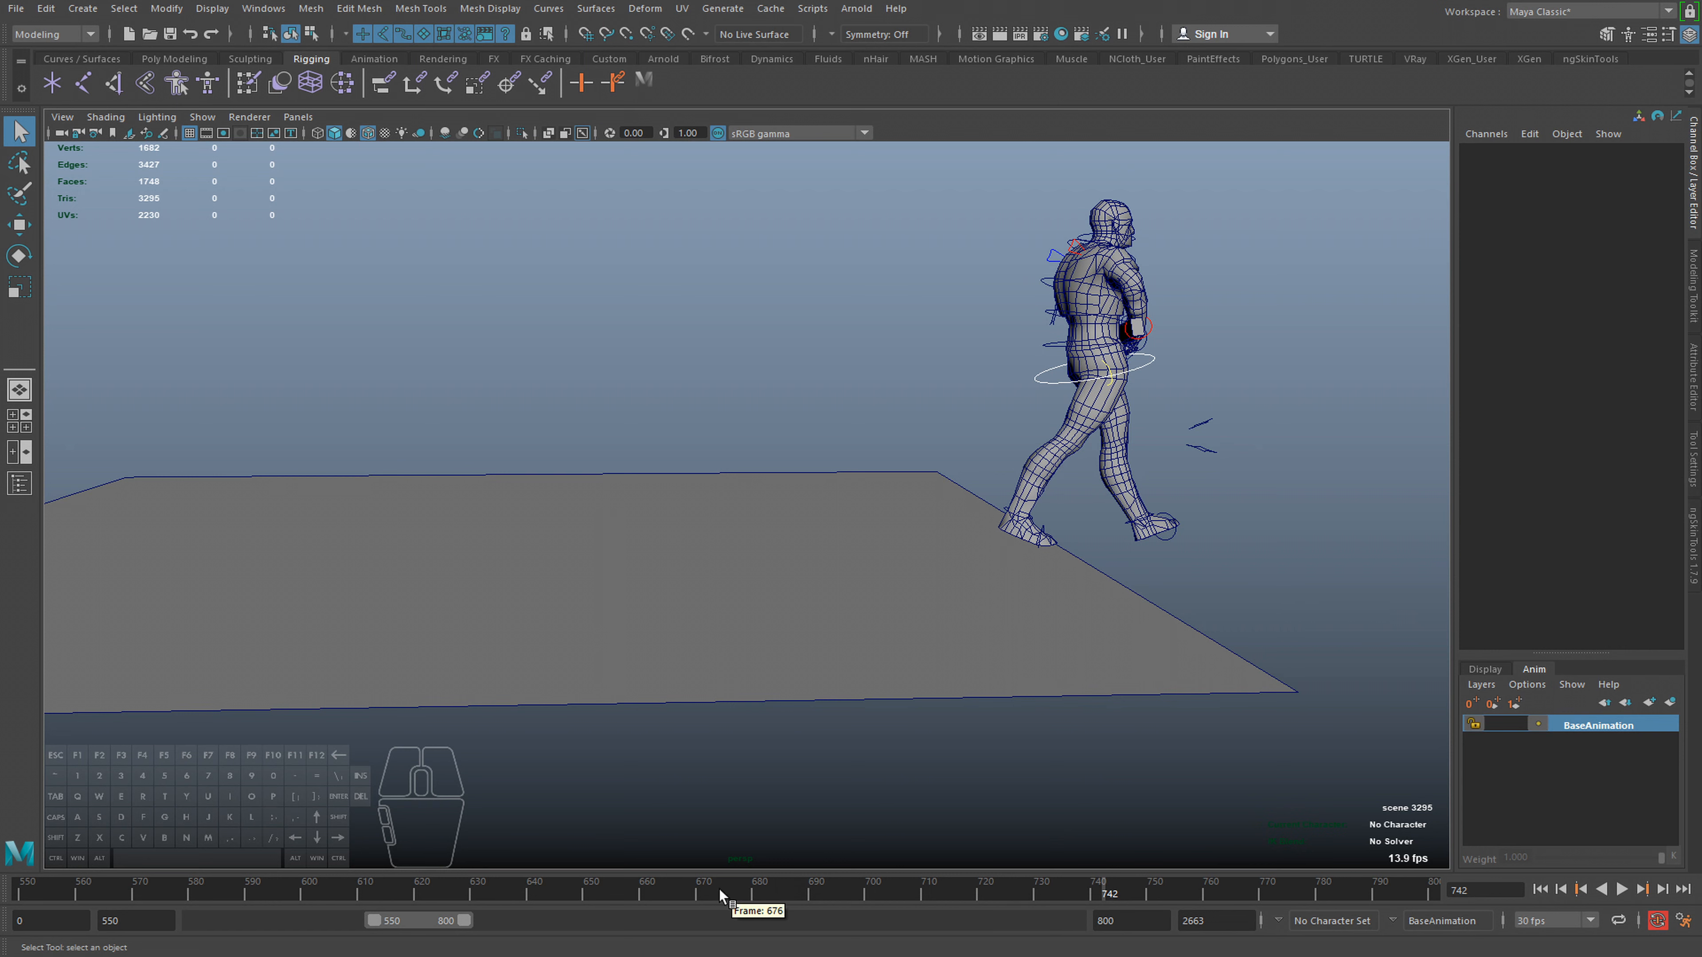
pyautogui.moveTo(685, 889); pyautogui.dragTo(749, 890)
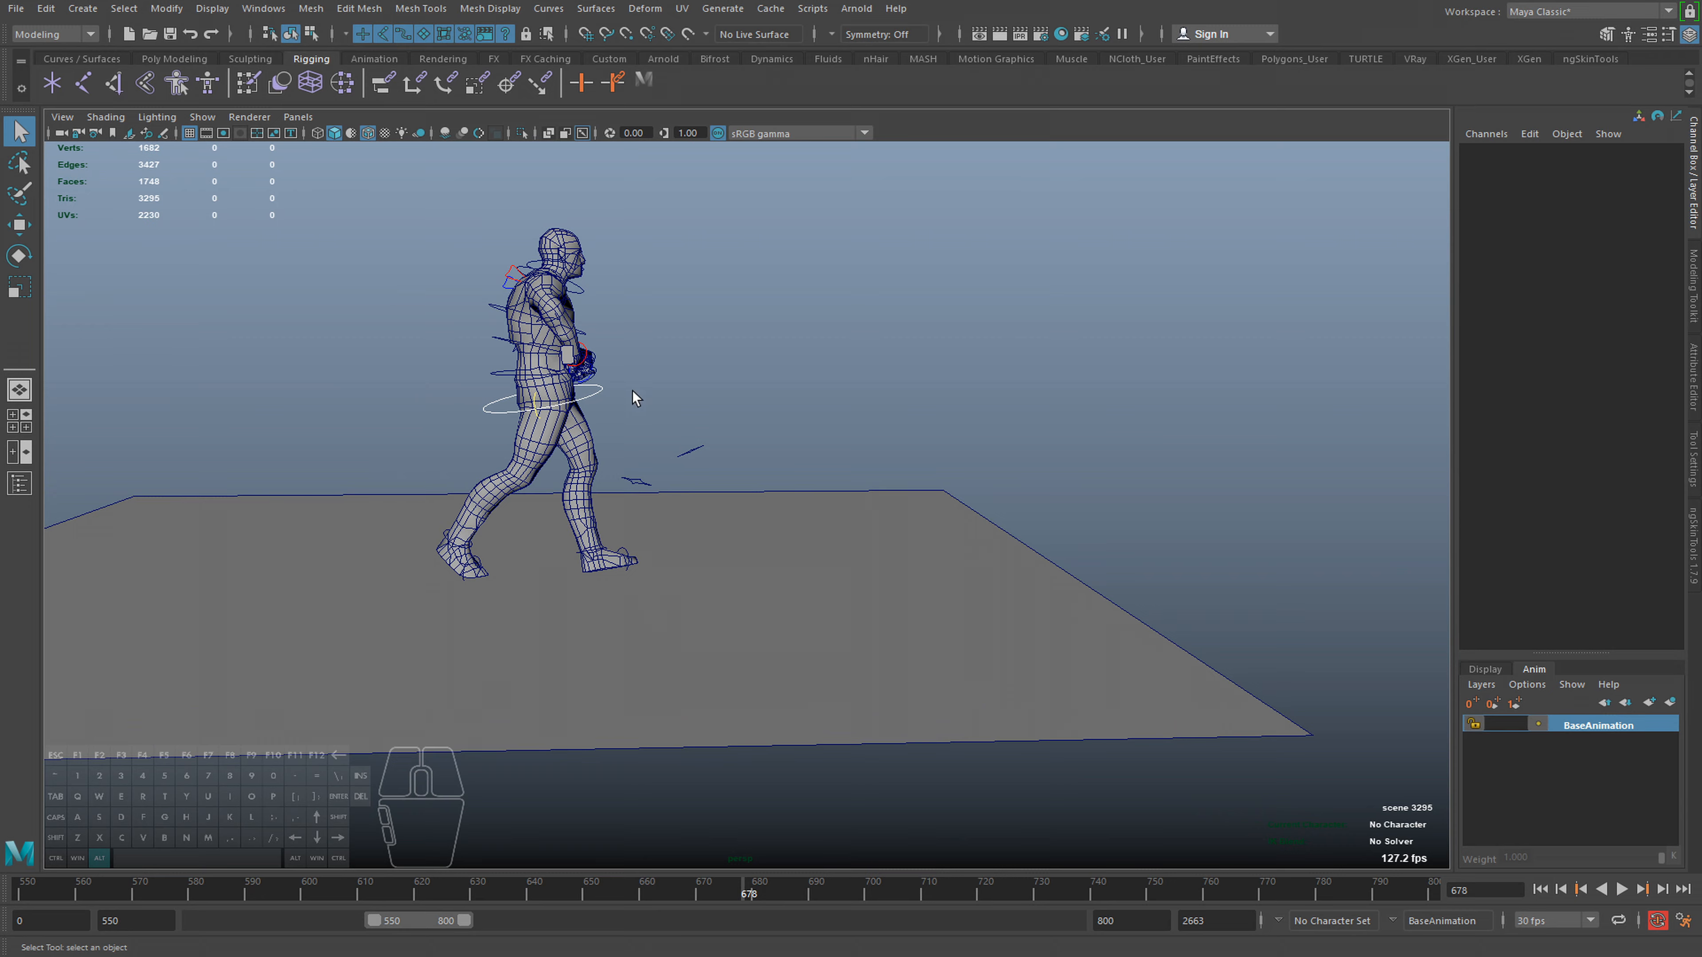
pyautogui.hotkey('alt', 'v')
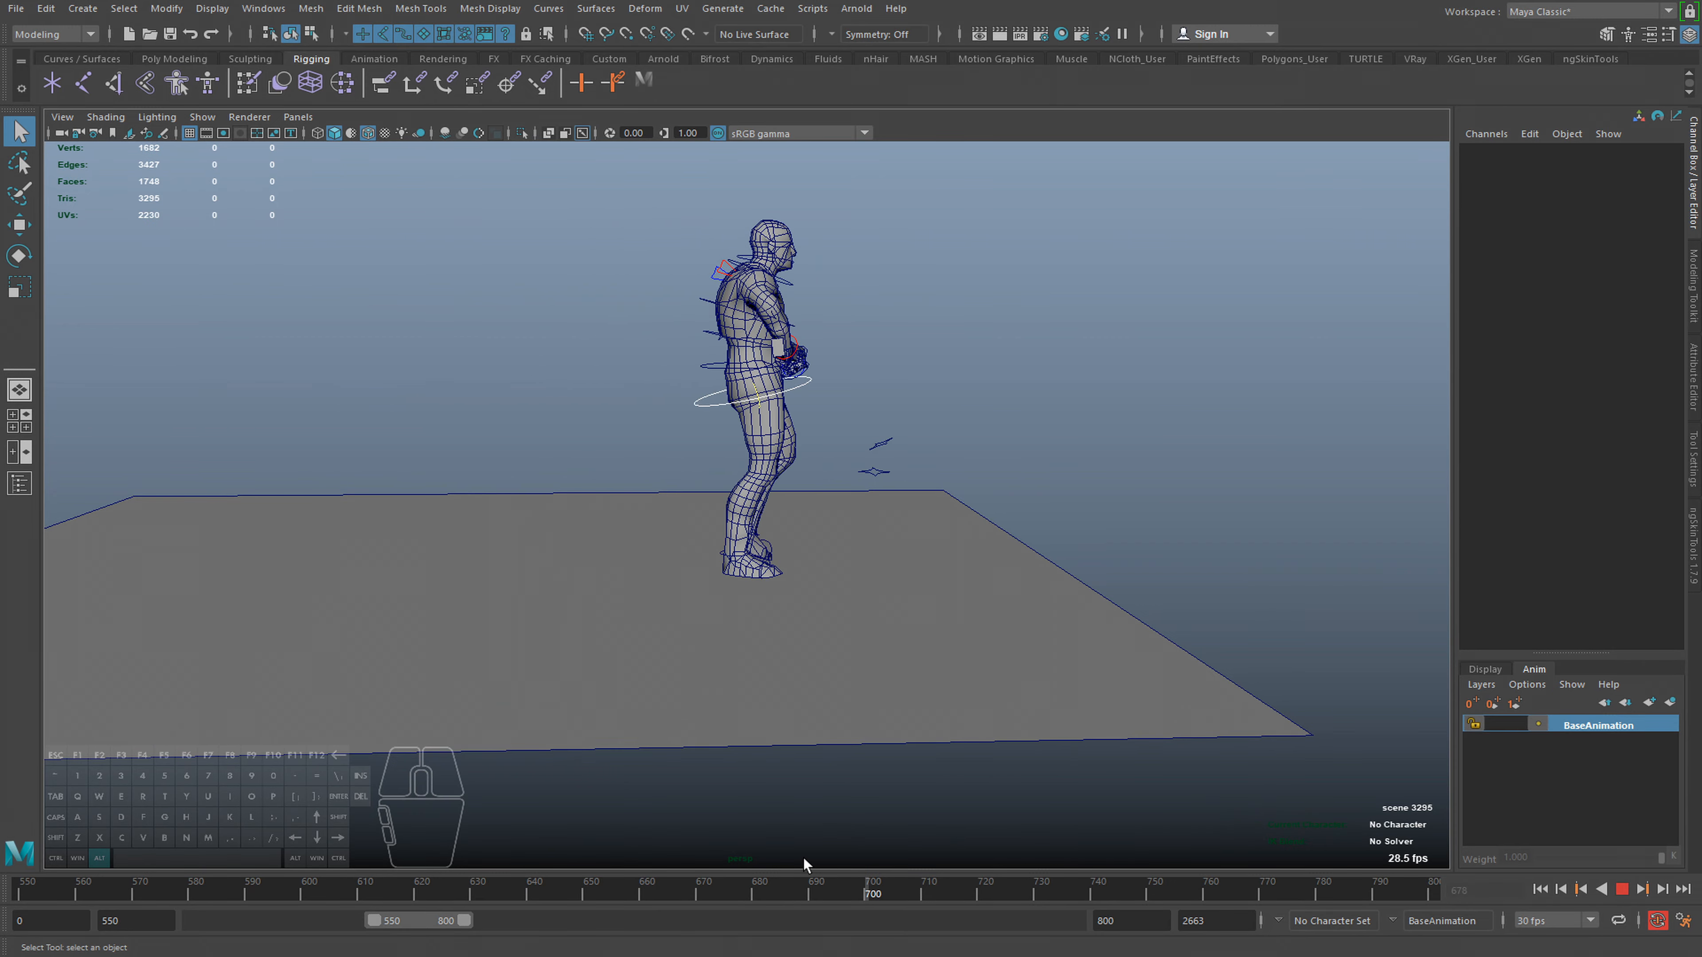
pyautogui.moveTo(807, 894); pyautogui.dragTo(761, 892)
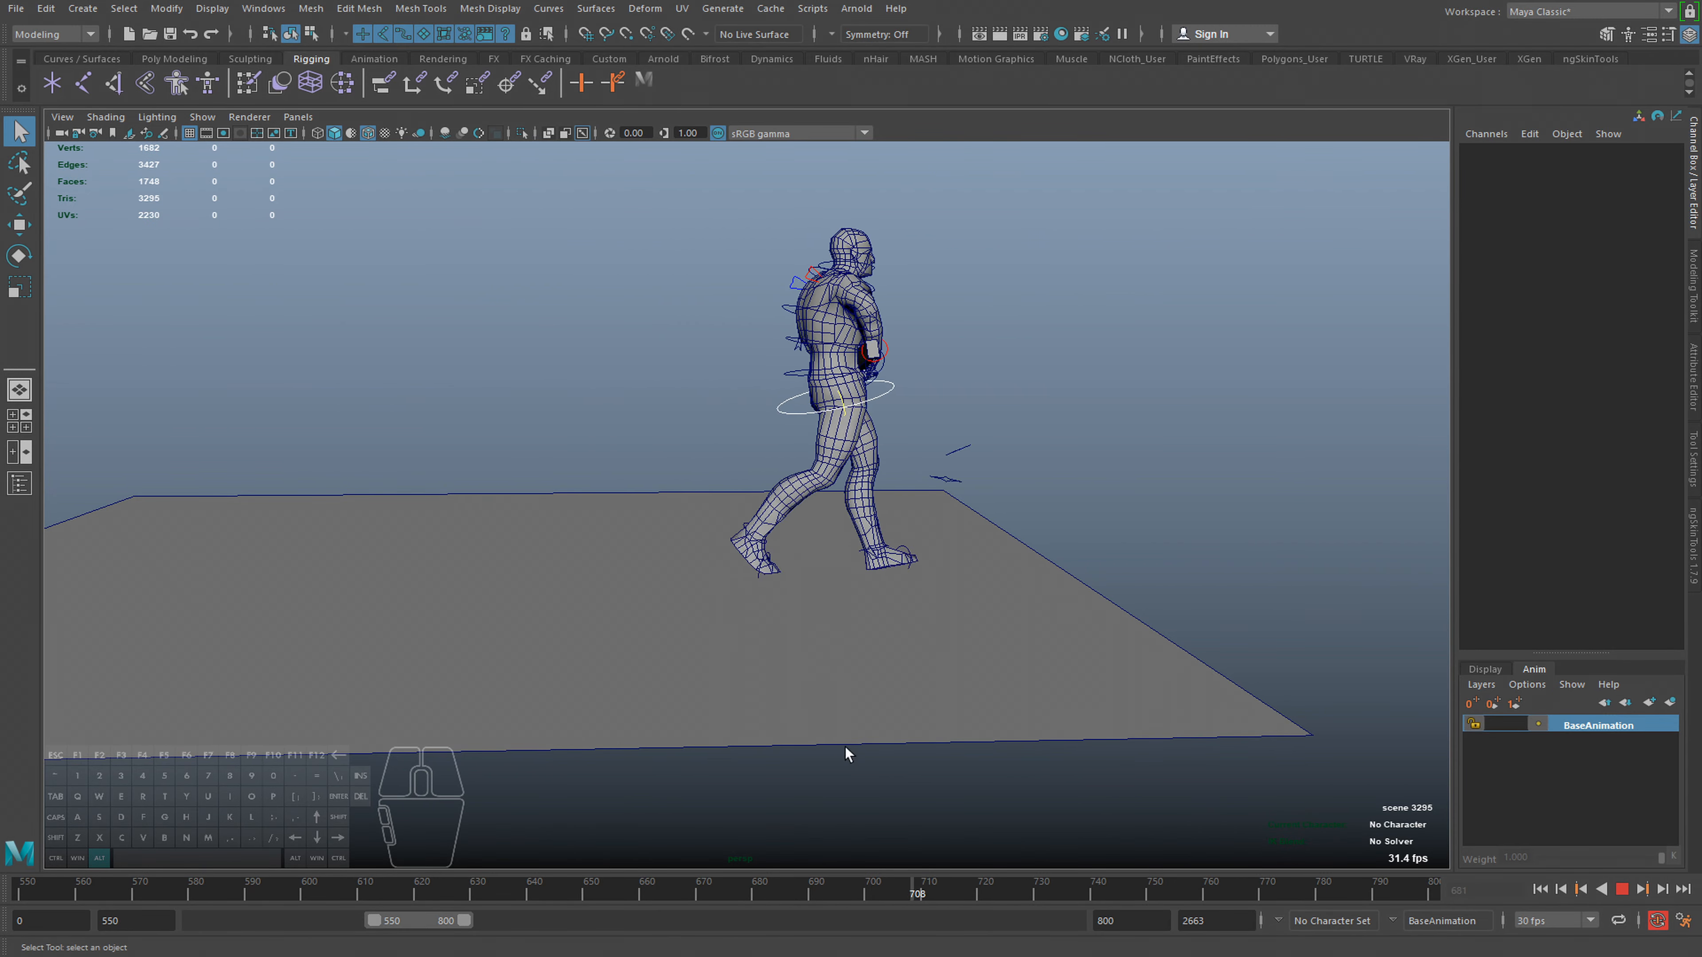
pyautogui.hotkey('alt', 'v')
pyautogui.moveTo(679, 887); pyautogui.dragTo(804, 888)
pyautogui.keyDown('alt'); pyautogui.moveTo(733, 687); pyautogui.dragTo(769, 698, button='middle'); pyautogui.keyUp('alt')
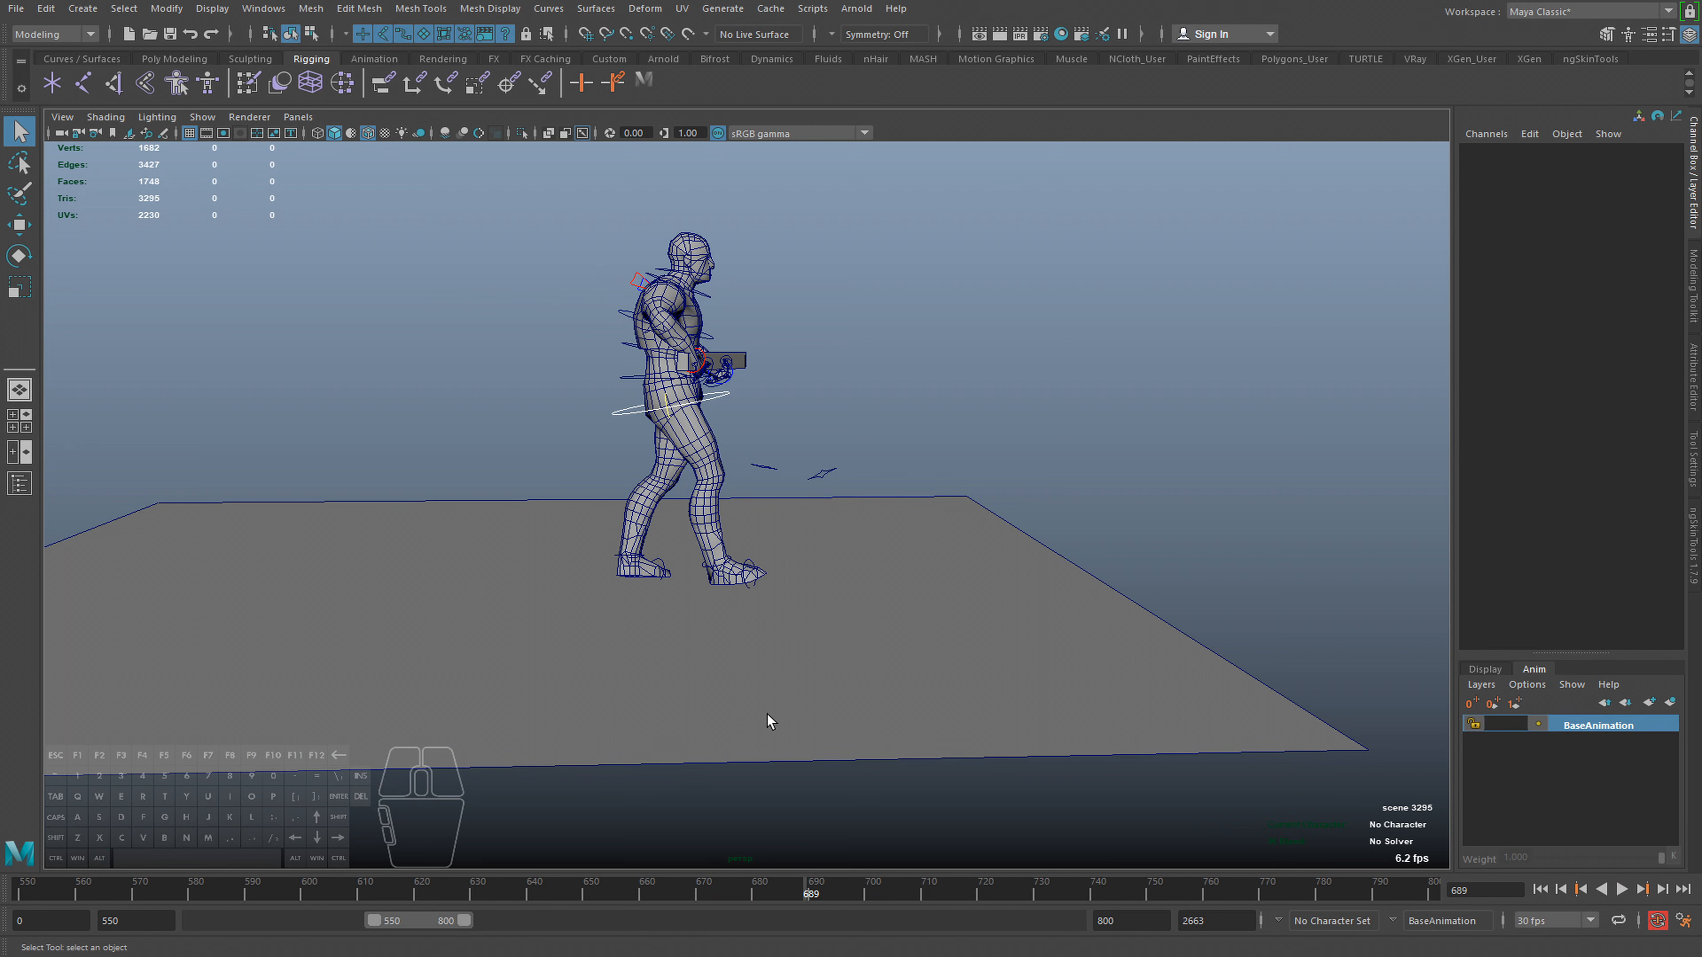
# Show the Outliner, restrict selection to curves, and select all of the character's control curves
pyautogui.click(19, 483)
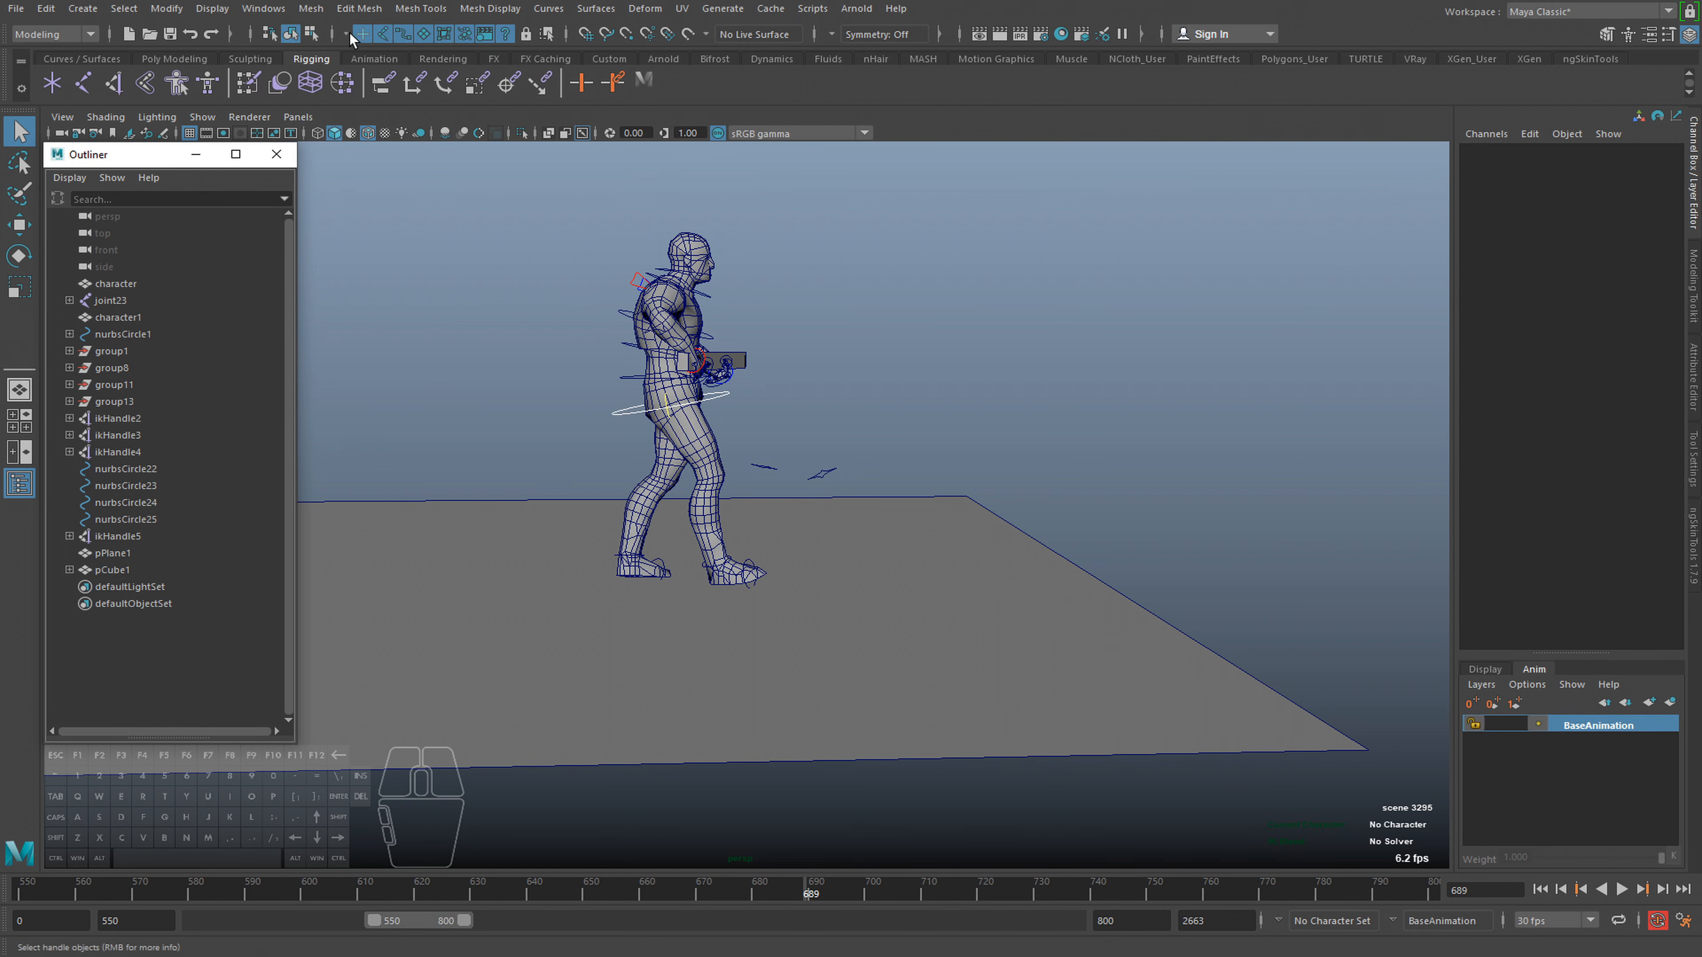
pyautogui.scroll(-5, 760, 482)
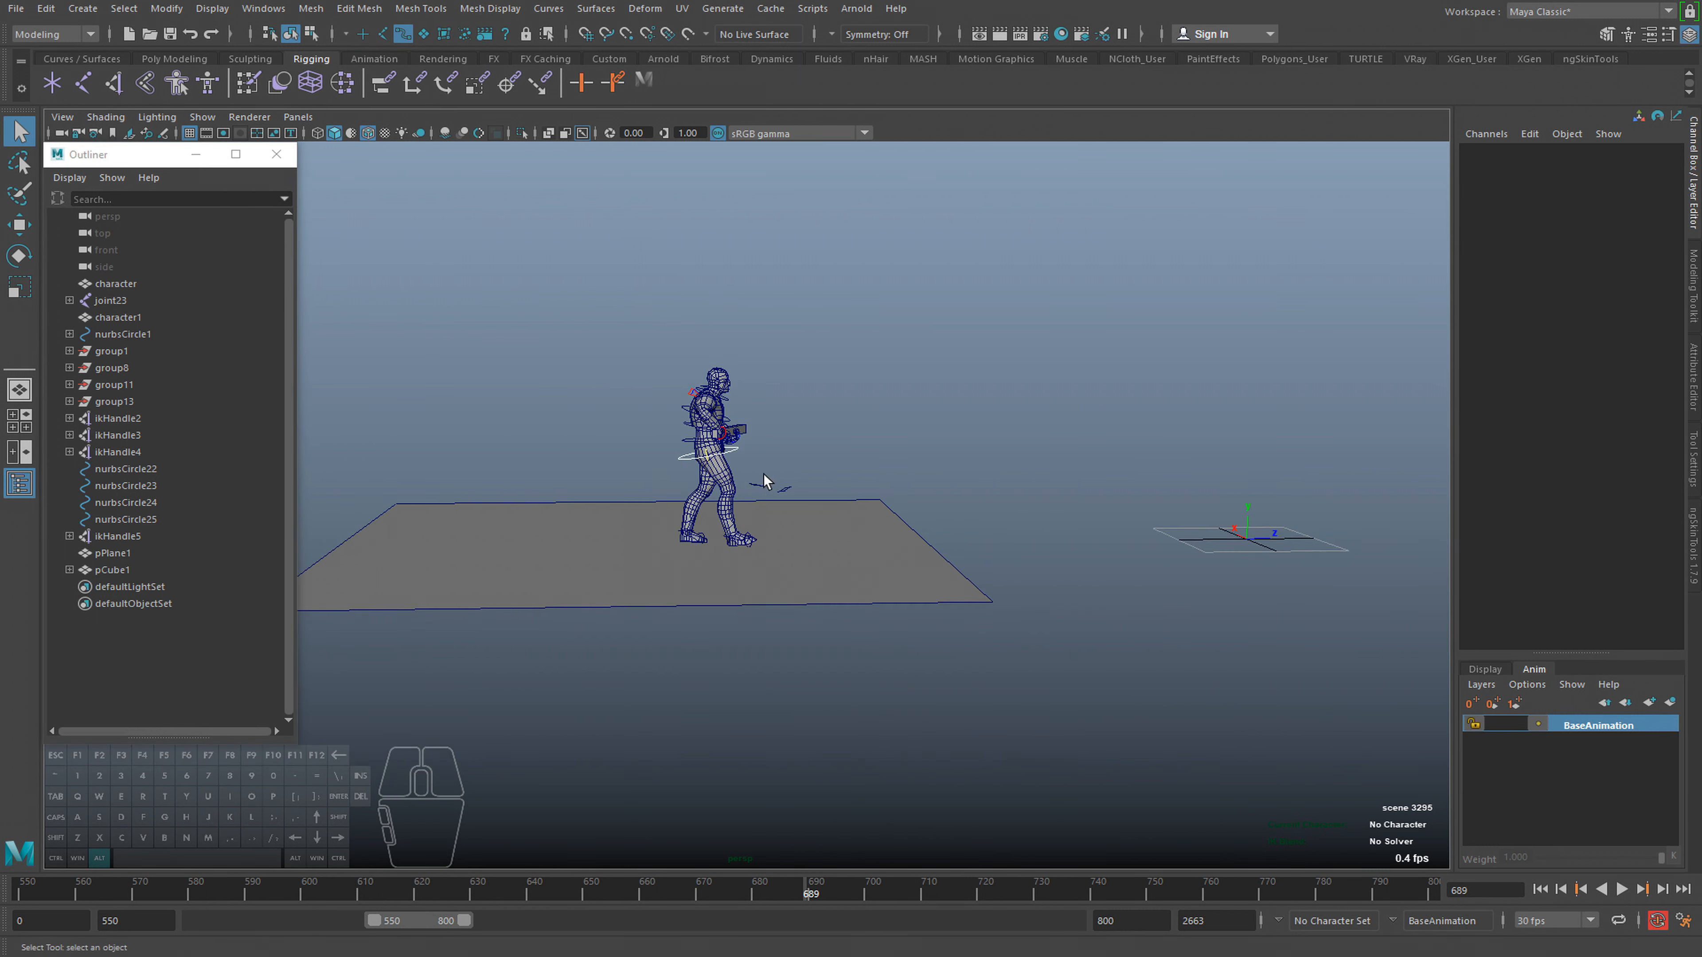
pyautogui.moveTo(400, 297); pyautogui.dragTo(972, 623)
pyautogui.press('f')
pyautogui.keyDown('alt'); pyautogui.rightClick(783, 551); pyautogui.keyUp('alt')
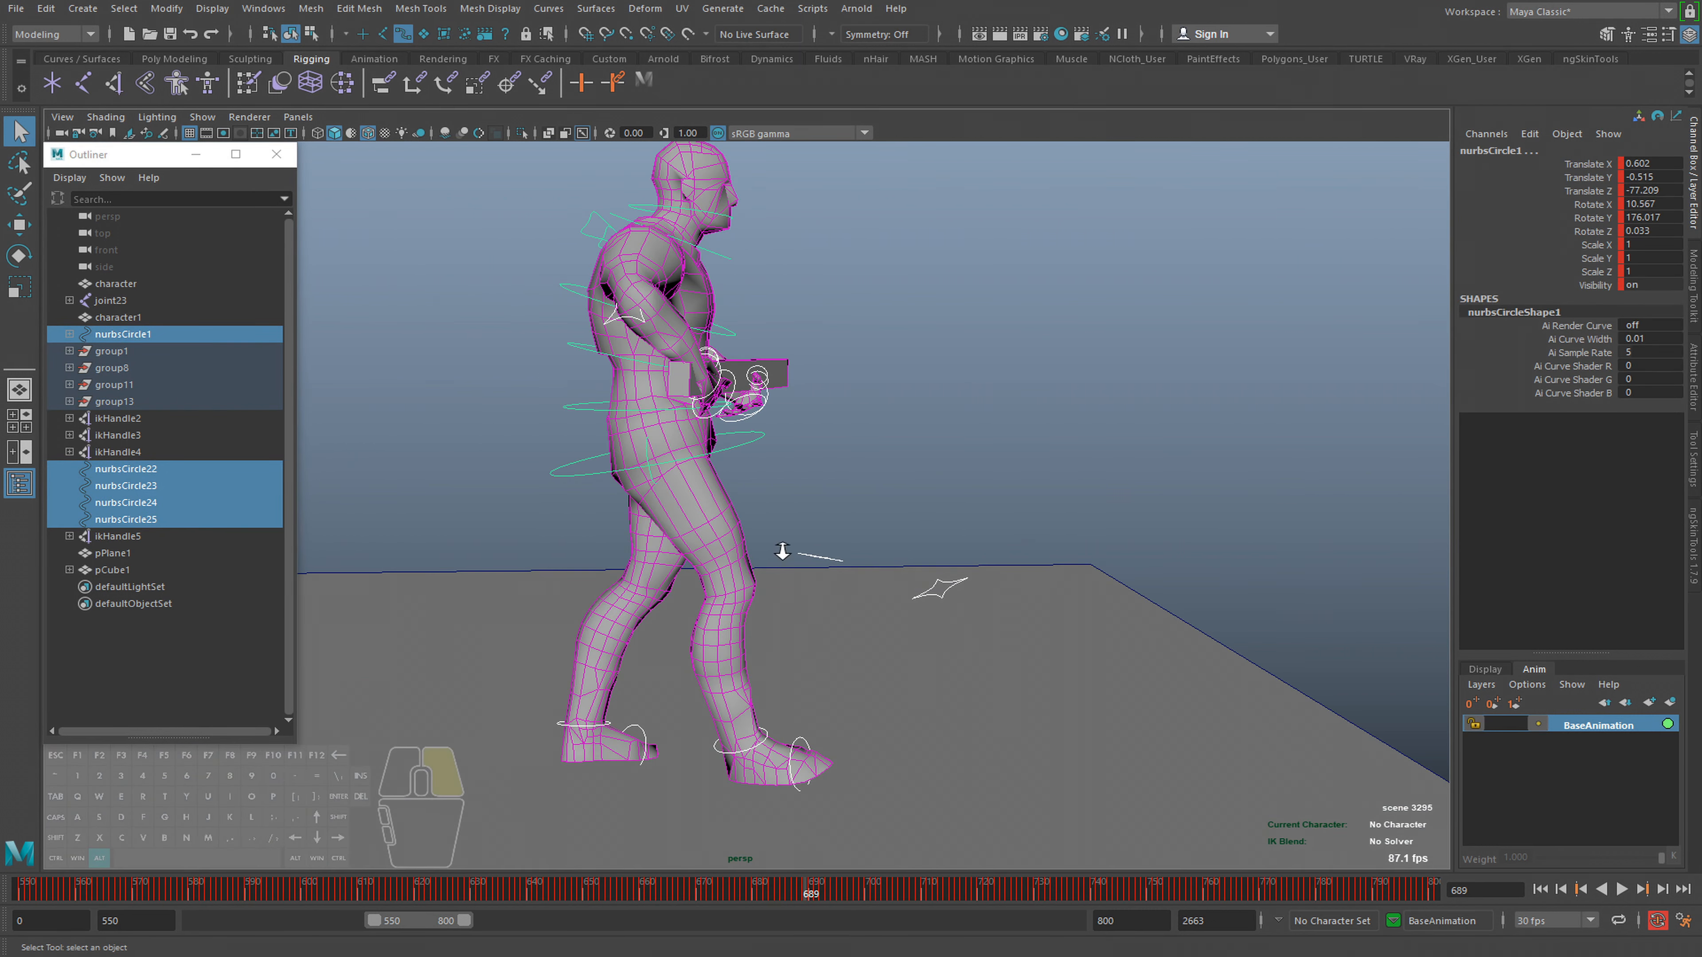
pyautogui.scroll(-2, 813, 600)
# Review the keyed walk around frames 689 to 696 with the character's controls selected, and close the Outliner
pyautogui.hotkey('alt', 'v')
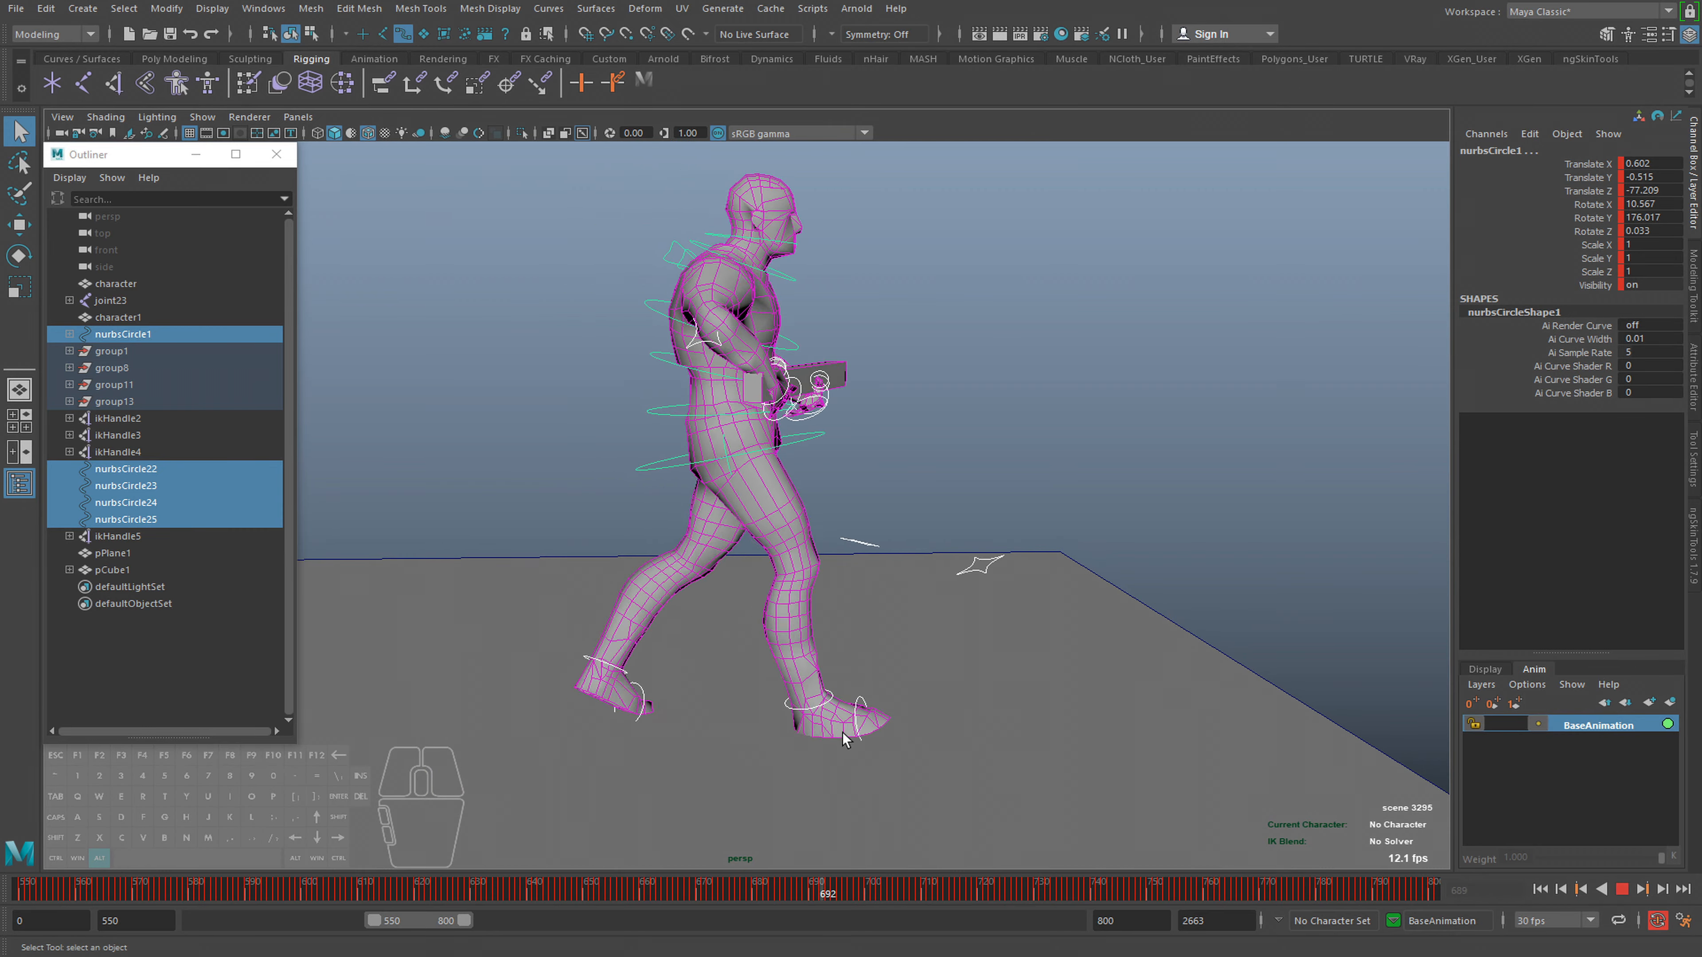
pyautogui.scroll(-3, 914, 738)
pyautogui.moveTo(752, 892); pyautogui.dragTo(847, 888)
pyautogui.keyDown('alt'); pyautogui.moveTo(831, 778); pyautogui.dragTo(923, 813, button='middle'); pyautogui.keyUp('alt')
pyautogui.keyDown('alt'); pyautogui.moveTo(863, 781); pyautogui.dragTo(846, 772, button='right'); pyautogui.keyUp('alt')
pyautogui.keyDown('alt'); pyautogui.moveTo(848, 770); pyautogui.dragTo(840, 739); pyautogui.keyUp('alt')
pyautogui.keyDown('alt'); pyautogui.moveTo(874, 728); pyautogui.dragTo(848, 743, button='middle'); pyautogui.keyUp('alt')
pyautogui.keyDown('alt'); pyautogui.moveTo(848, 740); pyautogui.dragTo(850, 749); pyautogui.keyUp('alt')
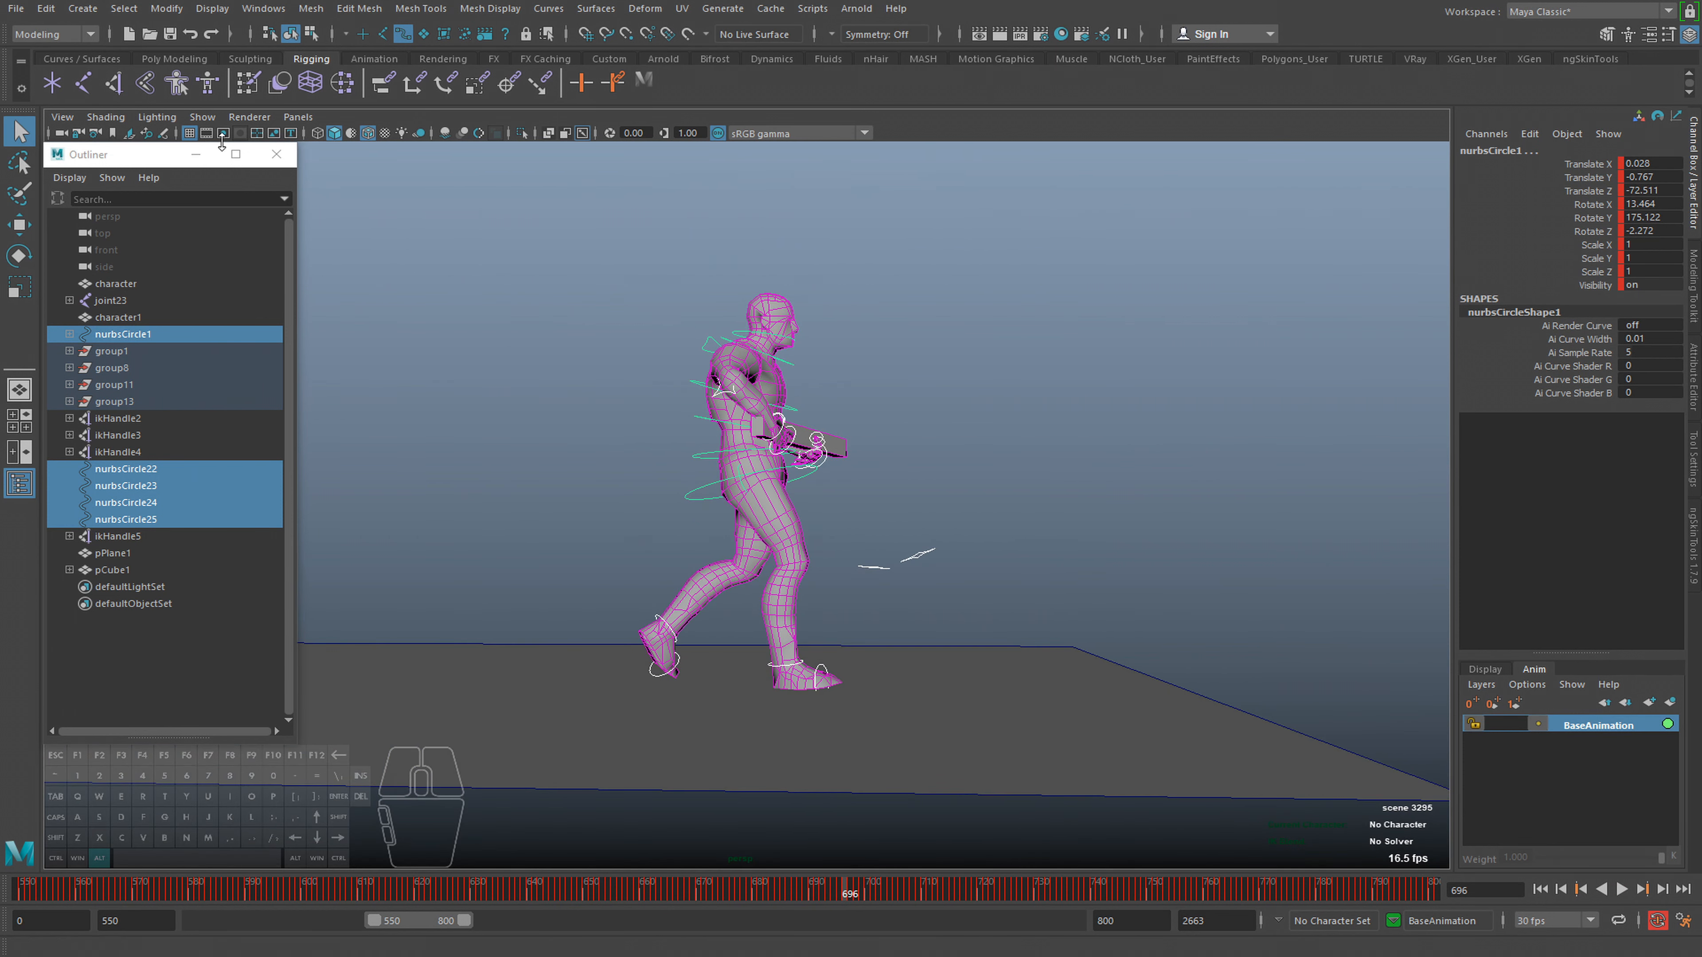
pyautogui.click(276, 153)
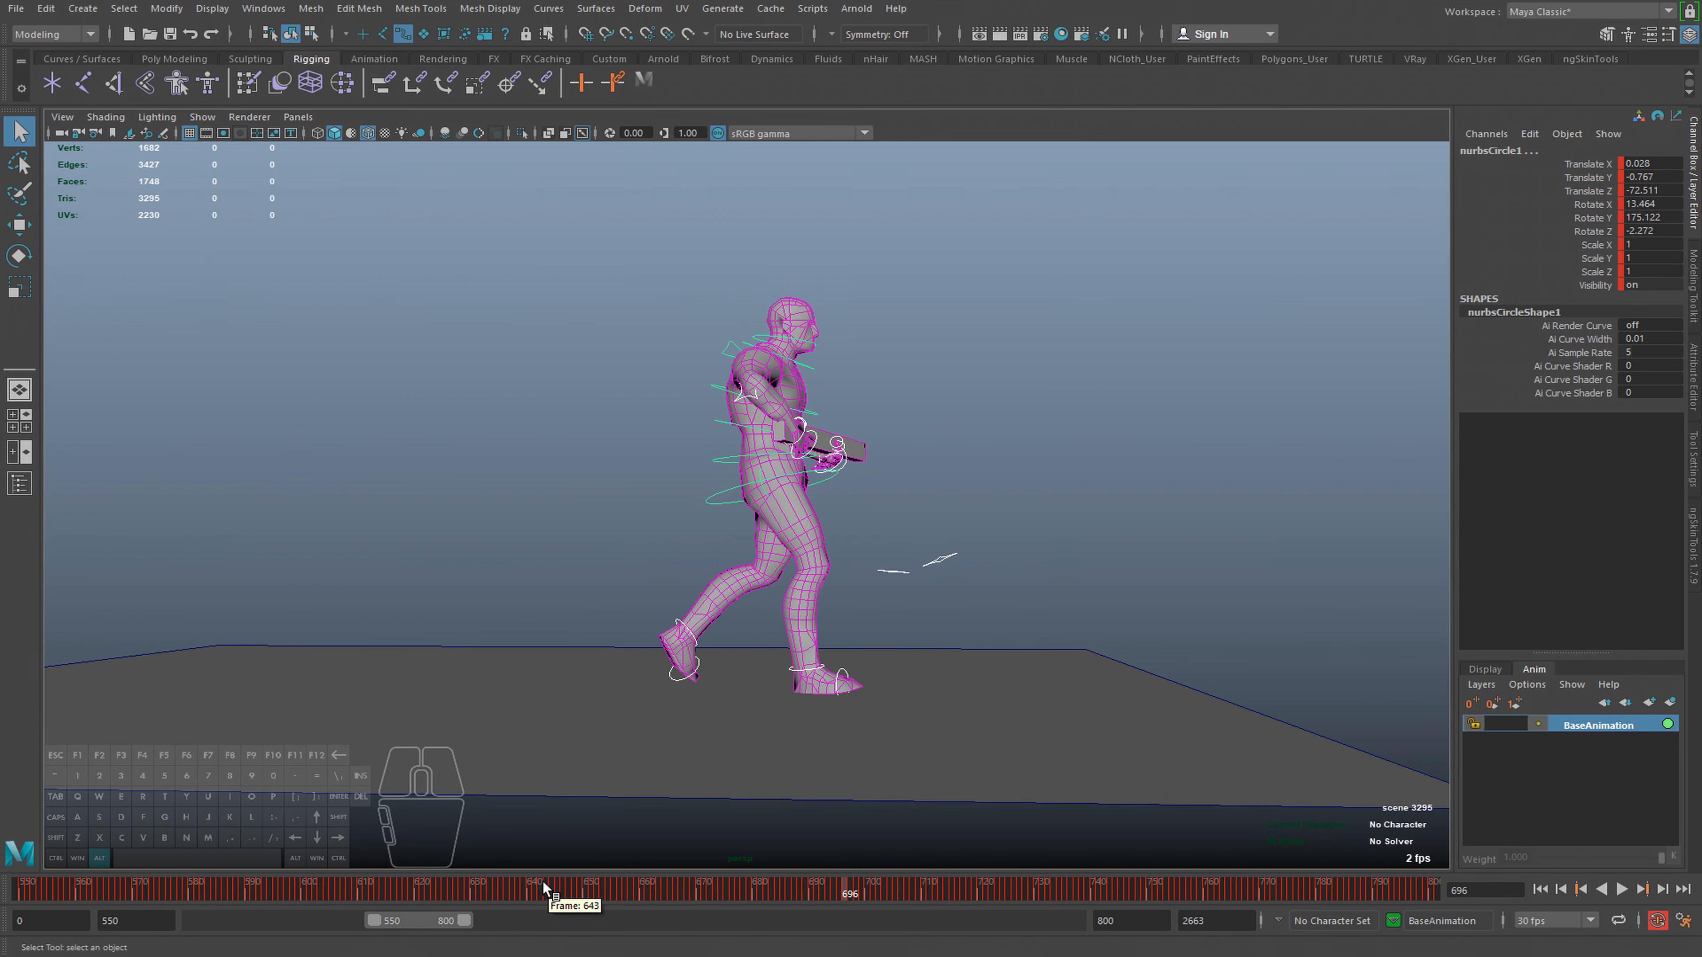
# Examine the stride around frame 682 by scrubbing and replaying it to judge where a cycle could begin
pyautogui.moveTo(846, 892); pyautogui.dragTo(759, 883)
pyautogui.keyDown('alt'); pyautogui.moveTo(745, 731); pyautogui.dragTo(791, 798); pyautogui.keyUp('alt')
pyautogui.moveTo(755, 895)
pyautogui.mouseDown()
pyautogui.moveTo(670, 892)
pyautogui.moveTo(788, 894)
pyautogui.moveTo(769, 892)
pyautogui.mouseUp()
pyautogui.keyDown('alt'); pyautogui.moveTo(647, 760); pyautogui.dragTo(664, 747, button='middle'); pyautogui.keyUp('alt')
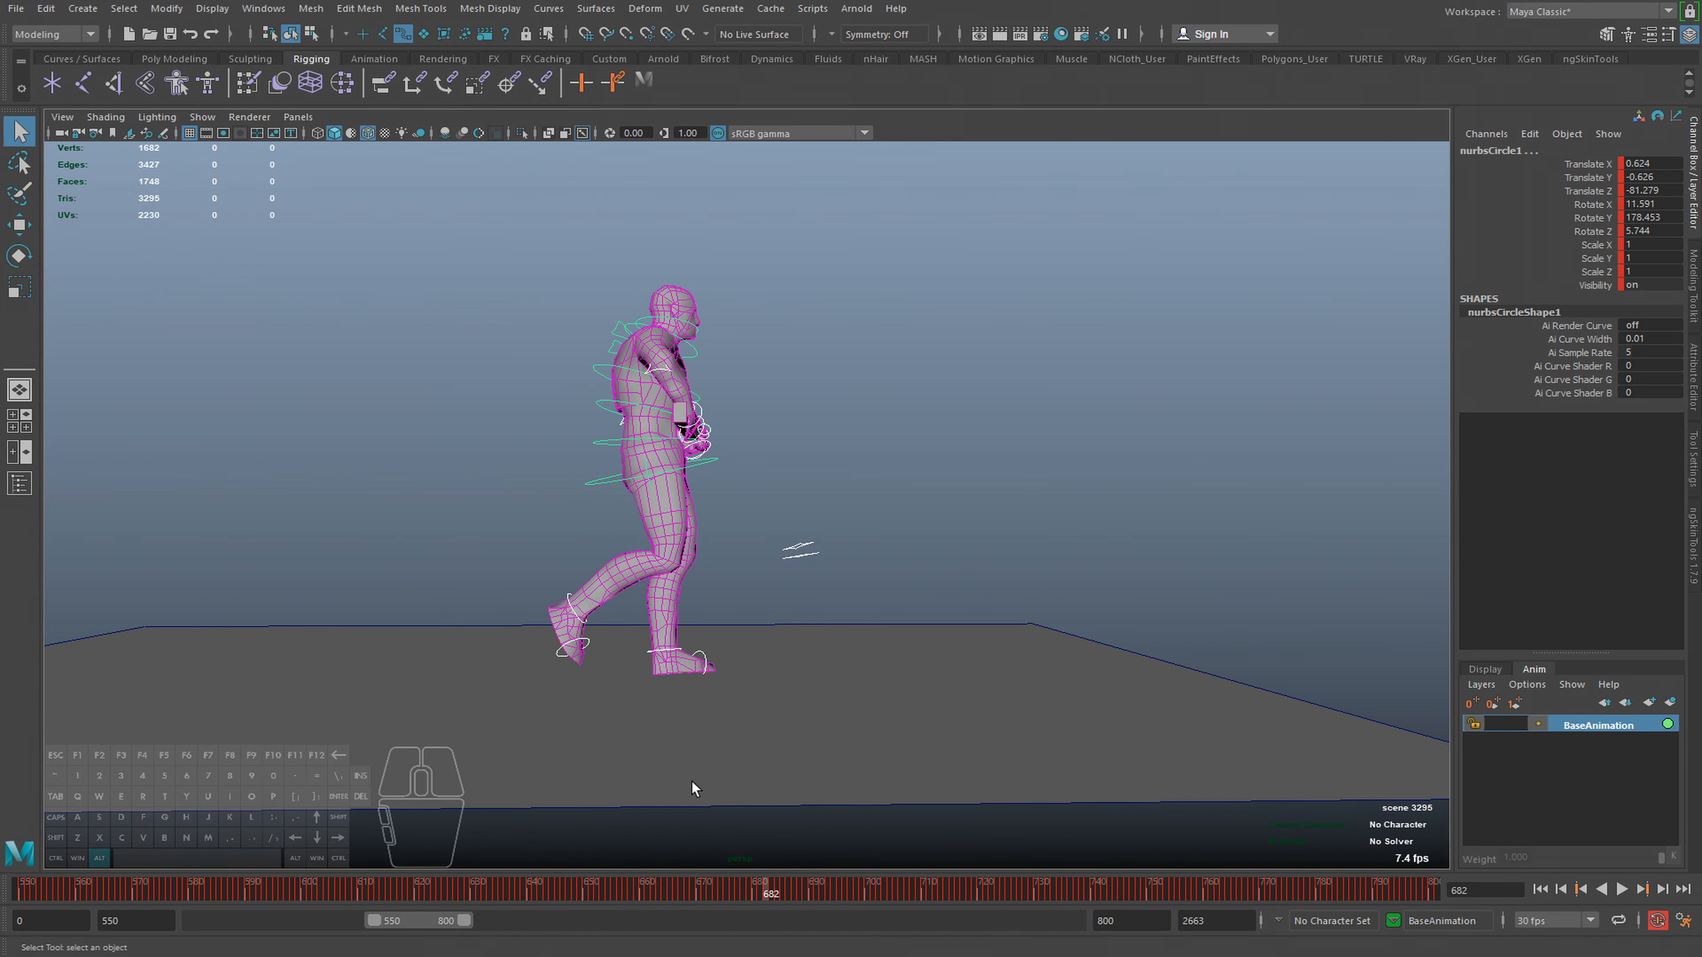
pyautogui.hotkey('alt', 'v')
pyautogui.hotkey('alt', 'v')
pyautogui.moveTo(758, 889); pyautogui.dragTo(858, 740)
# Find the foot contact pose at frame 710 and make that frame the playback start
pyautogui.moveTo(823, 889); pyautogui.dragTo(916, 893)
pyautogui.keyDown('alt'); pyautogui.moveTo(987, 802); pyautogui.dragTo(879, 778); pyautogui.keyUp('alt')
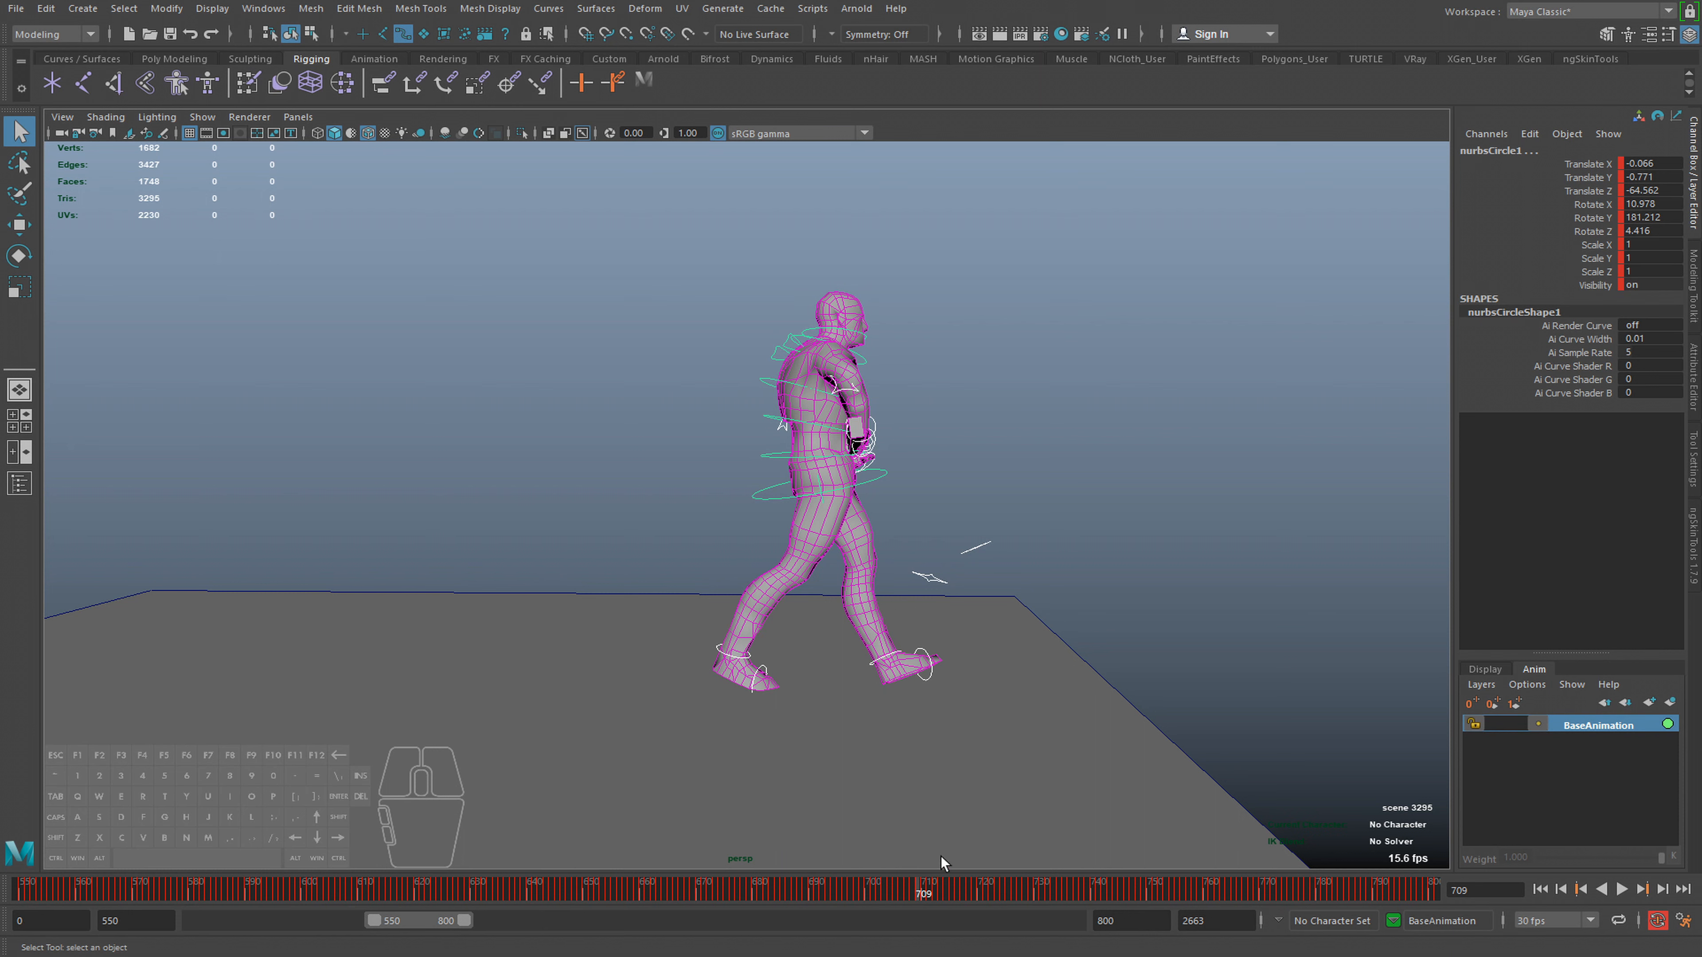
pyautogui.keyDown('alt'); pyautogui.moveTo(915, 819); pyautogui.dragTo(921, 890); pyautogui.keyUp('alt')
pyautogui.click(136, 920)
pyautogui.write('710')
pyautogui.press('Return')
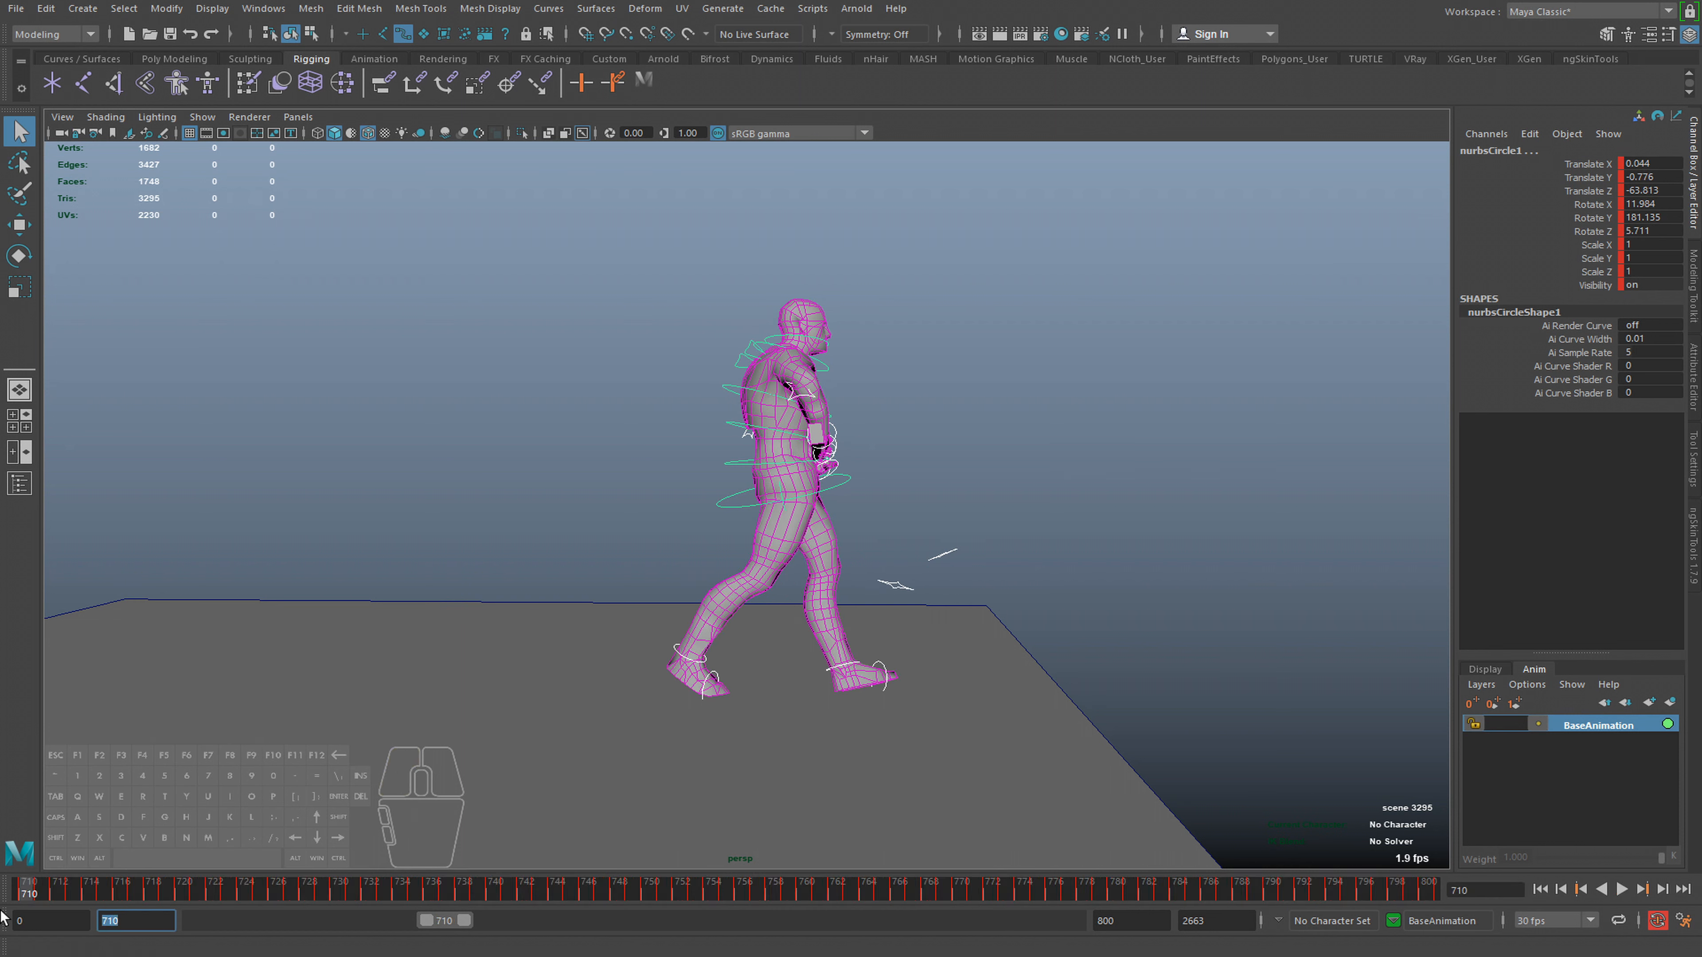
# Find the matching contact pose at frame 742 and make that frame the playback end
pyautogui.moveTo(29, 892); pyautogui.dragTo(509, 869)
pyautogui.keyDown('alt'); pyautogui.moveTo(771, 690); pyautogui.dragTo(484, 703, button='middle'); pyautogui.keyUp('alt')
pyautogui.moveTo(490, 886); pyautogui.dragTo(529, 895)
pyautogui.keyDown('alt'); pyautogui.moveTo(726, 729); pyautogui.dragTo(813, 761, button='middle'); pyautogui.keyUp('alt')
pyautogui.moveTo(1132, 920); pyautogui.dragTo(979, 920)
pyautogui.write('742')
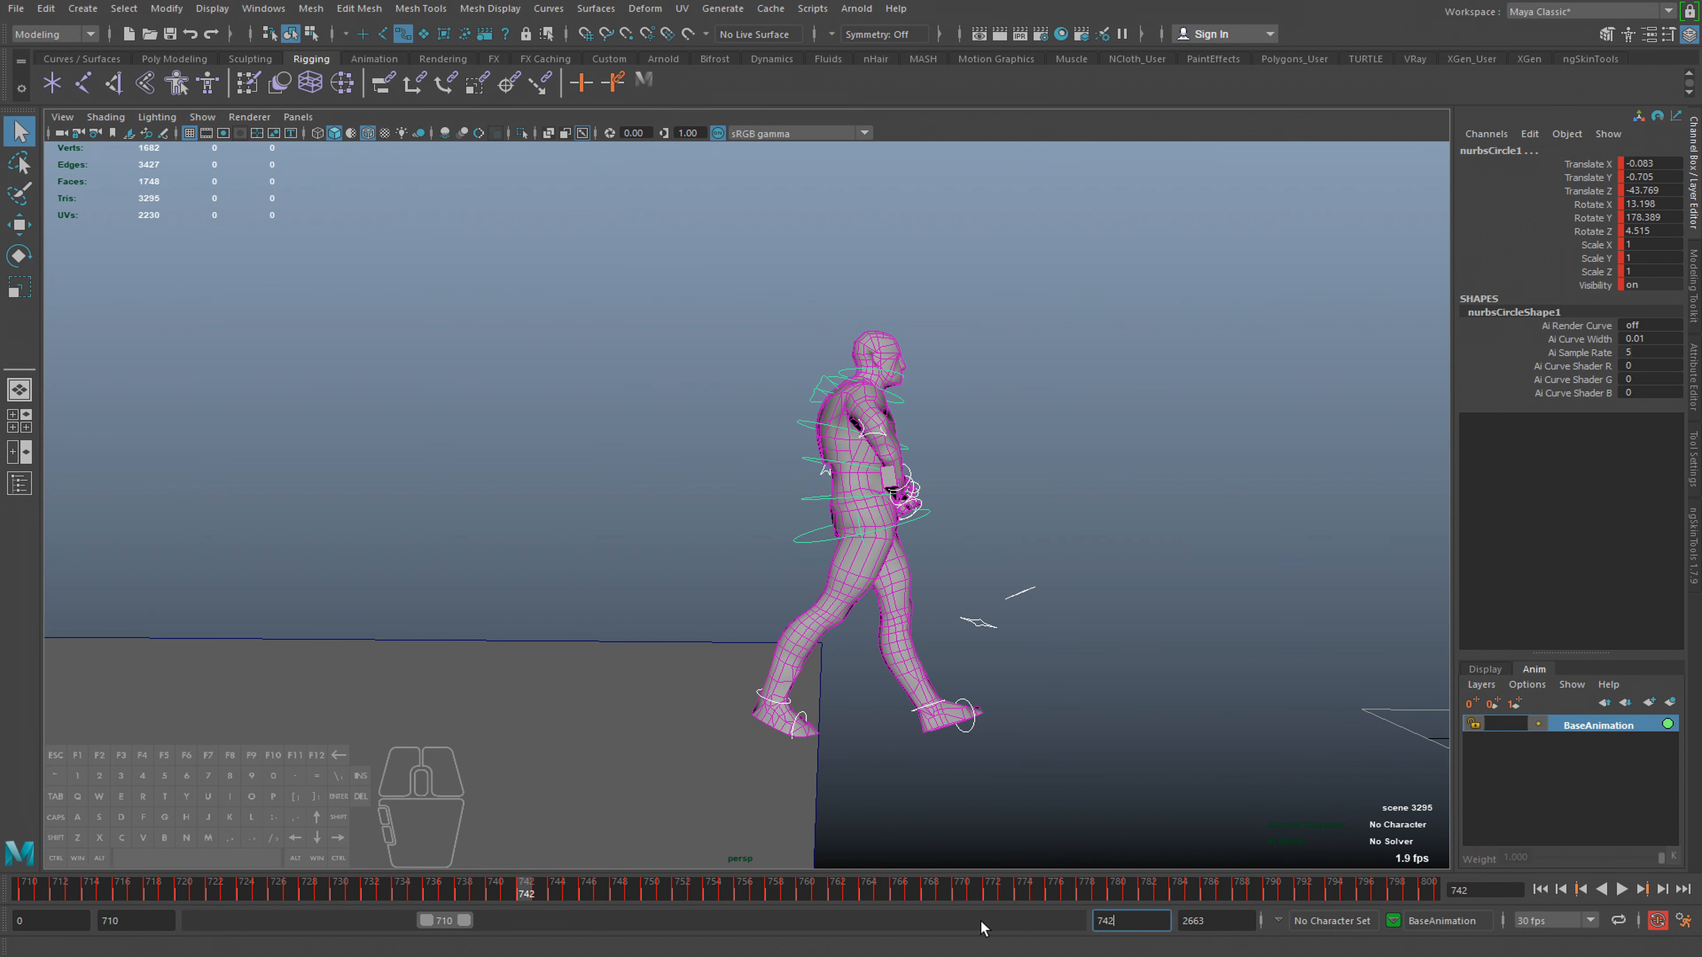
pyautogui.press('Return')
# Select the ground plane with the Move tool and play the walk between frames 710 and 742
pyautogui.keyDown('alt'); pyautogui.moveTo(952, 687); pyautogui.dragTo(623, 678, button='right'); pyautogui.keyUp('alt')
pyautogui.click(581, 649)
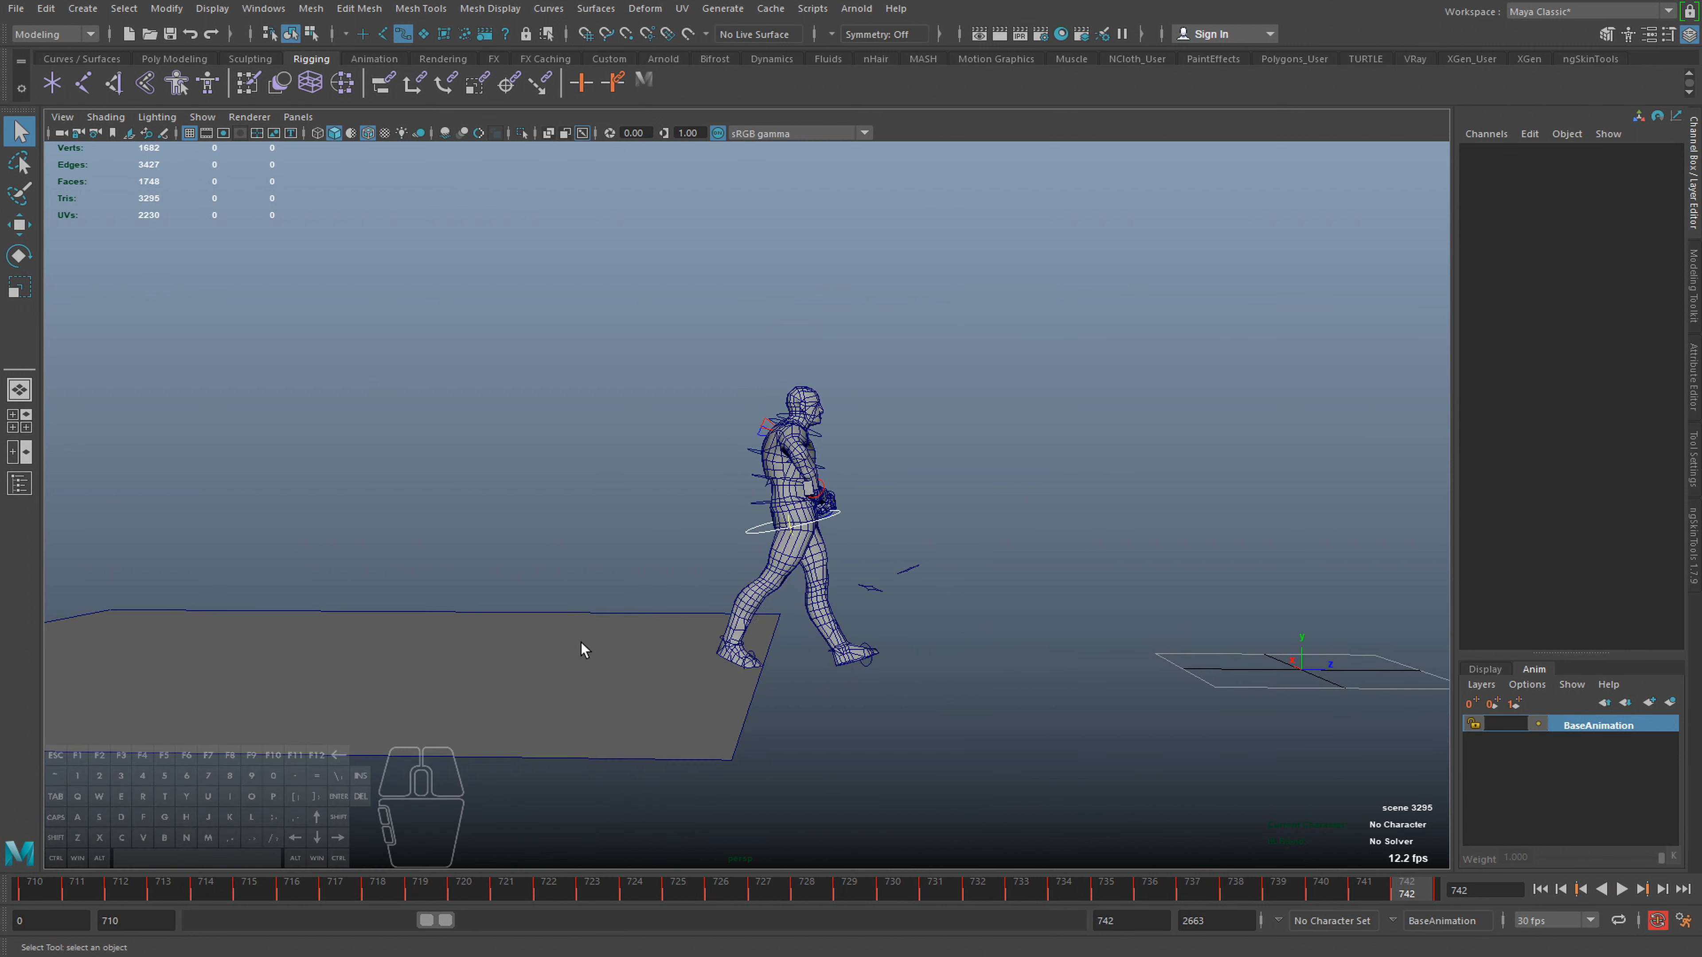
pyautogui.click(486, 718)
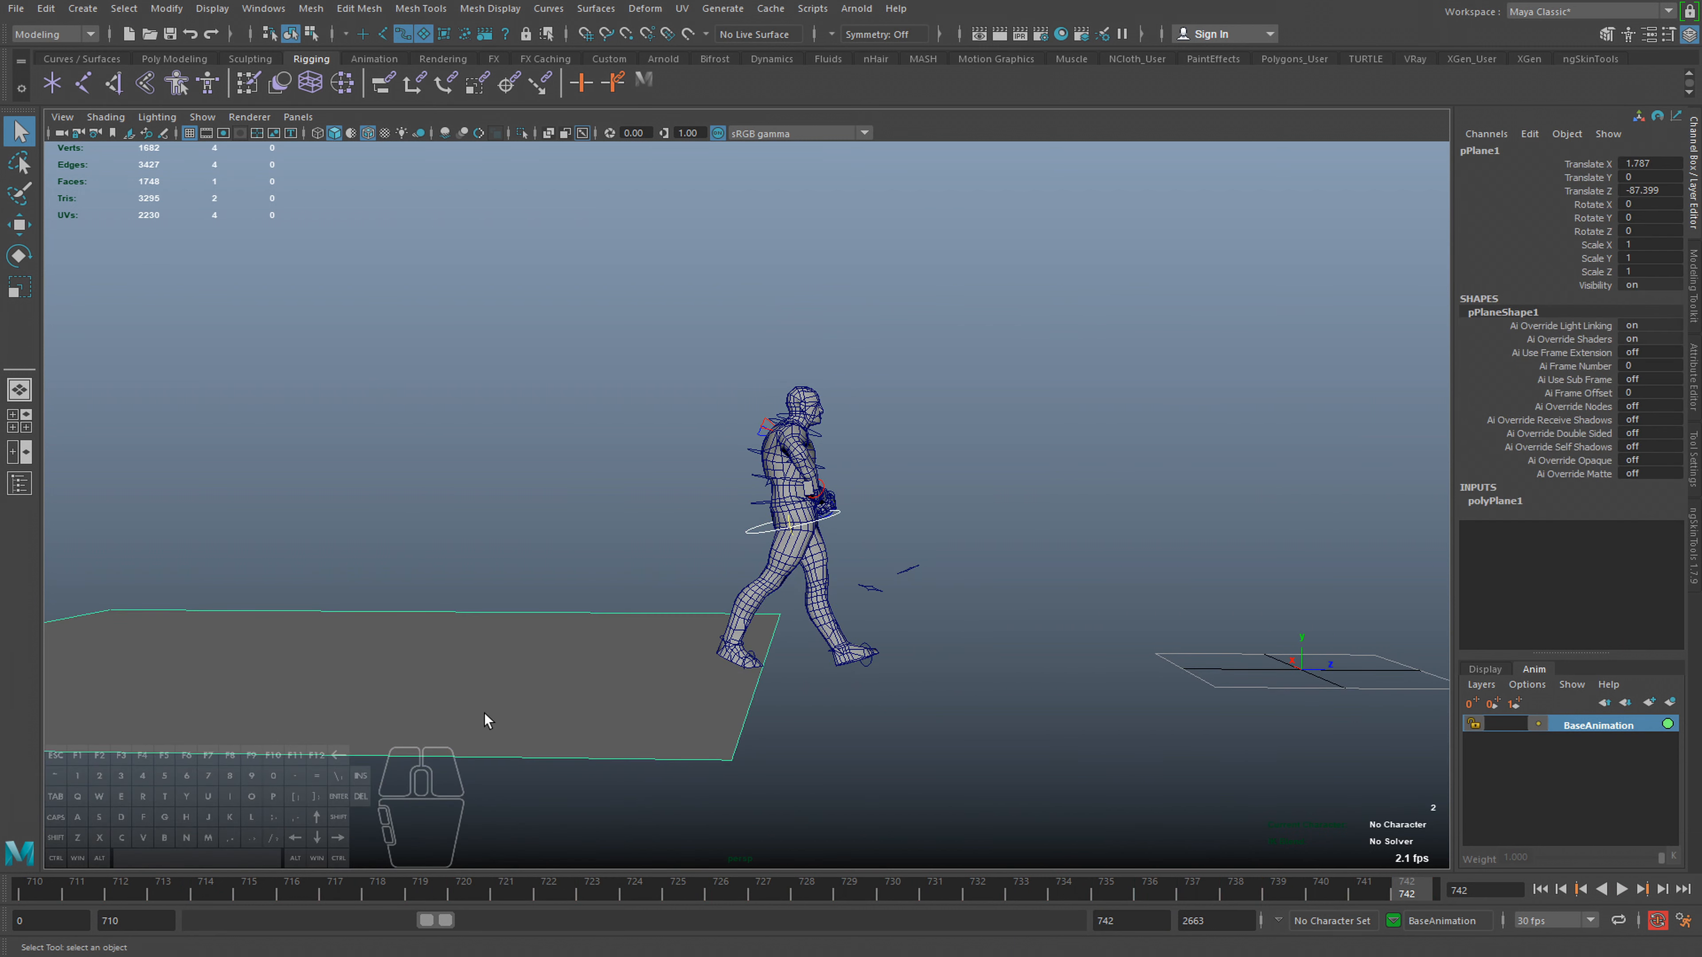
pyautogui.press('w')
pyautogui.moveTo(182, 886); pyautogui.dragTo(30, 886)
pyautogui.keyDown('alt'); pyautogui.moveTo(288, 731); pyautogui.dragTo(615, 744, button='middle'); pyautogui.keyUp('alt')
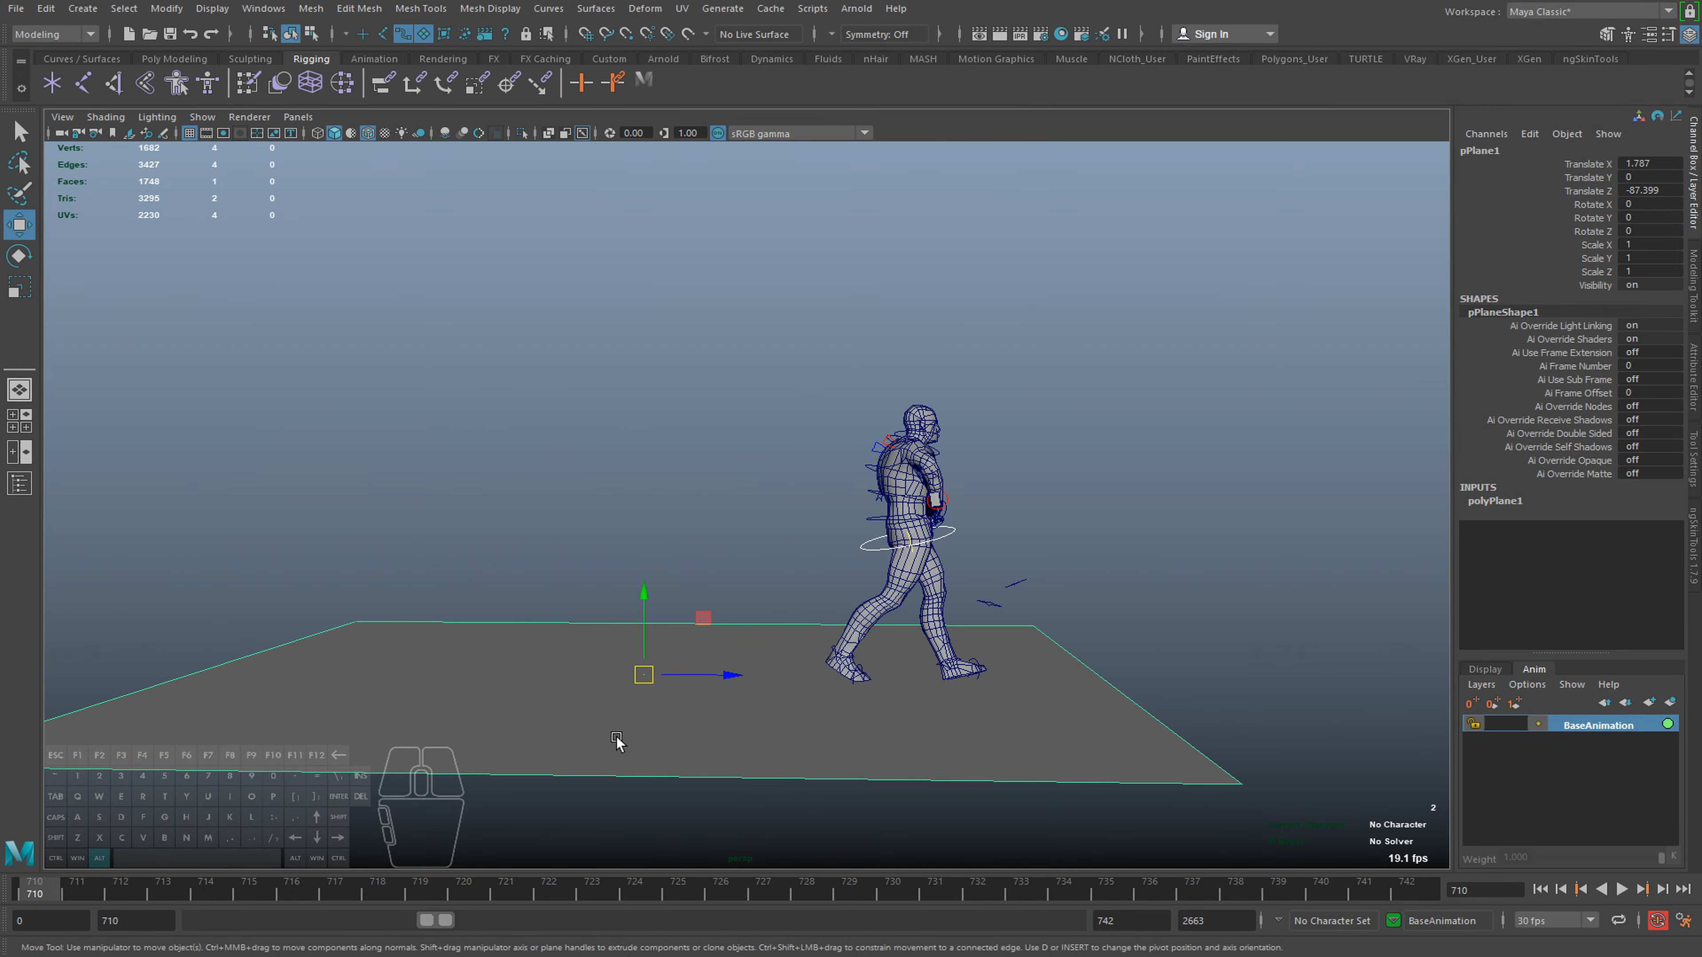
pyautogui.hotkey('alt', 'v')
pyautogui.keyDown('alt'); pyautogui.moveTo(794, 674); pyautogui.dragTo(632, 687, button='middle'); pyautogui.keyUp('alt')
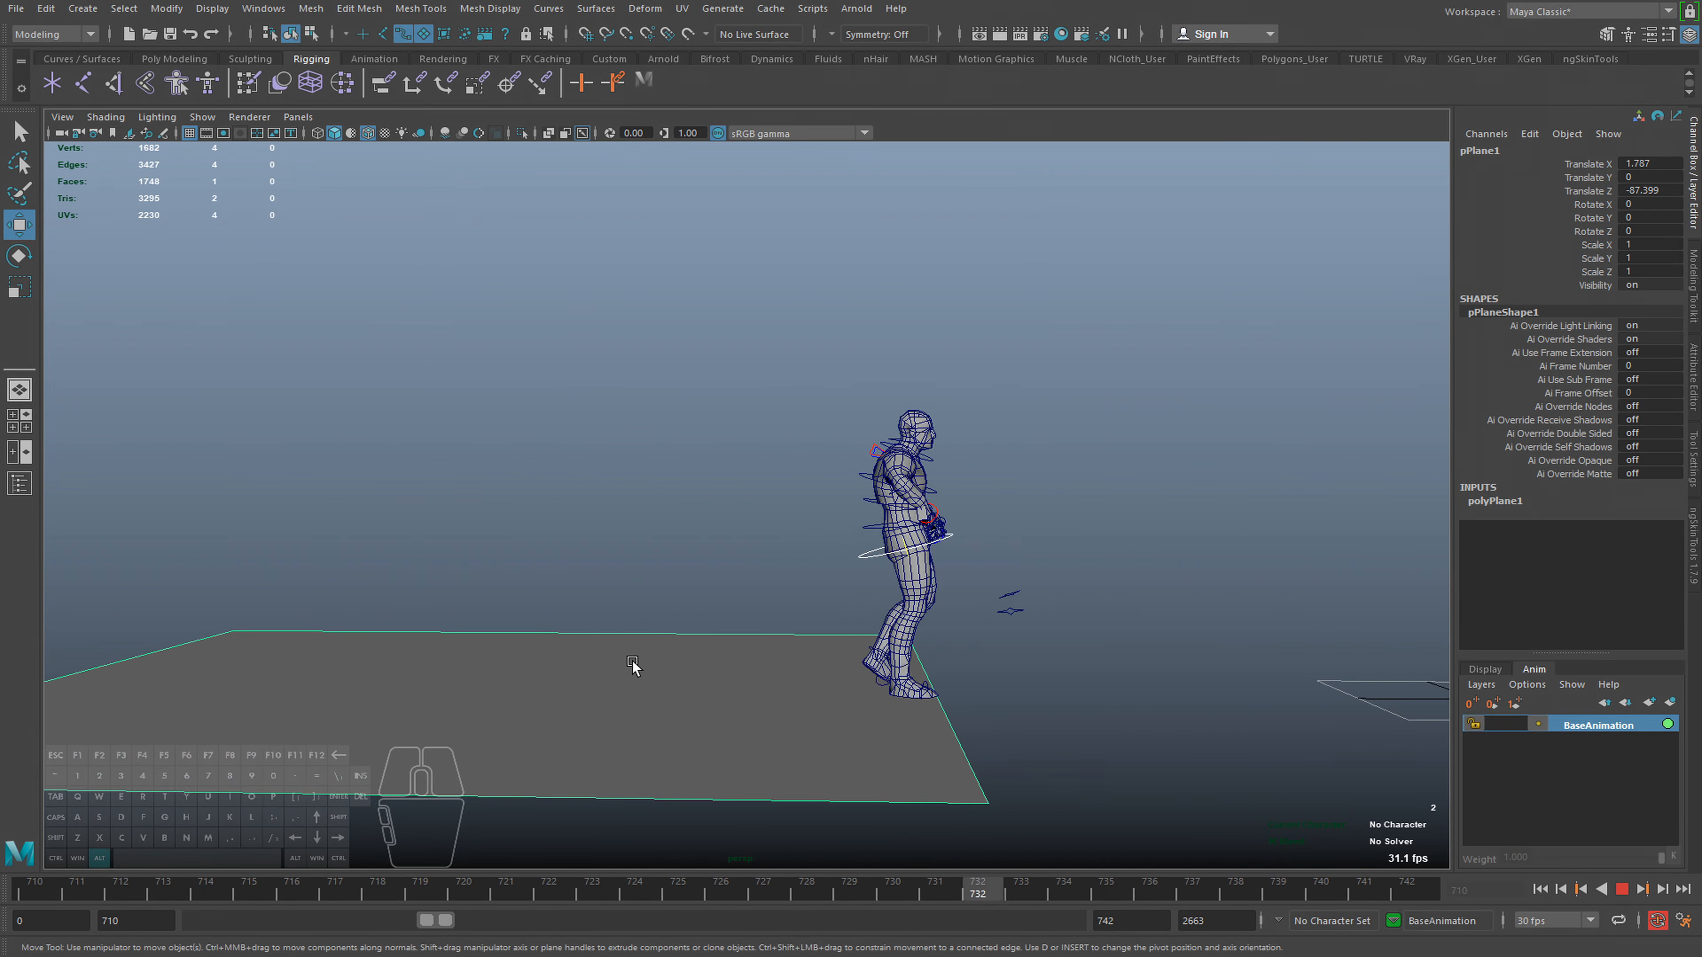
pyautogui.hotkey('alt', 'v')
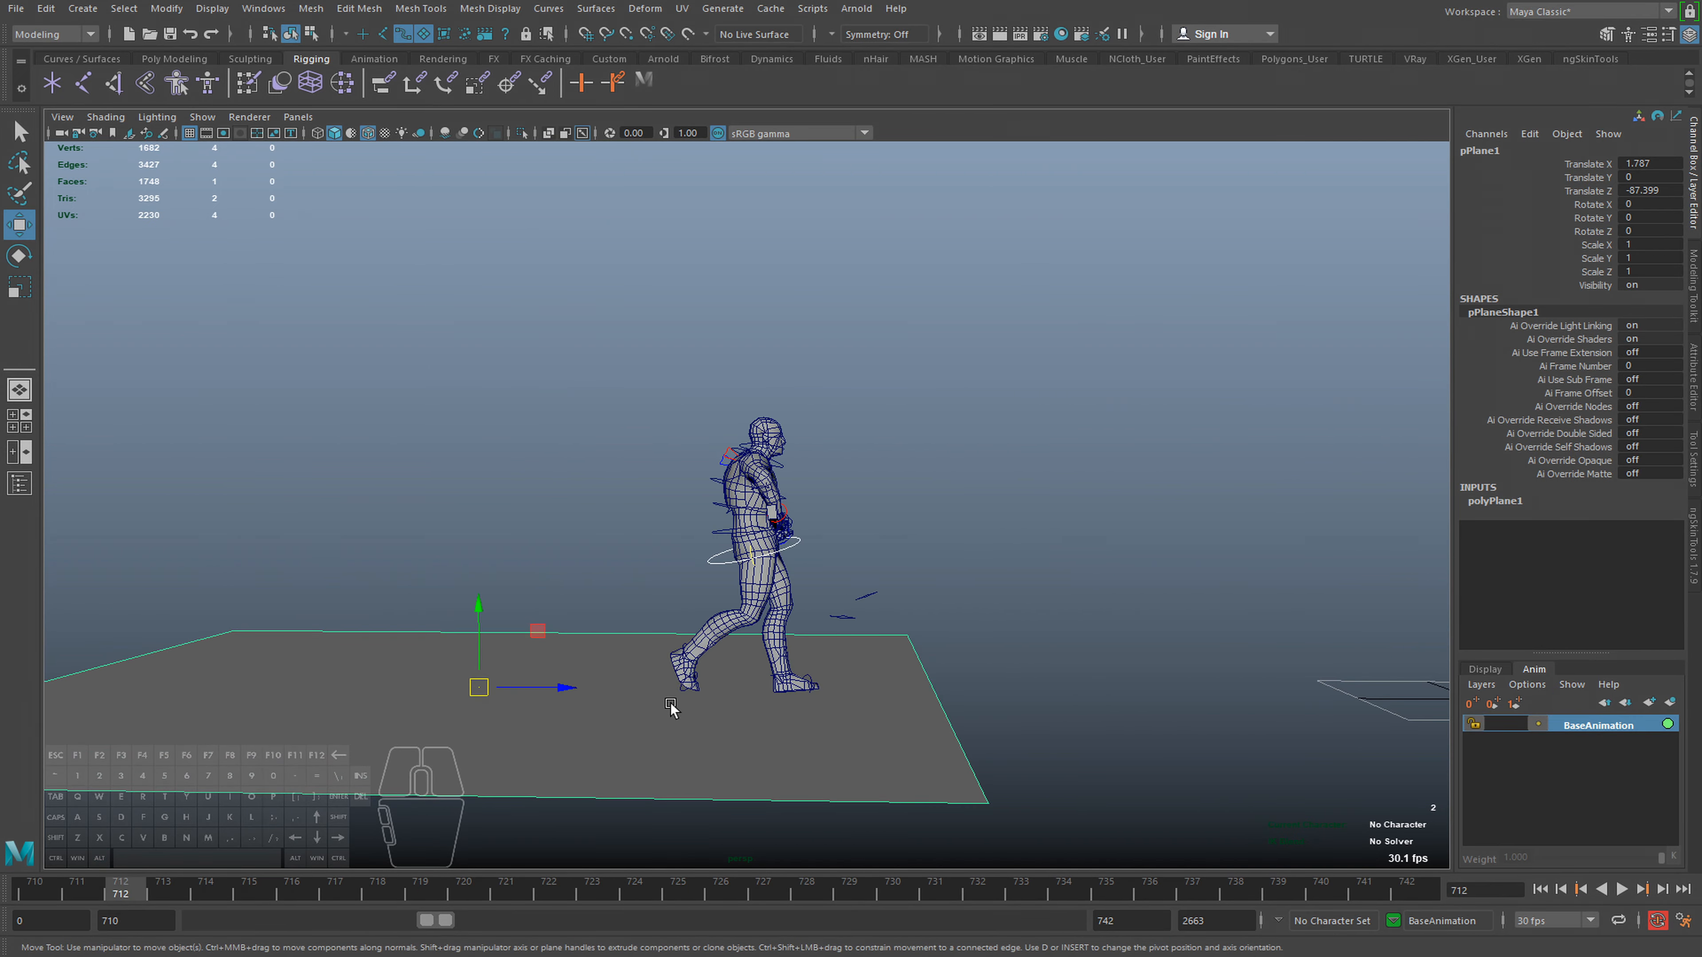
# Move the ground plane forward along Z under the character, freezing its transformations and deleting its history
pyautogui.moveTo(547, 686); pyautogui.dragTo(605, 672)
pyautogui.click(166, 9)
pyautogui.click(207, 85)
pyautogui.keyDown('alt'); pyautogui.moveTo(568, 376); pyautogui.dragTo(547, 380, button='middle'); pyautogui.keyUp('alt')
pyautogui.hotkey('alt', 'shift', 'd')
pyautogui.click(521, 422)
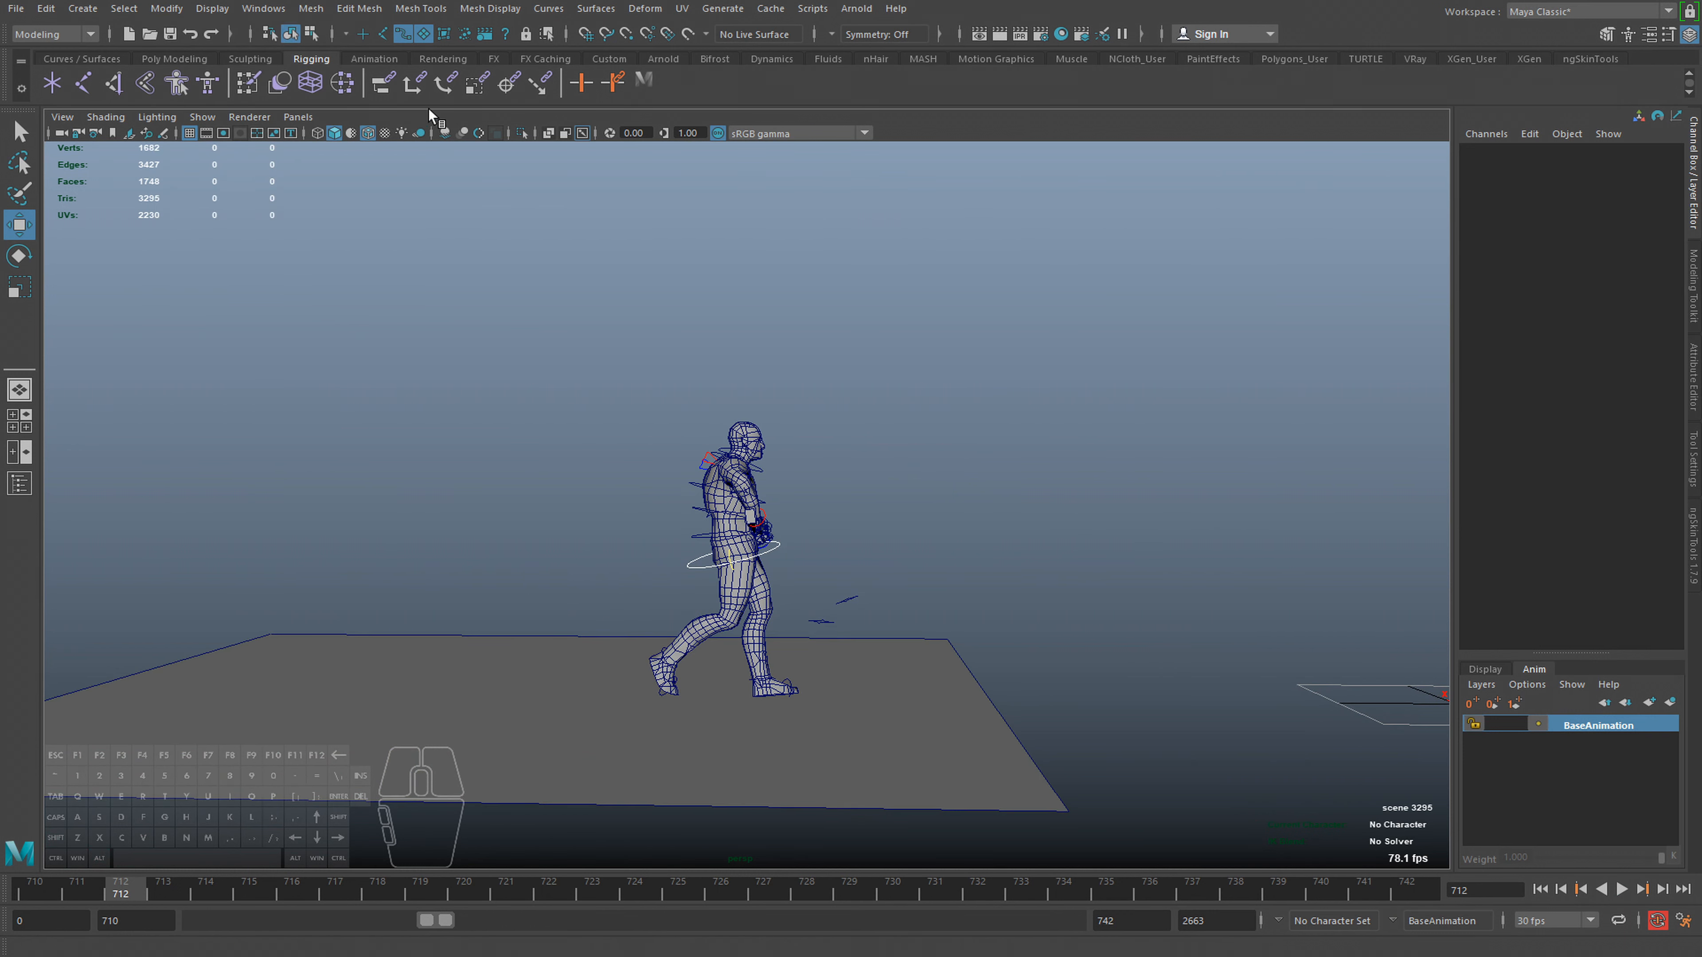
# Exclude surfaces from selection and select all of the character's control curves
pyautogui.click(424, 36)
pyautogui.scroll(-4, 429, 387)
pyautogui.moveTo(218, 224); pyautogui.dragTo(1124, 837)
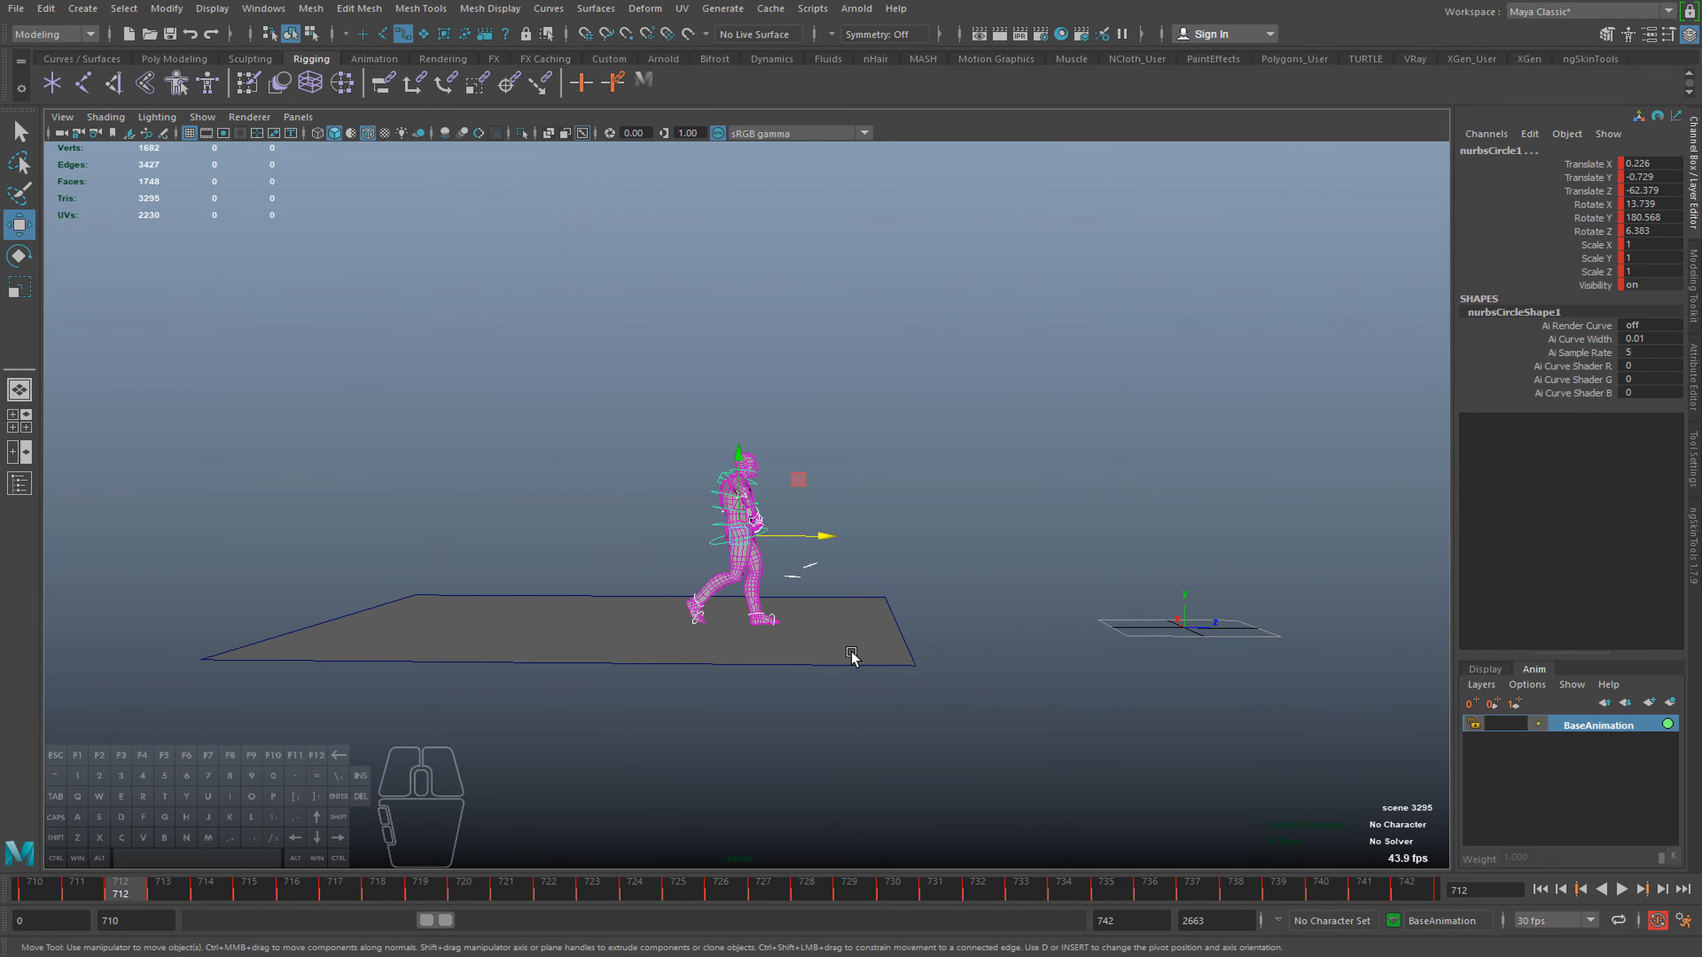
pyautogui.press('f')
# Play back the walk loop, return to frame 710, and create an animation layer from the selected controls
pyautogui.hotkey('alt', 'v')
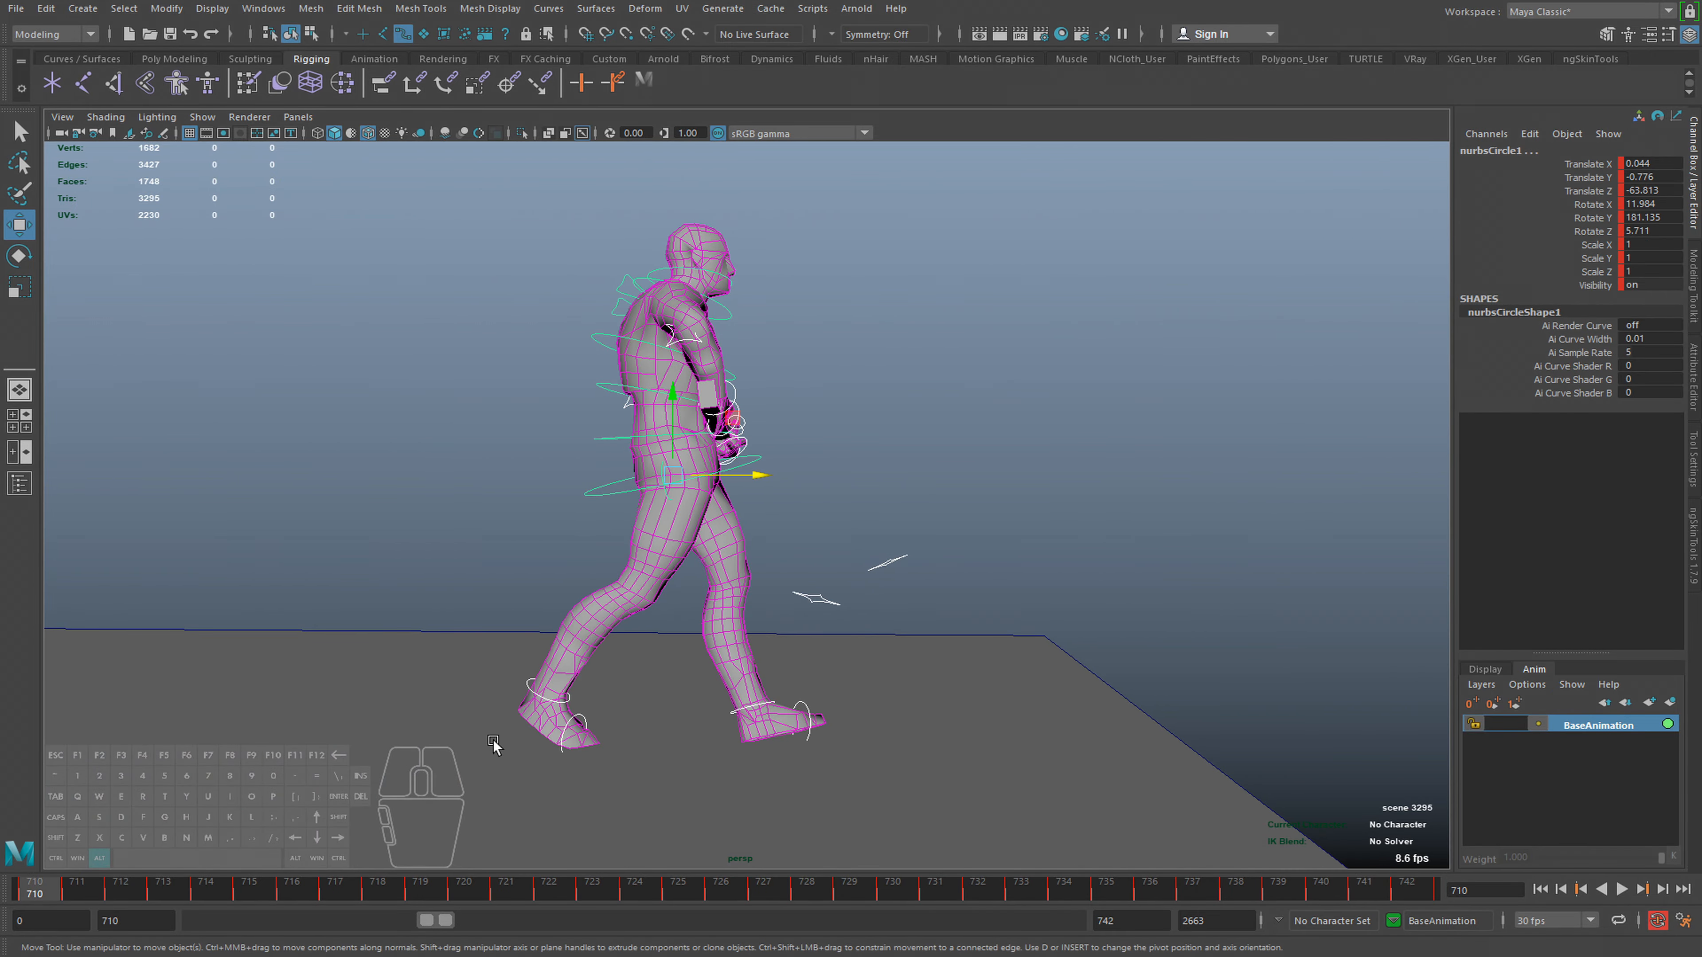
pyautogui.scroll(-3, 597, 710)
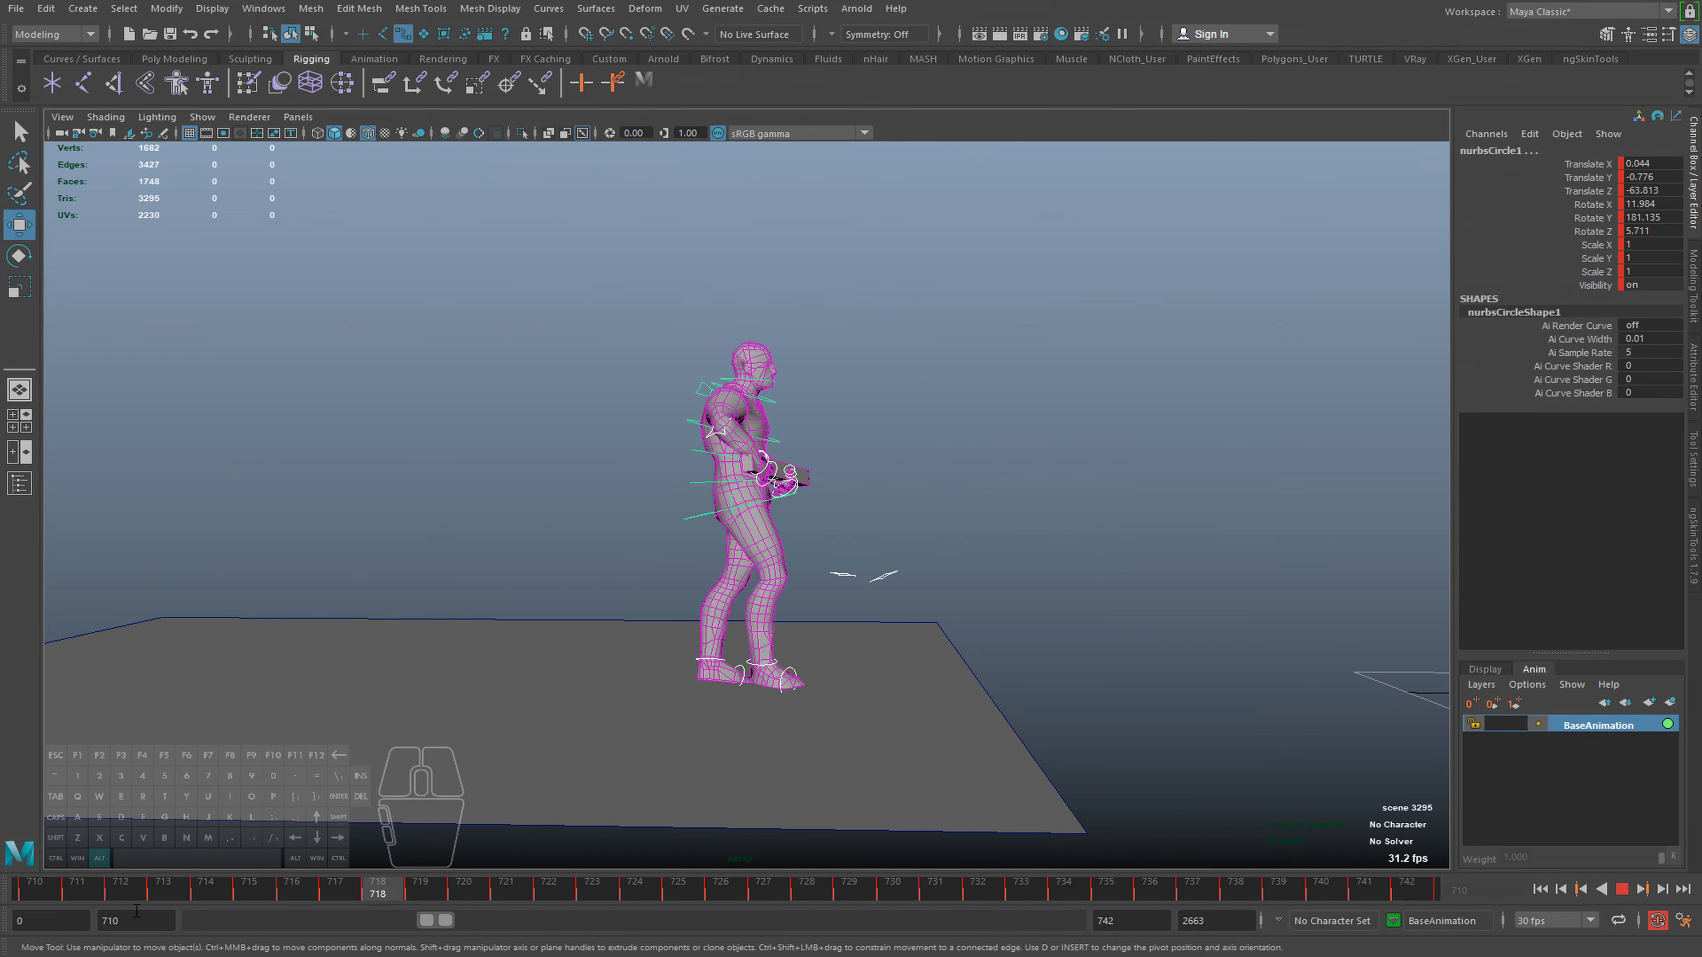
pyautogui.hotkey('alt', 'v')
pyautogui.moveTo(83, 890); pyautogui.dragTo(39, 890)
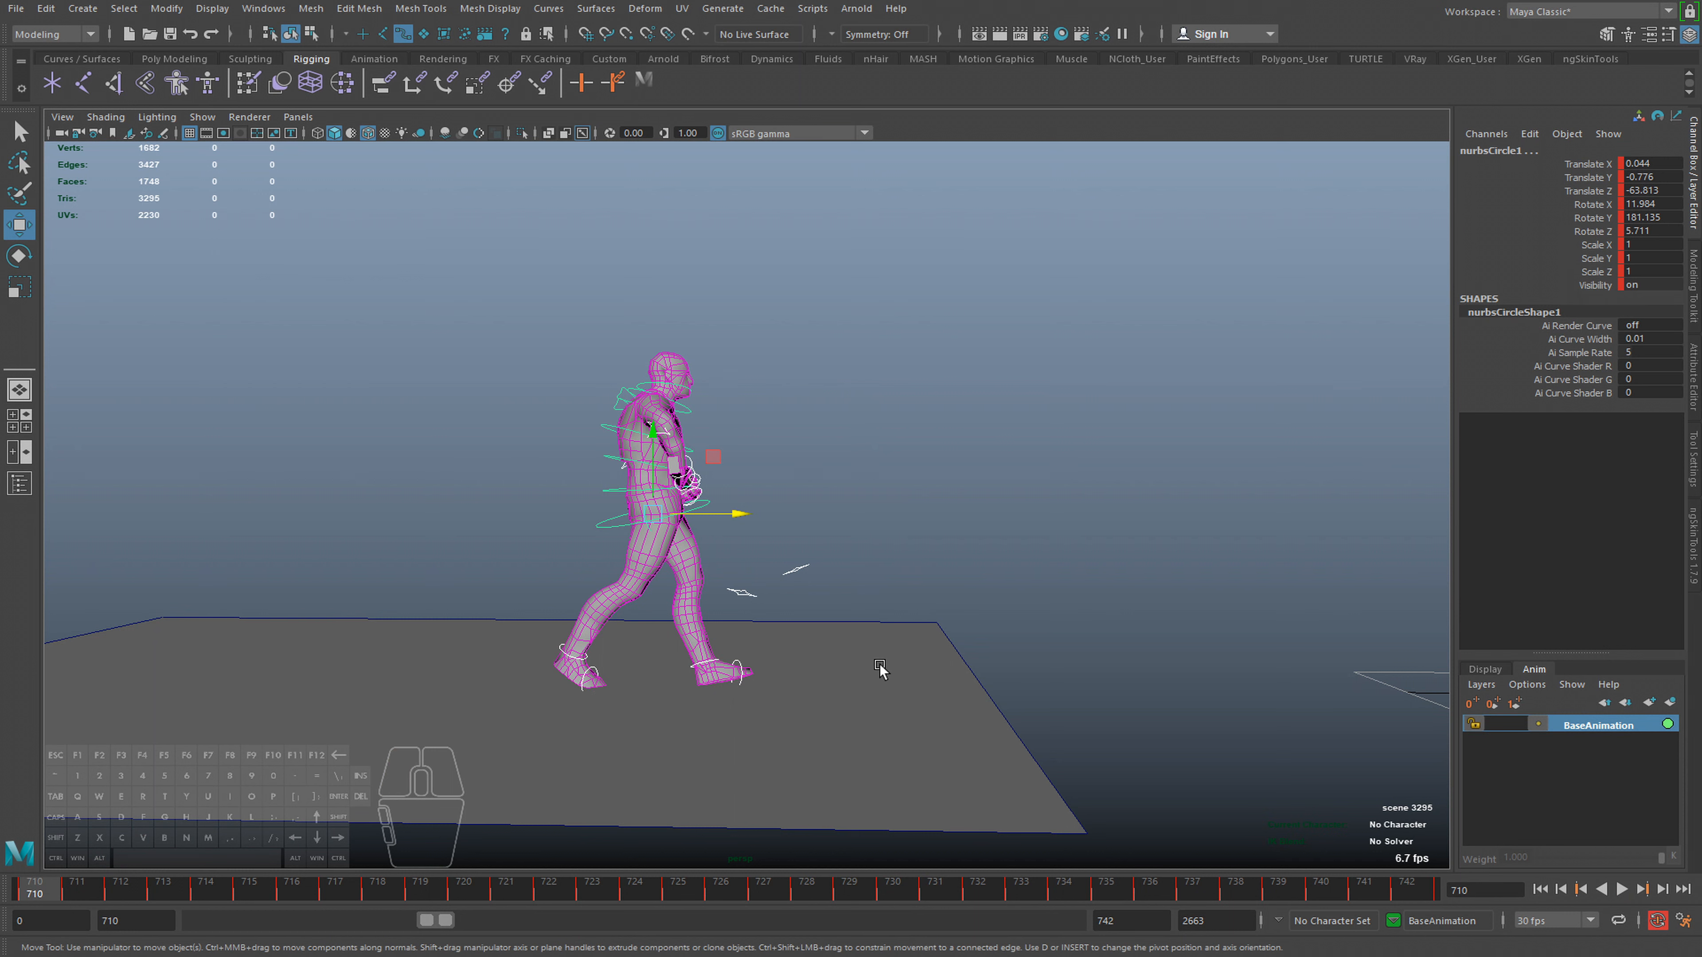
pyautogui.click(1669, 701)
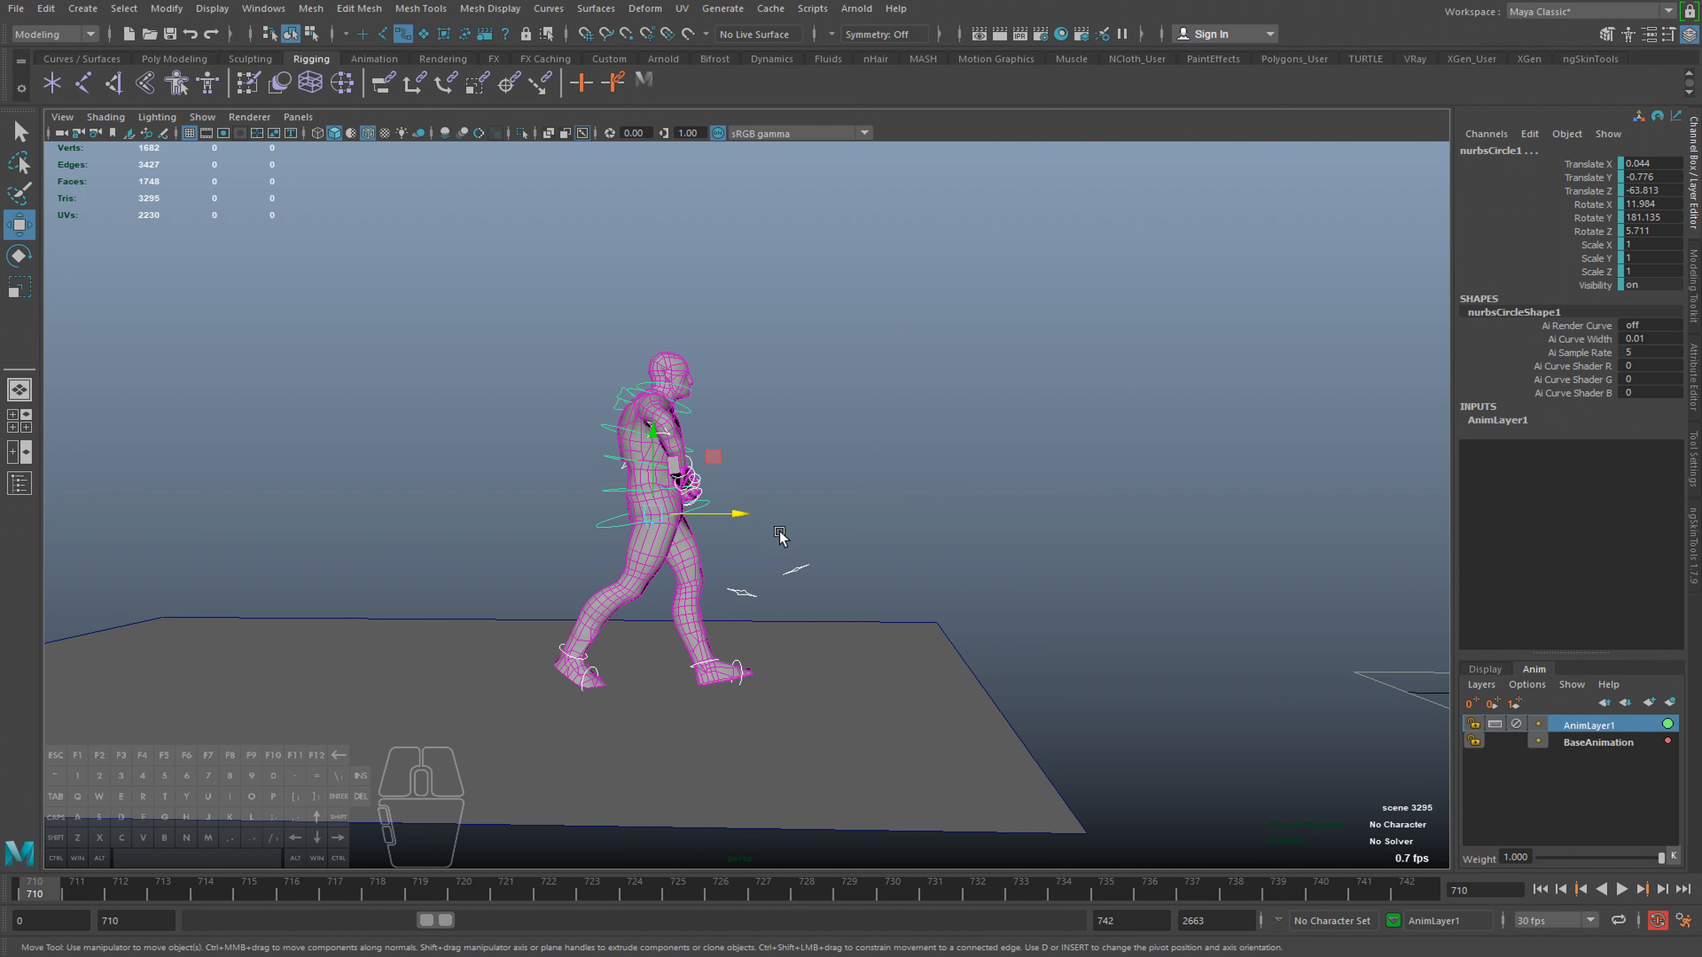
# Try moving the pelvis control backward along Z at frame 710, and undo the move
pyautogui.scroll(3, 622, 640)
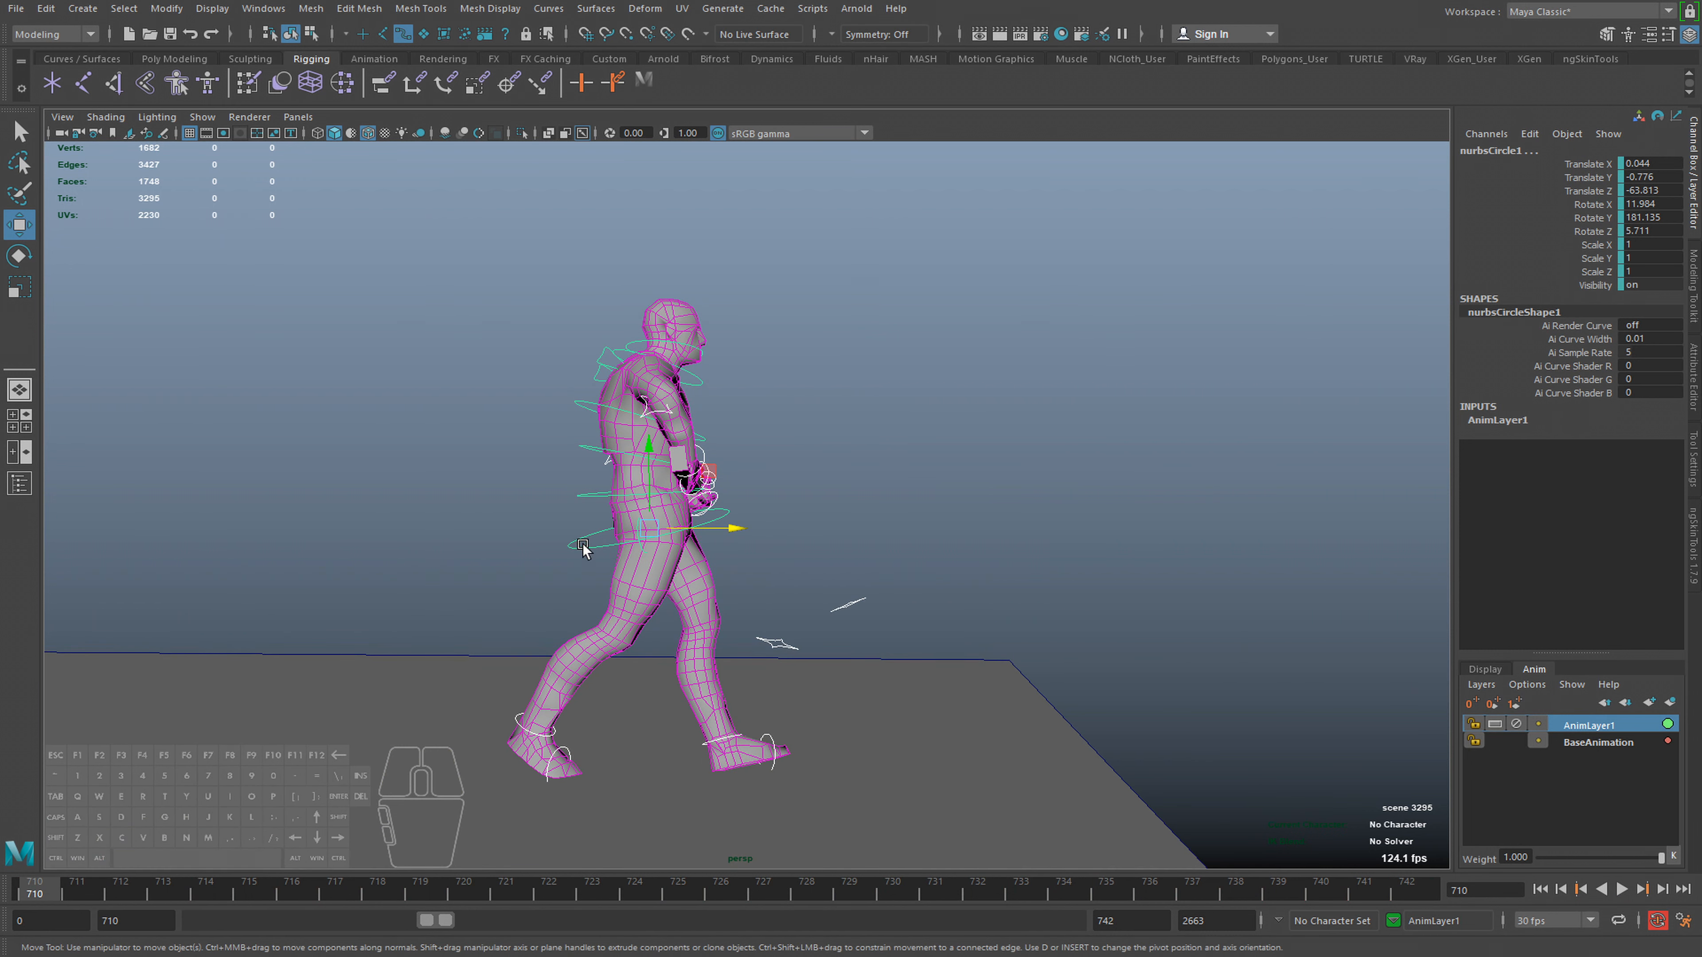
pyautogui.click(708, 537)
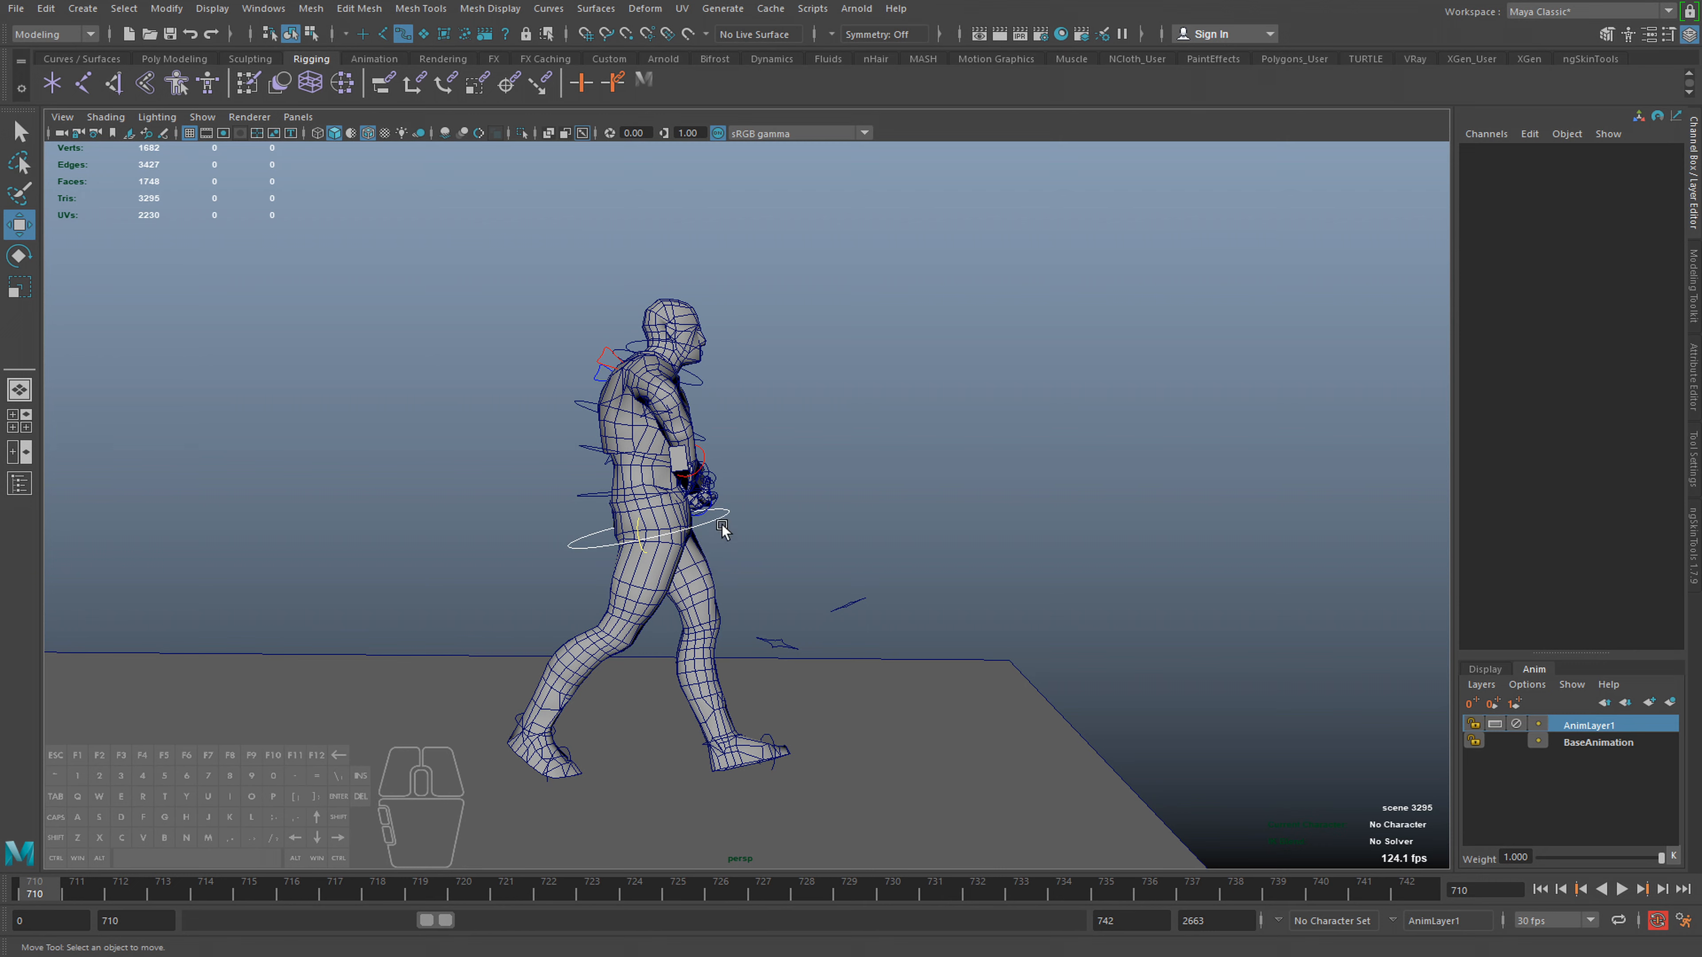
pyautogui.click(720, 520)
pyautogui.moveTo(728, 527)
pyautogui.mouseDown()
pyautogui.moveTo(745, 530)
pyautogui.moveTo(704, 529)
pyautogui.mouseUp()
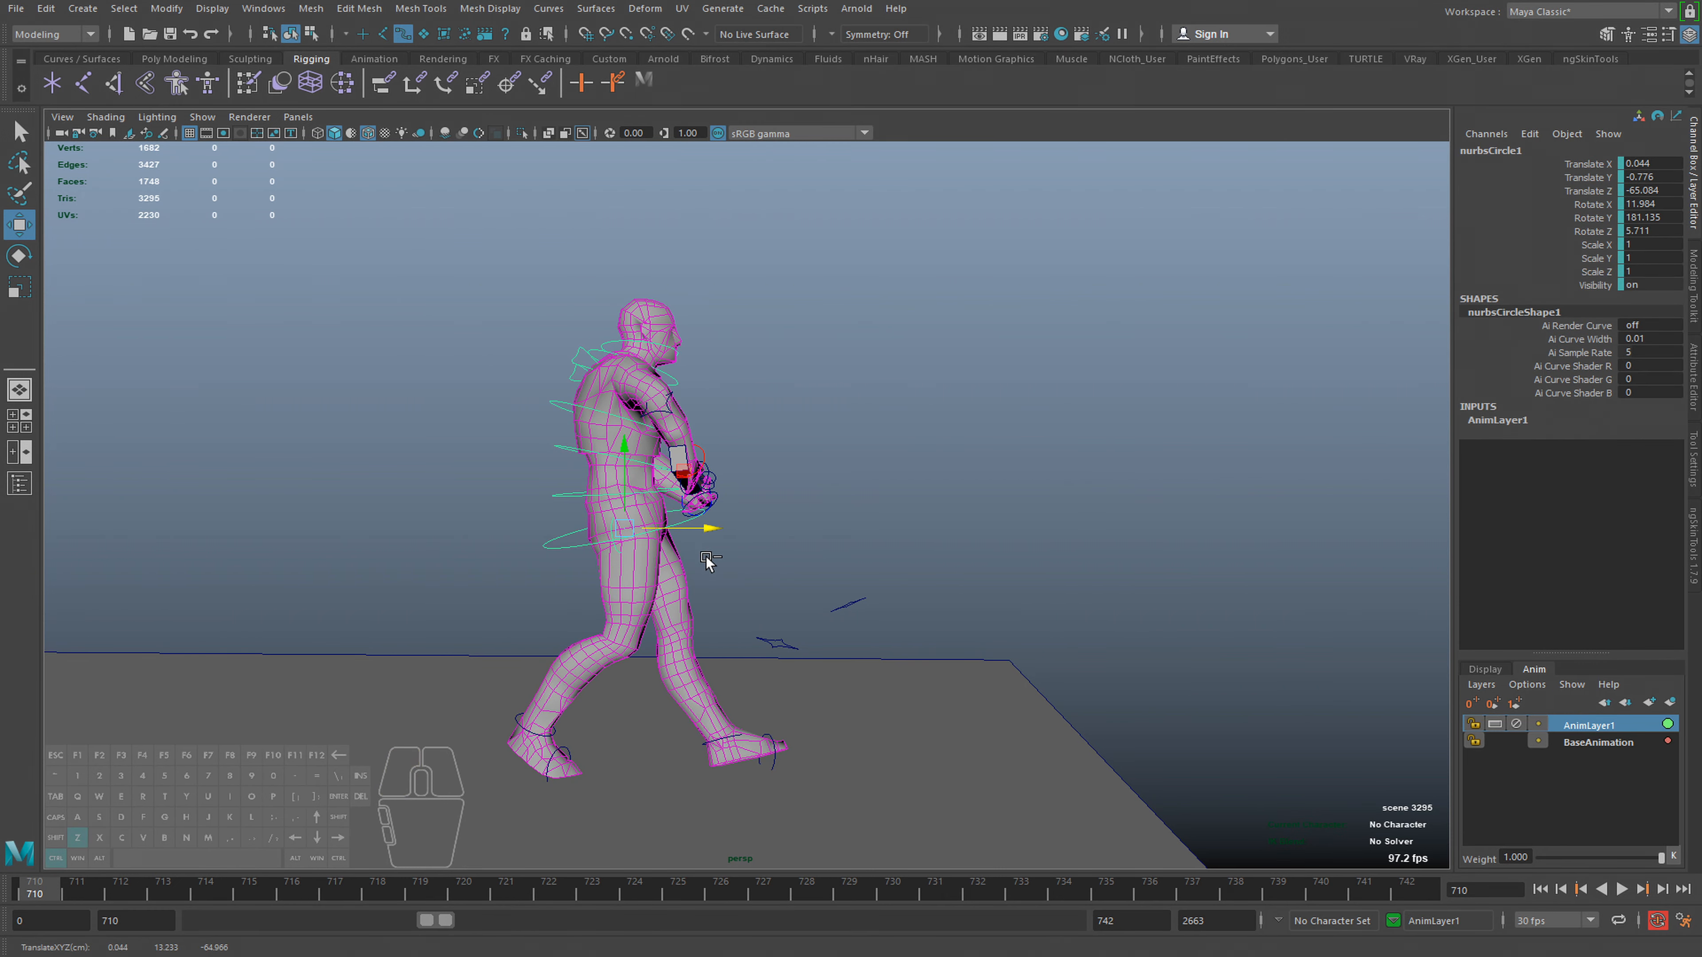
pyautogui.hotkey('ctrl', 'z')
# Try moving both foot controls forward along Z, and undo the move
pyautogui.click(524, 721)
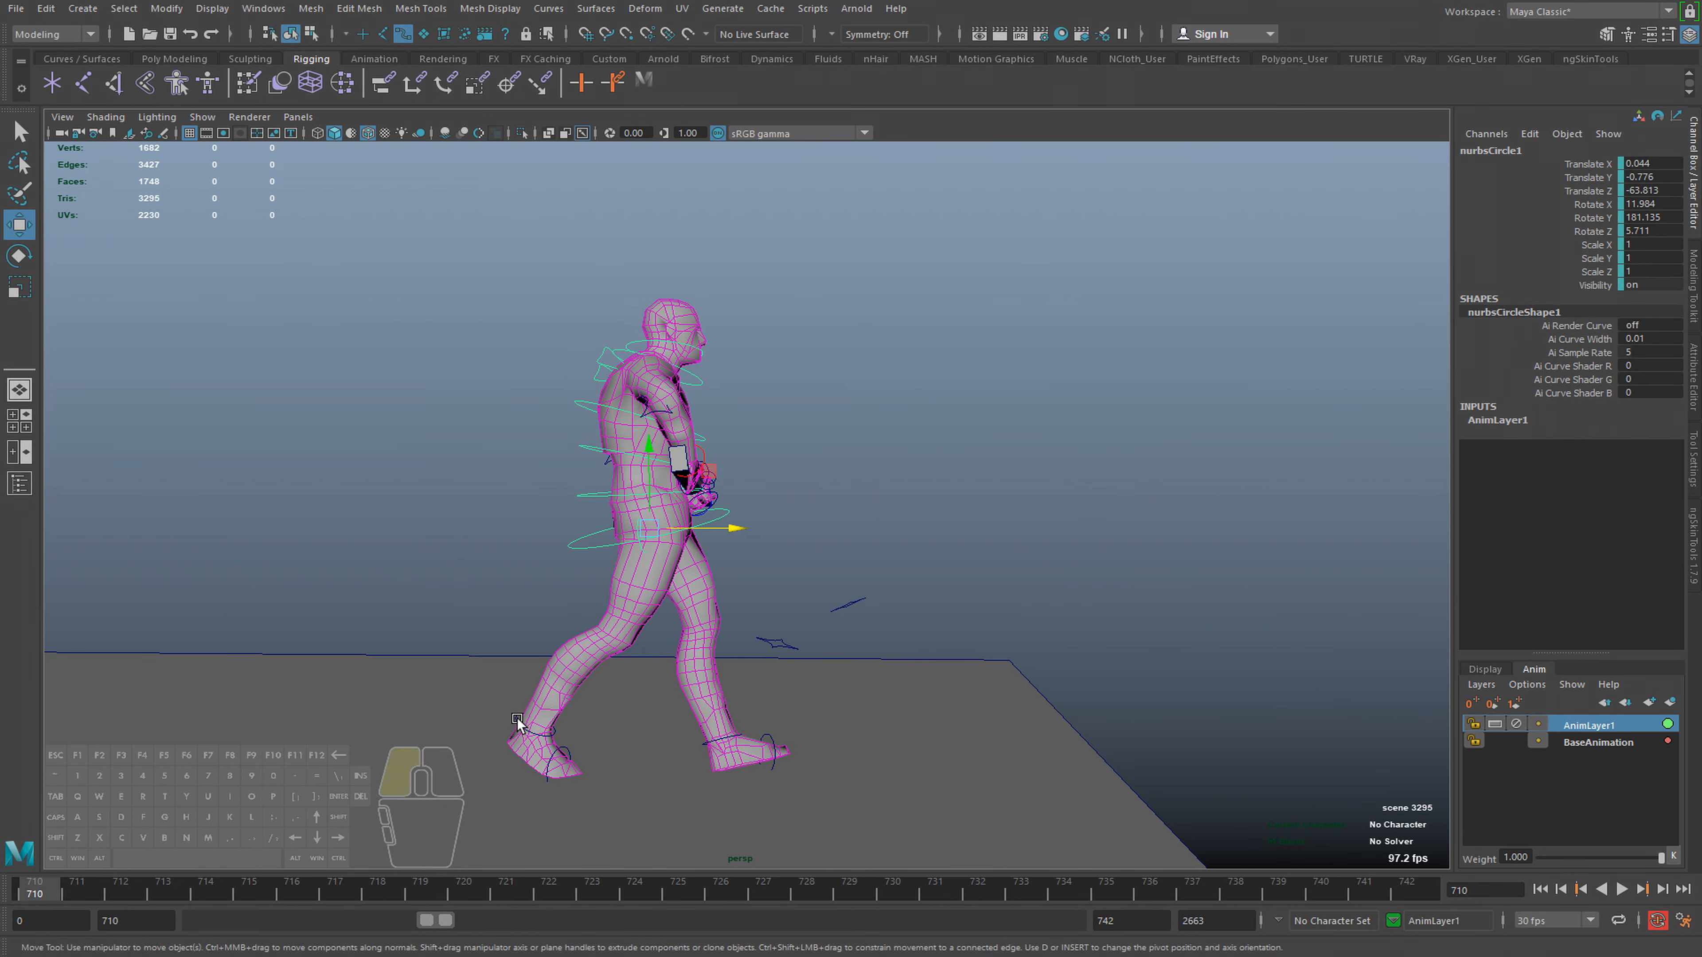
pyautogui.keyDown('shift'); pyautogui.click(734, 737); pyautogui.keyUp('shift')
pyautogui.moveTo(782, 743); pyautogui.dragTo(814, 744)
pyautogui.hotkey('ctrl', 'z')
# Select both hand control curves and activate the Move tool
pyautogui.keyDown('alt'); pyautogui.moveTo(721, 619); pyautogui.dragTo(754, 665, button='middle'); pyautogui.keyUp('alt')
pyautogui.keyDown('alt'); pyautogui.moveTo(754, 665); pyautogui.dragTo(818, 581, button='right'); pyautogui.keyUp('alt')
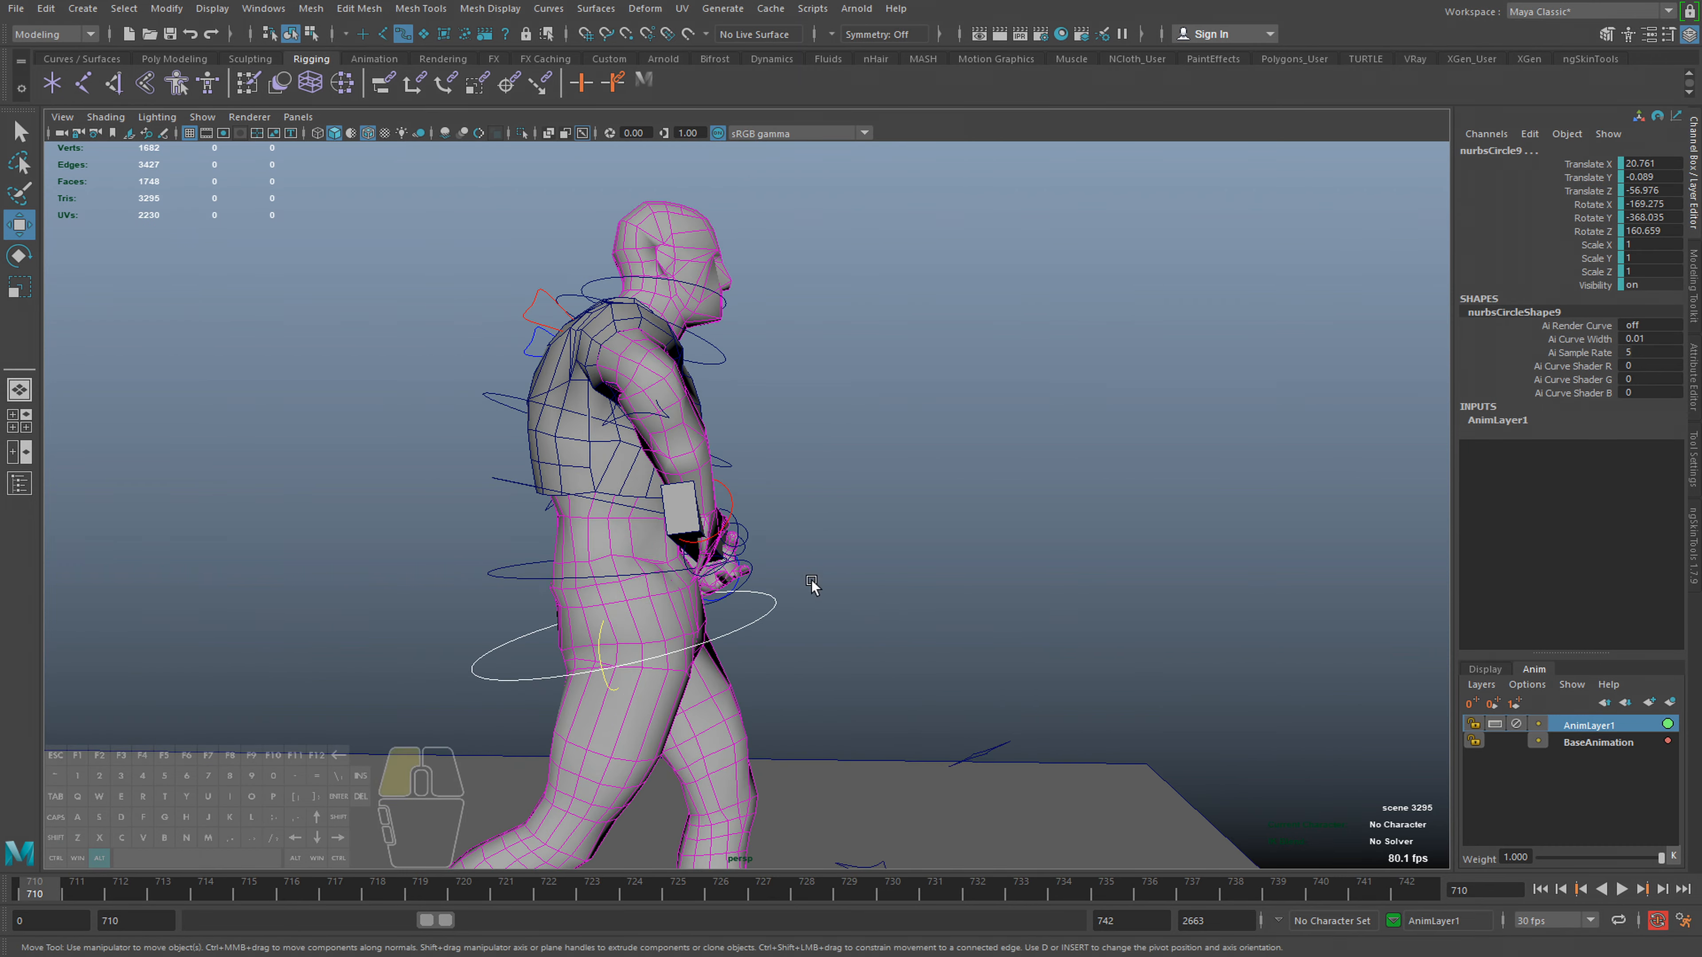
pyautogui.keyDown('alt'); pyautogui.moveTo(818, 581); pyautogui.dragTo(745, 595); pyautogui.keyUp('alt')
pyautogui.press('q')
pyautogui.click(666, 508)
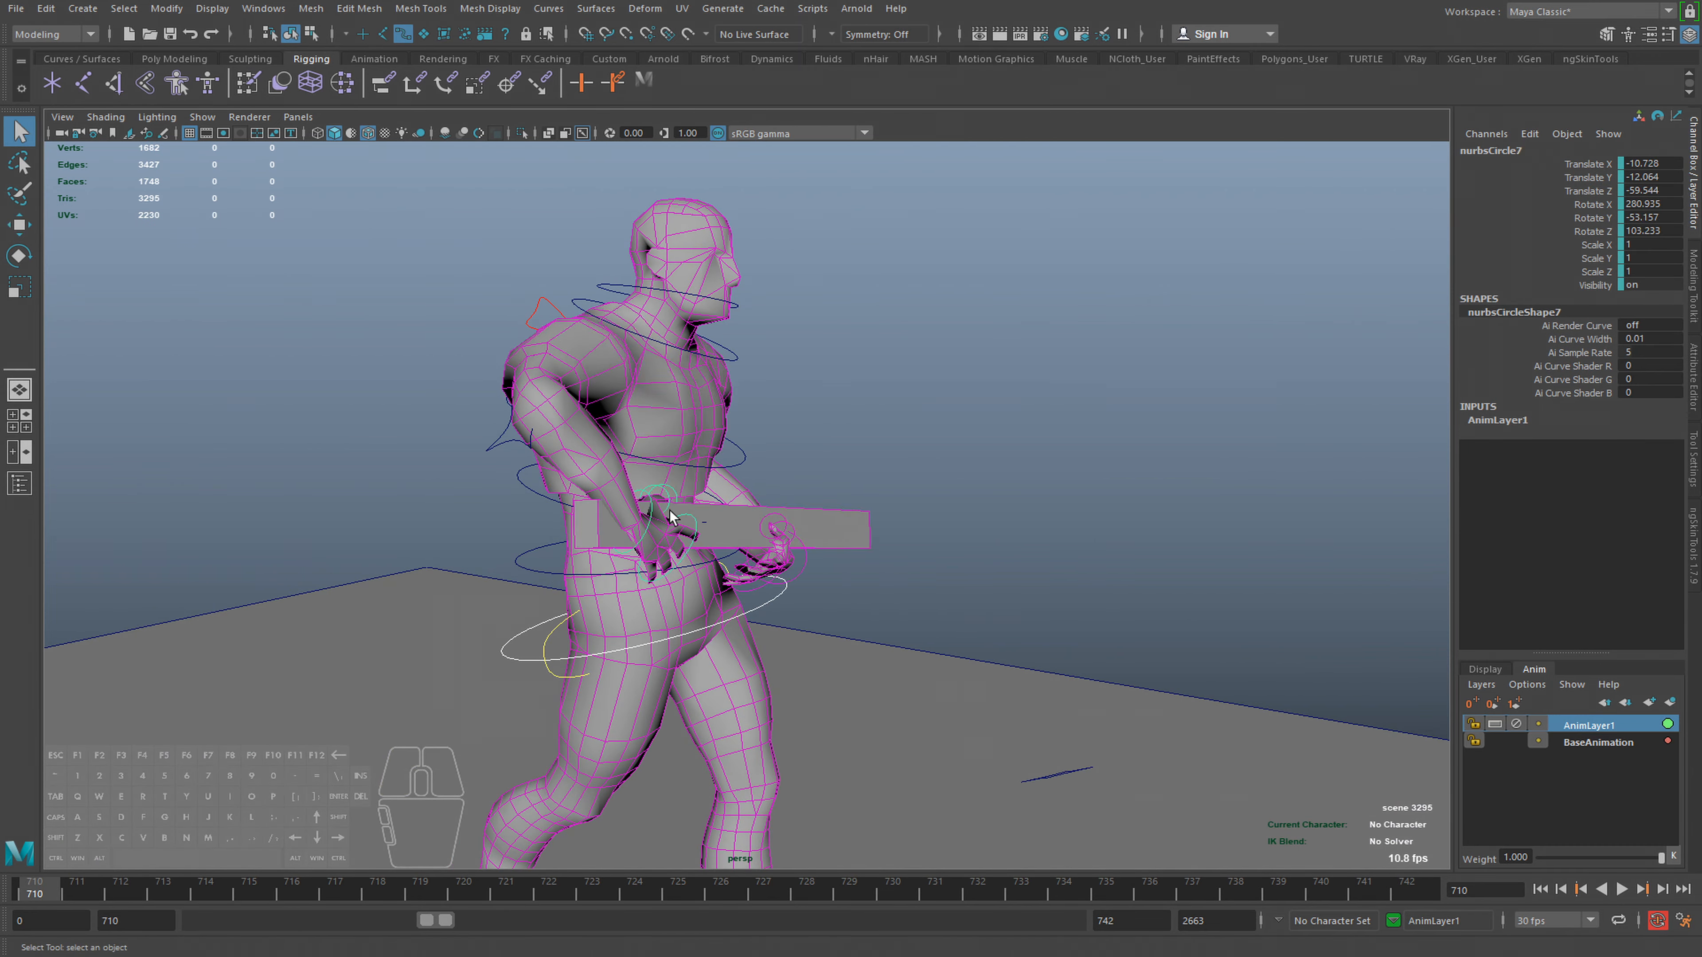
pyautogui.keyDown('shift'); pyautogui.click(803, 560); pyautogui.keyUp('shift')
pyautogui.press('w')
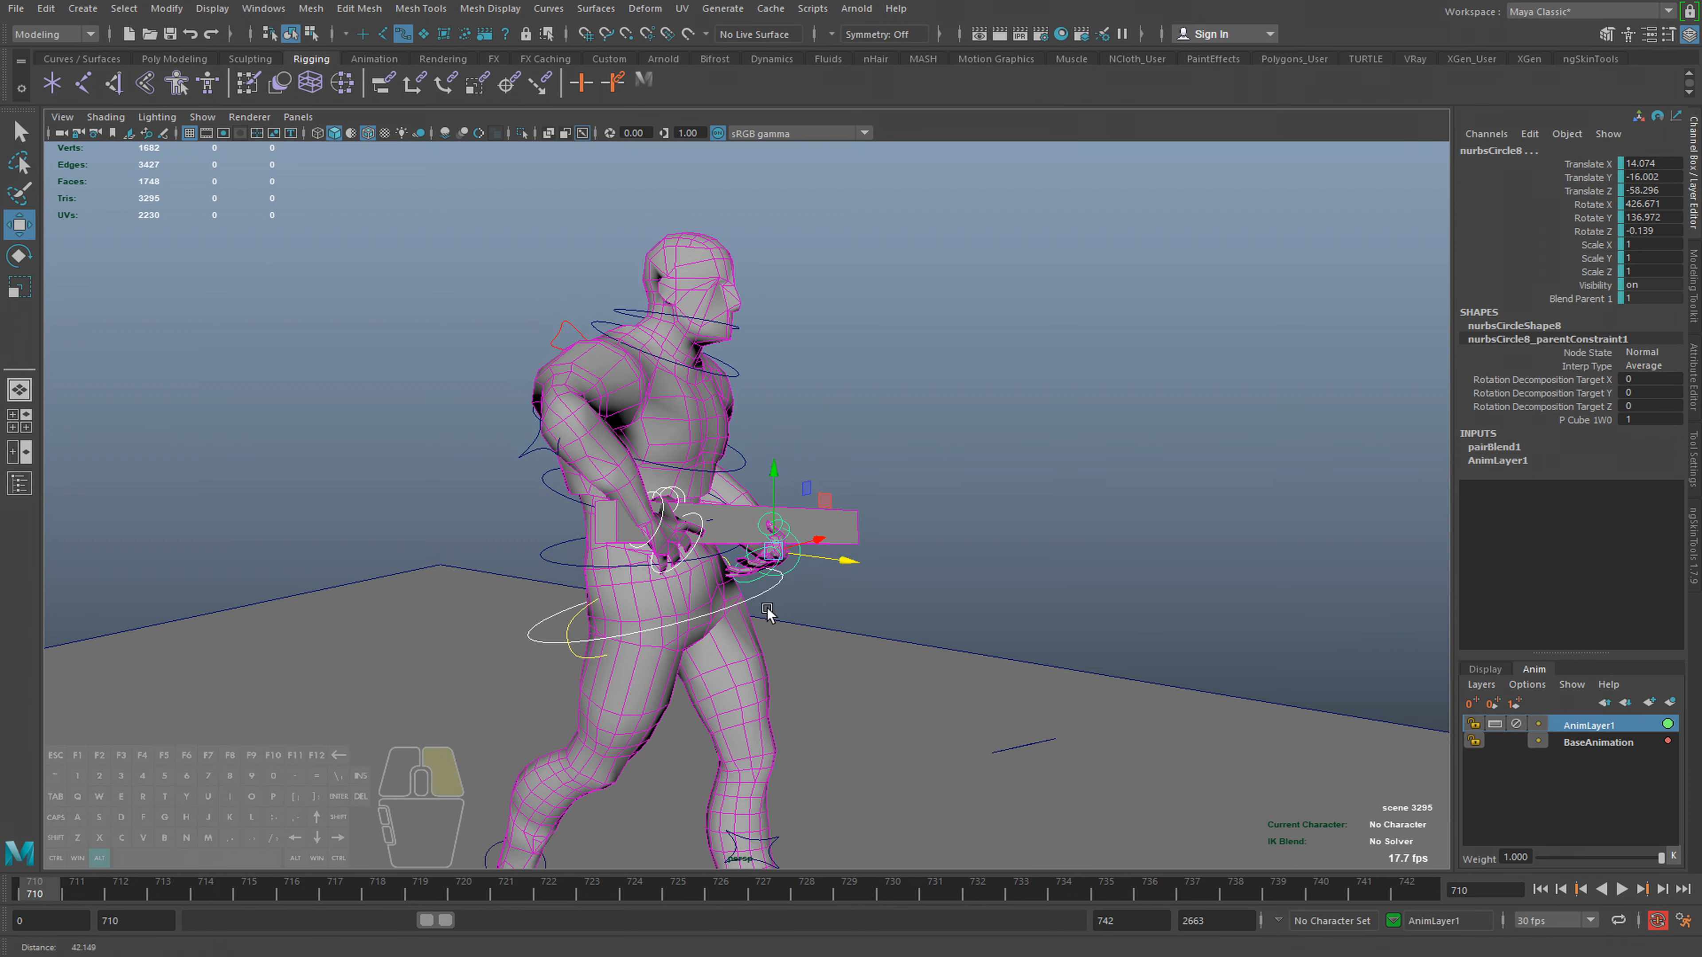
pyautogui.keyDown('alt'); pyautogui.moveTo(848, 629); pyautogui.dragTo(715, 592, button='right'); pyautogui.keyUp('alt')
pyautogui.keyDown('alt'); pyautogui.moveTo(681, 601); pyautogui.dragTo(686, 618); pyautogui.keyUp('alt')
# Clear the selection, select all of the character's control curves at once, and frame them in the viewport
pyautogui.click(1007, 592)
pyautogui.keyDown('alt'); pyautogui.moveTo(1007, 593); pyautogui.dragTo(311, 433, button='right'); pyautogui.keyUp('alt')
pyautogui.moveTo(249, 292); pyautogui.dragTo(998, 731)
pyautogui.press('f')
pyautogui.keyDown('alt'); pyautogui.moveTo(849, 654); pyautogui.dragTo(715, 614); pyautogui.keyUp('alt')
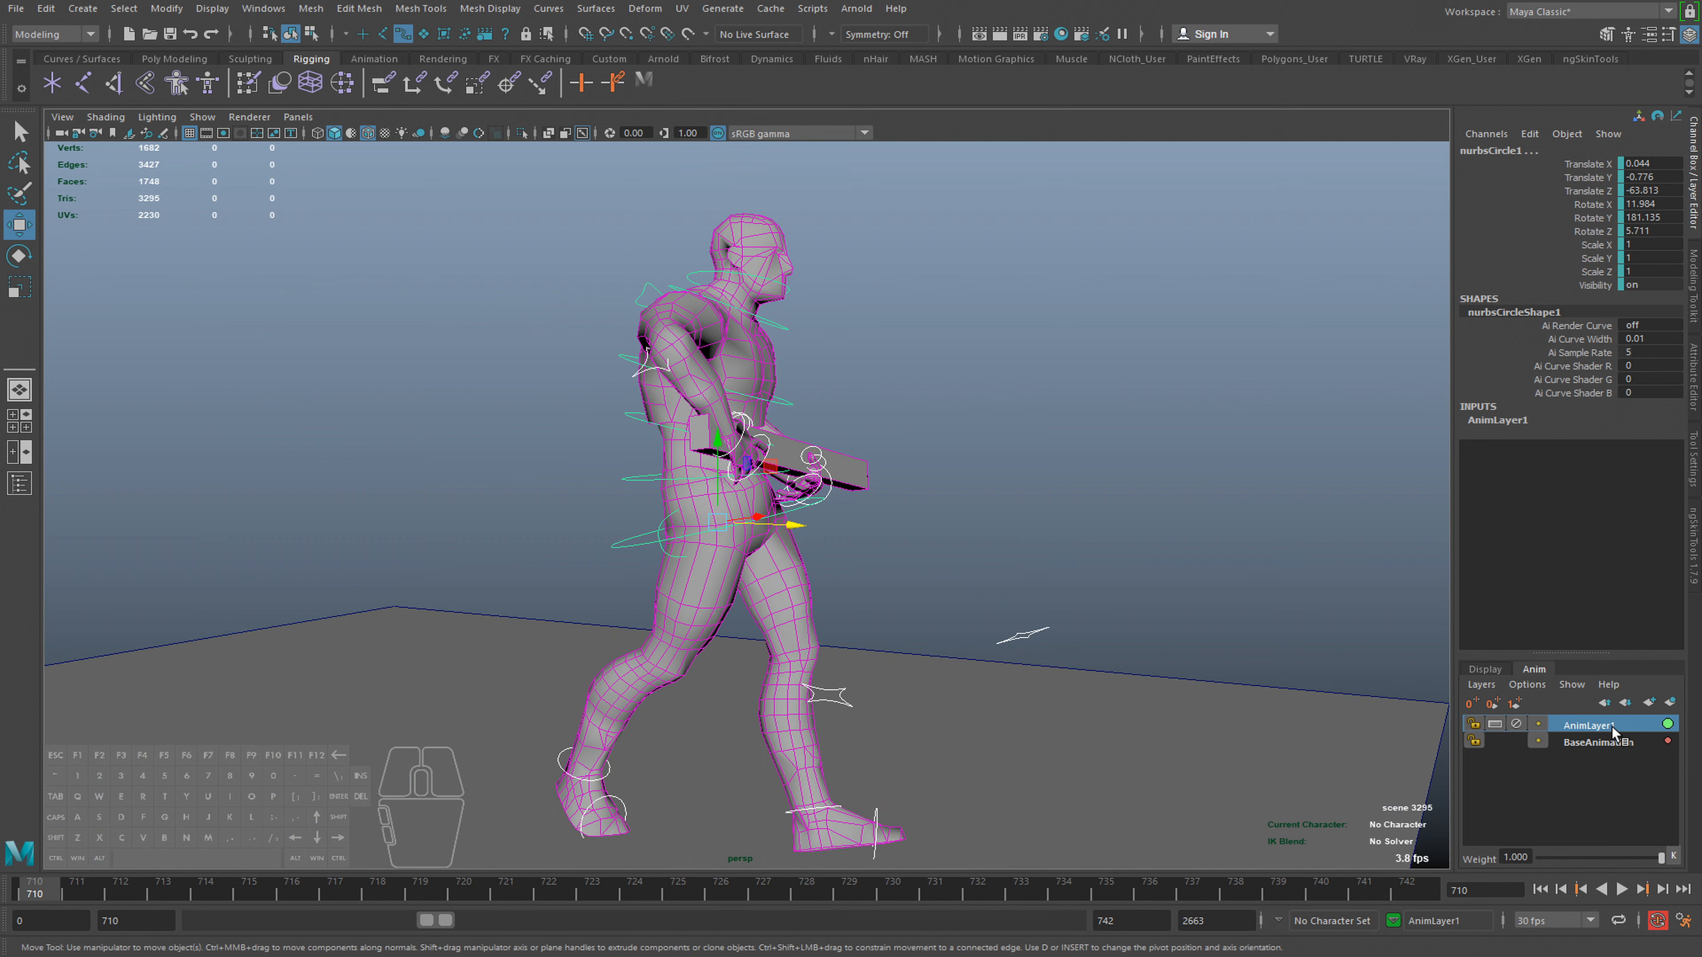
# Select the pelvis control and add the hand, foot, knee and elbow controls to the selection
pyautogui.click(637, 428)
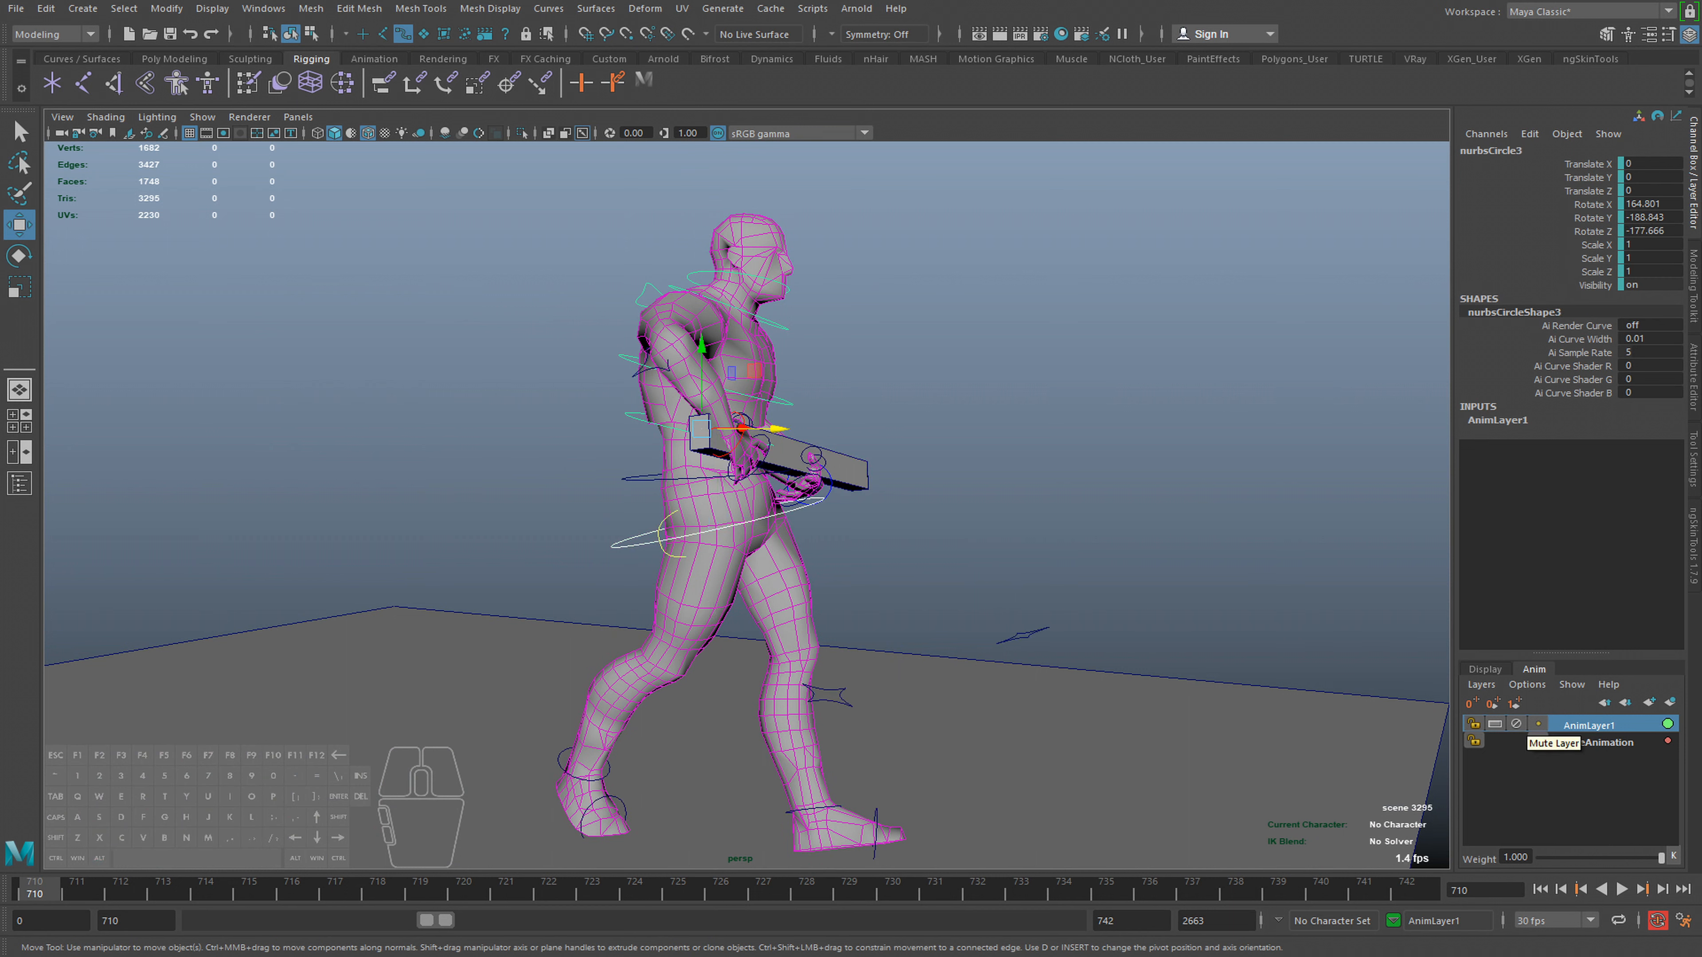
pyautogui.click(630, 544)
pyautogui.keyDown('alt'); pyautogui.moveTo(623, 556); pyautogui.dragTo(728, 587, button='right'); pyautogui.keyUp('alt')
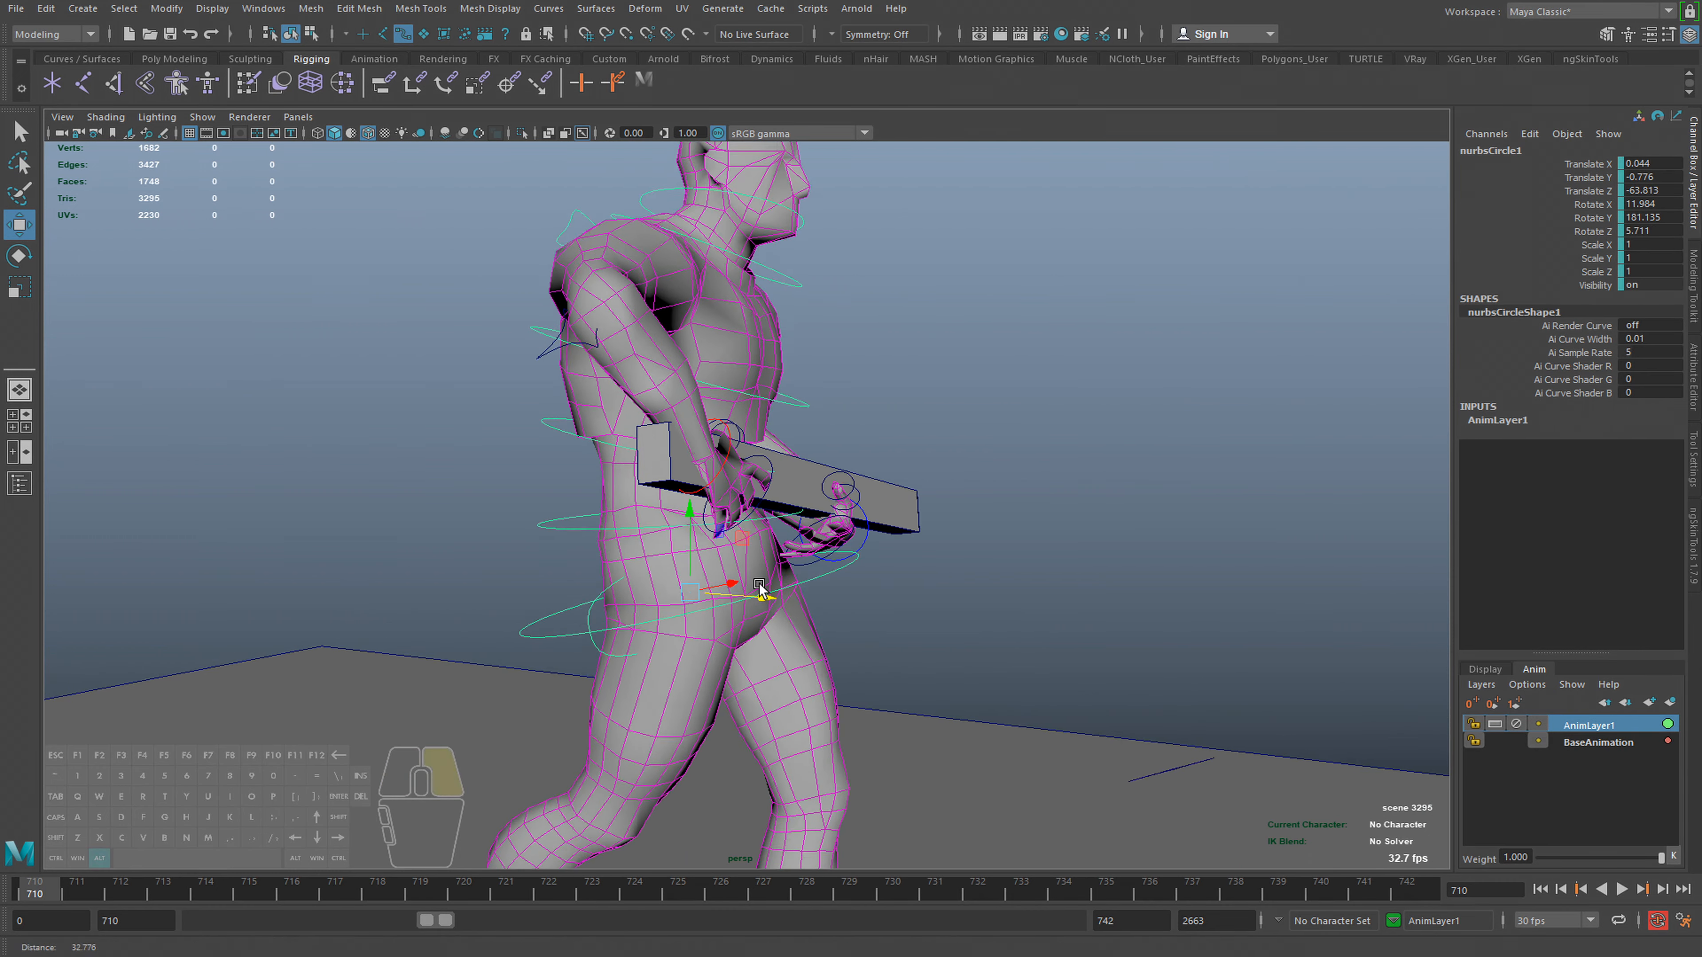
pyautogui.keyDown('alt'); pyautogui.moveTo(728, 587); pyautogui.dragTo(752, 585); pyautogui.keyUp('alt')
pyautogui.keyDown('shift'); pyautogui.click(662, 434); pyautogui.keyUp('shift')
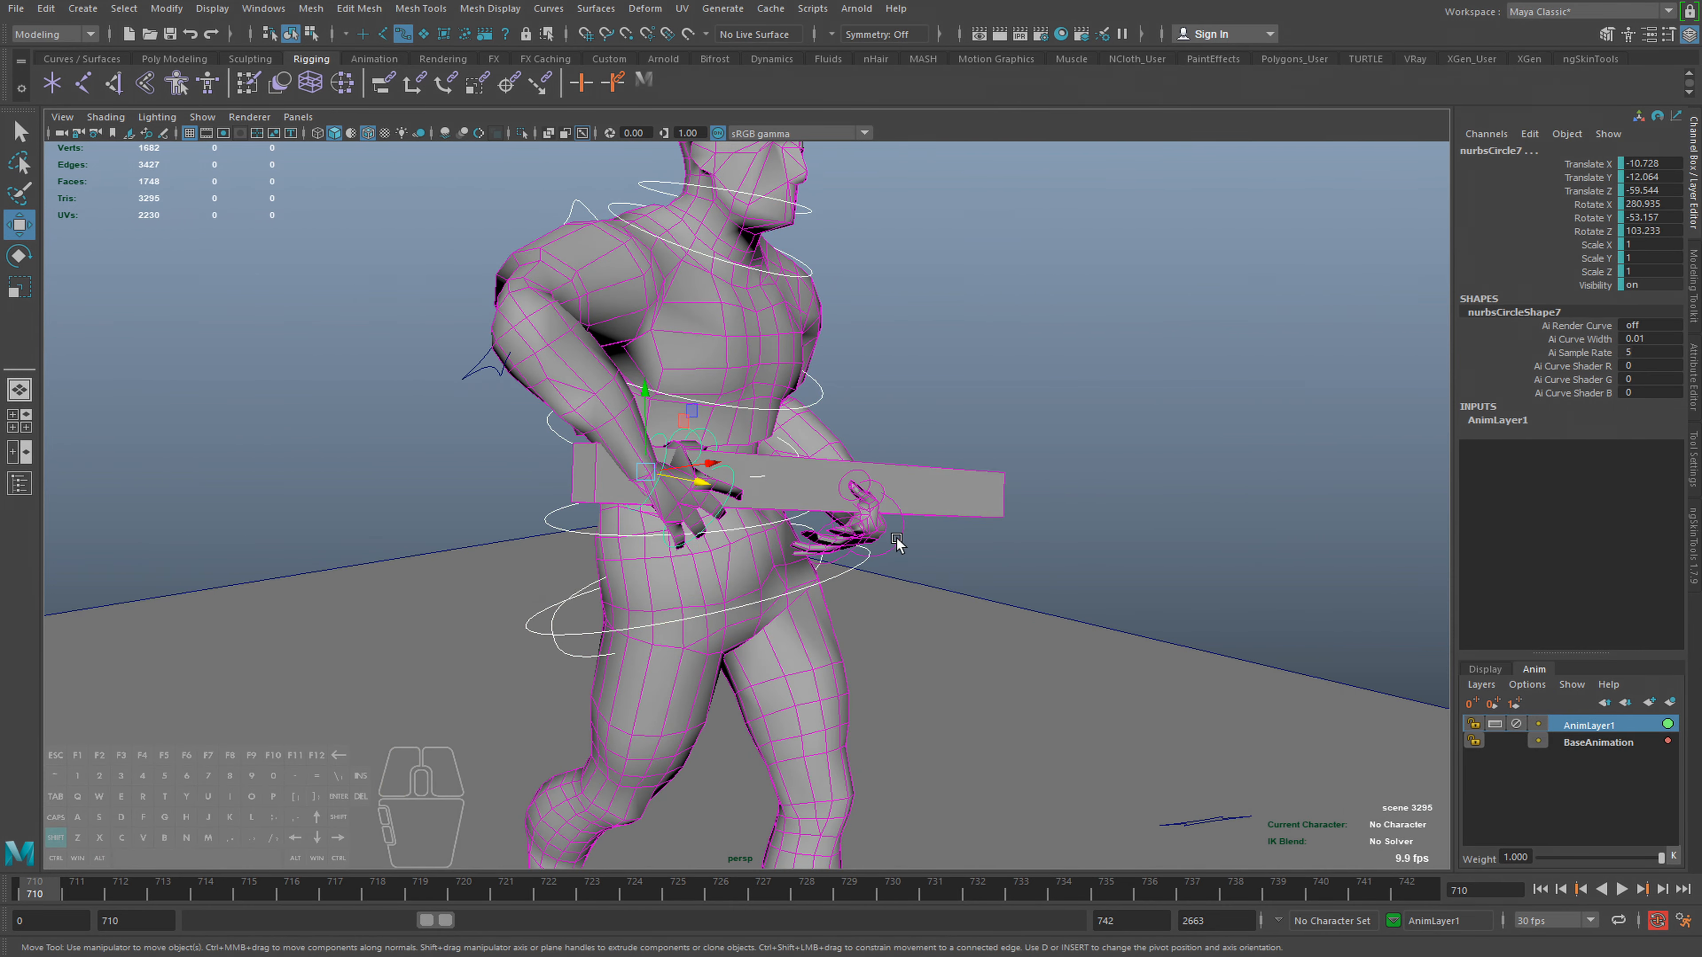
pyautogui.keyDown('alt'); pyautogui.moveTo(662, 435); pyautogui.dragTo(901, 524); pyautogui.keyUp('alt')
pyautogui.keyDown('shift'); pyautogui.click(598, 734); pyautogui.keyUp('shift')
pyautogui.keyDown('shift'); pyautogui.click(857, 727); pyautogui.keyUp('shift')
pyautogui.keyDown('shift'); pyautogui.click(938, 467); pyautogui.keyUp('shift')
pyautogui.keyDown('alt'); pyautogui.moveTo(804, 395); pyautogui.dragTo(865, 520, button='middle'); pyautogui.keyUp('alt')
pyautogui.keyDown('shift'); pyautogui.click(780, 467); pyautogui.keyUp('shift')
pyautogui.keyDown('alt'); pyautogui.moveTo(780, 467); pyautogui.dragTo(901, 508); pyautogui.keyUp('alt')
pyautogui.keyDown('shift'); pyautogui.click(690, 463); pyautogui.keyUp('shift')
# Try moving the selected main controls together backward along Z, and undo the move
pyautogui.moveTo(840, 507); pyautogui.dragTo(676, 507)
pyautogui.hotkey('ctrl', 'z')
# Key the selected controls on AnimLayer1 at frame 710 and show their curves in the Graph Editor
pyautogui.keyDown('alt'); pyautogui.moveTo(991, 536); pyautogui.dragTo(737, 457, button='right'); pyautogui.keyUp('alt')
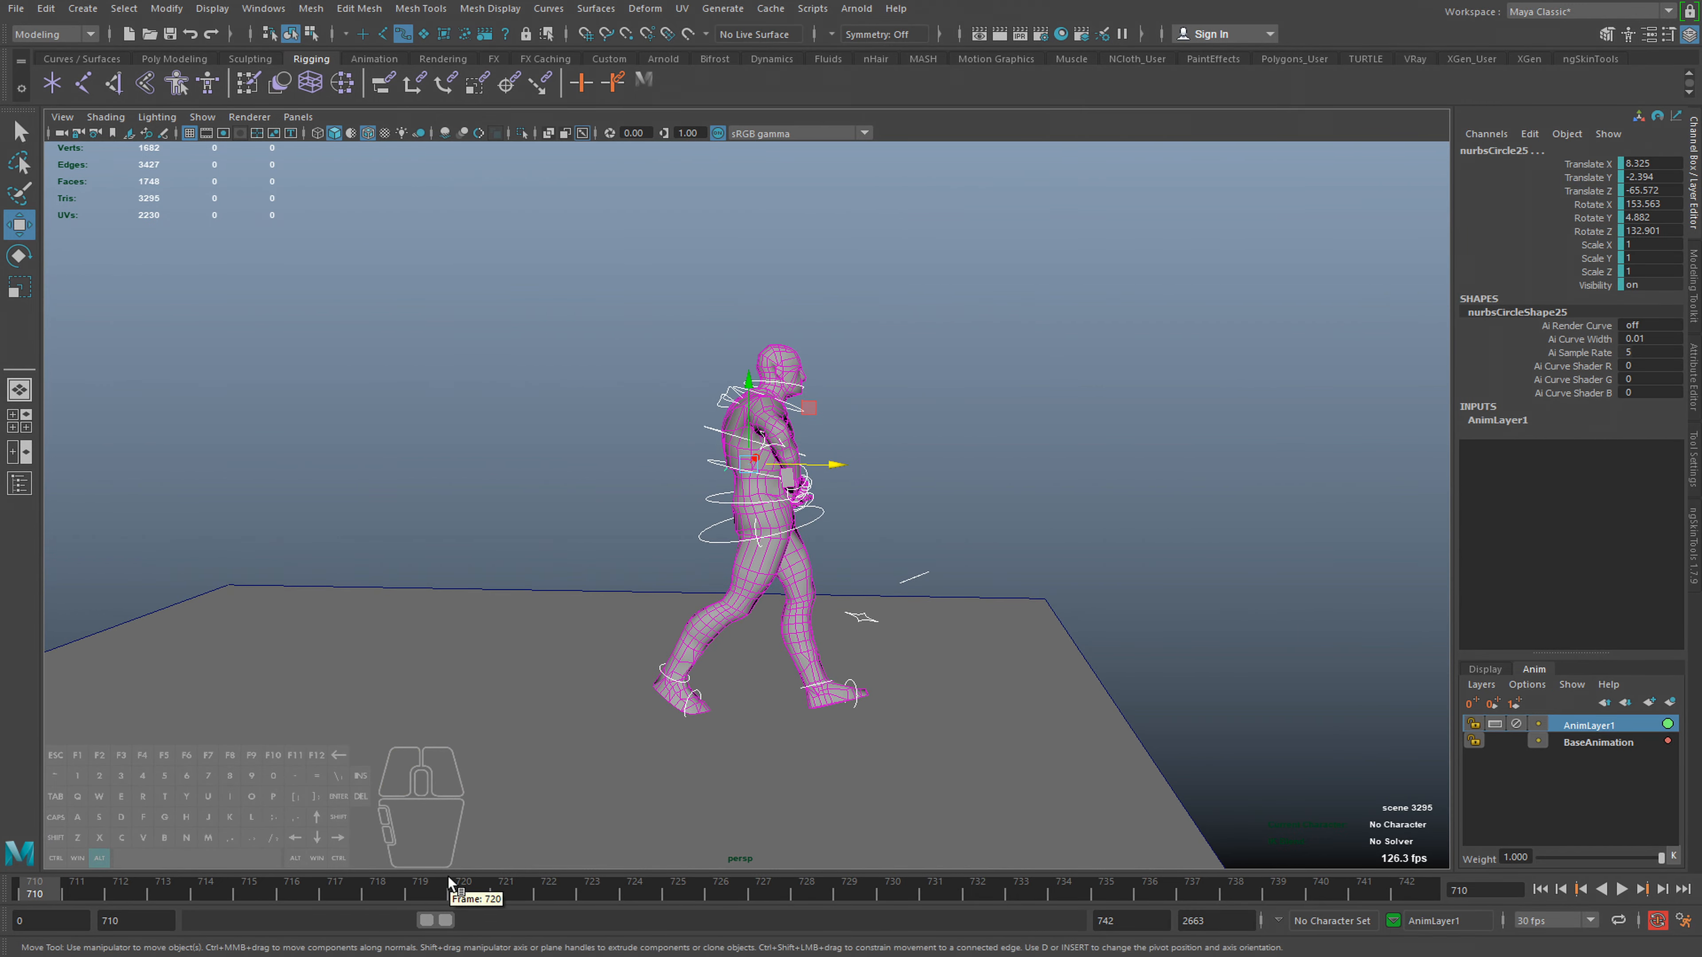
pyautogui.keyDown('alt'); pyautogui.moveTo(752, 670); pyautogui.dragTo(792, 648, button='middle'); pyautogui.keyUp('alt')
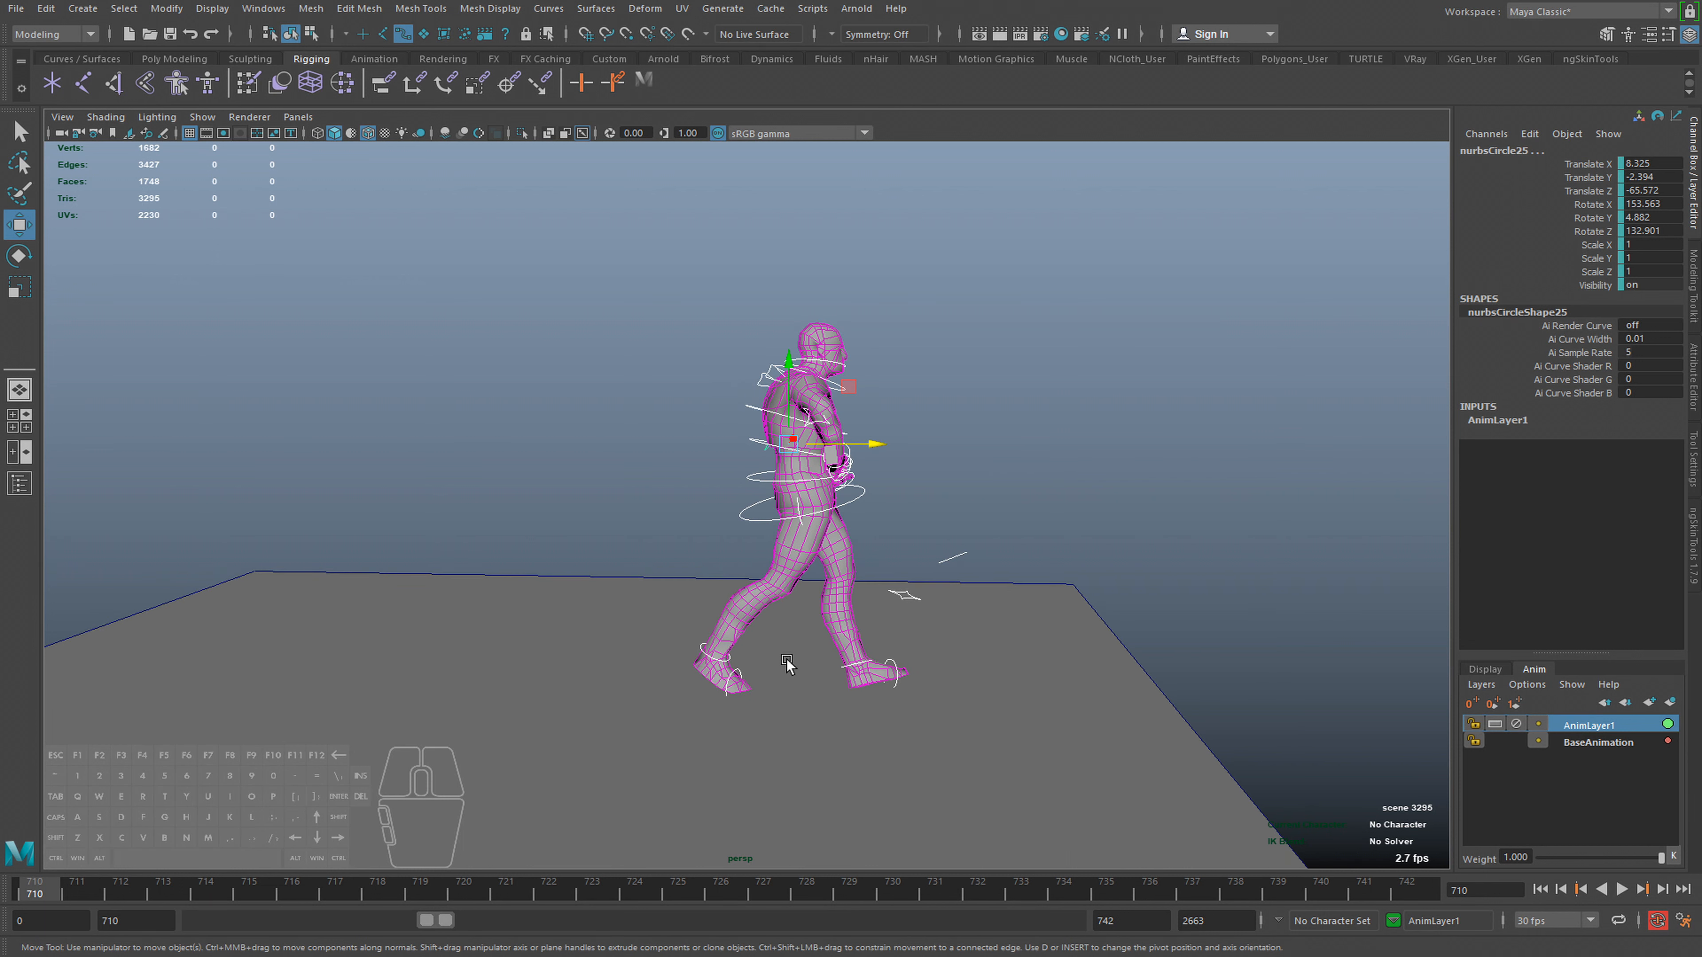
pyautogui.keyDown('alt'); pyautogui.moveTo(777, 683); pyautogui.dragTo(735, 673, button='middle'); pyautogui.keyUp('alt')
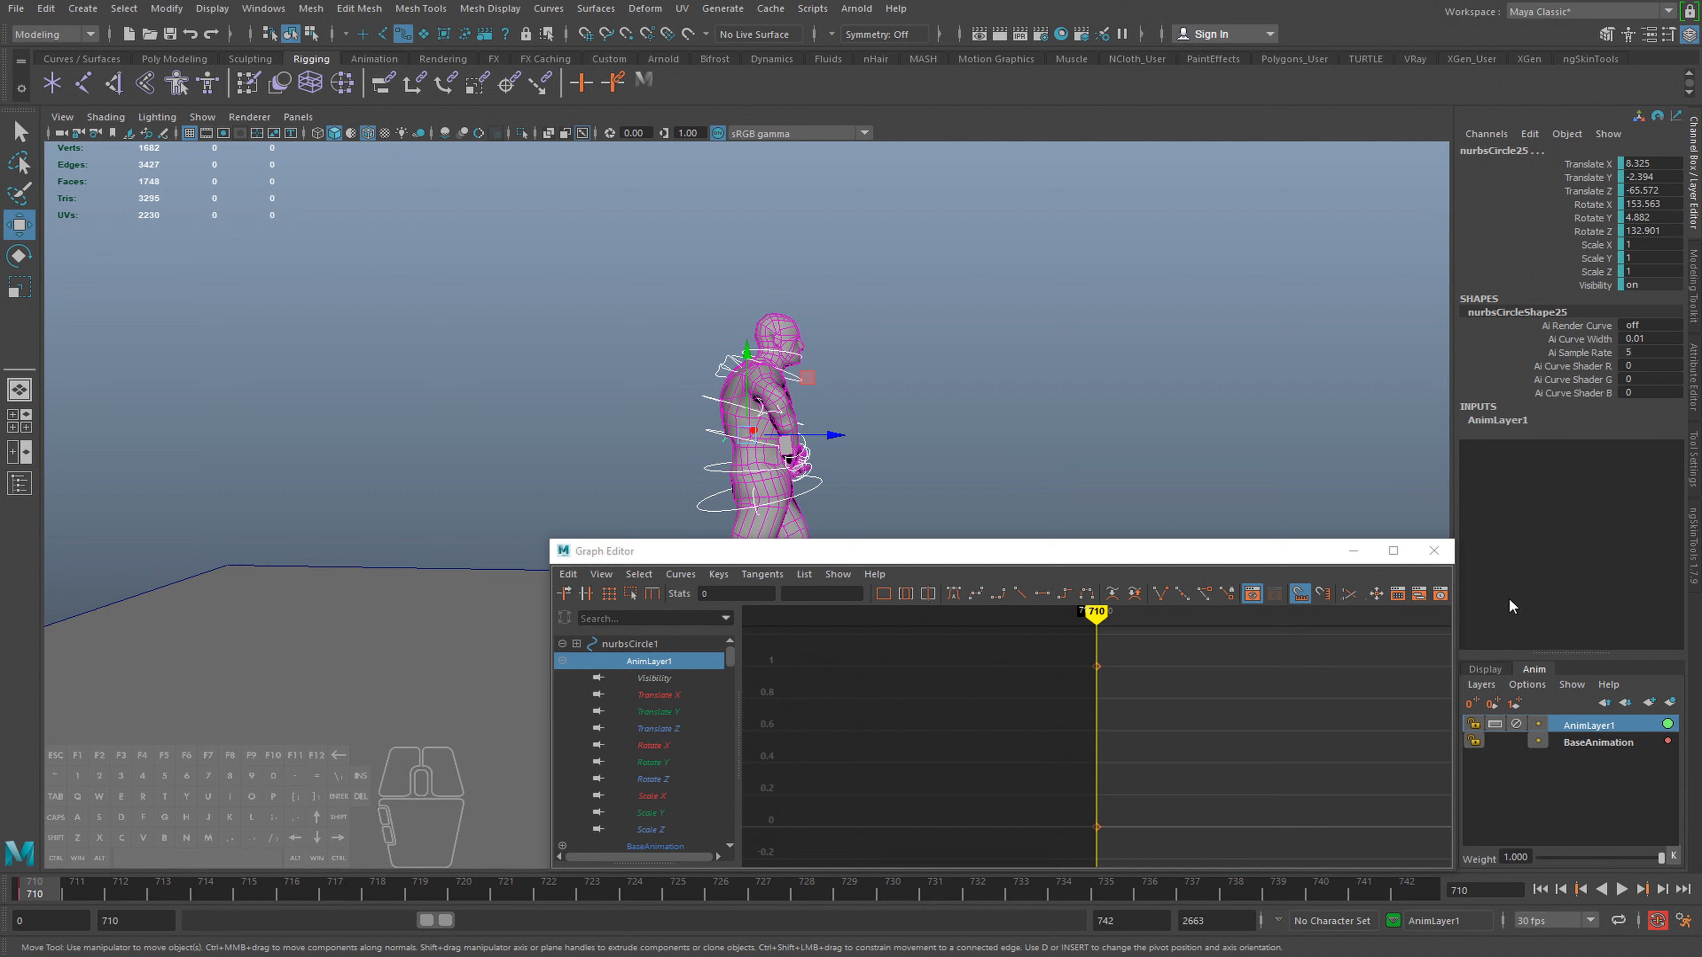
pyautogui.keyDown('alt'); pyautogui.moveTo(1005, 412); pyautogui.dragTo(746, 268, button='middle'); pyautogui.keyUp('alt')
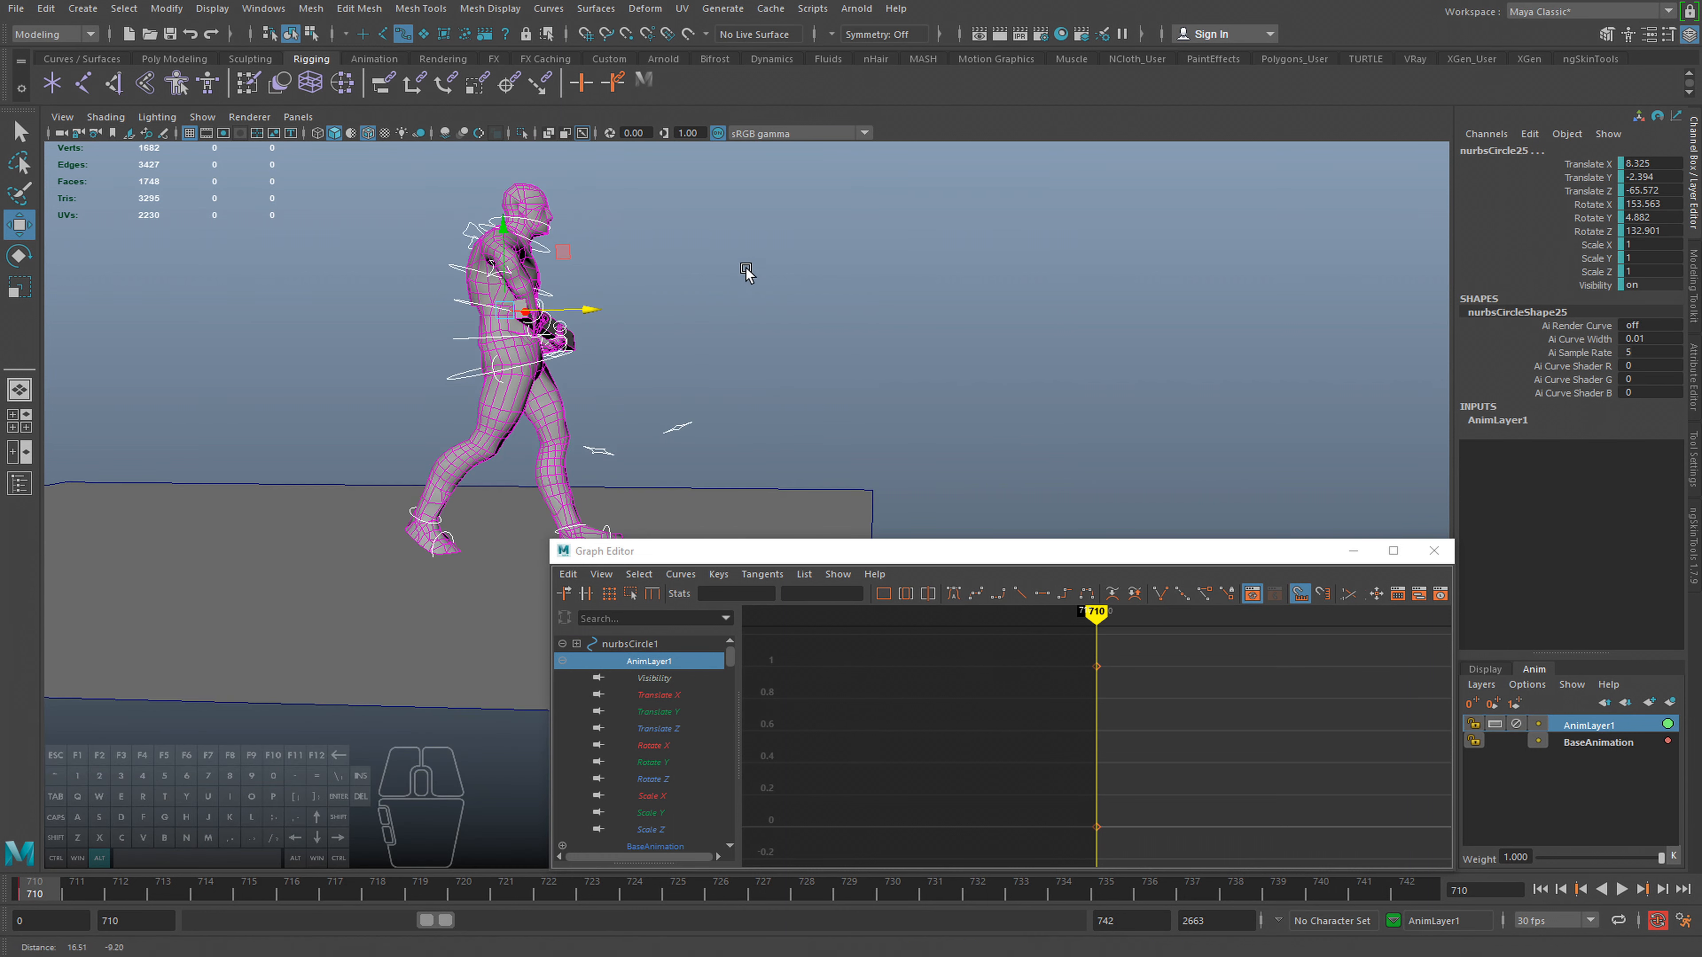
pyautogui.keyDown('alt'); pyautogui.moveTo(745, 268); pyautogui.dragTo(743, 314, button='right'); pyautogui.keyUp('alt')
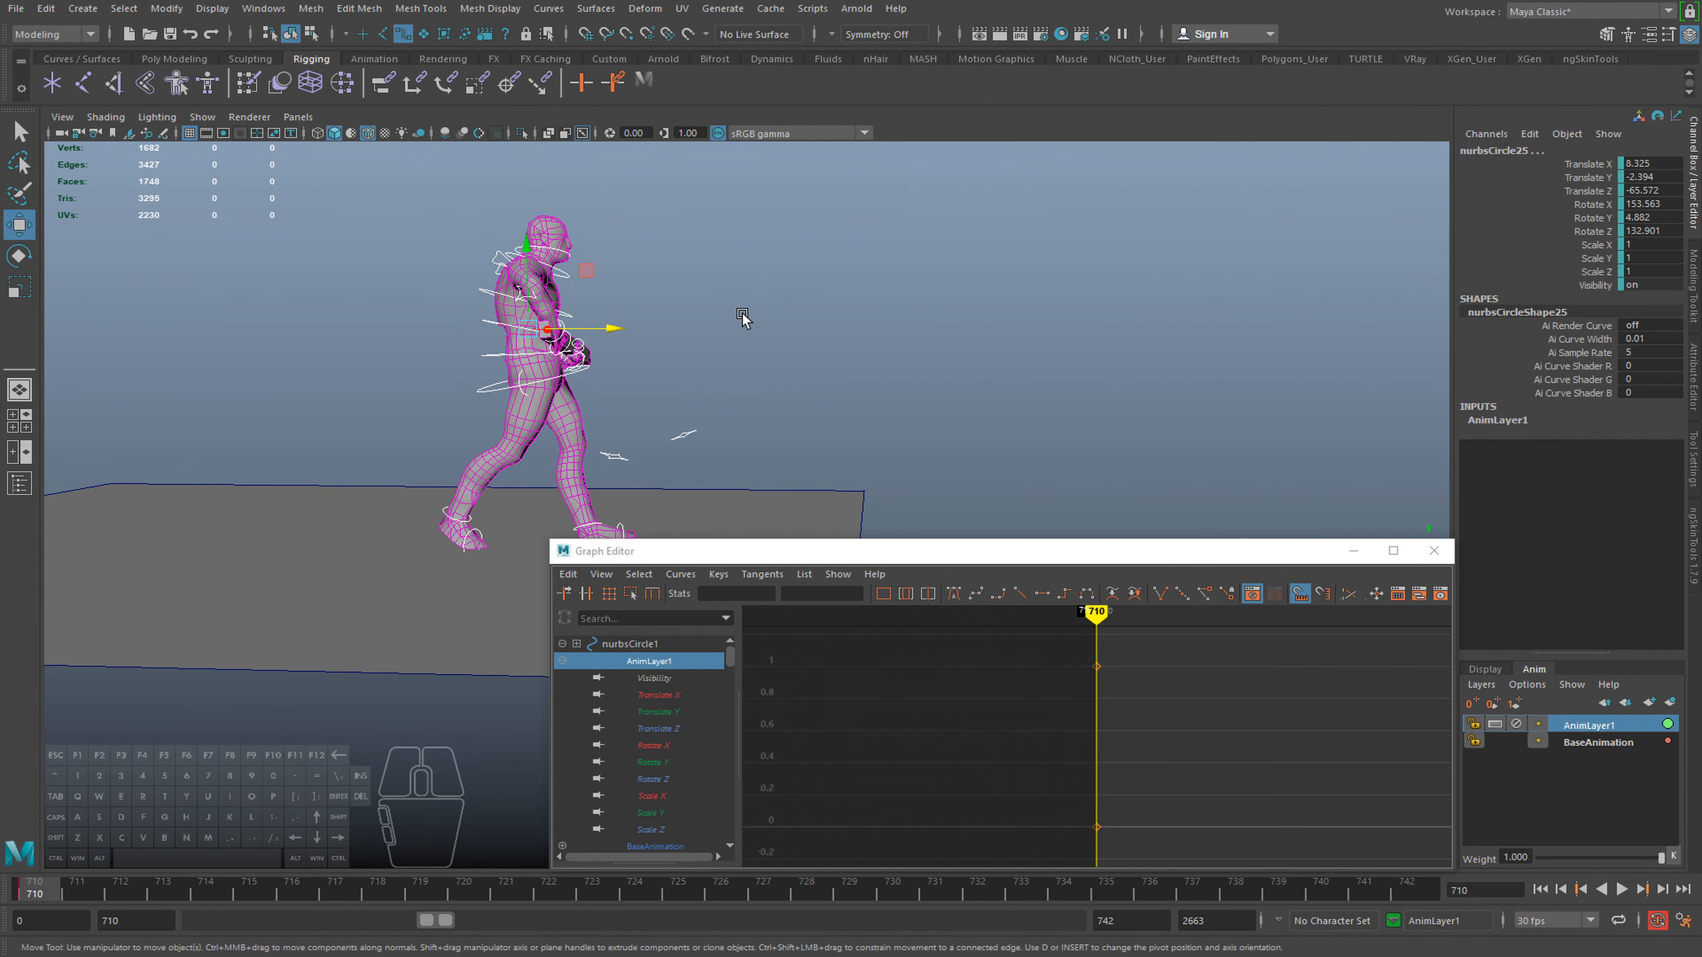
pyautogui.keyDown('alt'); pyautogui.moveTo(736, 409); pyautogui.dragTo(722, 400, button='middle'); pyautogui.keyUp('alt')
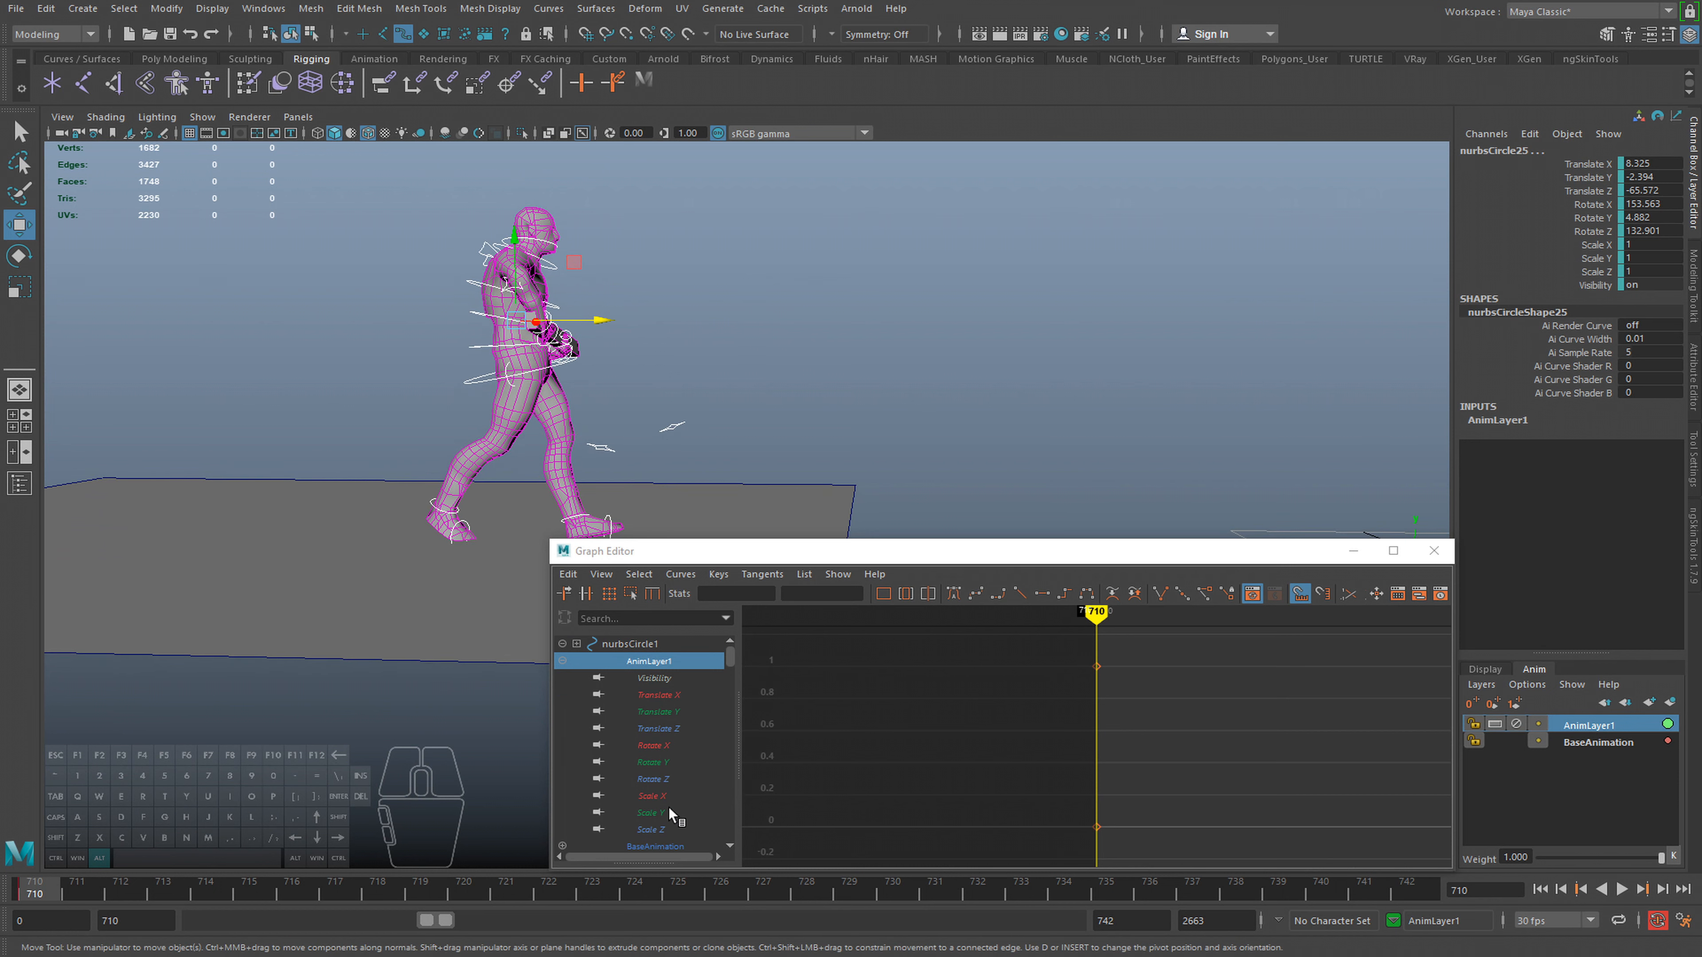
# Go to frame 742, key the selected controls on AnimLayer1, and fit their curves in the Graph Editor
pyautogui.moveTo(401, 883); pyautogui.dragTo(1407, 893)
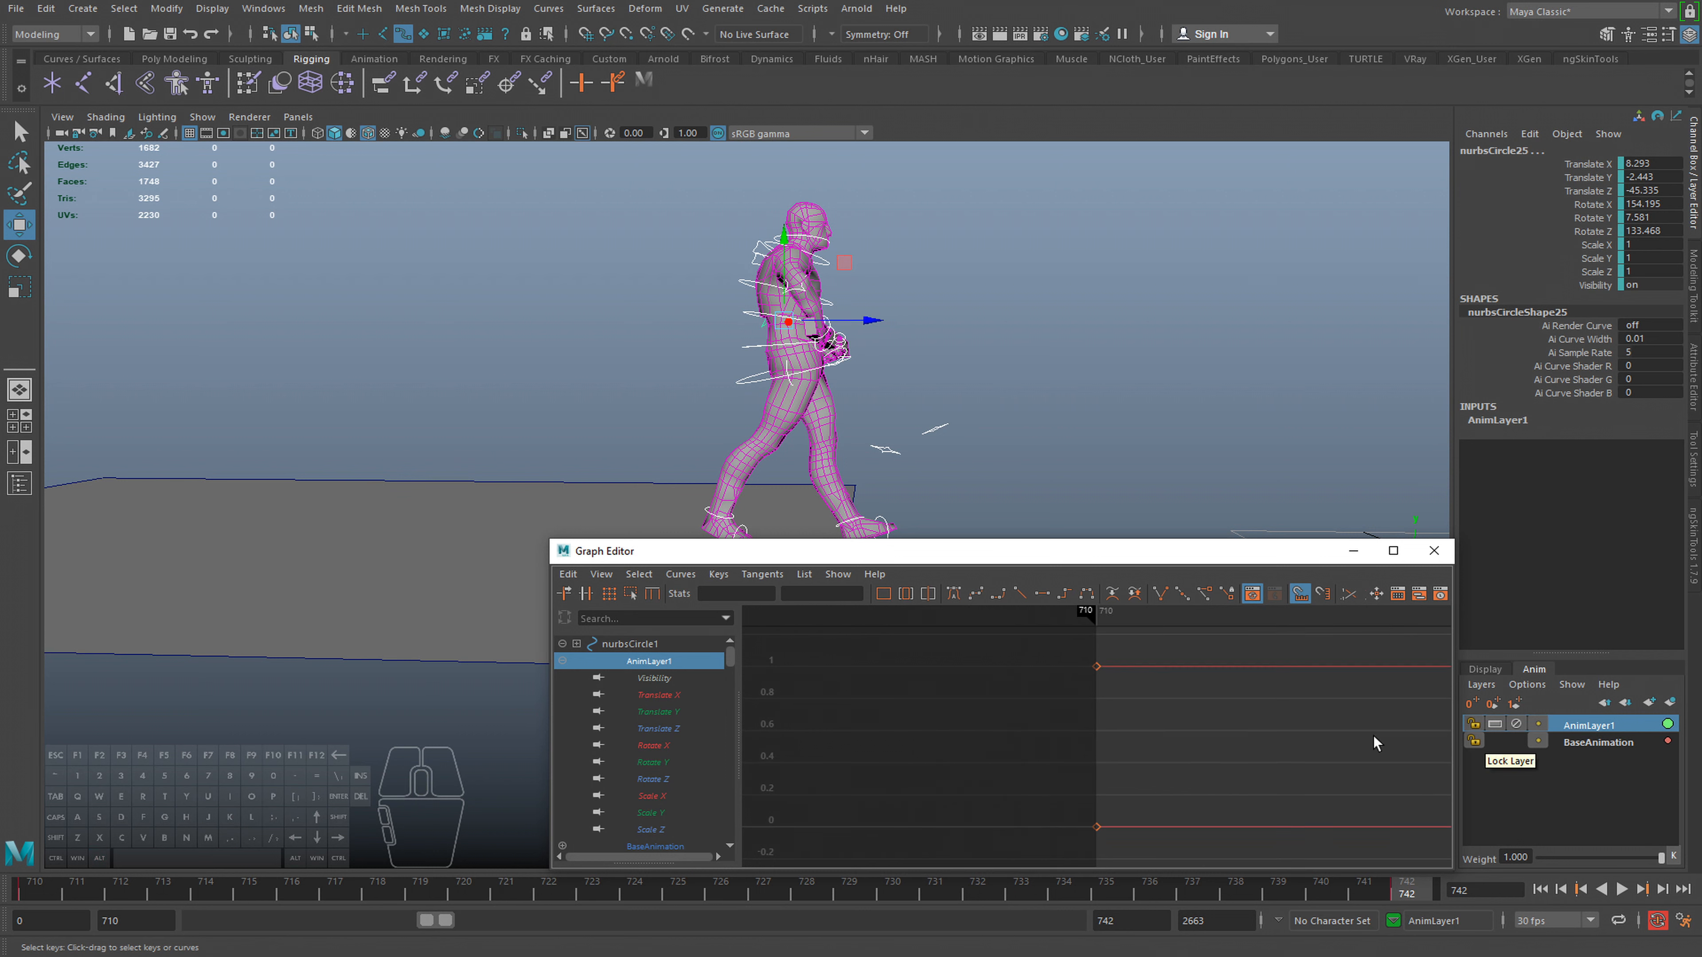
pyautogui.press('f')
pyautogui.click(871, 320)
pyautogui.moveTo(101, 897); pyautogui.dragTo(1510, 938)
pyautogui.keyDown('alt'); pyautogui.moveTo(982, 395); pyautogui.dragTo(873, 398, button='right'); pyautogui.keyUp('alt')
pyautogui.keyDown('alt'); pyautogui.moveTo(873, 398); pyautogui.dragTo(998, 325, button='middle'); pyautogui.keyUp('alt')
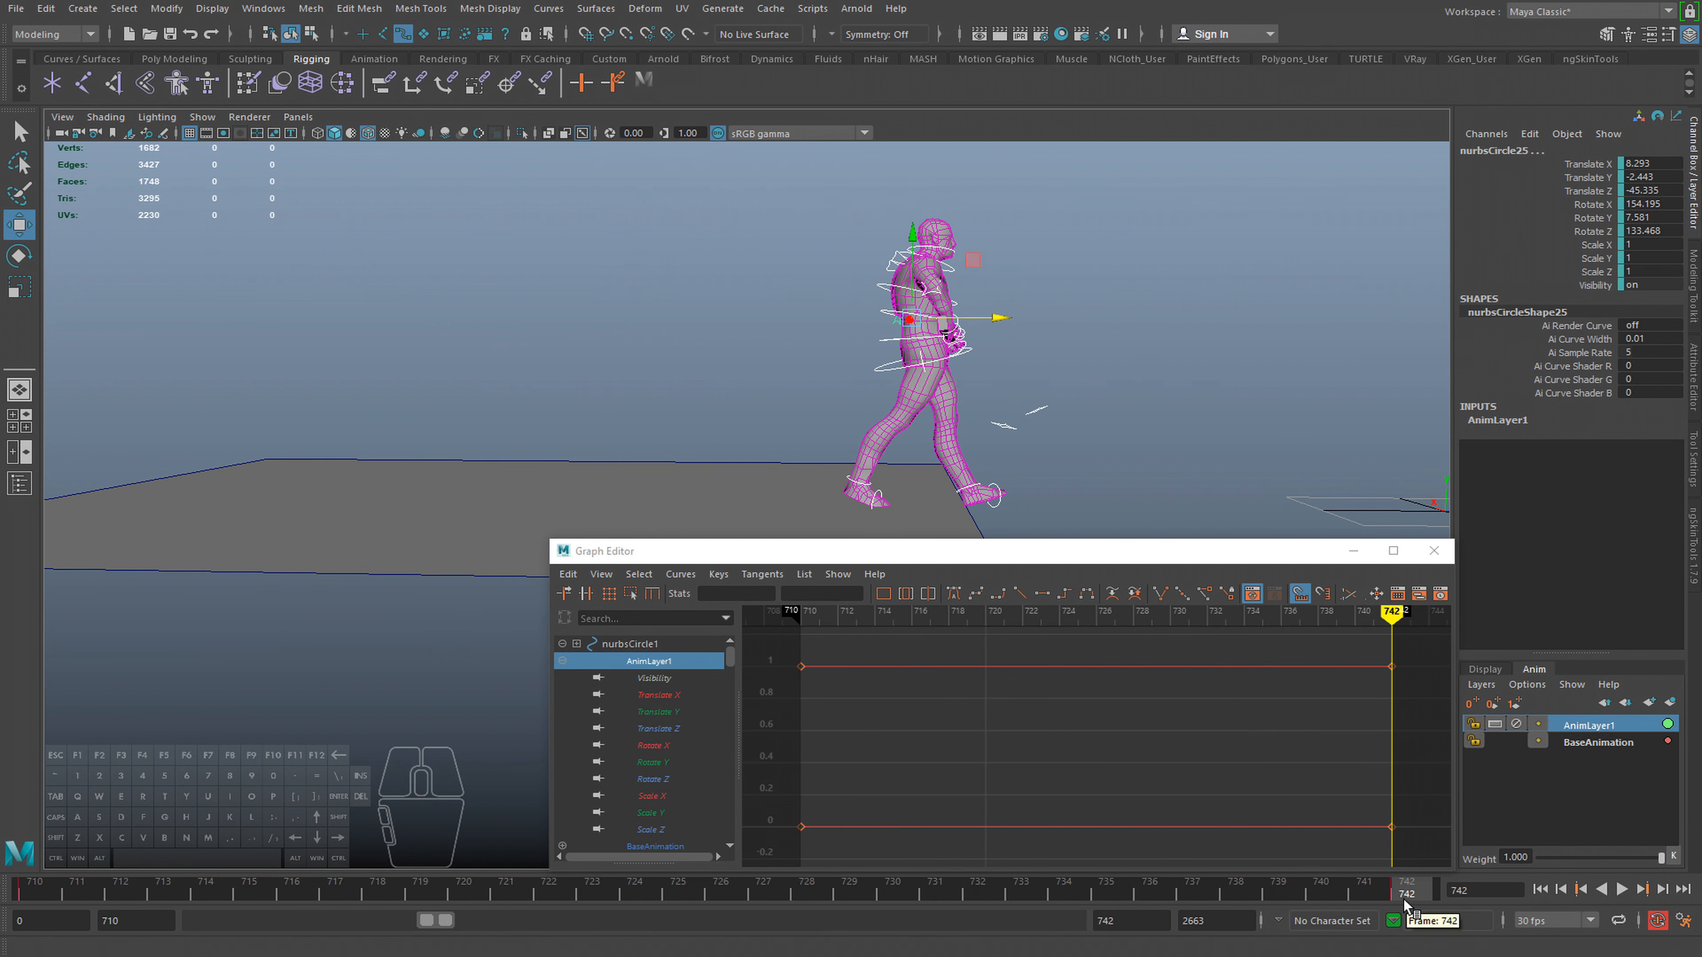
# Move the selected controls back along Z at frame 742 to a Translate Z of about -61.2, comparing the pose with frame 710
pyautogui.moveTo(991, 319); pyautogui.dragTo(806, 320)
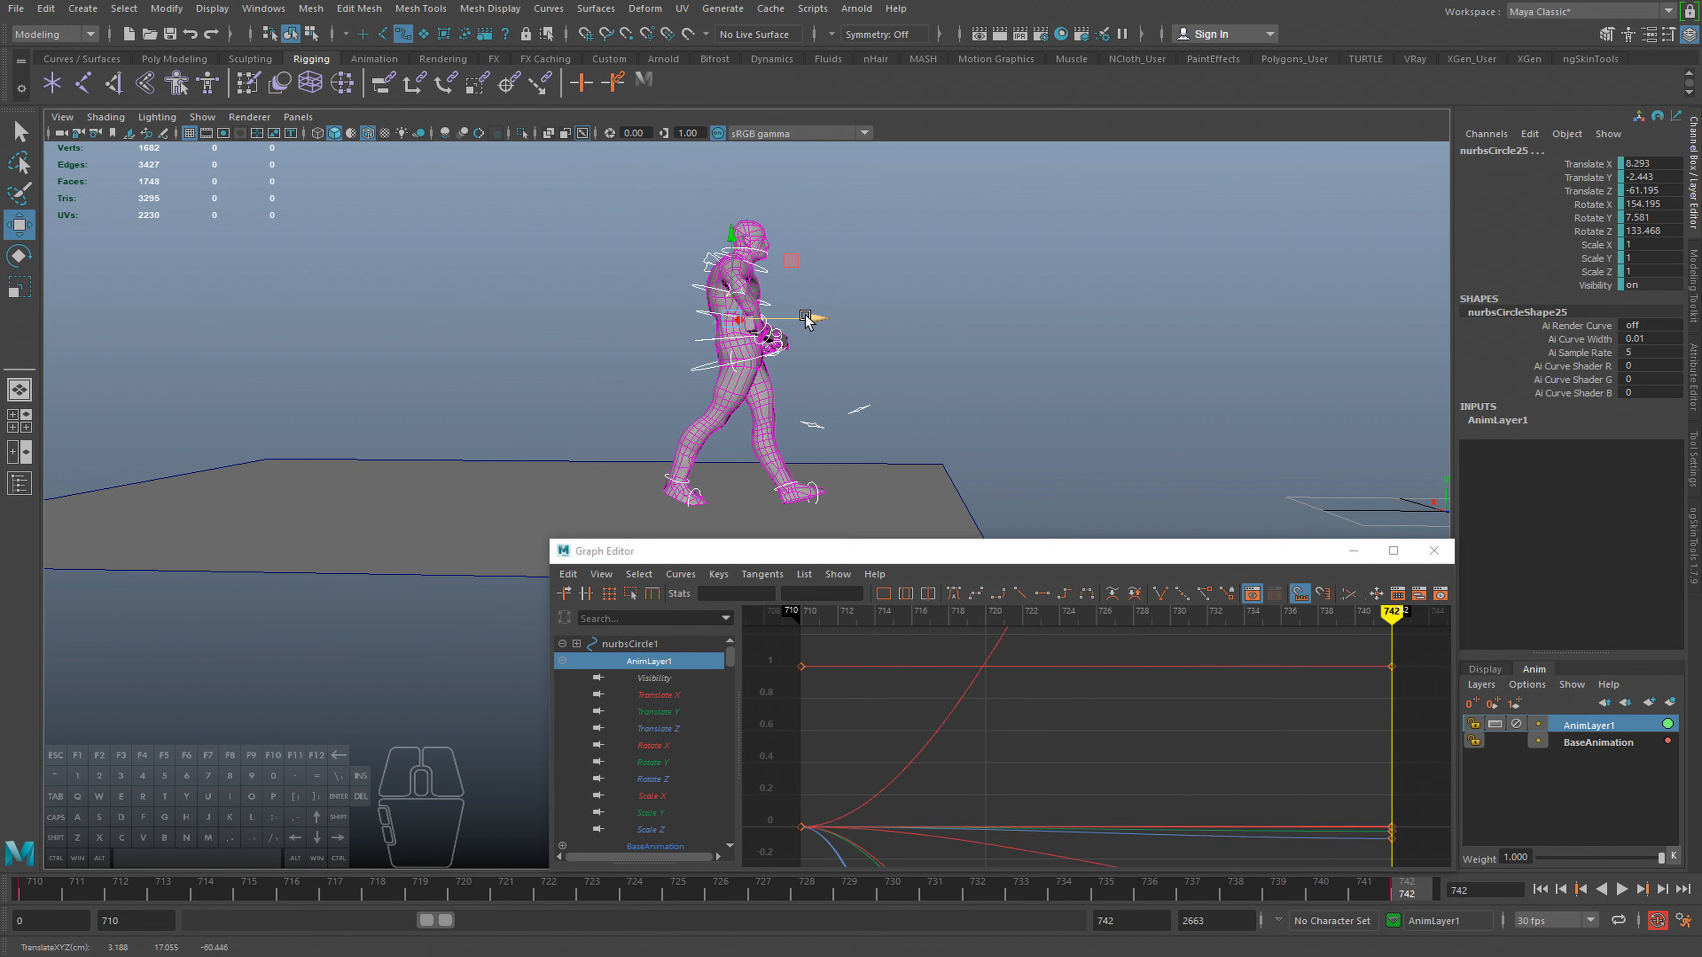
pyautogui.click(24, 900)
pyautogui.click(1402, 898)
pyautogui.click(1402, 893)
pyautogui.click(25, 897)
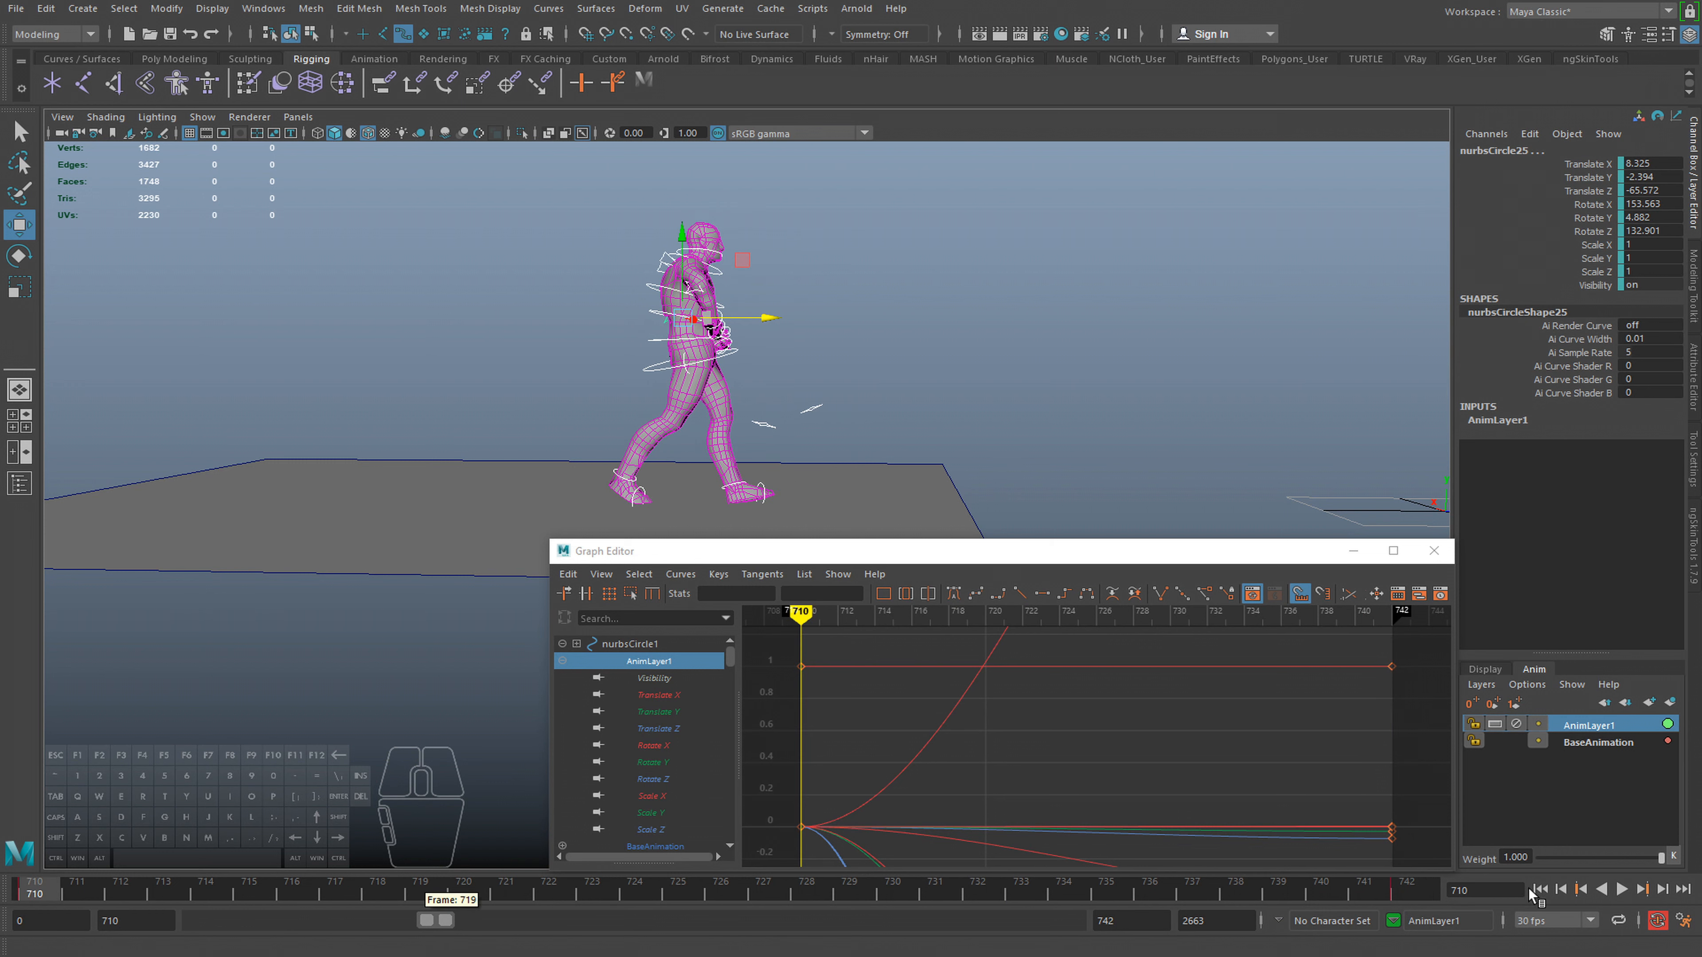
# Move the controls further back at frame 742 to a Translate Z of about -64.8 and fit the curves in the Graph Editor
pyautogui.click(1421, 895)
pyautogui.click(30, 894)
pyautogui.click(1424, 896)
pyautogui.moveTo(826, 318); pyautogui.dragTo(784, 321)
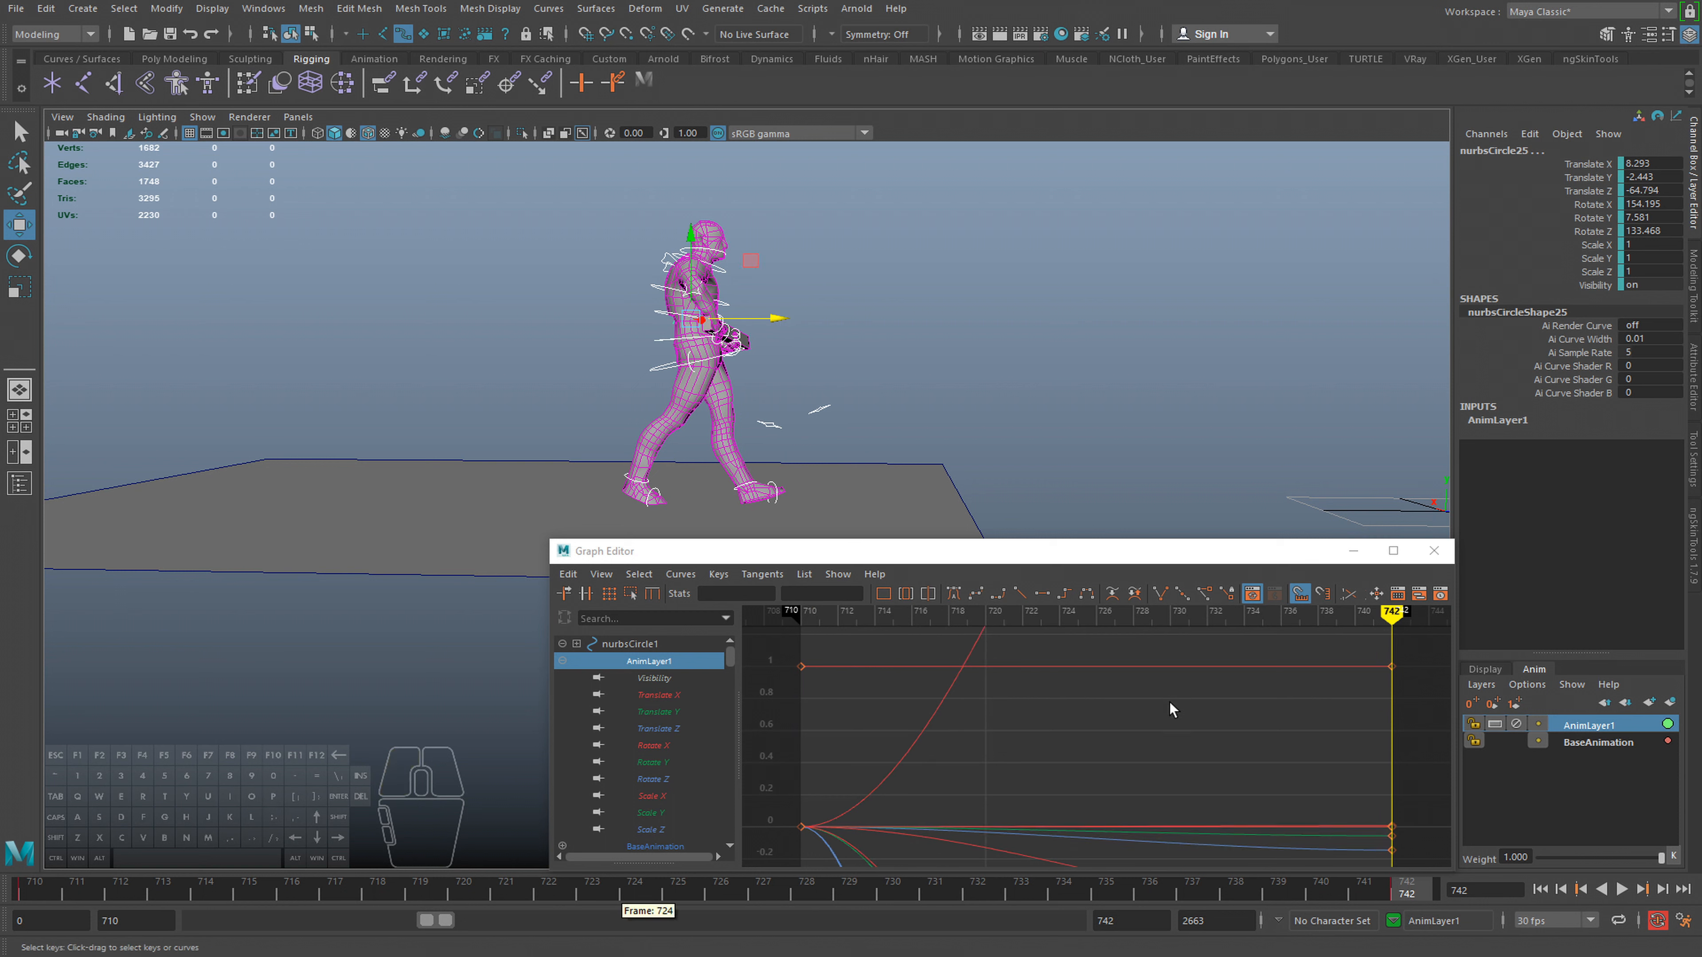
pyautogui.press('f')
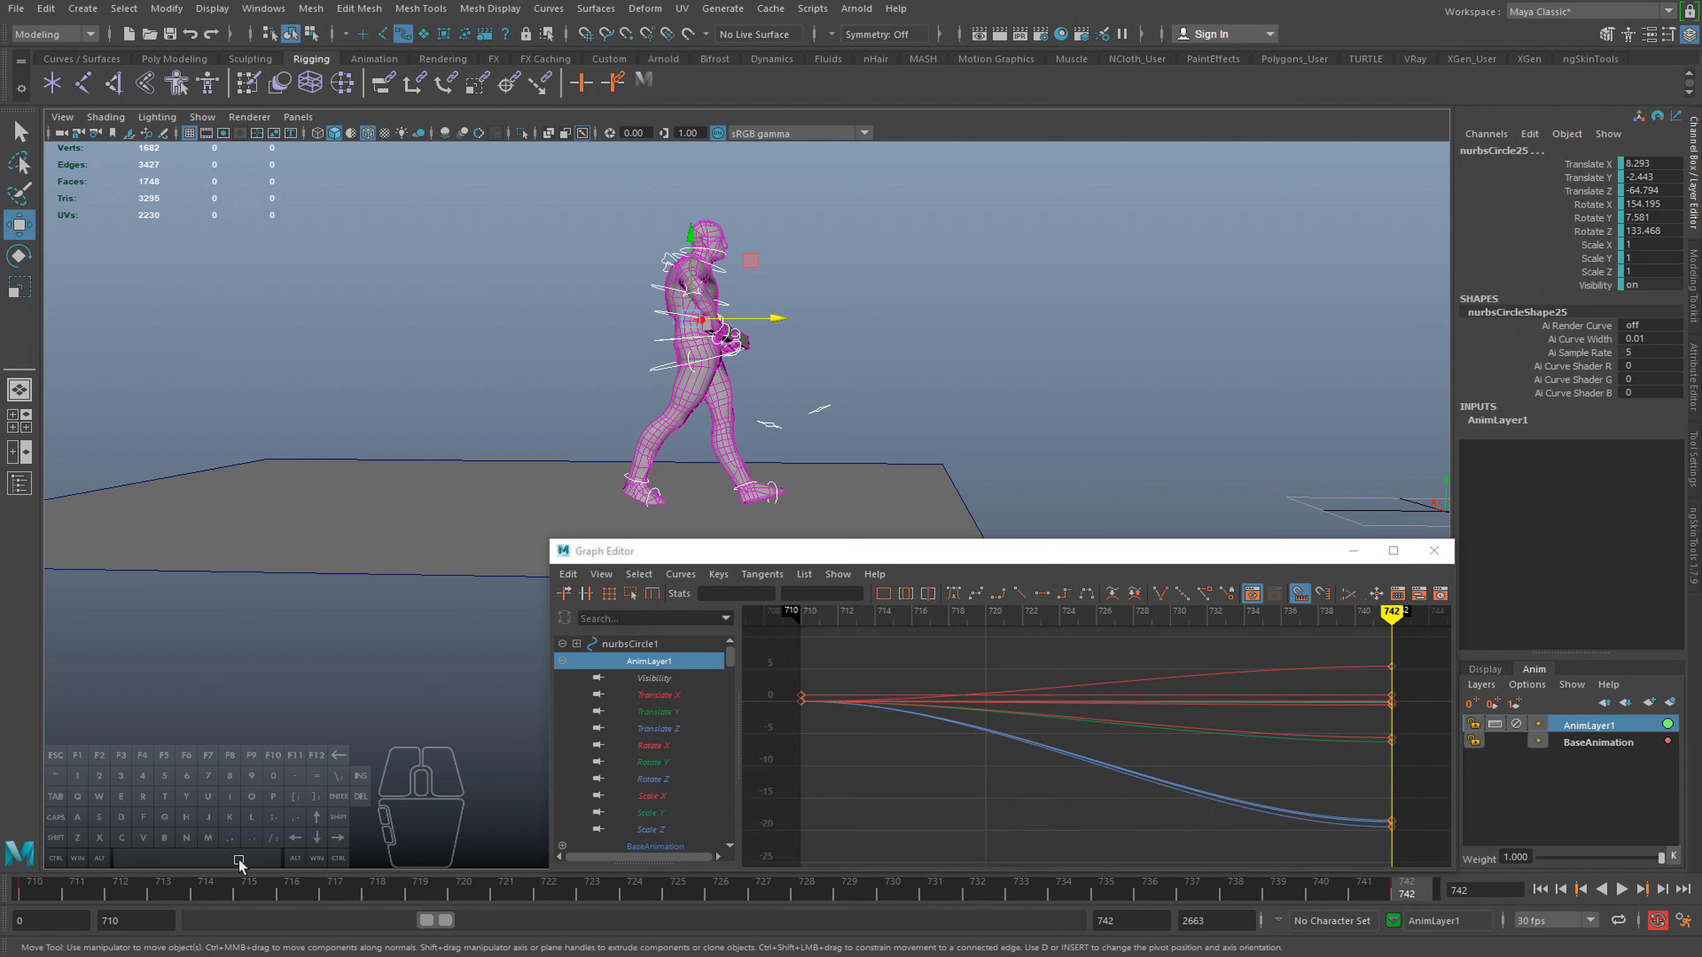
# Nudge the controls back at frame 742 to a Translate Z of about -65.3, comparing the first and last frames
pyautogui.click(35, 891)
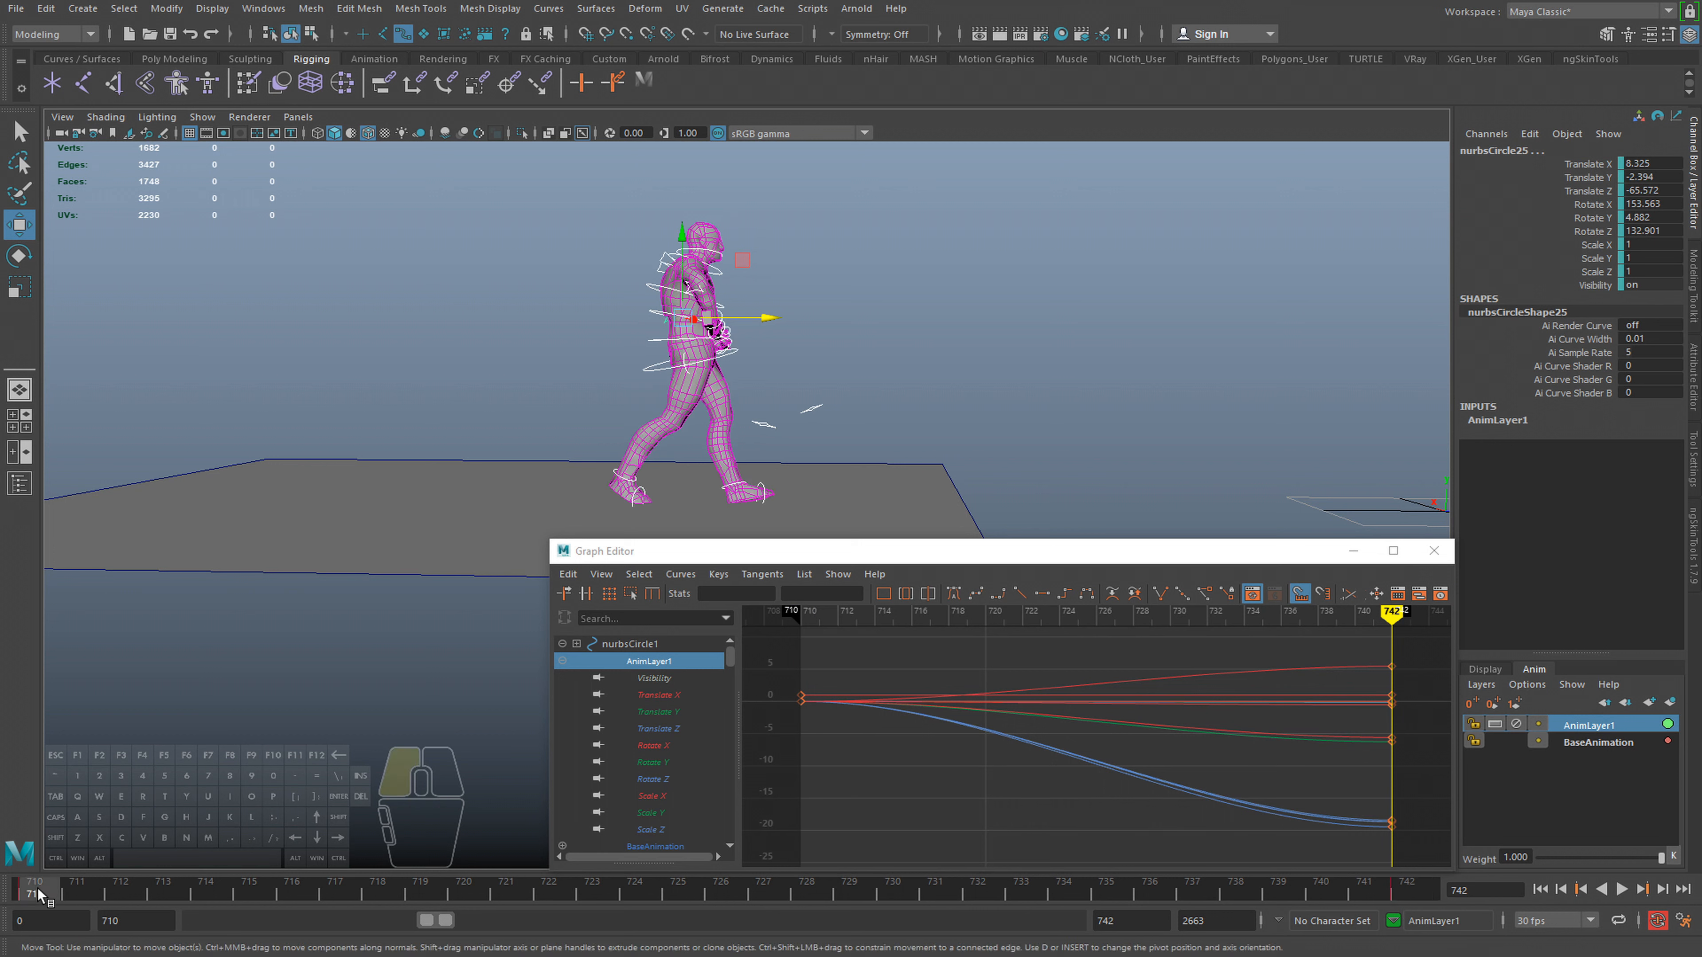
pyautogui.click(1407, 892)
pyautogui.moveTo(777, 321); pyautogui.dragTo(777, 324)
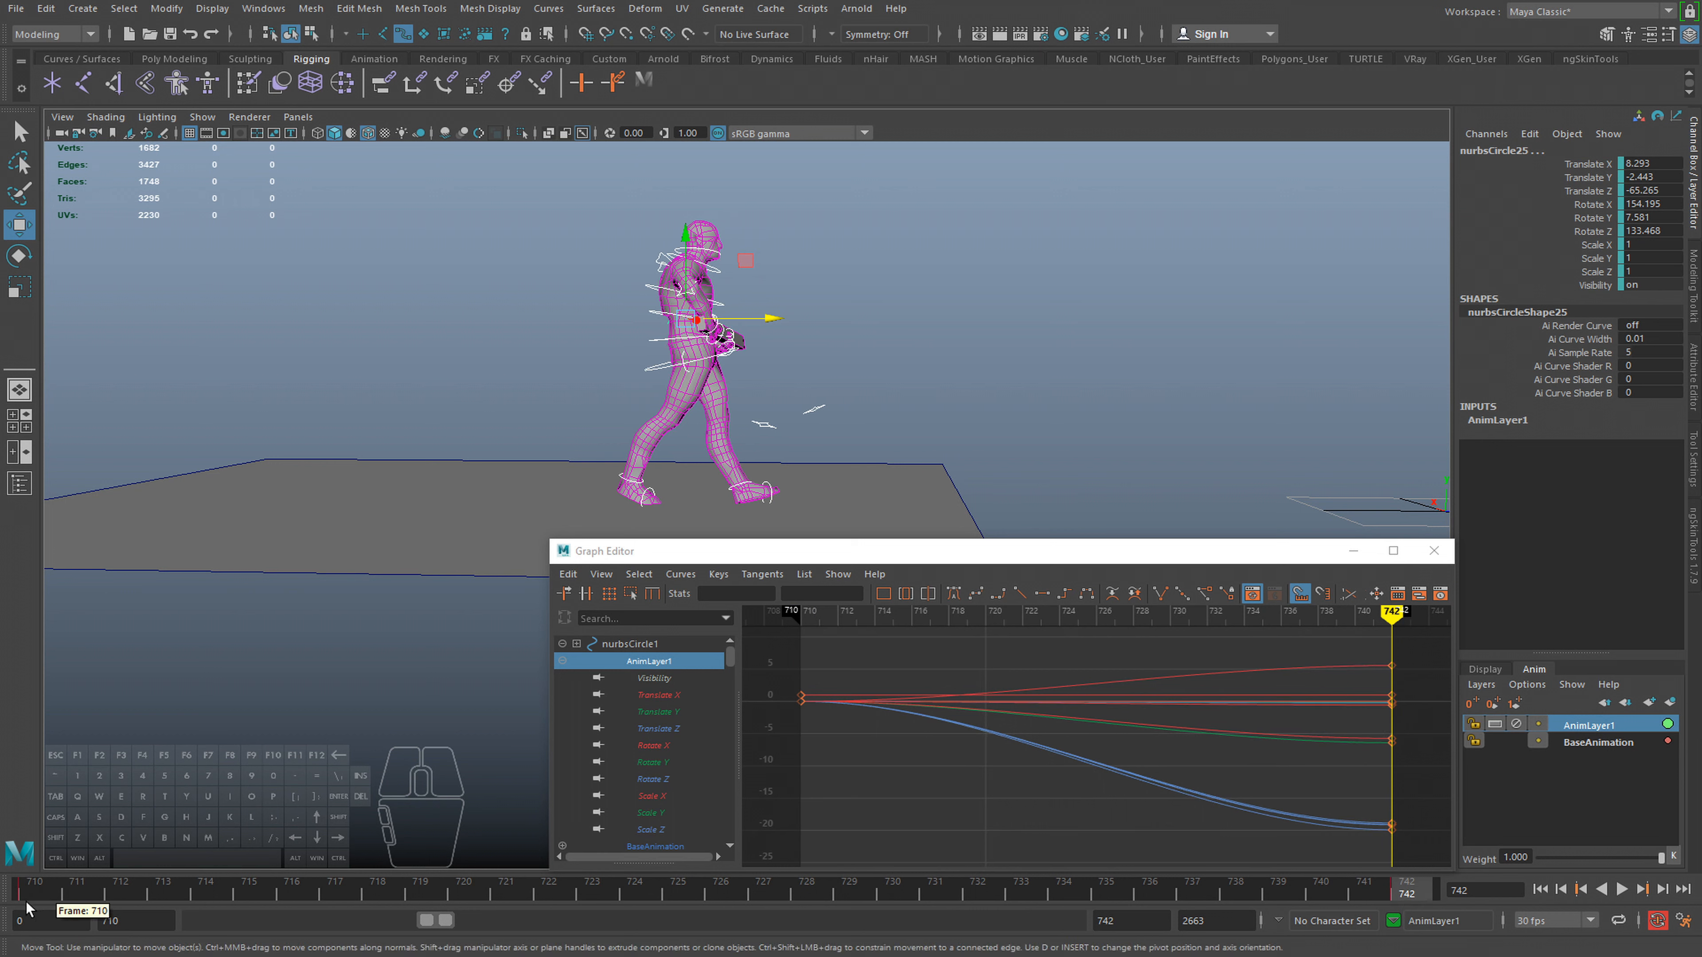
pyautogui.click(35, 891)
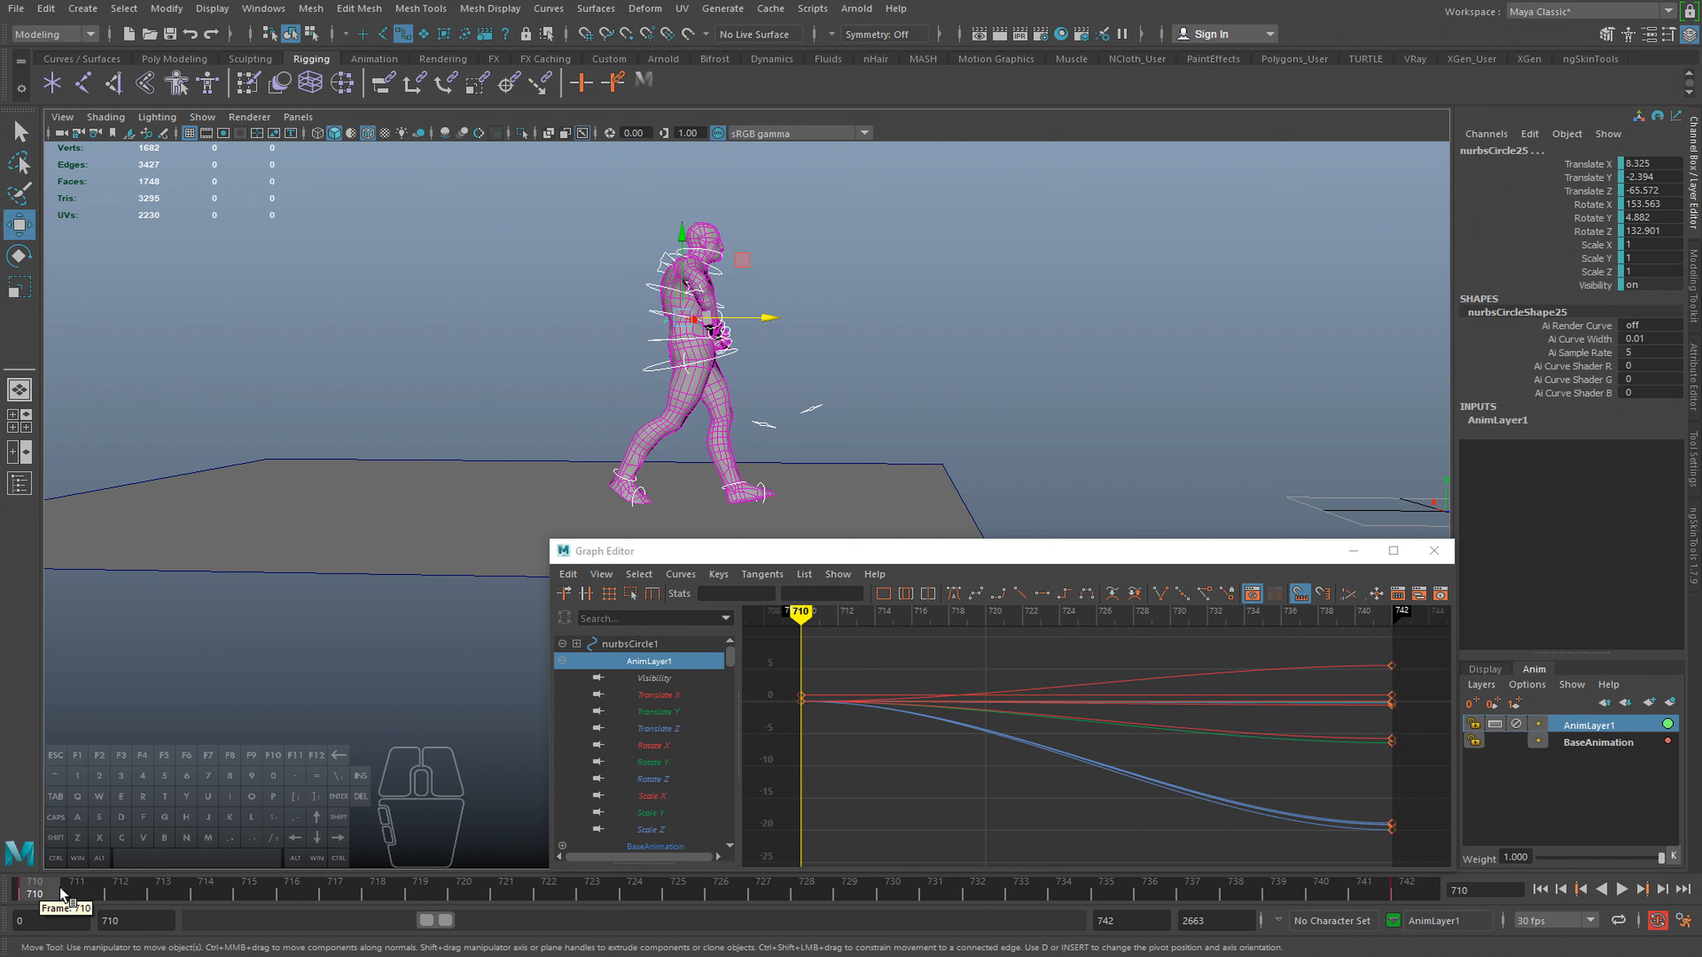
pyautogui.click(1403, 890)
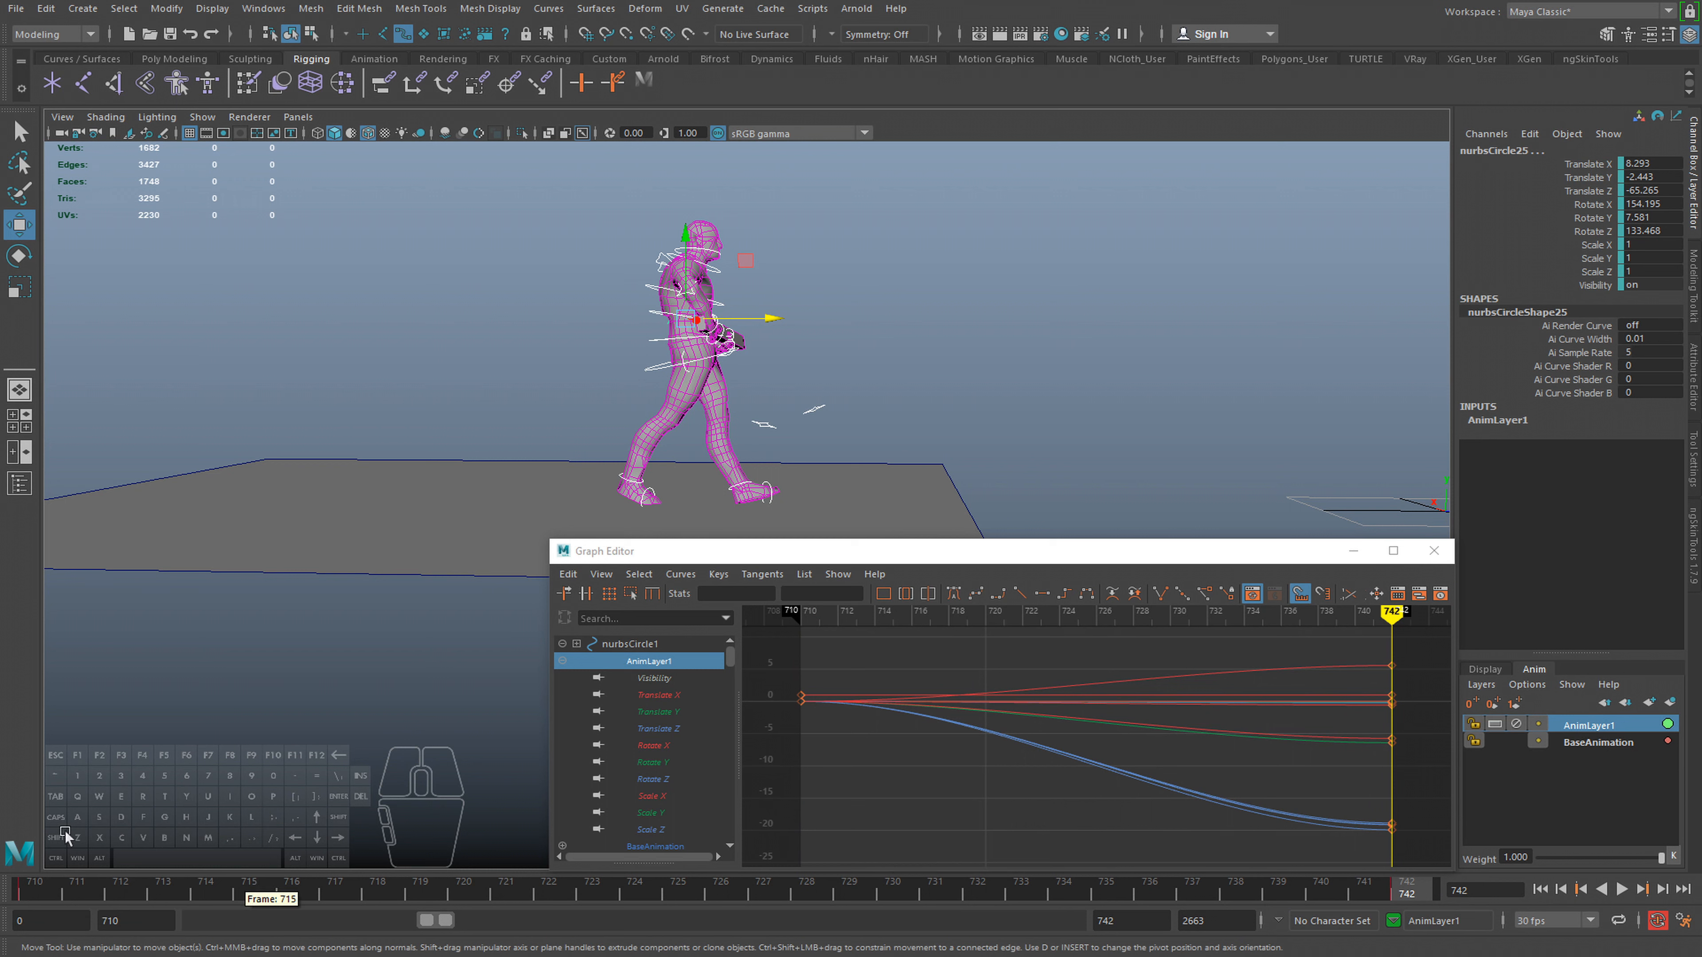
pyautogui.click(42, 881)
pyautogui.click(1406, 891)
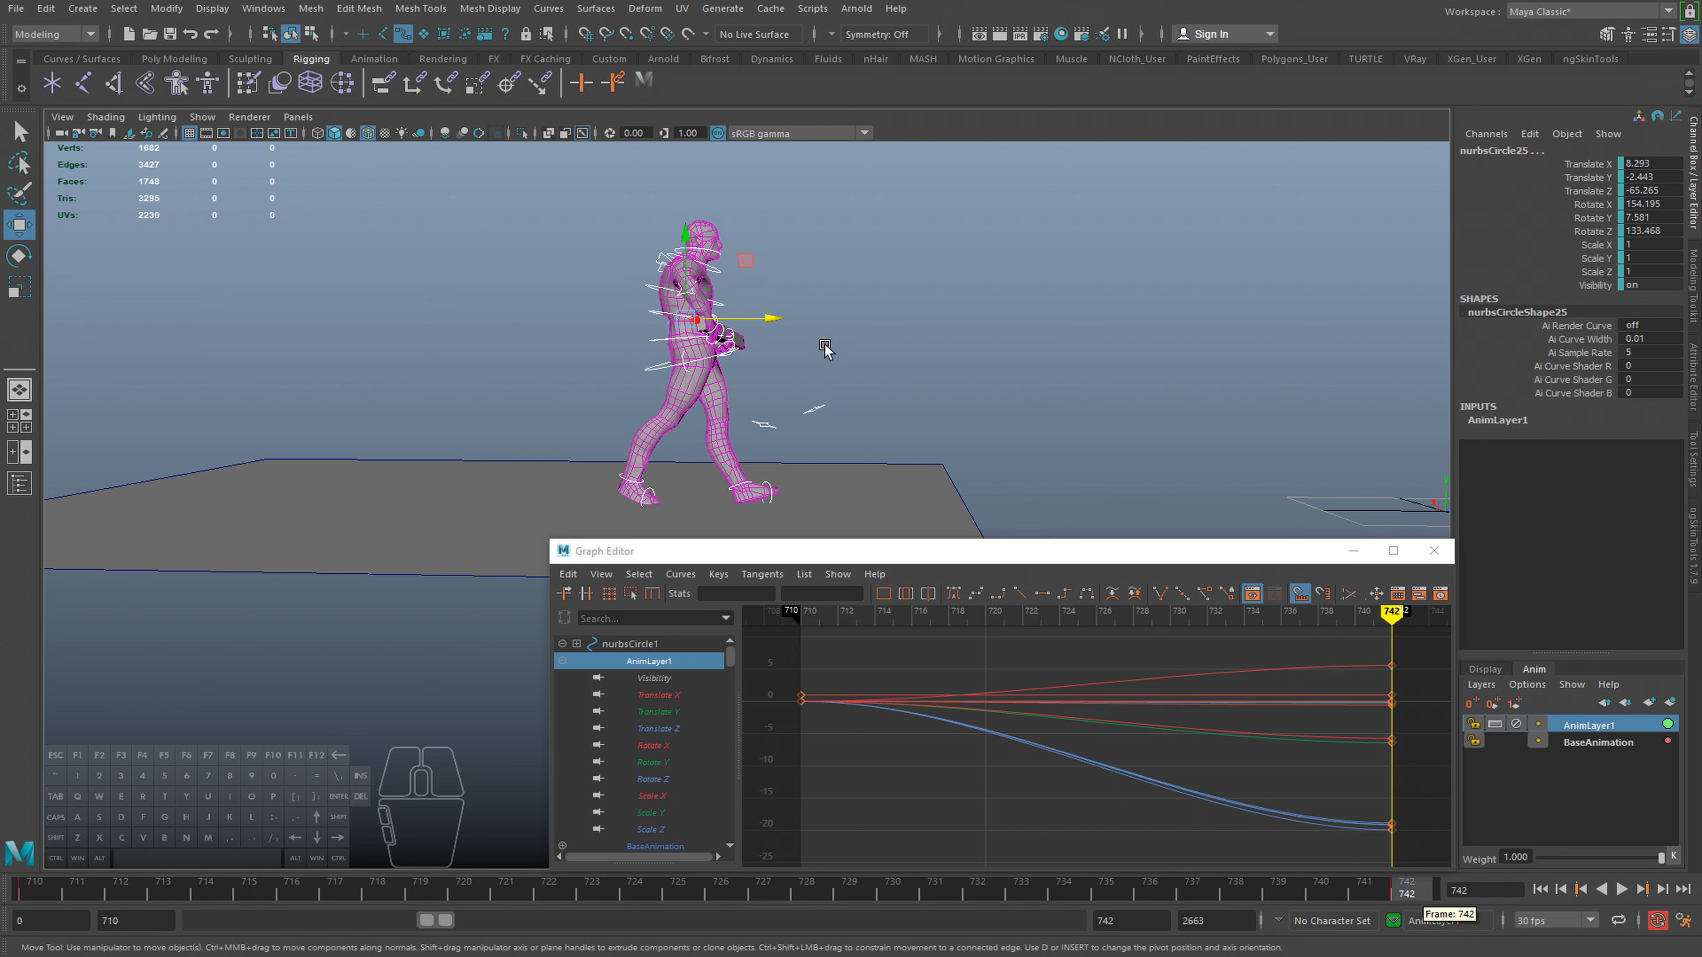
# Fine-tune the controls at frame 742 to a Translate Z of about -65.9, checking the match against frame 710
pyautogui.moveTo(778, 318); pyautogui.dragTo(773, 318)
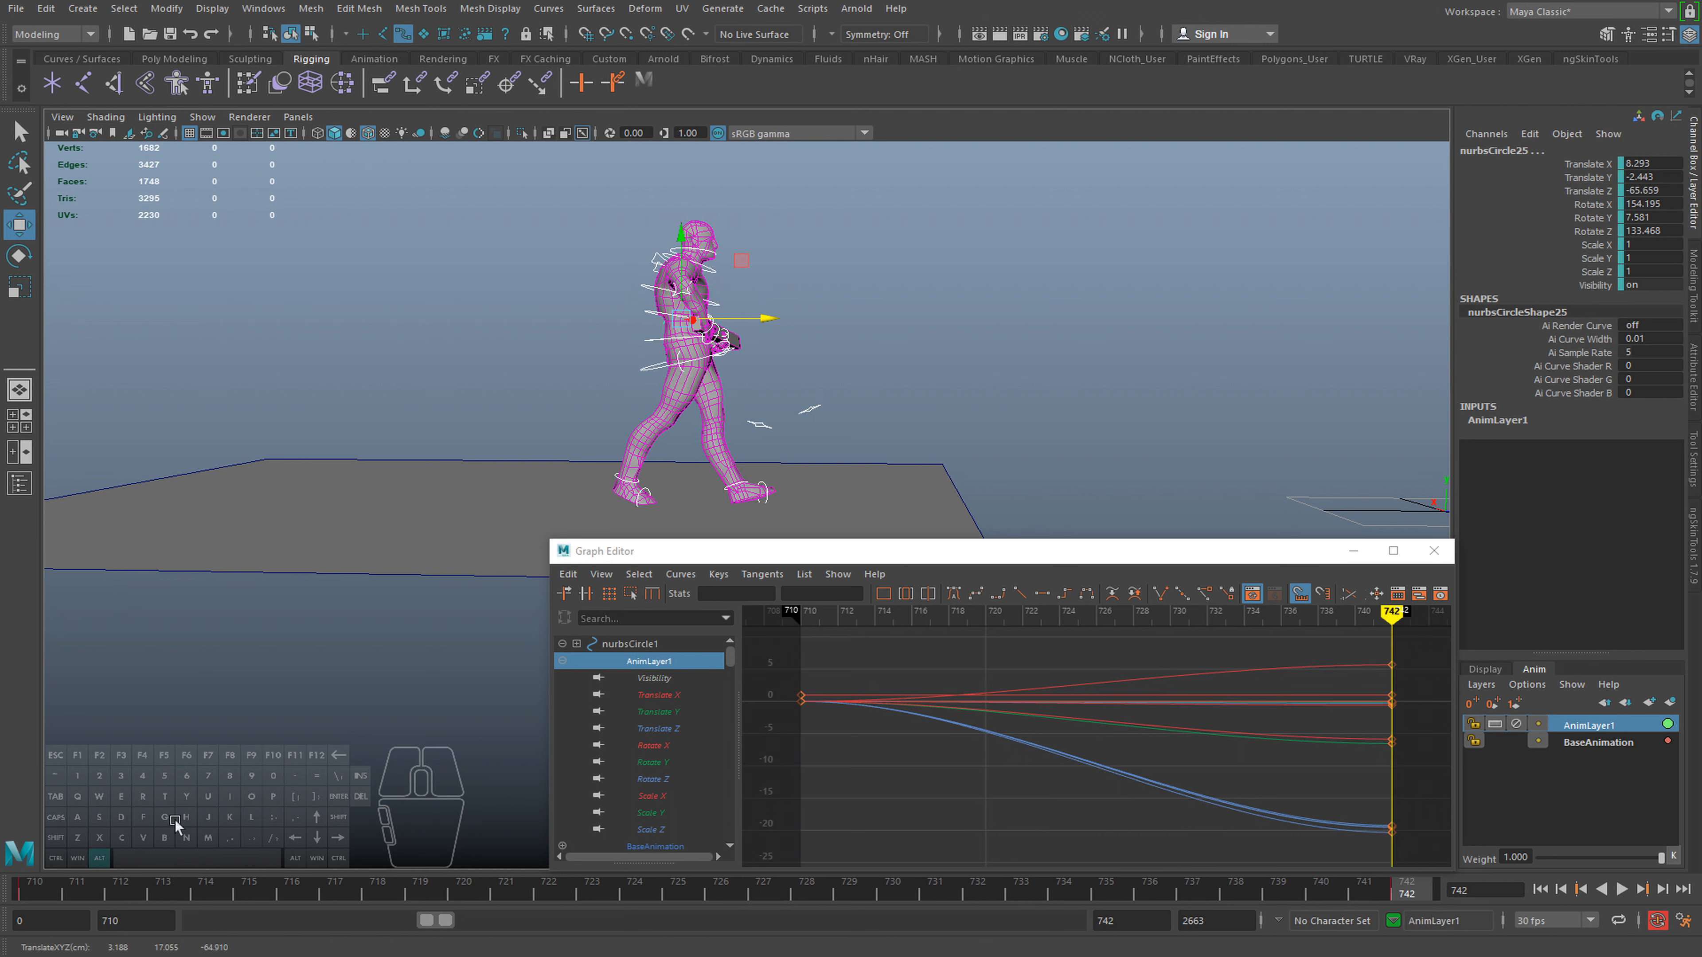
pyautogui.click(30, 882)
pyautogui.click(1407, 891)
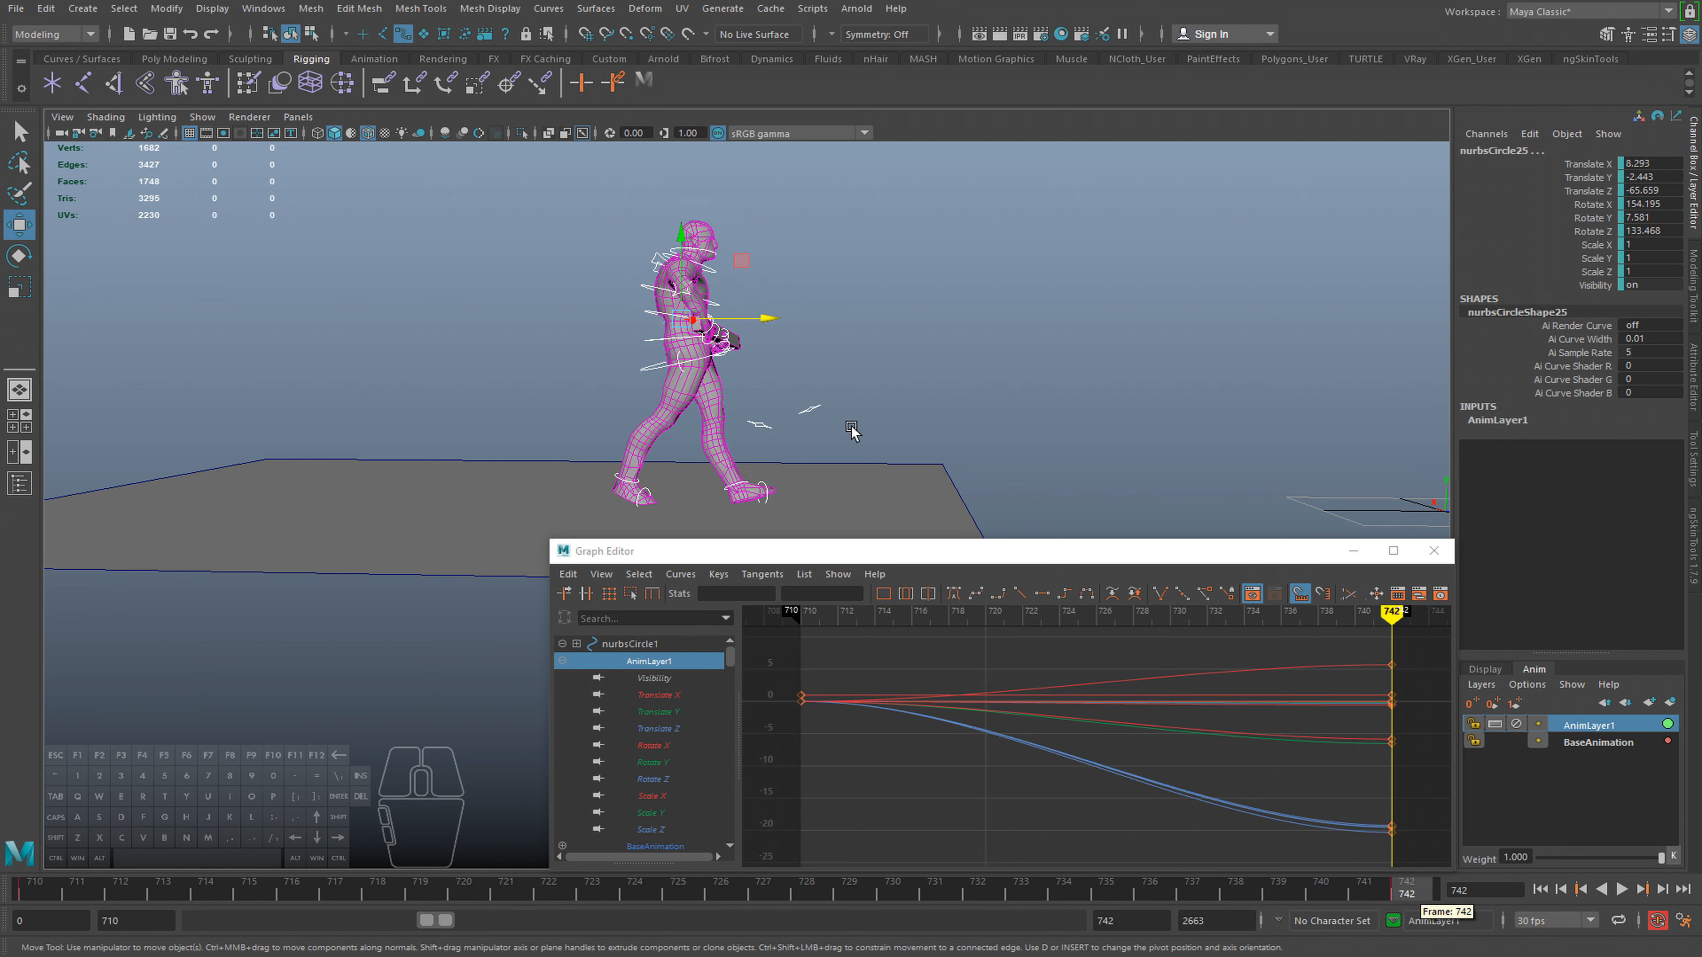
pyautogui.moveTo(765, 320); pyautogui.dragTo(760, 320)
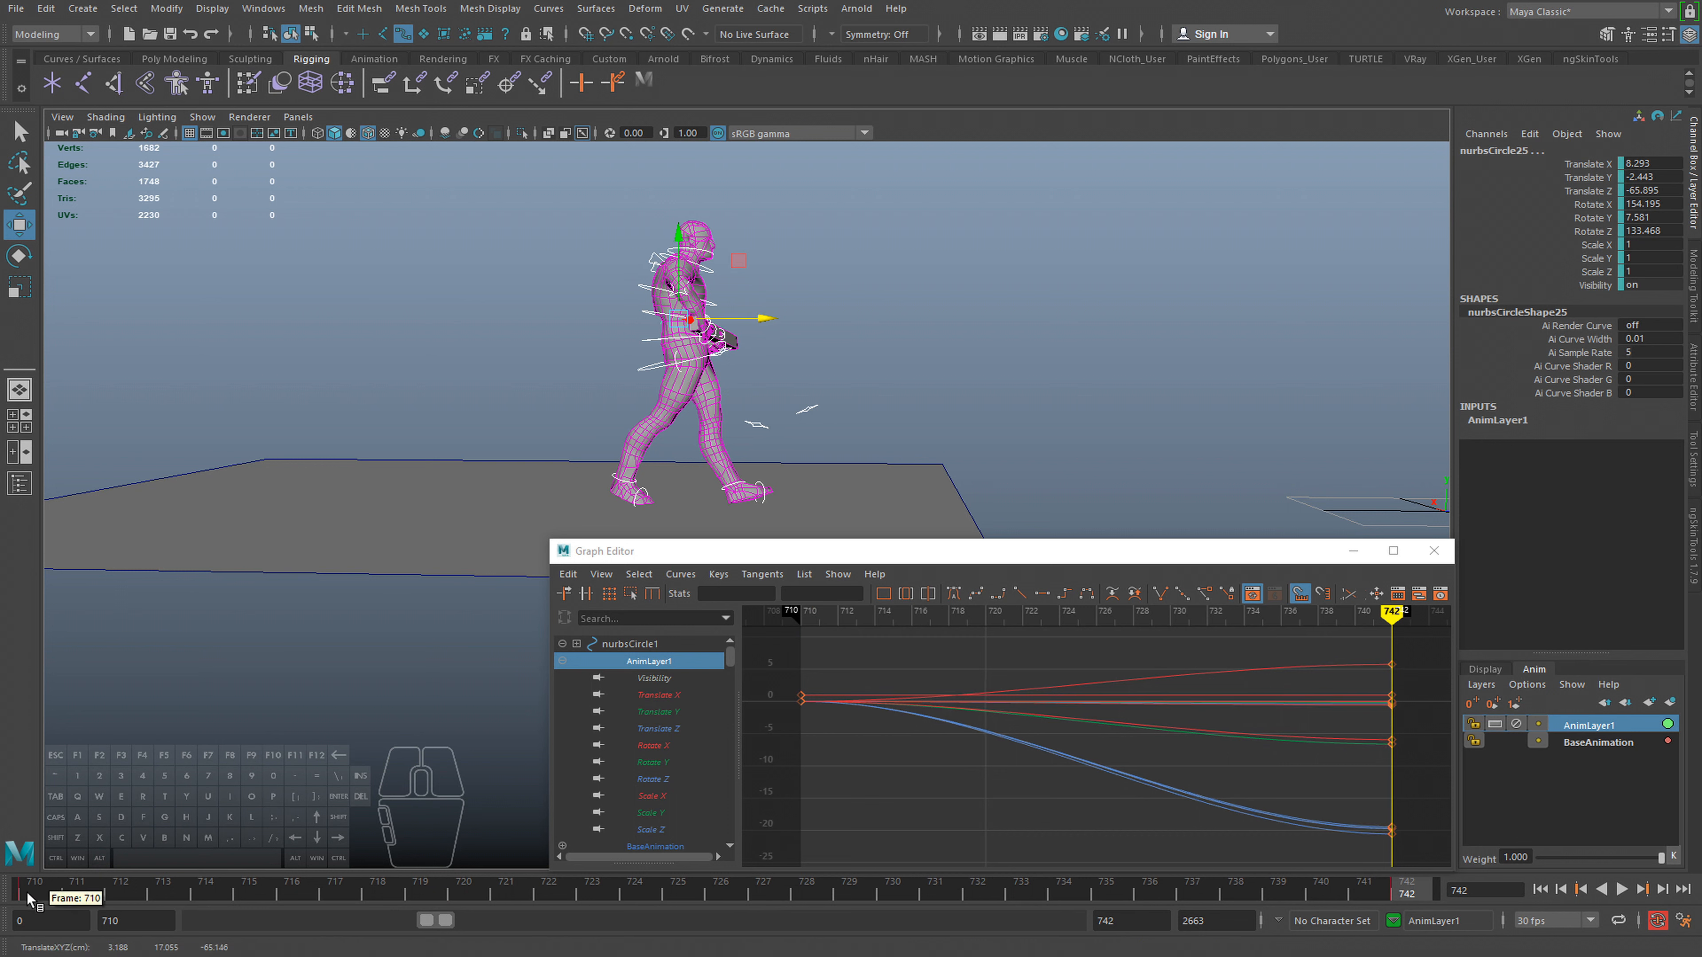
pyautogui.click(42, 882)
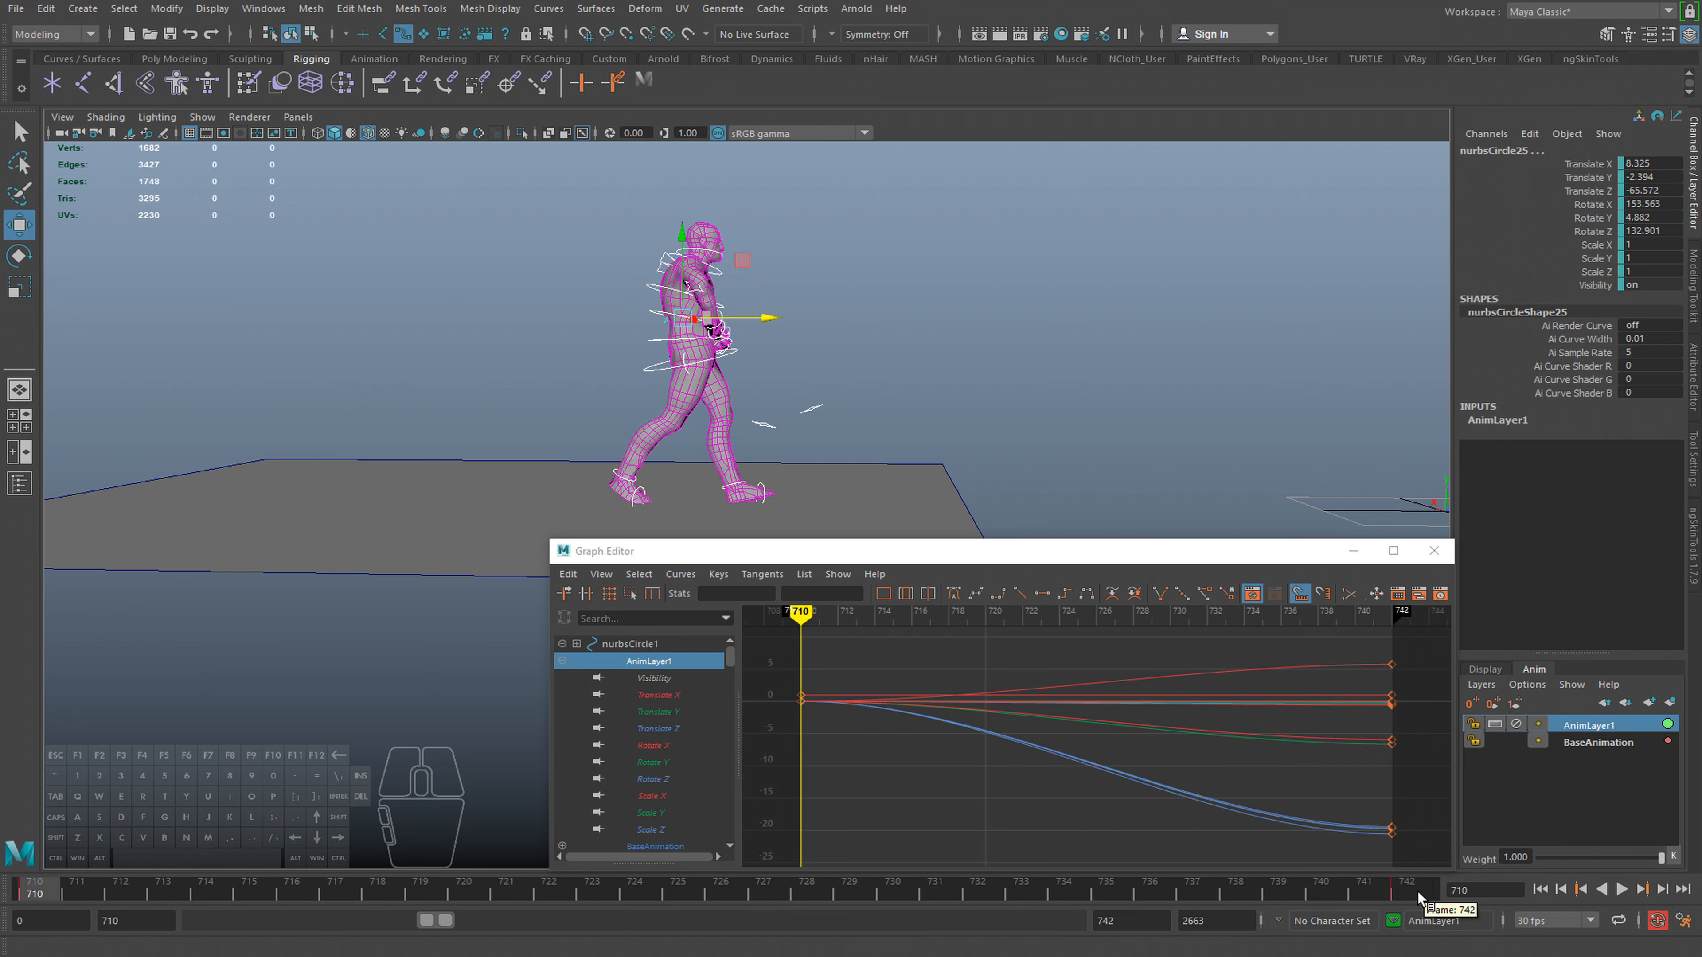
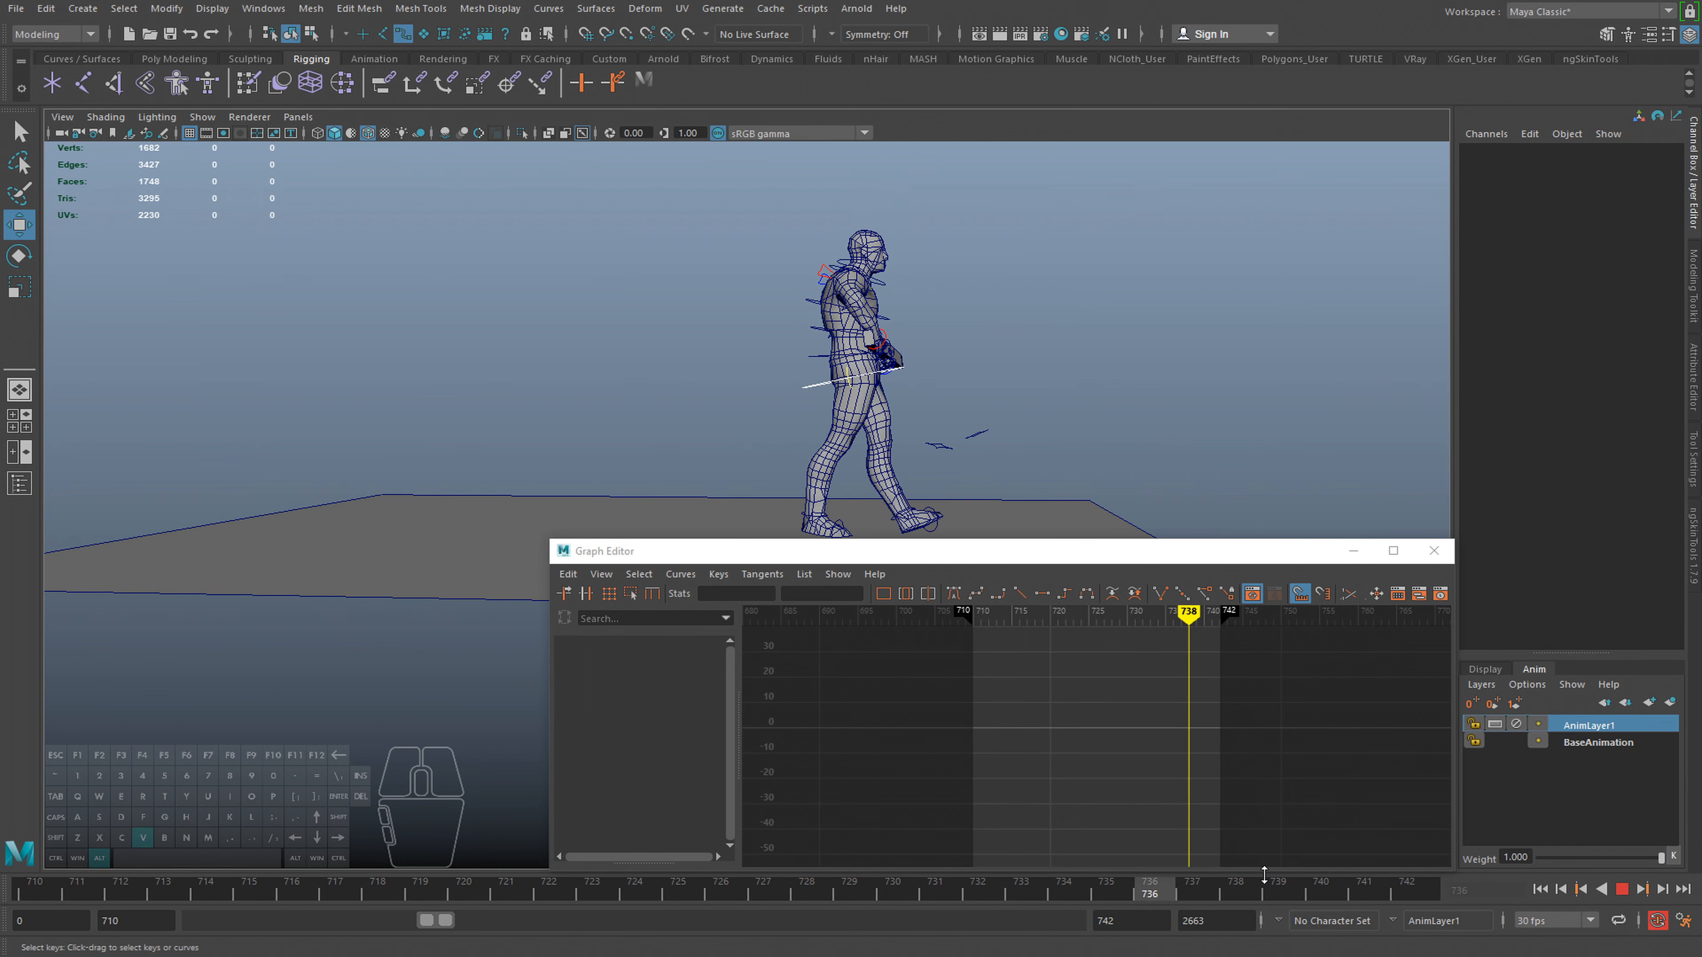
# Play the walk loop from frame 710 to check the motion, and stop playback
pyautogui.click(18, 896)
pyautogui.hotkey('alt', 'v')
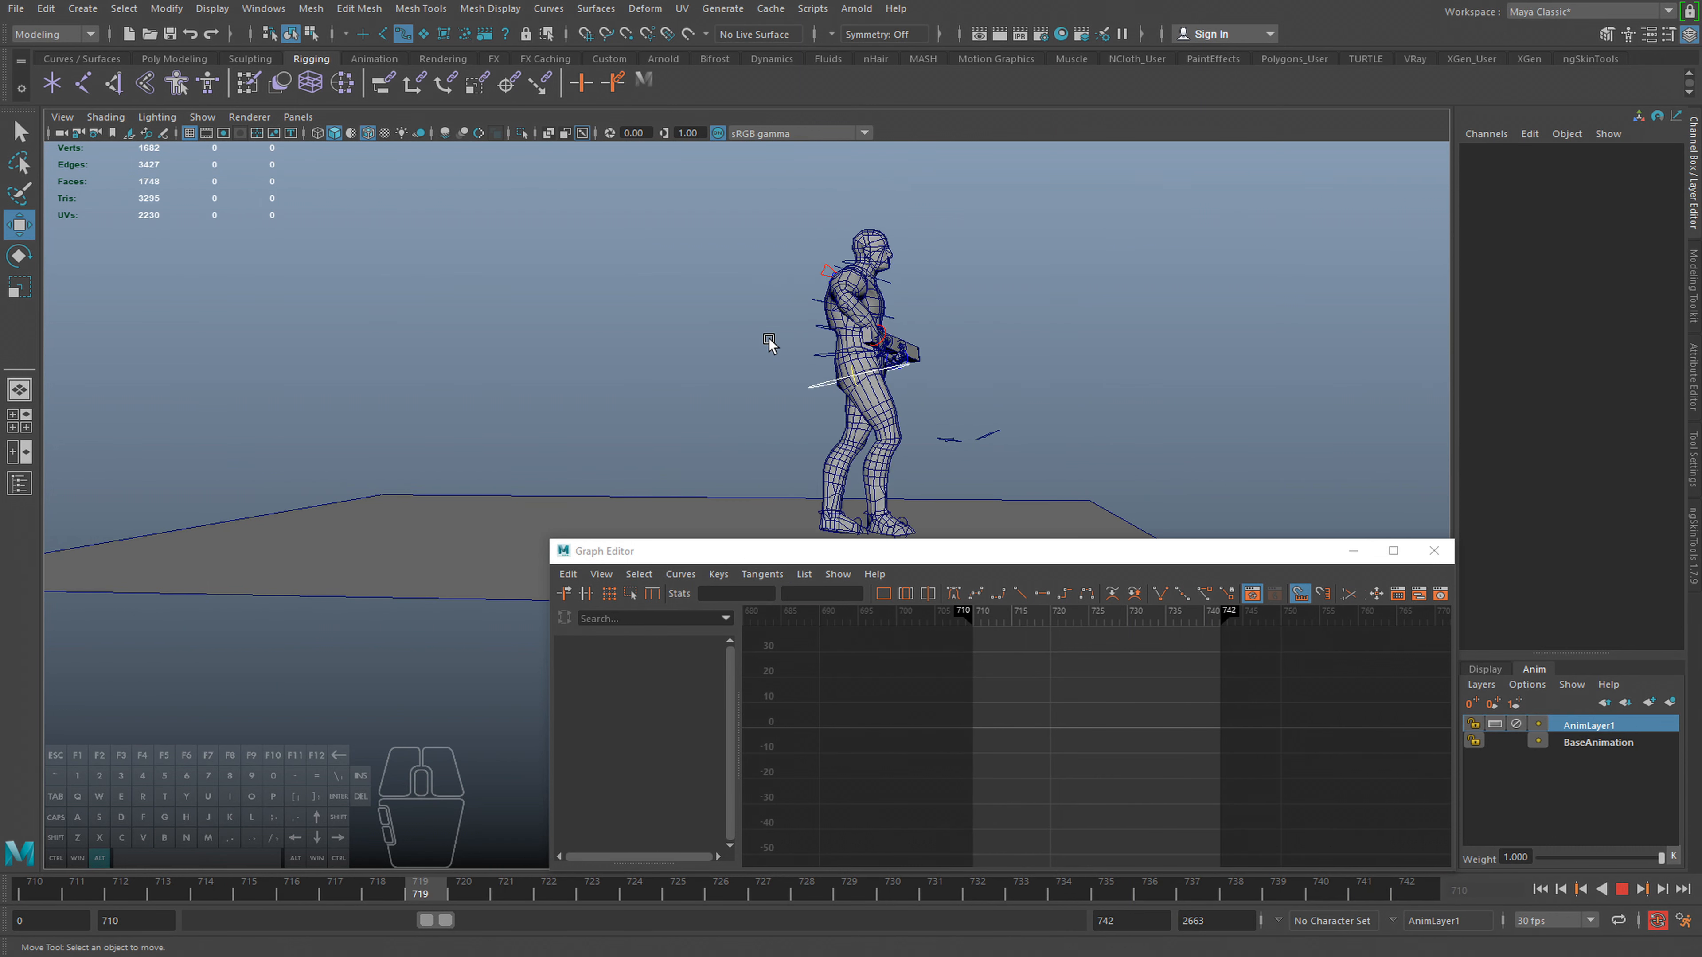
pyautogui.keyDown('alt'); pyautogui.moveTo(767, 337); pyautogui.dragTo(742, 310, button='middle'); pyautogui.keyUp('alt')
pyautogui.hotkey('alt', 'v')
# Select all objects belonging to AnimLayer1 and play the walk loop
pyautogui.rightClick(1576, 730)
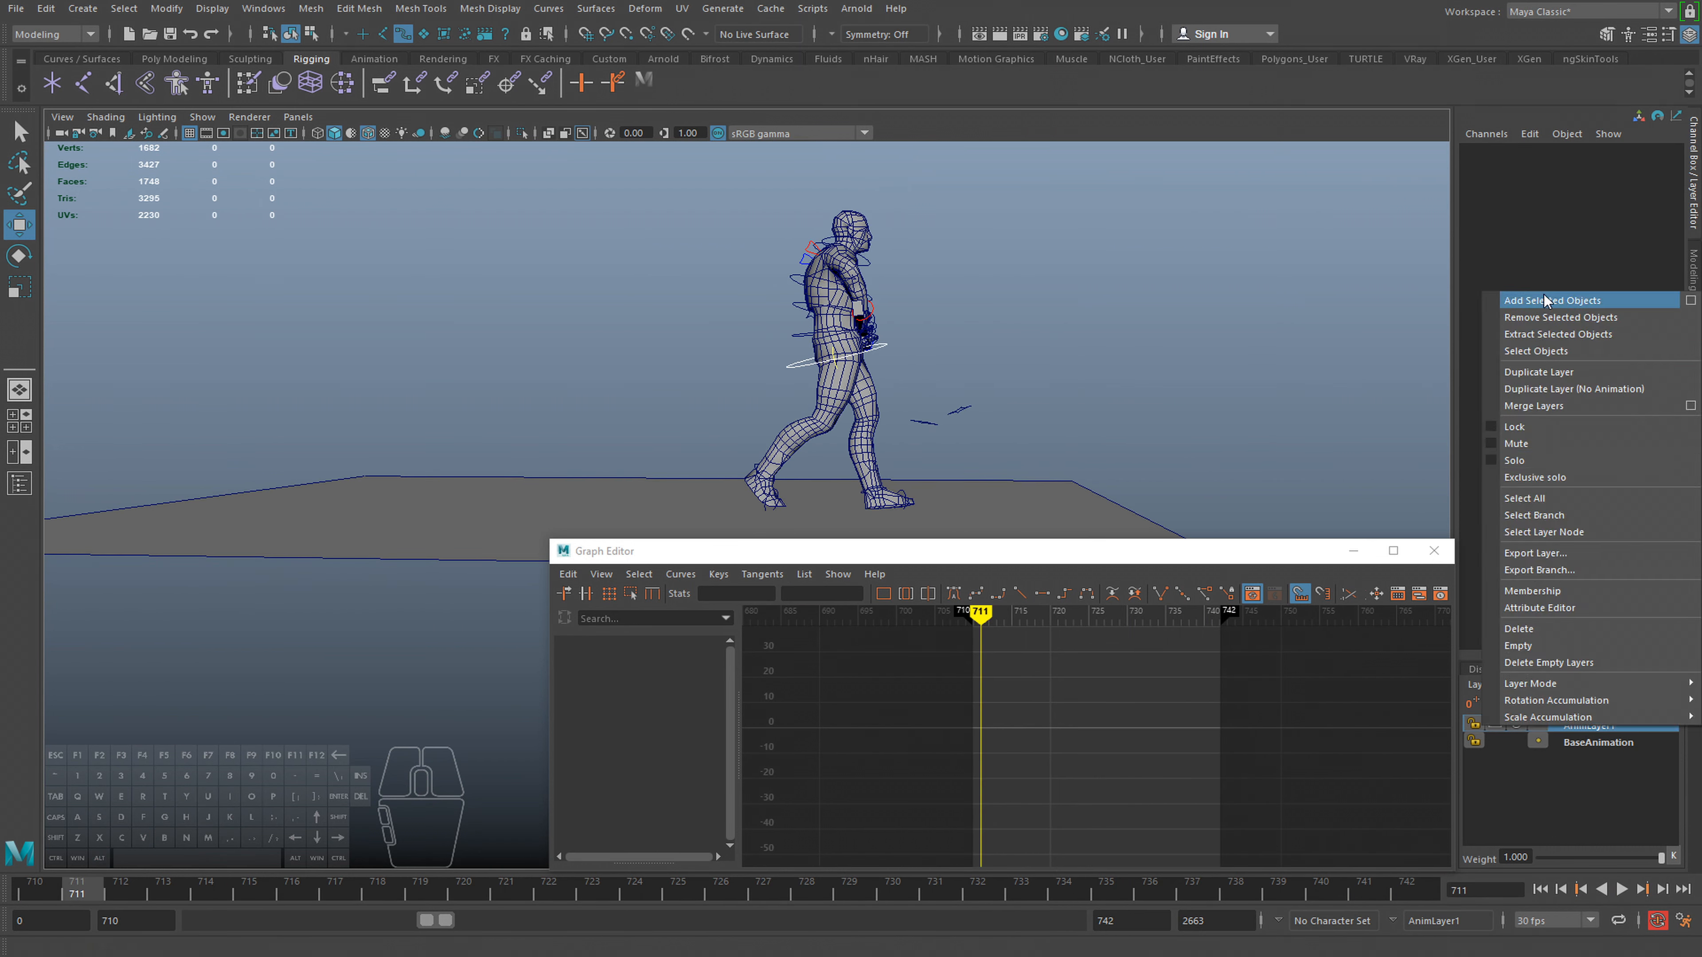
pyautogui.click(1541, 341)
pyautogui.hotkey('alt', 'v')
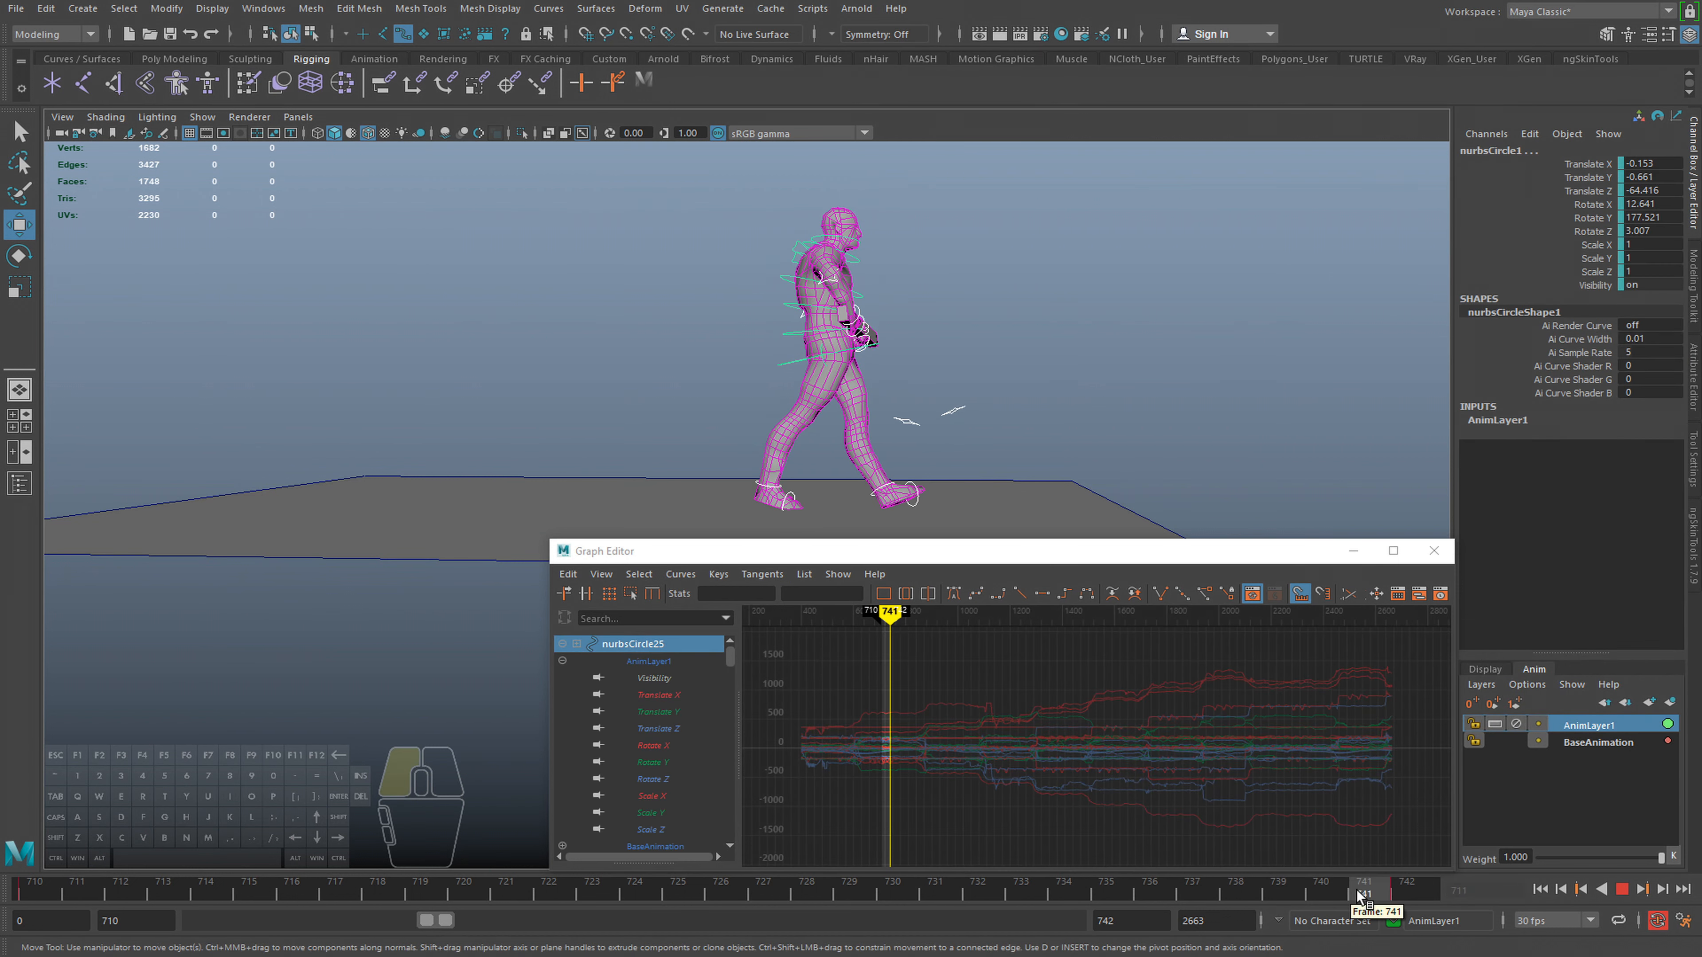
# Try zero-keying AnimLayer1 at frame 736, then undo it
pyautogui.moveTo(1370, 898); pyautogui.dragTo(1156, 896)
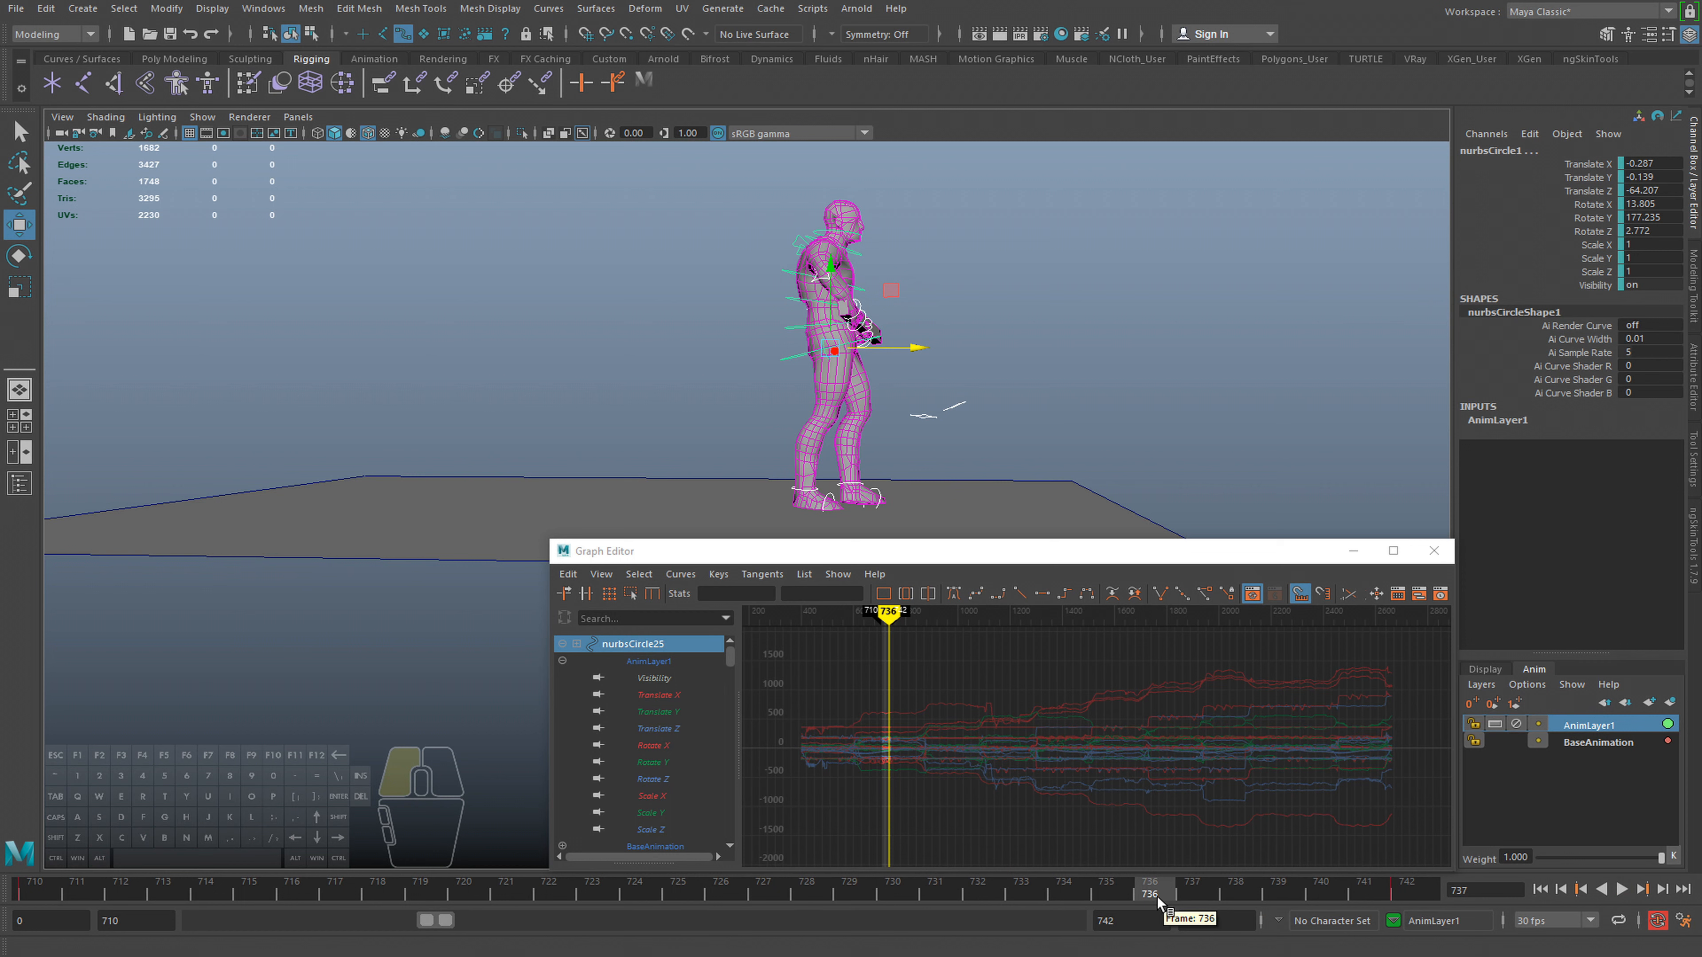
pyautogui.click(1471, 704)
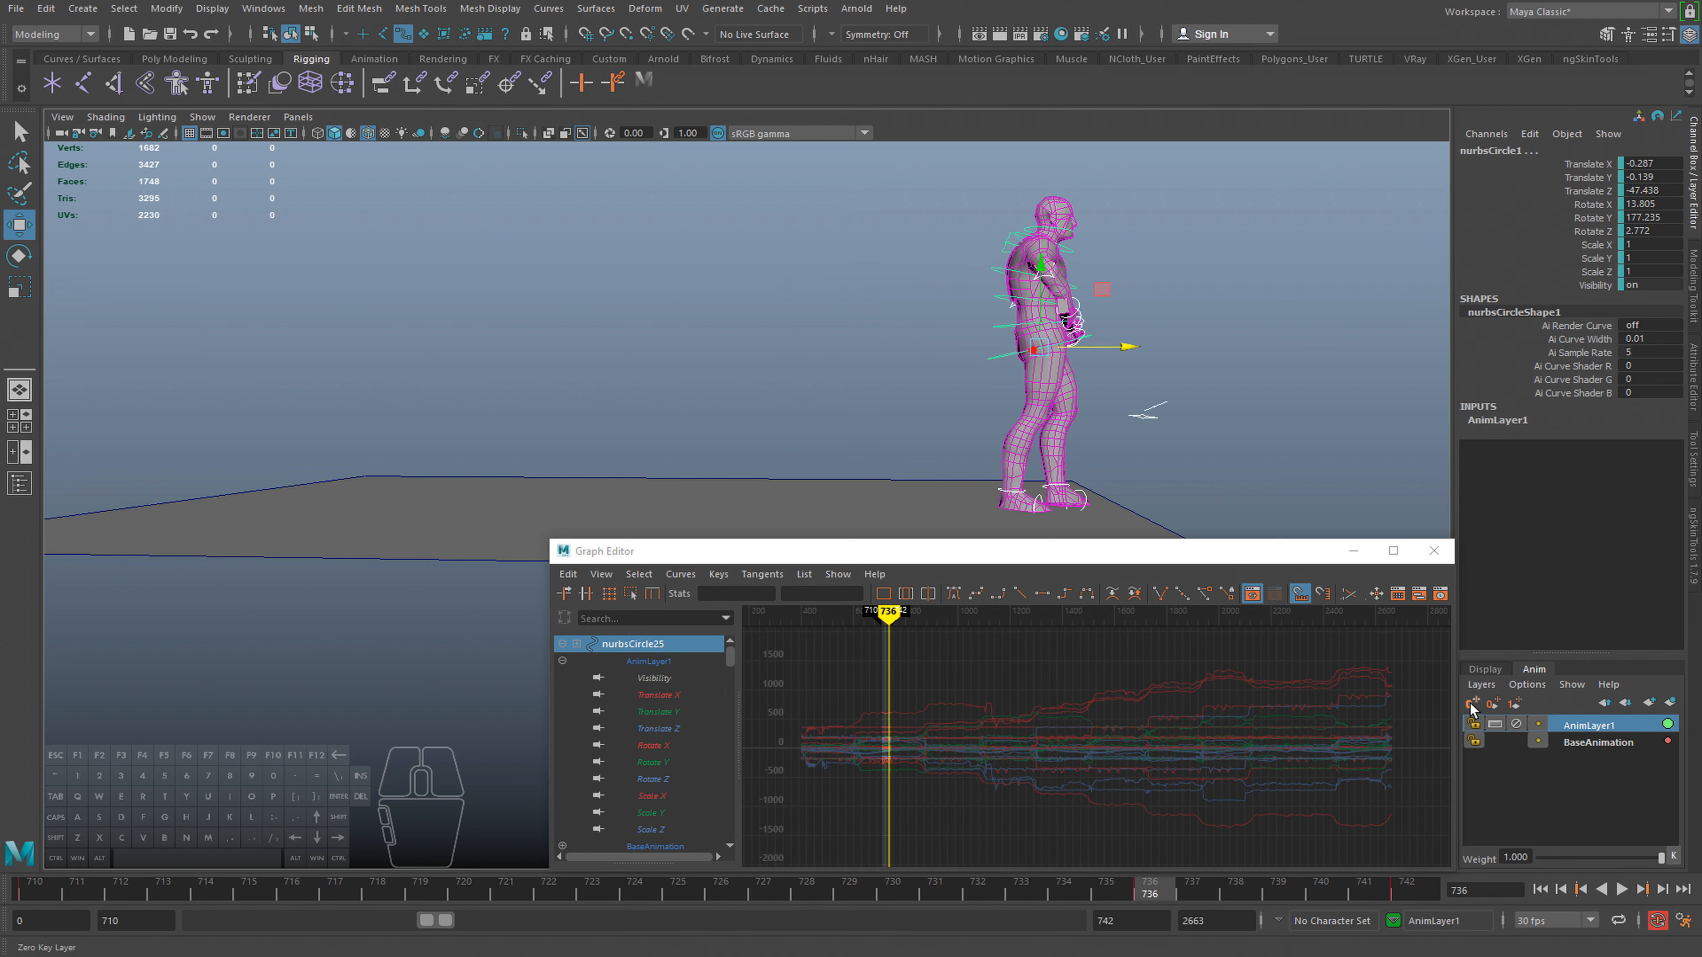
pyautogui.moveTo(1086, 385)
pyautogui.keyDown('alt'); pyautogui.mouseDown(button='middle')
pyautogui.moveTo(1075, 364)
pyautogui.moveTo(1040, 364)
pyautogui.mouseUp(button='middle'); pyautogui.keyUp('alt')
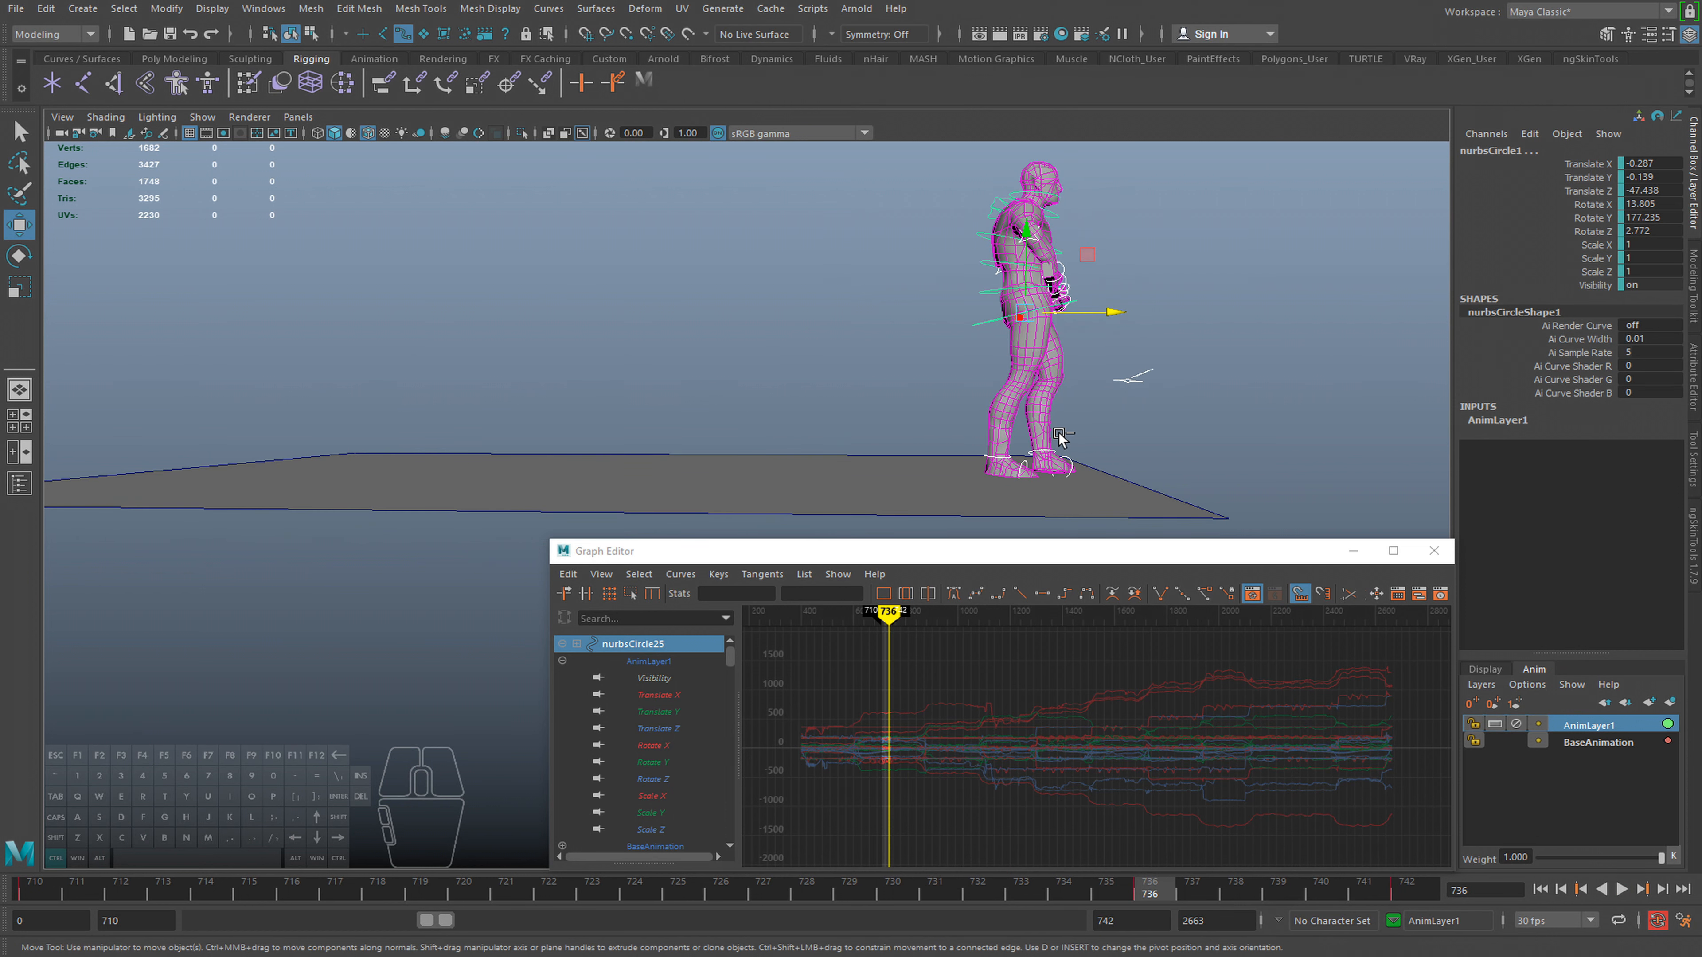
pyautogui.hotkey('ctrl', 'z')
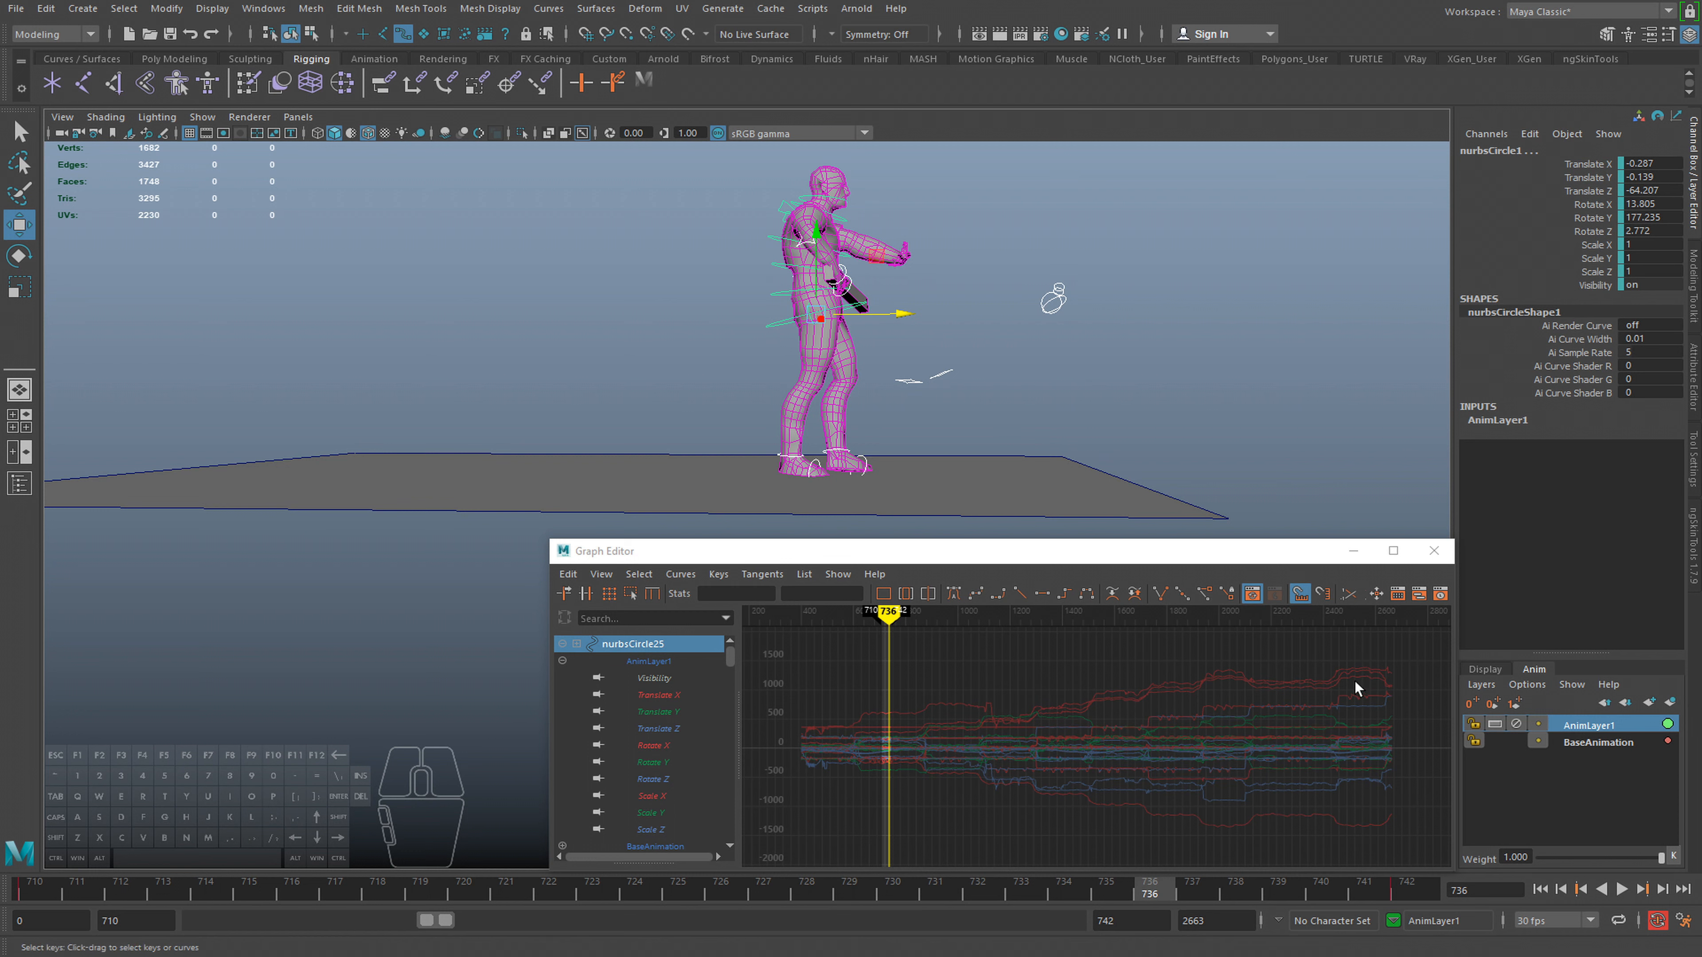
# Show only AnimLayer1's curves in the Graph Editor and play the in-place walk loop to examine it from several views
pyautogui.click(1590, 725)
pyautogui.keyDown('alt'); pyautogui.moveTo(1039, 406); pyautogui.dragTo(1049, 396, button='middle'); pyautogui.keyUp('alt')
pyautogui.keyDown('alt'); pyautogui.moveTo(1048, 401); pyautogui.dragTo(1075, 448, button='right'); pyautogui.keyUp('alt')
pyautogui.keyDown('alt'); pyautogui.moveTo(965, 363); pyautogui.dragTo(973, 353, button='middle'); pyautogui.keyUp('alt')
pyautogui.keyDown('alt'); pyautogui.moveTo(973, 354); pyautogui.dragTo(995, 499, button='right'); pyautogui.keyUp('alt')
pyautogui.hotkey('alt', 'v')
pyautogui.keyDown('alt'); pyautogui.moveTo(885, 399); pyautogui.dragTo(968, 392); pyautogui.keyUp('alt')
pyautogui.hotkey('alt', 'v')
pyautogui.hotkey('alt', 'v')
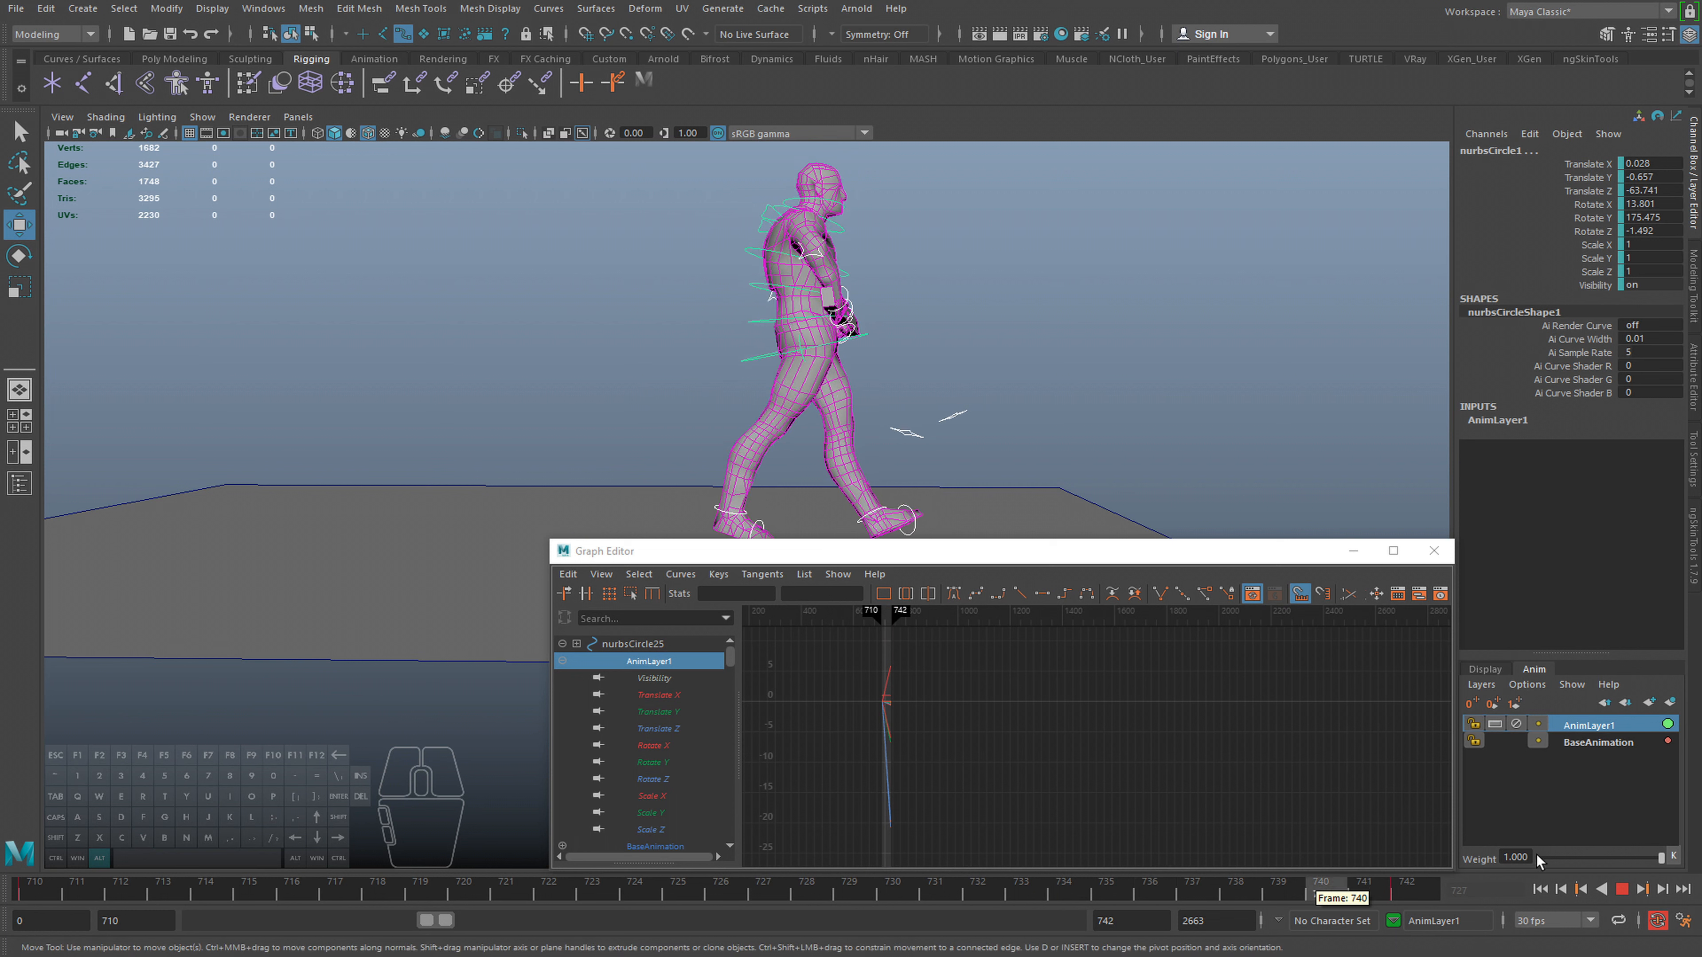
pyautogui.hotkey('alt', 'v')
# Merge AnimLayer1 and BaseAnimation into a single animation layer
pyautogui.keyDown('shift'); pyautogui.click(1595, 743); pyautogui.keyUp('shift')
pyautogui.rightClick(1595, 743)
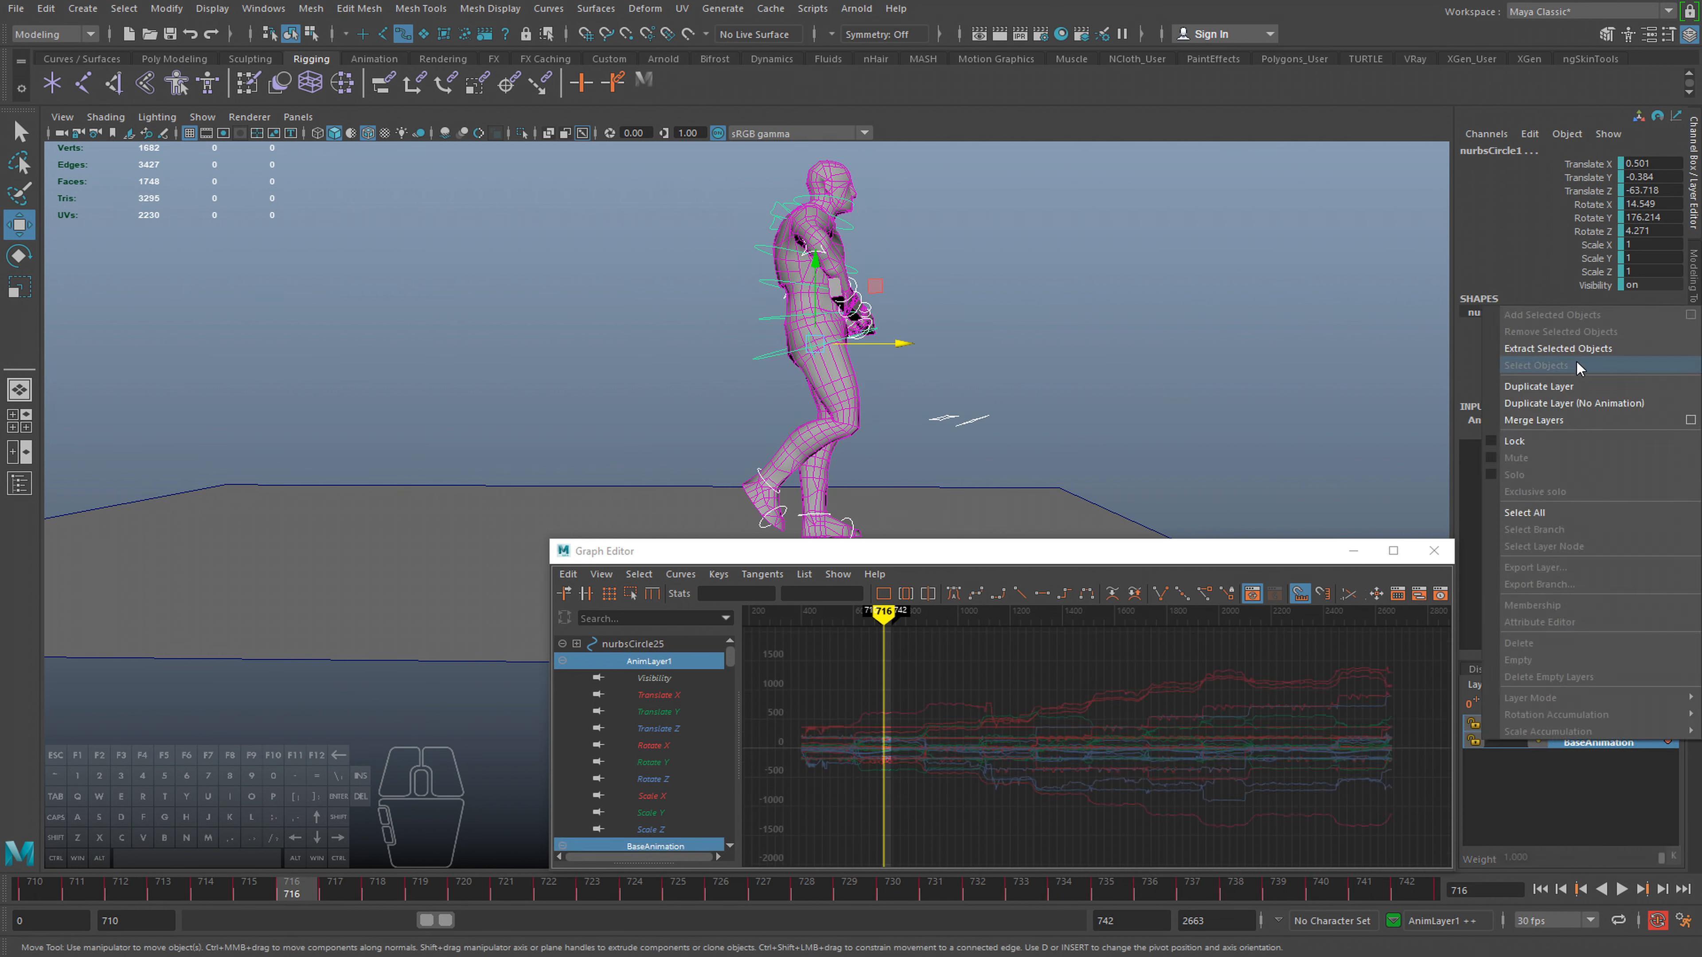
pyautogui.click(1558, 420)
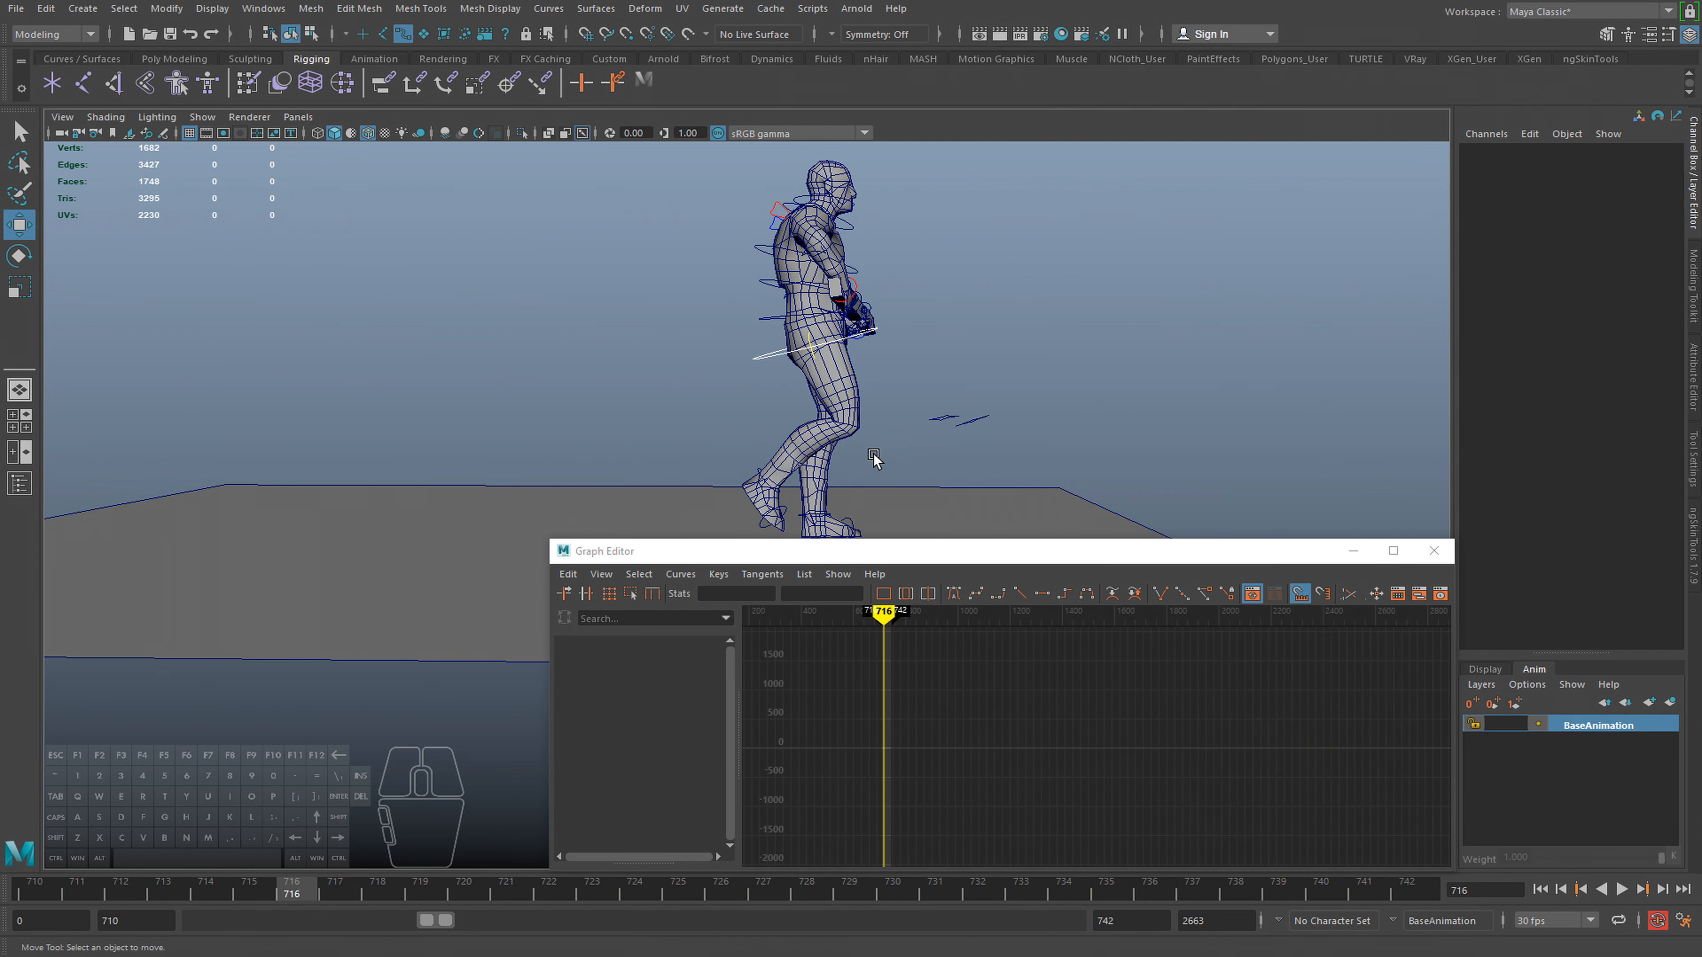
# Test-move the hip control along its axes, undo each move, and clear the selection
pyautogui.click(779, 357)
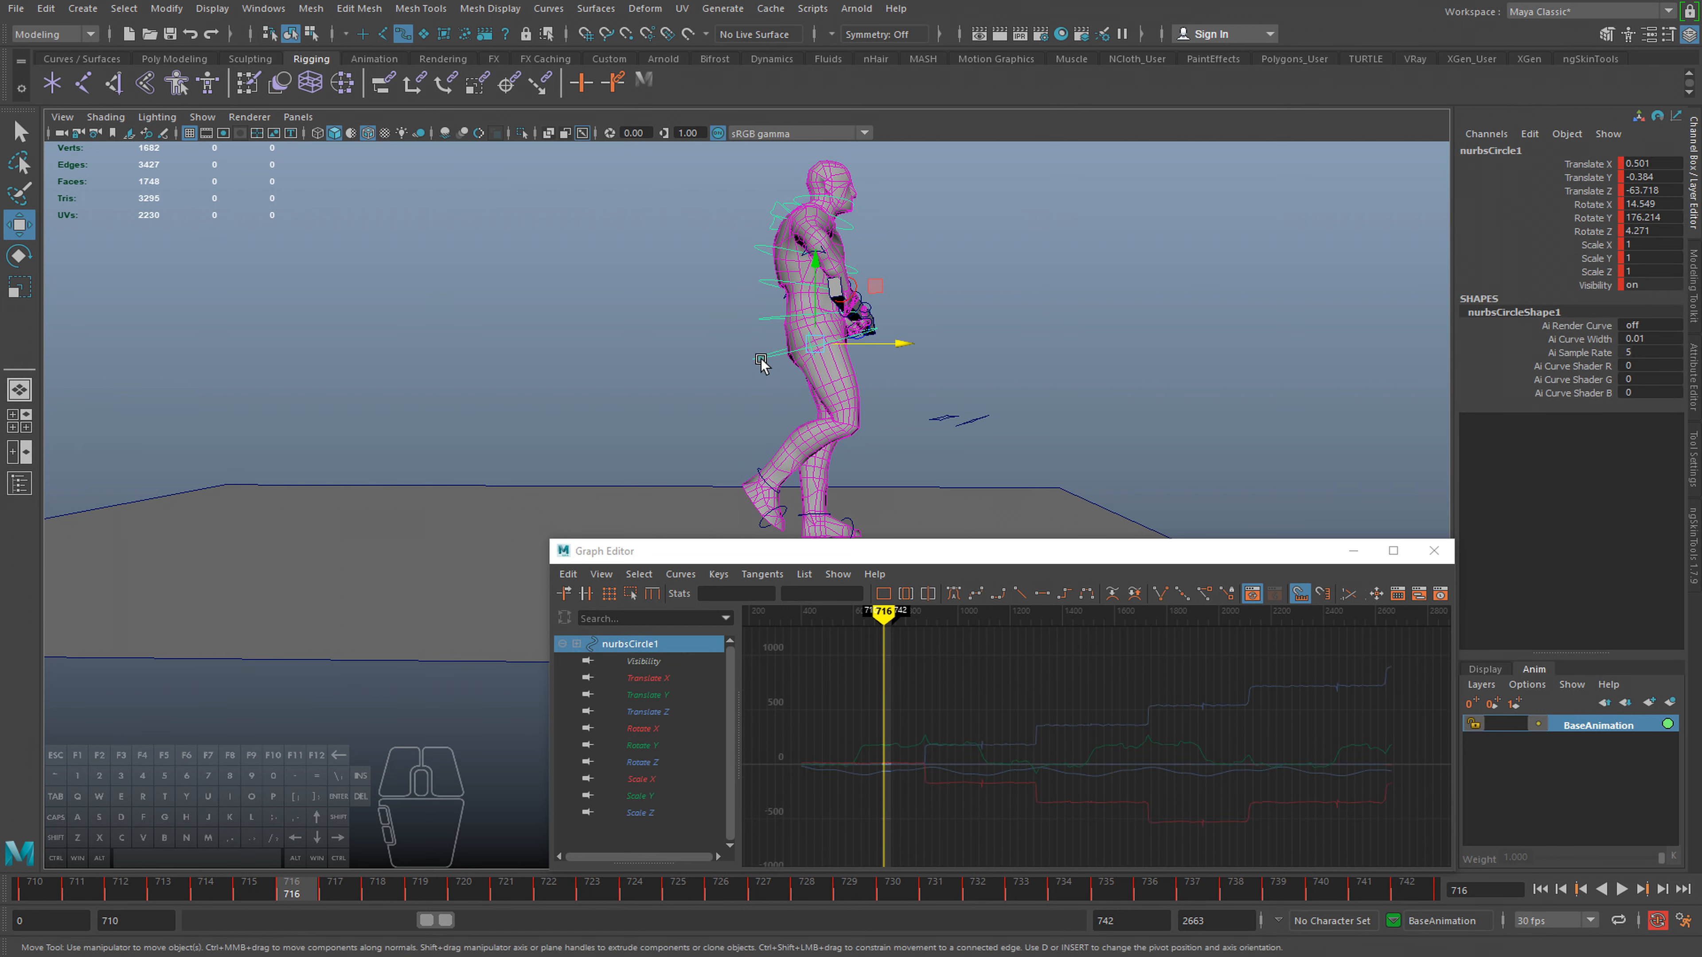
pyautogui.moveTo(900, 344); pyautogui.dragTo(900, 344)
pyautogui.hotkey('ctrl', 'z')
pyautogui.moveTo(816, 270); pyautogui.dragTo(818, 272)
pyautogui.hotkey('ctrl', 'z')
pyautogui.click(994, 350)
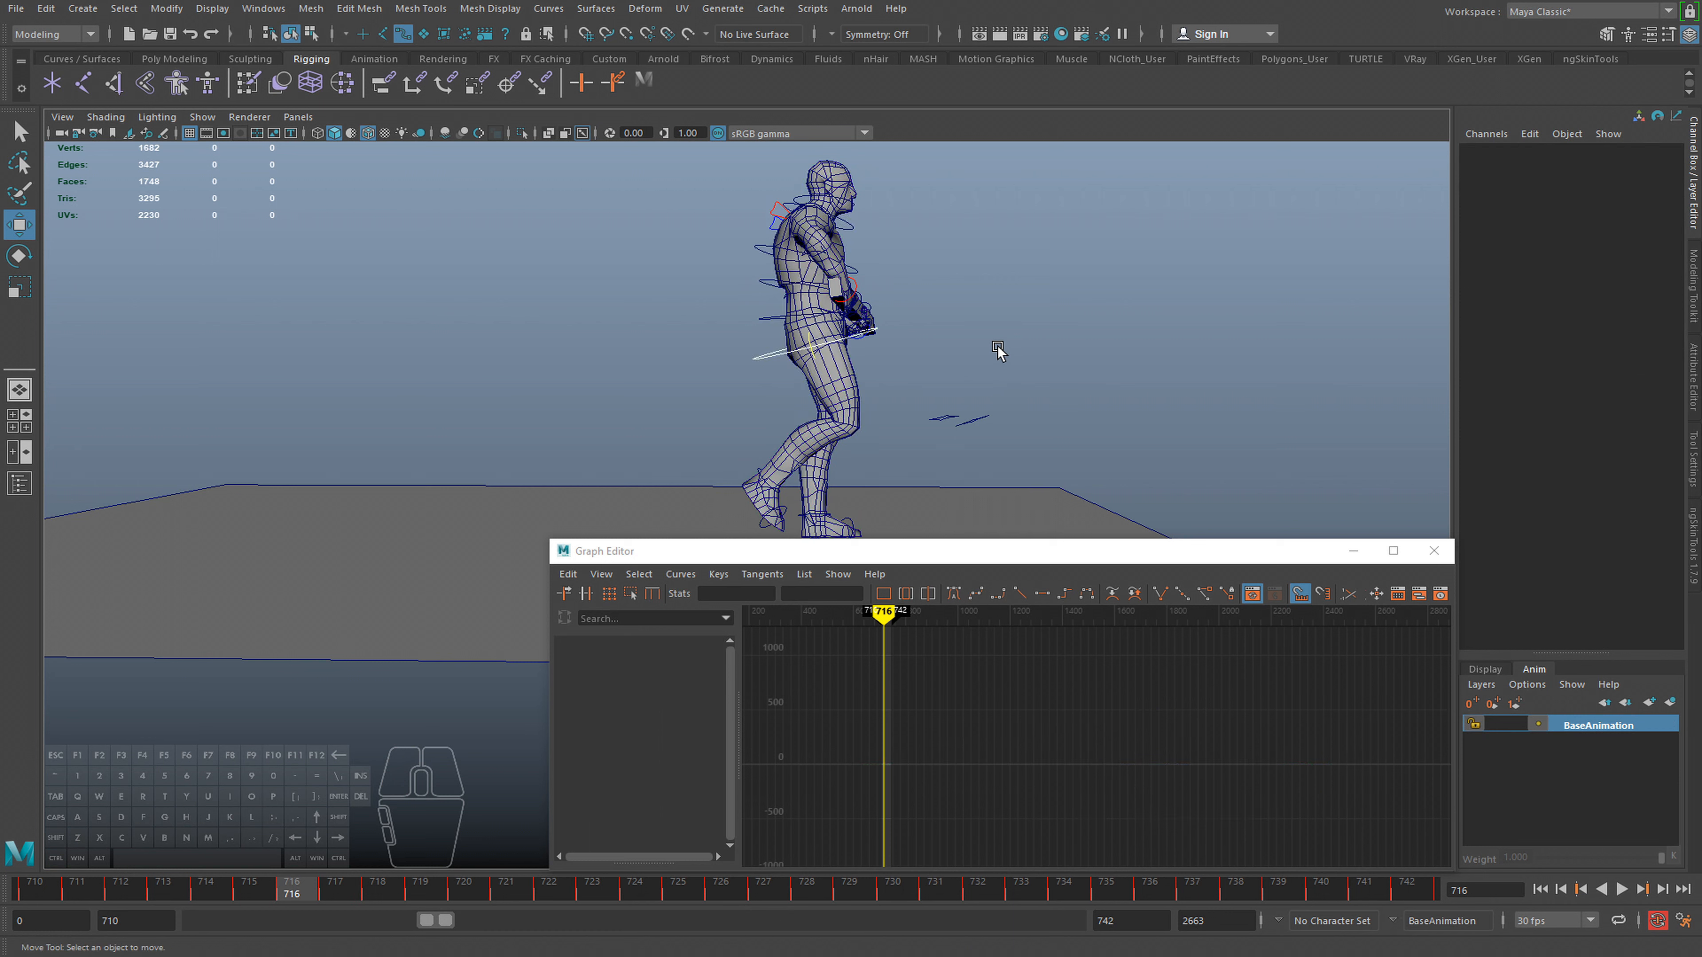
# Select all of the character's controls and create a new animation layer from the selection
pyautogui.keyDown('alt'); pyautogui.moveTo(915, 408); pyautogui.dragTo(912, 325, button='middle'); pyautogui.keyUp('alt')
pyautogui.keyDown('alt'); pyautogui.moveTo(898, 462); pyautogui.dragTo(760, 393, button='right'); pyautogui.keyUp('alt')
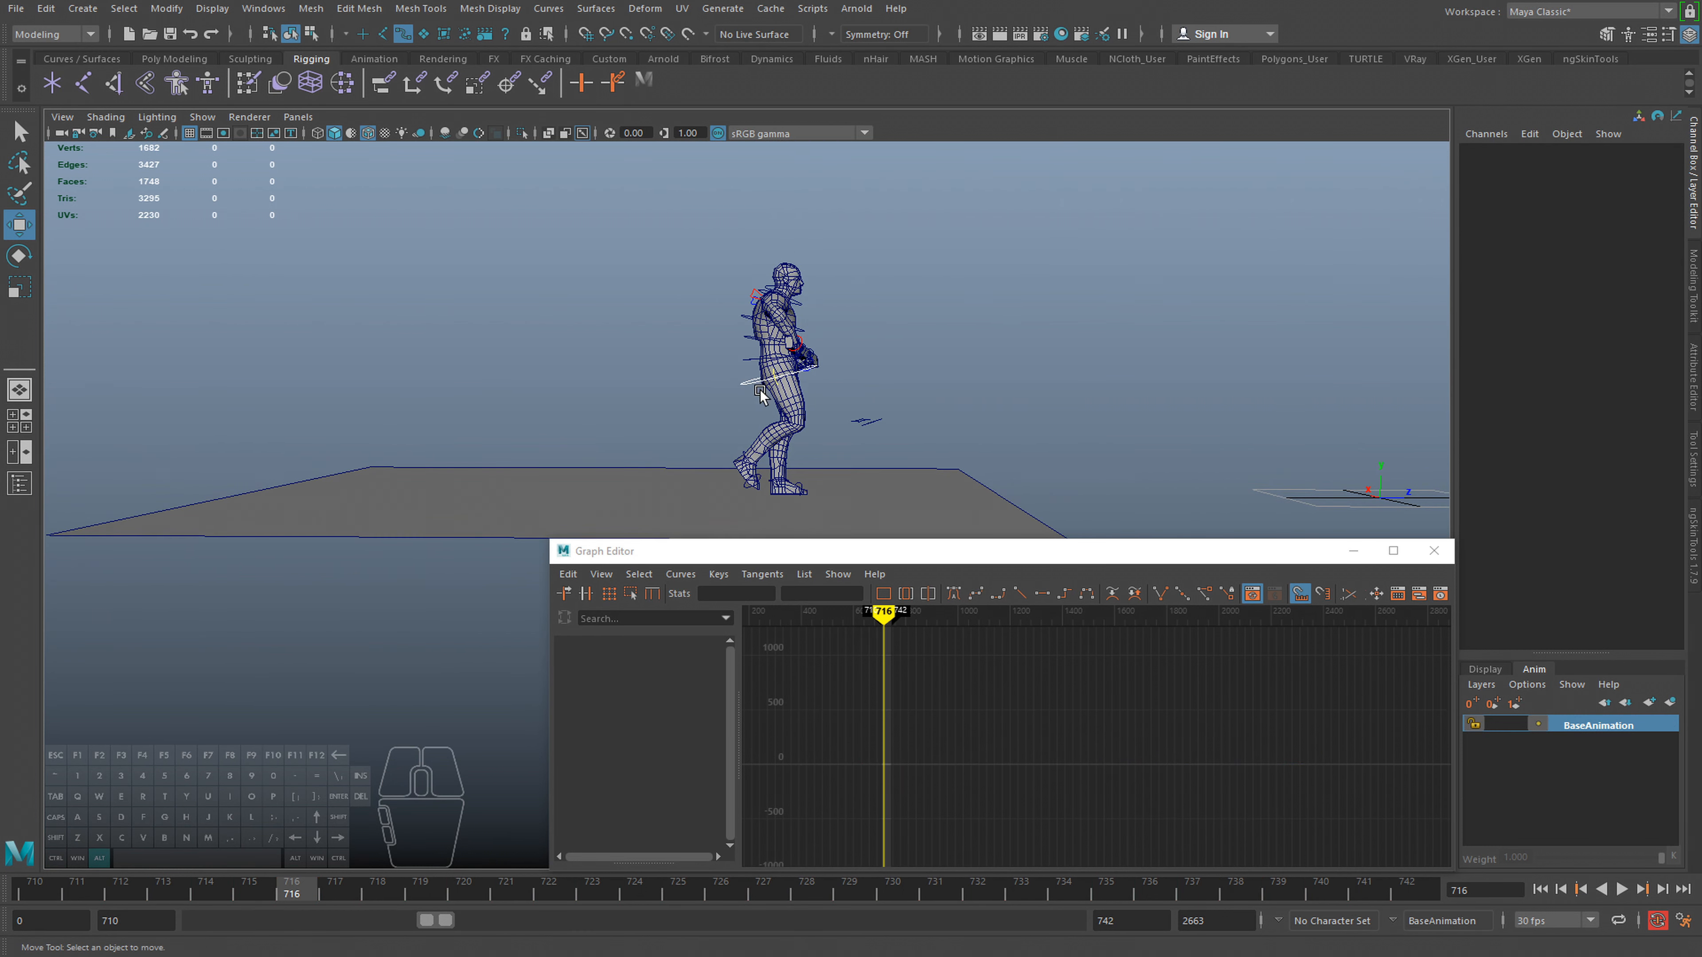
pyautogui.keyDown('alt'); pyautogui.moveTo(1013, 498); pyautogui.dragTo(1042, 471, button='middle'); pyautogui.keyUp('alt')
pyautogui.moveTo(1042, 471)
pyautogui.keyDown('alt'); pyautogui.mouseDown(button='right')
pyautogui.moveTo(762, 385)
pyautogui.moveTo(1052, 488)
pyautogui.mouseUp(button='right'); pyautogui.keyUp('alt')
pyautogui.keyDown('alt'); pyautogui.moveTo(691, 351); pyautogui.dragTo(650, 367, button='middle'); pyautogui.keyUp('alt')
pyautogui.keyDown('alt'); pyautogui.moveTo(650, 367); pyautogui.dragTo(513, 263, button='right'); pyautogui.keyUp('alt')
pyautogui.moveTo(390, 216); pyautogui.dragTo(1065, 611)
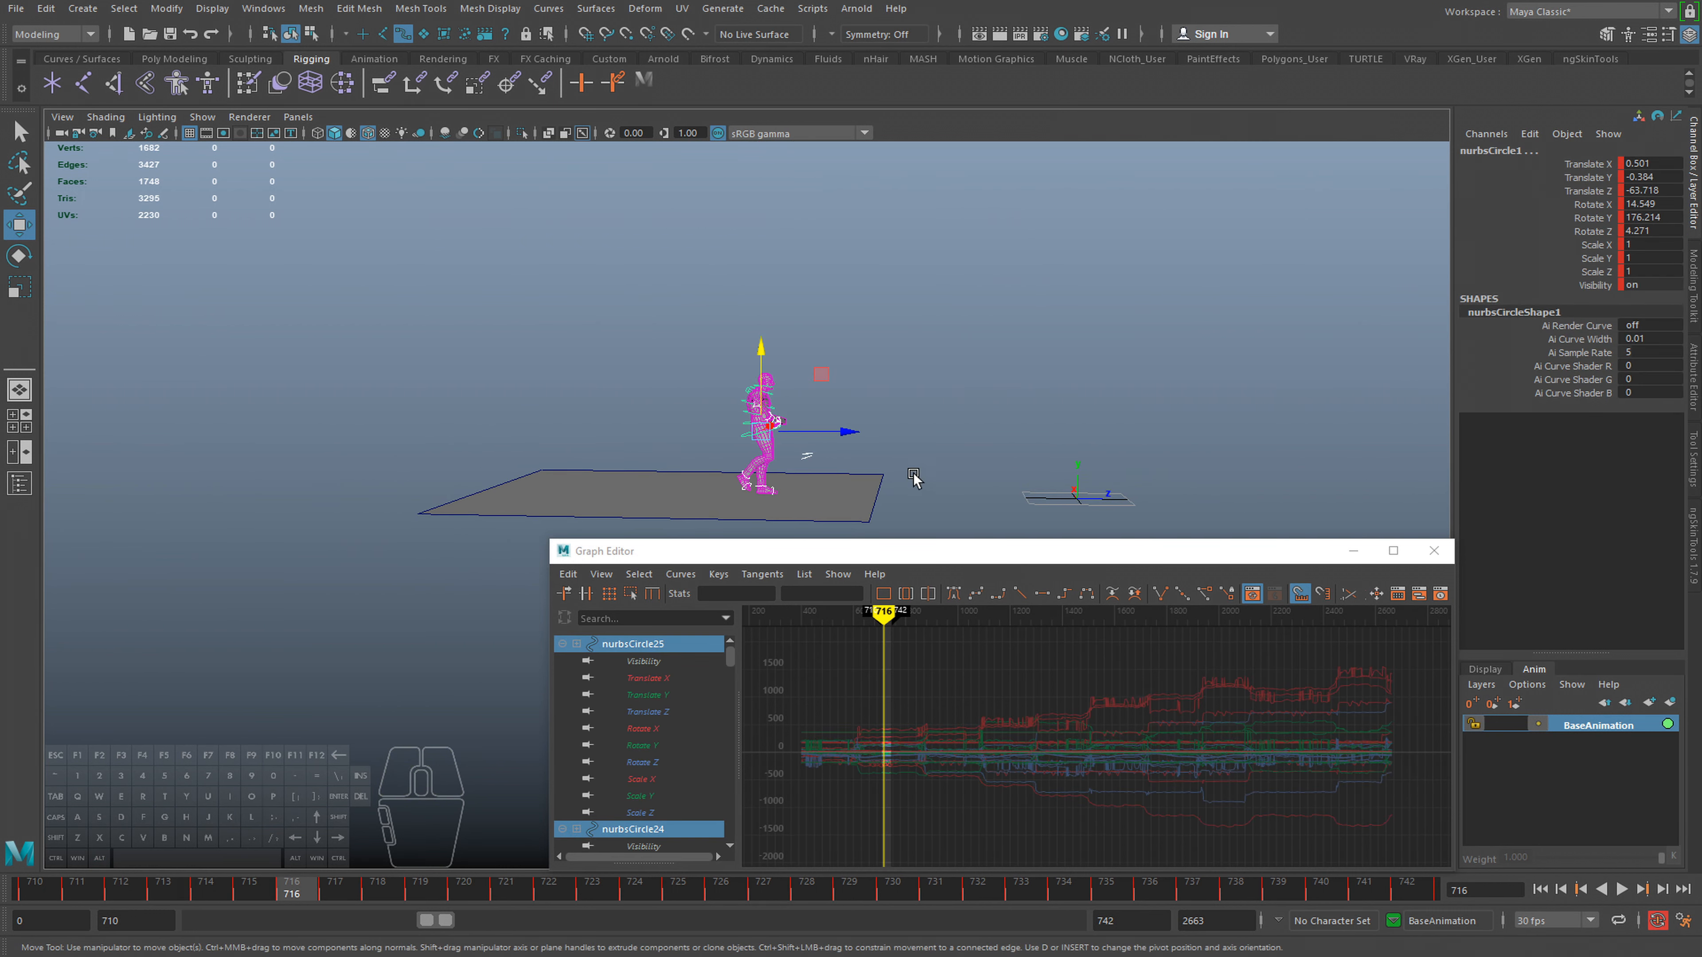
pyautogui.press('f')
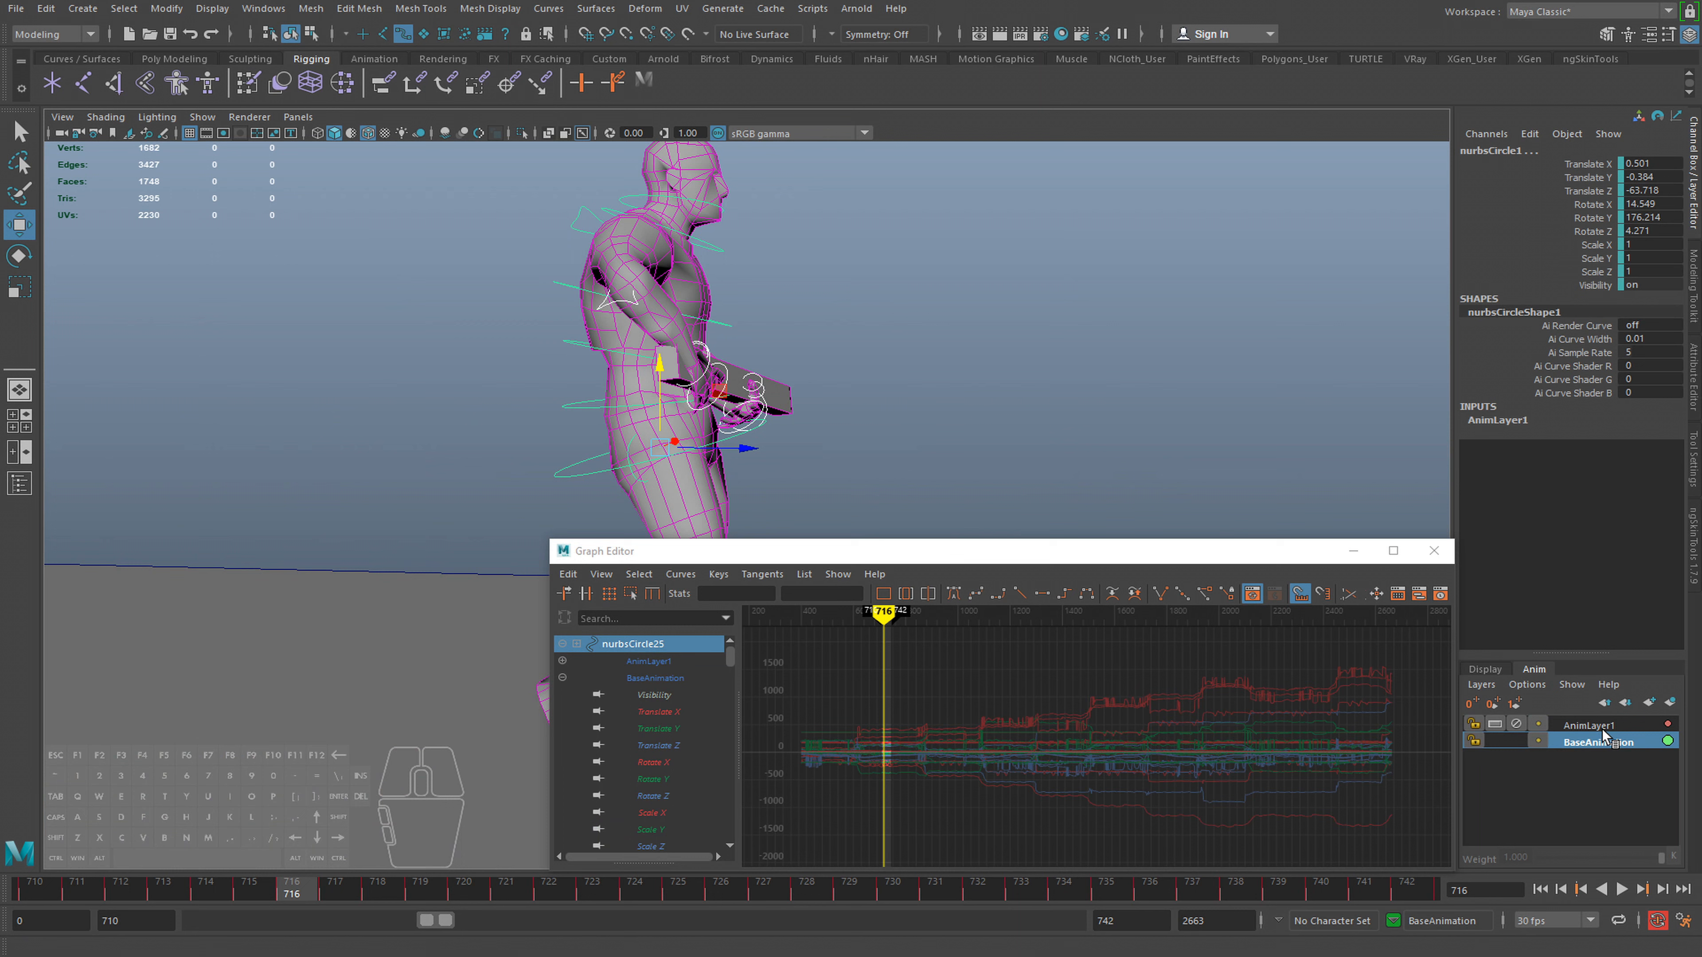
pyautogui.click(1668, 702)
# Key all controls on AnimLayer1 at frames 710 and 742, fit the curves, and play the loop
pyautogui.moveTo(195, 895); pyautogui.dragTo(1645, 838)
pyautogui.press('s')
pyautogui.press('s')
pyautogui.press('f')
pyautogui.hotkey('alt', 'v')
pyautogui.keyDown('alt'); pyautogui.moveTo(1219, 414); pyautogui.dragTo(860, 365, button='right'); pyautogui.keyUp('alt')
pyautogui.keyDown('alt'); pyautogui.moveTo(968, 442); pyautogui.dragTo(972, 368, button='middle'); pyautogui.keyUp('alt')
pyautogui.keyDown('alt'); pyautogui.moveTo(972, 368); pyautogui.dragTo(950, 412, button='right'); pyautogui.keyUp('alt')
pyautogui.hotkey('alt', 'v')
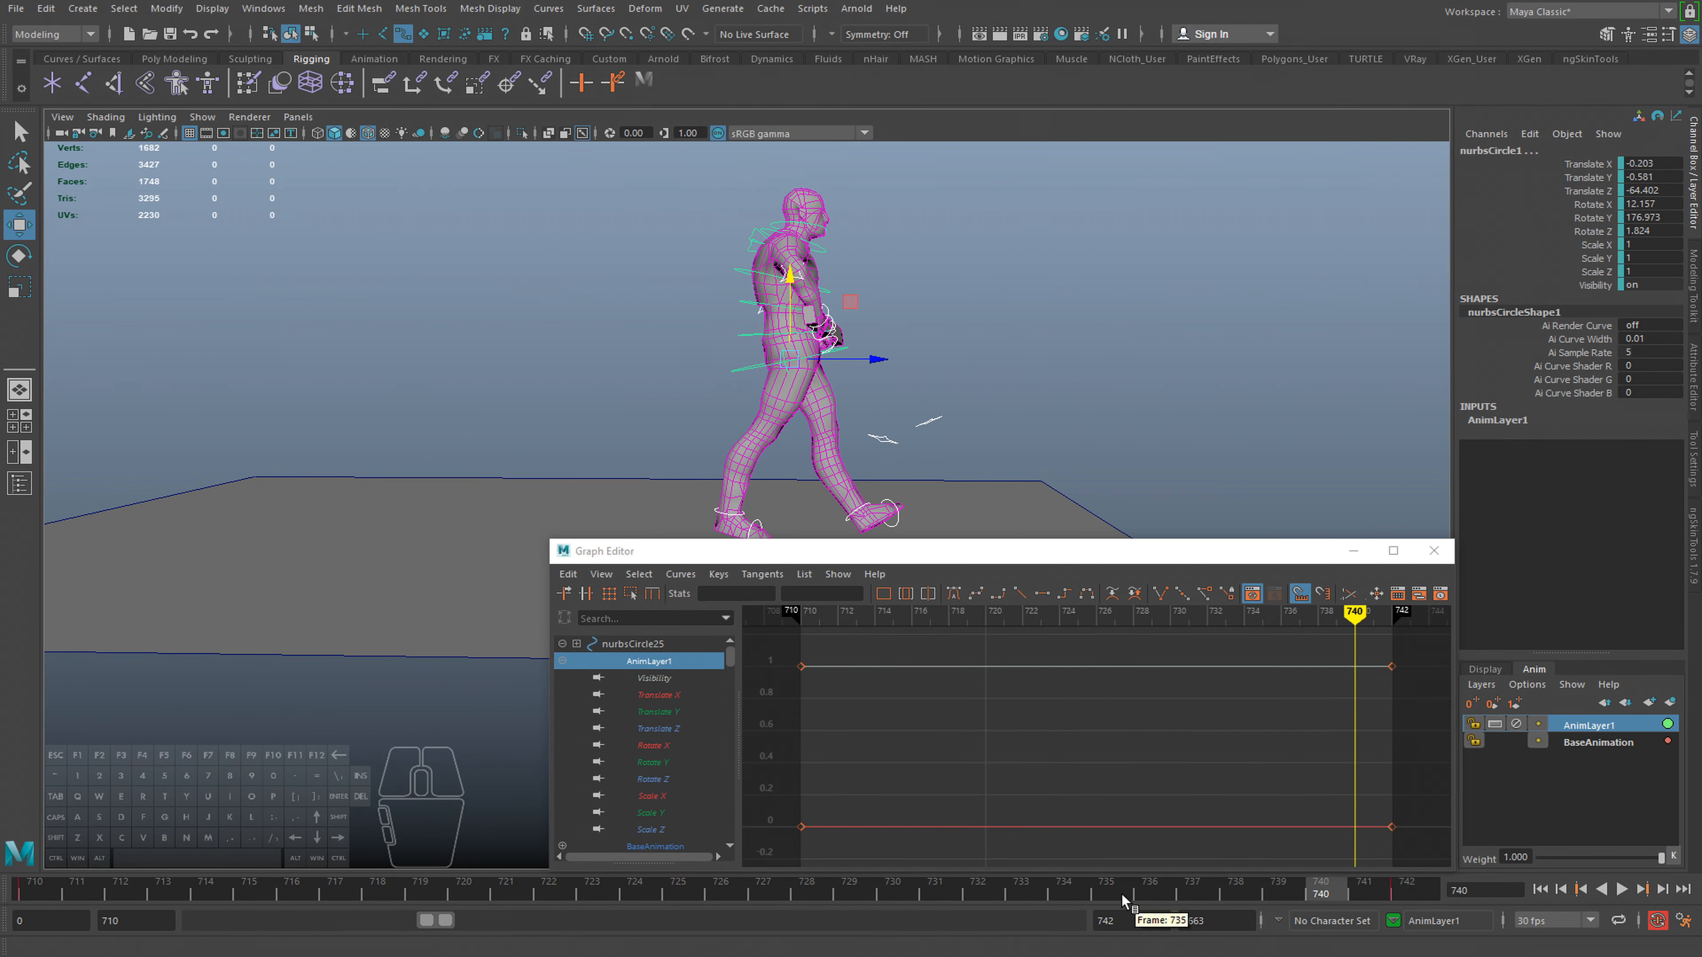
# Copy the frame 710 pose onto frame 742 as a key on AnimLayer1 and fit the curves
pyautogui.moveTo(1123, 891); pyautogui.dragTo(26, 896)
pyautogui.moveTo(135, 898); pyautogui.dragTo(1397, 881, button='middle')
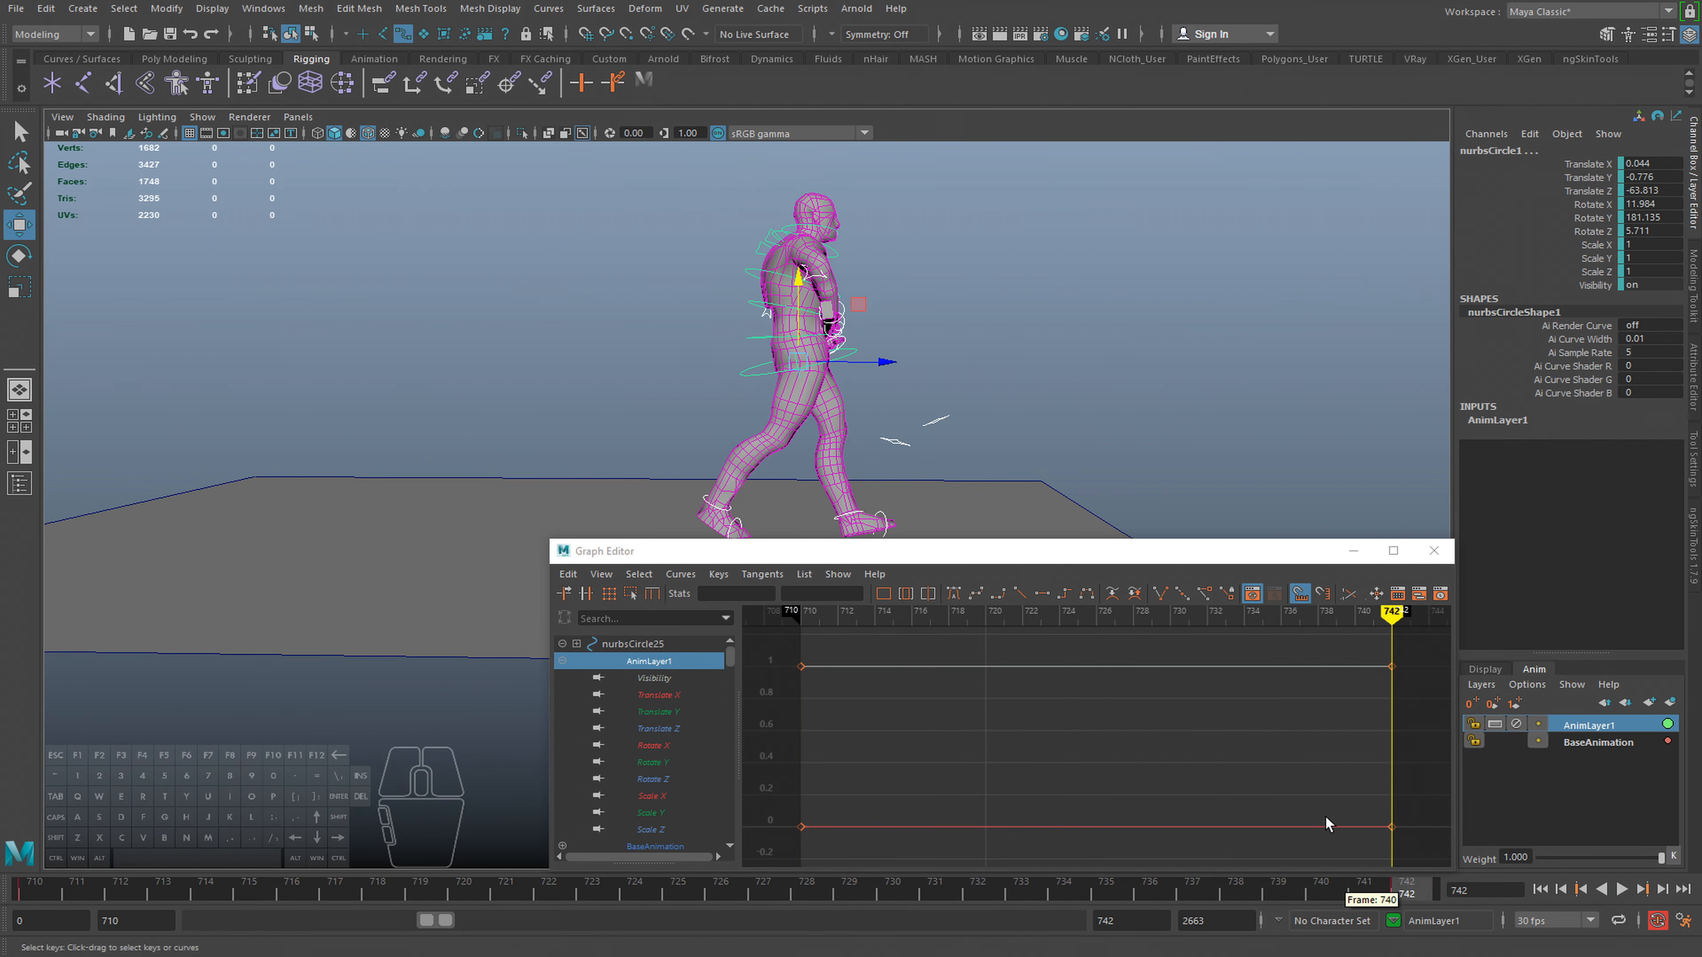
pyautogui.press('s')
pyautogui.press('f')
# Give all AnimLayer1 keys linear tangents in the Graph Editor and fit the curves
pyautogui.keyDown('alt'); pyautogui.moveTo(1067, 792); pyautogui.dragTo(870, 685, button='right'); pyautogui.keyUp('alt')
pyautogui.moveTo(870, 685); pyautogui.dragTo(1366, 821)
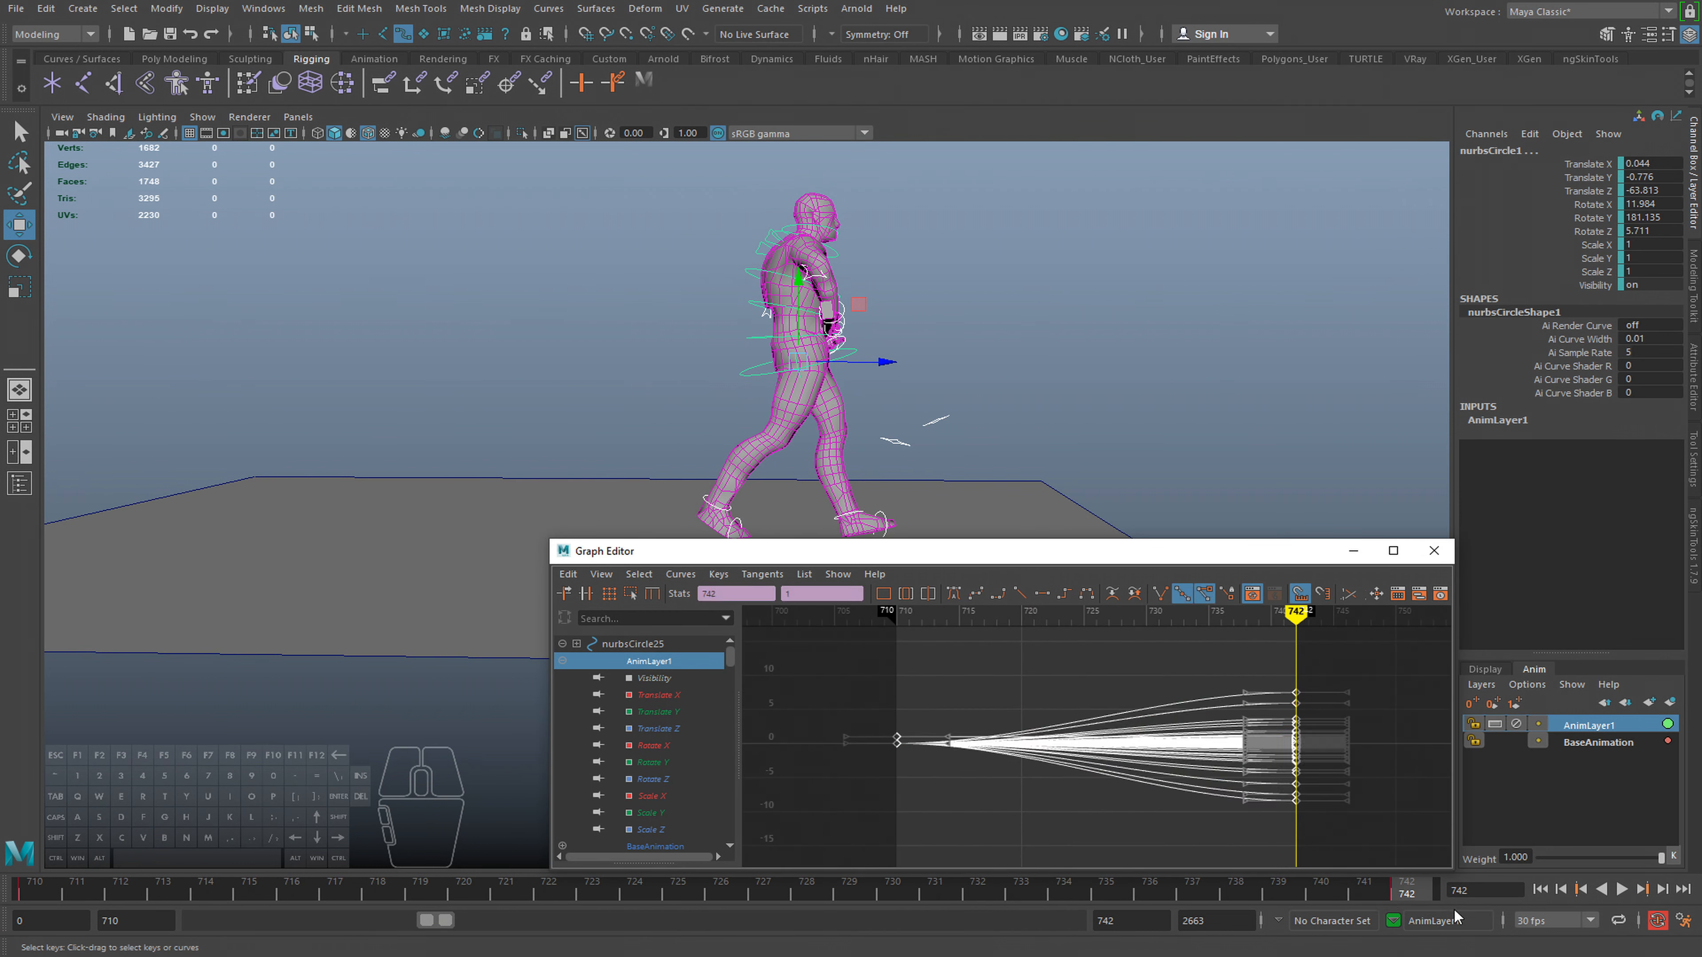
pyautogui.click(1021, 595)
pyautogui.click(1041, 672)
pyautogui.press('f')
# Play the loop and scrub between frames 725 and 735 to examine how the pose blends toward frame 742
pyautogui.hotkey('alt', 'v')
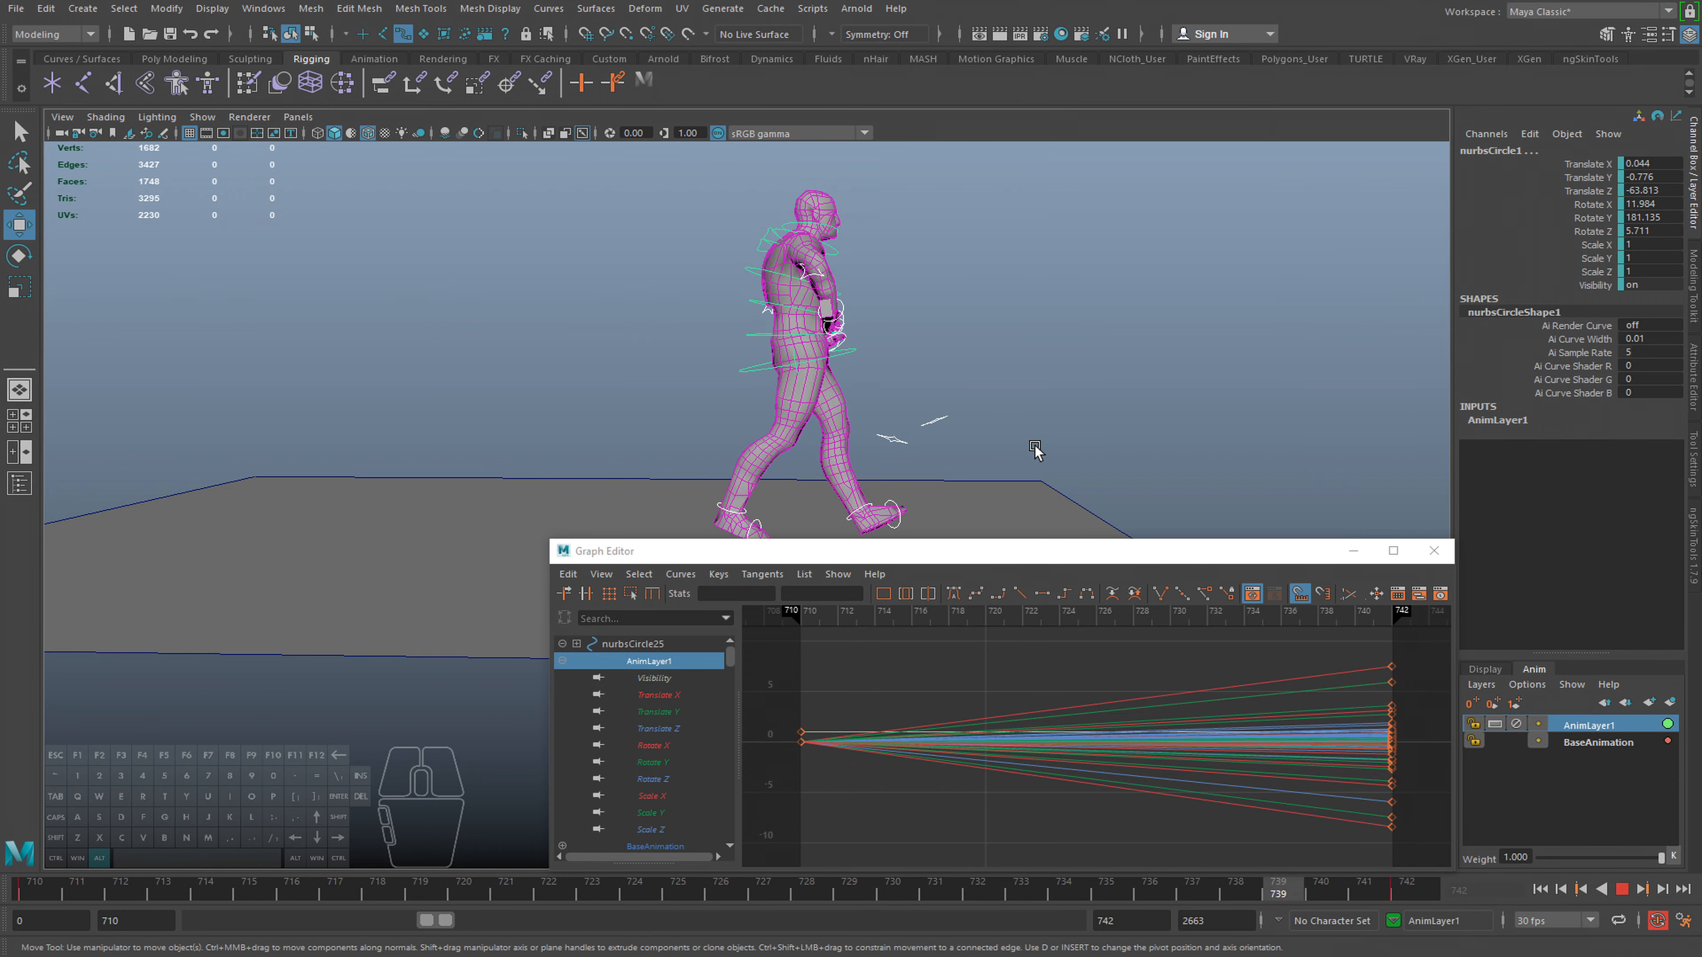
pyautogui.keyDown('alt'); pyautogui.moveTo(1035, 453); pyautogui.dragTo(985, 410, button='right'); pyautogui.keyUp('alt')
pyautogui.hotkey('alt', 'v')
pyautogui.moveTo(1345, 891); pyautogui.dragTo(678, 886)
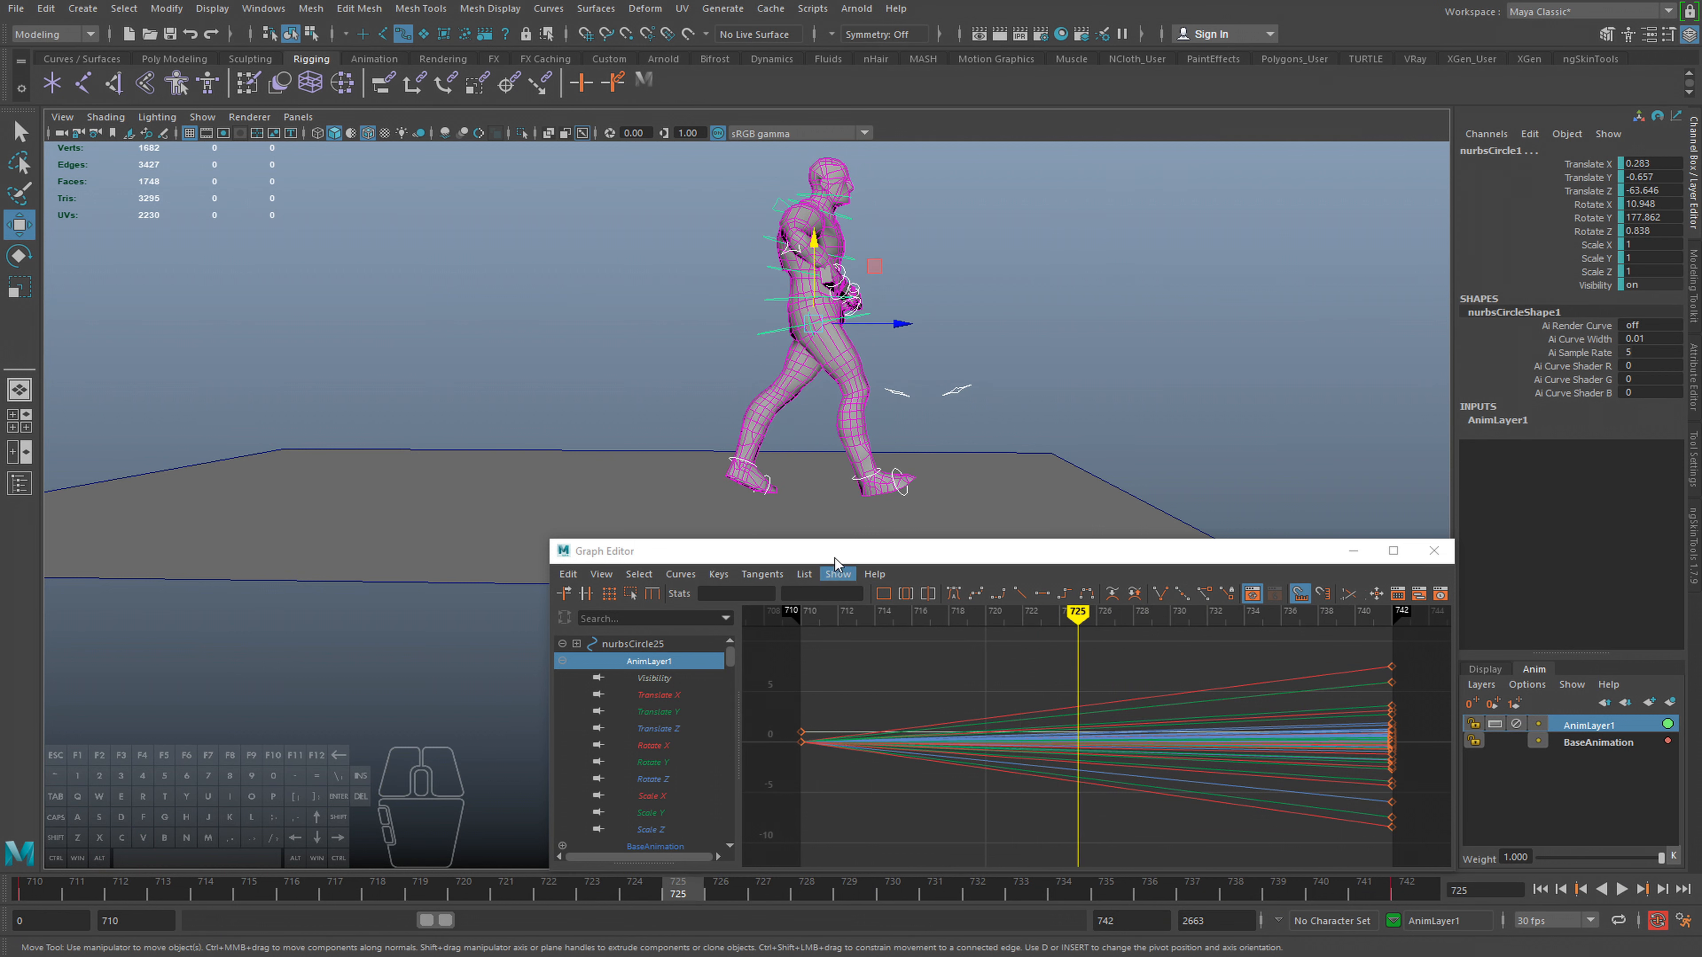
pyautogui.moveTo(701, 884); pyautogui.dragTo(1096, 888)
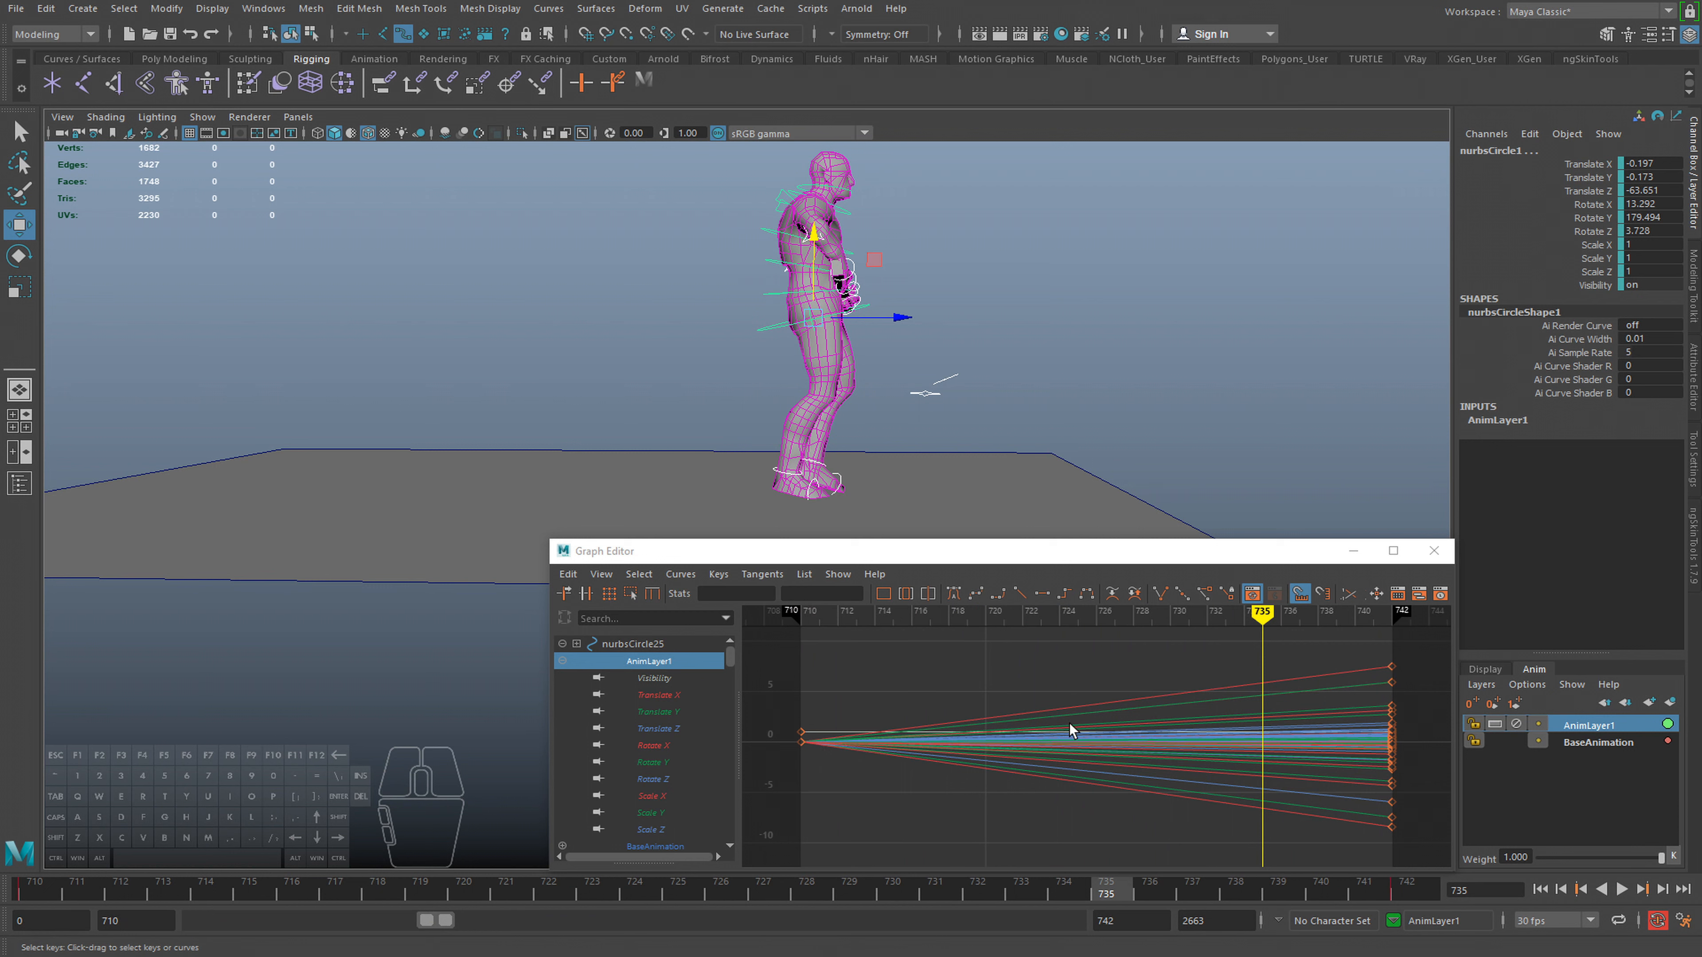
pyautogui.moveTo(1099, 895)
pyautogui.mouseDown()
pyautogui.moveTo(896, 888)
pyautogui.moveTo(1069, 893)
pyautogui.mouseUp()
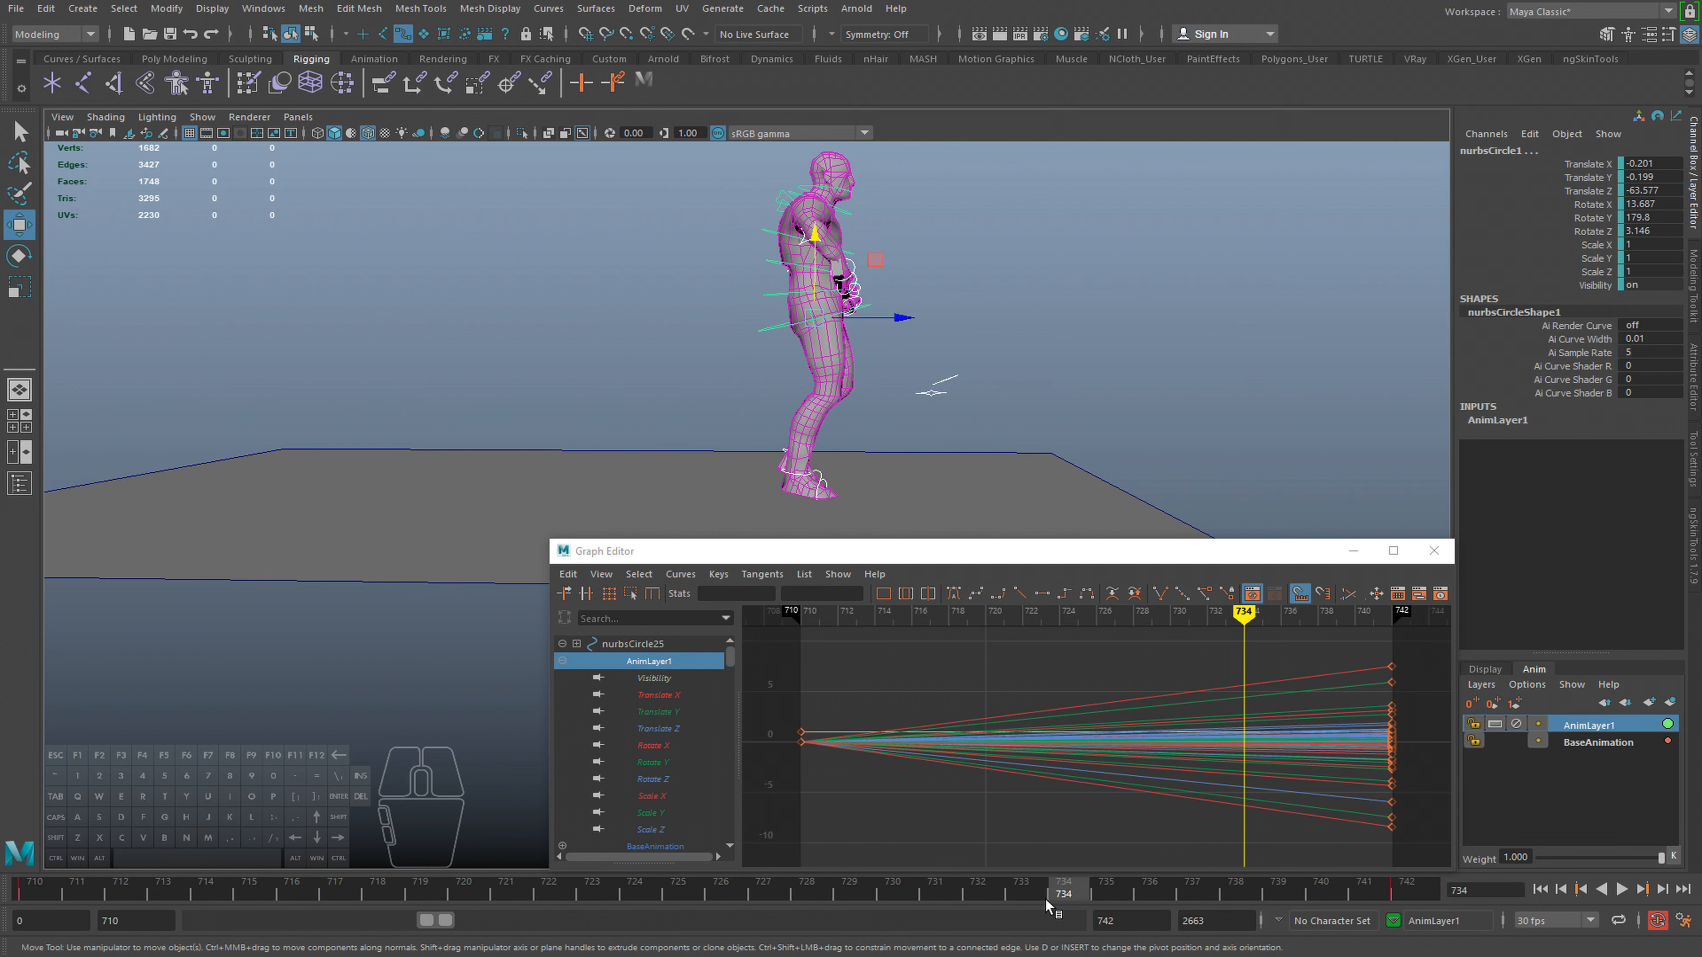
# Zero-key AnimLayer1 at frame 735 and fit the curves in the Graph Editor
pyautogui.click(1107, 892)
pyautogui.click(1471, 704)
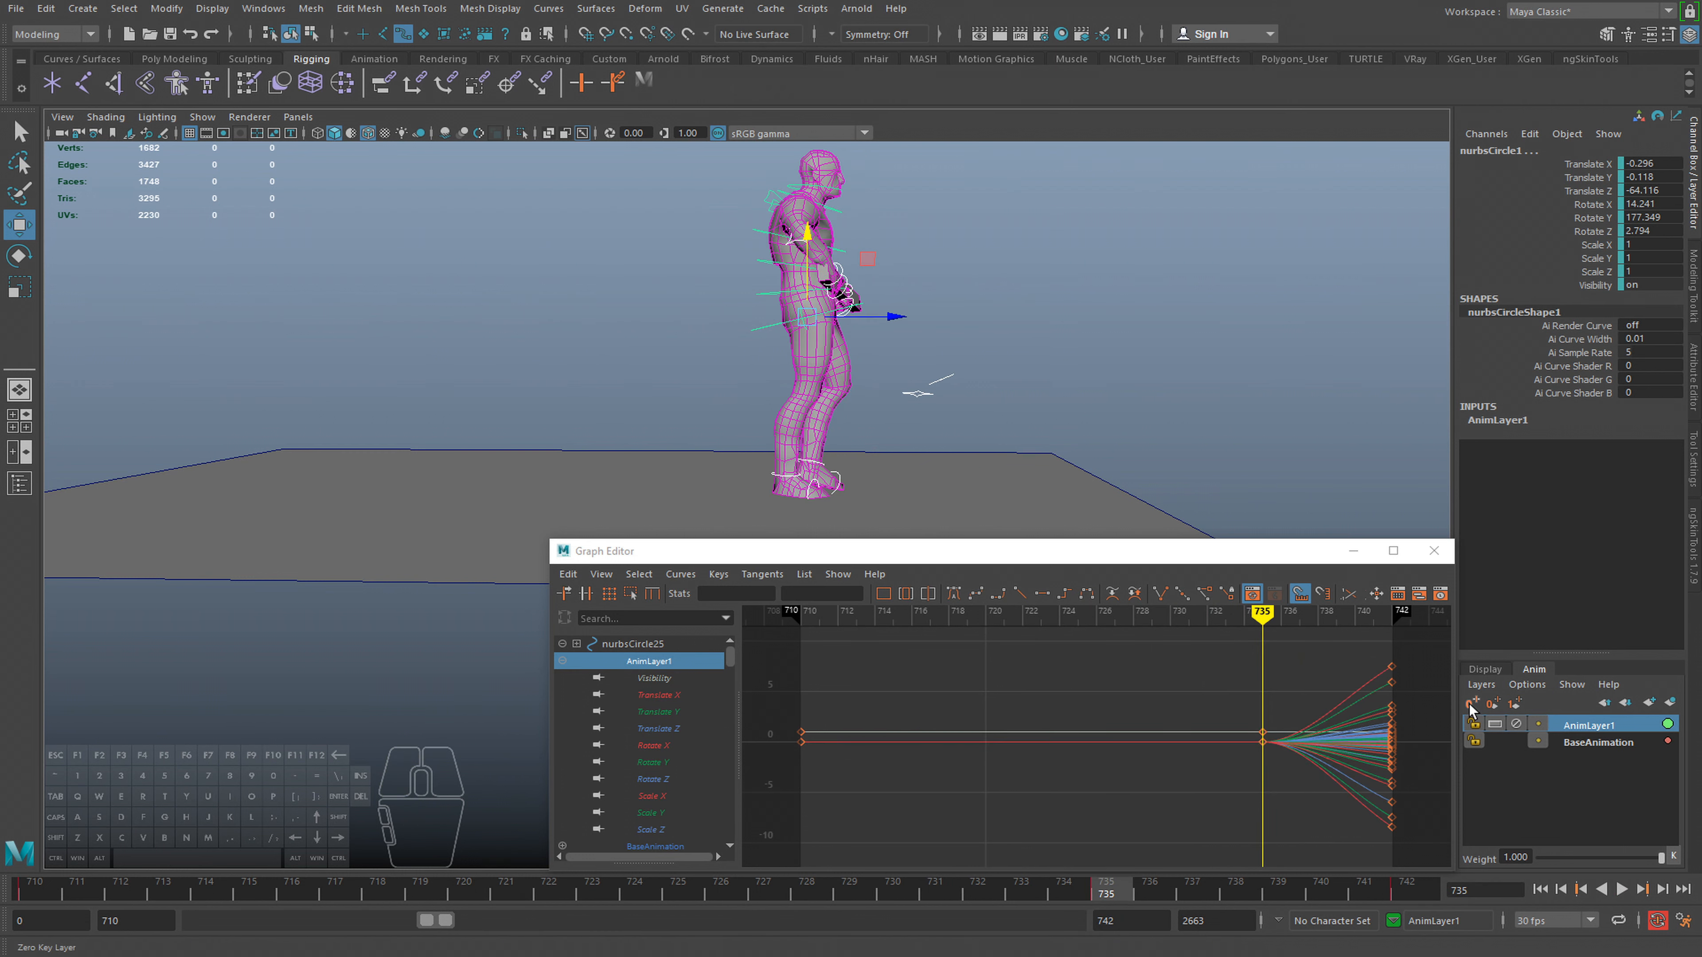
pyautogui.press('a')
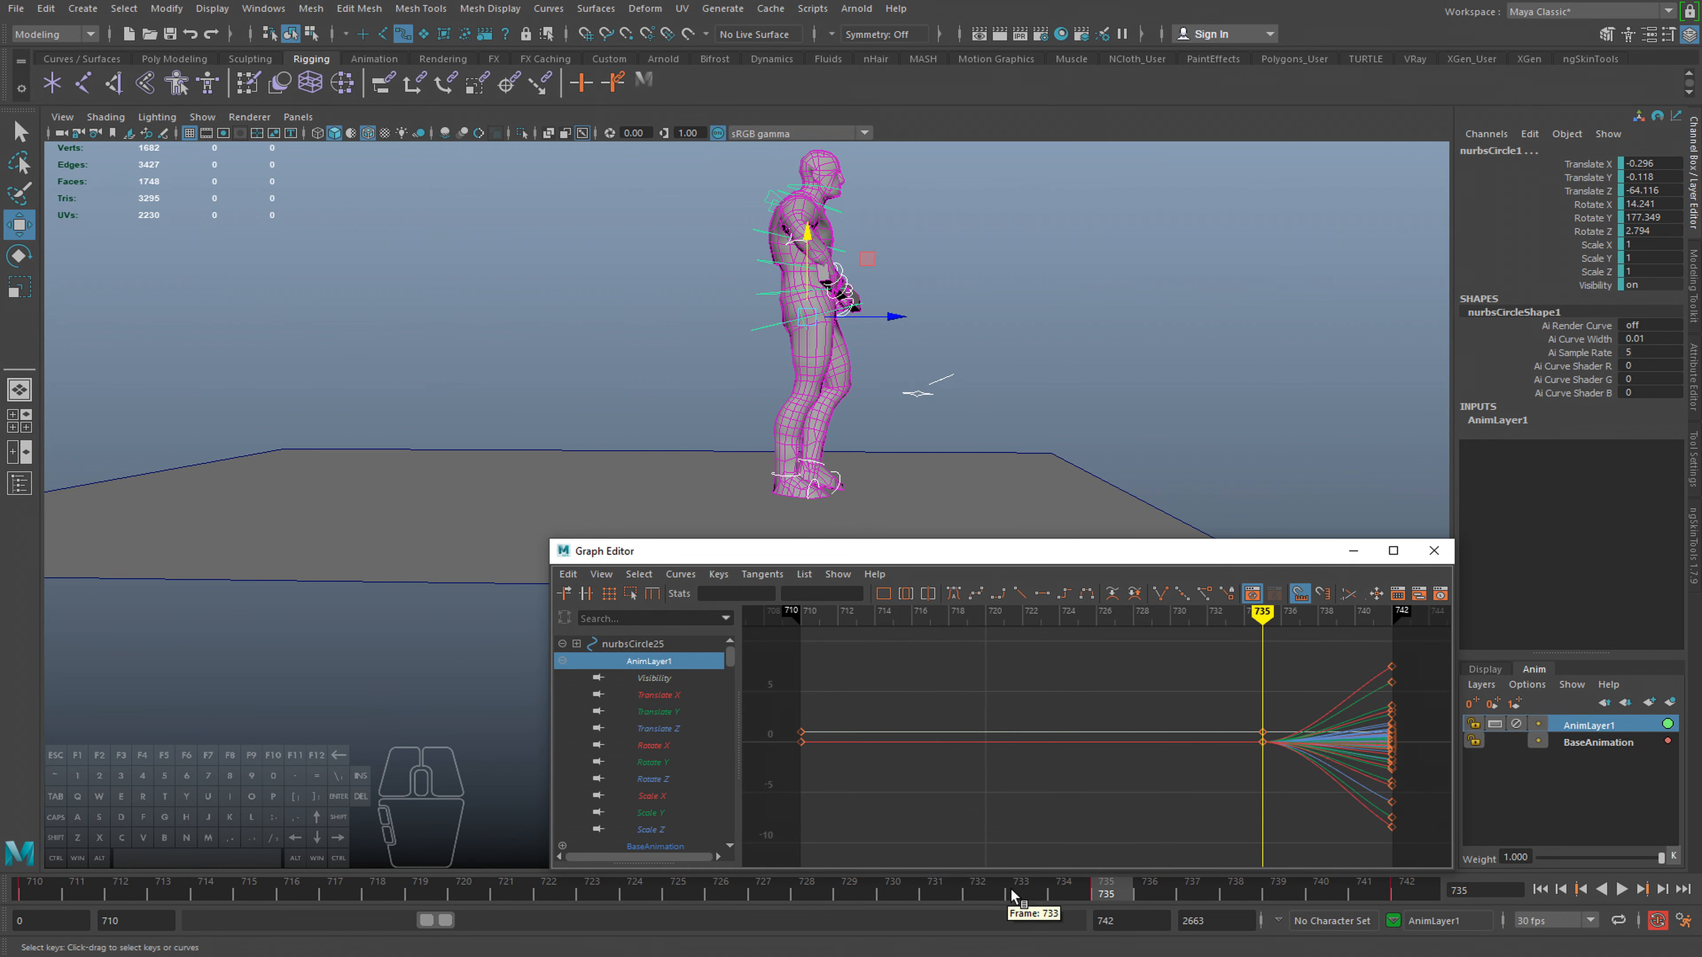
# Play and scrub the loop to check the pose blend between the zero key at frame 735 and frame 742
pyautogui.moveTo(1005, 892); pyautogui.dragTo(764, 886)
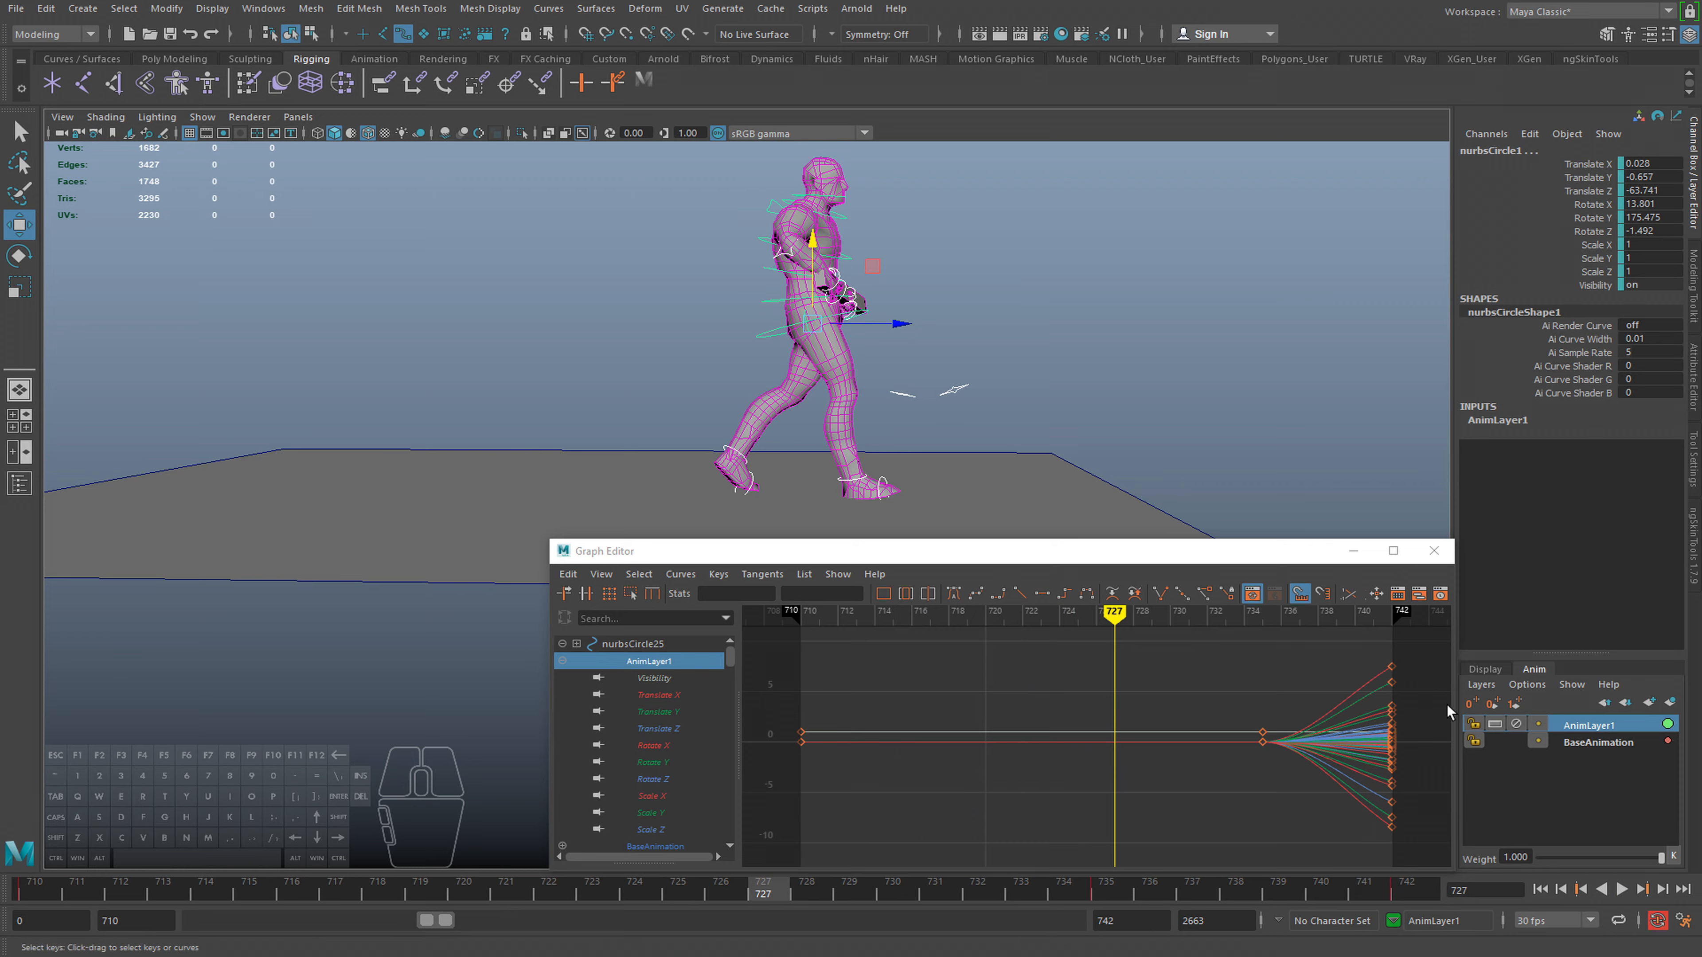
pyautogui.hotkey('alt', 'v')
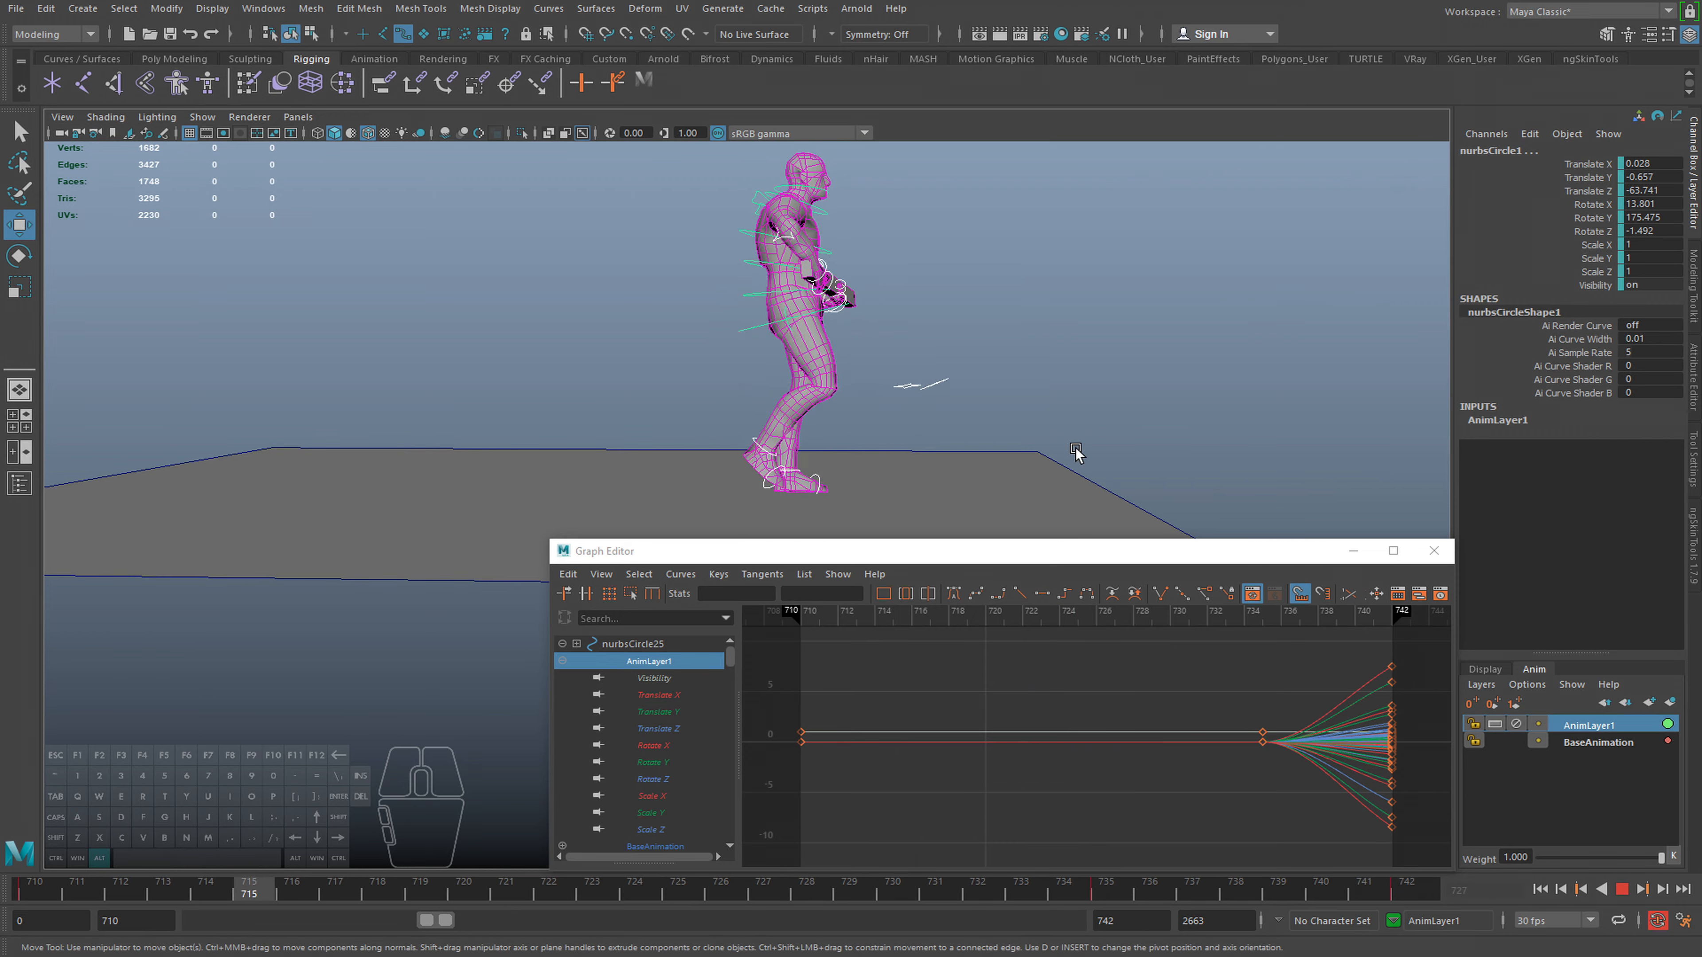
pyautogui.keyDown('alt'); pyautogui.moveTo(827, 385); pyautogui.dragTo(884, 385, button='right'); pyautogui.keyUp('alt')
pyautogui.keyDown('alt'); pyautogui.moveTo(885, 385); pyautogui.dragTo(857, 449, button='middle'); pyautogui.keyUp('alt')
pyautogui.keyDown('alt'); pyautogui.moveTo(844, 429); pyautogui.dragTo(883, 414, button='right'); pyautogui.keyUp('alt')
pyautogui.moveTo(828, 888); pyautogui.dragTo(1098, 901)
pyautogui.keyDown('alt'); pyautogui.moveTo(1048, 404); pyautogui.dragTo(1075, 303, button='middle'); pyautogui.keyUp('alt')
pyautogui.keyDown('alt'); pyautogui.moveTo(1058, 339); pyautogui.dragTo(1017, 354, button='right'); pyautogui.keyUp('alt')
pyautogui.hotkey('alt', 'v')
pyautogui.moveTo(1105, 898); pyautogui.dragTo(1199, 888)
pyautogui.scroll(2, 1055, 421)
pyautogui.hotkey('alt', 'v')
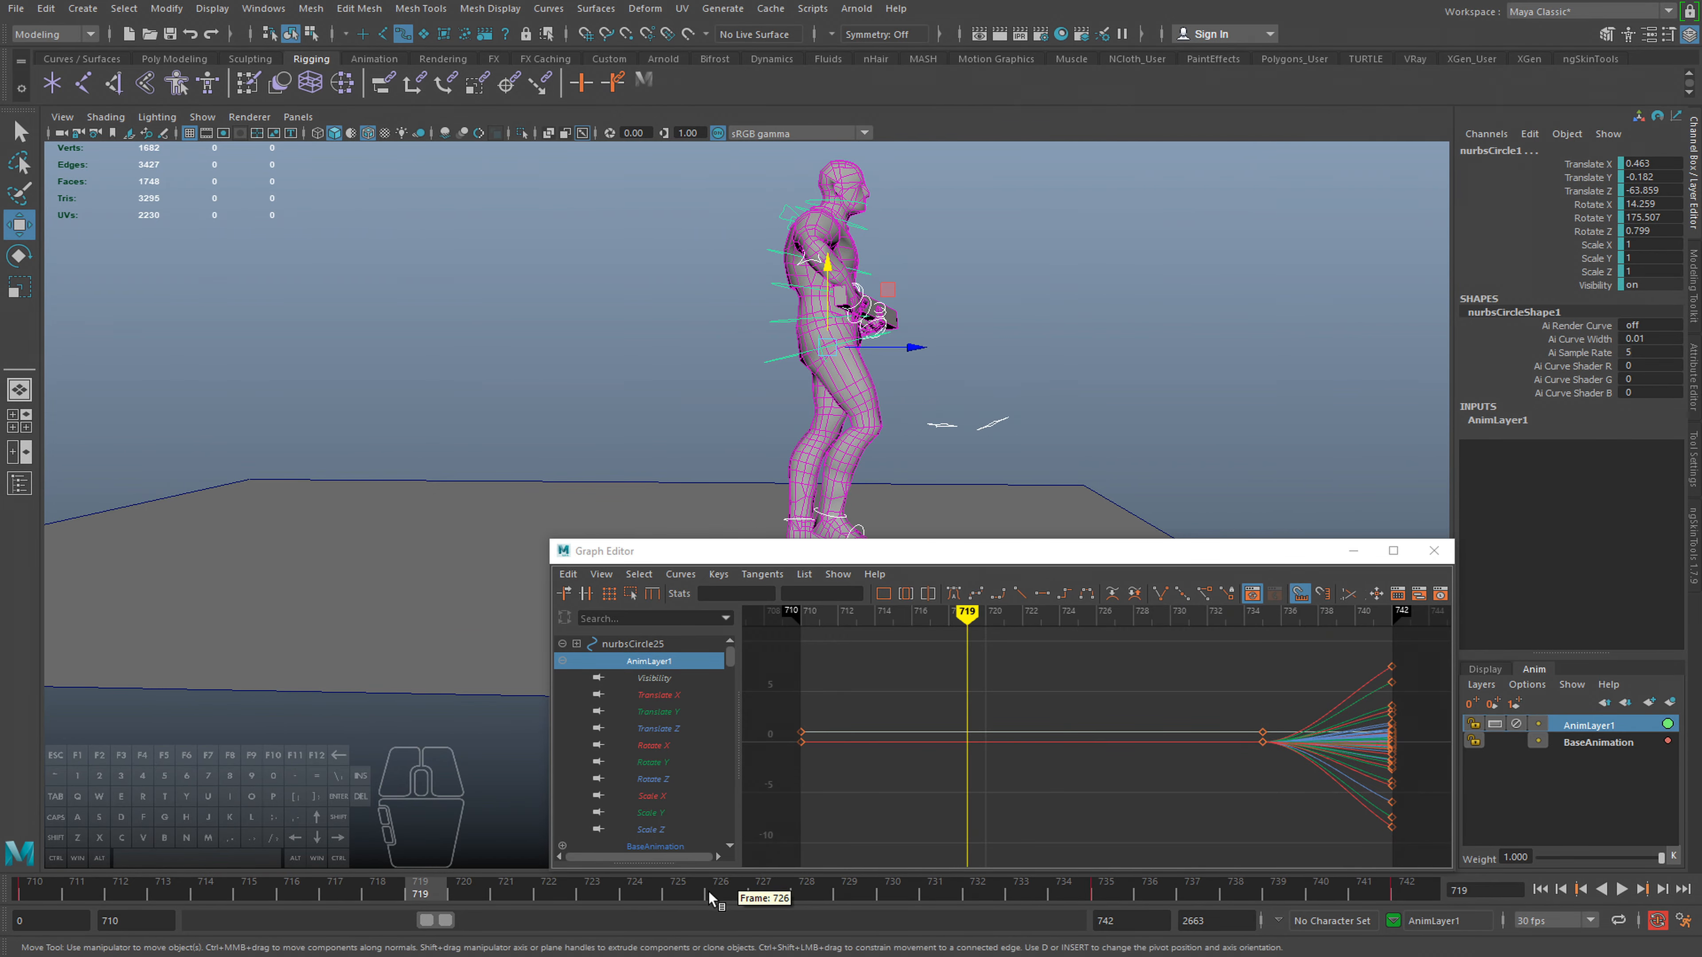
pyautogui.moveTo(697, 895); pyautogui.dragTo(1105, 897)
# Move the frame 735 keys two frames earlier to frame 733 and play the loop
pyautogui.moveTo(1219, 719); pyautogui.dragTo(1299, 779)
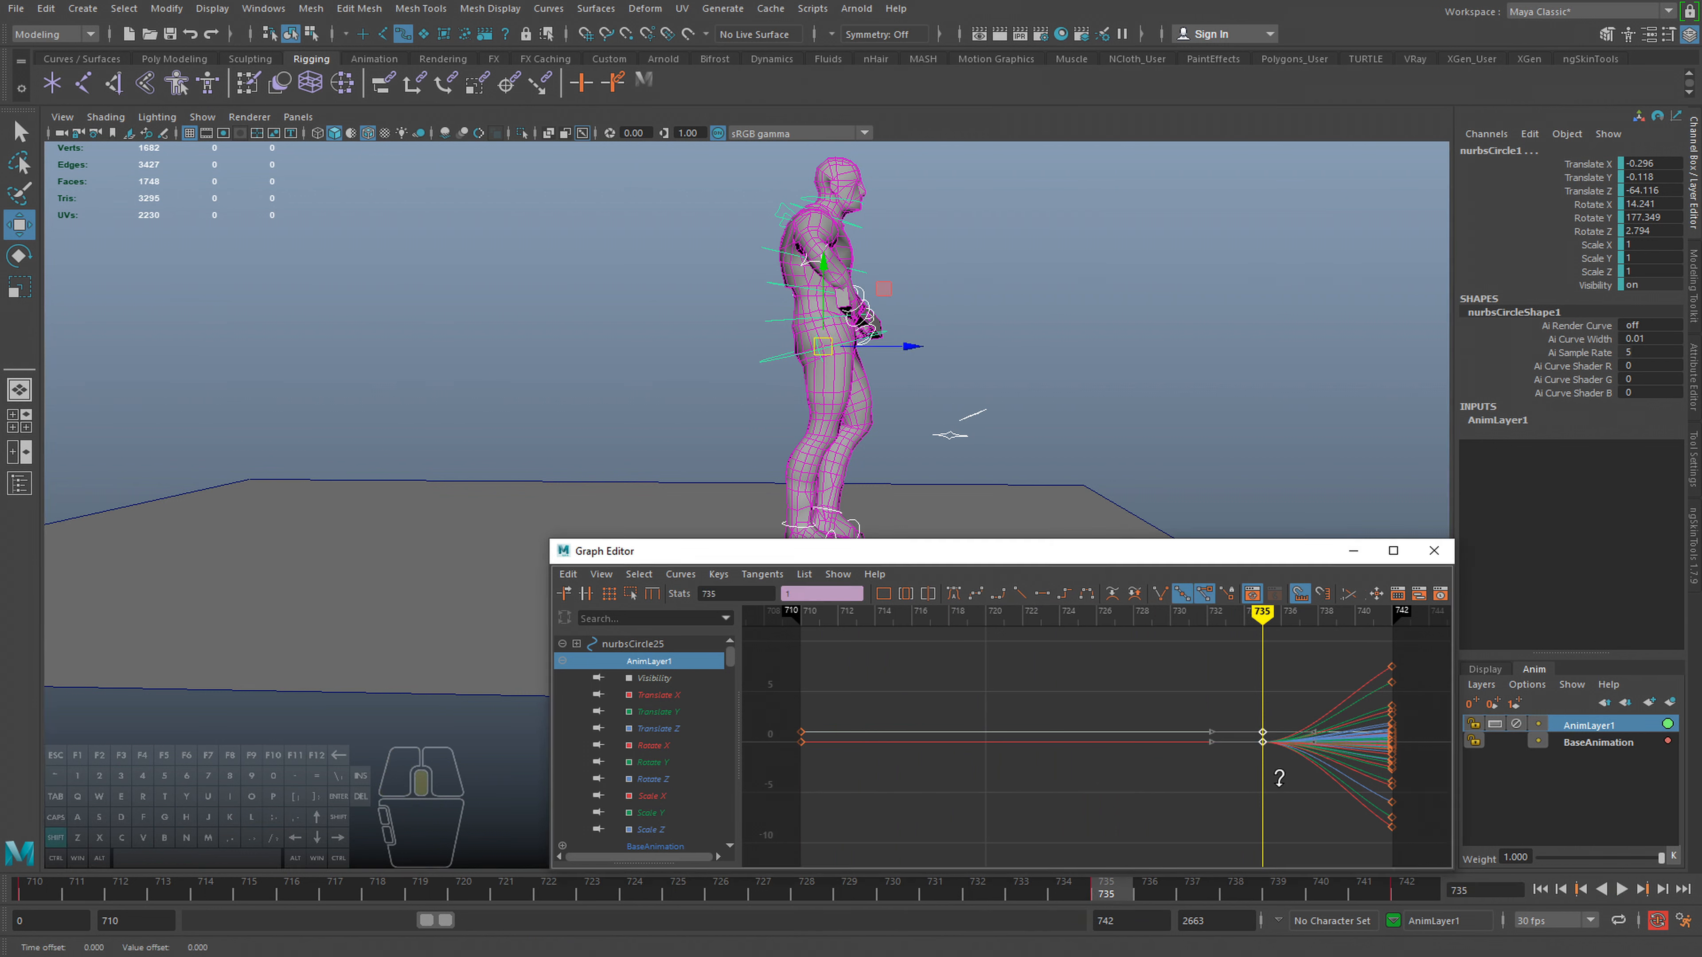
pyautogui.keyDown('shift'); pyautogui.moveTo(1268, 789); pyautogui.dragTo(1231, 788, button='middle'); pyautogui.keyUp('shift')
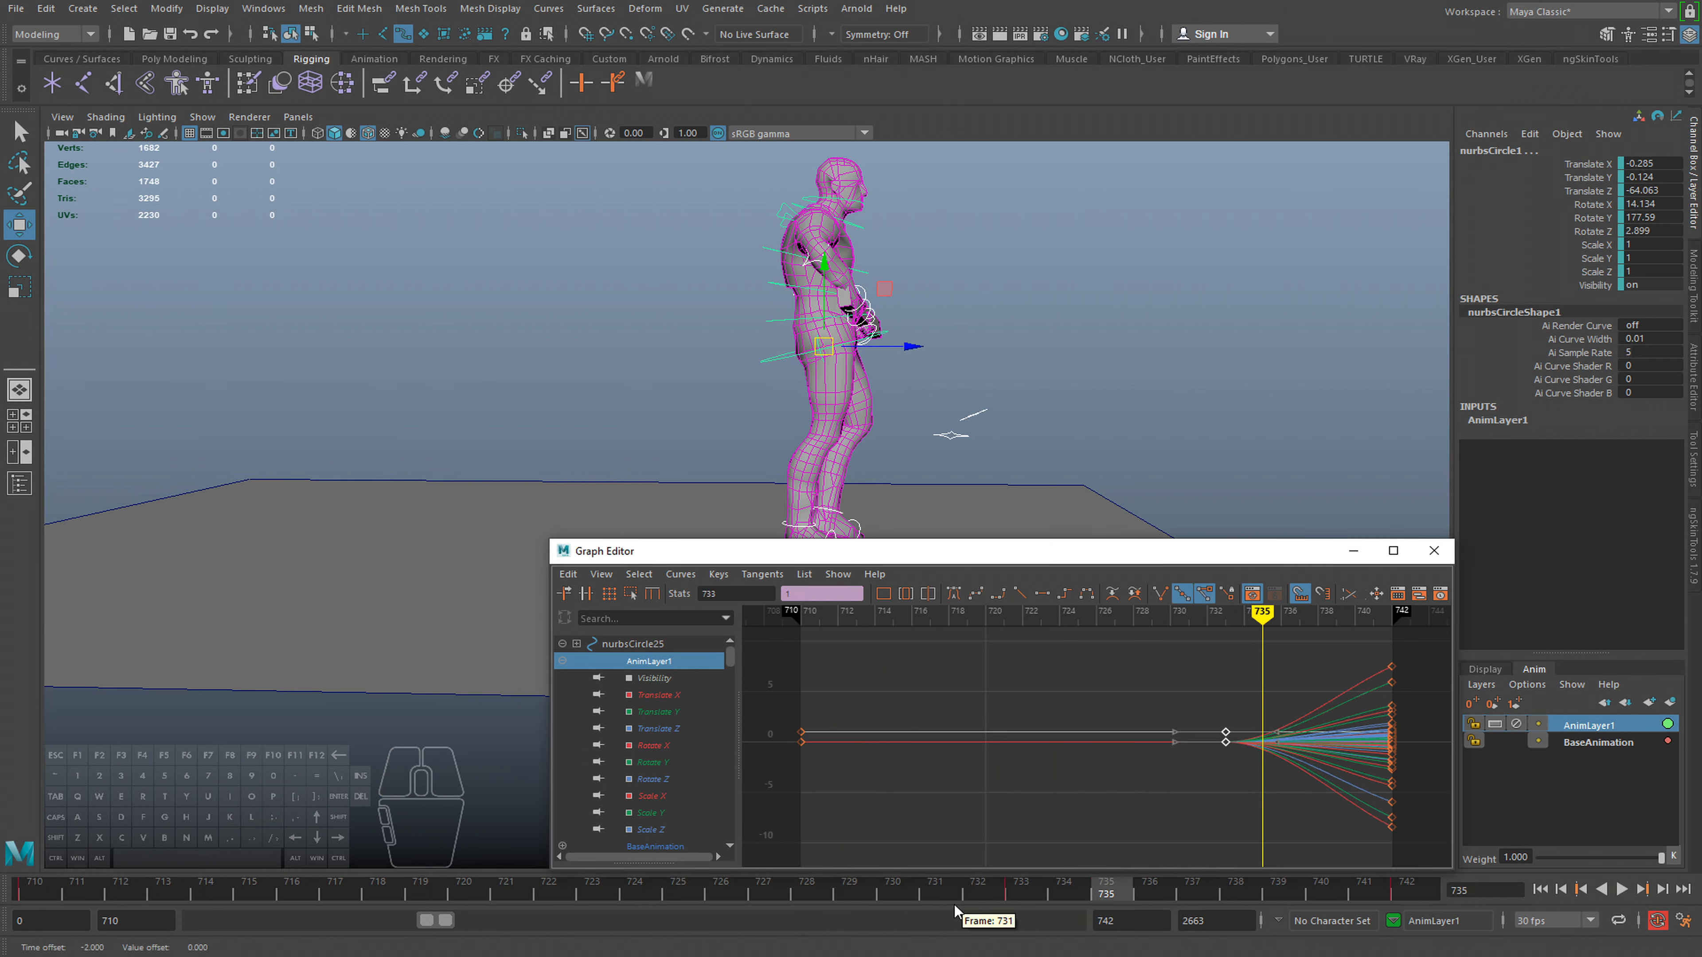
pyautogui.click(637, 875)
pyautogui.hotkey('alt', 'v')
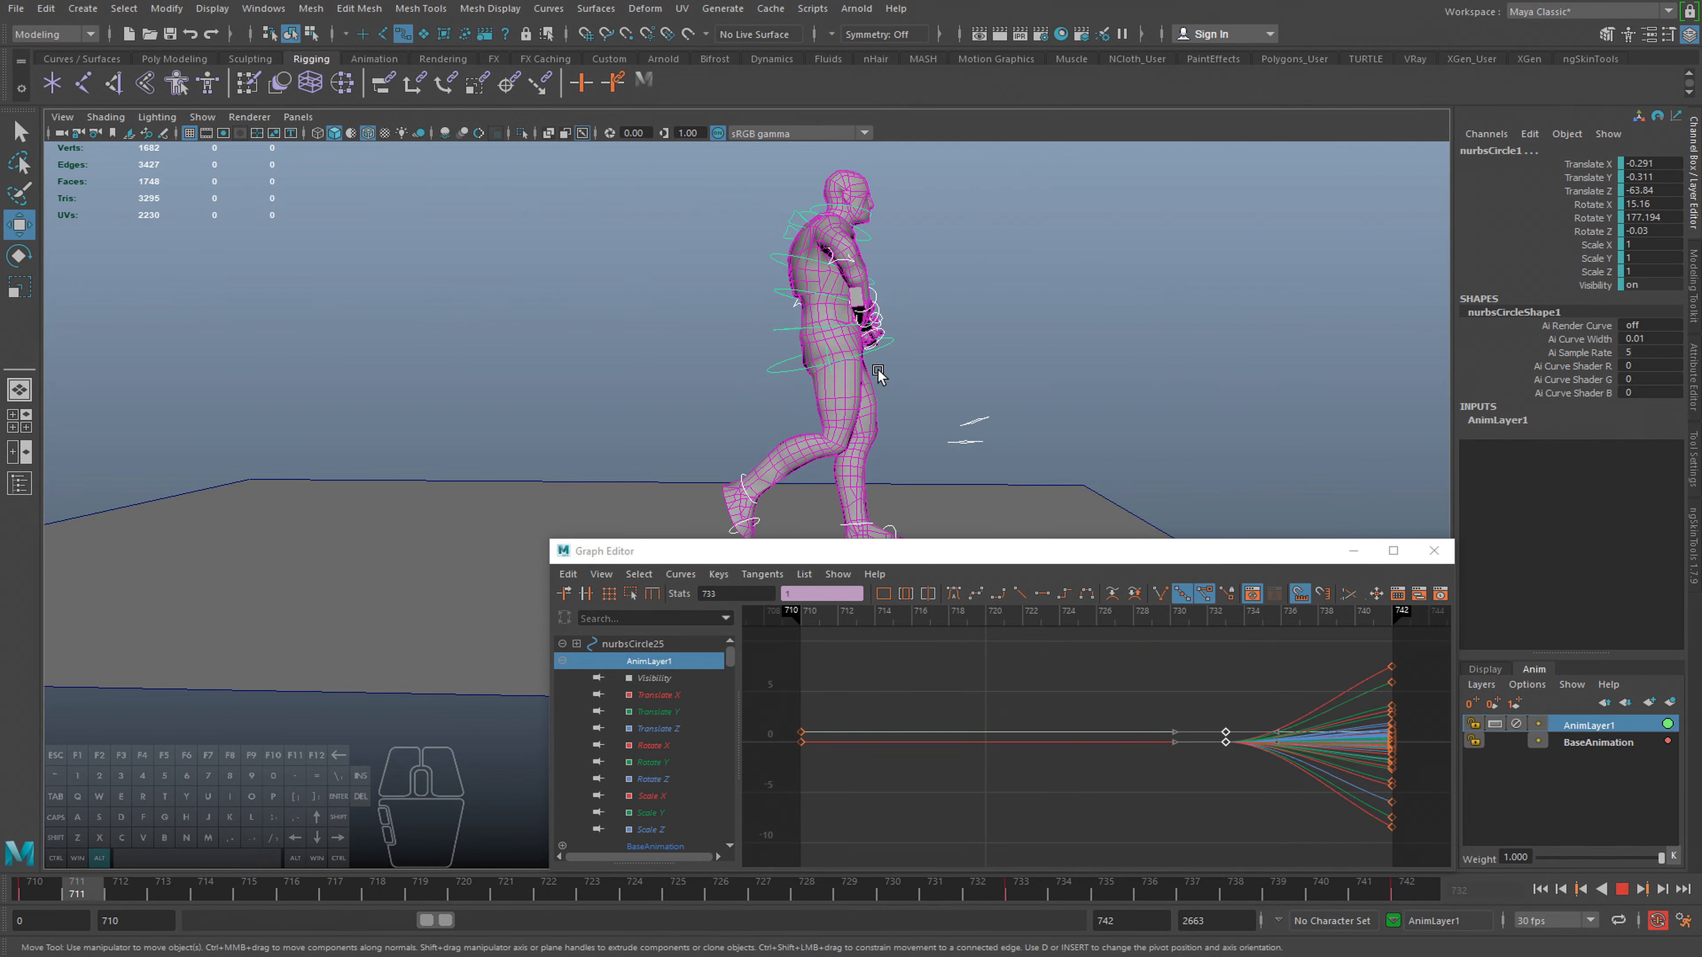
pyautogui.hotkey('alt', 'v')
# Select the hip, spine, neck and hand controls together and show their AnimLayer1 curves in the Graph Editor
pyautogui.press('q')
pyautogui.click(777, 362)
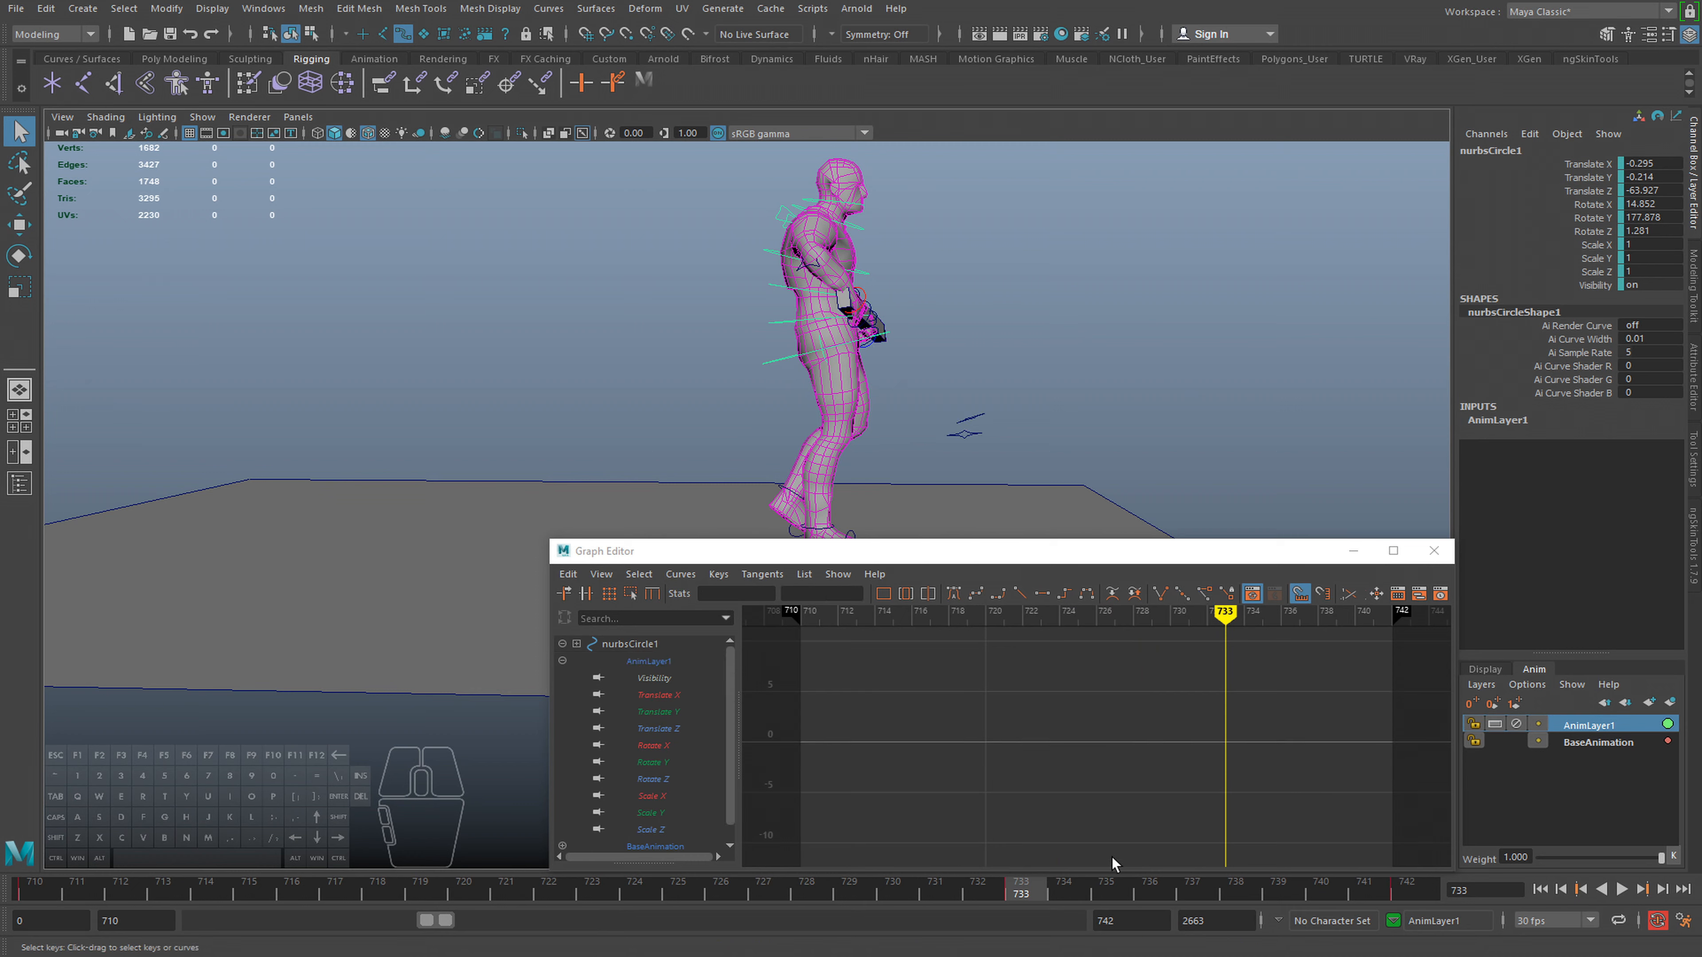
pyautogui.moveTo(1026, 891); pyautogui.dragTo(635, 871)
pyautogui.keyDown('alt'); pyautogui.moveTo(733, 371); pyautogui.dragTo(849, 426); pyautogui.keyUp('alt')
pyautogui.keyDown('alt'); pyautogui.moveTo(858, 342); pyautogui.dragTo(965, 335, button='right'); pyautogui.keyUp('alt')
pyautogui.keyDown('alt'); pyautogui.moveTo(965, 335); pyautogui.dragTo(834, 262); pyautogui.keyUp('alt')
pyautogui.keyDown('alt'); pyautogui.moveTo(835, 261); pyautogui.dragTo(834, 310, button='middle'); pyautogui.keyUp('alt')
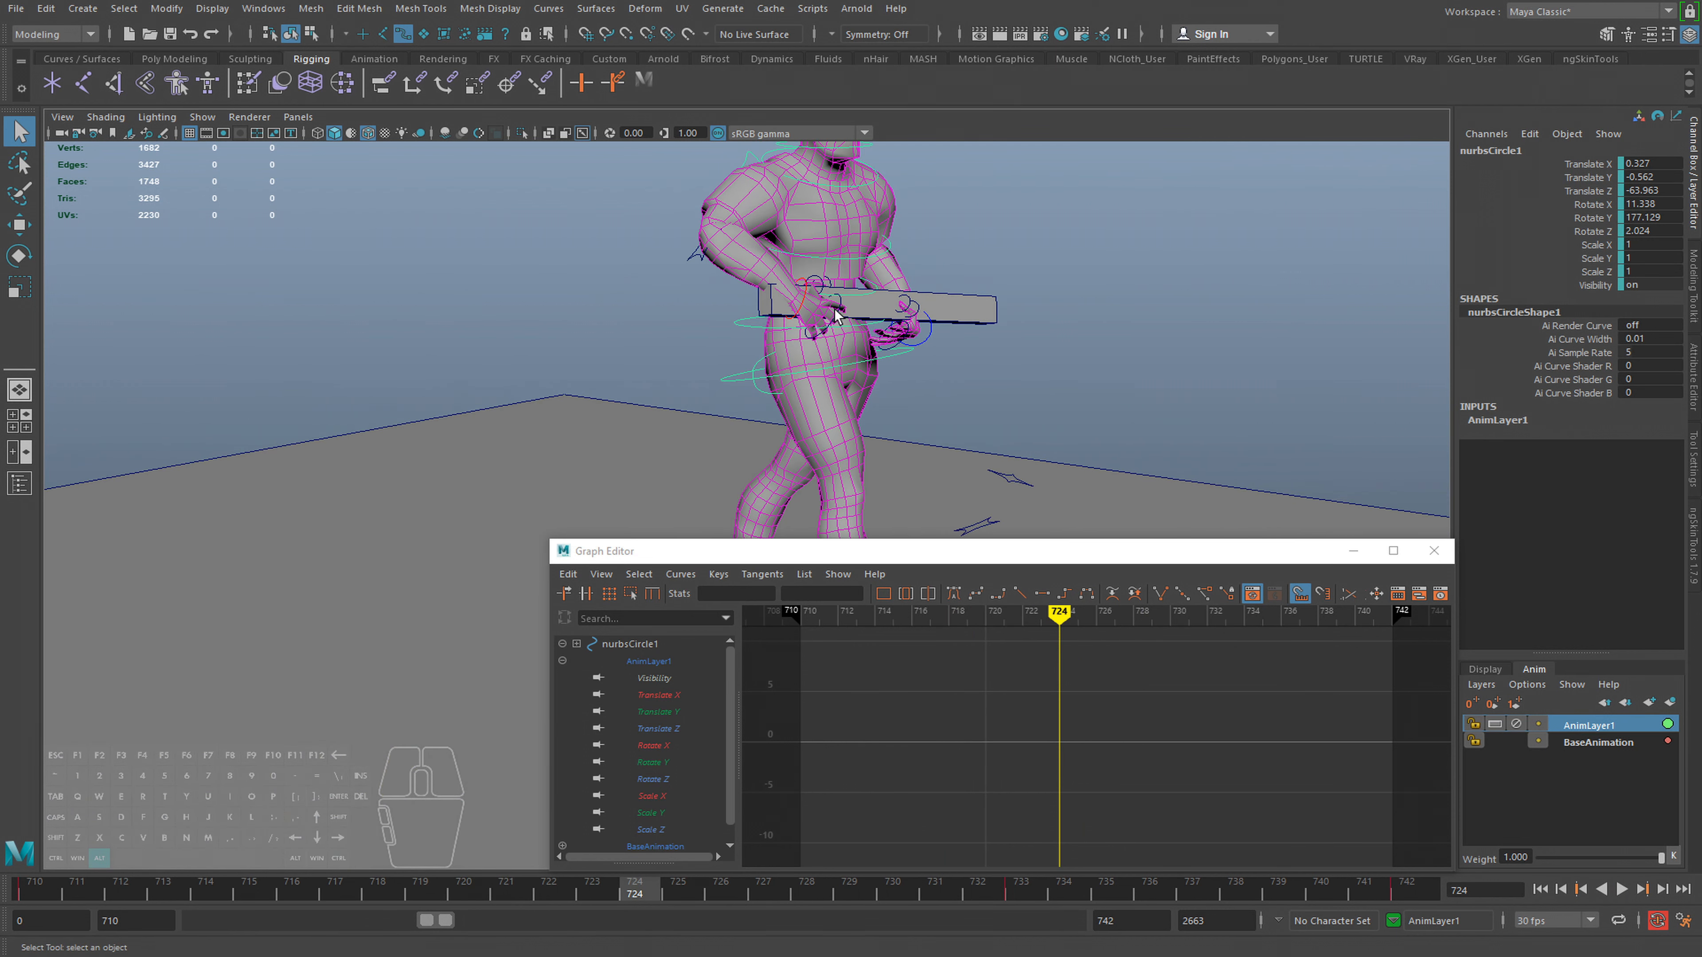
pyautogui.keyDown('shift'); pyautogui.click(808, 295); pyautogui.keyUp('shift')
pyautogui.keyDown('shift'); pyautogui.click(922, 340); pyautogui.keyUp('shift')
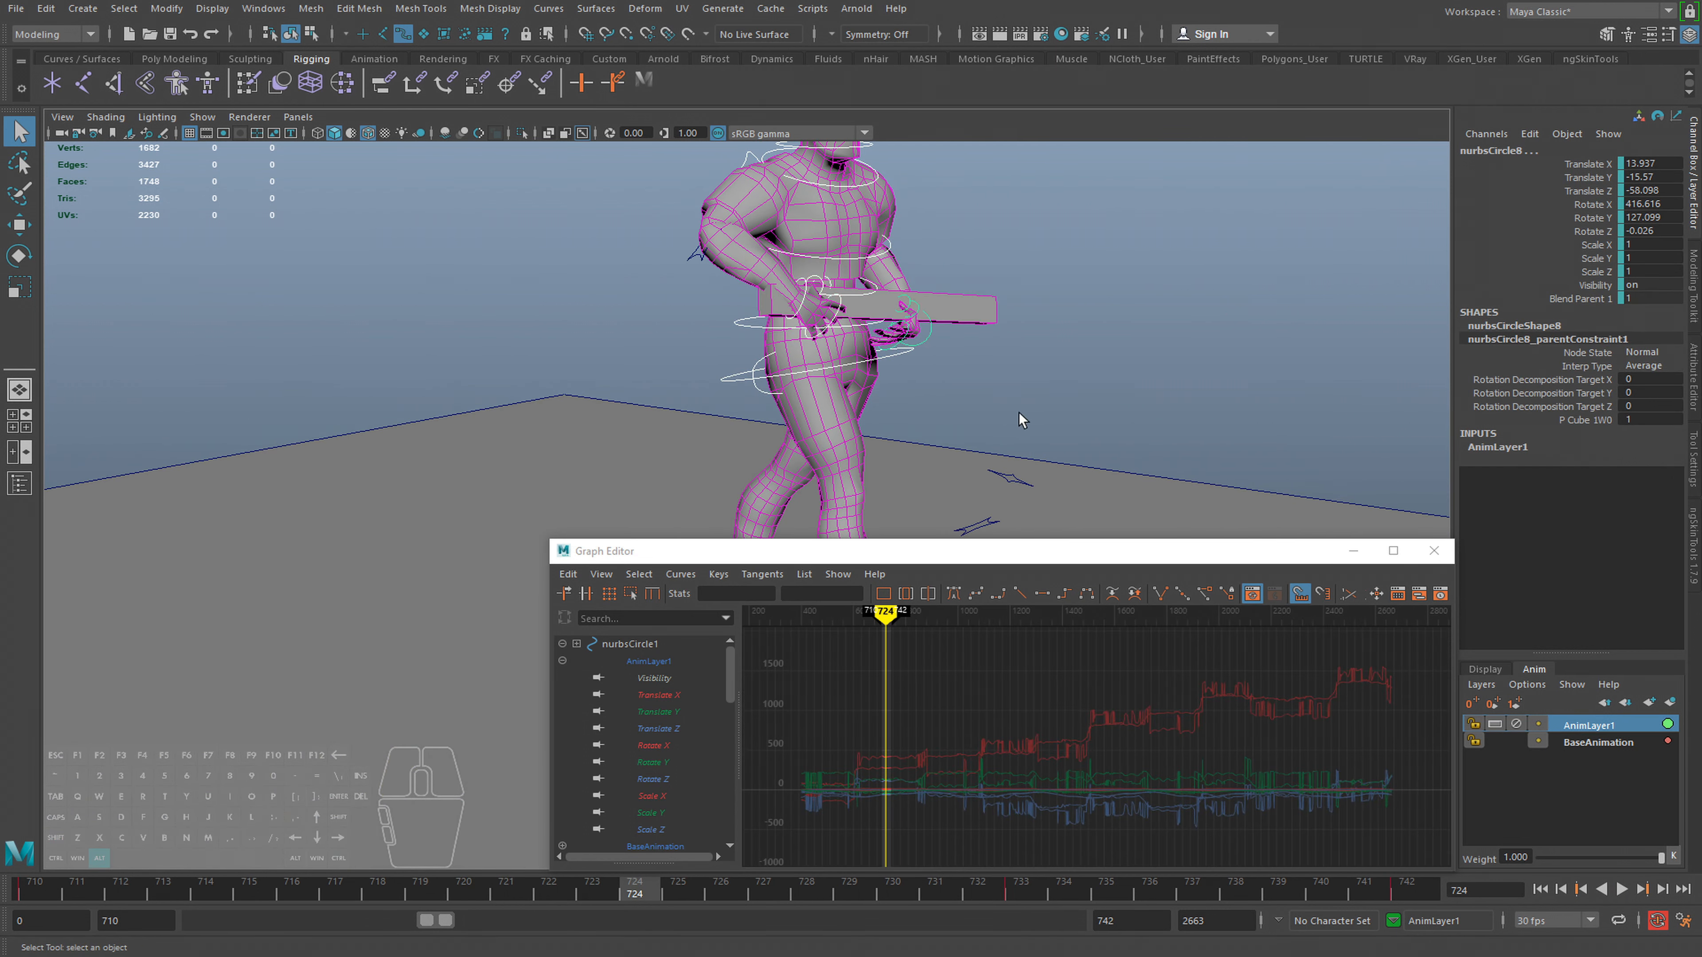
pyautogui.keyDown('alt'); pyautogui.moveTo(1017, 418); pyautogui.dragTo(1090, 540); pyautogui.keyUp('alt')
pyautogui.click(1604, 718)
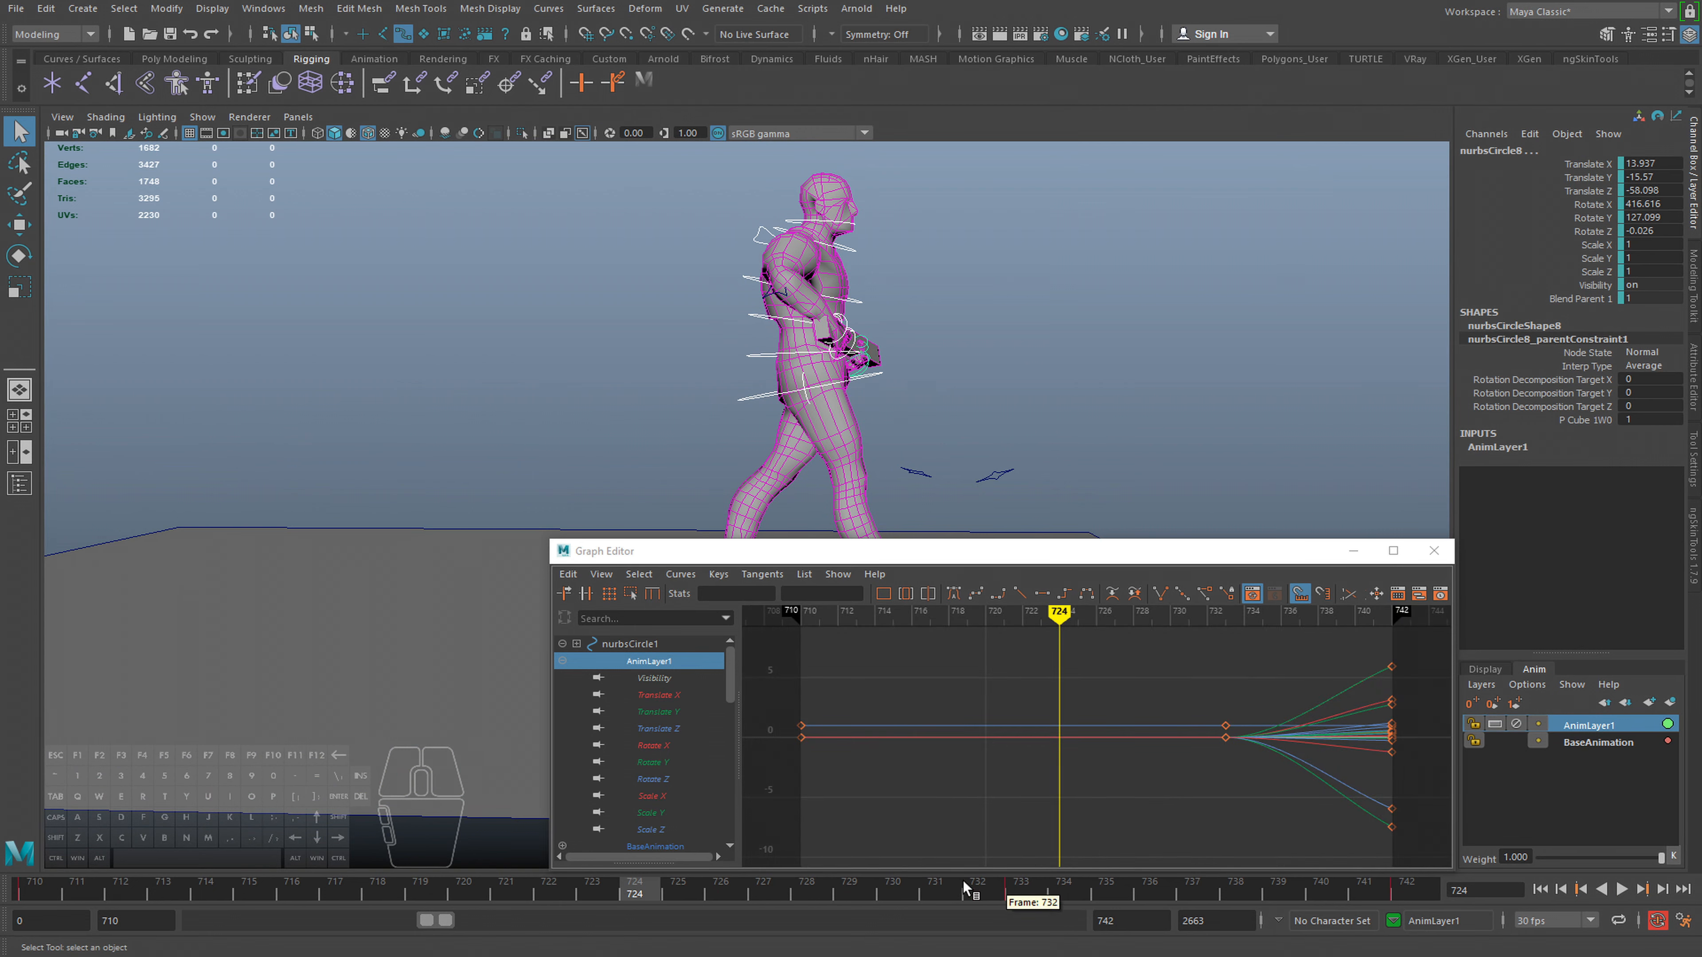
# Play and scrub the frames around 733 to examine the upper-body motion
pyautogui.click(1025, 891)
pyautogui.moveTo(1014, 367)
pyautogui.keyDown('alt'); pyautogui.mouseDown()
pyautogui.moveTo(1143, 356)
pyautogui.moveTo(1018, 362)
pyautogui.mouseUp(); pyautogui.keyUp('alt')
pyautogui.moveTo(1092, 898); pyautogui.dragTo(1234, 897)
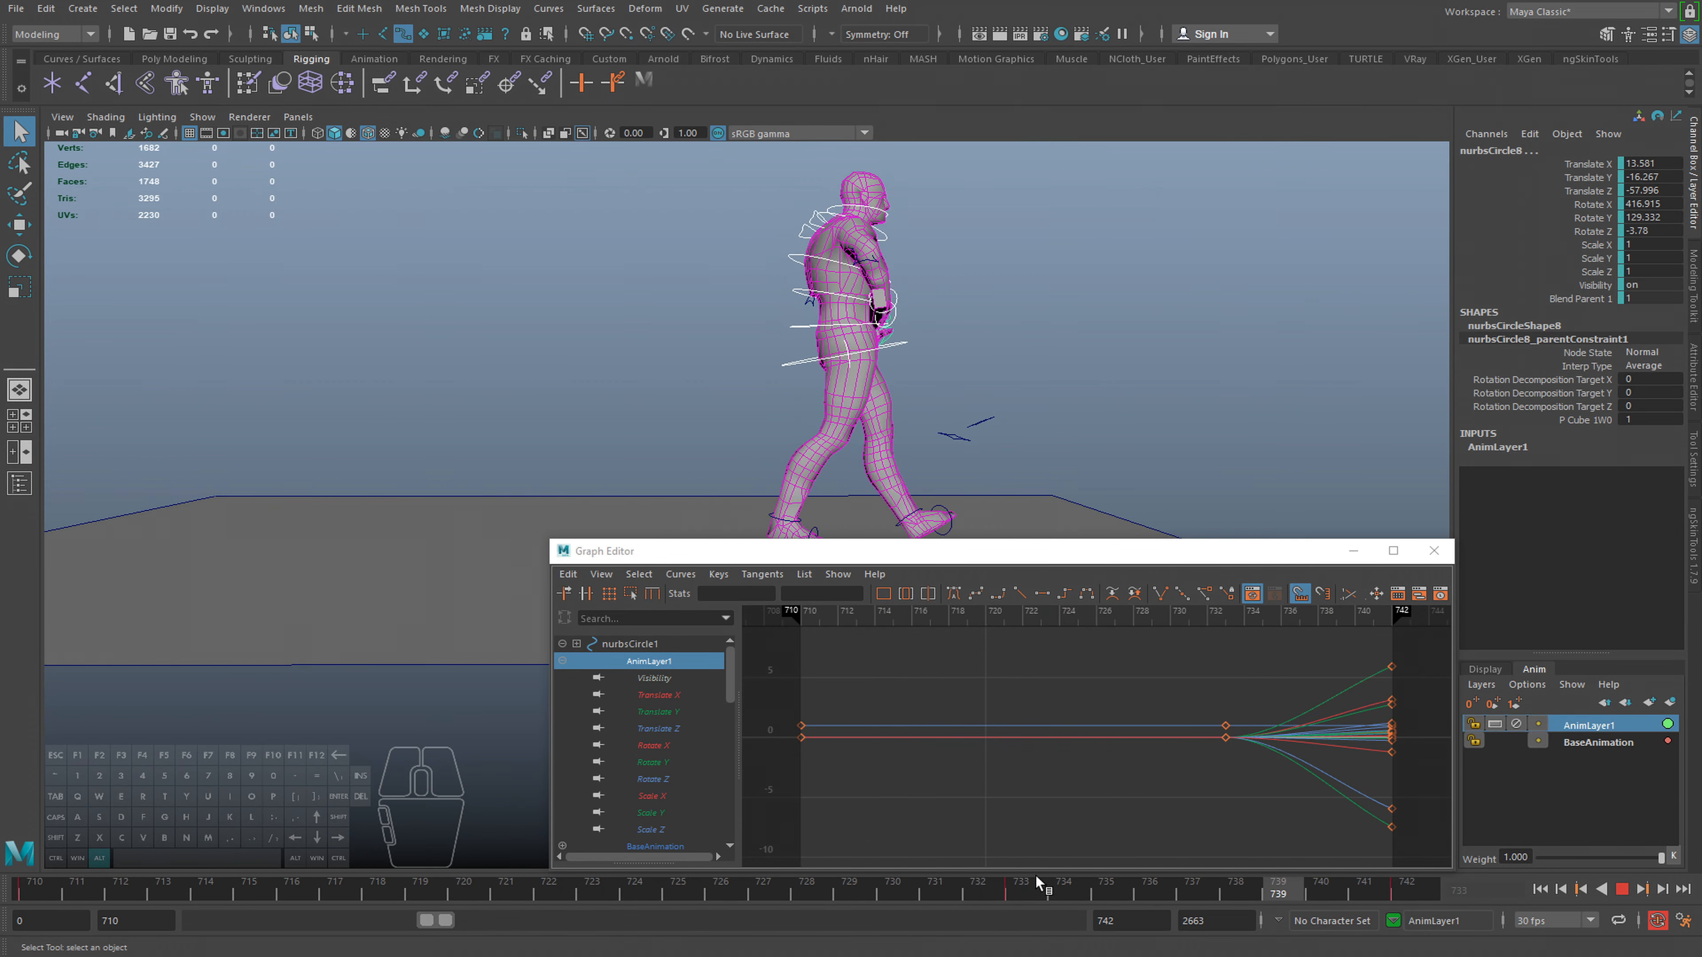
pyautogui.click(987, 894)
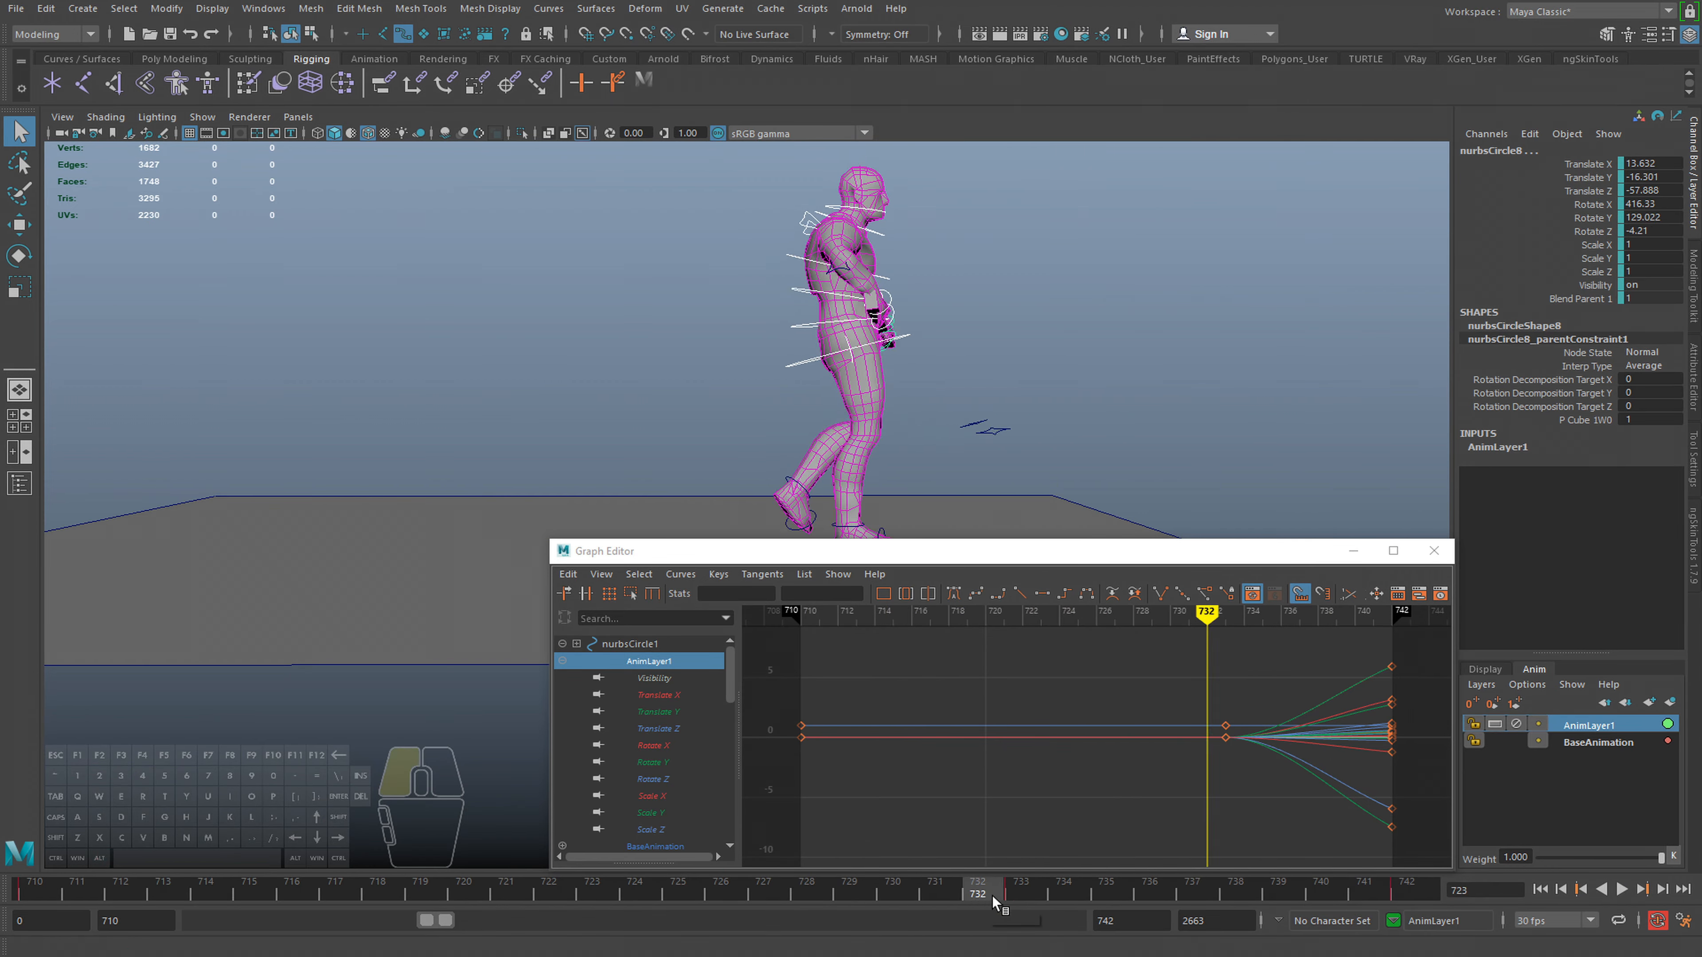
# Shift the selected upper-body controls slightly forward at frame 733
pyautogui.moveTo(1025, 893); pyautogui.dragTo(1149, 896)
pyautogui.moveTo(1007, 890); pyautogui.dragTo(1020, 893)
pyautogui.press('w')
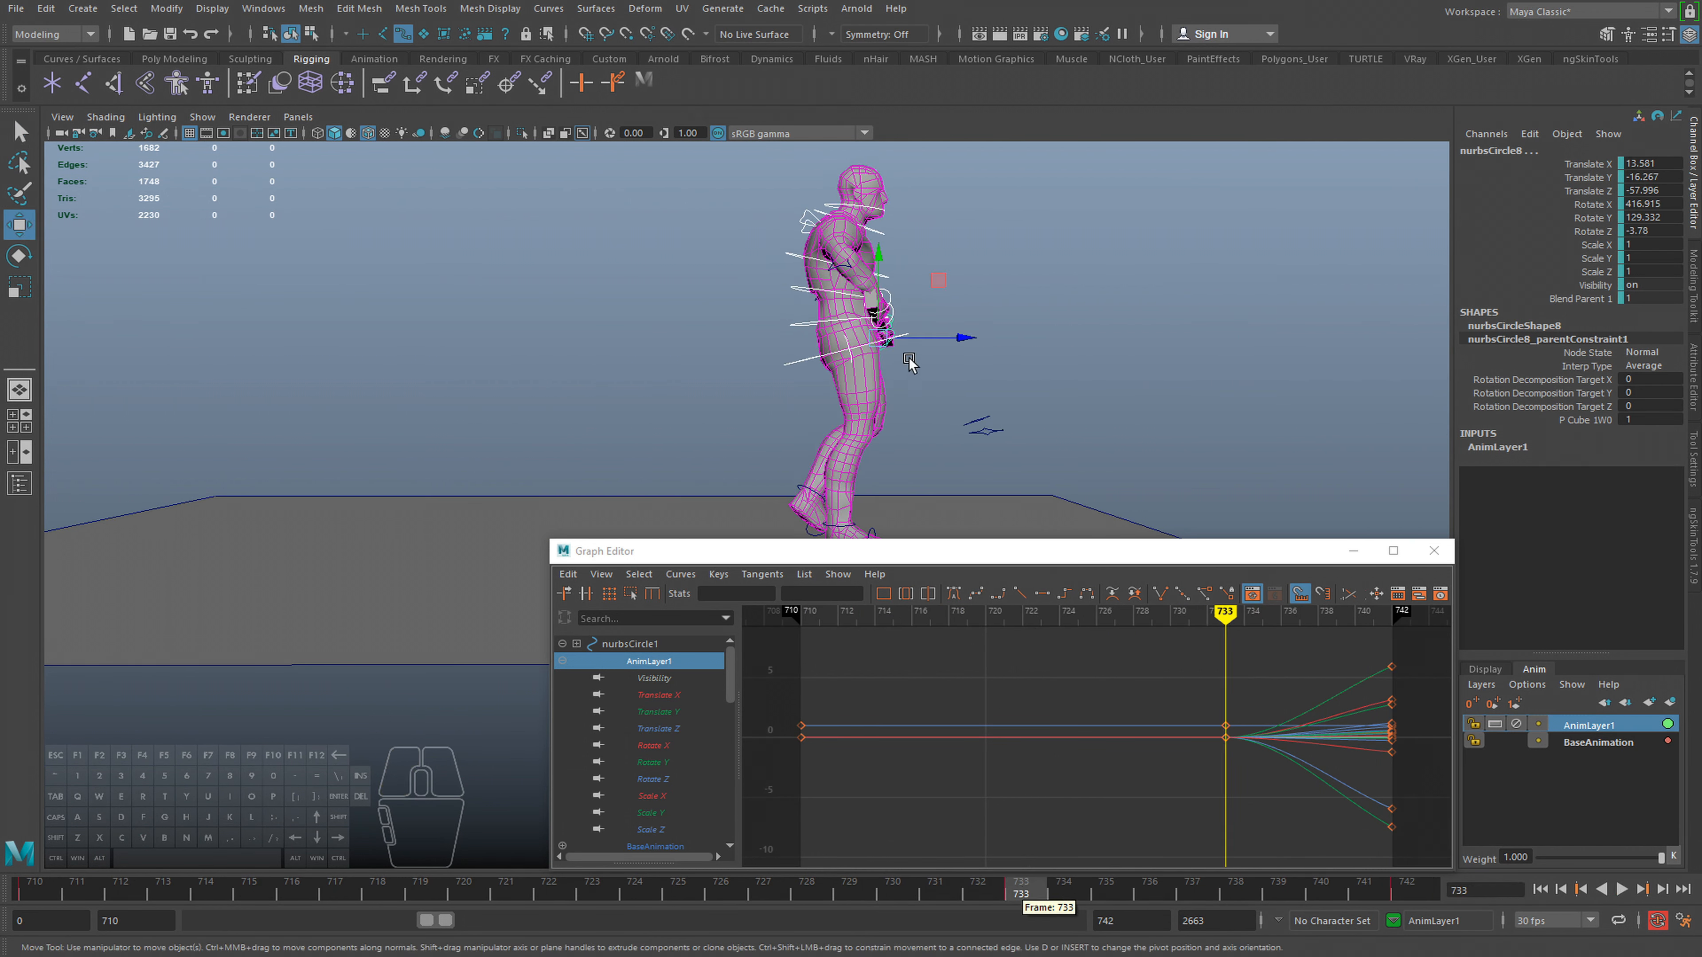
pyautogui.moveTo(955, 340); pyautogui.dragTo(959, 340)
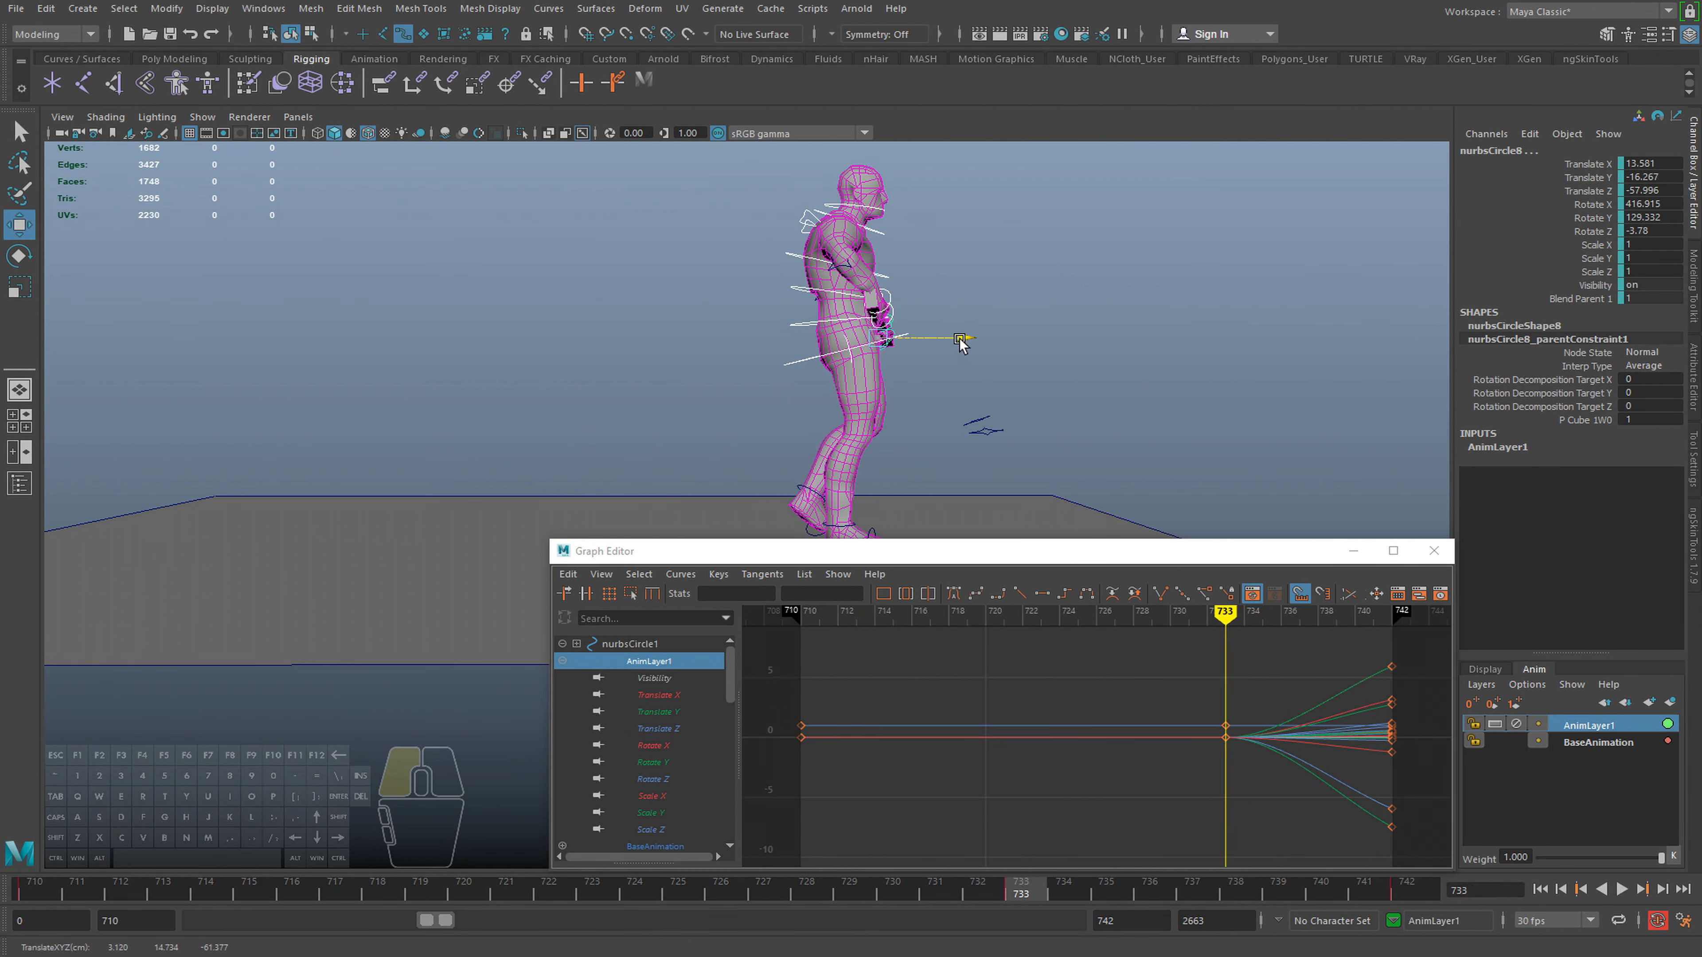
pyautogui.keyDown('alt'); pyautogui.moveTo(883, 416); pyautogui.dragTo(893, 400); pyautogui.keyUp('alt')
pyautogui.keyDown('alt'); pyautogui.scroll(-2, 848, 307); pyautogui.keyUp('alt')
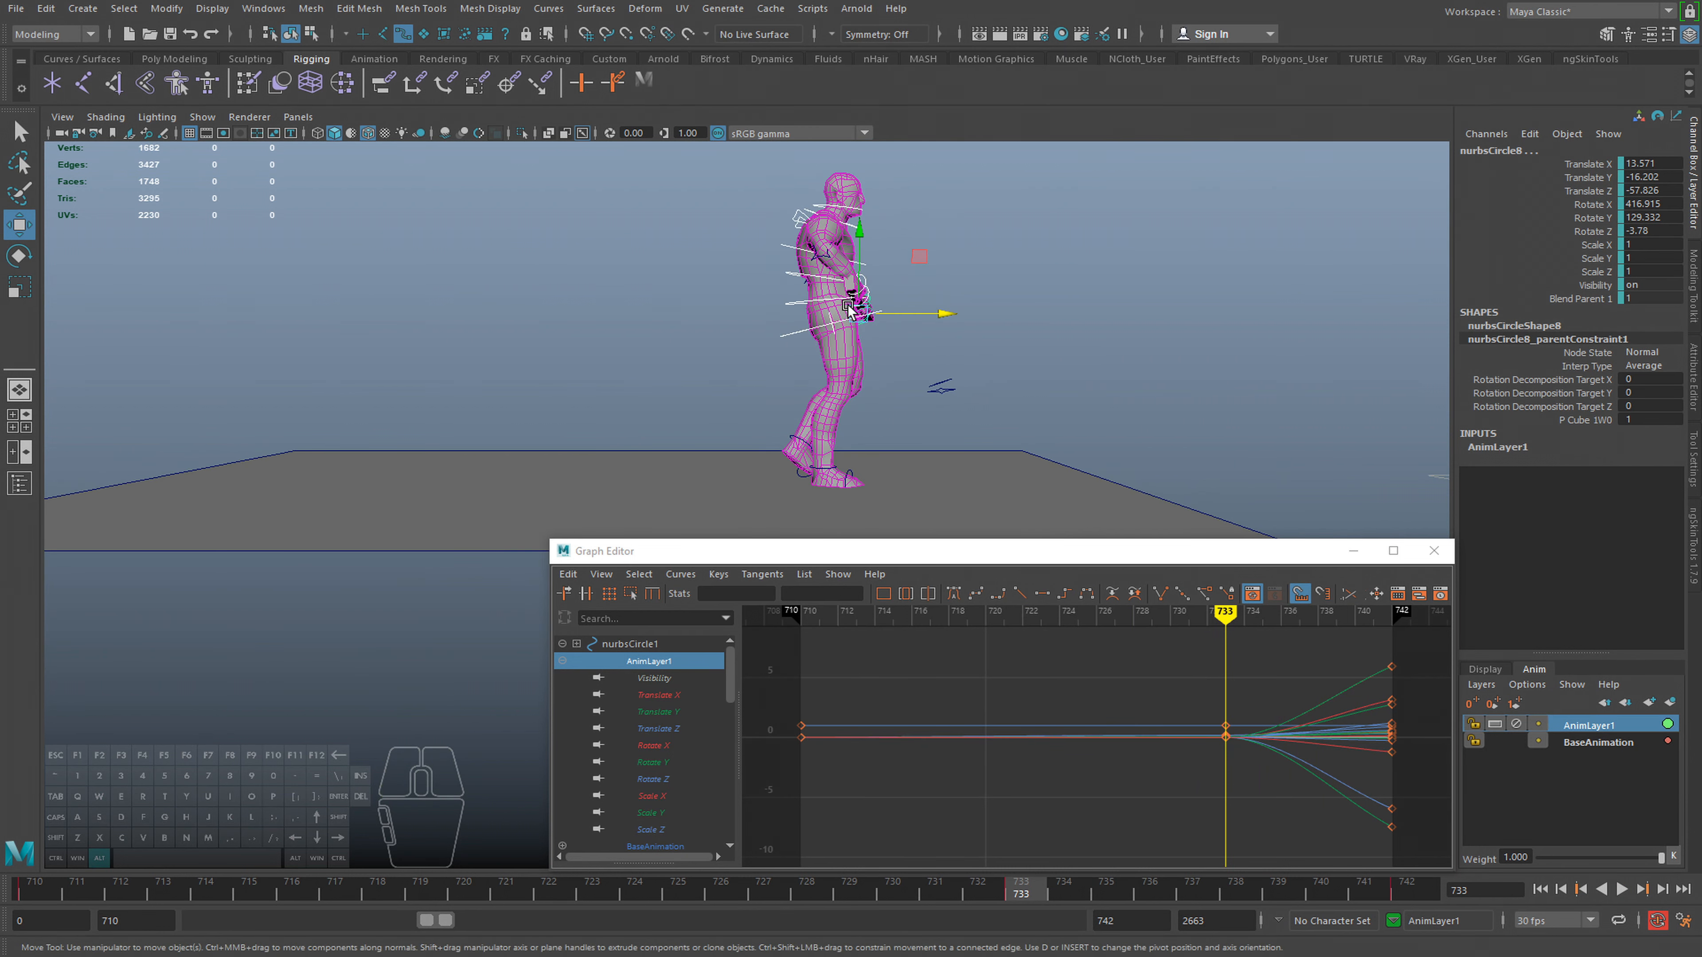
pyautogui.keyDown('alt'); pyautogui.scroll(2, 847, 306); pyautogui.keyUp('alt')
# Select the objects in AnimLayer1 without the leg controls and delete their layer keys at frame 733
pyautogui.rightClick(1582, 725)
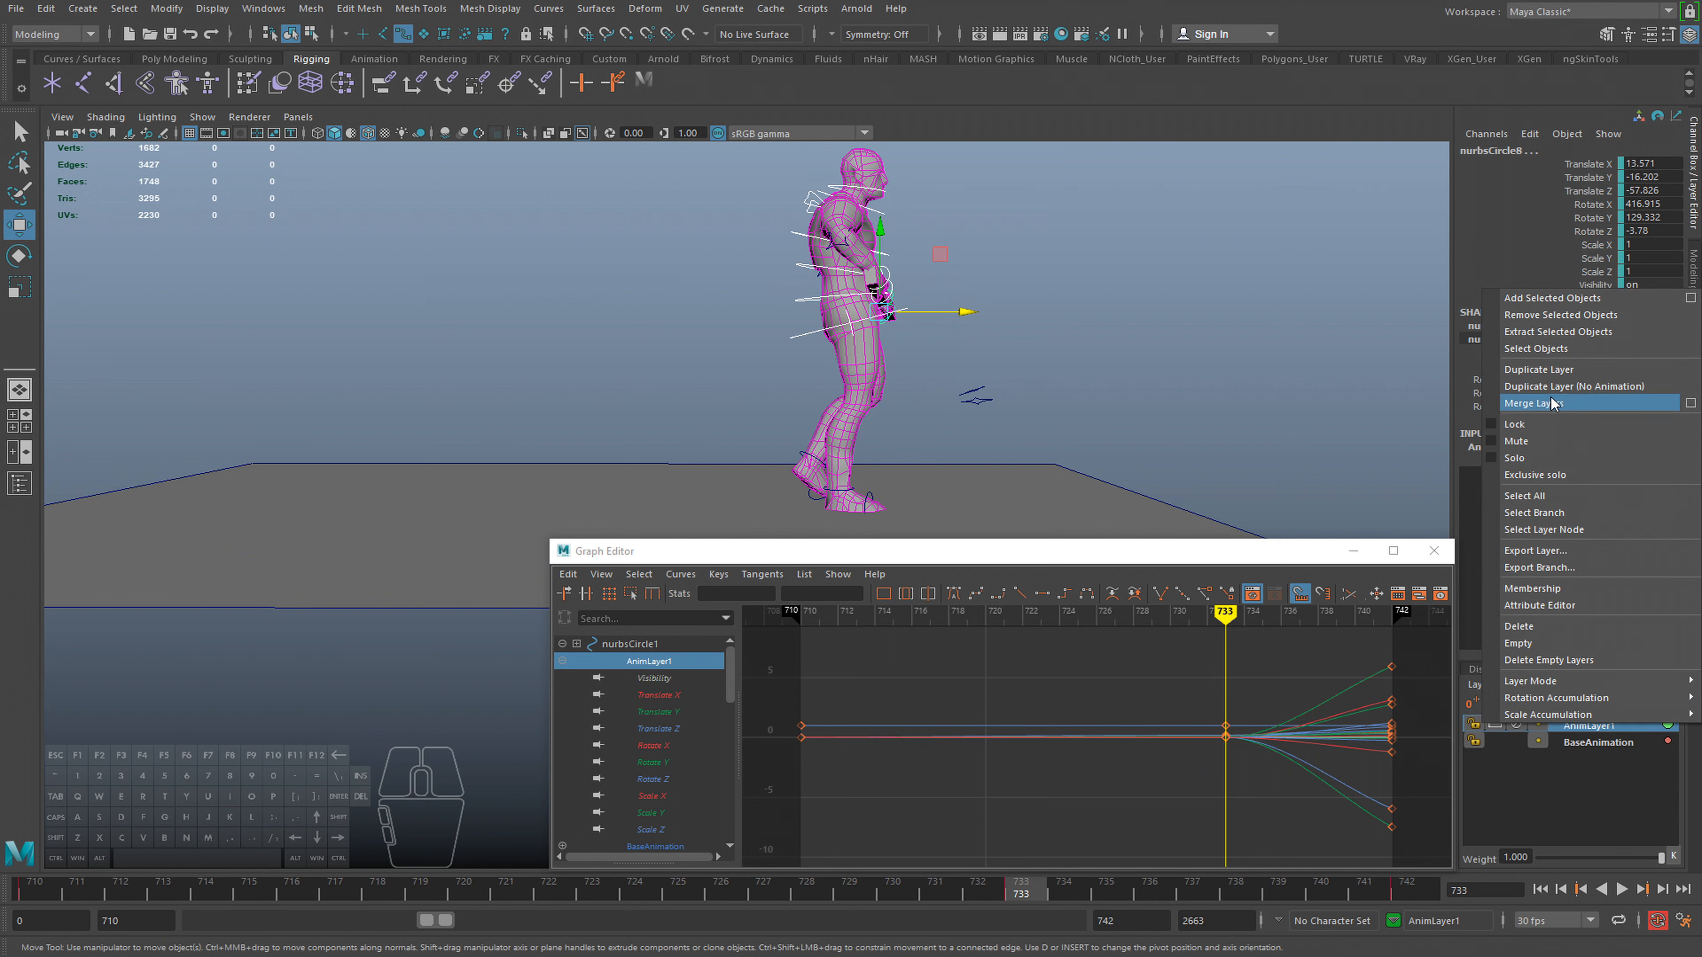
pyautogui.click(1544, 351)
pyautogui.keyDown('alt'); pyautogui.moveTo(932, 370); pyautogui.dragTo(910, 312, button='middle'); pyautogui.keyUp('alt')
pyautogui.keyDown('alt'); pyautogui.moveTo(909, 312); pyautogui.dragTo(764, 382); pyautogui.keyUp('alt')
pyautogui.keyDown('ctrl'); pyautogui.moveTo(1006, 335); pyautogui.dragTo(1139, 504); pyautogui.keyUp('ctrl')
pyautogui.scroll(-2, 1011, 384)
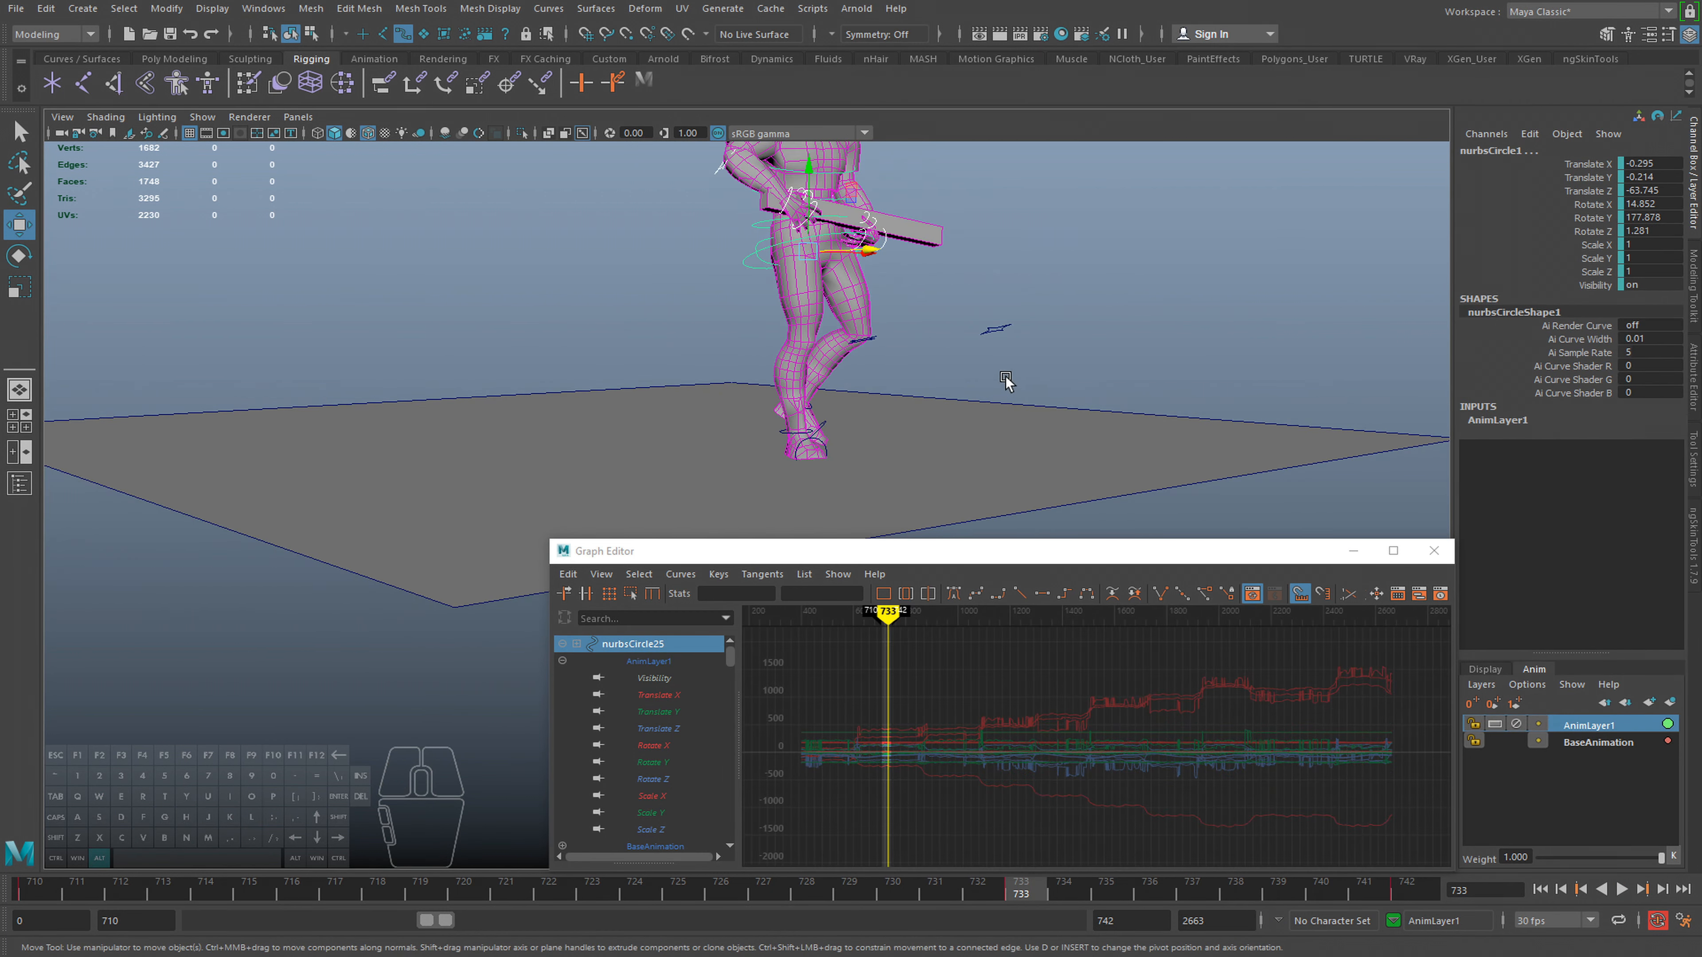
pyautogui.keyDown('alt'); pyautogui.moveTo(1010, 384); pyautogui.dragTo(1010, 471, button='middle'); pyautogui.keyUp('alt')
pyautogui.keyDown('alt'); pyautogui.moveTo(1010, 471); pyautogui.dragTo(1056, 471); pyautogui.keyUp('alt')
pyautogui.click(1593, 724)
pyautogui.press('a')
pyautogui.moveTo(1120, 675); pyautogui.dragTo(1285, 826)
pyautogui.press('Delete')
# Clear the selection and play the loop in side view to check the walk motion
pyautogui.keyDown('alt'); pyautogui.moveTo(902, 381); pyautogui.dragTo(938, 367); pyautogui.keyUp('alt')
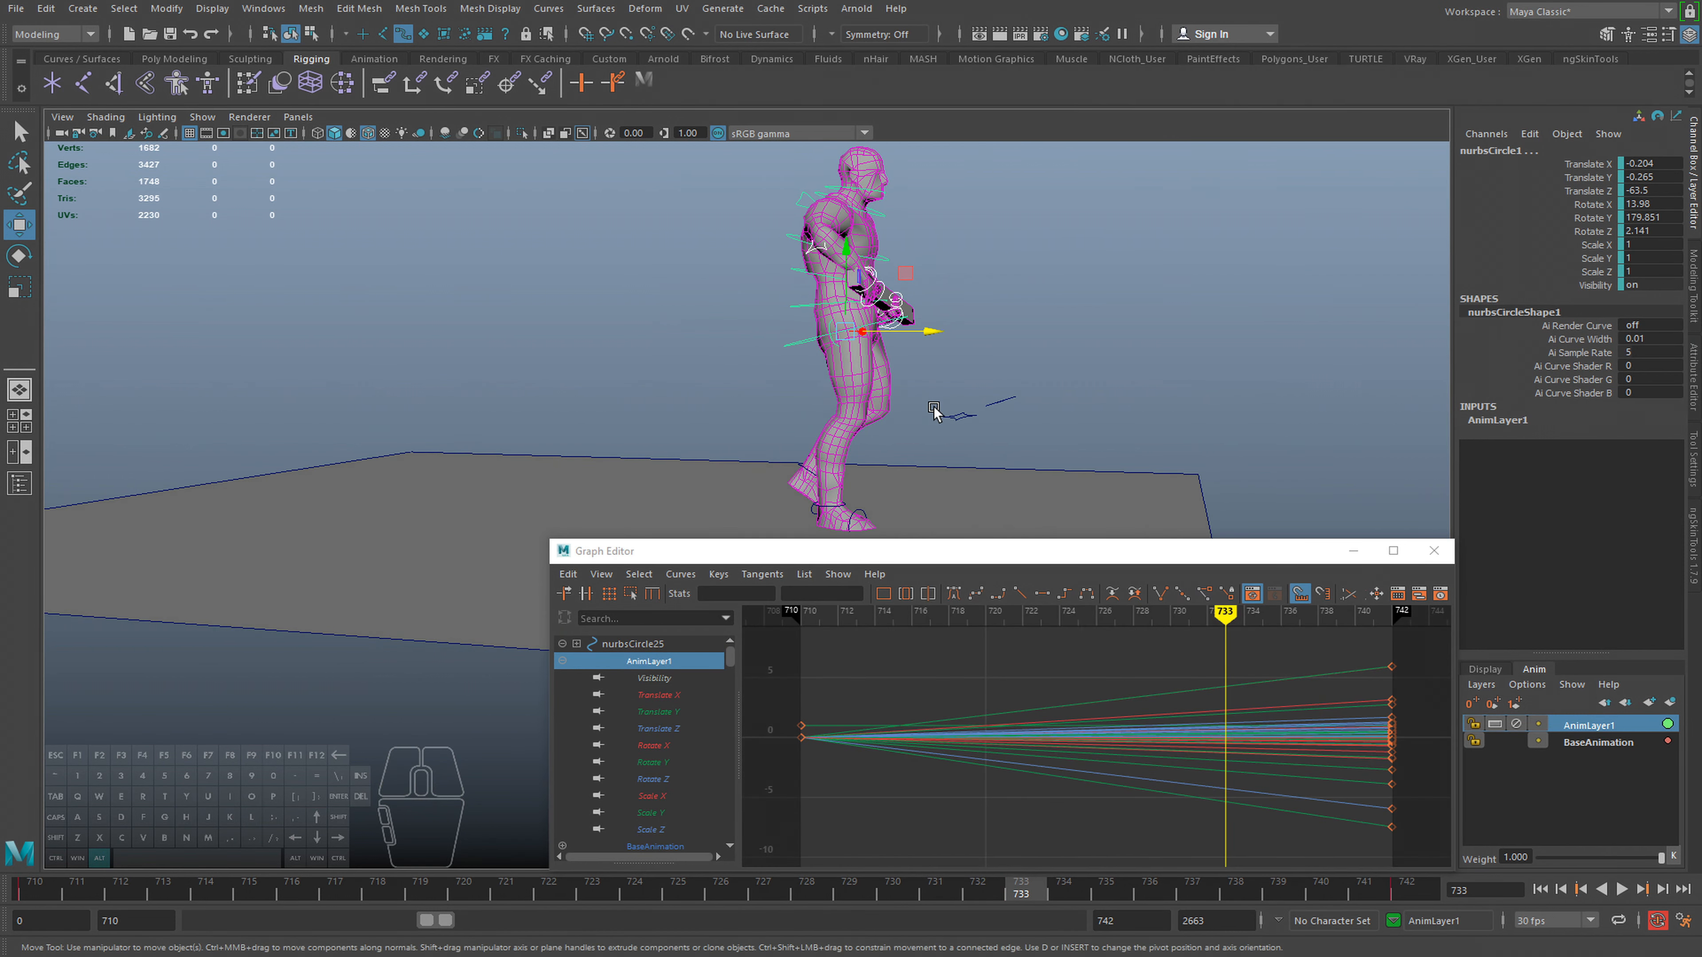
pyautogui.click(1004, 264)
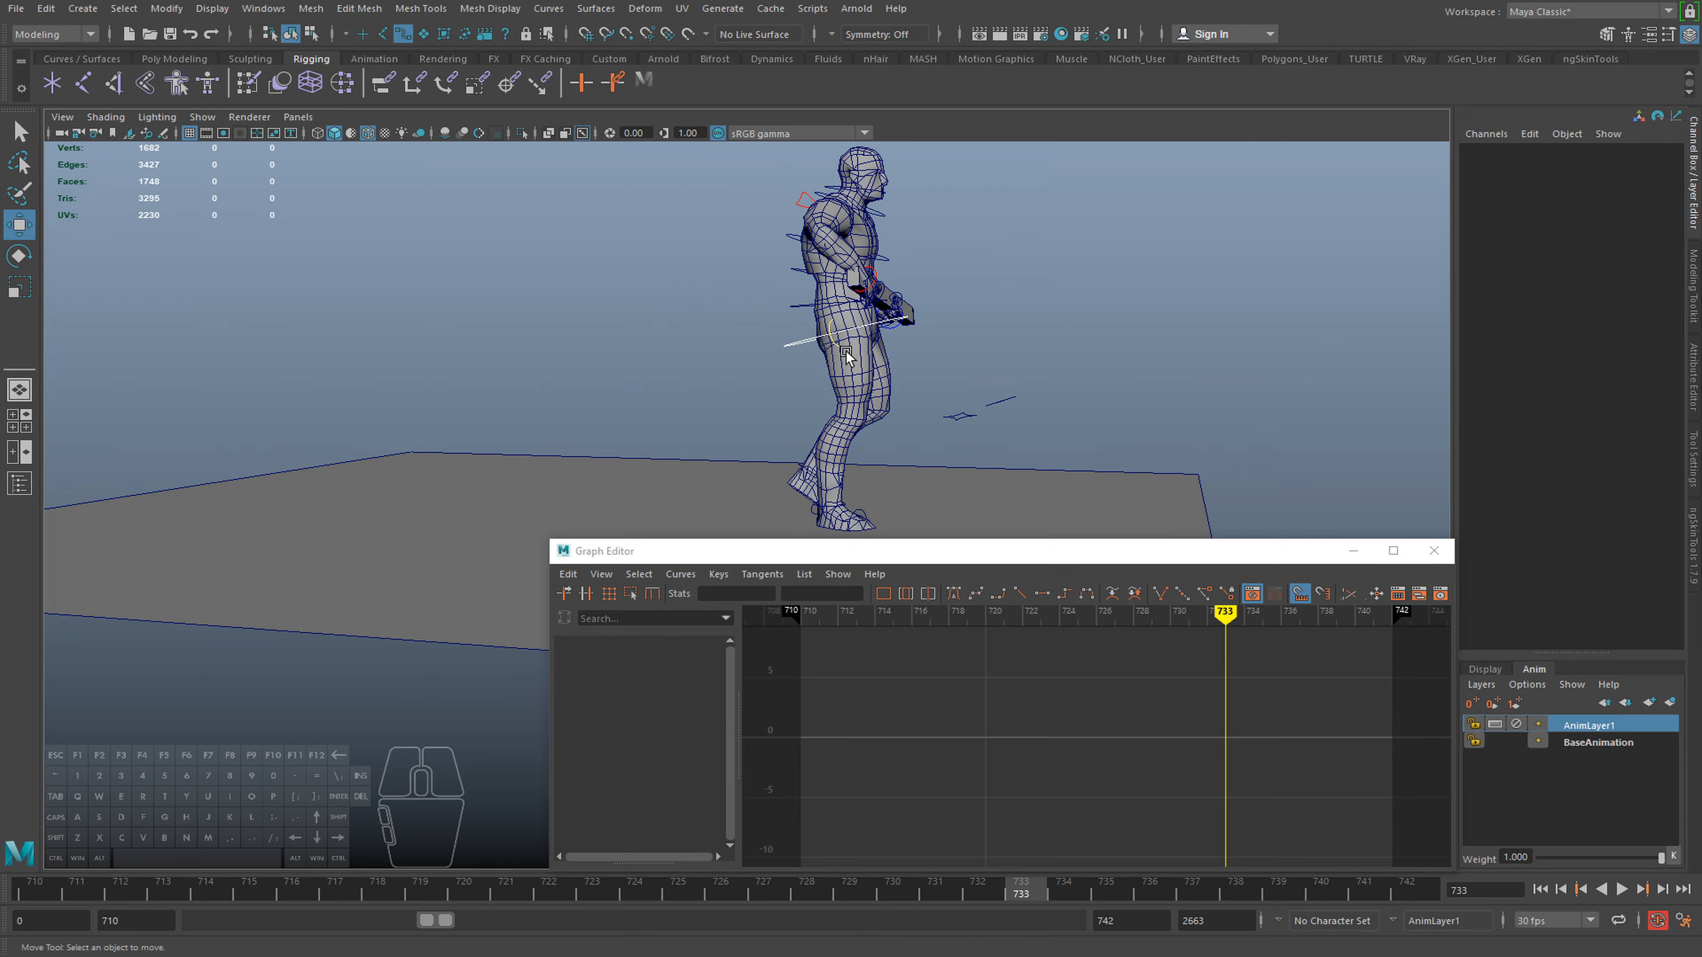
pyautogui.keyDown('alt'); pyautogui.moveTo(814, 353); pyautogui.dragTo(838, 350); pyautogui.keyUp('alt')
pyautogui.hotkey('alt', 'v')
pyautogui.keyDown('alt'); pyautogui.moveTo(937, 372); pyautogui.dragTo(1005, 402); pyautogui.keyUp('alt')
pyautogui.hotkey('alt', 'v')
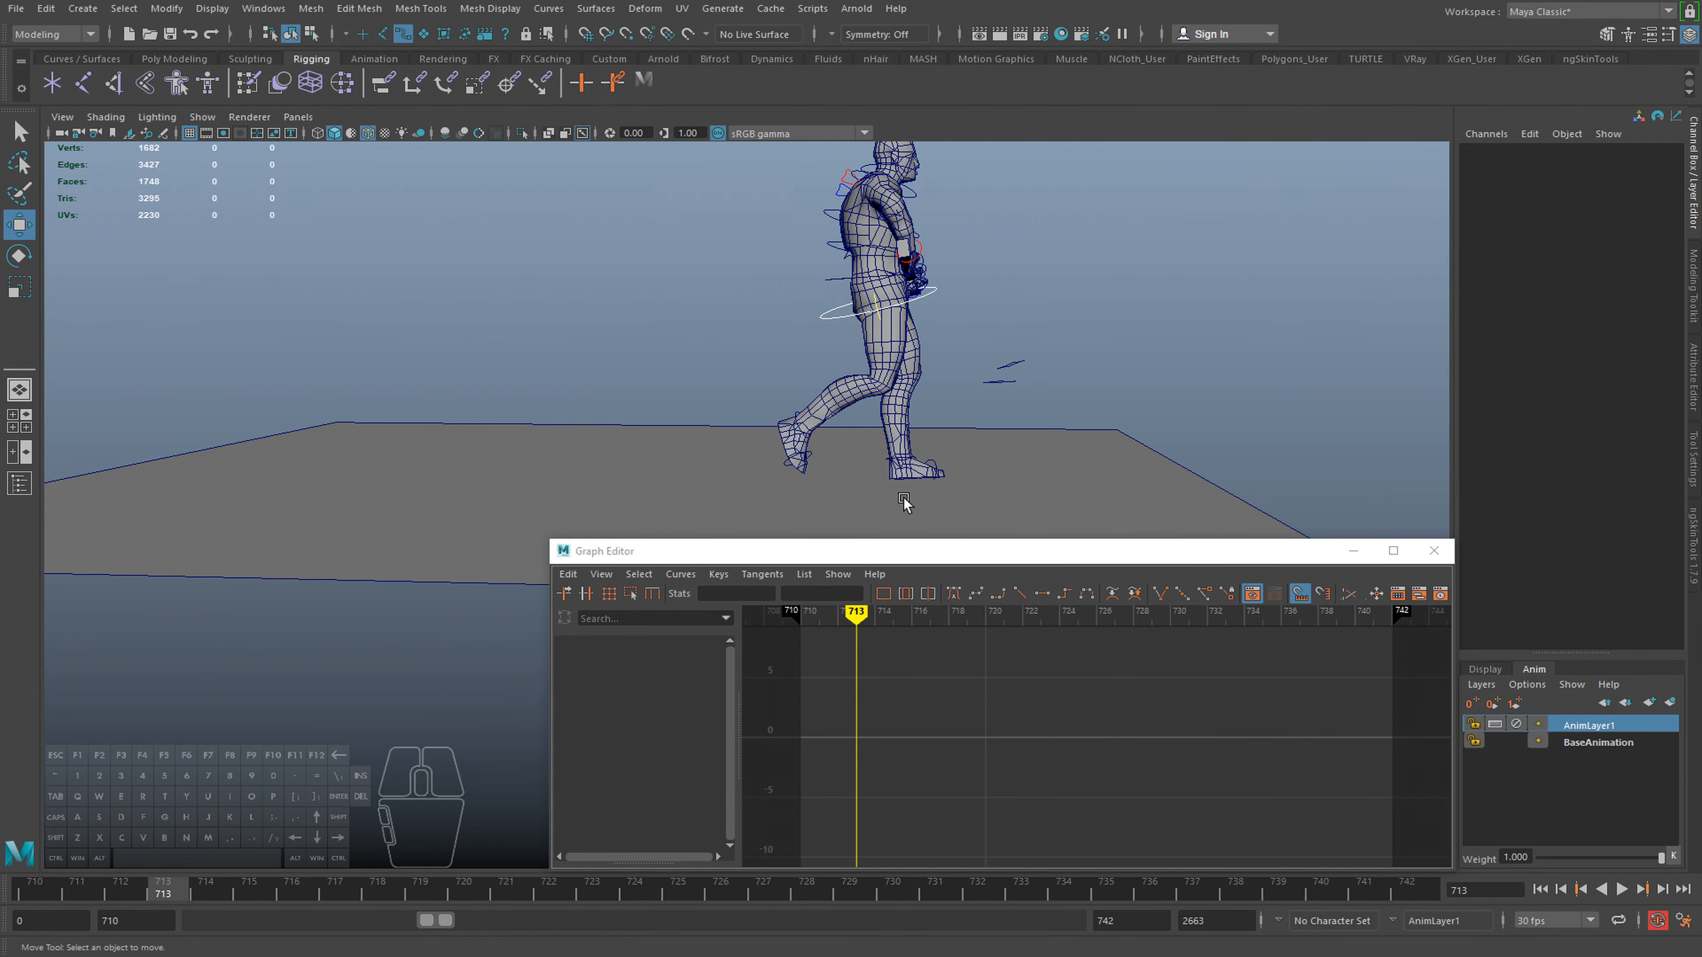
# Show the rear ankle control's AnimLayer1 curves, scrub the loop, and select its keys at frame 733
pyautogui.click(799, 410)
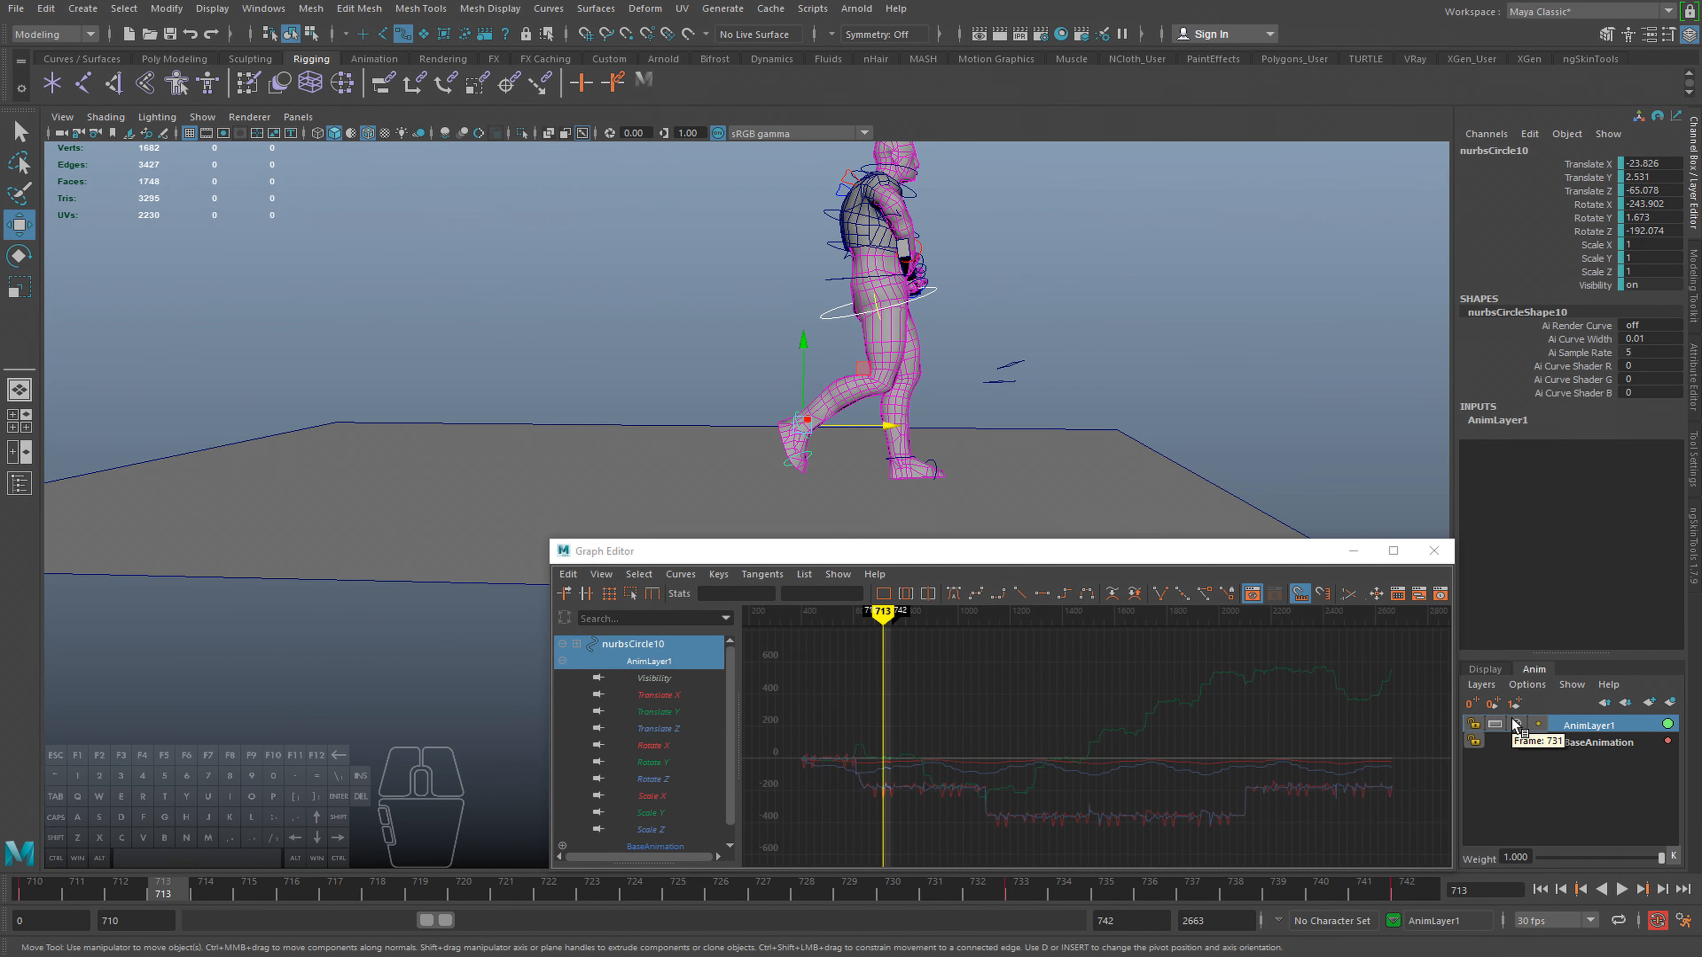
pyautogui.click(648, 660)
pyautogui.press('a')
pyautogui.hotkey('alt', 'v')
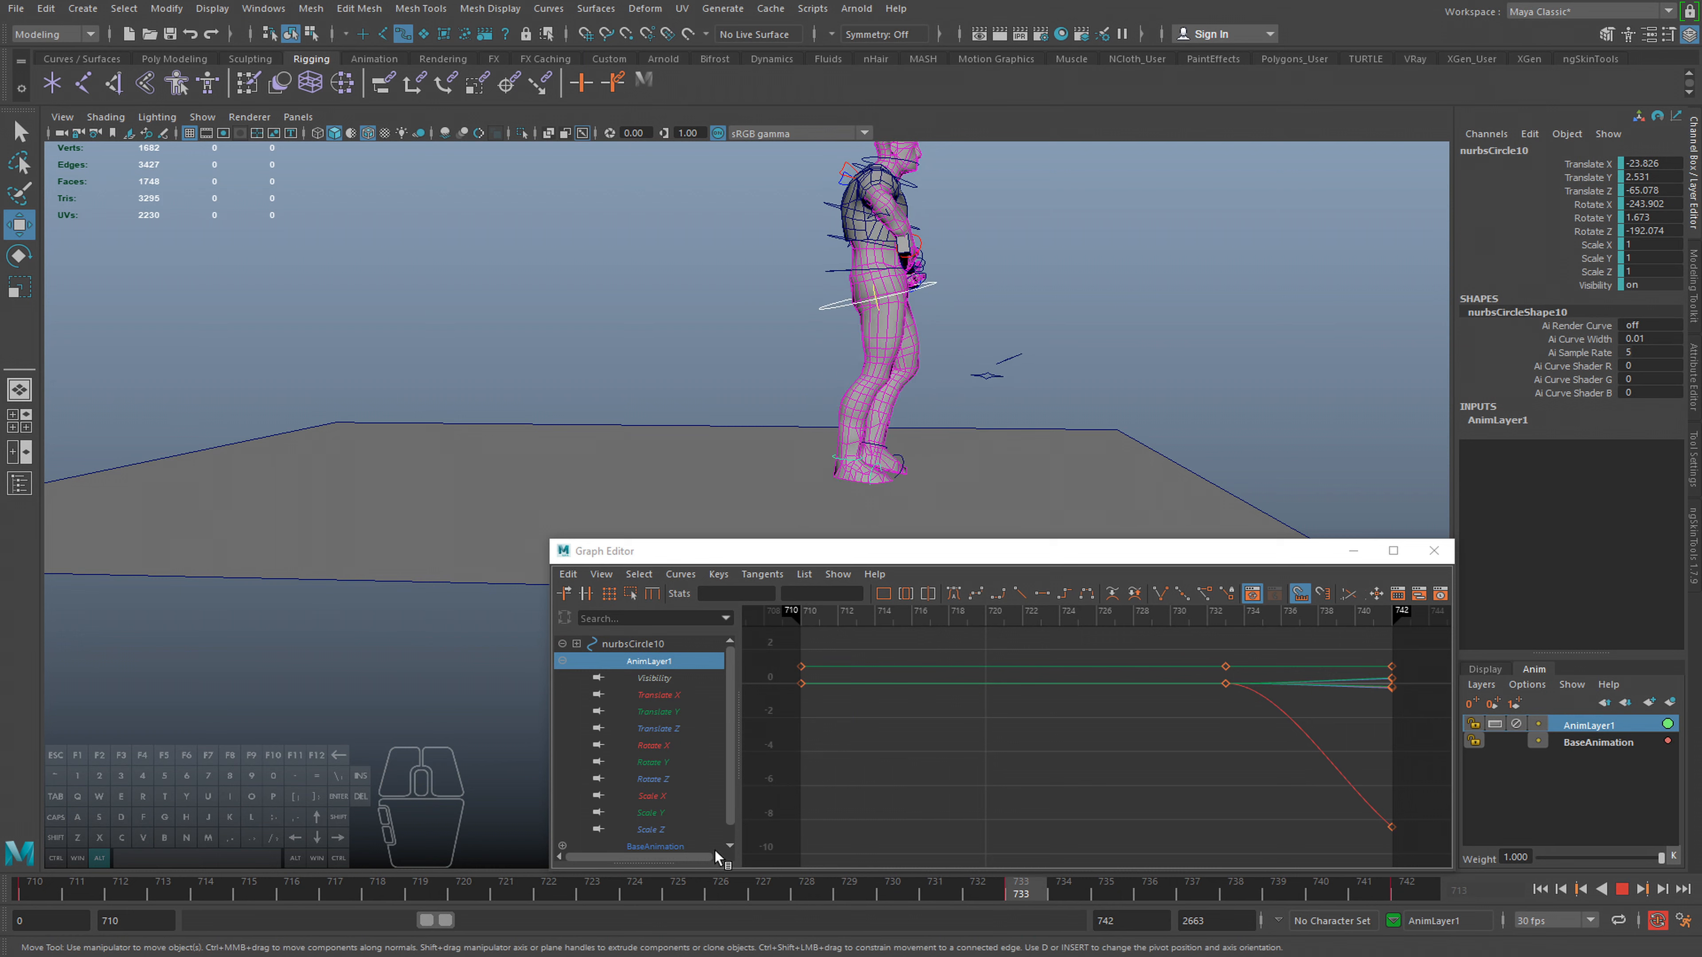
pyautogui.moveTo(660, 894); pyautogui.dragTo(1035, 888)
pyautogui.hotkey('alt', 'v')
pyautogui.click(1219, 679)
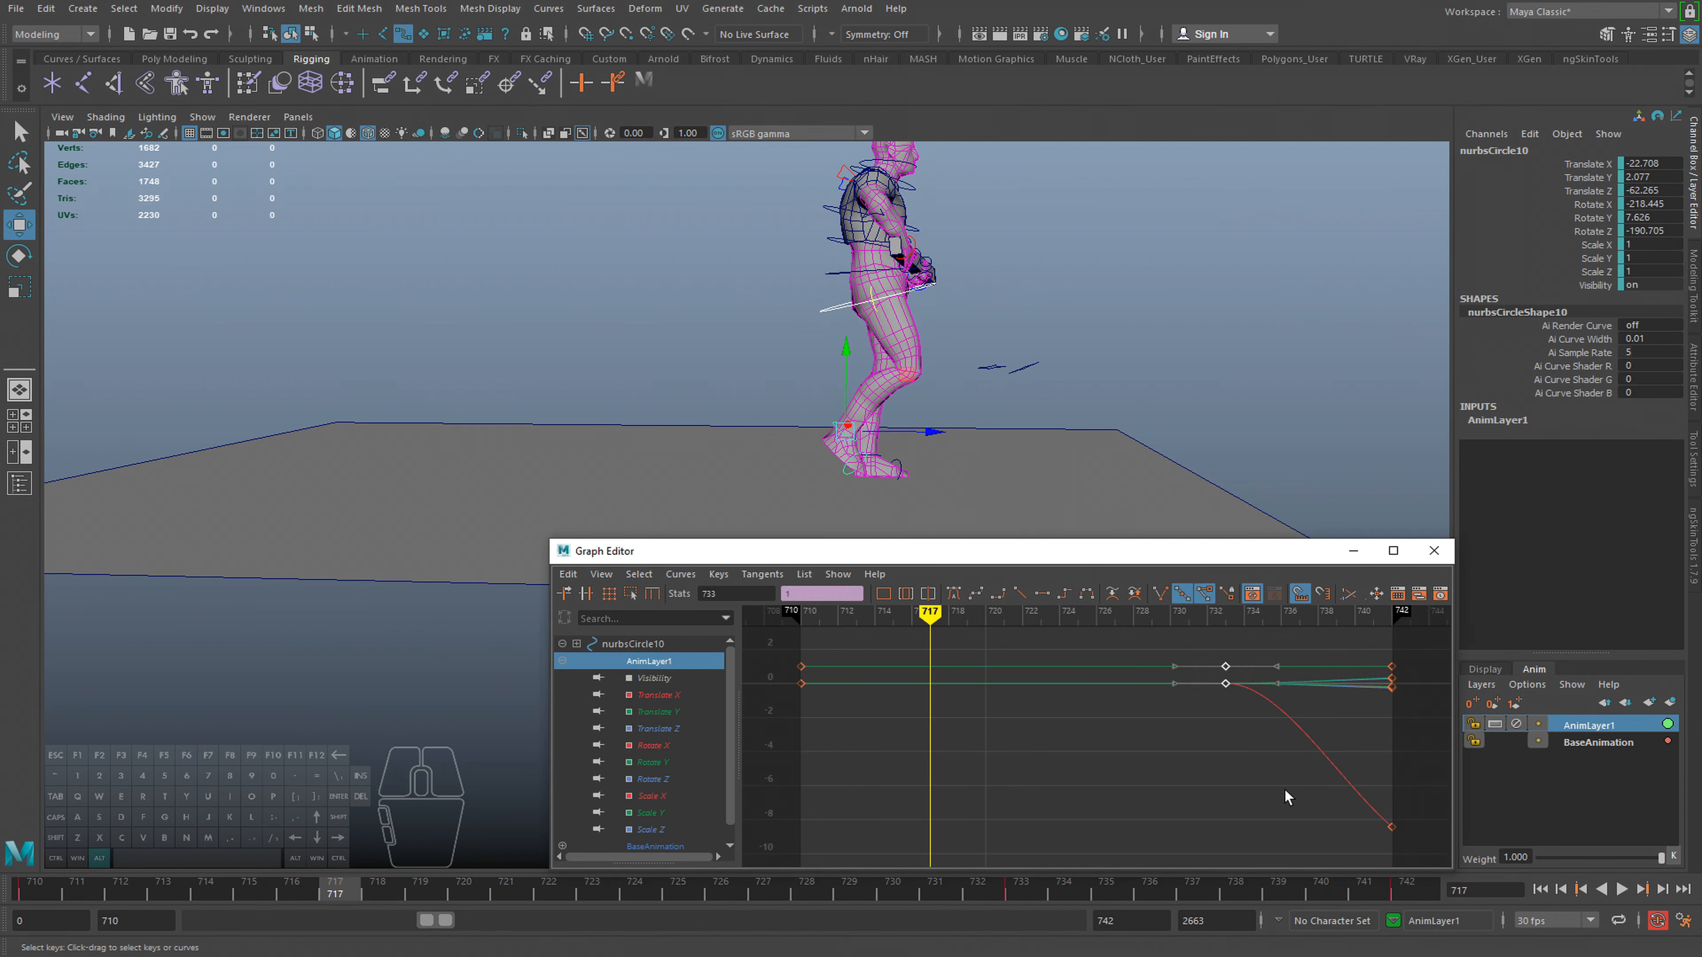
# Play the loop repeatedly from several view angles to check the body and leg motion
pyautogui.hotkey('alt', 'v')
pyautogui.keyDown('alt'); pyautogui.moveTo(1017, 349); pyautogui.dragTo(998, 396, button='middle'); pyautogui.keyUp('alt')
pyautogui.hotkey('alt', 'v')
pyautogui.hotkey('alt', 'v')
pyautogui.keyDown('alt'); pyautogui.moveTo(938, 281); pyautogui.dragTo(838, 339); pyautogui.keyUp('alt')
pyautogui.hotkey('alt', 'v')
# Select the character's right elbow control and nudge it slightly at frame 710
pyautogui.press('q')
pyautogui.click(900, 308)
pyautogui.hotkey('alt', 'v')
pyautogui.hotkey('alt', 'v')
pyautogui.press('w')
pyautogui.press('z')
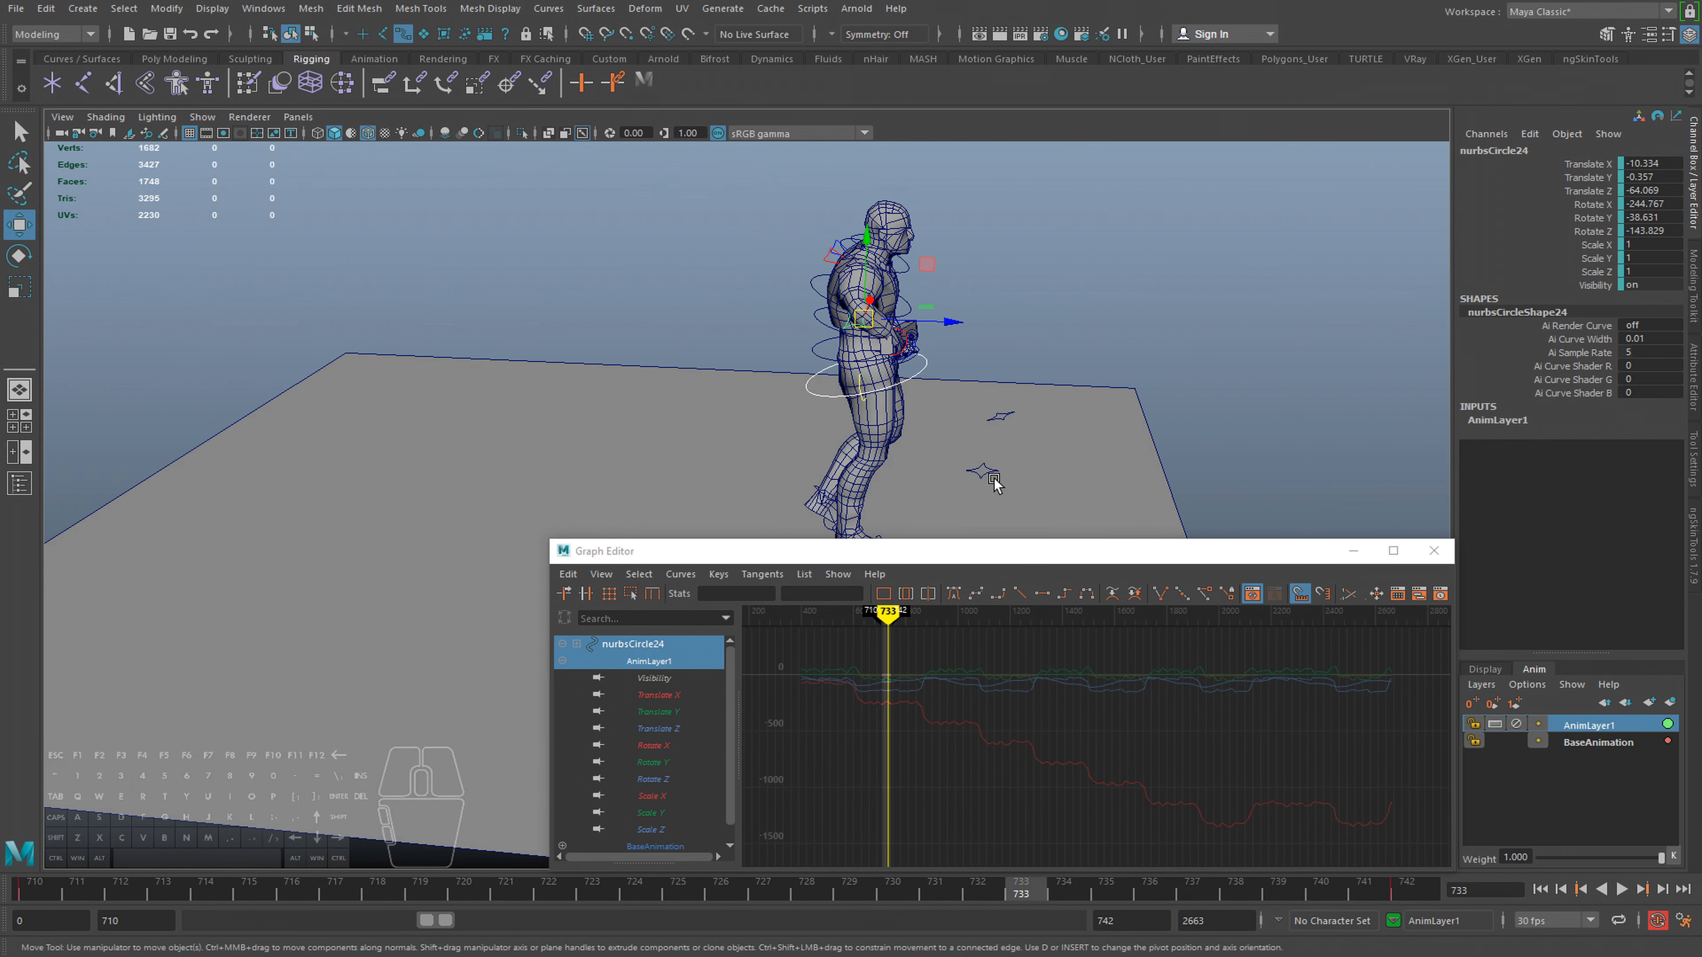
pyautogui.keyDown('alt'); pyautogui.moveTo(994, 415); pyautogui.dragTo(1009, 397); pyautogui.keyUp('alt')
pyautogui.moveTo(1019, 891); pyautogui.dragTo(4, 786)
pyautogui.keyDown('alt'); pyautogui.moveTo(817, 376); pyautogui.dragTo(874, 365); pyautogui.keyUp('alt')
pyautogui.keyDown('alt'); pyautogui.moveTo(858, 446); pyautogui.dragTo(904, 402); pyautogui.keyUp('alt')
pyautogui.moveTo(930, 315); pyautogui.dragTo(932, 315)
# Go to frame 742, show the elbow control's AnimLayer1 curves, and play the loop to check the arm
pyautogui.moveTo(1268, 894); pyautogui.dragTo(1488, 922, button='middle')
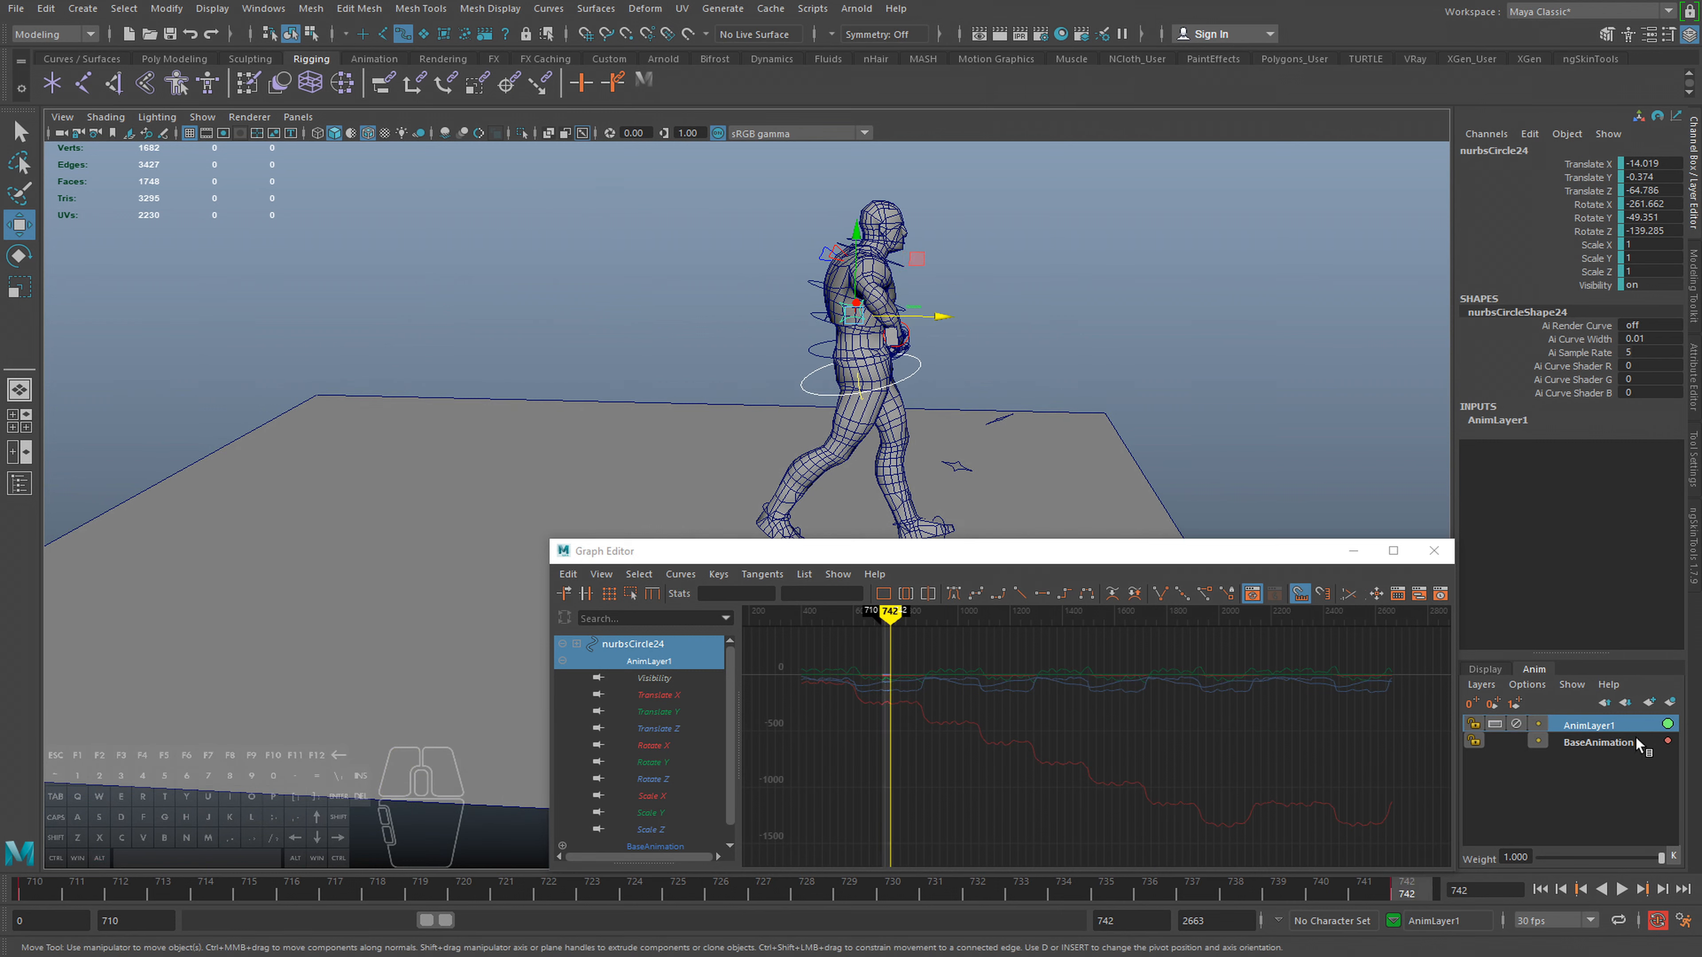
pyautogui.click(1622, 727)
pyautogui.press('a')
pyautogui.moveTo(1054, 369)
pyautogui.keyDown('alt'); pyautogui.mouseDown()
pyautogui.moveTo(843, 362)
pyautogui.moveTo(773, 379)
pyautogui.moveTo(1037, 394)
pyautogui.mouseUp(); pyautogui.keyUp('alt')
pyautogui.hotkey('alt', 'v')
pyautogui.moveTo(1037, 395)
pyautogui.keyDown('alt'); pyautogui.mouseDown(button='right')
pyautogui.moveTo(989, 417)
pyautogui.moveTo(1046, 426)
pyautogui.mouseUp(button='right'); pyautogui.keyUp('alt')
pyautogui.keyDown('alt'); pyautogui.moveTo(1046, 426); pyautogui.dragTo(992, 483); pyautogui.keyUp('alt')
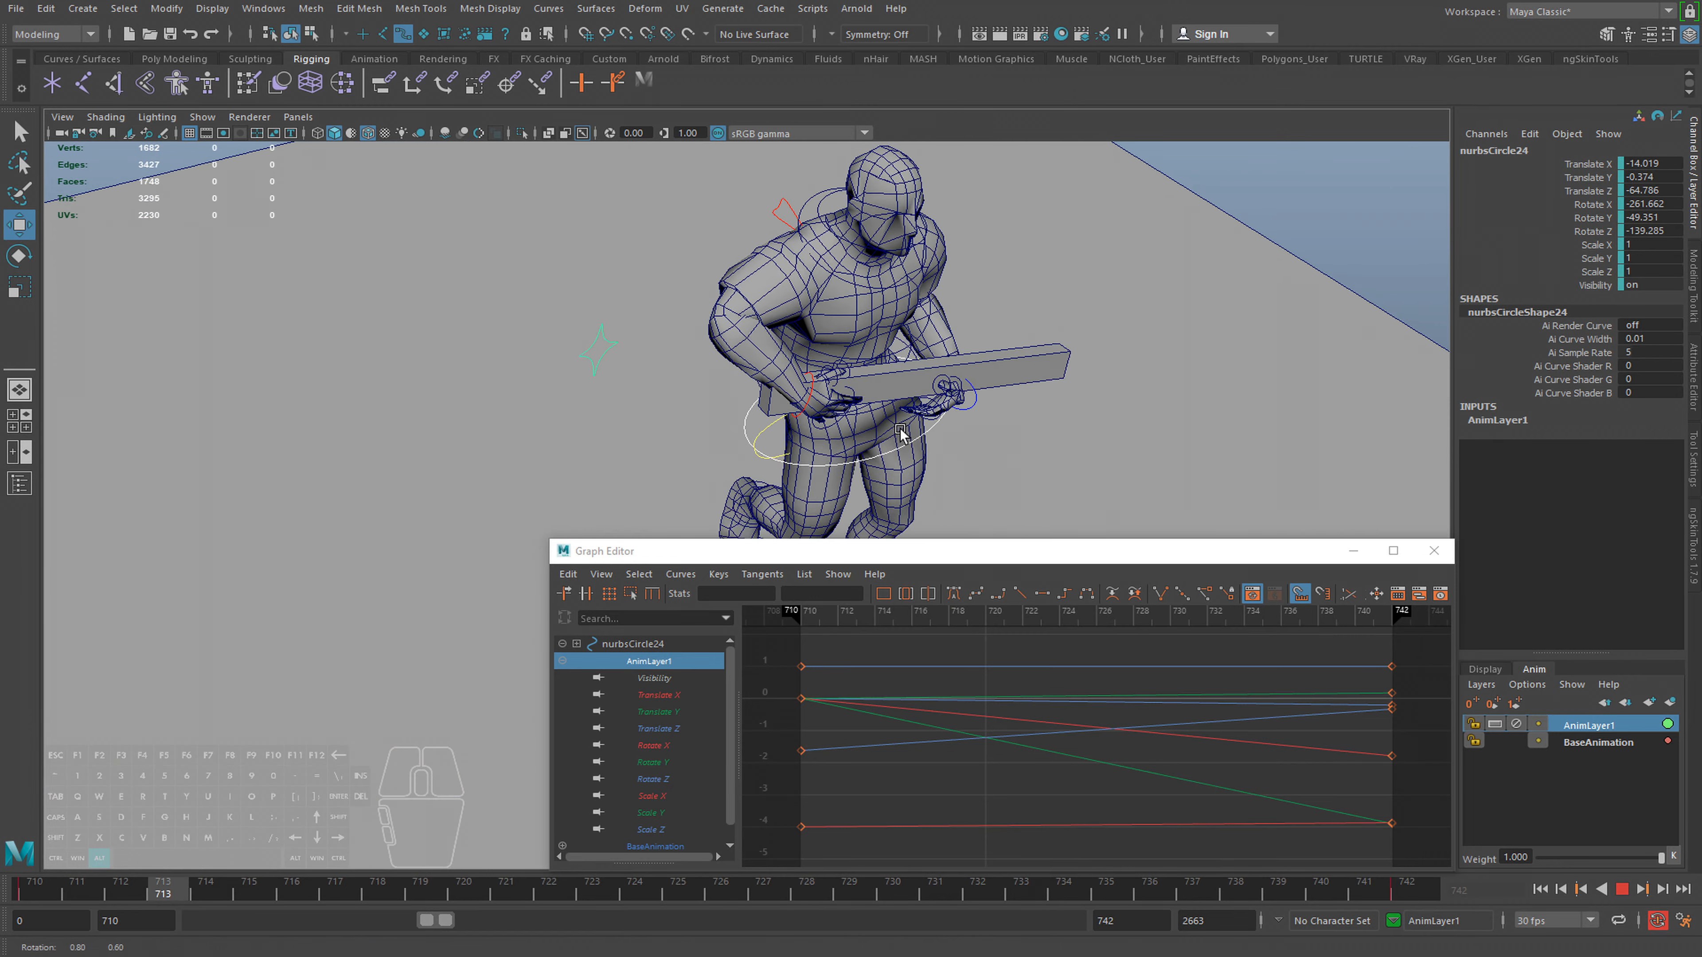
pyautogui.hotkey('alt', 'v')
# Select the right hand control, then play and scrub the loop from above to examine the hand motion
pyautogui.press('q')
pyautogui.click(803, 395)
pyautogui.keyDown('alt'); pyautogui.moveTo(874, 389); pyautogui.dragTo(839, 443); pyautogui.keyUp('alt')
pyautogui.hotkey('alt', 'v')
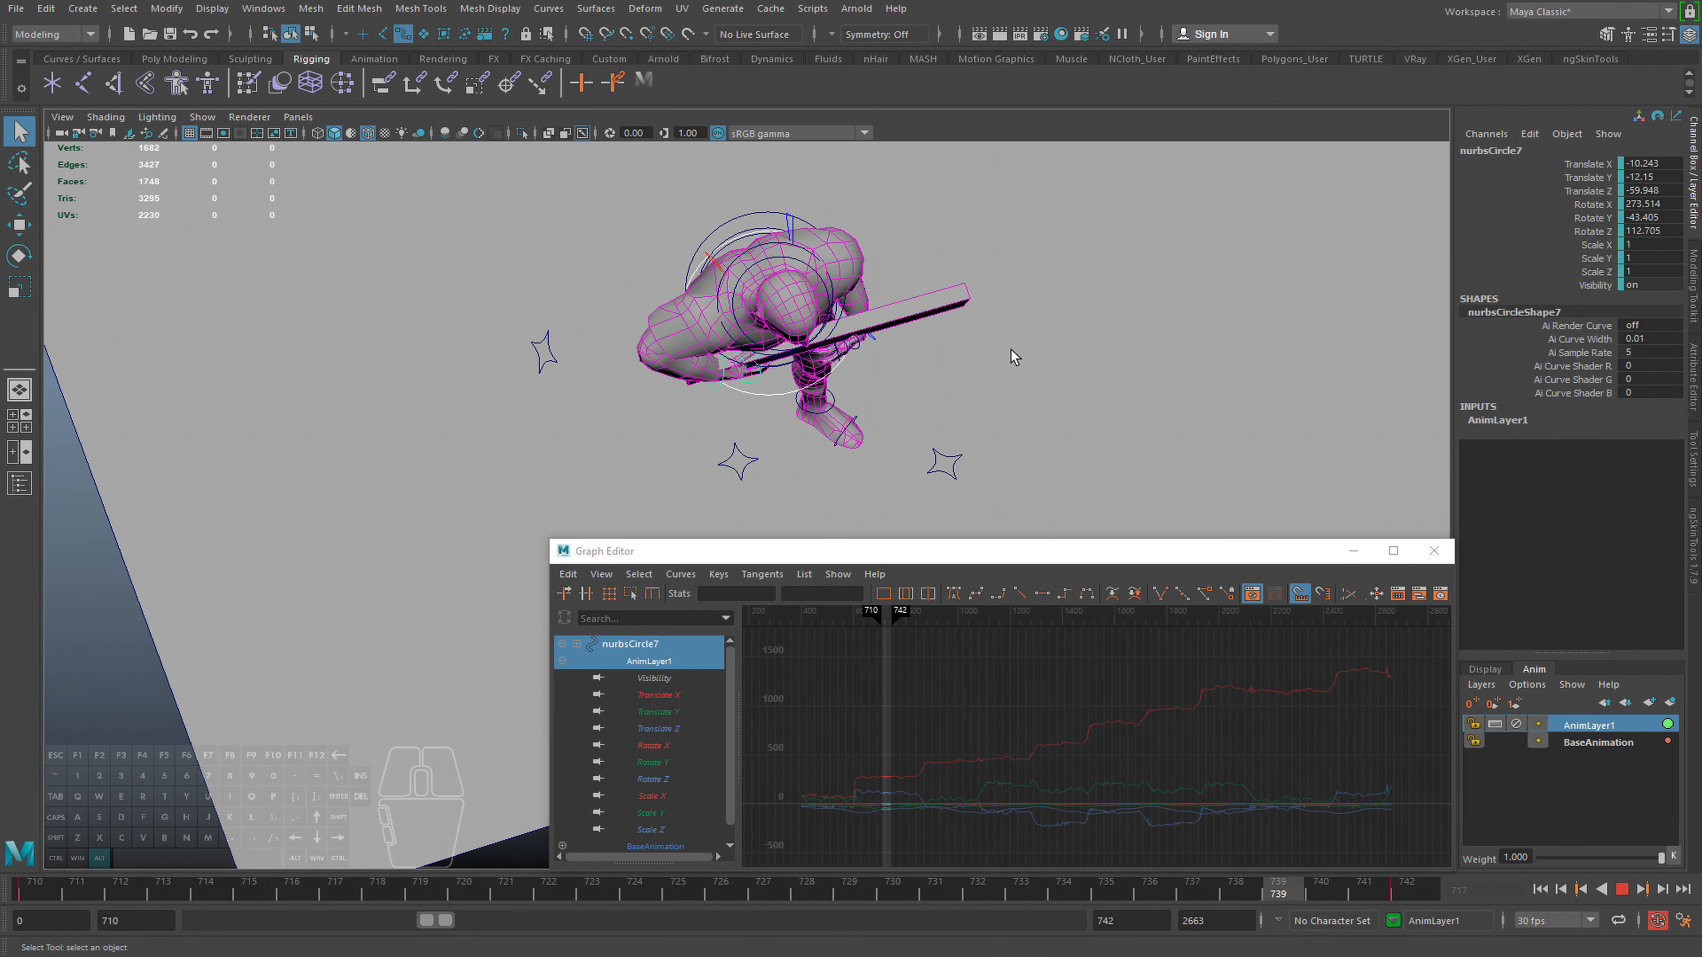
pyautogui.hotkey('alt', 'v')
pyautogui.moveTo(1328, 888); pyautogui.dragTo(1451, 909)
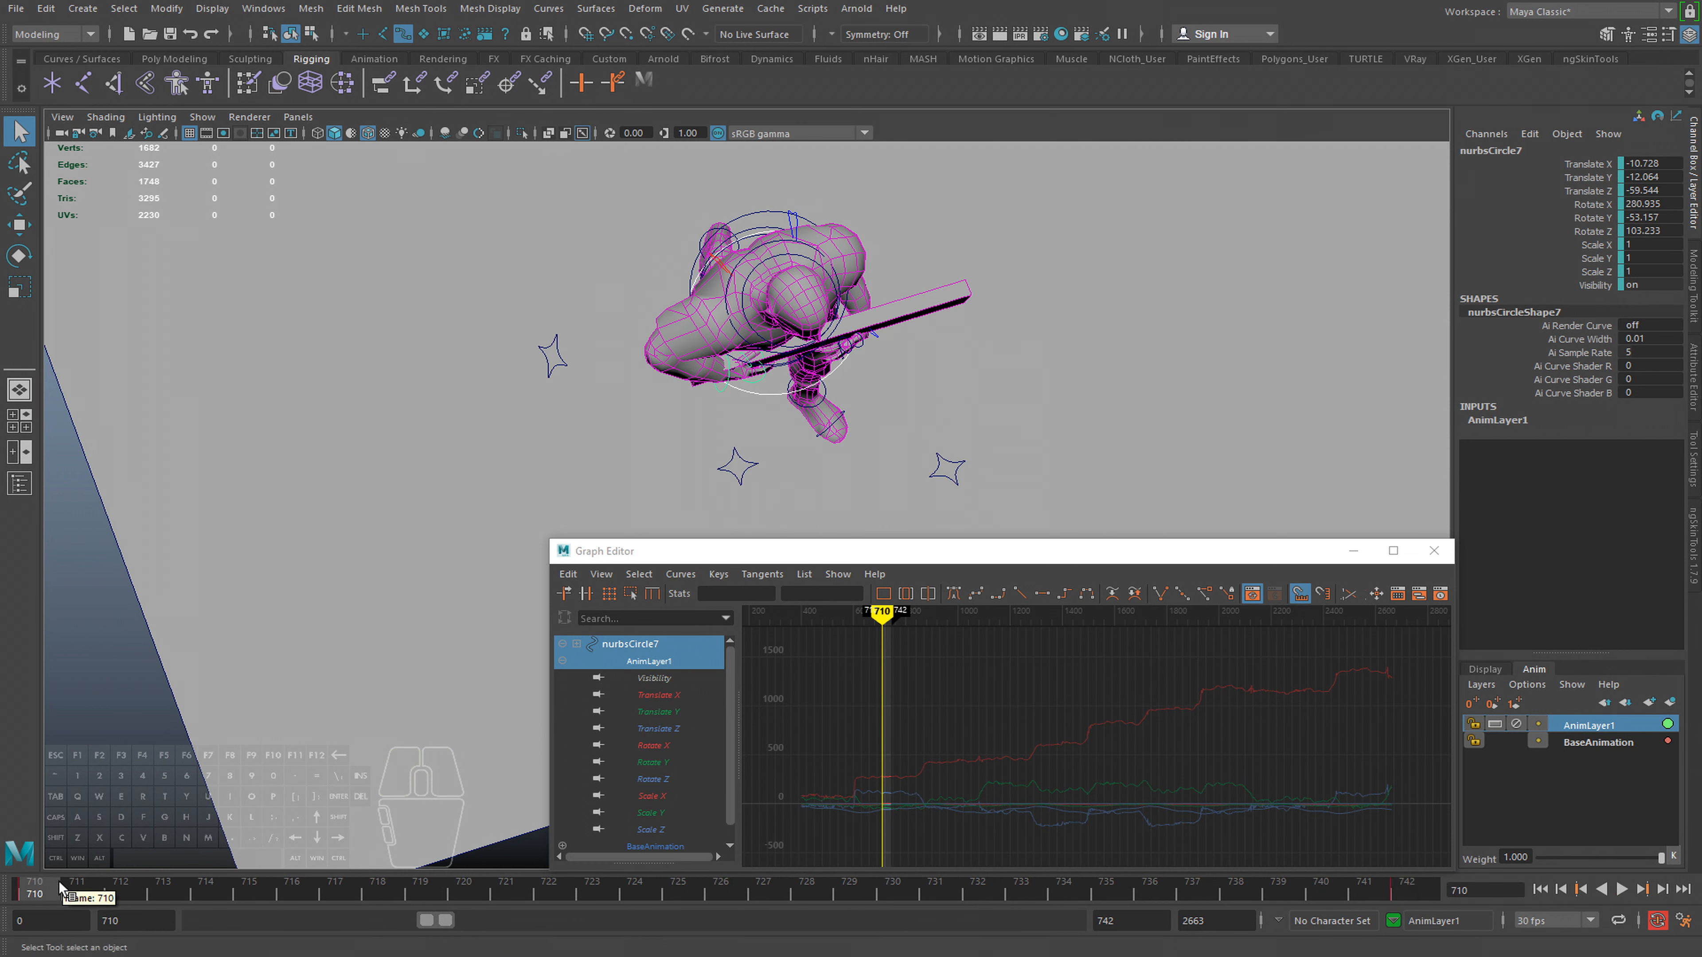
pyautogui.moveTo(59, 886); pyautogui.dragTo(423, 908)
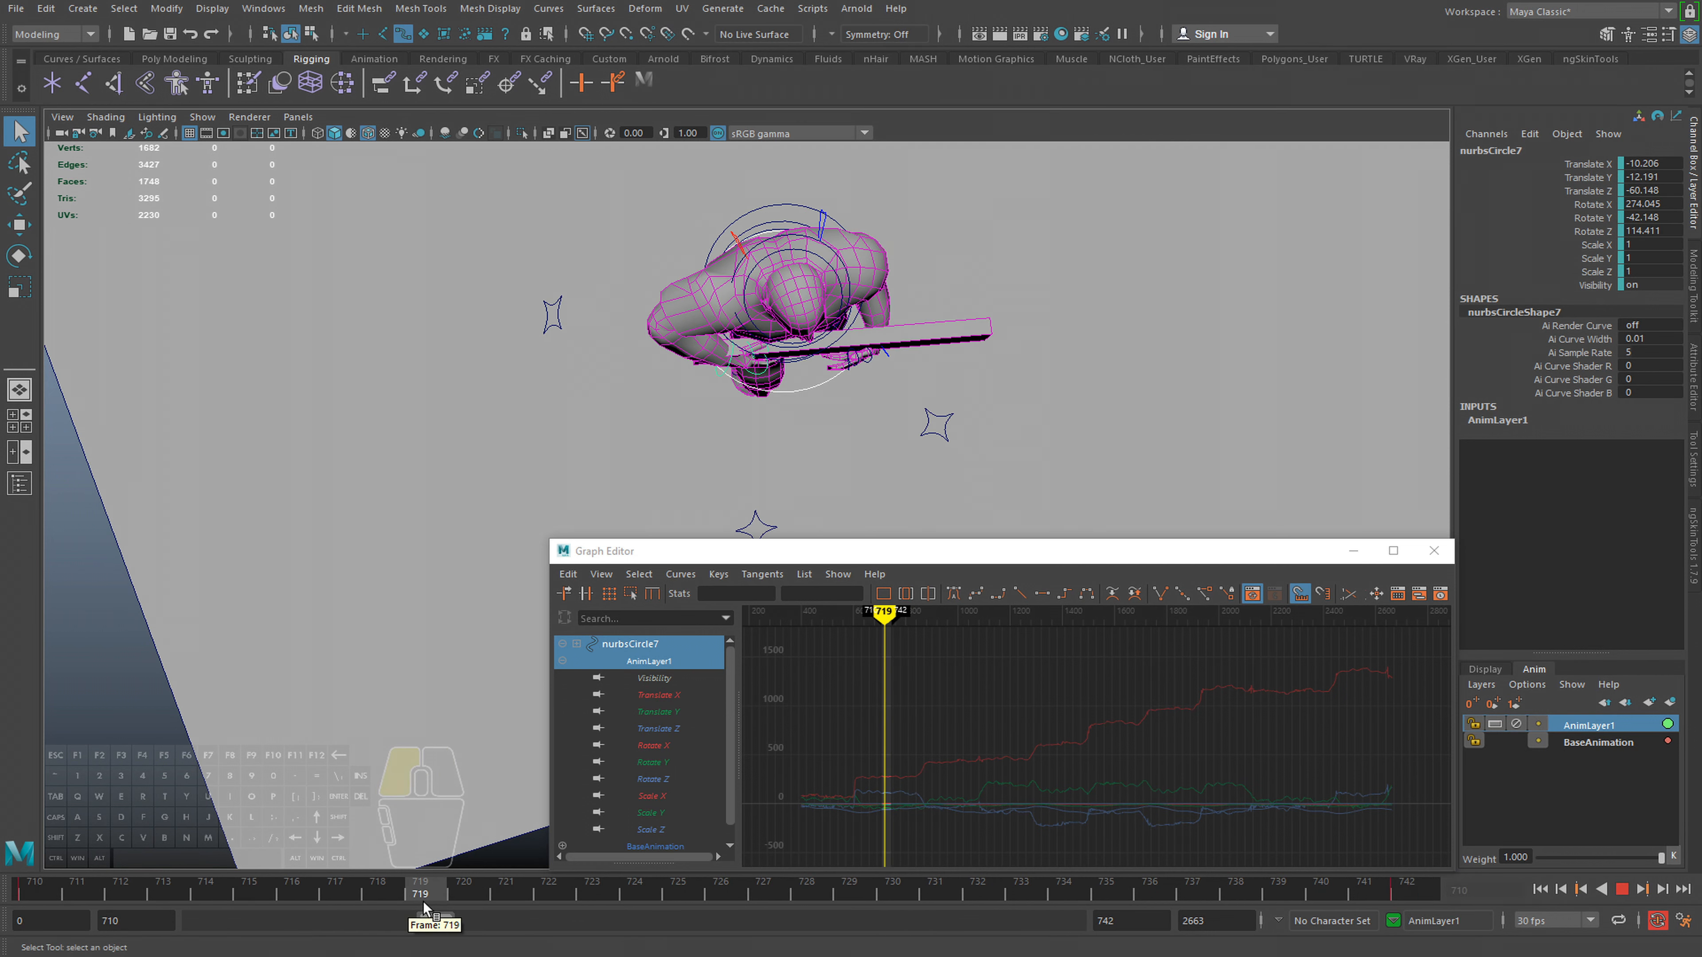
# Rotate and move the right hand control slightly at frame 720 to adjust how the plank is held
pyautogui.press('e')
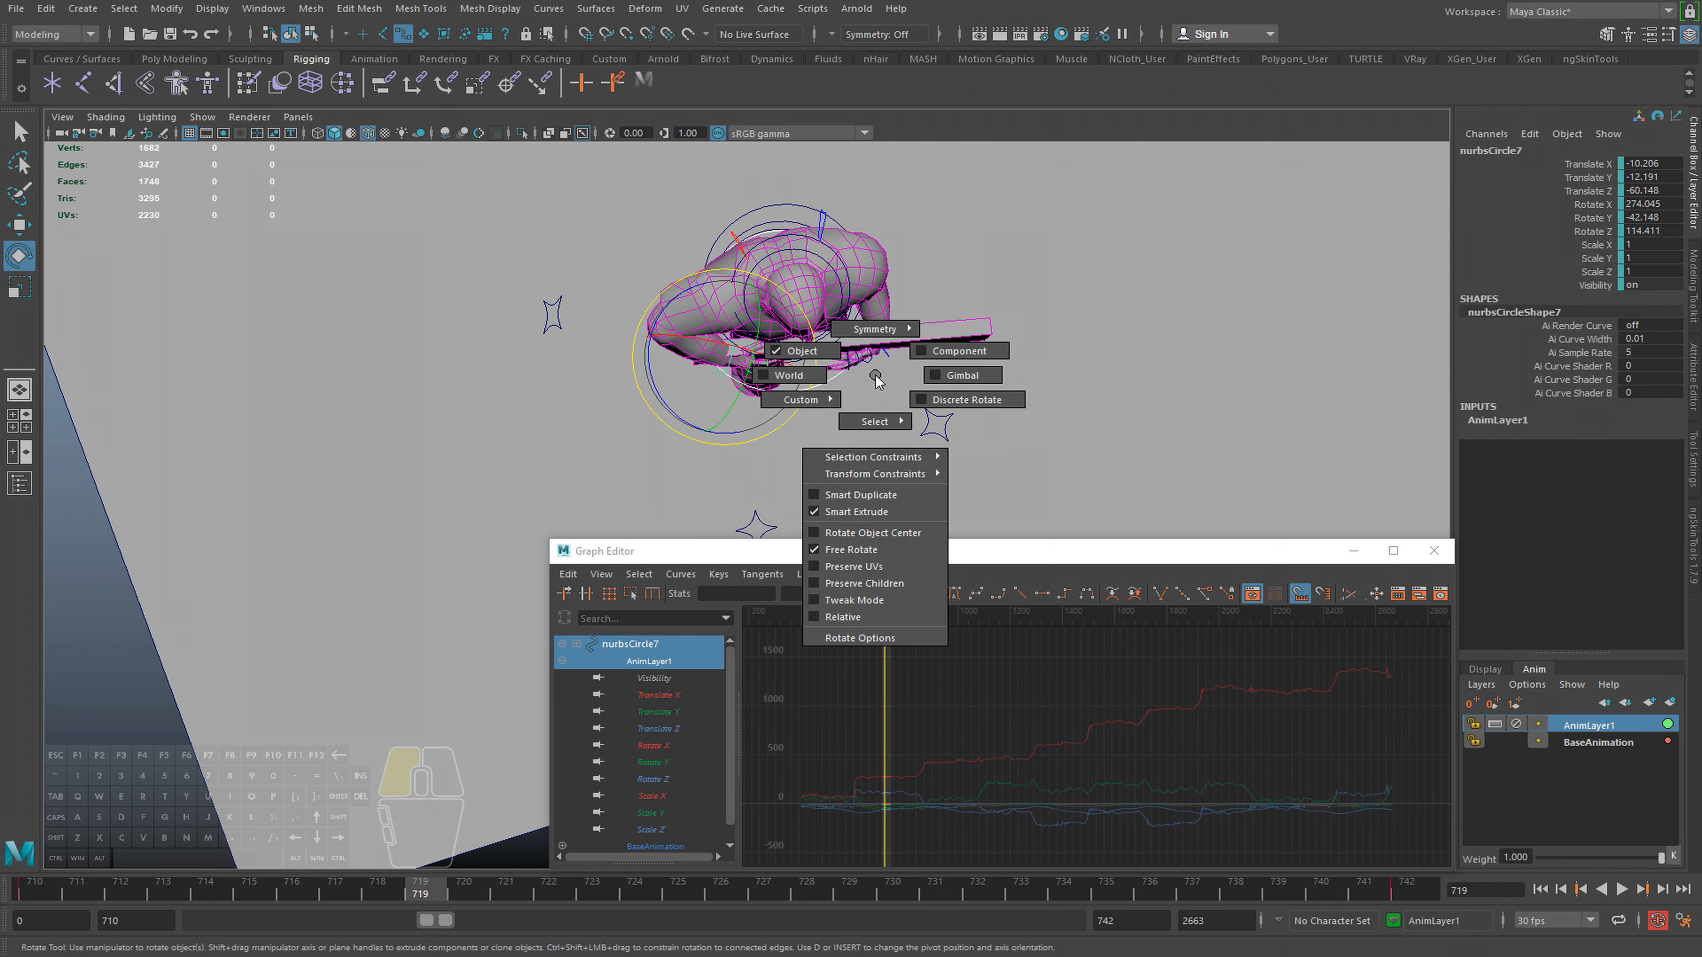
pyautogui.moveTo(413, 892); pyautogui.dragTo(464, 890)
pyautogui.moveTo(791, 407); pyautogui.dragTo(790, 405)
pyautogui.press('w')
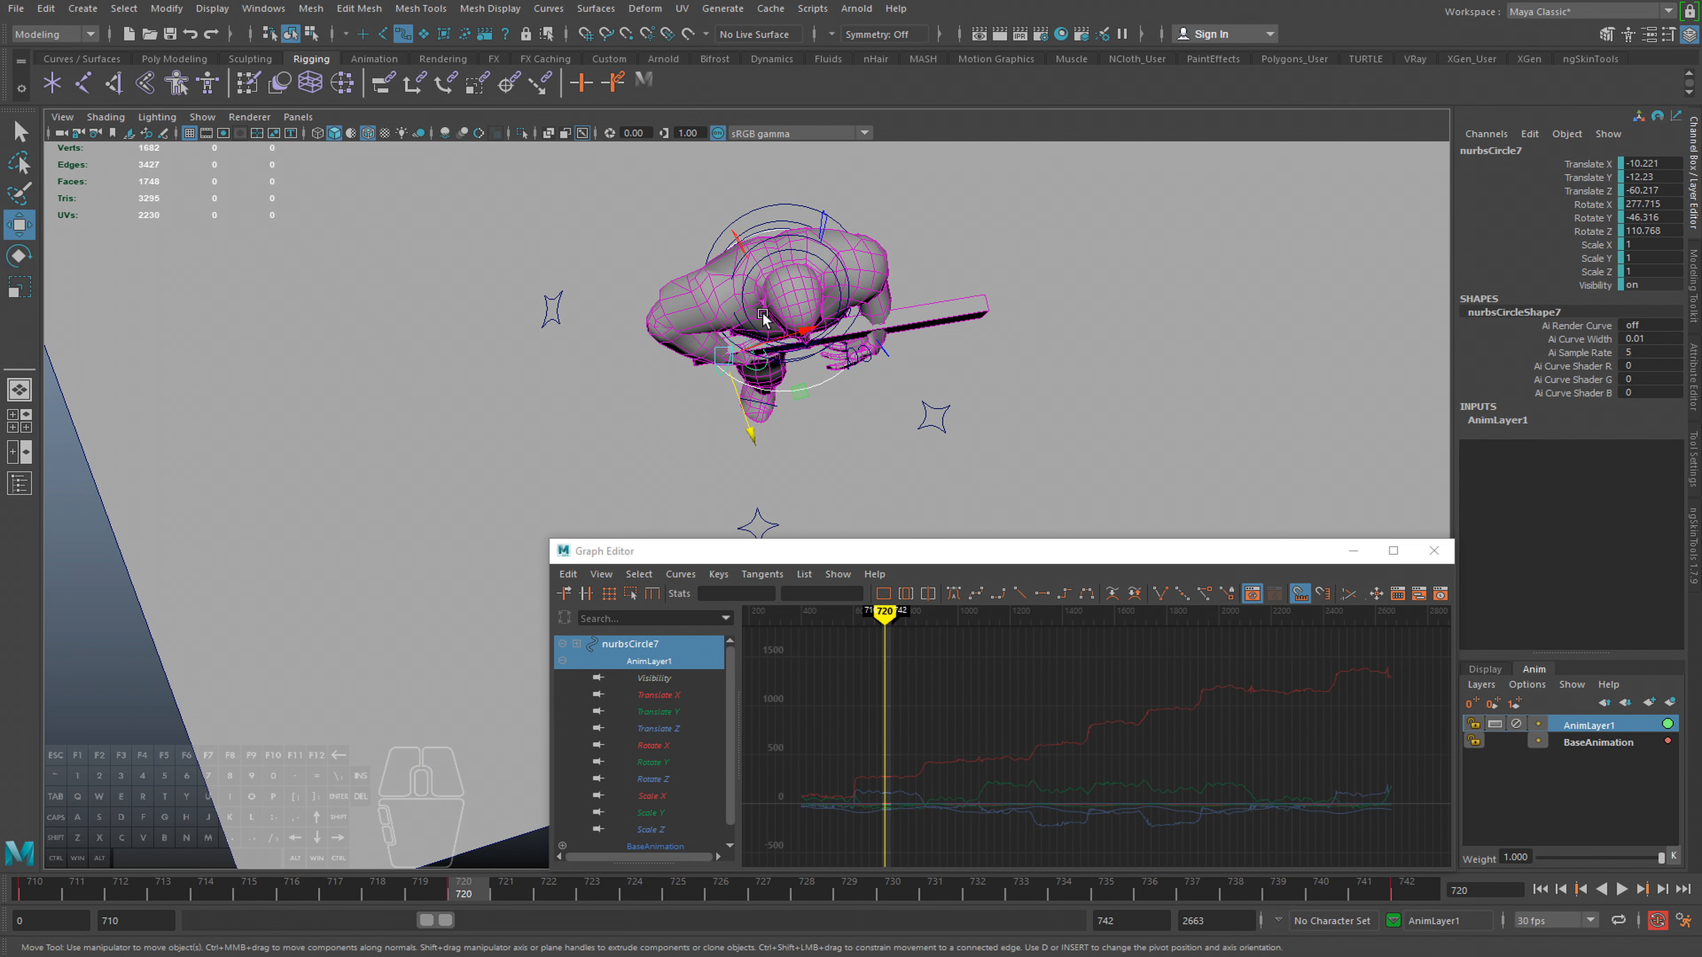
pyautogui.moveTo(743, 417); pyautogui.dragTo(746, 426)
pyautogui.keyDown('alt'); pyautogui.moveTo(748, 428); pyautogui.dragTo(819, 436, button='right'); pyautogui.keyUp('alt')
pyautogui.keyDown('alt'); pyautogui.moveTo(820, 436); pyautogui.dragTo(851, 475); pyautogui.keyUp('alt')
pyautogui.keyDown('alt'); pyautogui.moveTo(774, 338); pyautogui.dragTo(804, 335, button='right'); pyautogui.keyUp('alt')
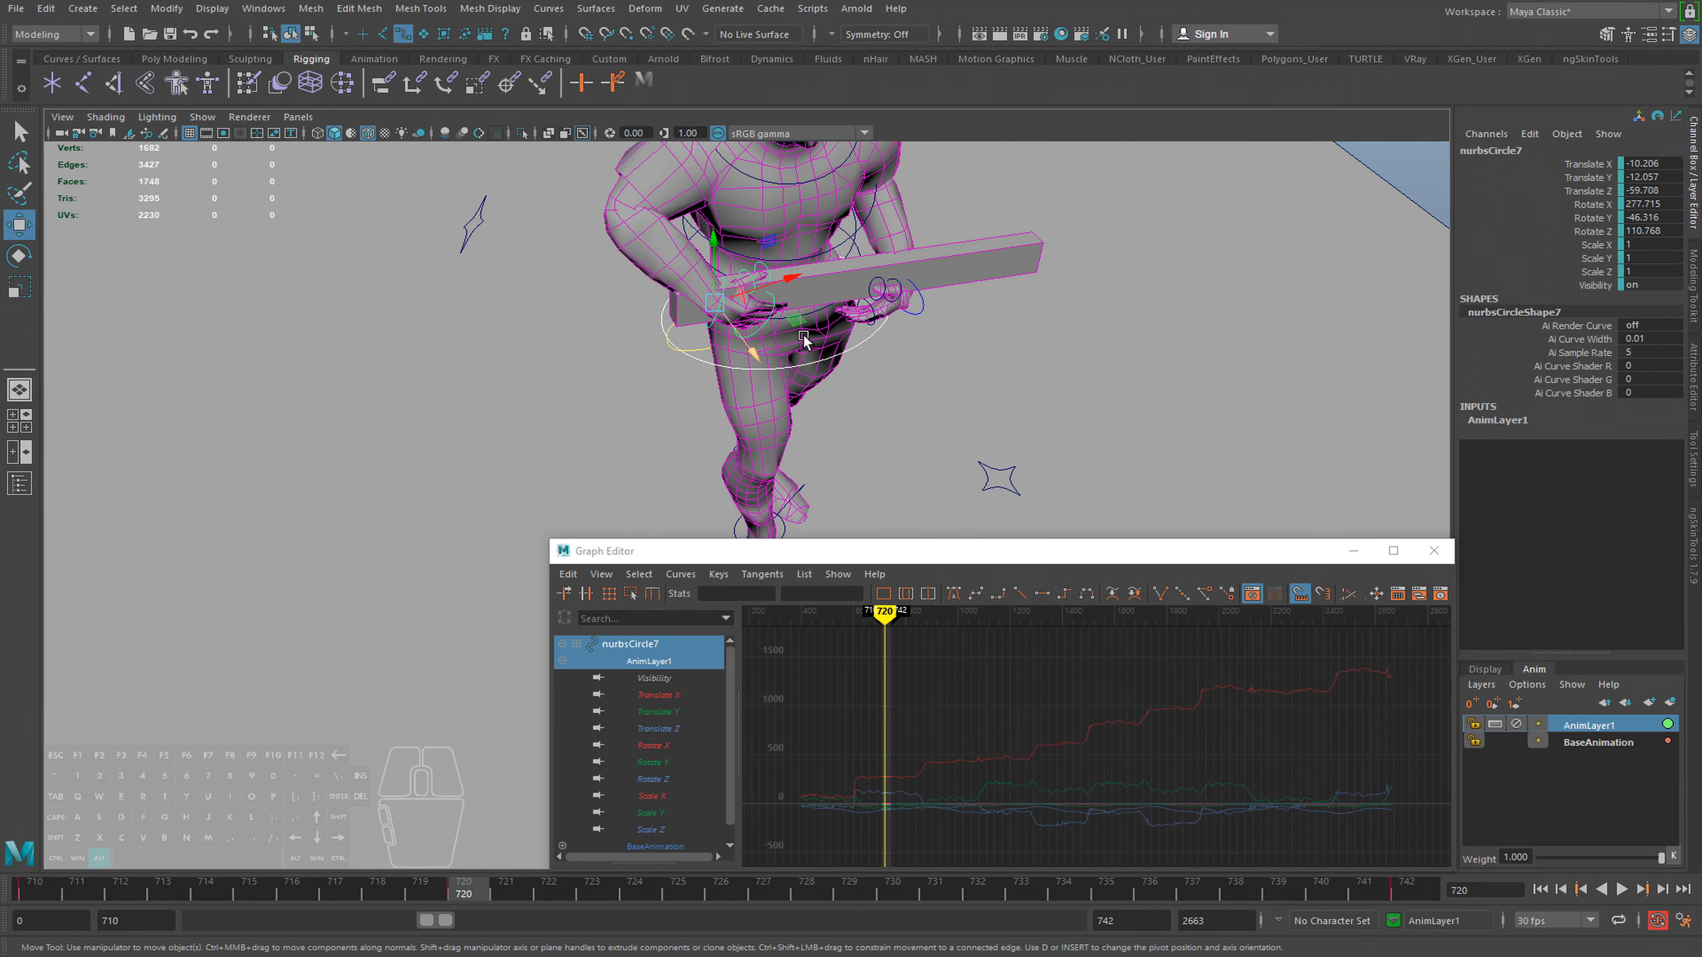
# Select the left hand control, show its AnimLayer1 curves, and delete all of its keys on that layer
pyautogui.press('q')
pyautogui.click(922, 310)
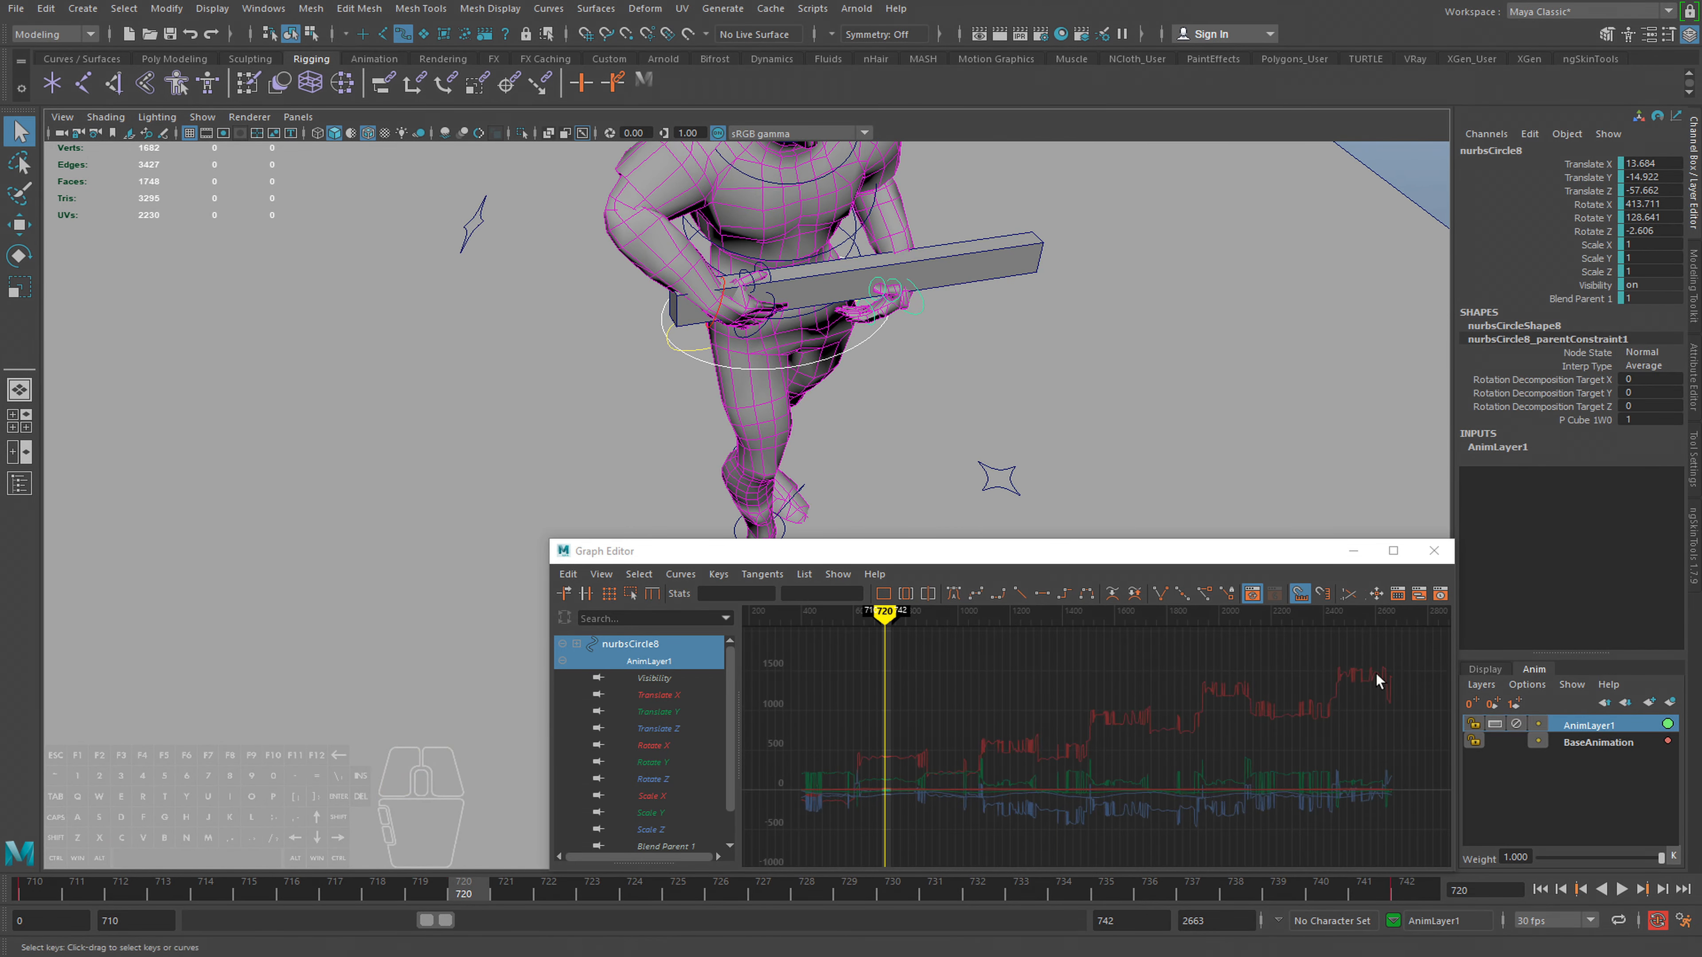
pyautogui.click(1582, 727)
pyautogui.press('f')
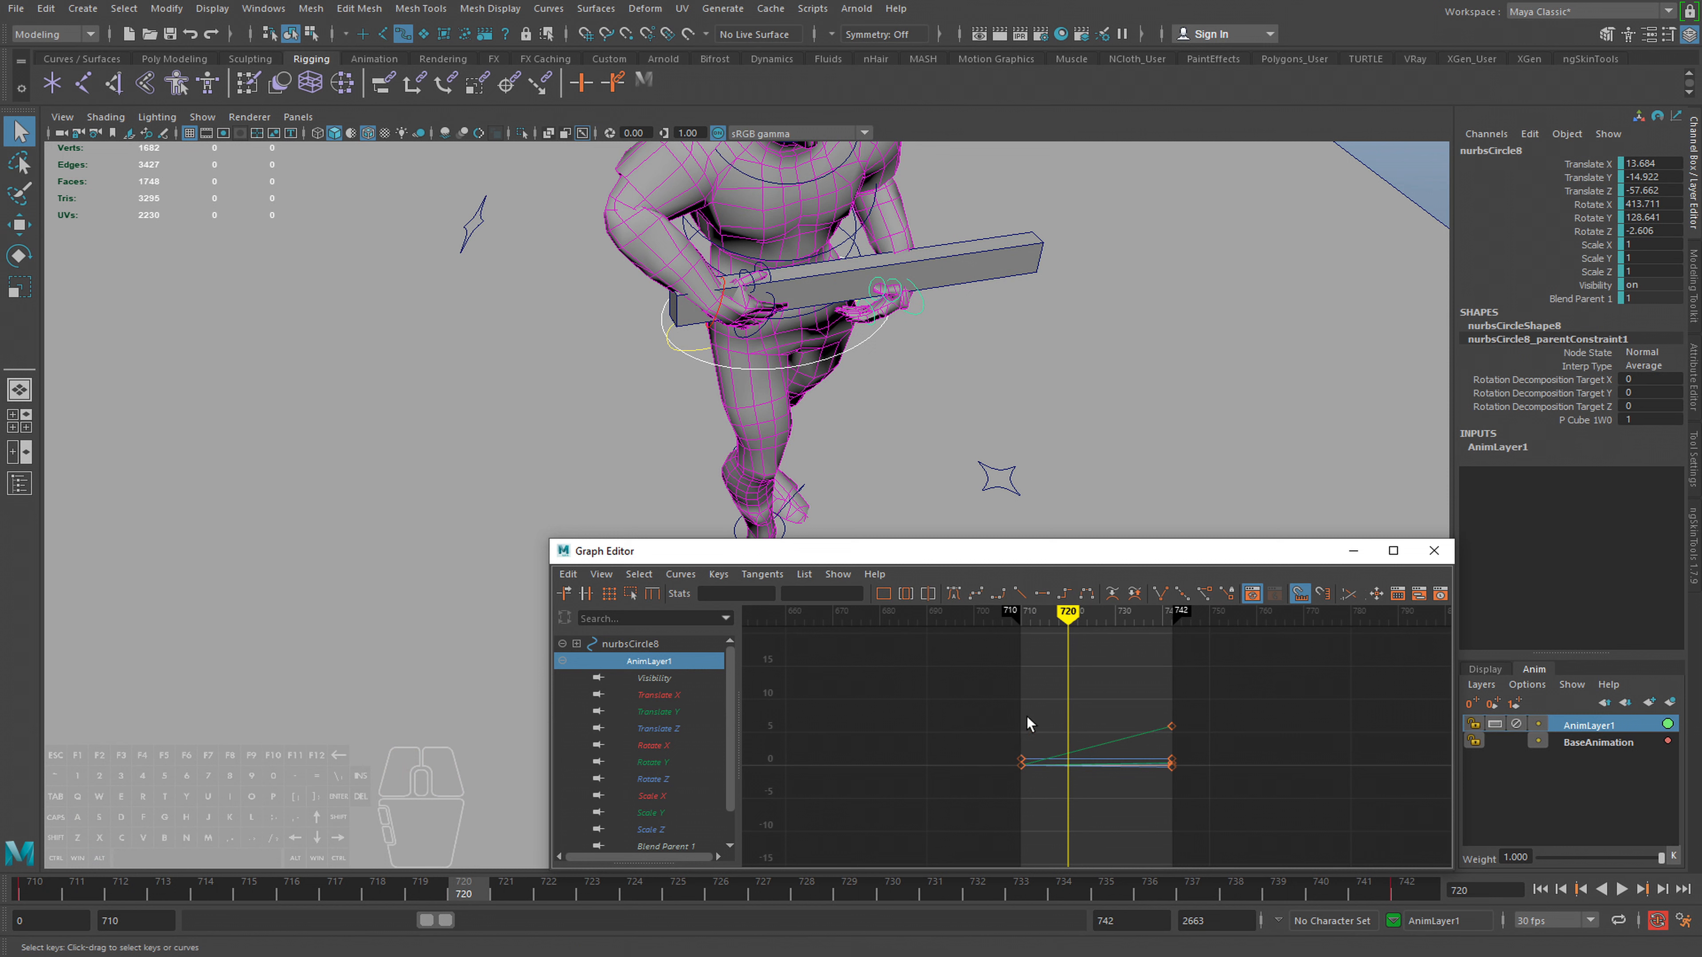
pyautogui.click(1580, 724)
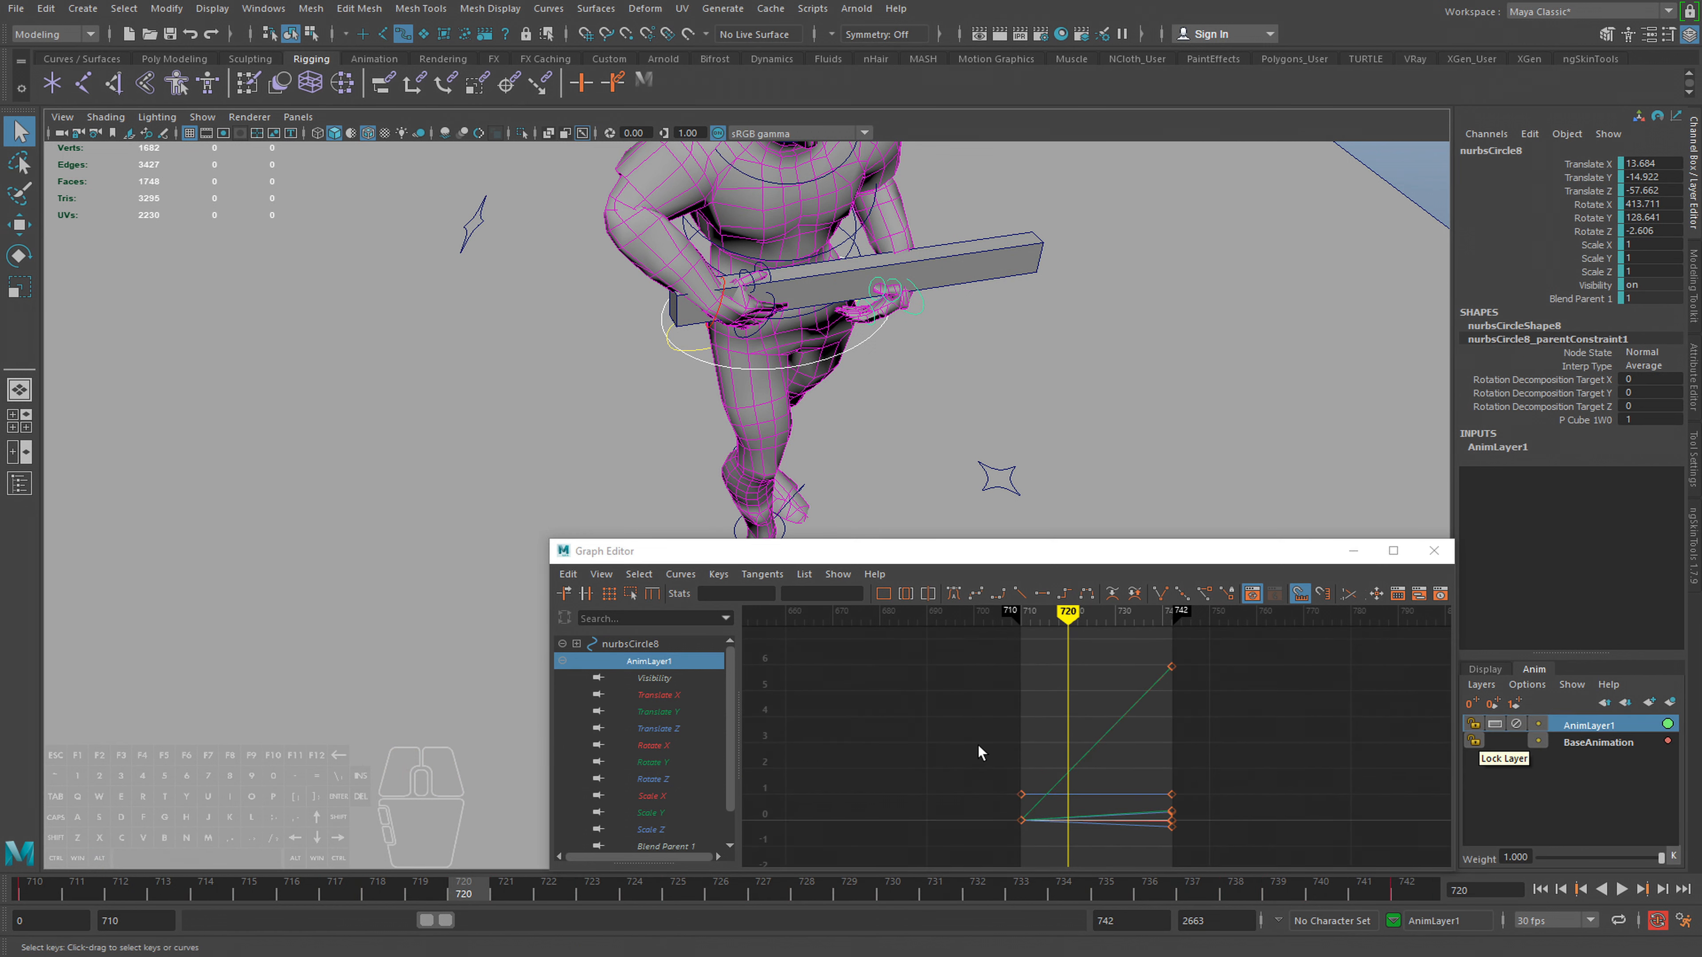
pyautogui.moveTo(945, 649); pyautogui.dragTo(1185, 830)
pyautogui.press('Delete')
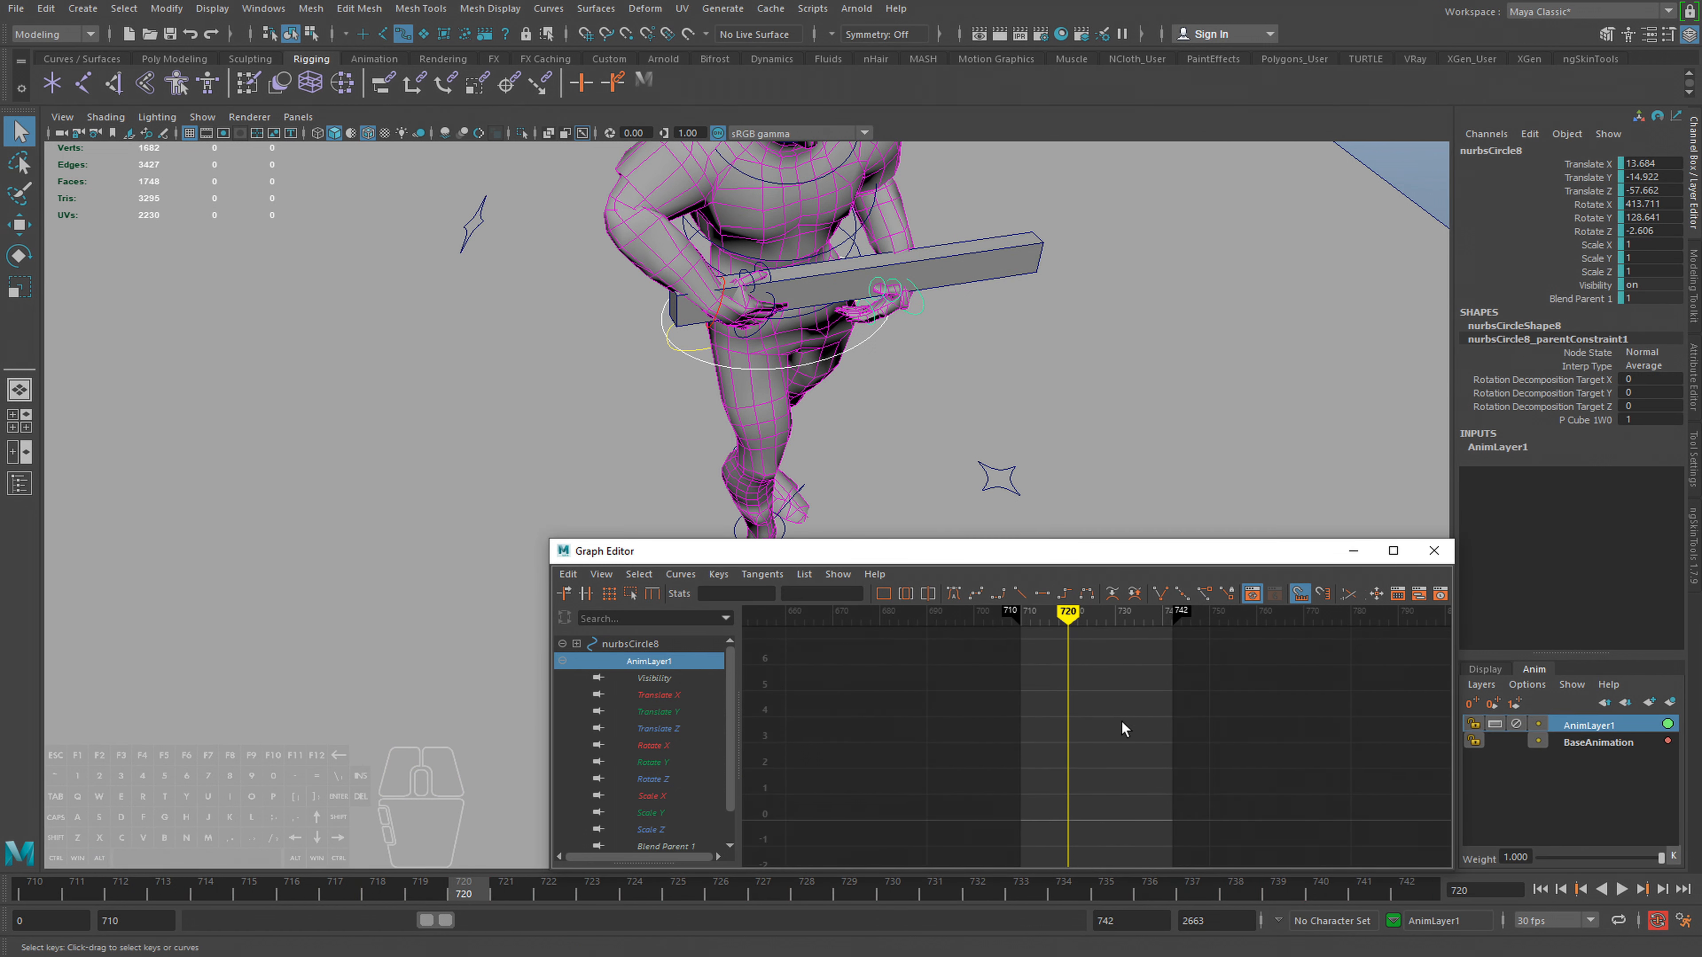
# Try rotating the right hand control at frame 710 to test the left hand's response, and undo the rotation
pyautogui.keyDown('alt'); pyautogui.moveTo(971, 447); pyautogui.dragTo(961, 436); pyautogui.keyUp('alt')
pyautogui.moveTo(466, 890); pyautogui.dragTo(35, 891)
pyautogui.keyDown('alt'); pyautogui.moveTo(603, 375); pyautogui.dragTo(635, 450); pyautogui.keyUp('alt')
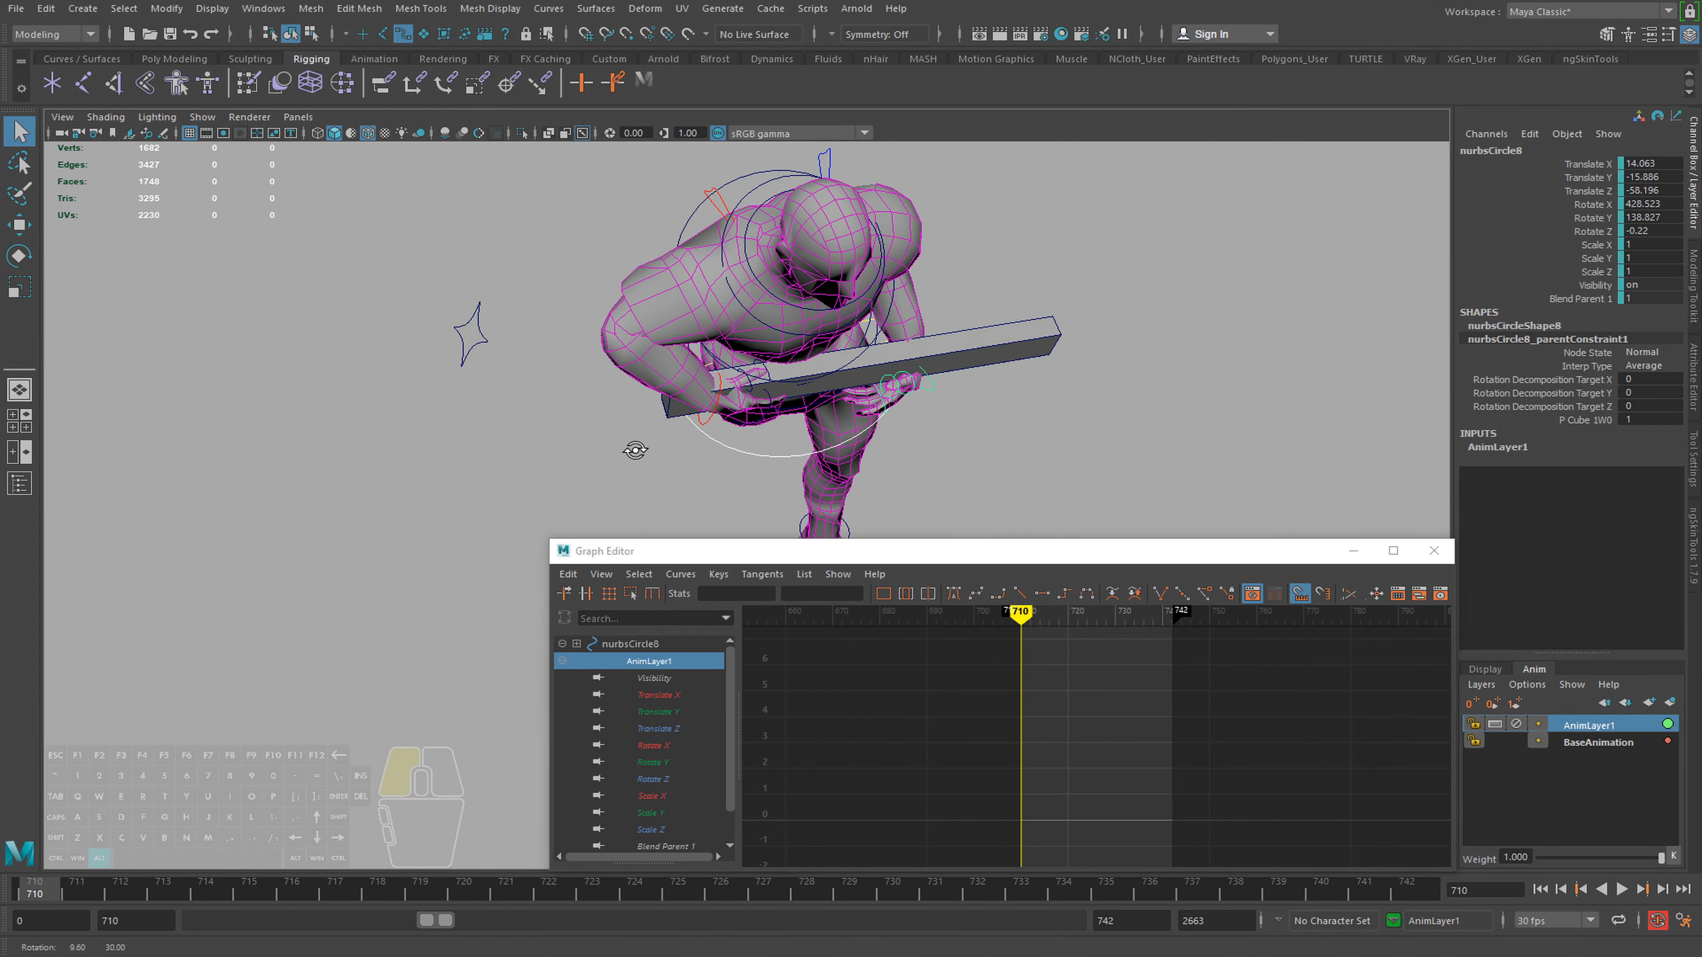
pyautogui.click(709, 422)
pyautogui.press('e')
pyautogui.moveTo(756, 457); pyautogui.dragTo(759, 447)
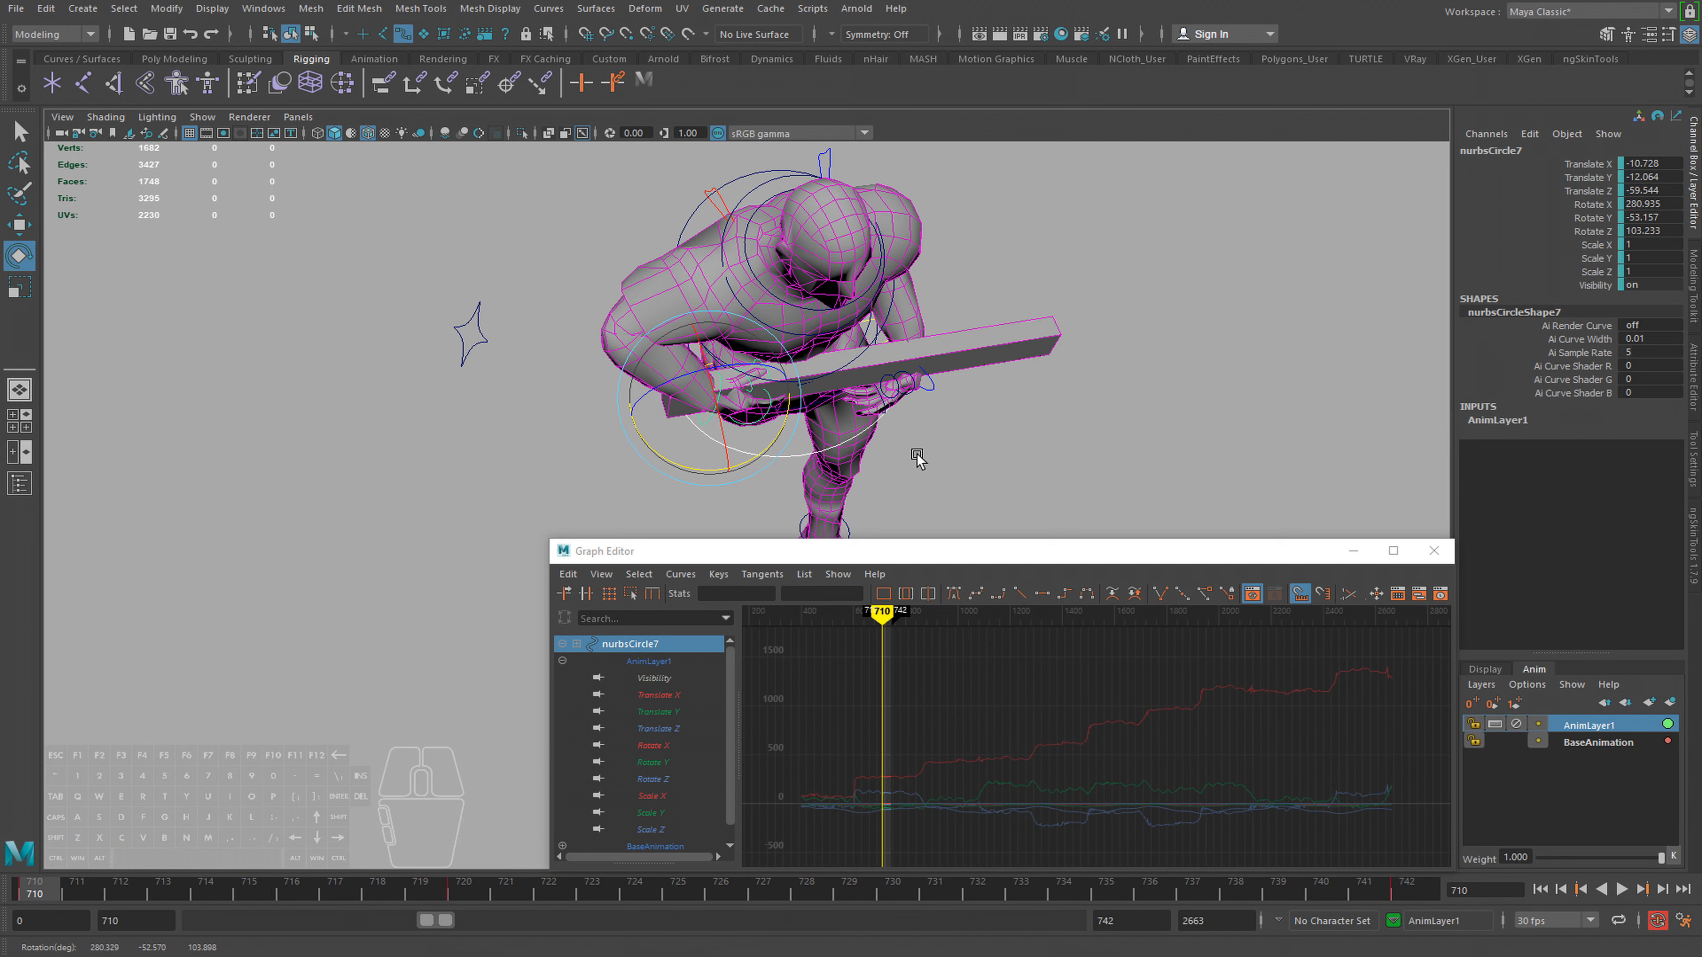
pyautogui.hotkey('ctrl', 'z')
# Make BaseAnimation the active layer and delete nurbsCircle8_parentConstraint1 from the left hand control in the Outliner
pyautogui.keyDown('alt'); pyautogui.moveTo(1032, 429); pyautogui.dragTo(992, 362); pyautogui.keyUp('alt')
pyautogui.keyDown('alt'); pyautogui.moveTo(938, 384); pyautogui.dragTo(953, 384, button='right'); pyautogui.keyUp('alt')
pyautogui.press('o')
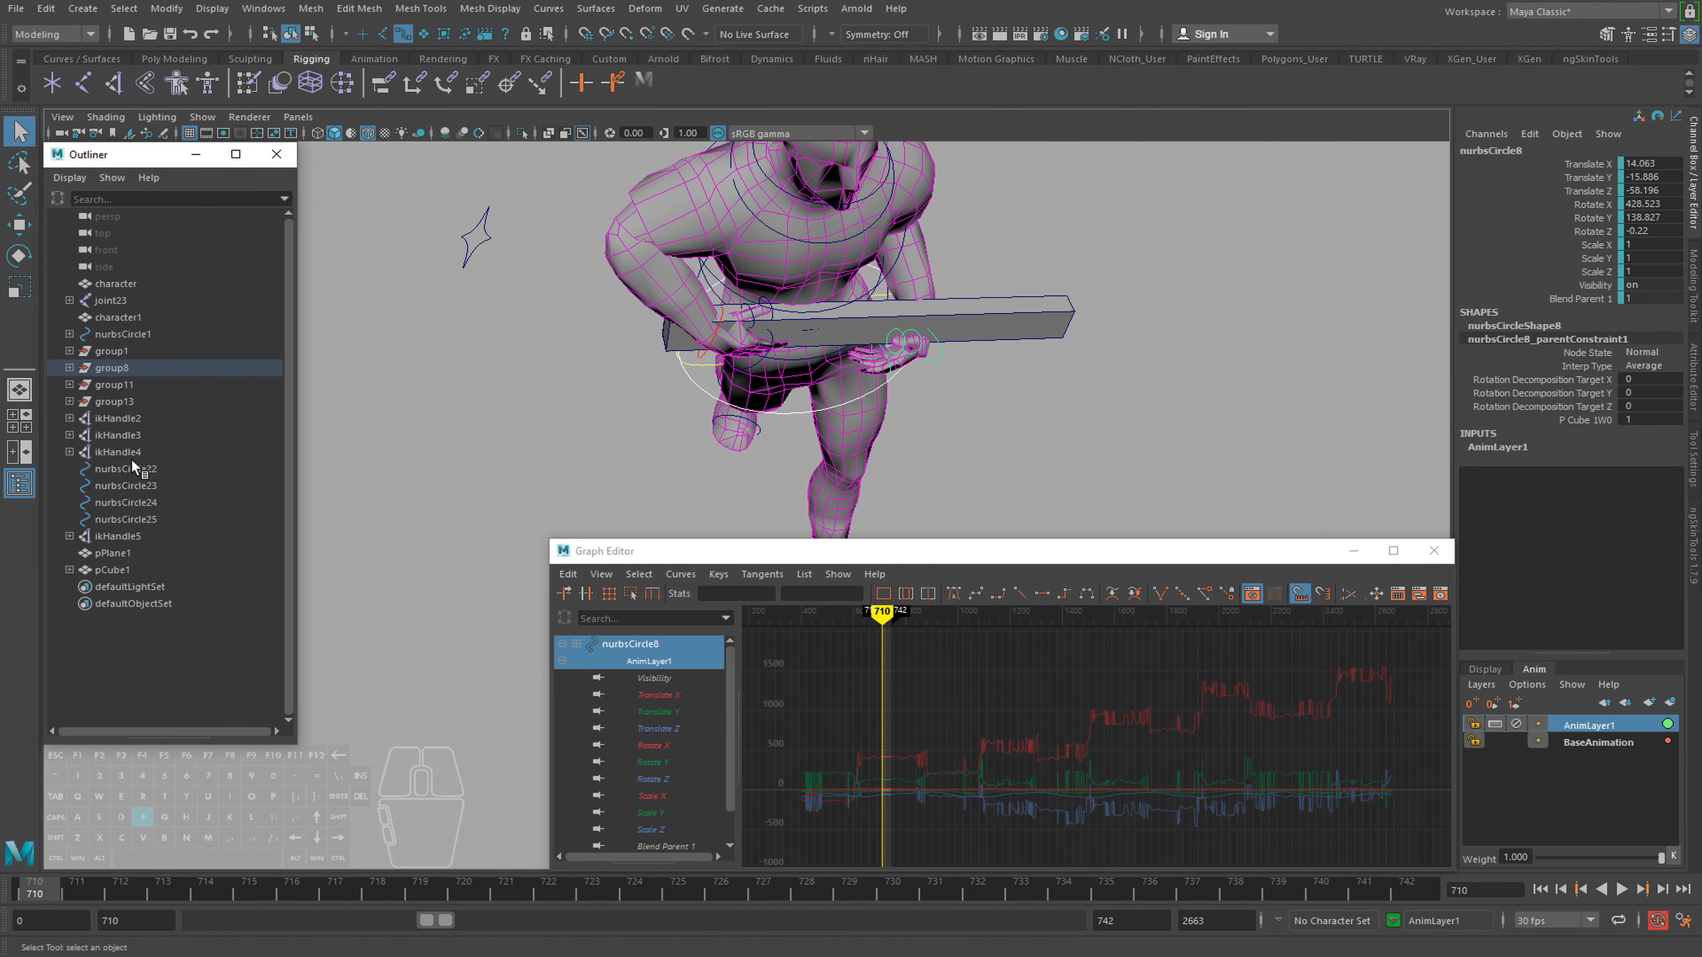
pyautogui.press('q')
pyautogui.click(69, 367)
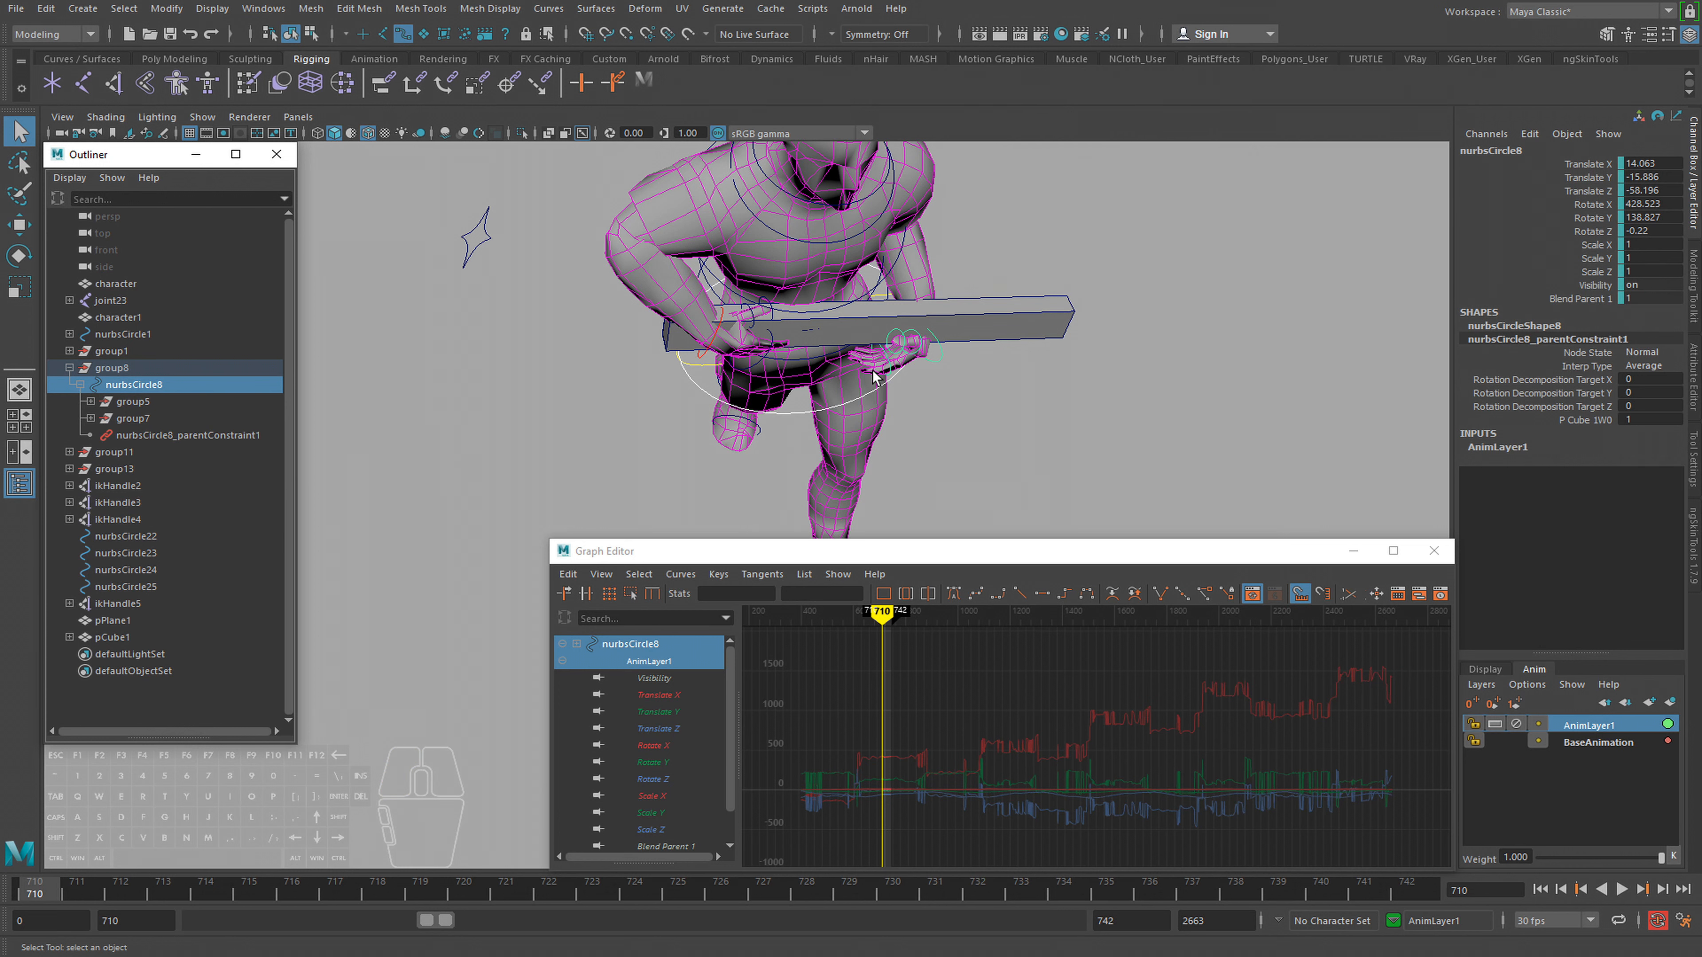
pyautogui.click(1608, 742)
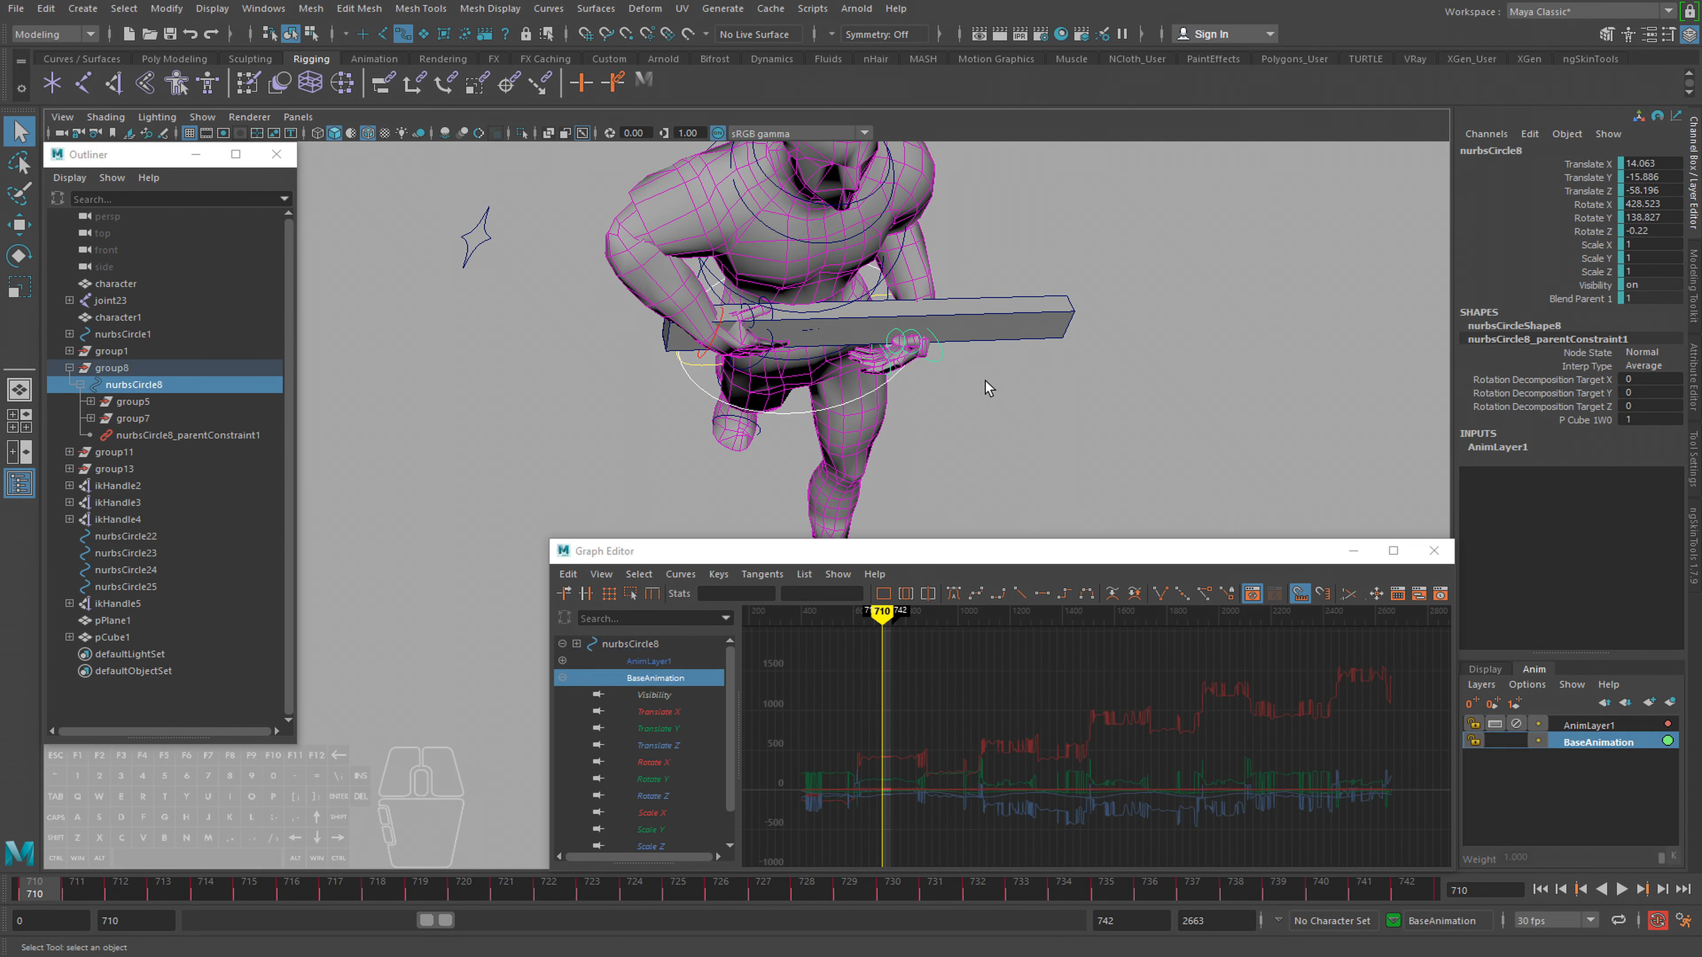
pyautogui.click(145, 434)
pyautogui.press('Delete')
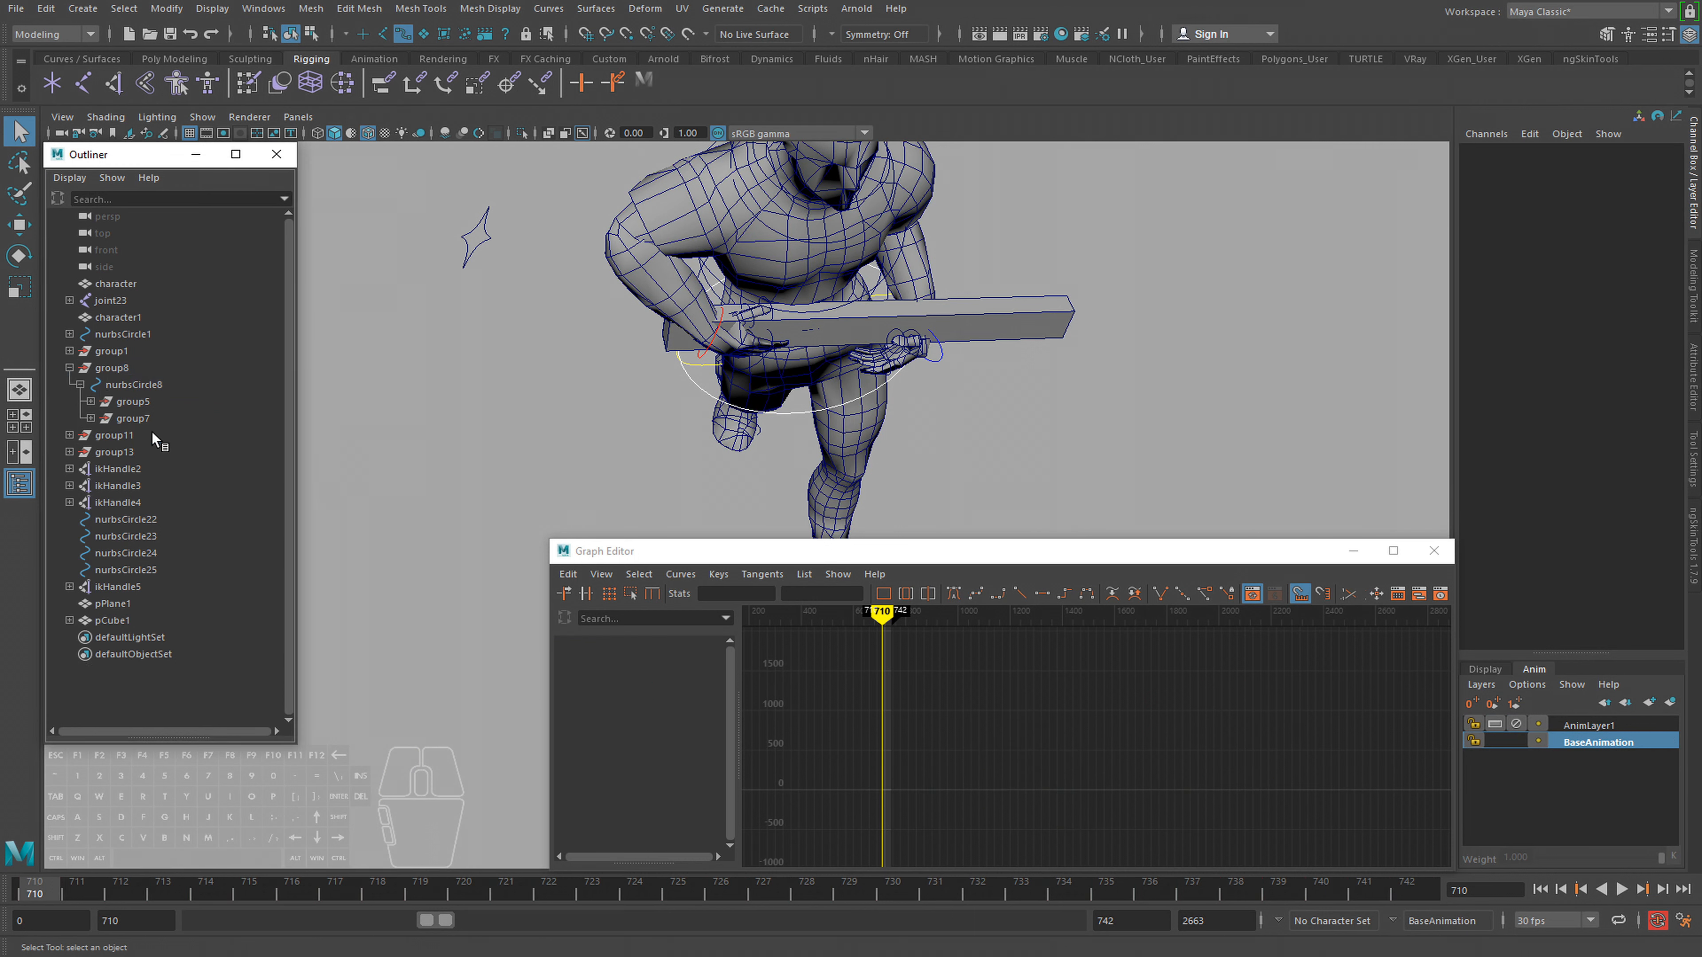
# Parent-constrain the left hand control to the right hand control on the BaseAnimation layer
pyautogui.click(771, 347)
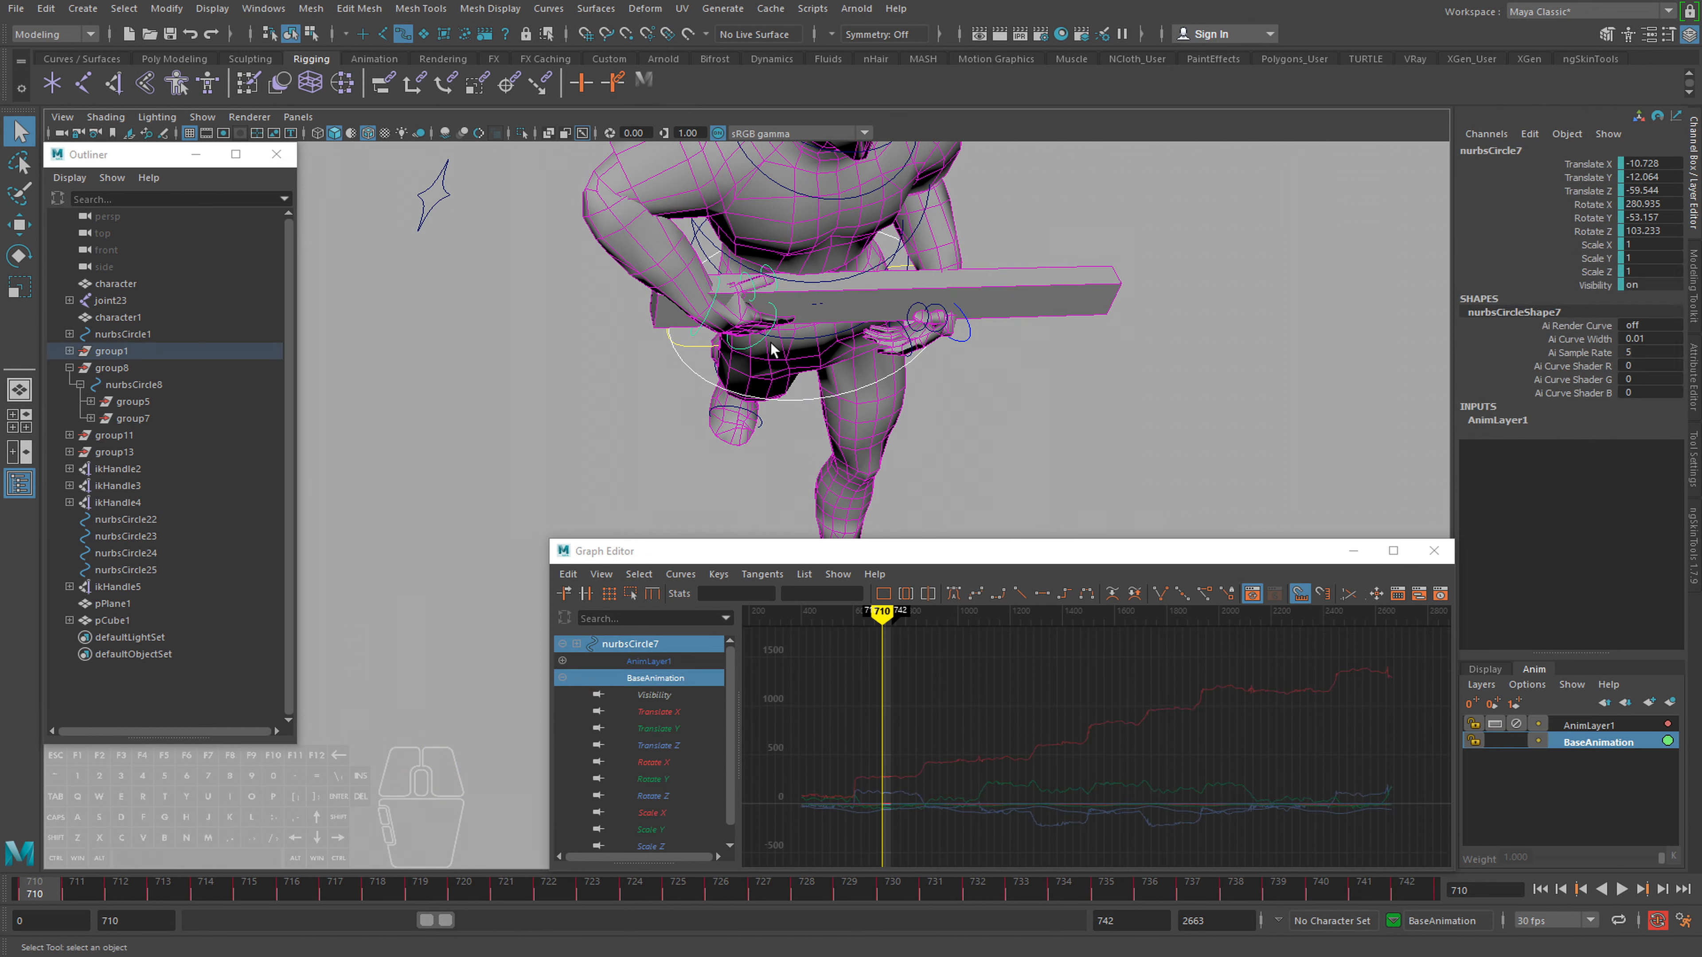
pyautogui.keyDown('shift'); pyautogui.click(971, 332); pyautogui.keyUp('shift')
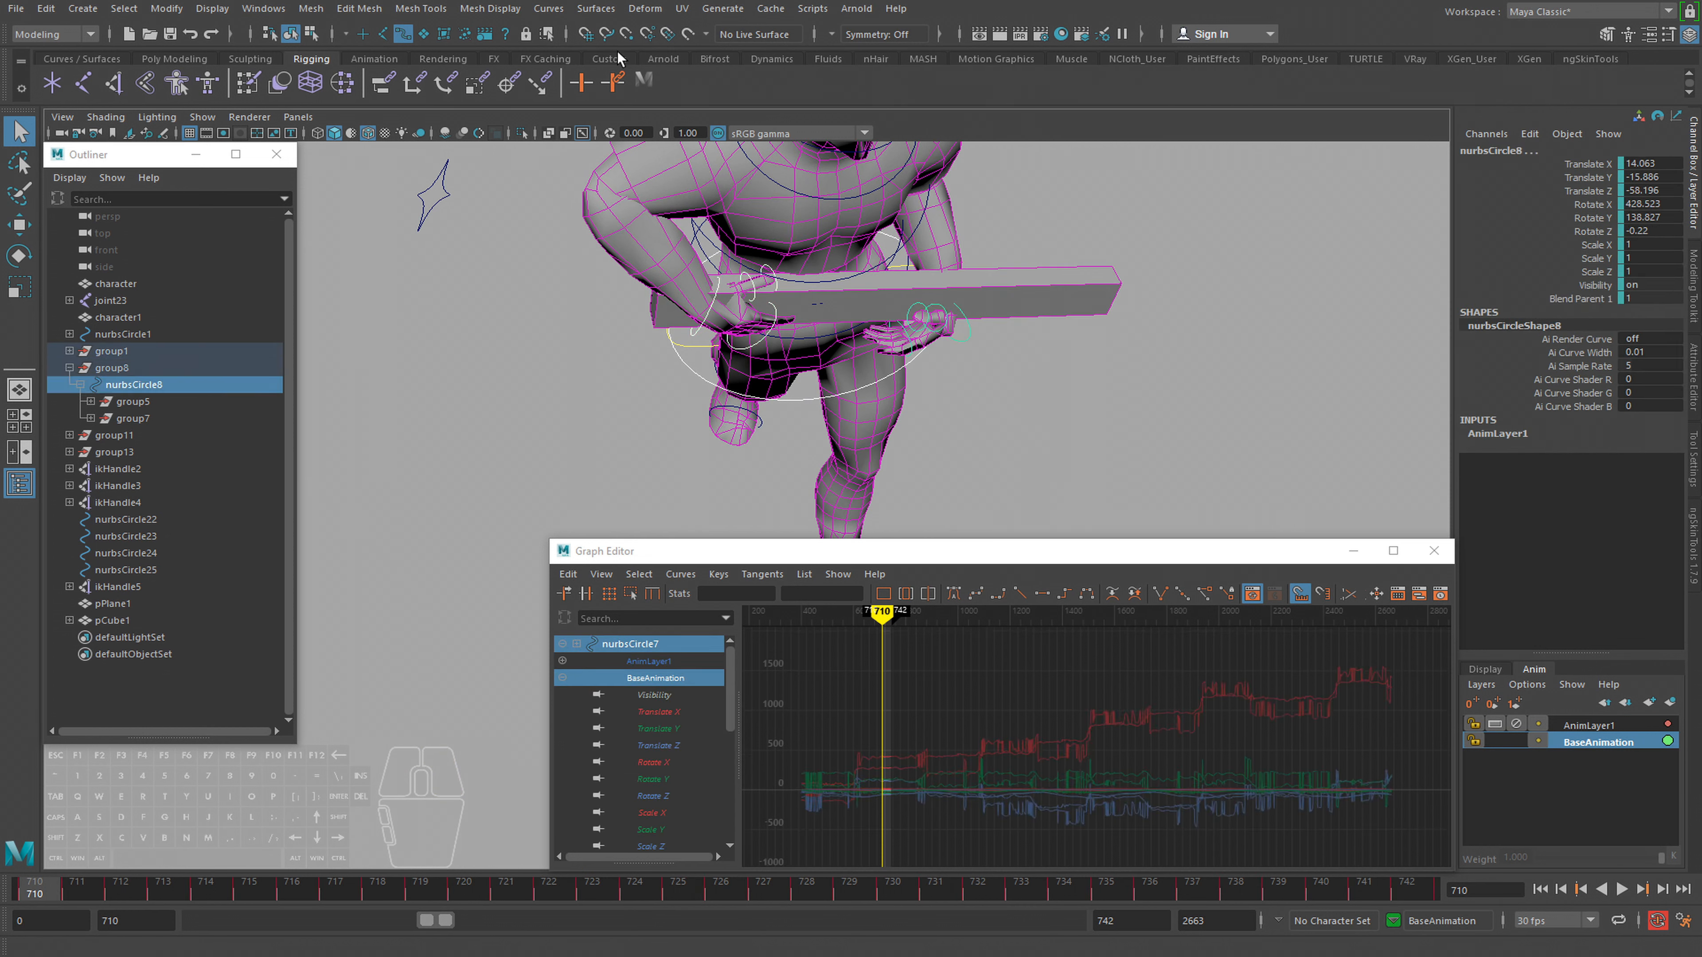
pyautogui.click(452, 8)
pyautogui.click(469, 33)
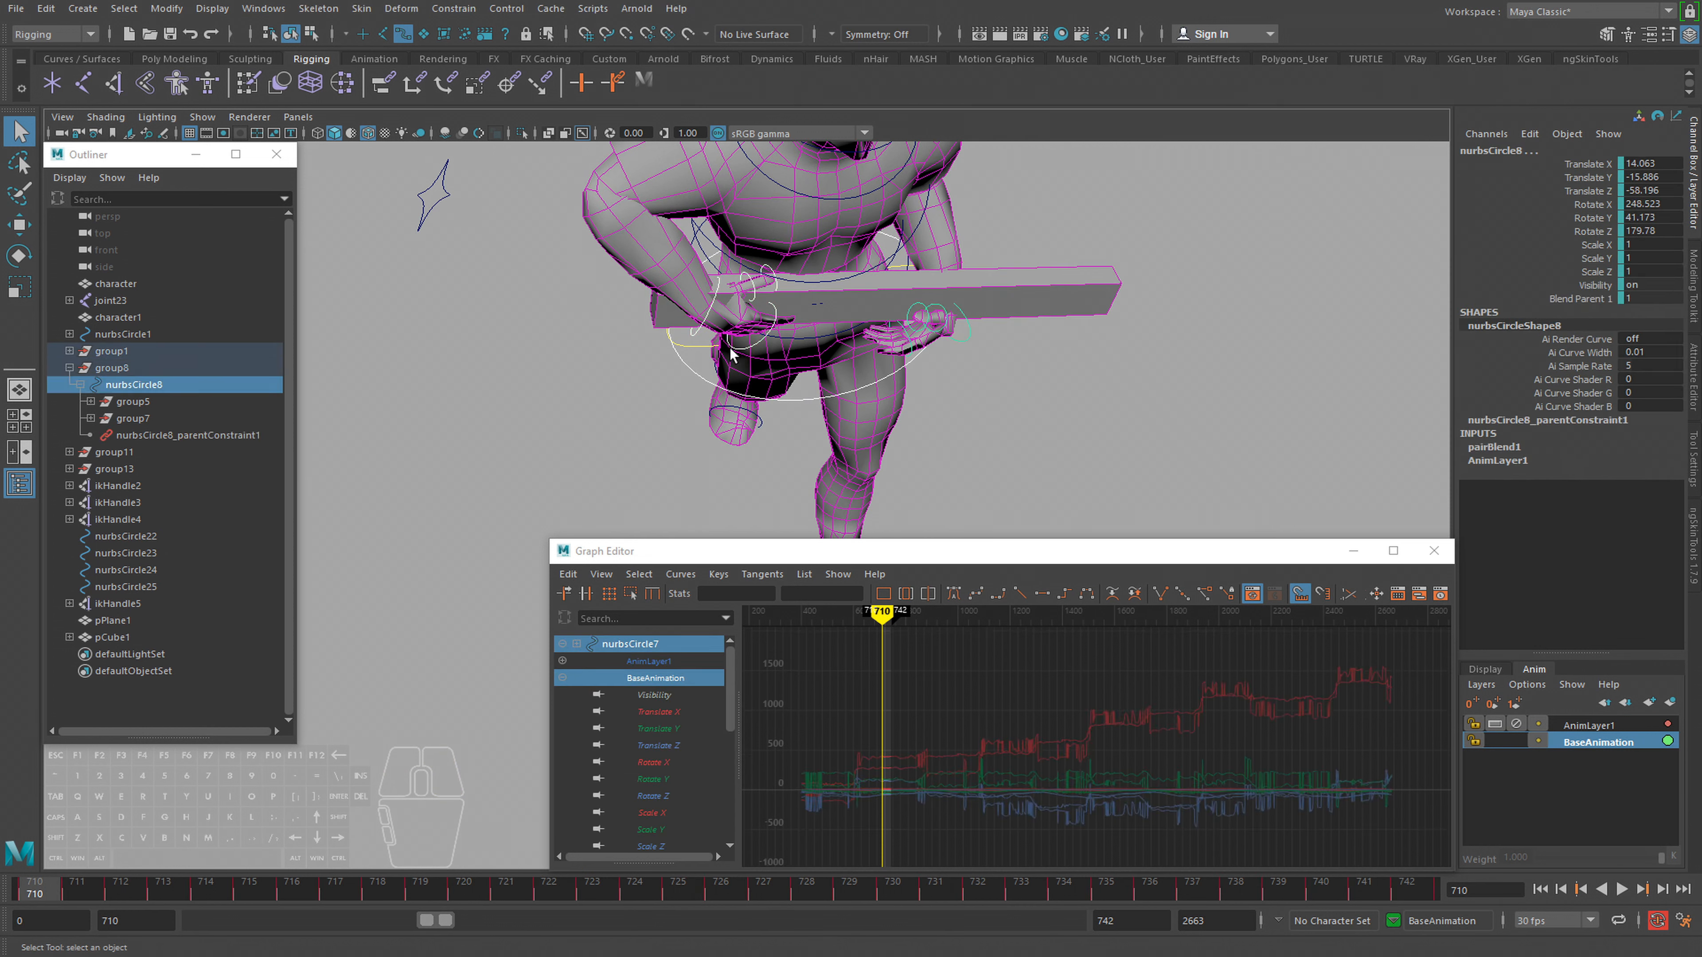
# Test the new constraint by rotating the right hand control, and undo the rotation
pyautogui.click(699, 325)
pyautogui.press('e')
pyautogui.moveTo(745, 362); pyautogui.dragTo(760, 369)
pyautogui.hotkey('ctrl', 'z')
# Play the loop from above to check the constrained hands, and make AnimLayer1 the active layer
pyautogui.keyDown('alt'); pyautogui.moveTo(778, 383); pyautogui.dragTo(803, 385, button='right'); pyautogui.keyUp('alt')
pyautogui.keyDown('alt'); pyautogui.moveTo(804, 385); pyautogui.dragTo(942, 406); pyautogui.keyUp('alt')
pyautogui.hotkey('alt', 'v')
pyautogui.hotkey('alt', 'v')
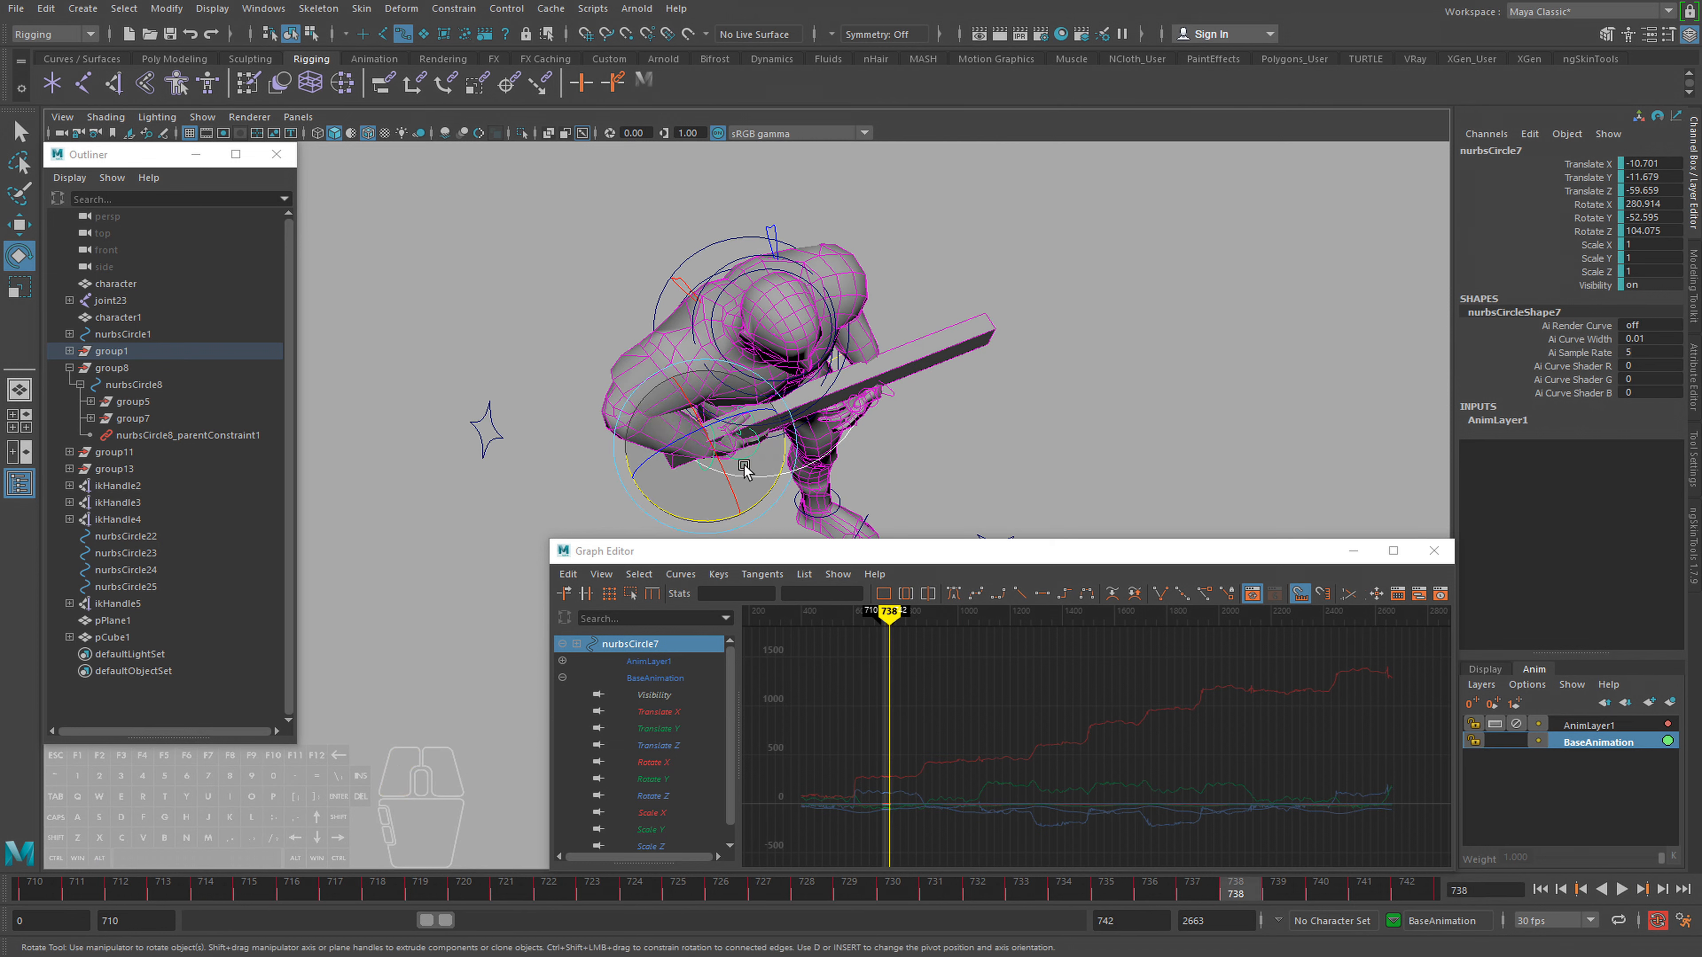
pyautogui.click(1605, 731)
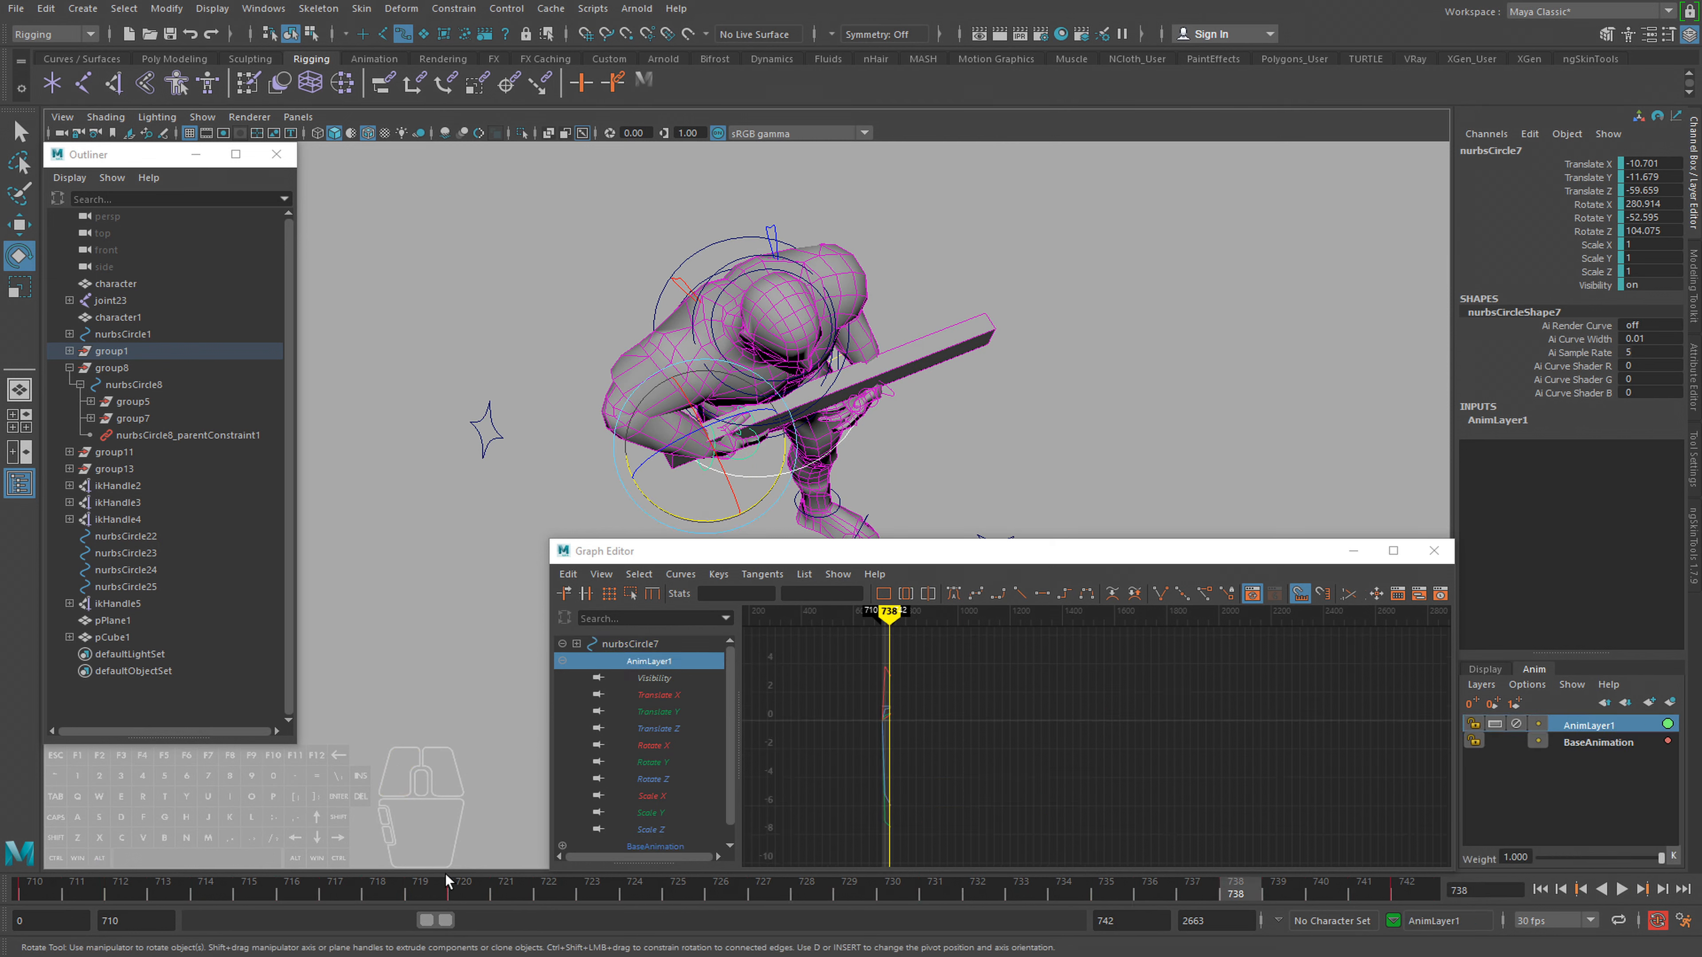
# Play the loop from frame 710 to check the hands on the plank, and close the Graph Editor
pyautogui.moveTo(440, 884); pyautogui.dragTo(2, 860)
pyautogui.hotkey('alt', 'v')
pyautogui.hotkey('alt', 'v')
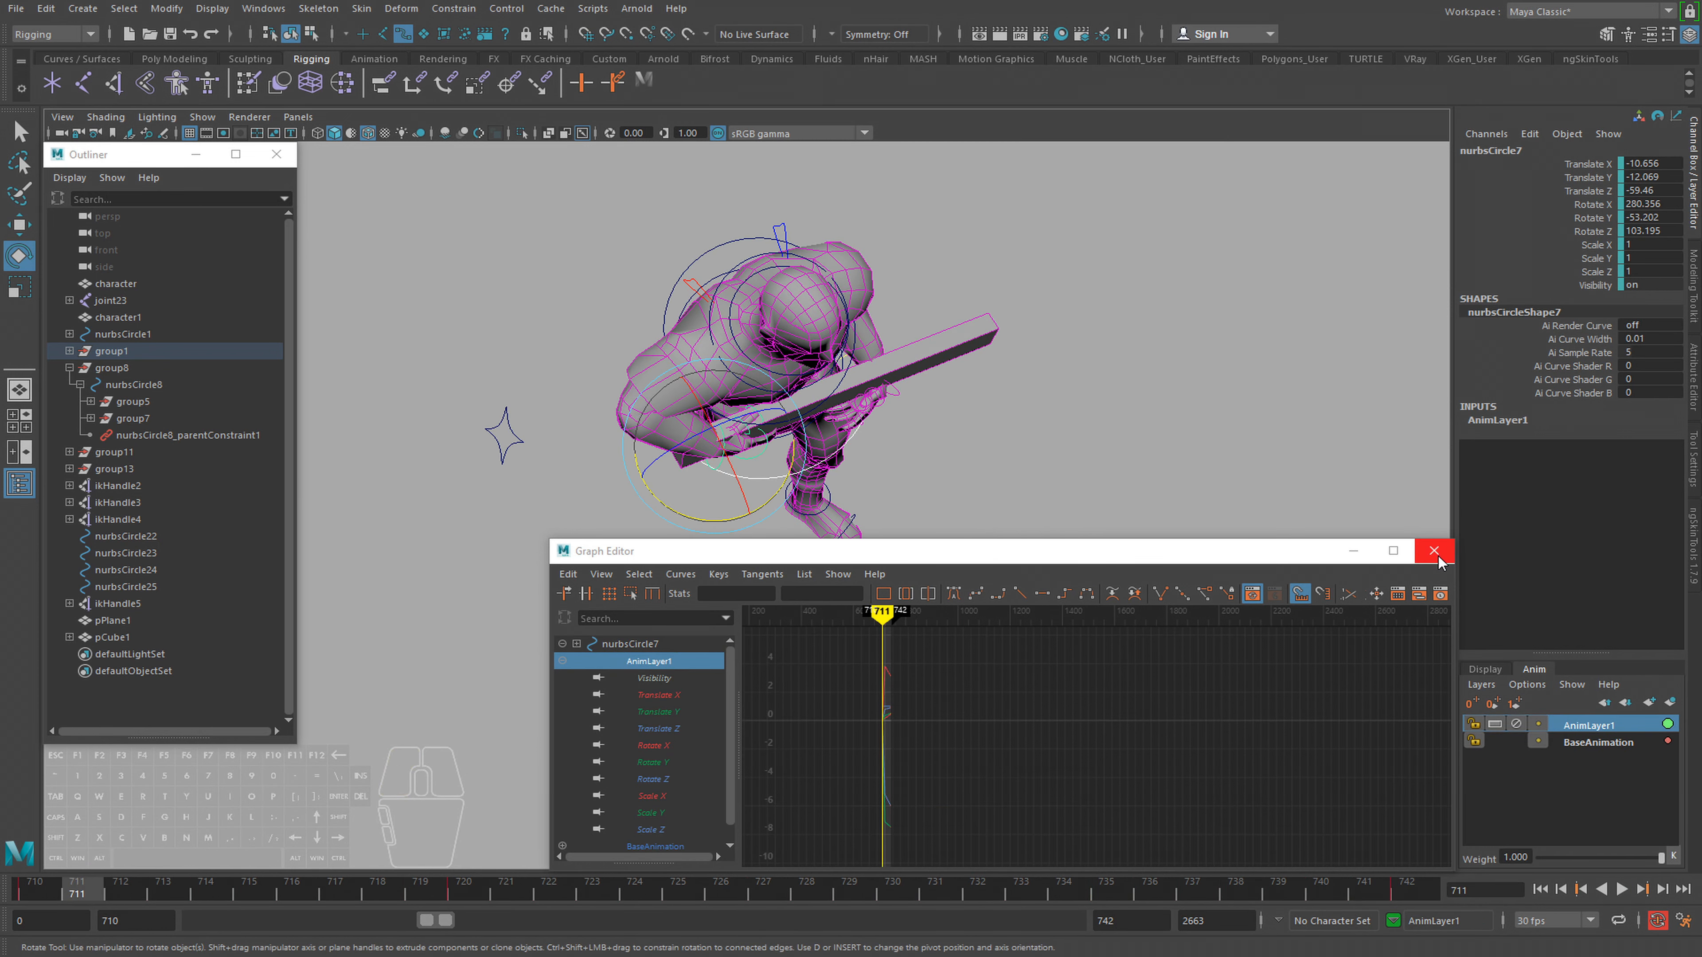
pyautogui.click(1433, 551)
pyautogui.hotkey('alt', 'v')
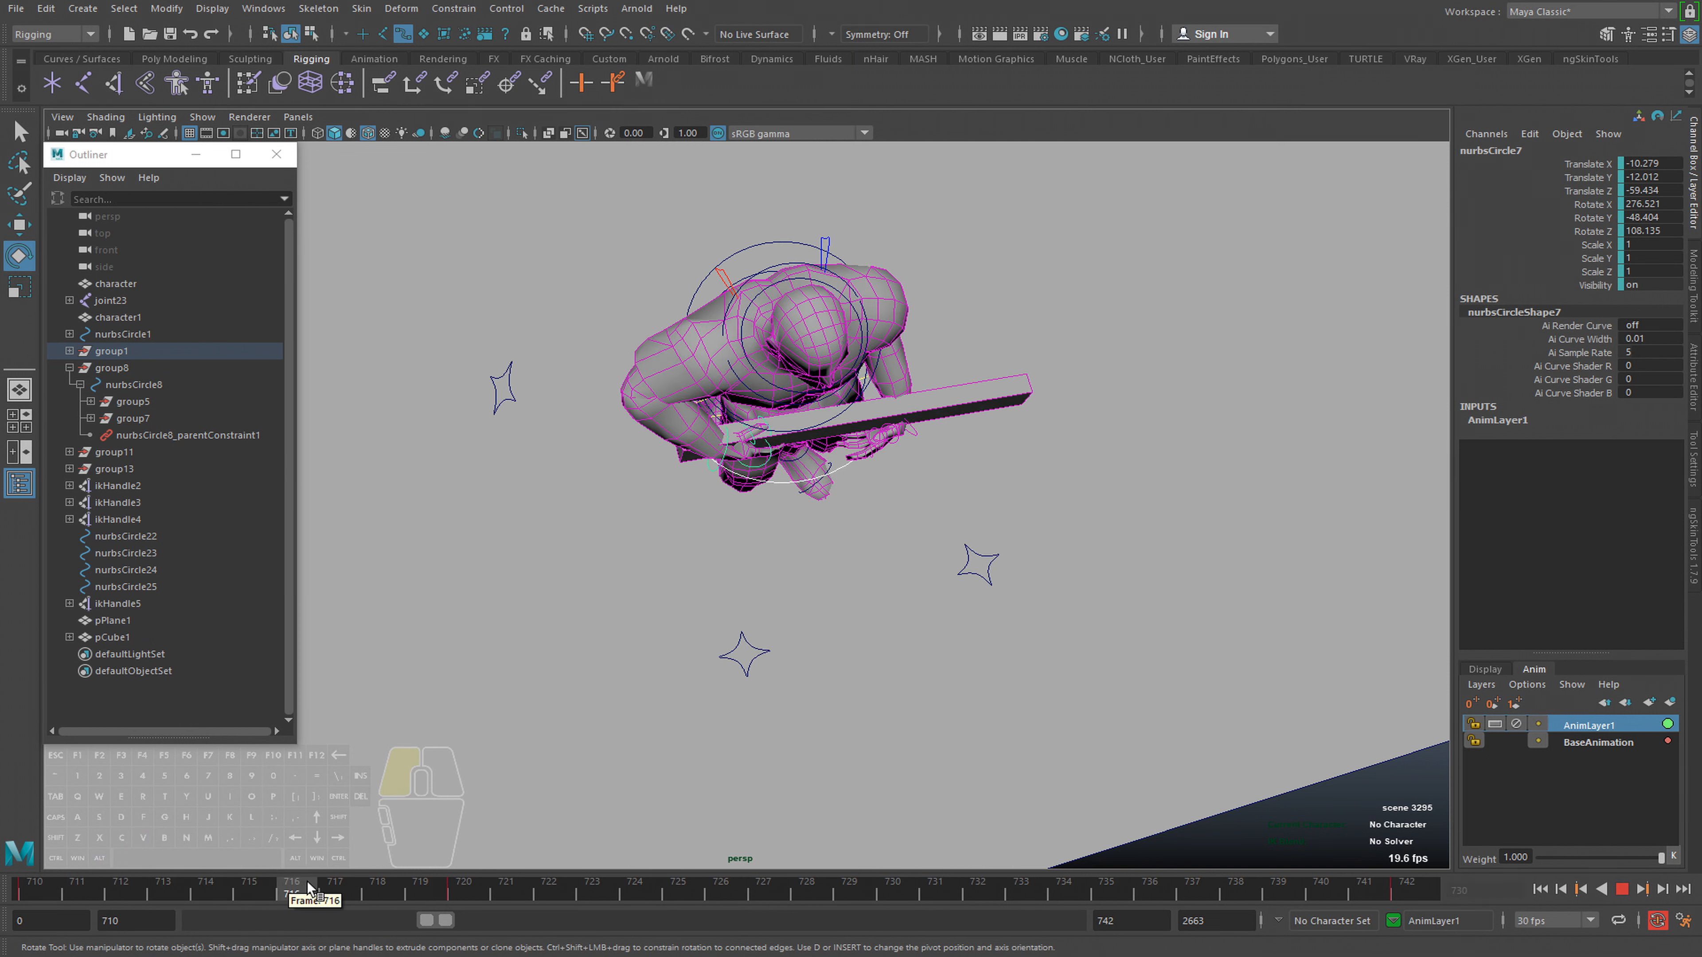
# Try to rotate the right hand control at frame 720 on AnimLayer1, and play the loop to check it
pyautogui.moveTo(440, 883); pyautogui.dragTo(474, 881)
pyautogui.moveTo(774, 500); pyautogui.dragTo(772, 498)
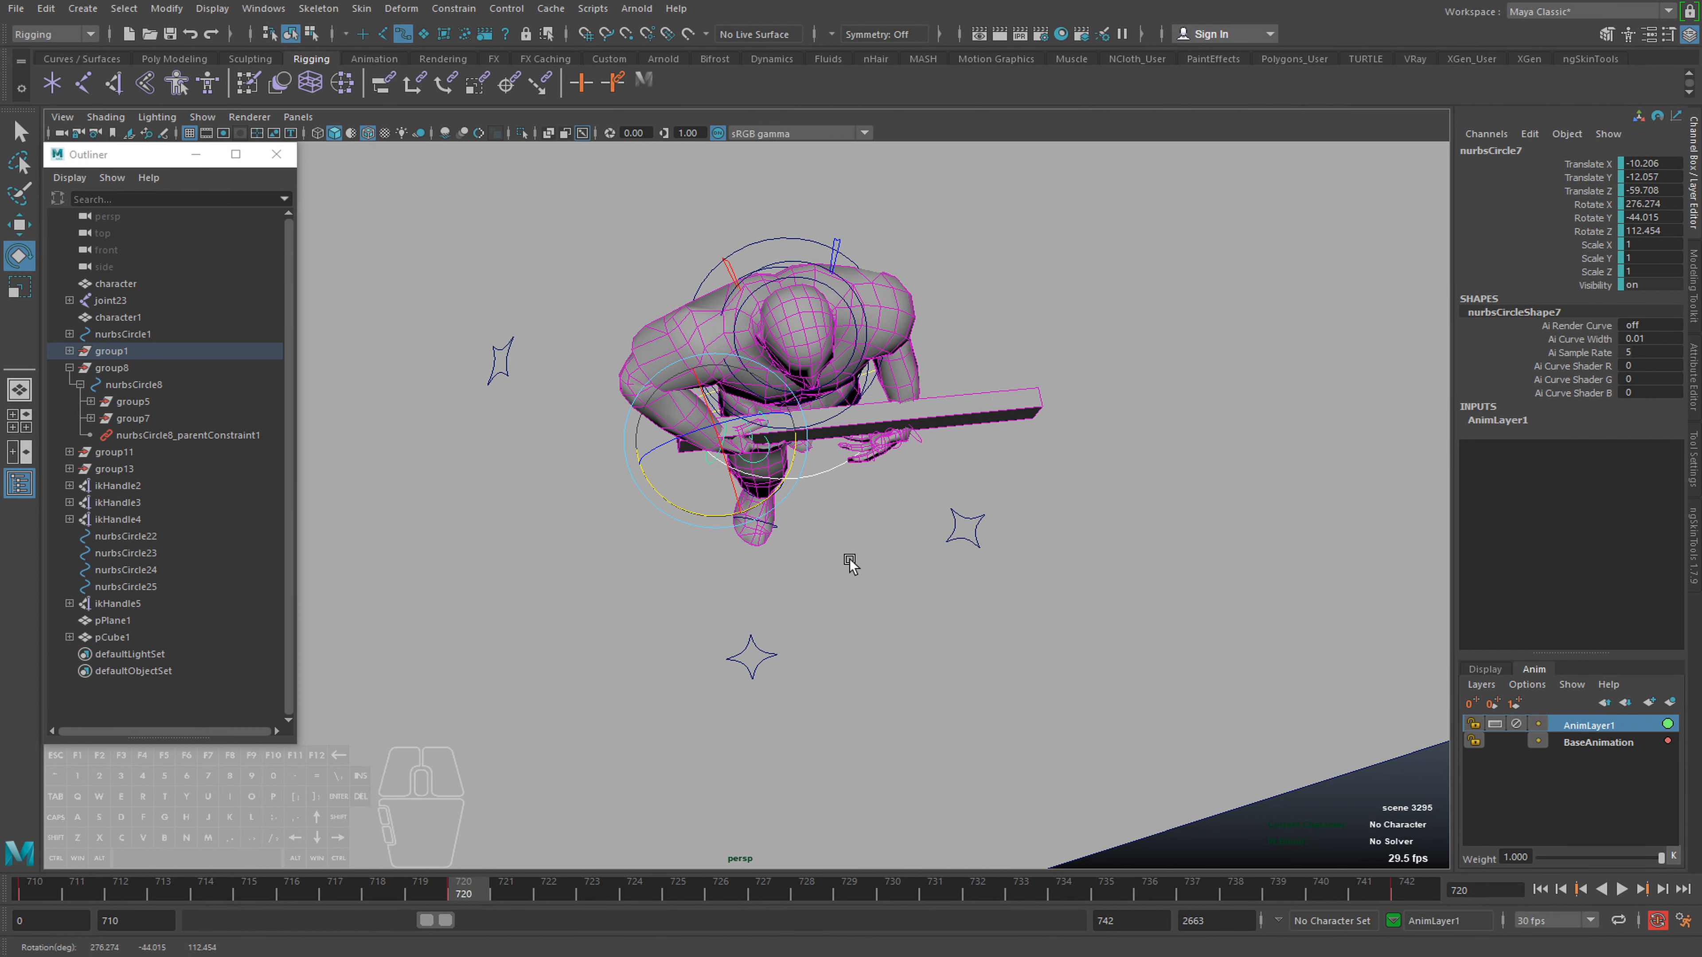
pyautogui.hotkey('alt', 'v')
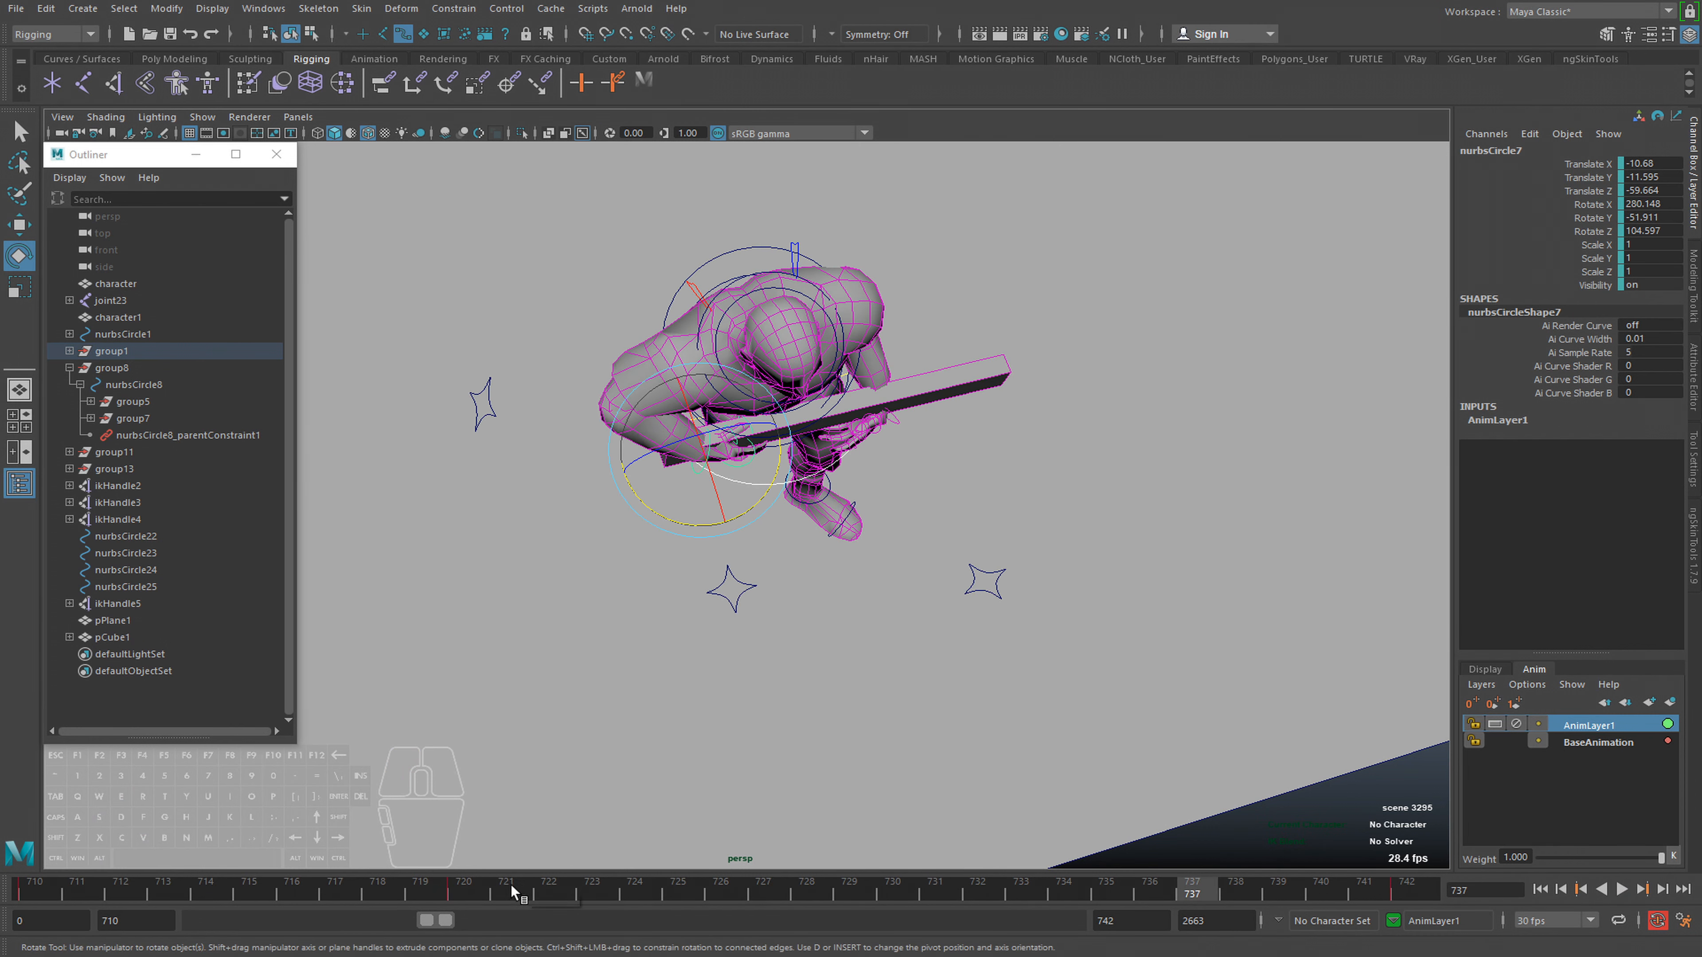
# Return to frame 720 and frame the right hand control's AnimLayer1 curves in the Graph Editor
pyautogui.click(468, 892)
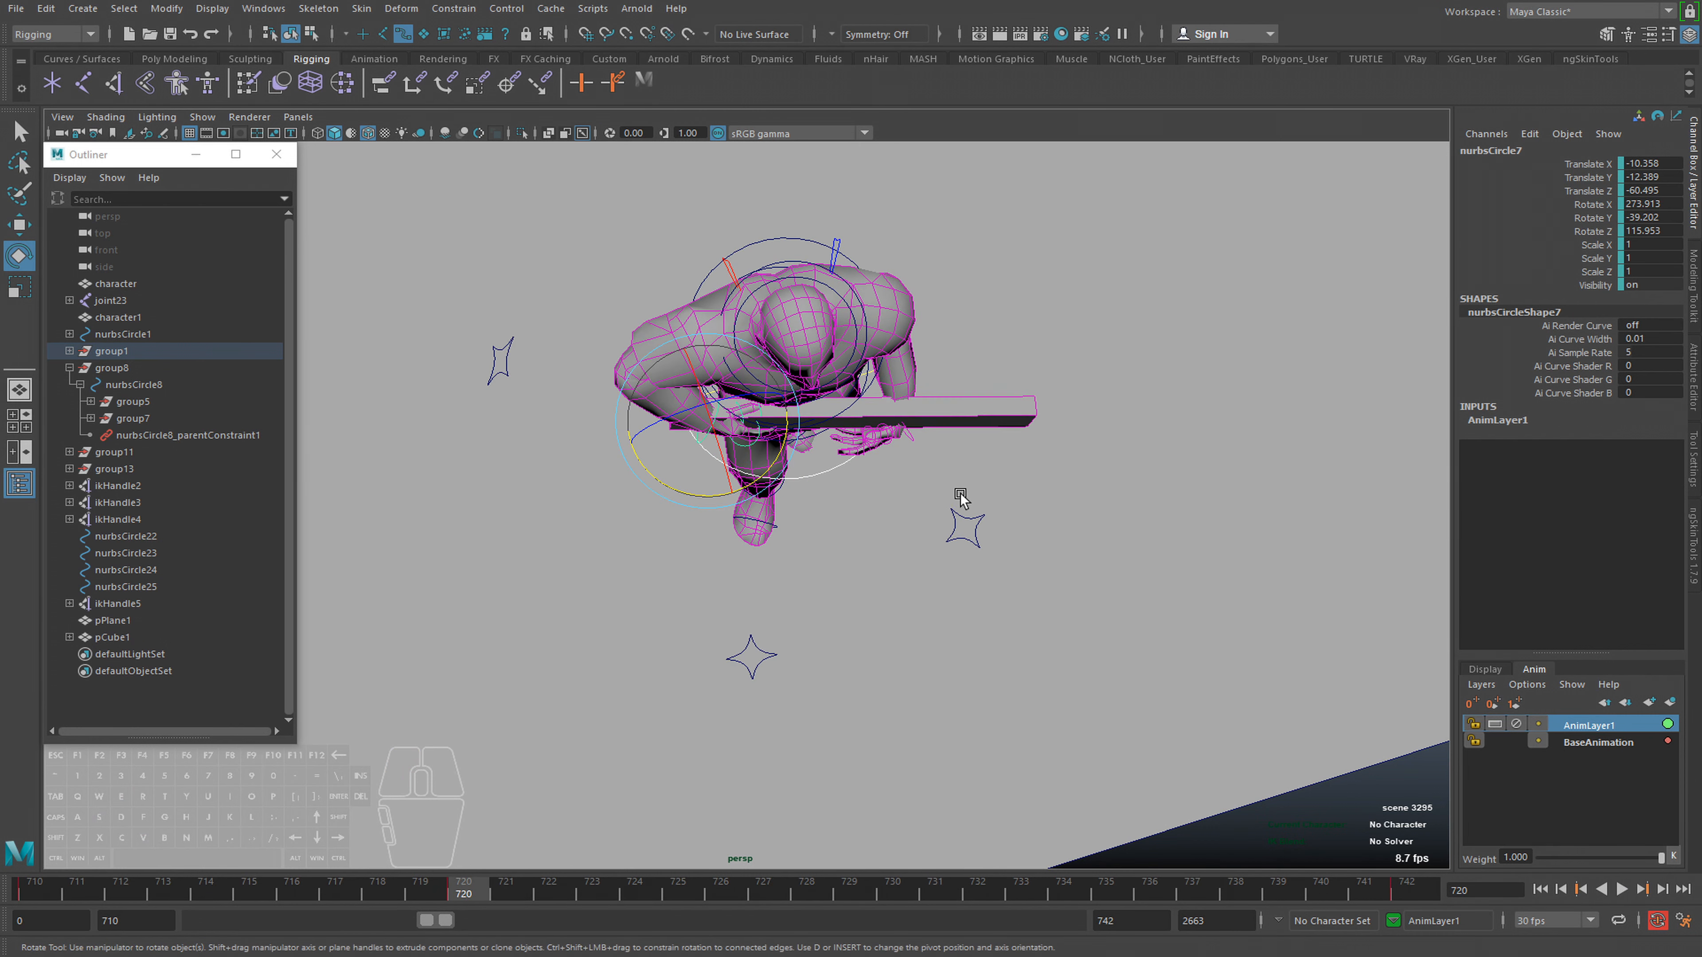
pyautogui.press('w')
pyautogui.moveTo(734, 494); pyautogui.dragTo(734, 501)
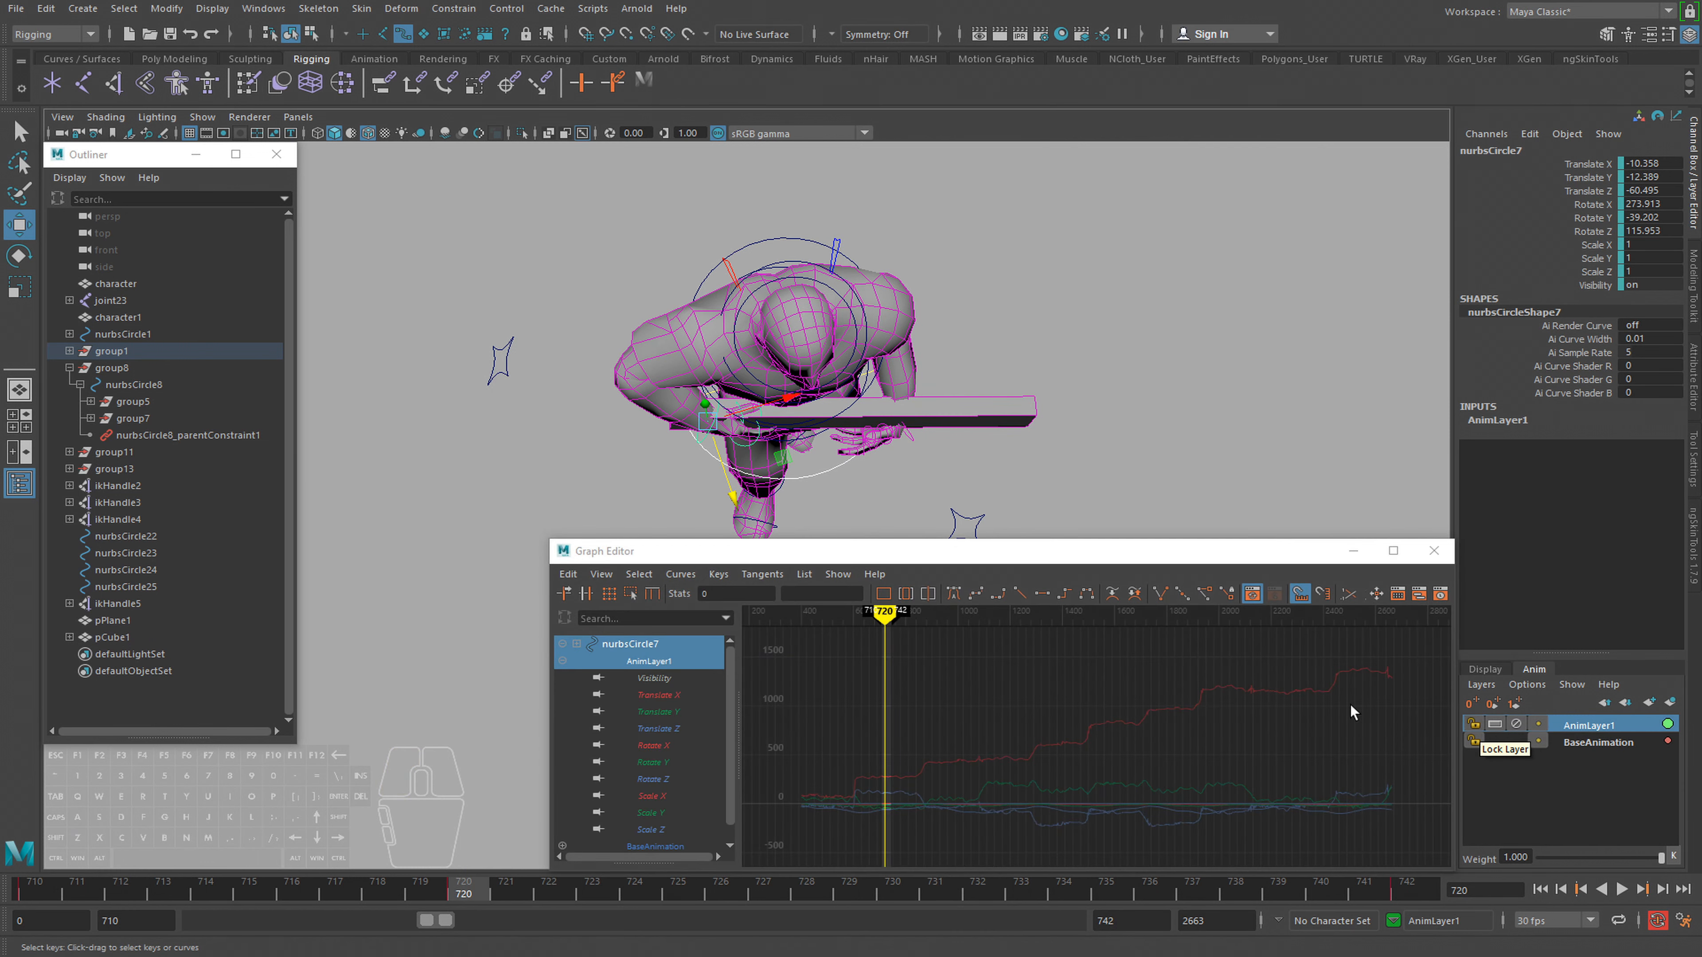
pyautogui.press('f')
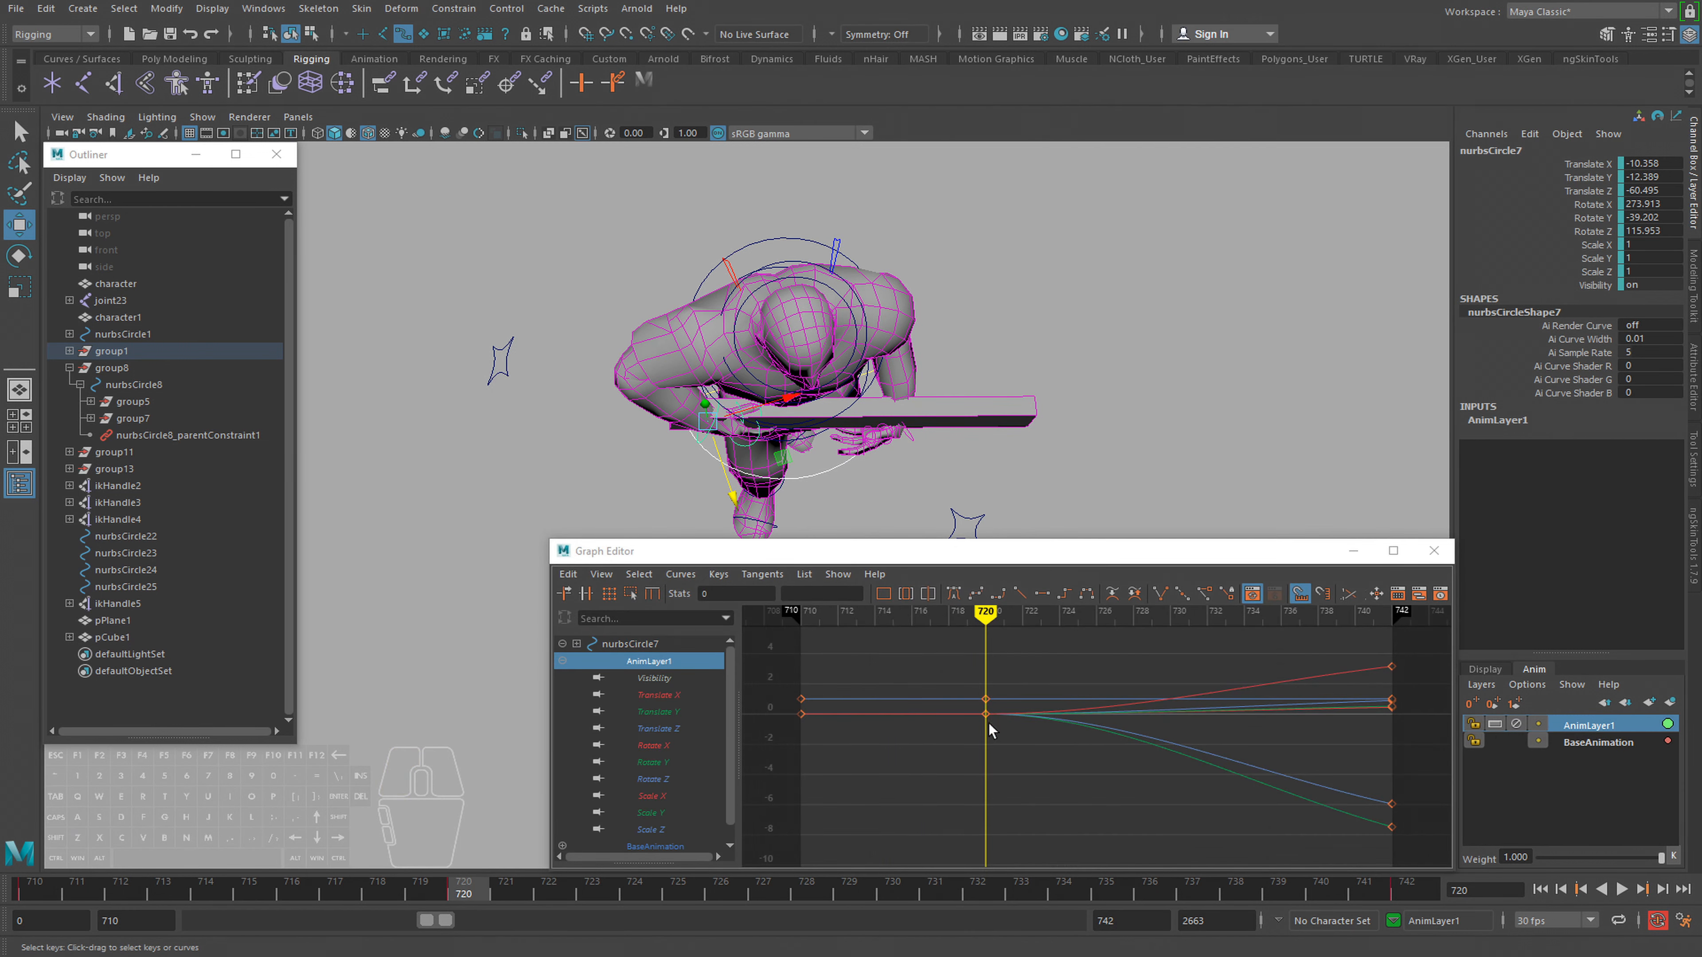
# Rotate the right hand control at frame 720 to about 274.6, -40.6, 115.1 on AnimLayer1, and play the loop
pyautogui.keyDown('alt'); pyautogui.moveTo(891, 442); pyautogui.dragTo(938, 418, button='middle'); pyautogui.keyUp('alt')
pyautogui.keyDown('alt'); pyautogui.moveTo(938, 419); pyautogui.dragTo(922, 425); pyautogui.keyUp('alt')
pyautogui.keyDown('alt'); pyautogui.moveTo(770, 395); pyautogui.dragTo(833, 429); pyautogui.keyUp('alt')
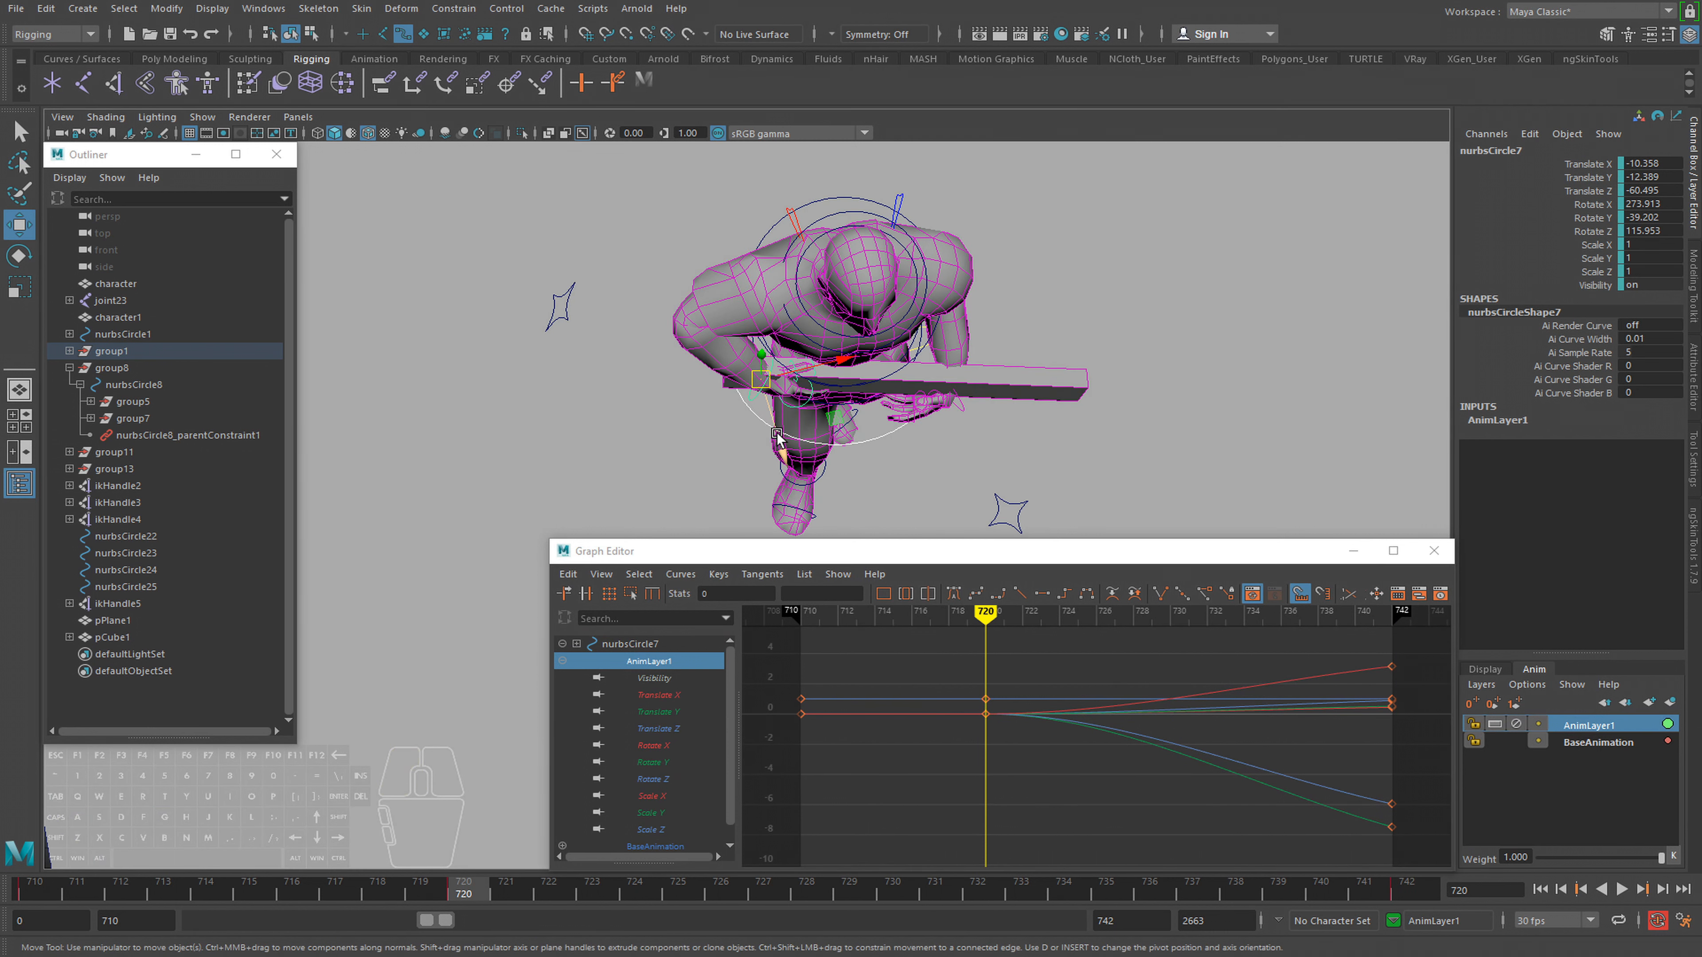
pyautogui.press('e')
pyautogui.hotkey('alt', 'v')
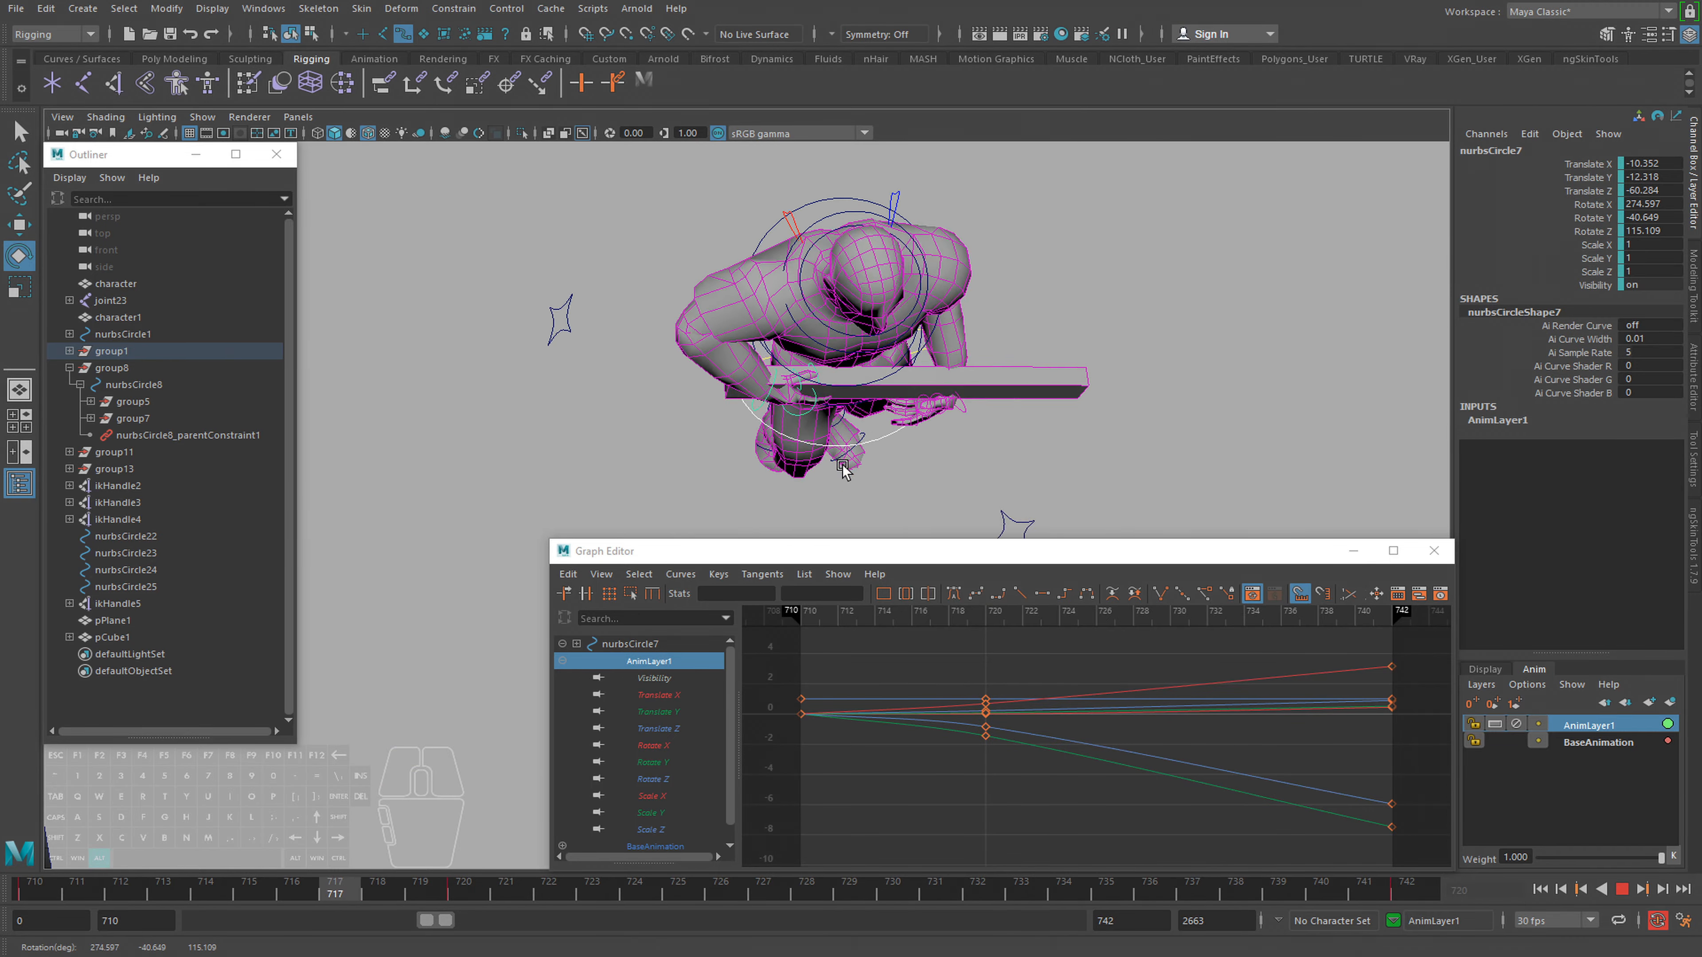
# Try to rotate the right hand control at frame 735, play the loop to check it, and undo the rotations
pyautogui.moveTo(227, 901)
pyautogui.mouseDown()
pyautogui.moveTo(996, 906)
pyautogui.moveTo(74, 919)
pyautogui.moveTo(389, 924)
pyautogui.moveTo(61, 906)
pyautogui.moveTo(447, 925)
pyautogui.moveTo(209, 901)
pyautogui.moveTo(1256, 901)
pyautogui.moveTo(1036, 889)
pyautogui.moveTo(1414, 911)
pyautogui.moveTo(810, 865)
pyautogui.moveTo(1105, 902)
pyautogui.mouseUp()
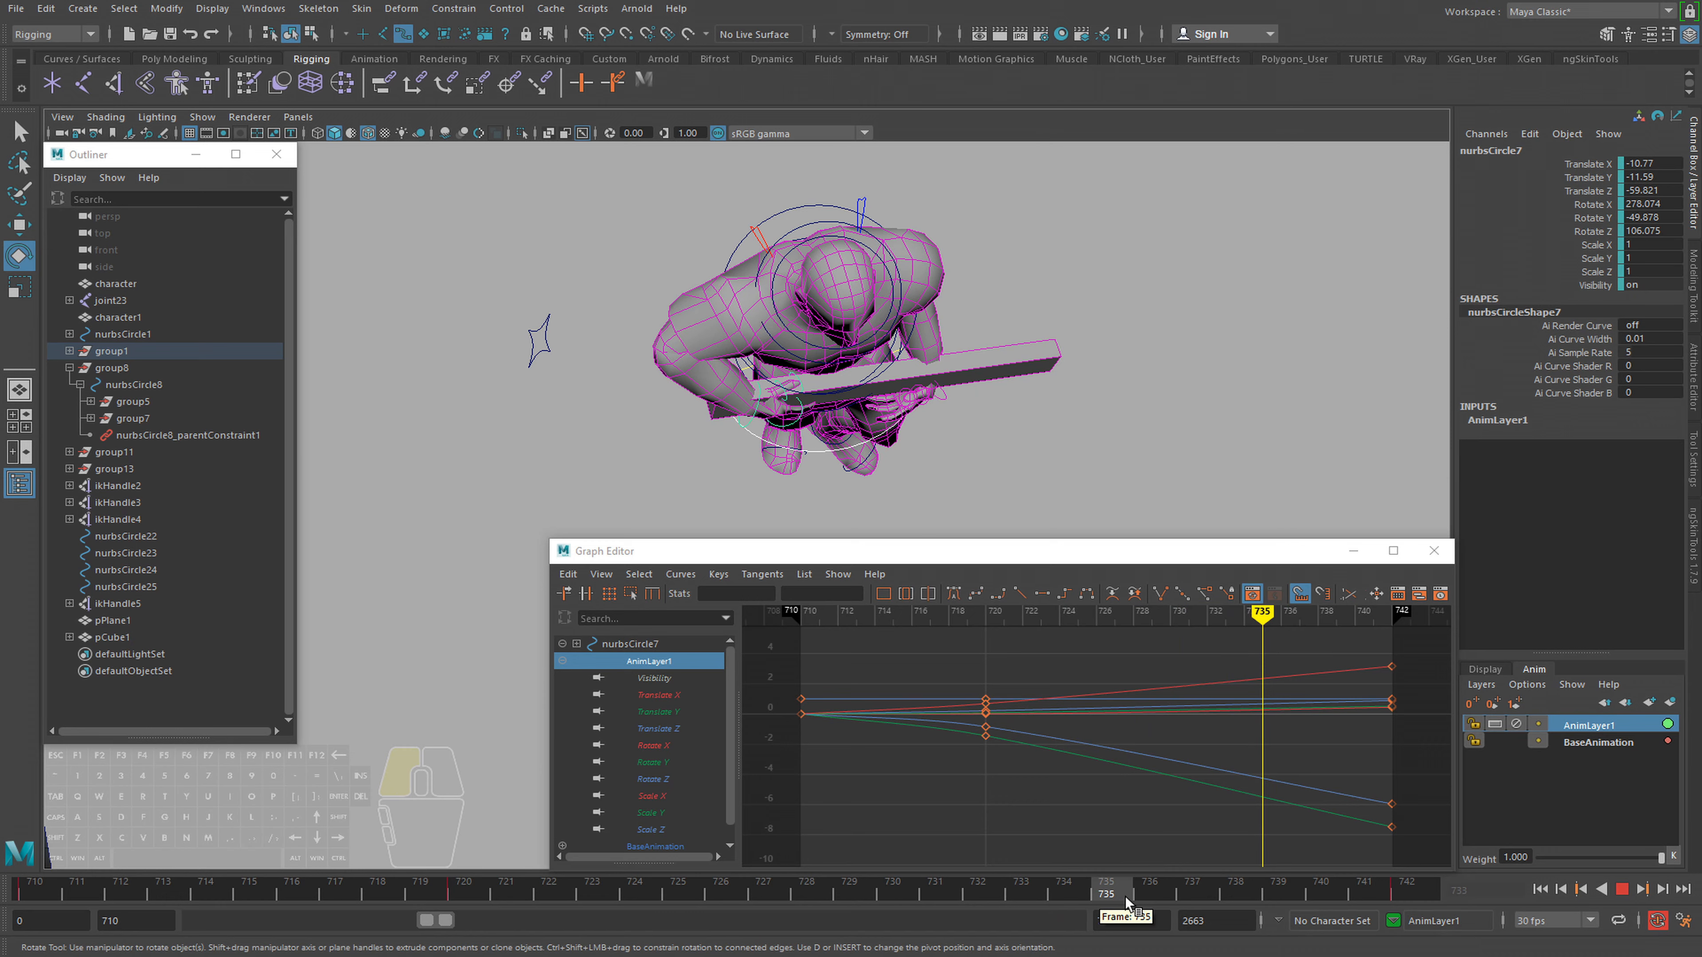
pyautogui.moveTo(811, 449); pyautogui.dragTo(845, 496)
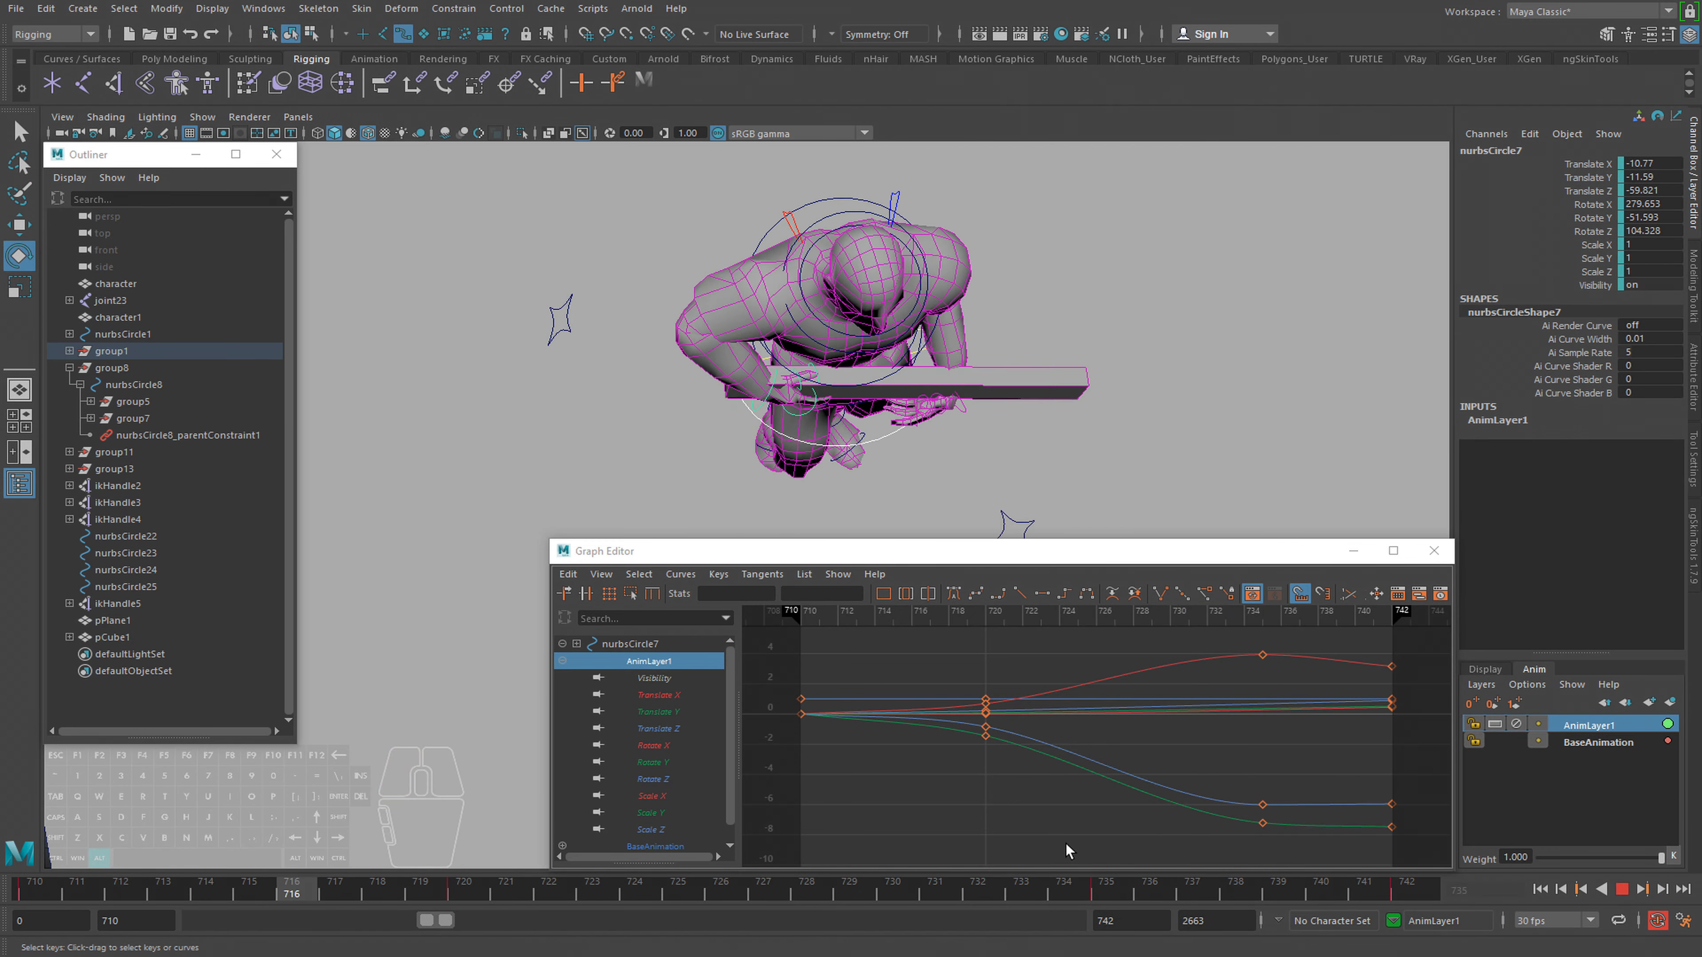
pyautogui.click(1104, 892)
pyautogui.moveTo(814, 446); pyautogui.dragTo(818, 444)
pyautogui.hotkey('alt', 'v')
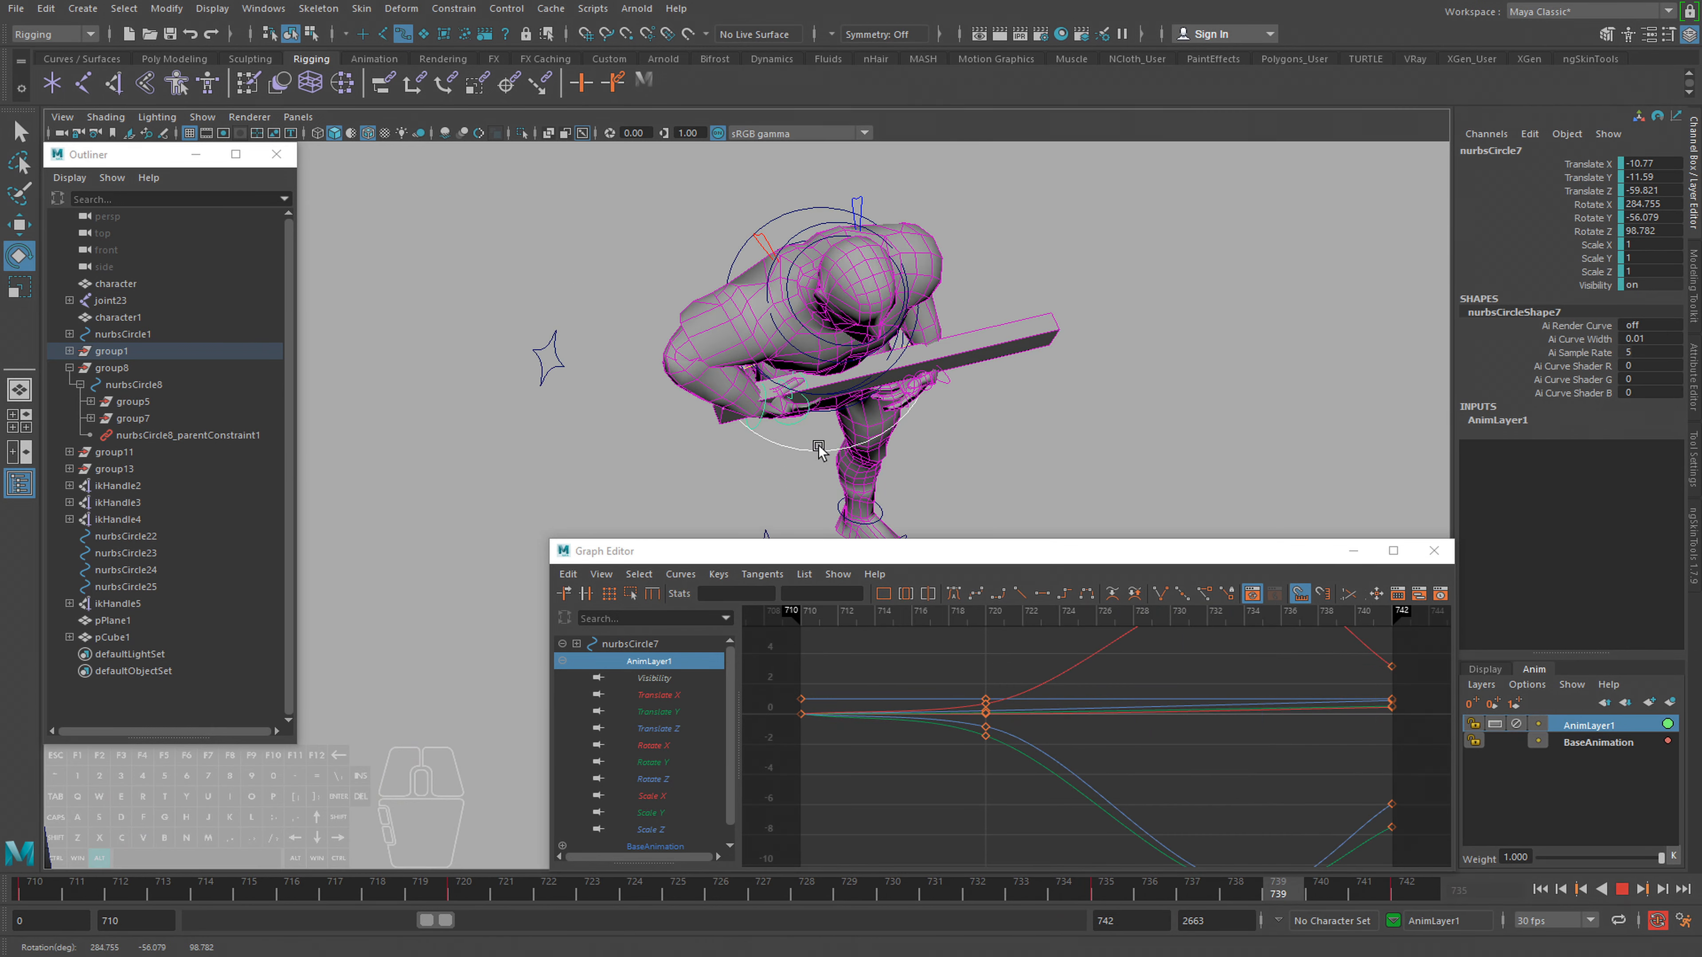
pyautogui.hotkey('alt', 'v')
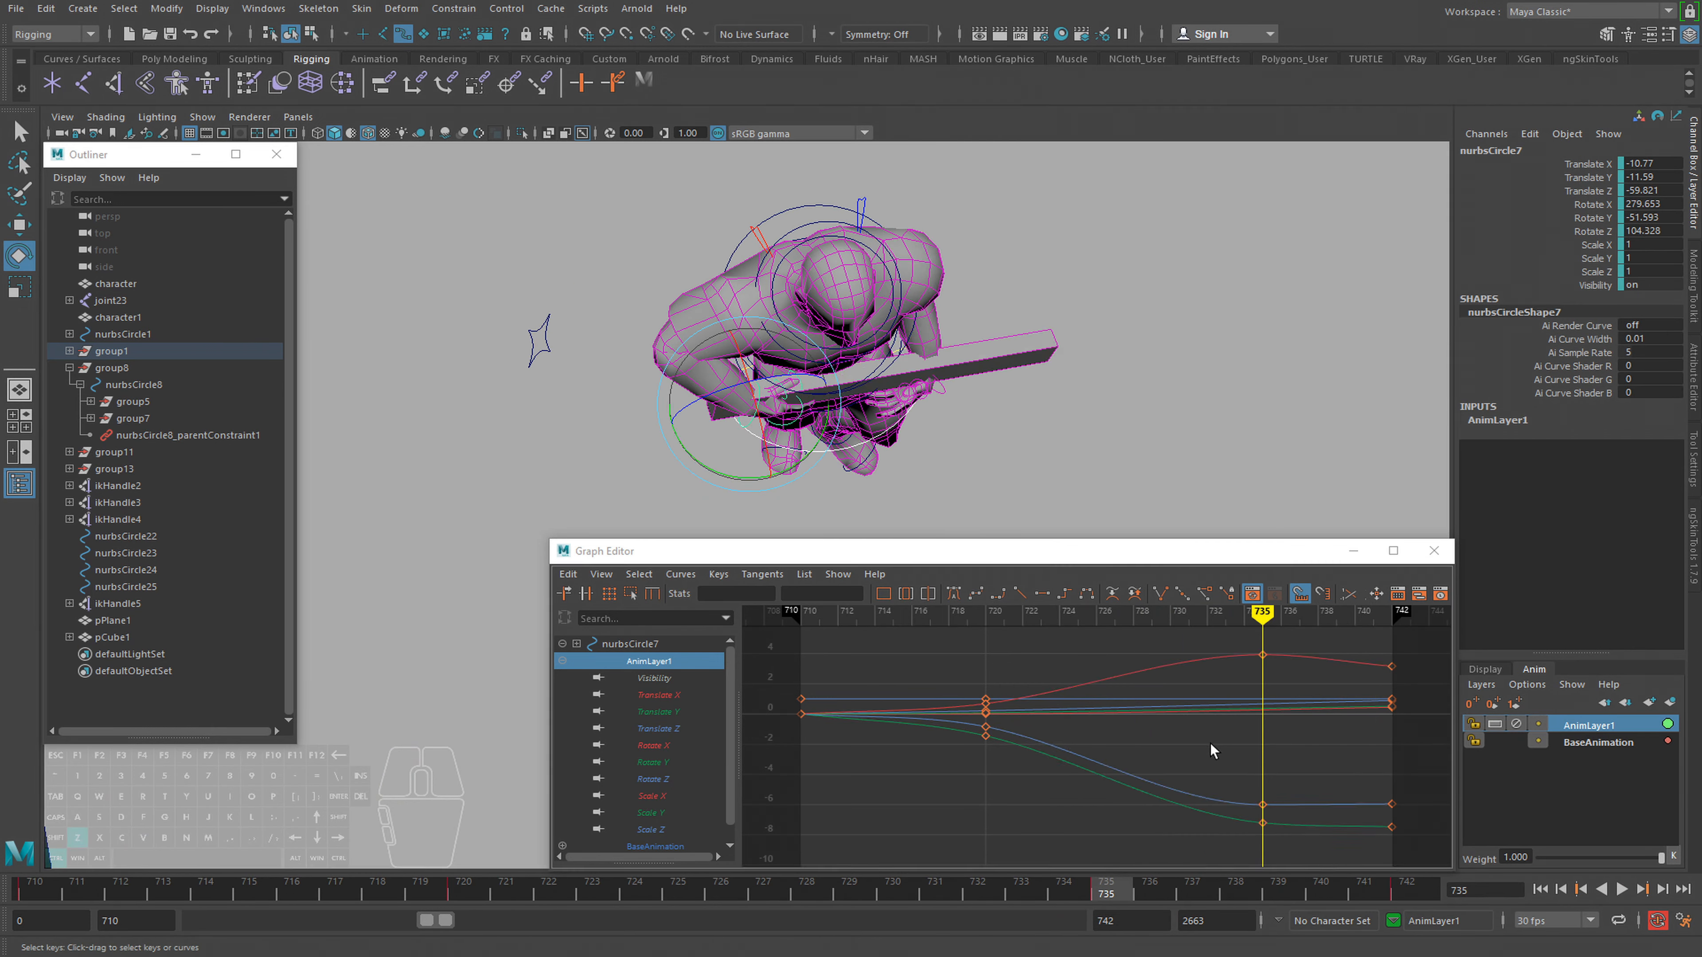
# Move the right hand control's AnimLayer1 keys from frame 720 to frame 718, and play the loop
pyautogui.click(463, 890)
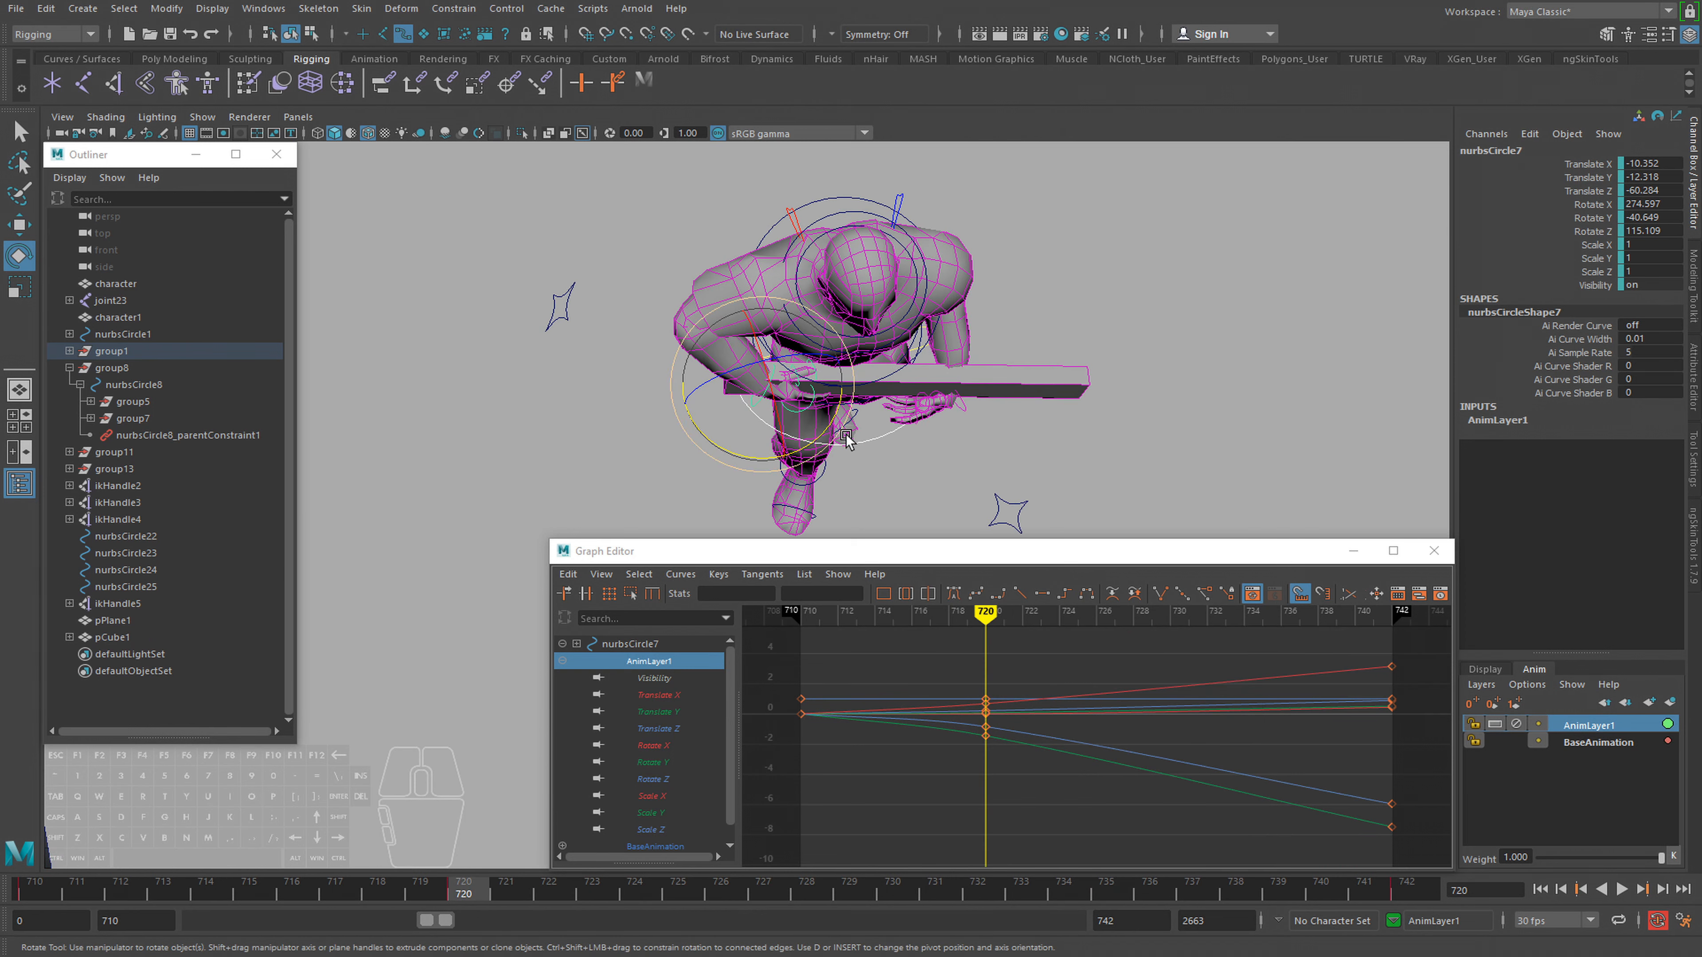
pyautogui.moveTo(425, 902); pyautogui.dragTo(463, 891)
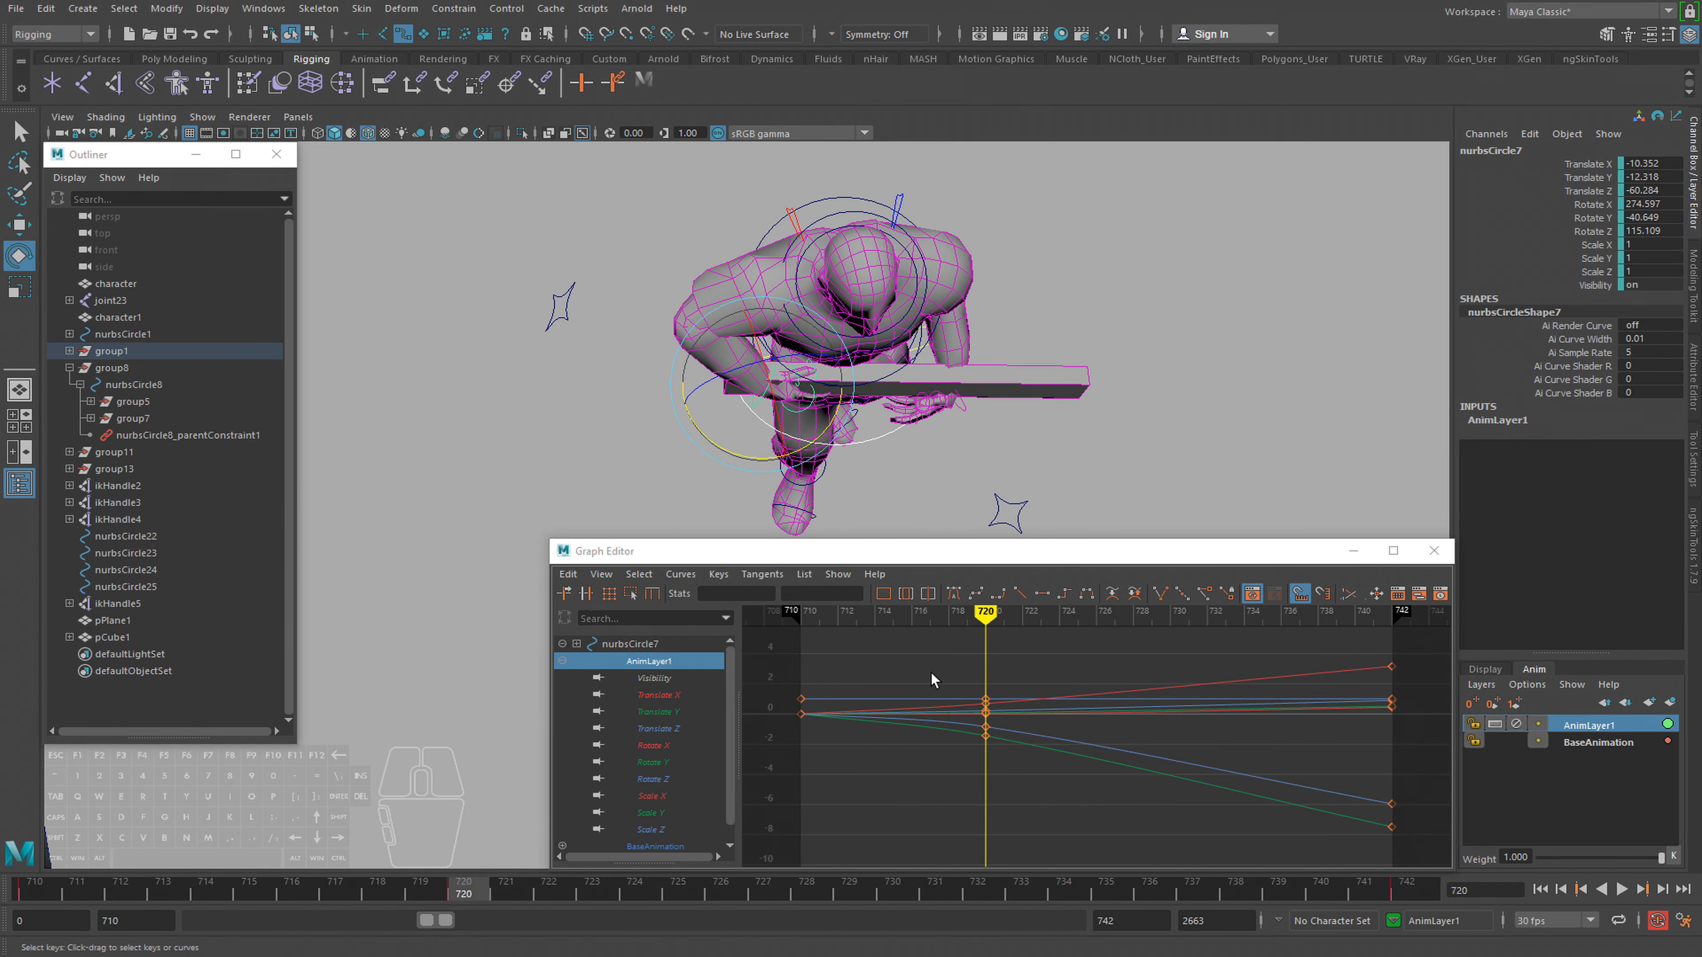
pyautogui.press('w')
pyautogui.keyDown('shift'); pyautogui.moveTo(951, 691); pyautogui.dragTo(1039, 779); pyautogui.keyUp('shift')
pyautogui.keyDown('shift'); pyautogui.moveTo(1013, 789); pyautogui.dragTo(992, 788, button='middle'); pyautogui.keyUp('shift')
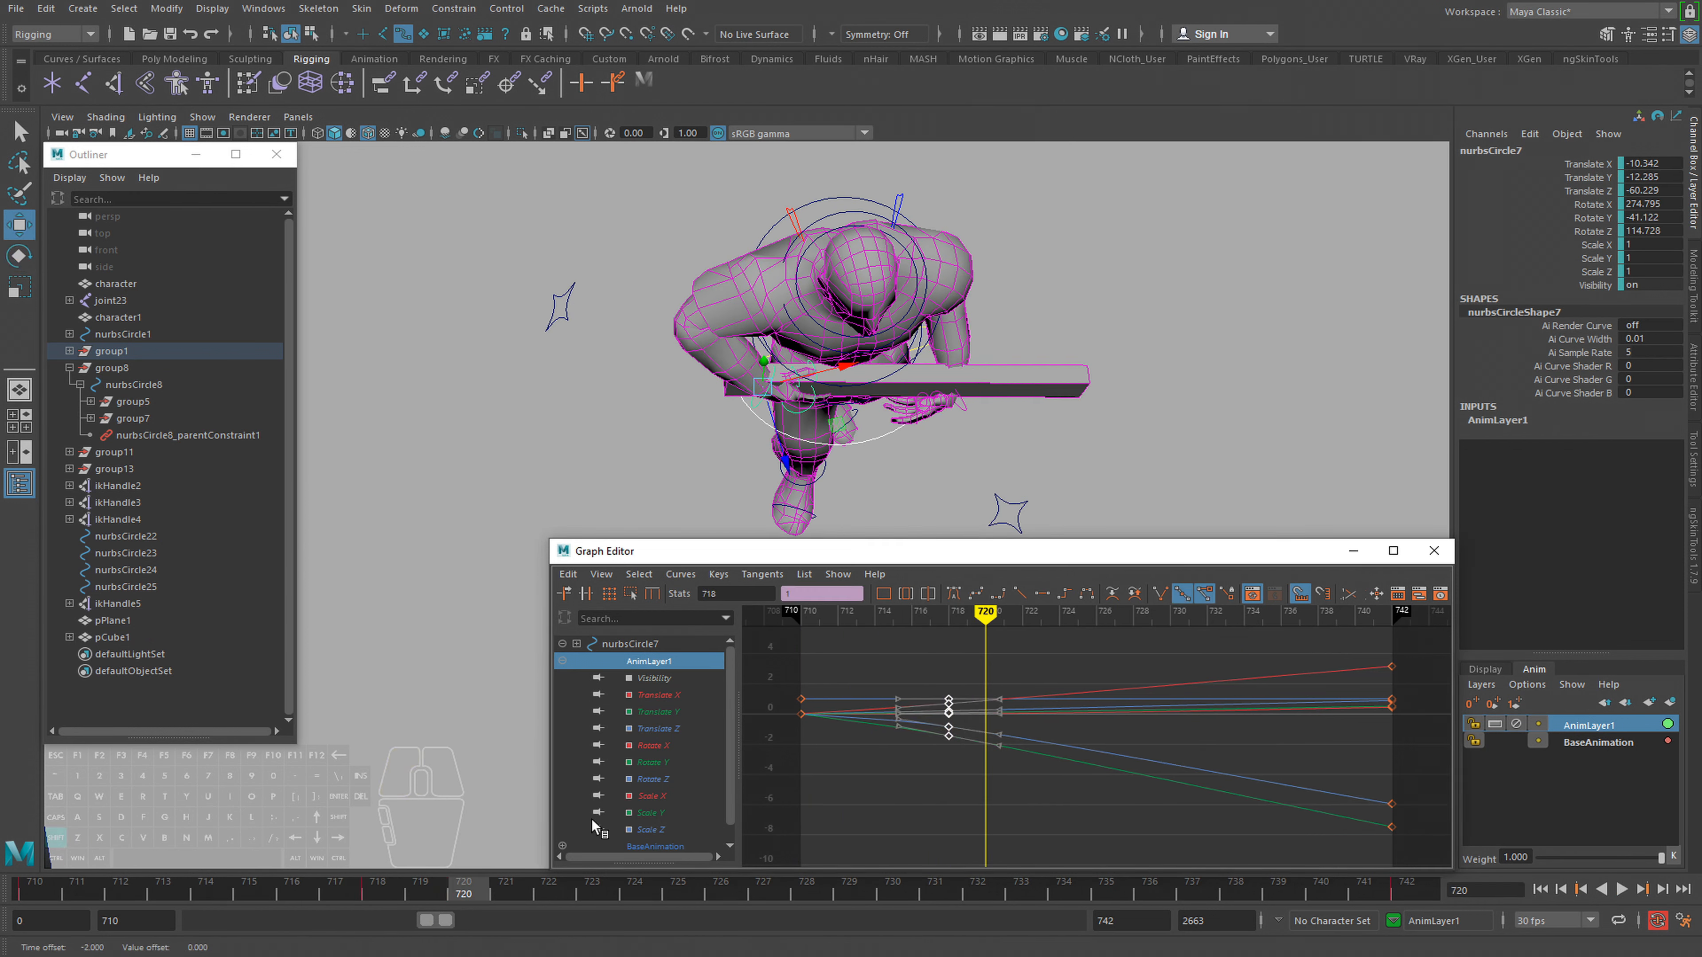
pyautogui.moveTo(297, 888); pyautogui.dragTo(27, 887)
pyautogui.hotkey('alt', 'v')
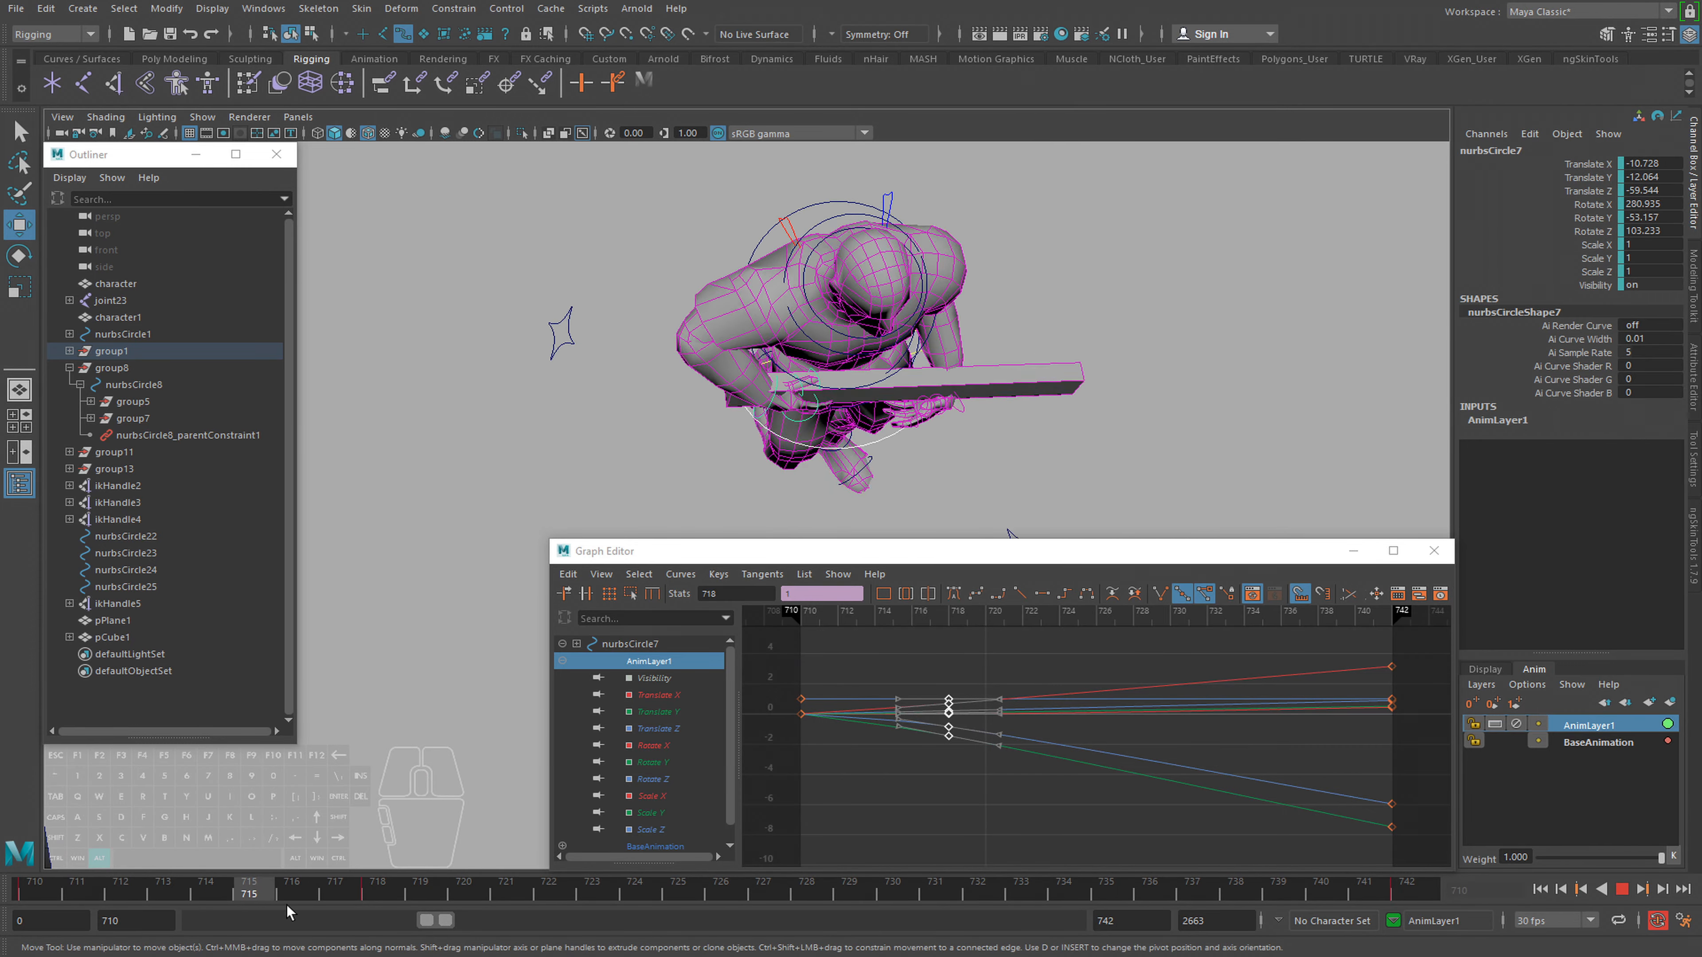
# Rotate the right hand control at frame 718 to about 272.7, -40.8, 115.4 on AnimLayer1, and play the loop
pyautogui.moveTo(308, 894); pyautogui.dragTo(377, 893)
pyautogui.press('e')
pyautogui.moveTo(813, 454); pyautogui.dragTo(809, 456)
pyautogui.hotkey('alt', 'v')
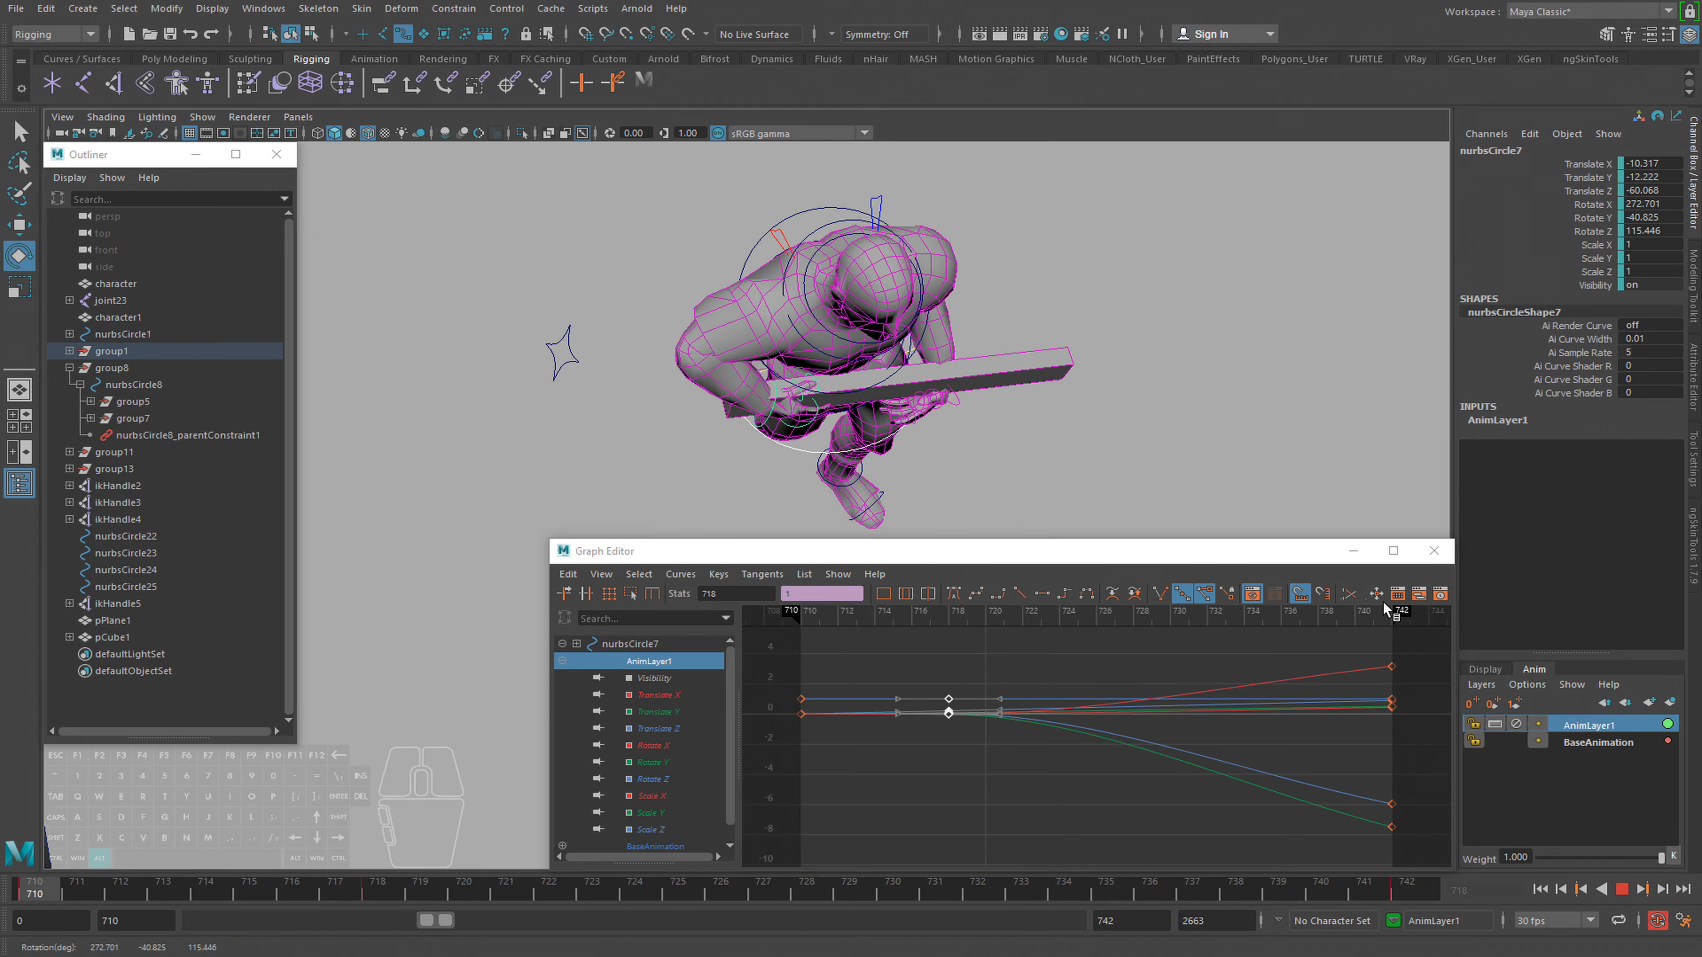
# Play the loop from the side to check the walk and the hands holding the plank
pyautogui.hotkey('alt', 'v')
pyautogui.keyDown('alt'); pyautogui.moveTo(989, 355); pyautogui.dragTo(1075, 323); pyautogui.keyUp('alt')
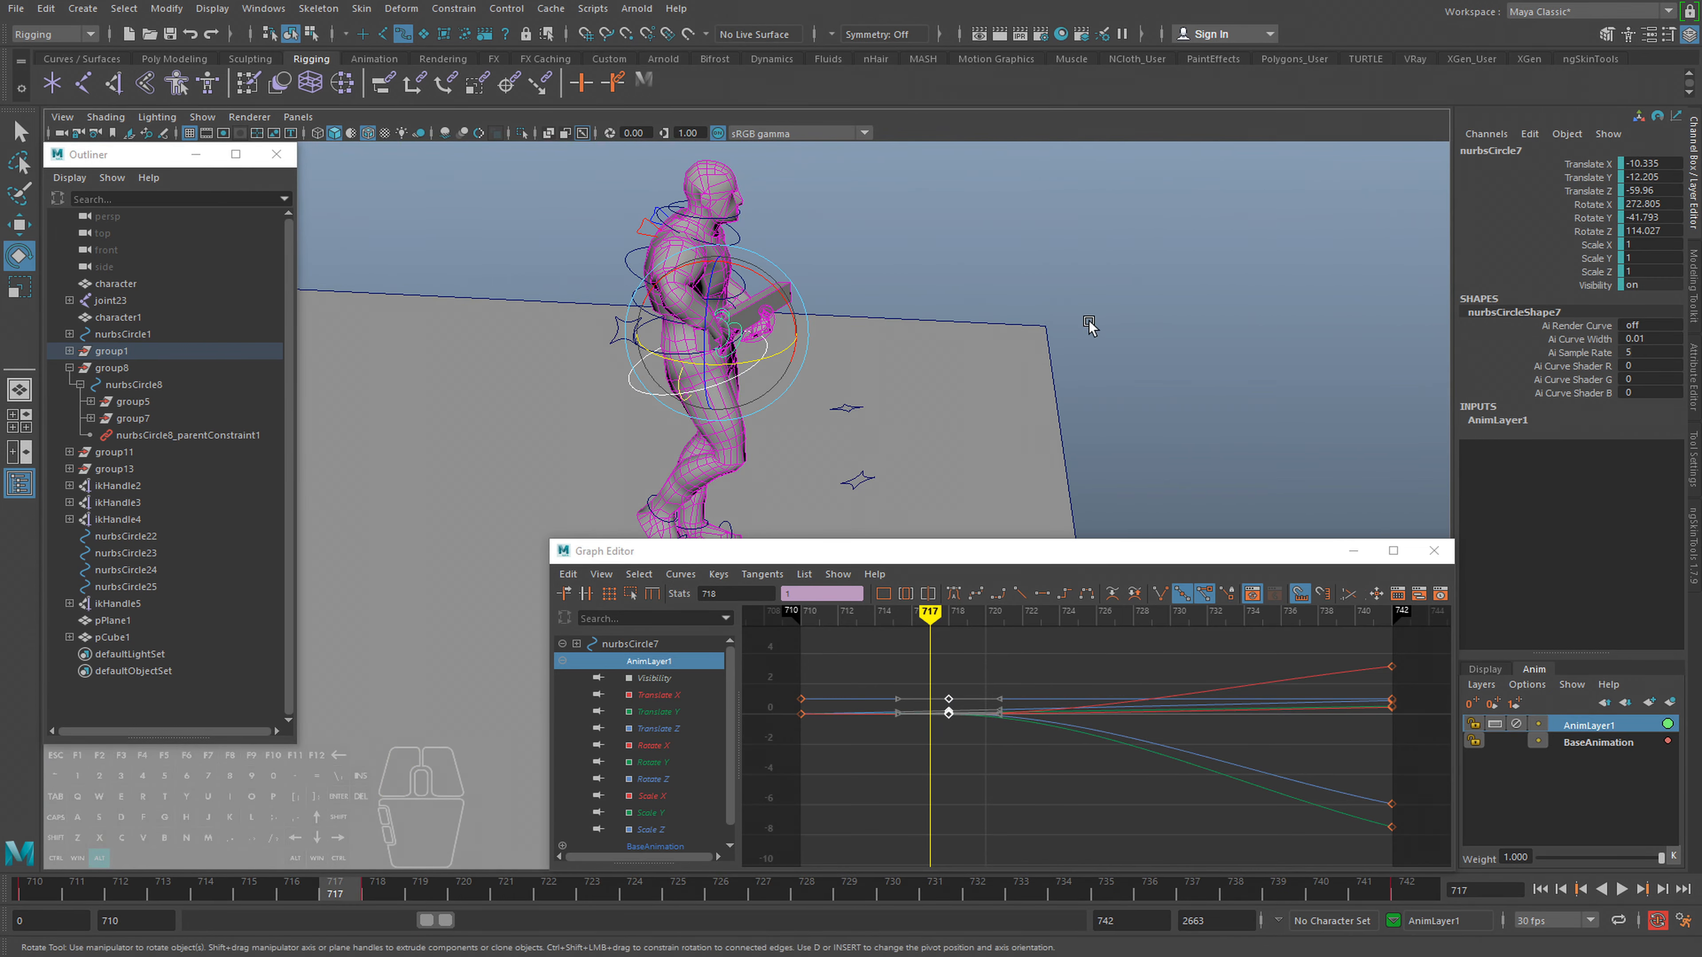
pyautogui.hotkey('alt', 'v')
pyautogui.keyDown('alt'); pyautogui.moveTo(912, 380); pyautogui.dragTo(923, 368); pyautogui.keyUp('alt')
pyautogui.hotkey('alt', 'v')
# Select both AnimLayer1 and BaseAnimation and merge them into a single animation layer
pyautogui.keyDown('shift'); pyautogui.click(1598, 742); pyautogui.keyUp('shift')
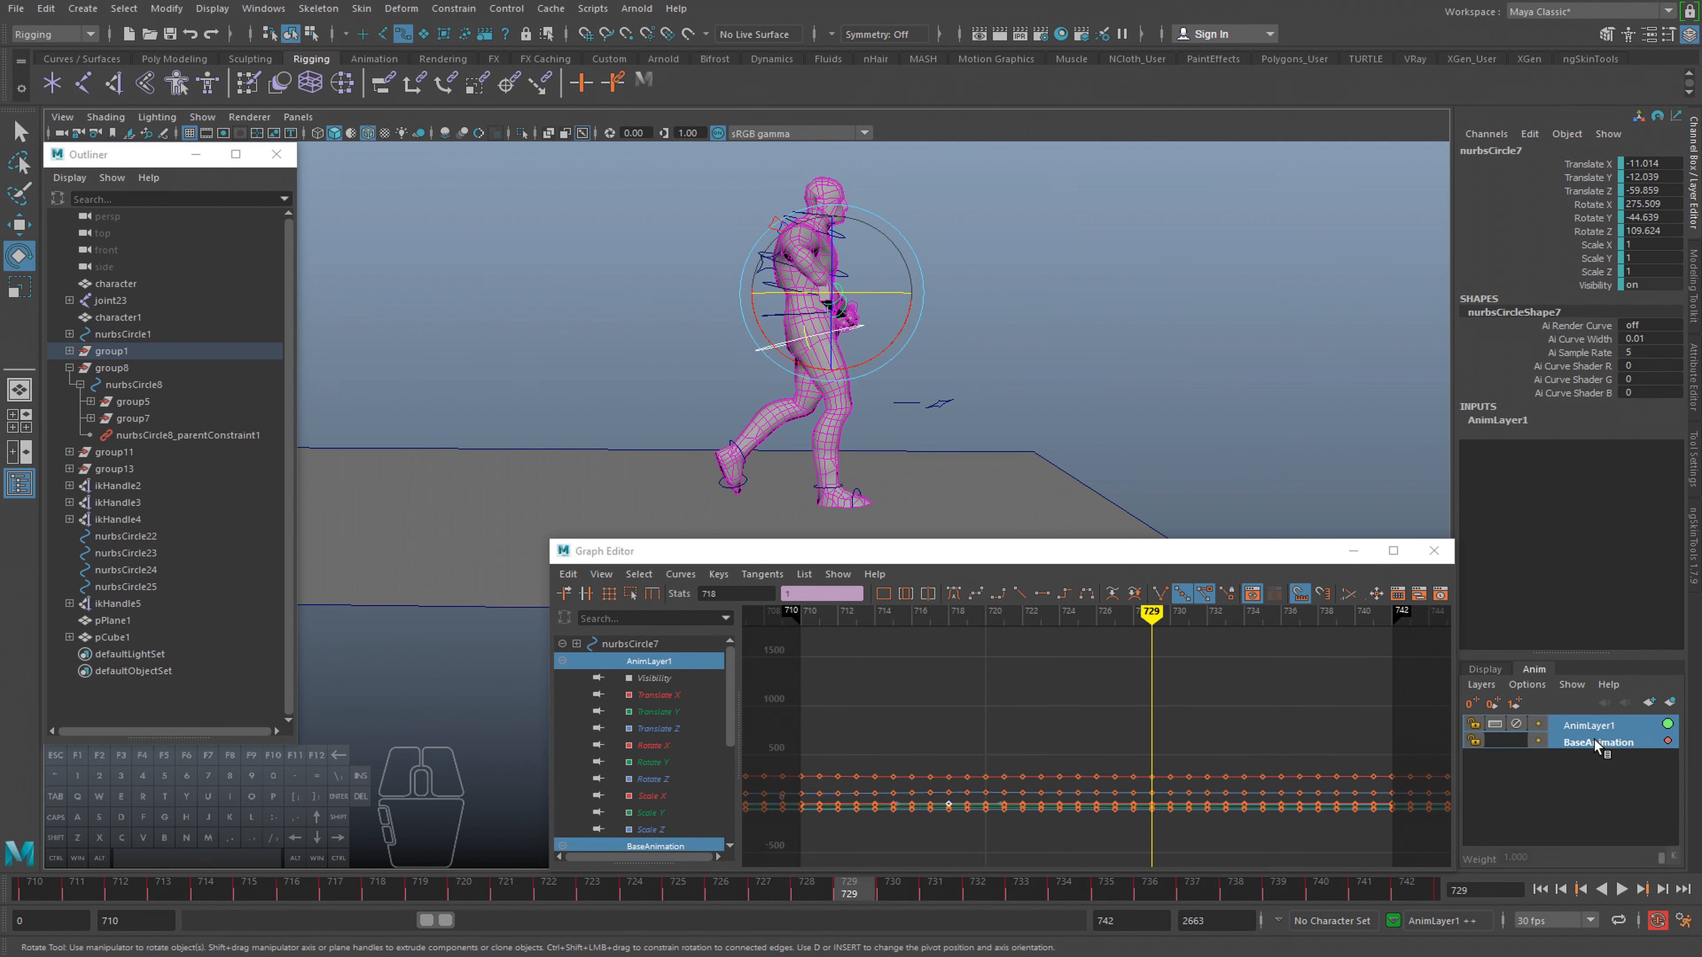
pyautogui.click(1589, 725)
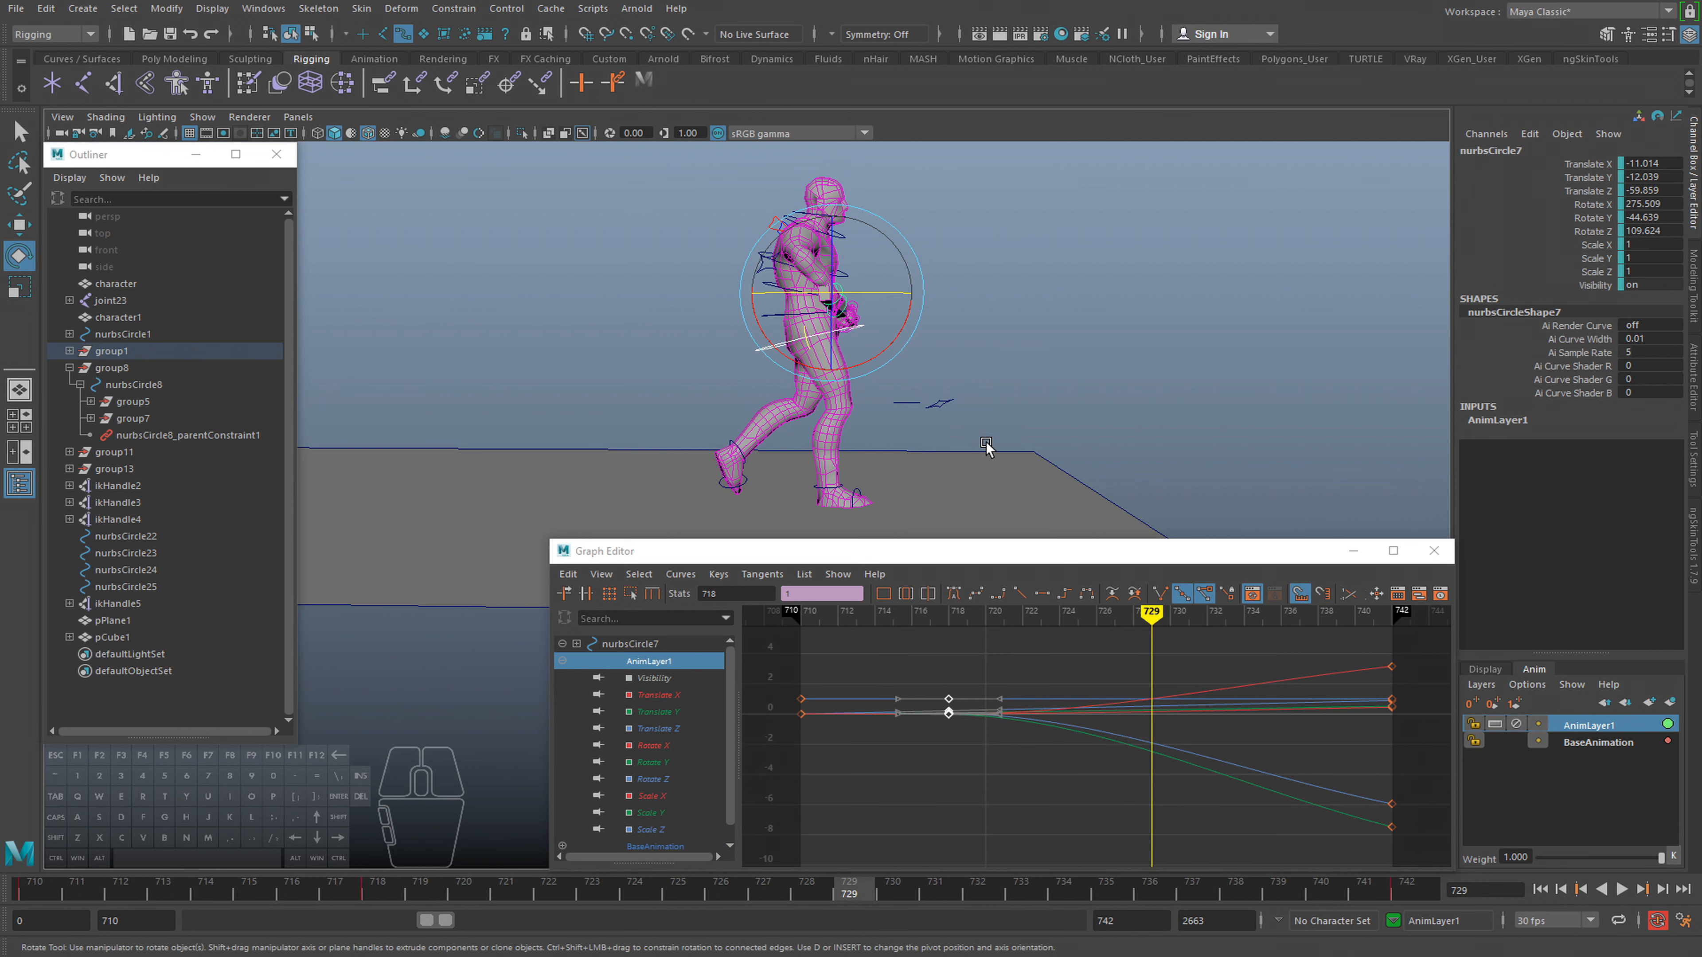
pyautogui.keyDown('alt'); pyautogui.moveTo(967, 444); pyautogui.dragTo(1031, 382); pyautogui.keyUp('alt')
pyautogui.keyDown('alt'); pyautogui.moveTo(1031, 381); pyautogui.dragTo(799, 349, button='right'); pyautogui.keyUp('alt')
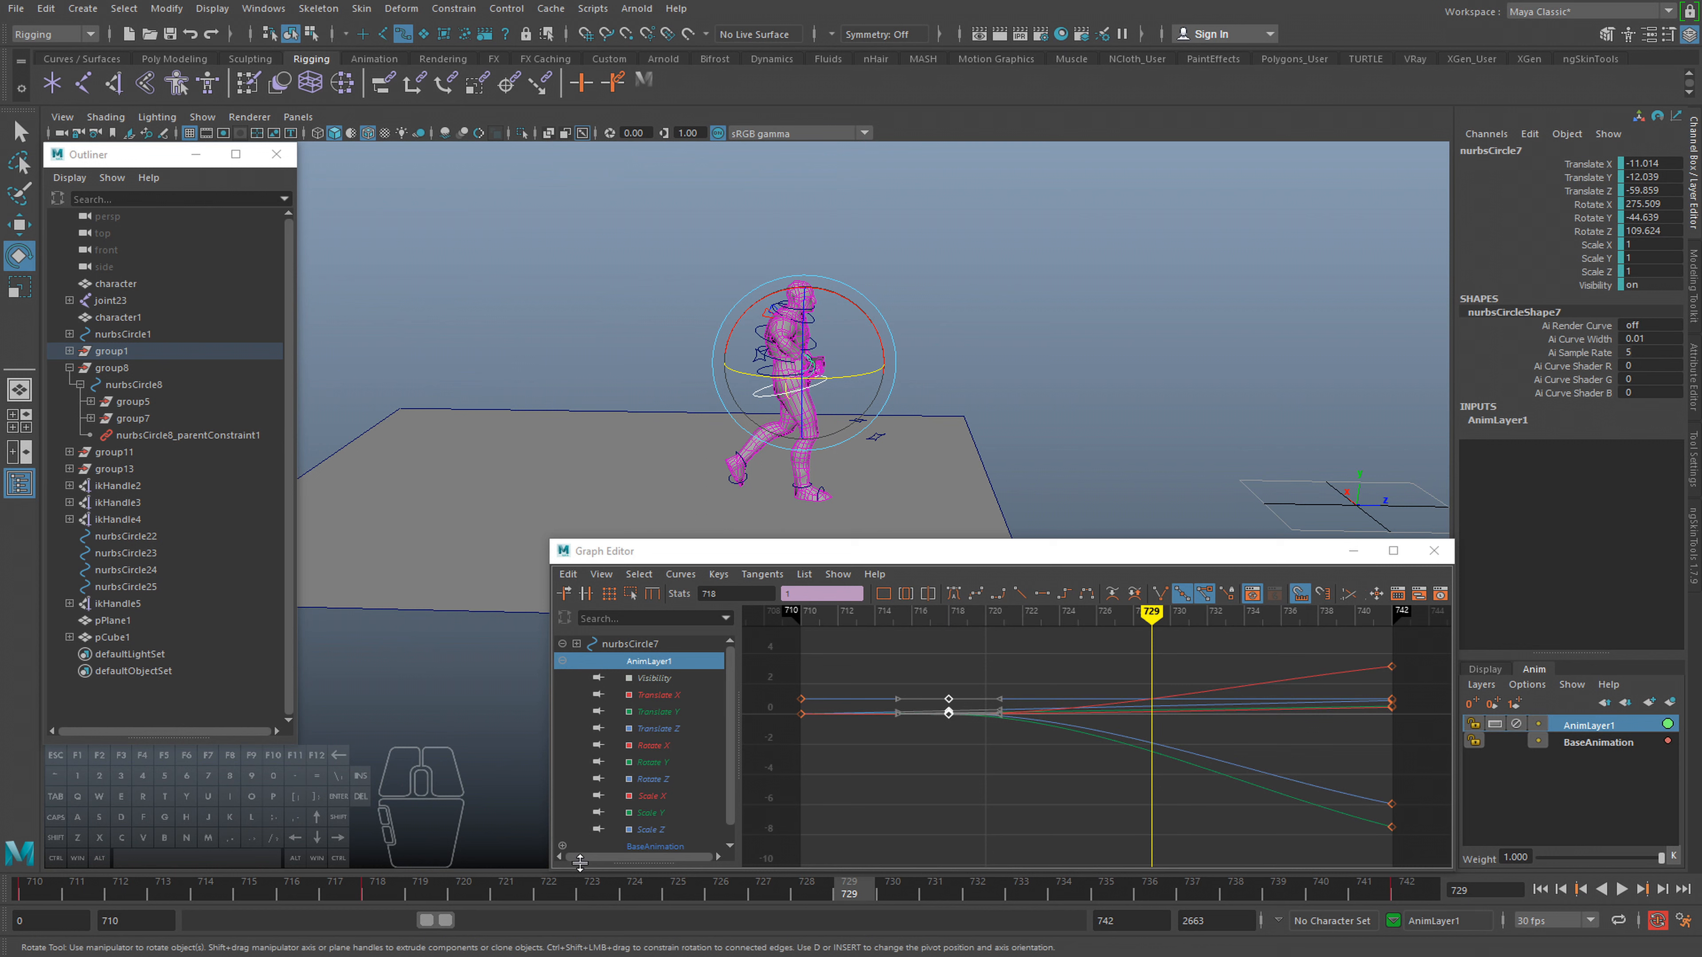
pyautogui.keyDown('ctrl'); pyautogui.click(1600, 737); pyautogui.keyUp('ctrl')
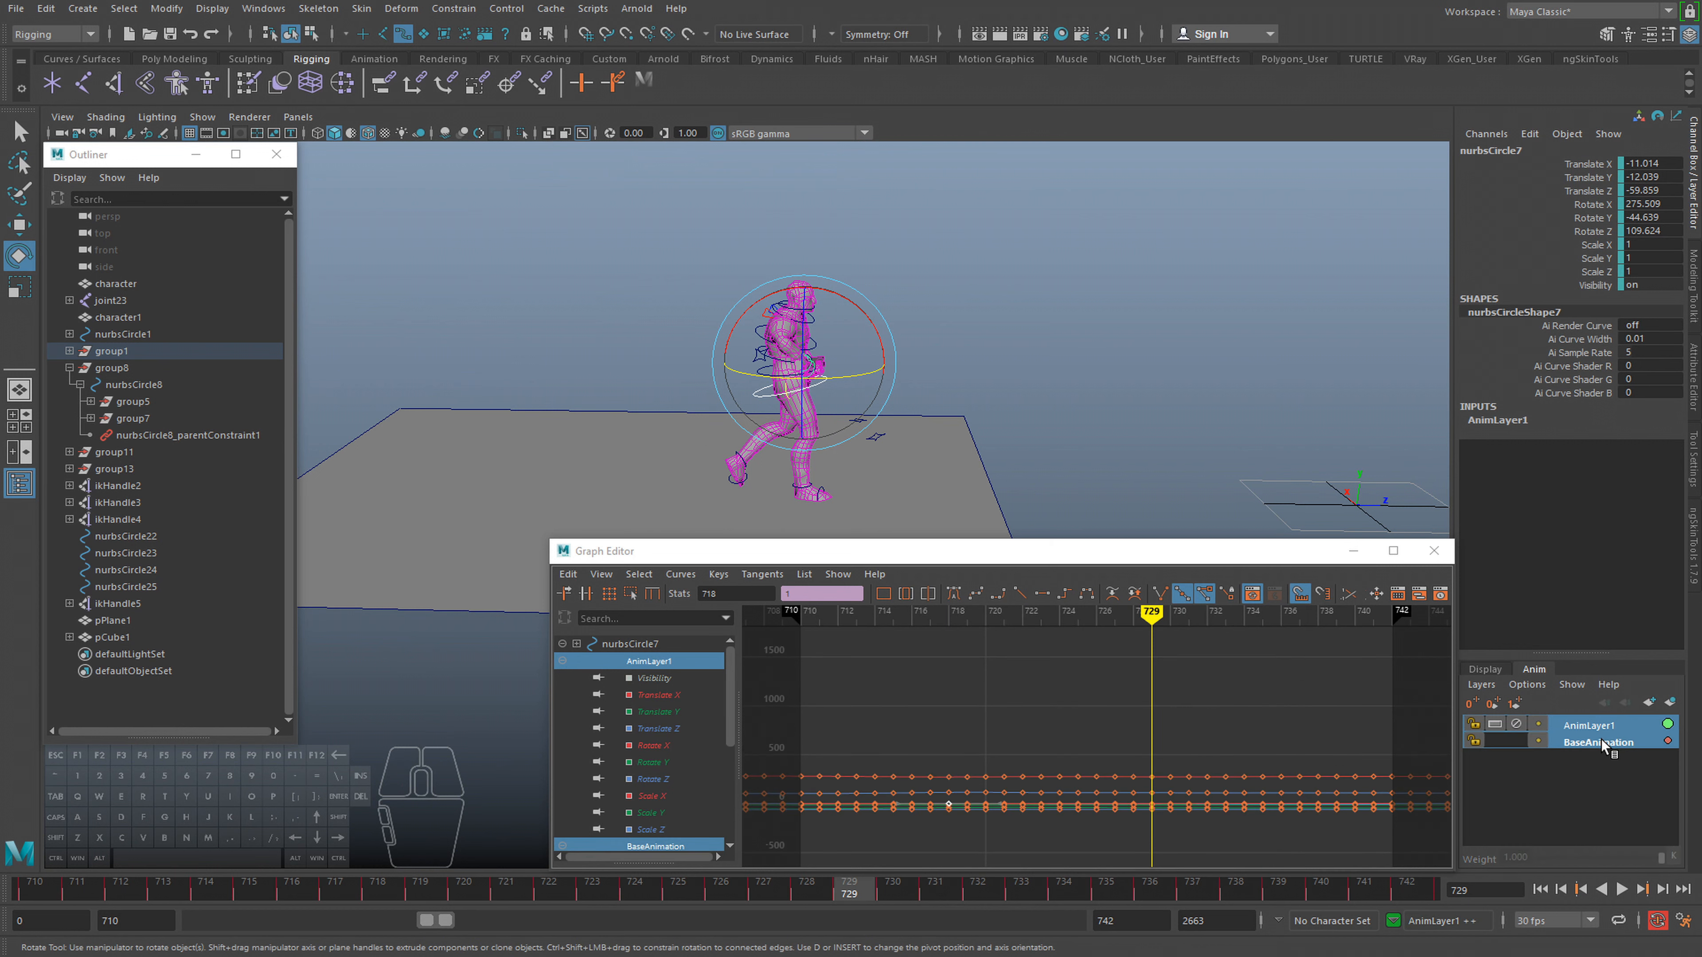
pyautogui.rightClick(1600, 737)
pyautogui.click(1578, 420)
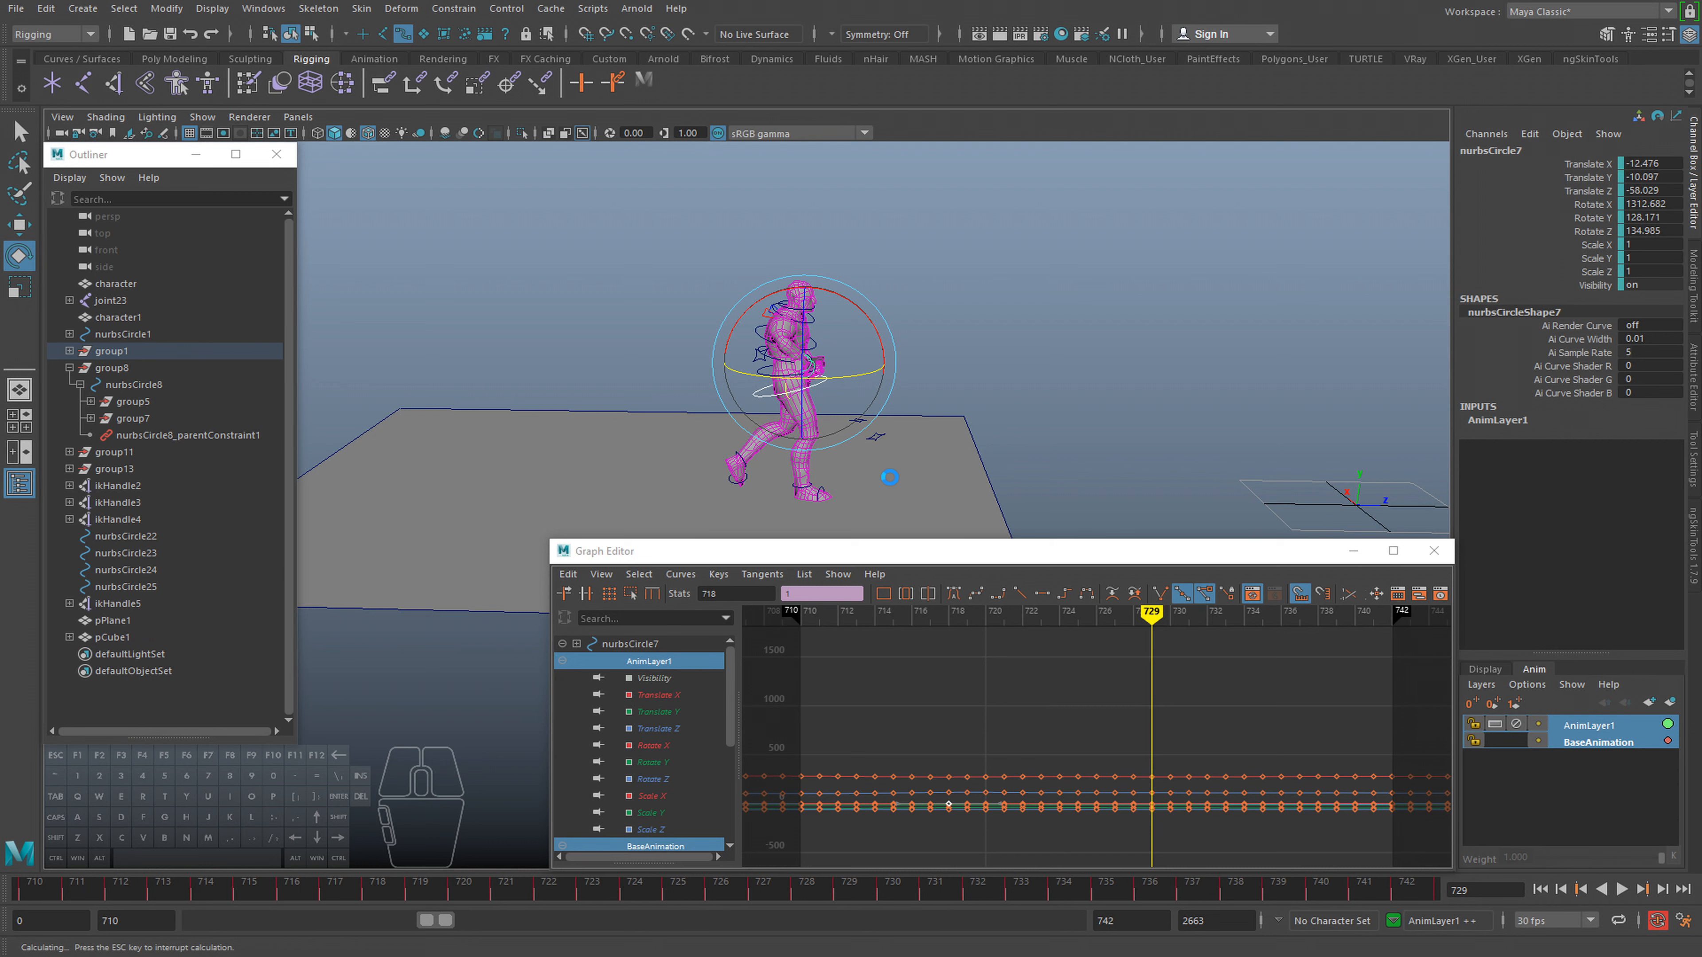
# Select the right hand control on the merged BaseAnimation layer, test rotating it at frame 729, and undo the rotation
pyautogui.keyDown('alt'); pyautogui.moveTo(739, 416); pyautogui.dragTo(744, 441, button='right'); pyautogui.keyUp('alt')
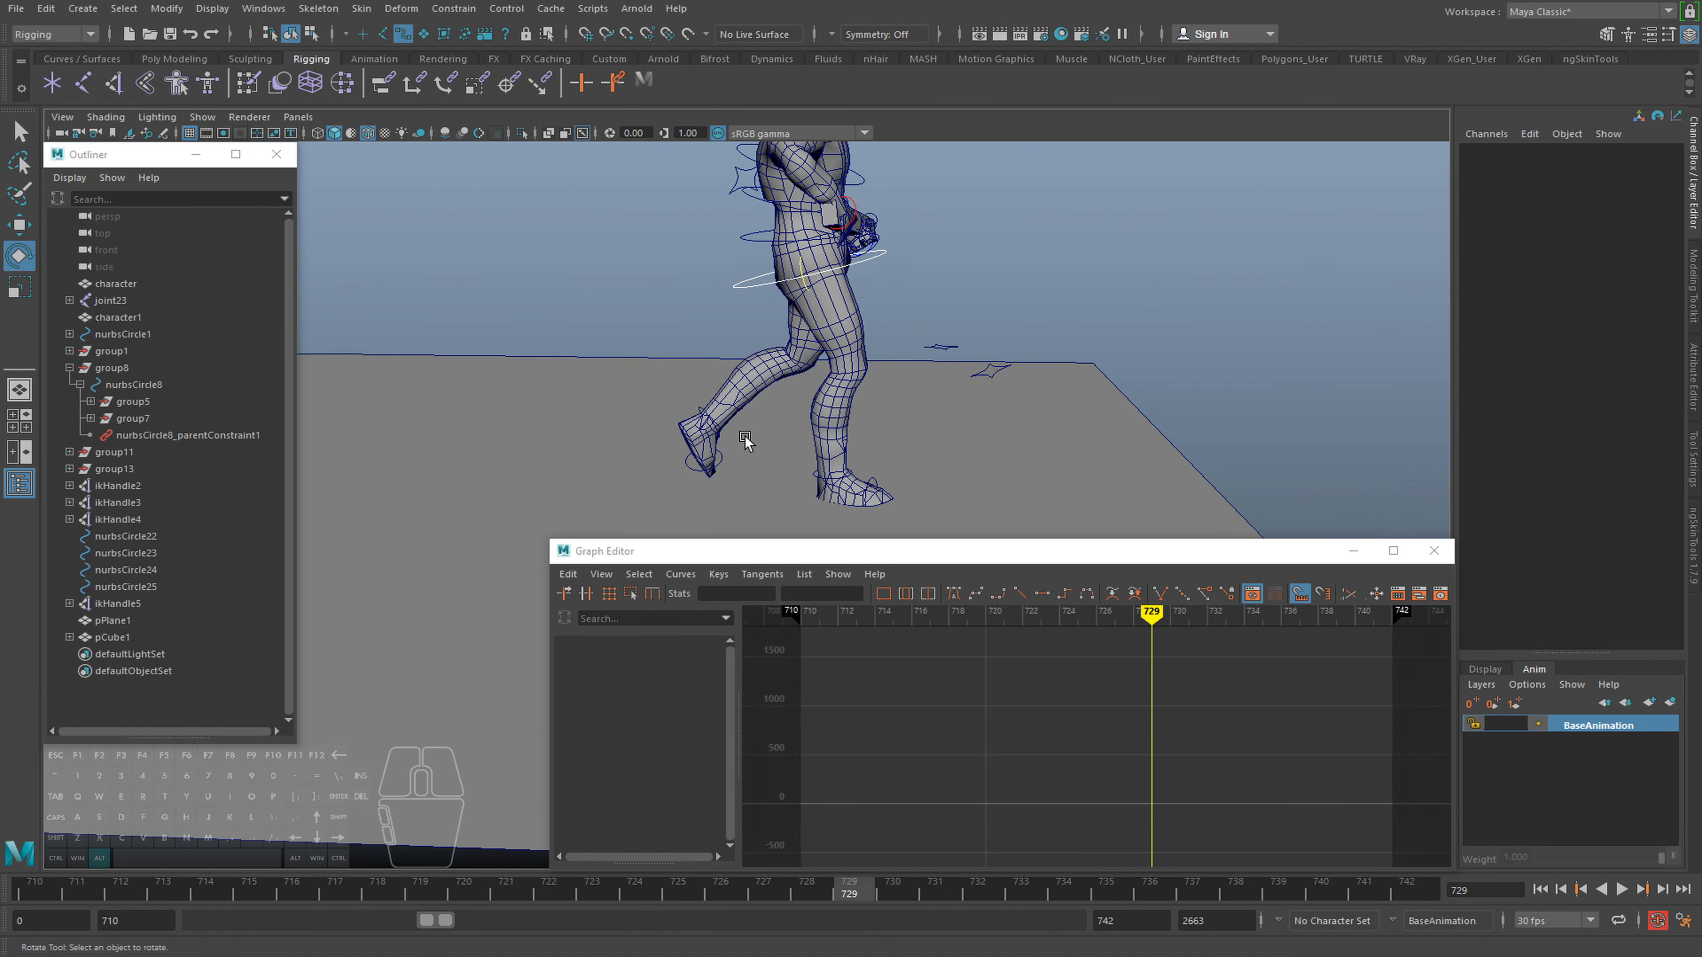
pyautogui.click(725, 463)
pyautogui.keyDown('alt'); pyautogui.moveTo(891, 355); pyautogui.dragTo(927, 342); pyautogui.keyUp('alt')
pyautogui.keyDown('alt'); pyautogui.moveTo(926, 341); pyautogui.dragTo(878, 415, button='middle'); pyautogui.keyUp('alt')
pyautogui.keyDown('alt'); pyautogui.moveTo(804, 308); pyautogui.dragTo(818, 312, button='right'); pyautogui.keyUp('alt')
pyautogui.press('q')
pyautogui.click(781, 310)
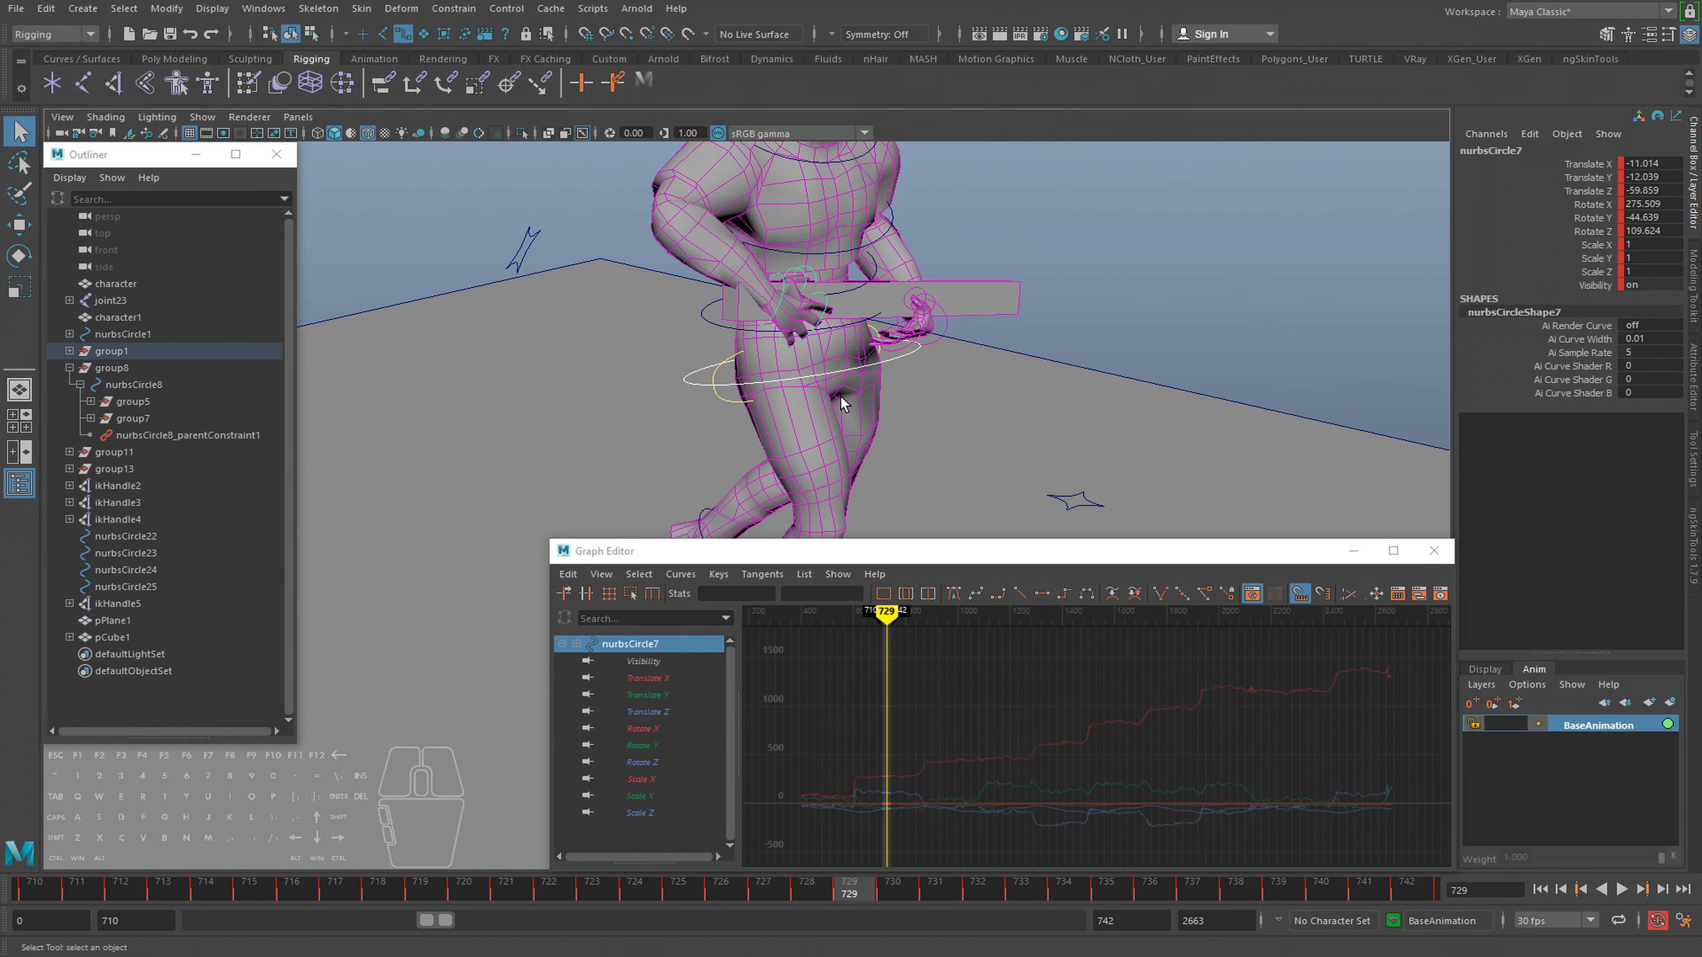
pyautogui.press('e')
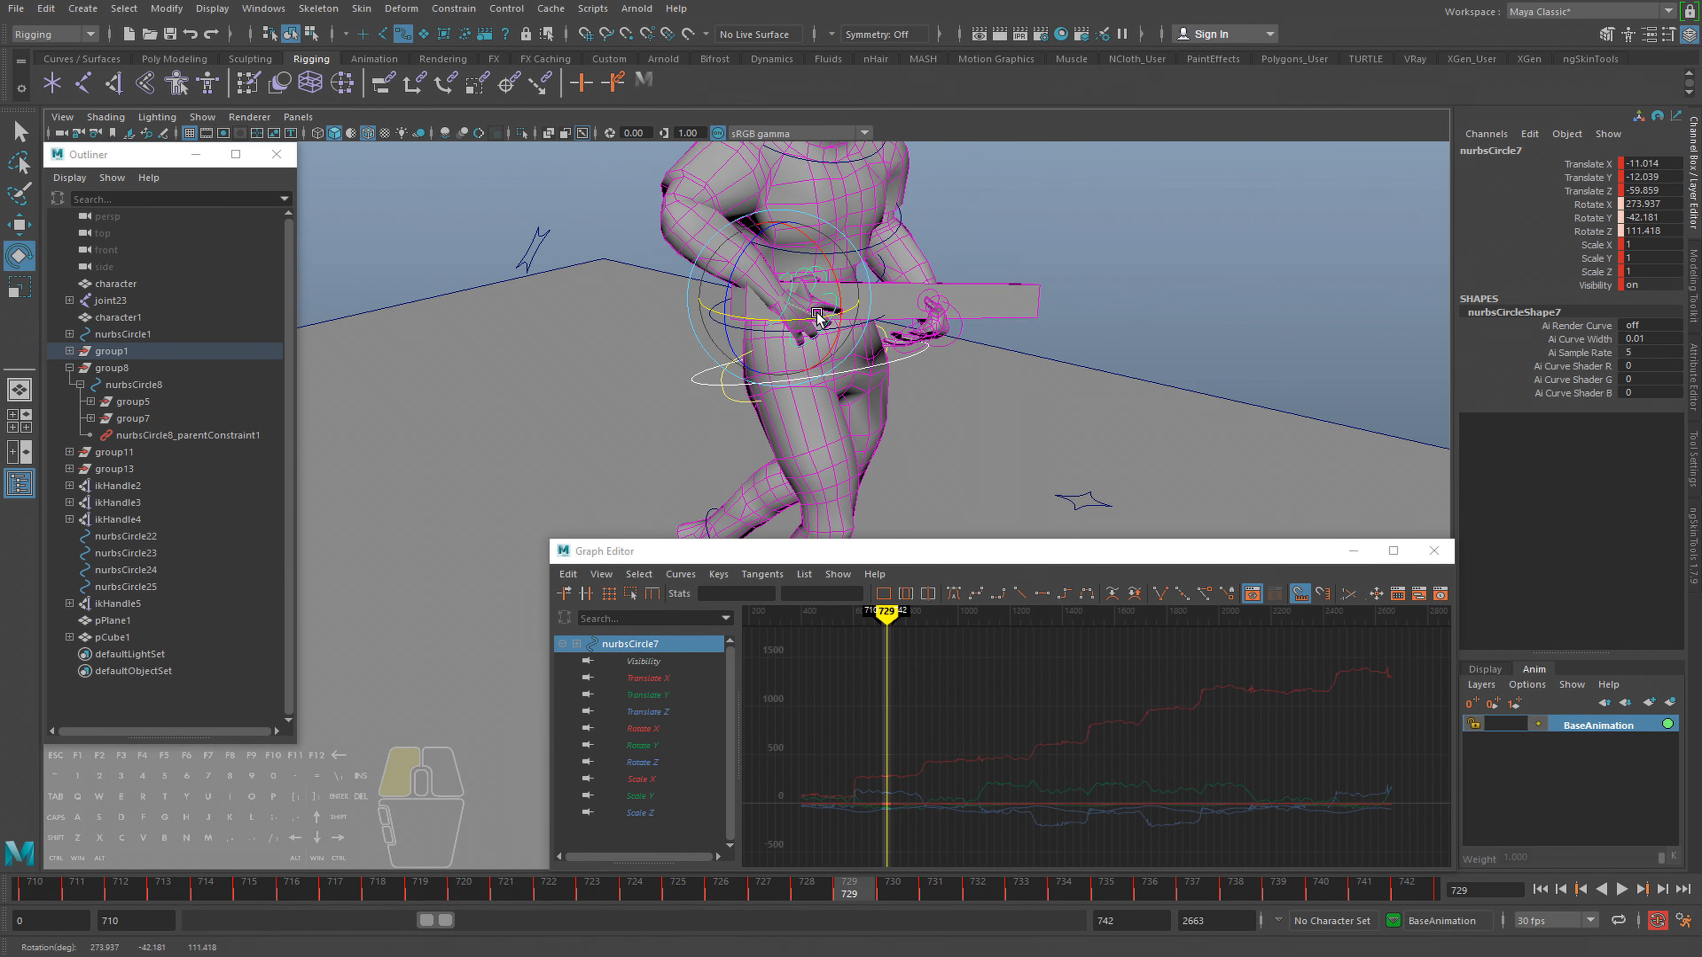
# Frame the right hand control's merged animation curves between frames 710 and 742 in the Graph Editor
pyautogui.press('f')
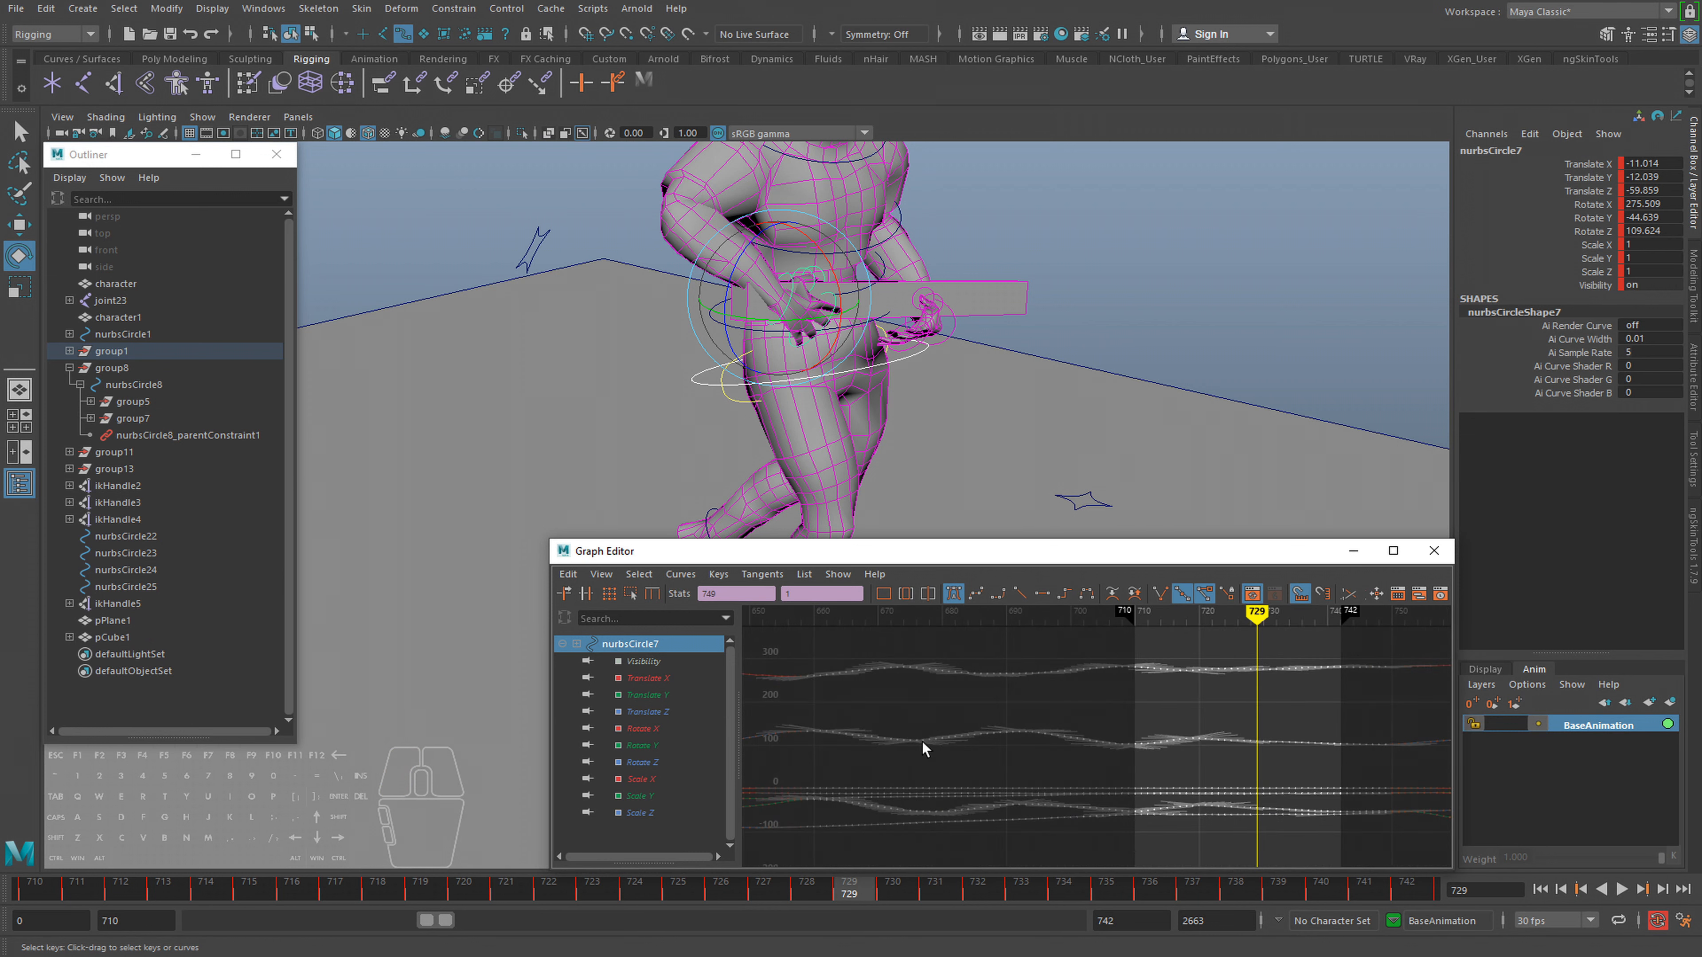
pyautogui.moveTo(1024, 635); pyautogui.dragTo(1235, 830)
pyautogui.press('f')
pyautogui.click(1110, 726)
# Play the merged loop from above and scrub to frame 721 to examine the plank's swing
pyautogui.moveTo(407, 889); pyautogui.dragTo(321, 882)
pyautogui.keyDown('alt'); pyautogui.moveTo(837, 281); pyautogui.dragTo(891, 483); pyautogui.keyUp('alt')
pyautogui.keyDown('alt'); pyautogui.moveTo(891, 483); pyautogui.dragTo(843, 487, button='right'); pyautogui.keyUp('alt')
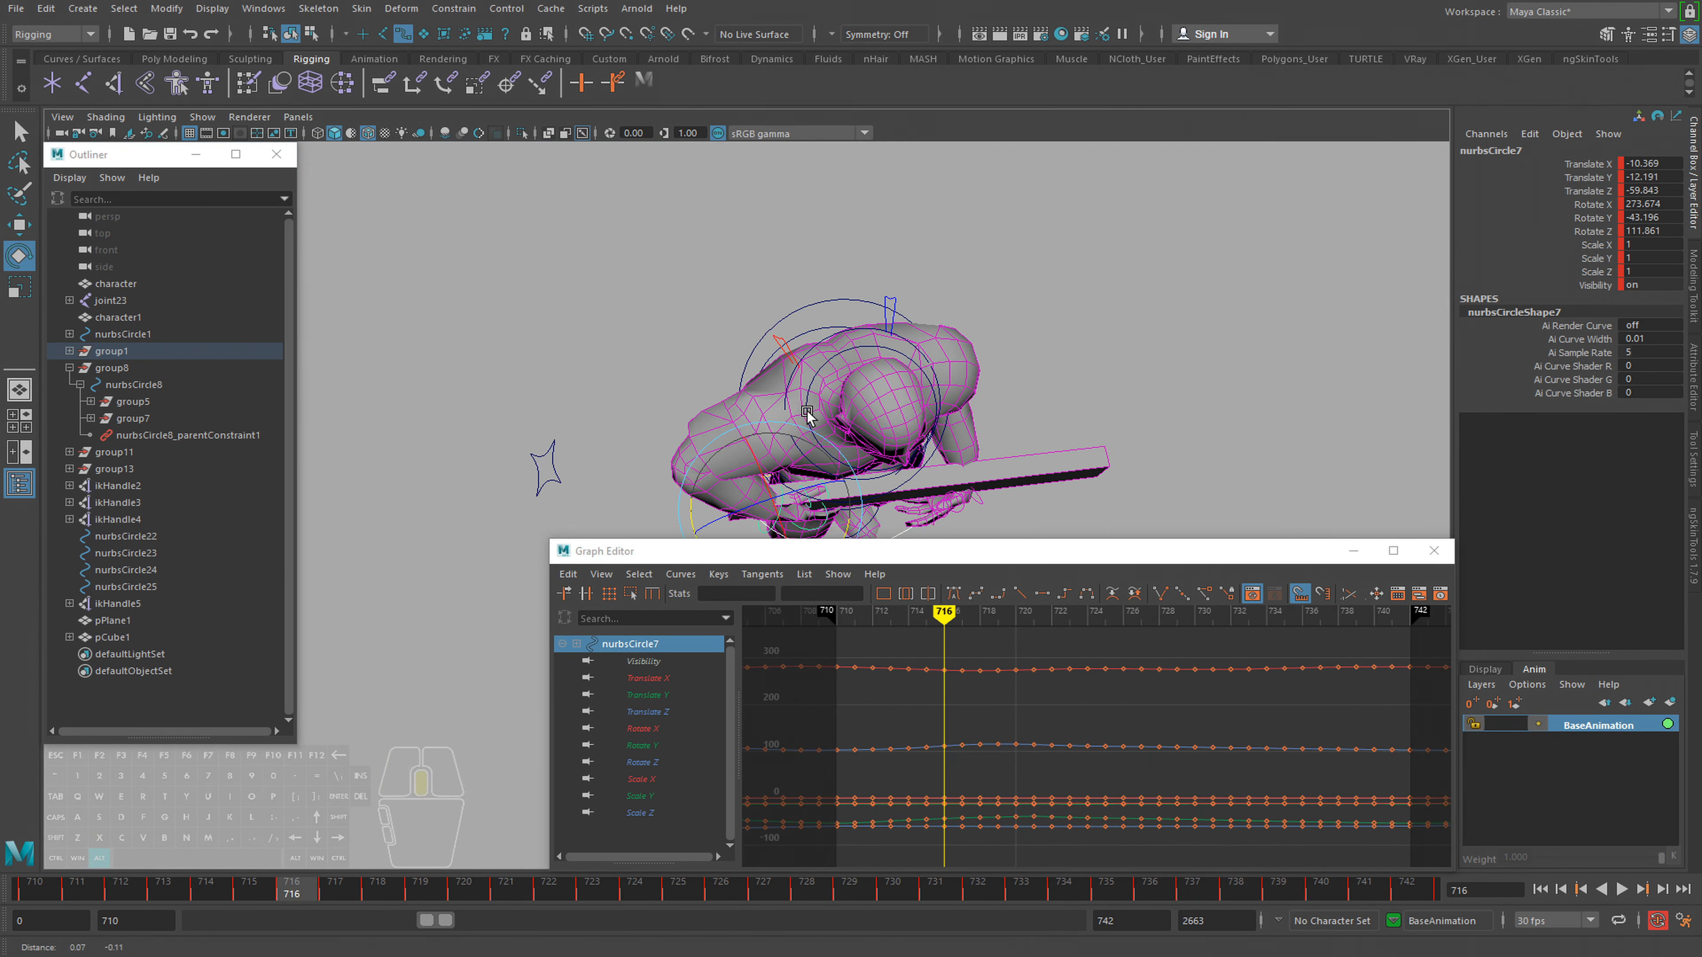
pyautogui.keyDown('alt'); pyautogui.moveTo(844, 487); pyautogui.dragTo(775, 379, button='middle'); pyautogui.keyUp('alt')
pyautogui.hotkey('alt', 'v')
pyautogui.hotkey('alt', 'v')
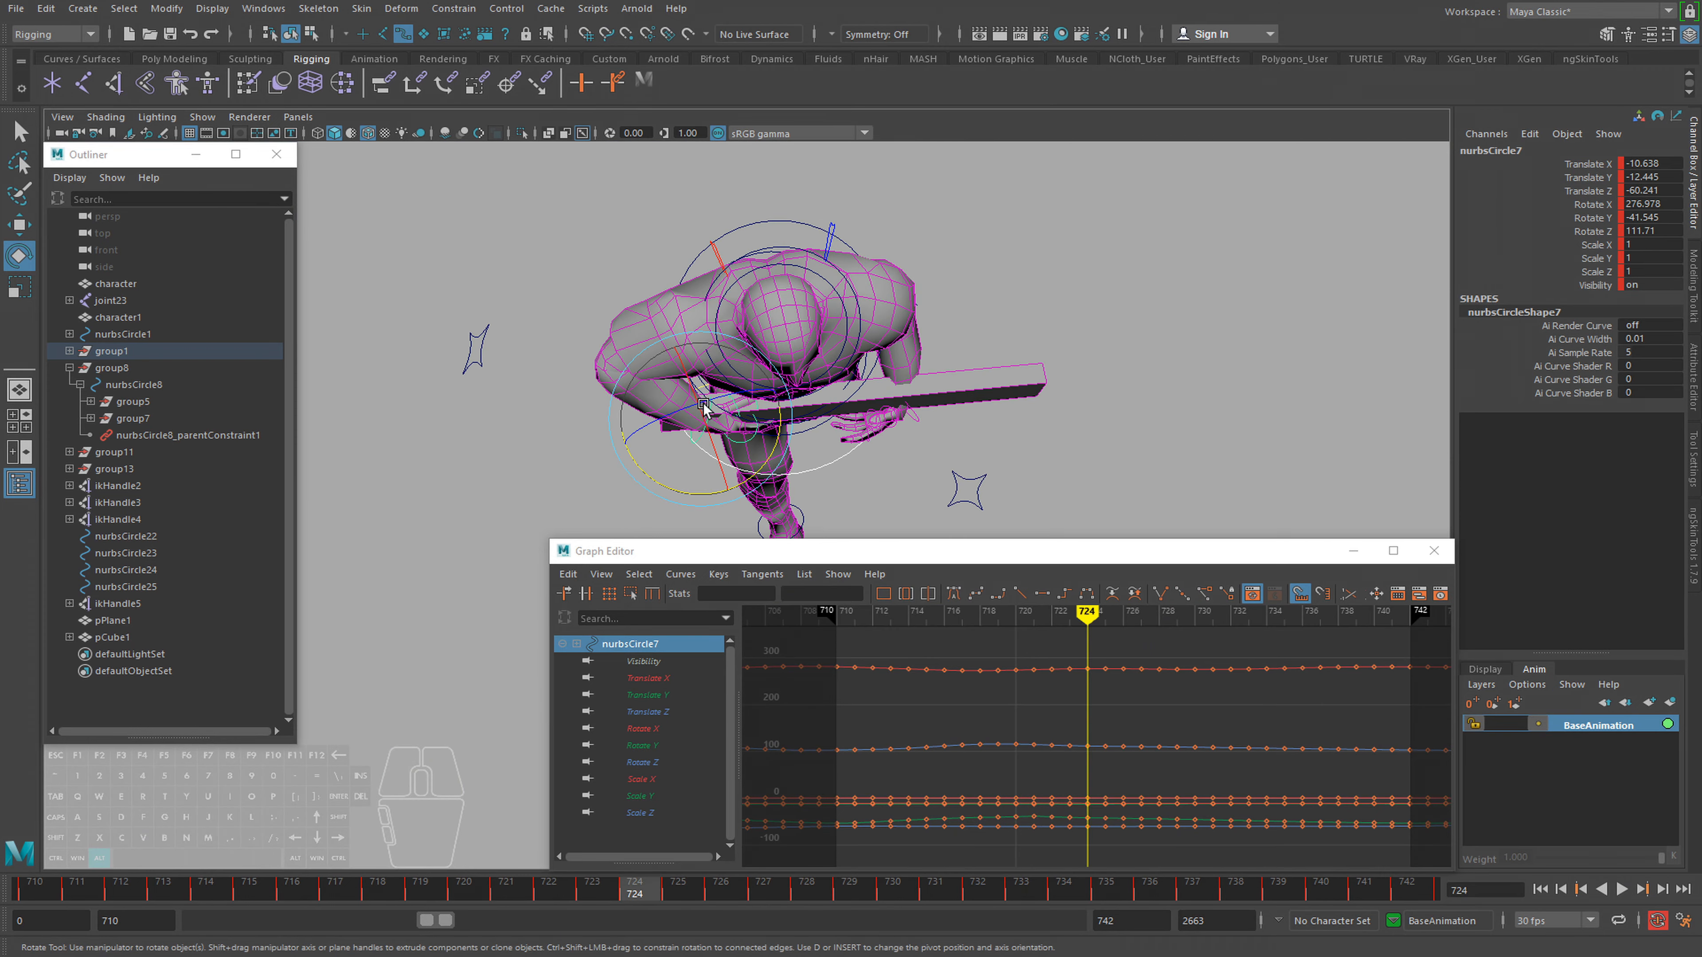
pyautogui.click(653, 898)
pyautogui.moveTo(653, 898)
pyautogui.mouseDown()
pyautogui.moveTo(1199, 897)
pyautogui.moveTo(110, 888)
pyautogui.moveTo(892, 897)
pyautogui.moveTo(509, 901)
pyautogui.mouseUp()
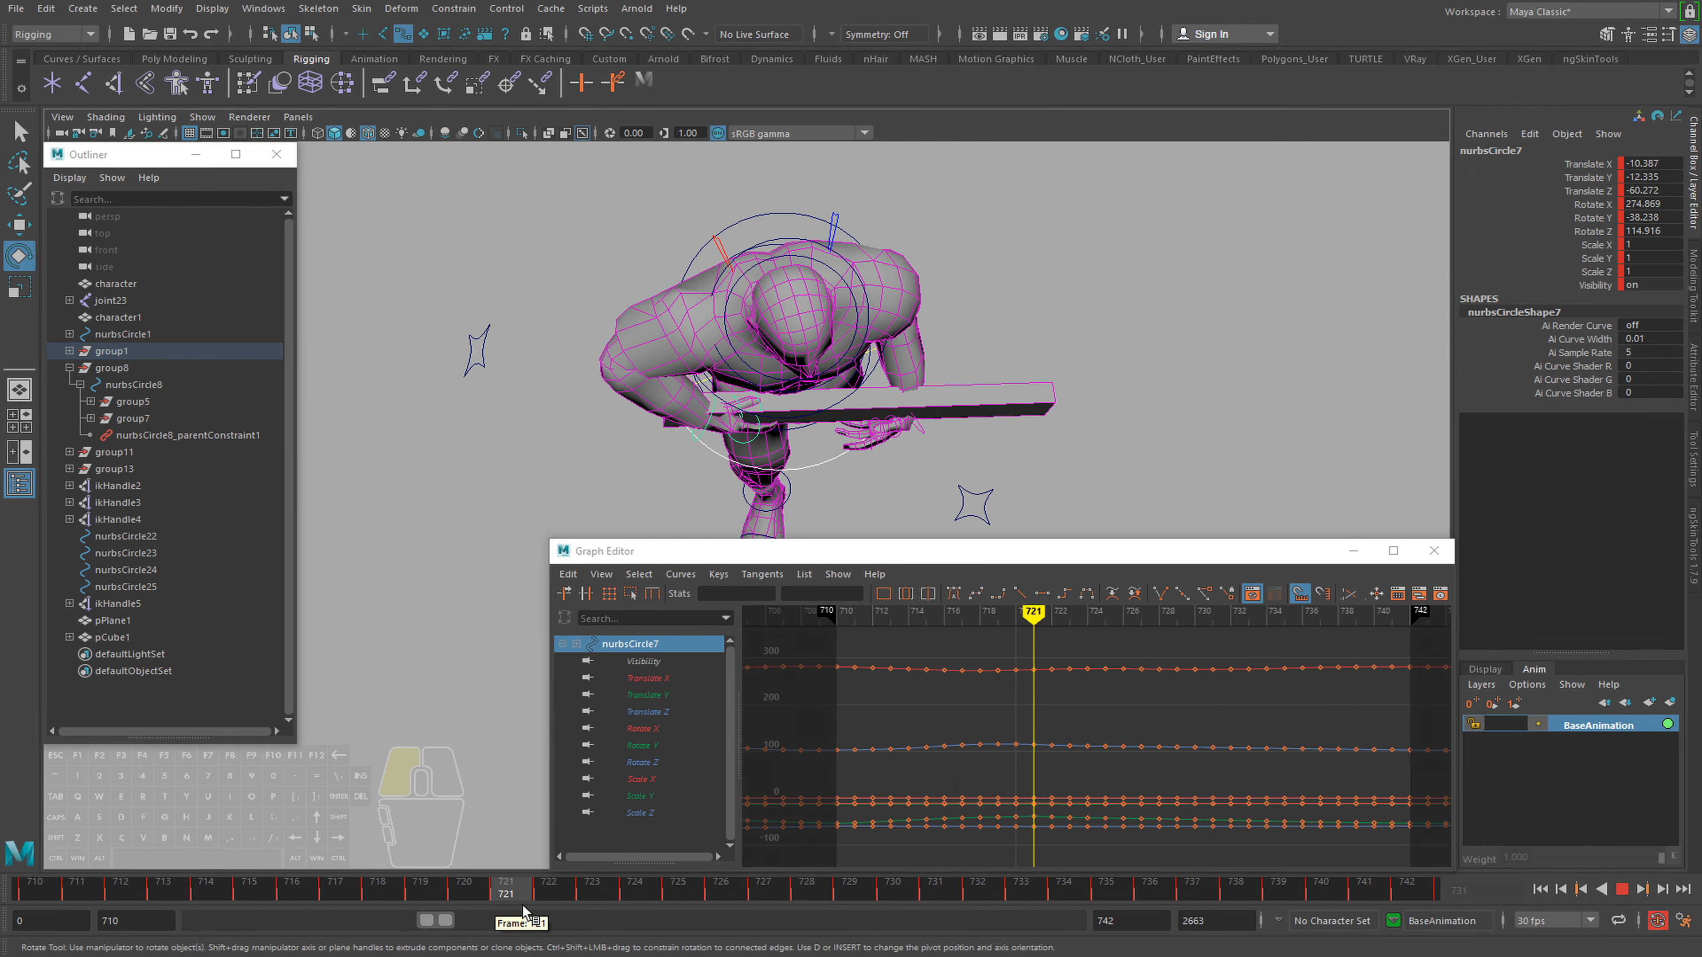
# Isolate the right hand control's rotation curves and frame the Rotate Y curve around frame 721
pyautogui.moveTo(633, 728); pyautogui.dragTo(636, 762)
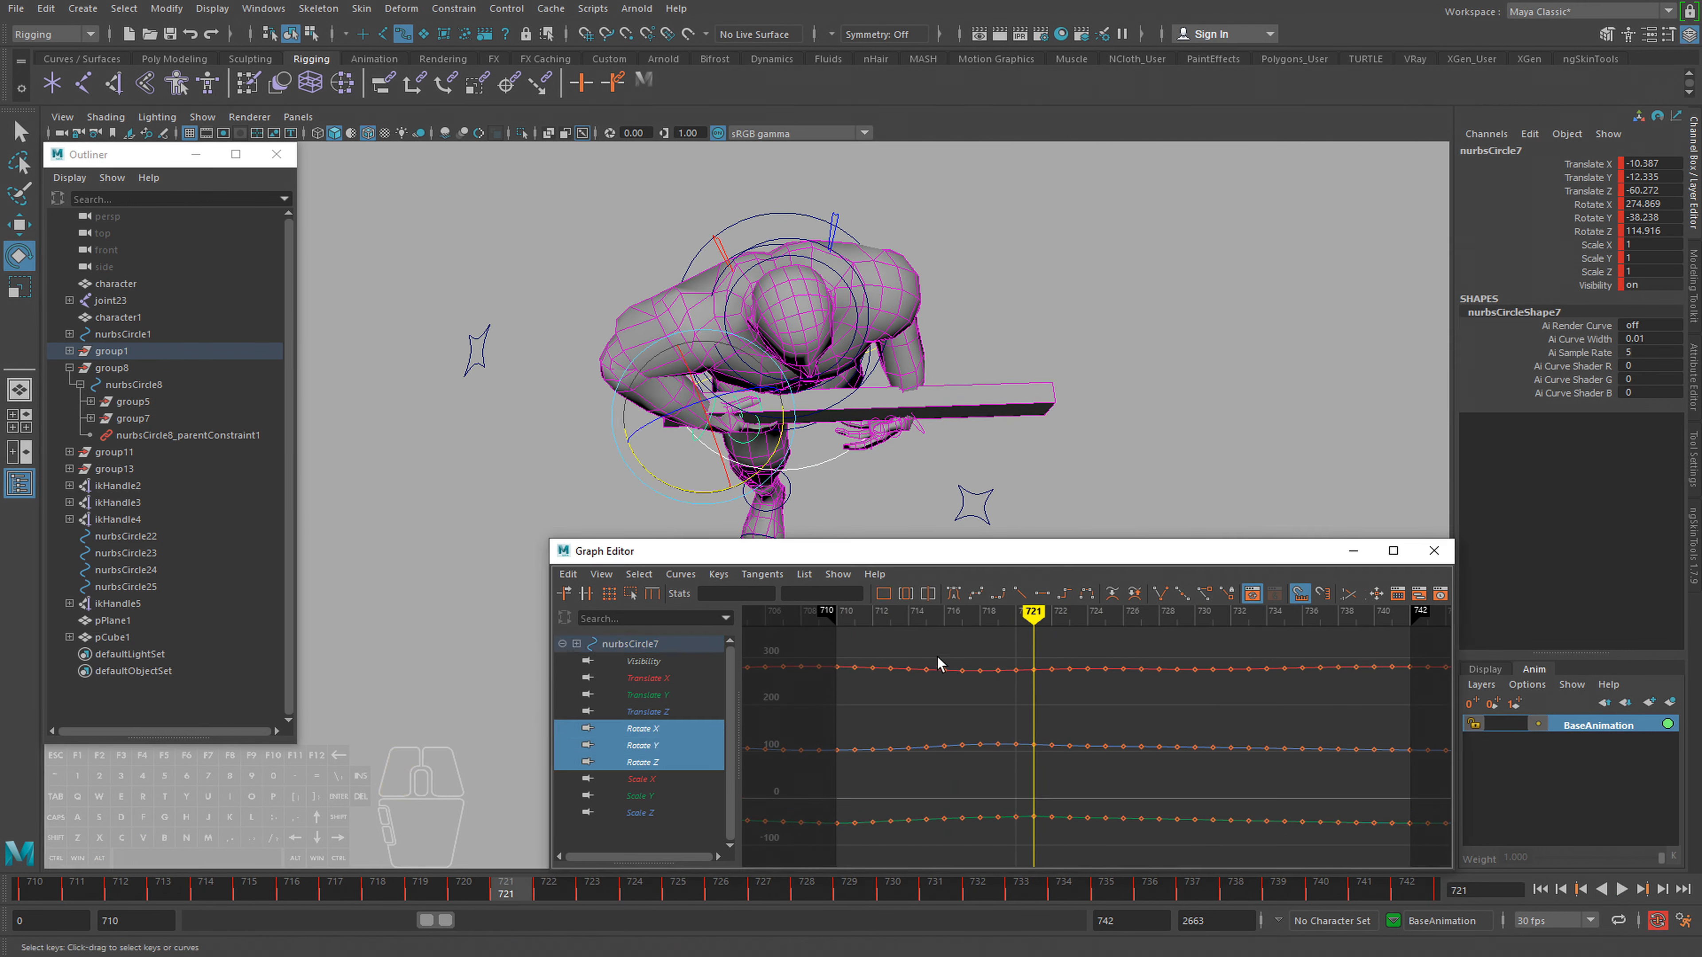
pyautogui.moveTo(919, 649); pyautogui.dragTo(1148, 861)
pyautogui.press('f')
pyautogui.click(987, 740)
pyautogui.press('w')
pyautogui.moveTo(909, 784); pyautogui.dragTo(1143, 839)
pyautogui.press('f')
pyautogui.keyDown('alt'); pyautogui.moveTo(1143, 839); pyautogui.dragTo(1071, 791, button='right'); pyautogui.keyUp('alt')
pyautogui.click(1107, 796)
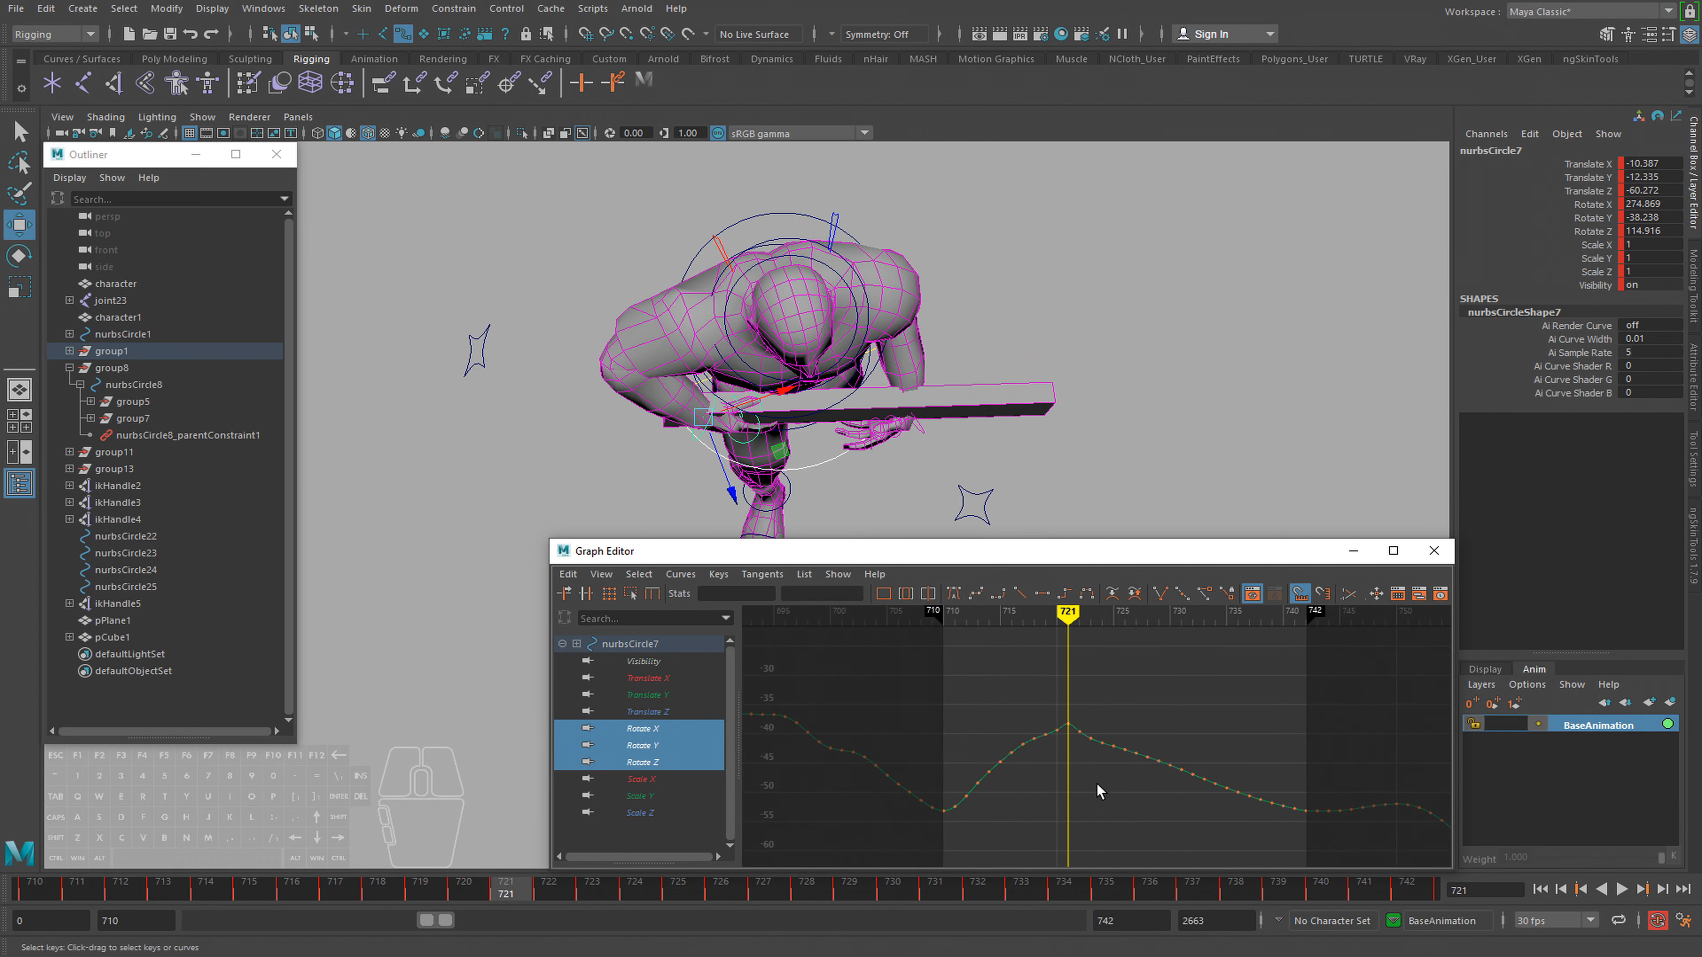
# Smooth the right hand control's keys on all channels between about frames 711 and 728, and play the loop to check the plank
pyautogui.moveTo(1029, 707); pyautogui.dragTo(1133, 778)
pyautogui.moveTo(643, 729); pyautogui.dragTo(649, 761)
pyautogui.click(426, 729)
pyautogui.hotkey('ctrl', 'z')
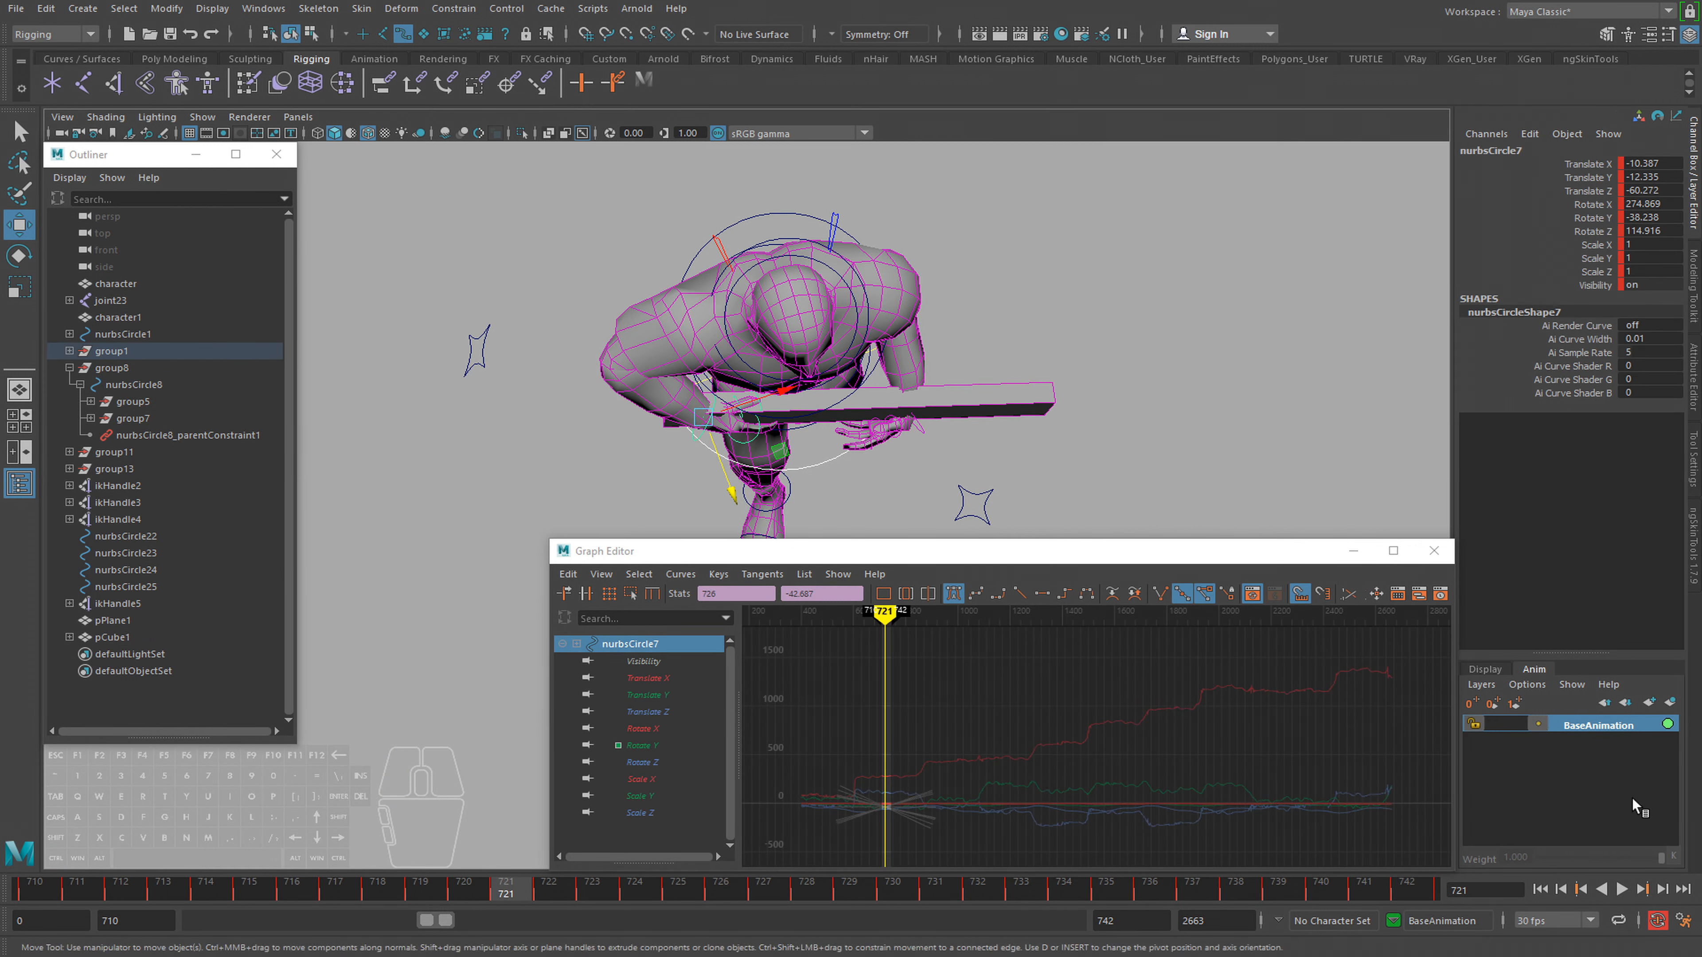
pyautogui.moveTo(877, 758); pyautogui.dragTo(914, 846)
pyautogui.press('f')
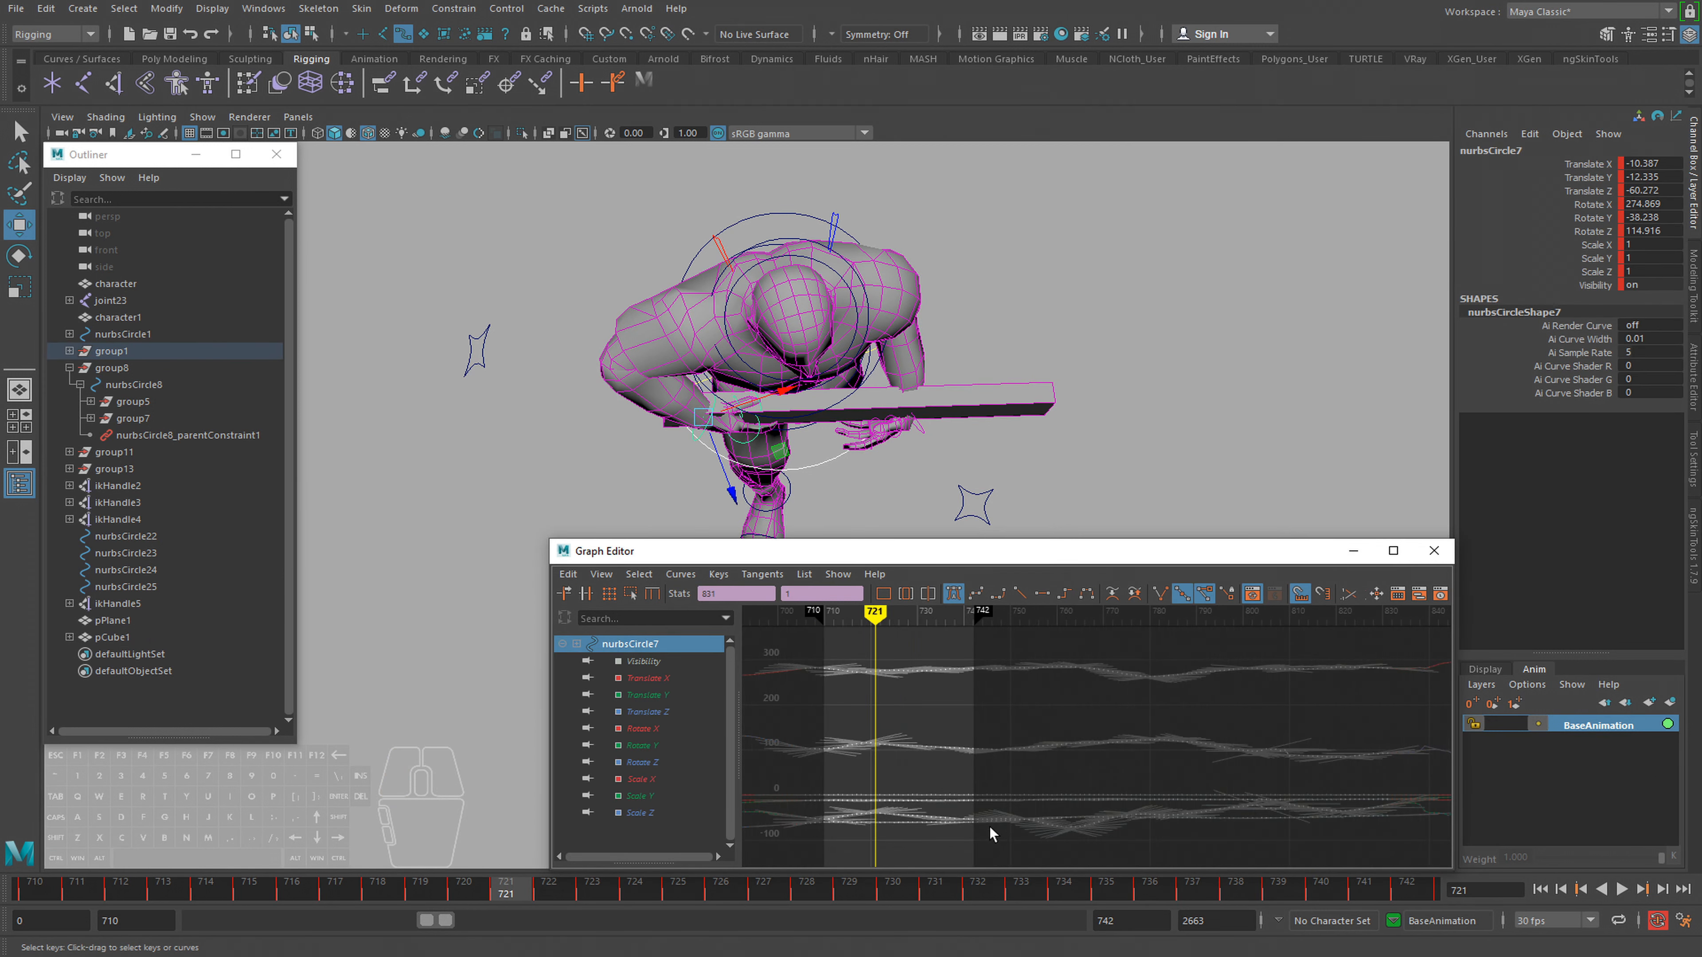
pyautogui.moveTo(831, 641); pyautogui.dragTo(911, 861)
pyautogui.click(641, 84)
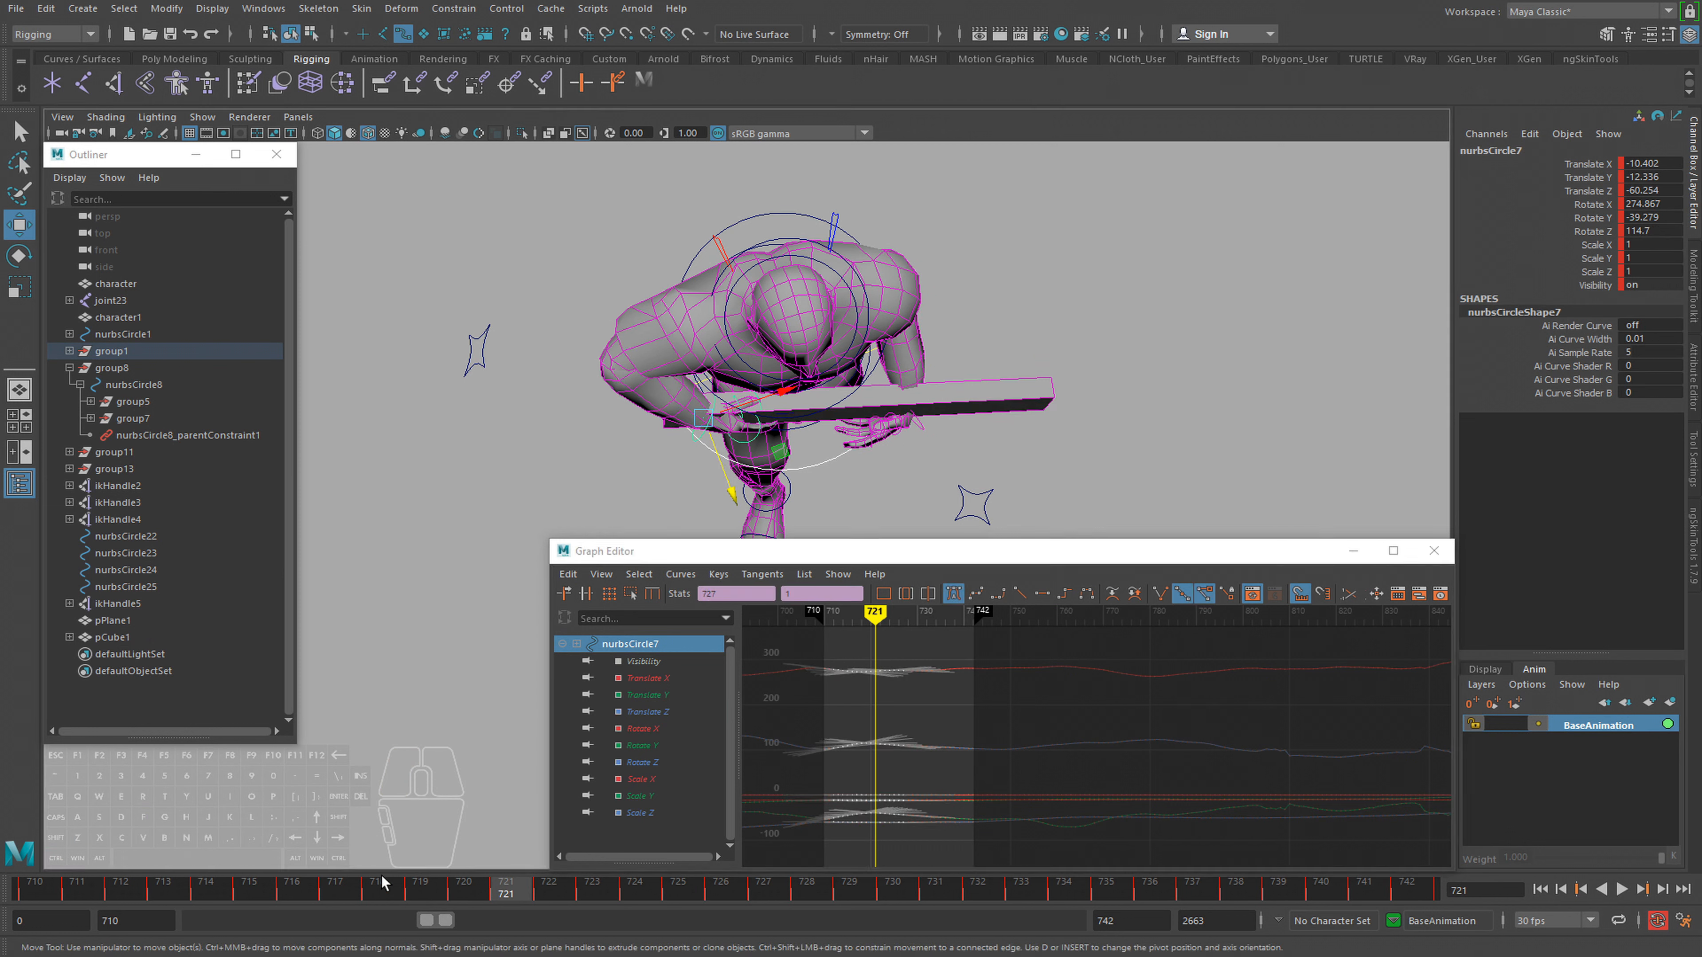
pyautogui.hotkey('alt', 'v')
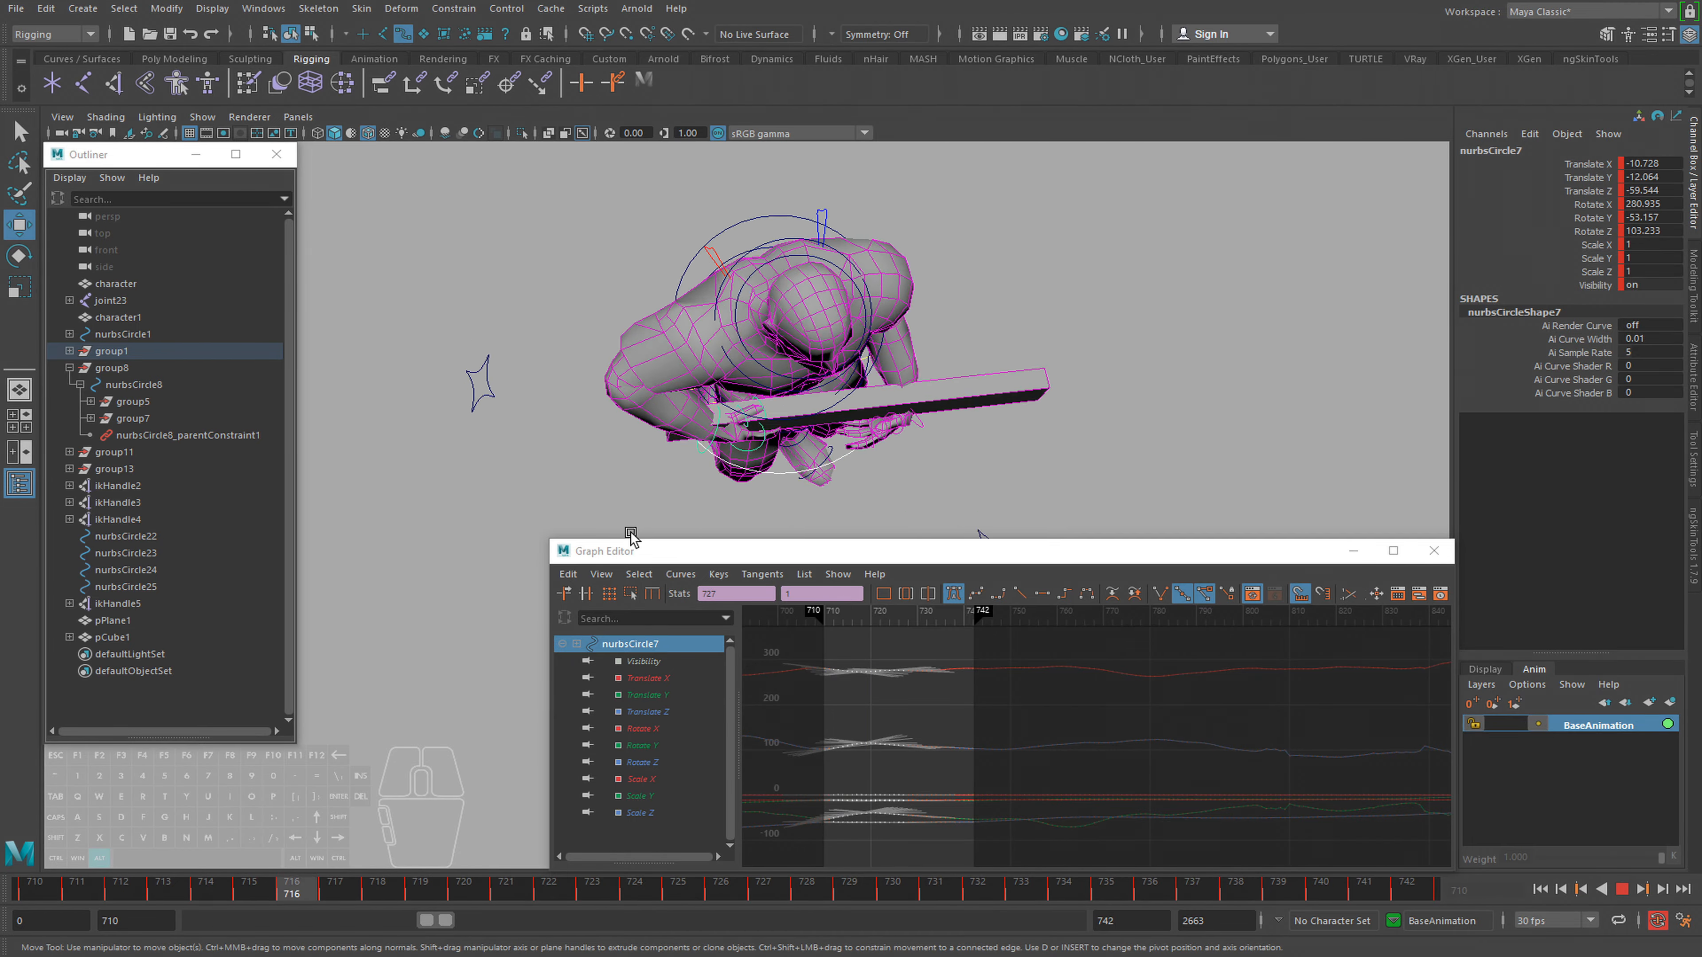
pyautogui.hotkey('alt', 'v')
pyautogui.hotkey('alt', 'v')
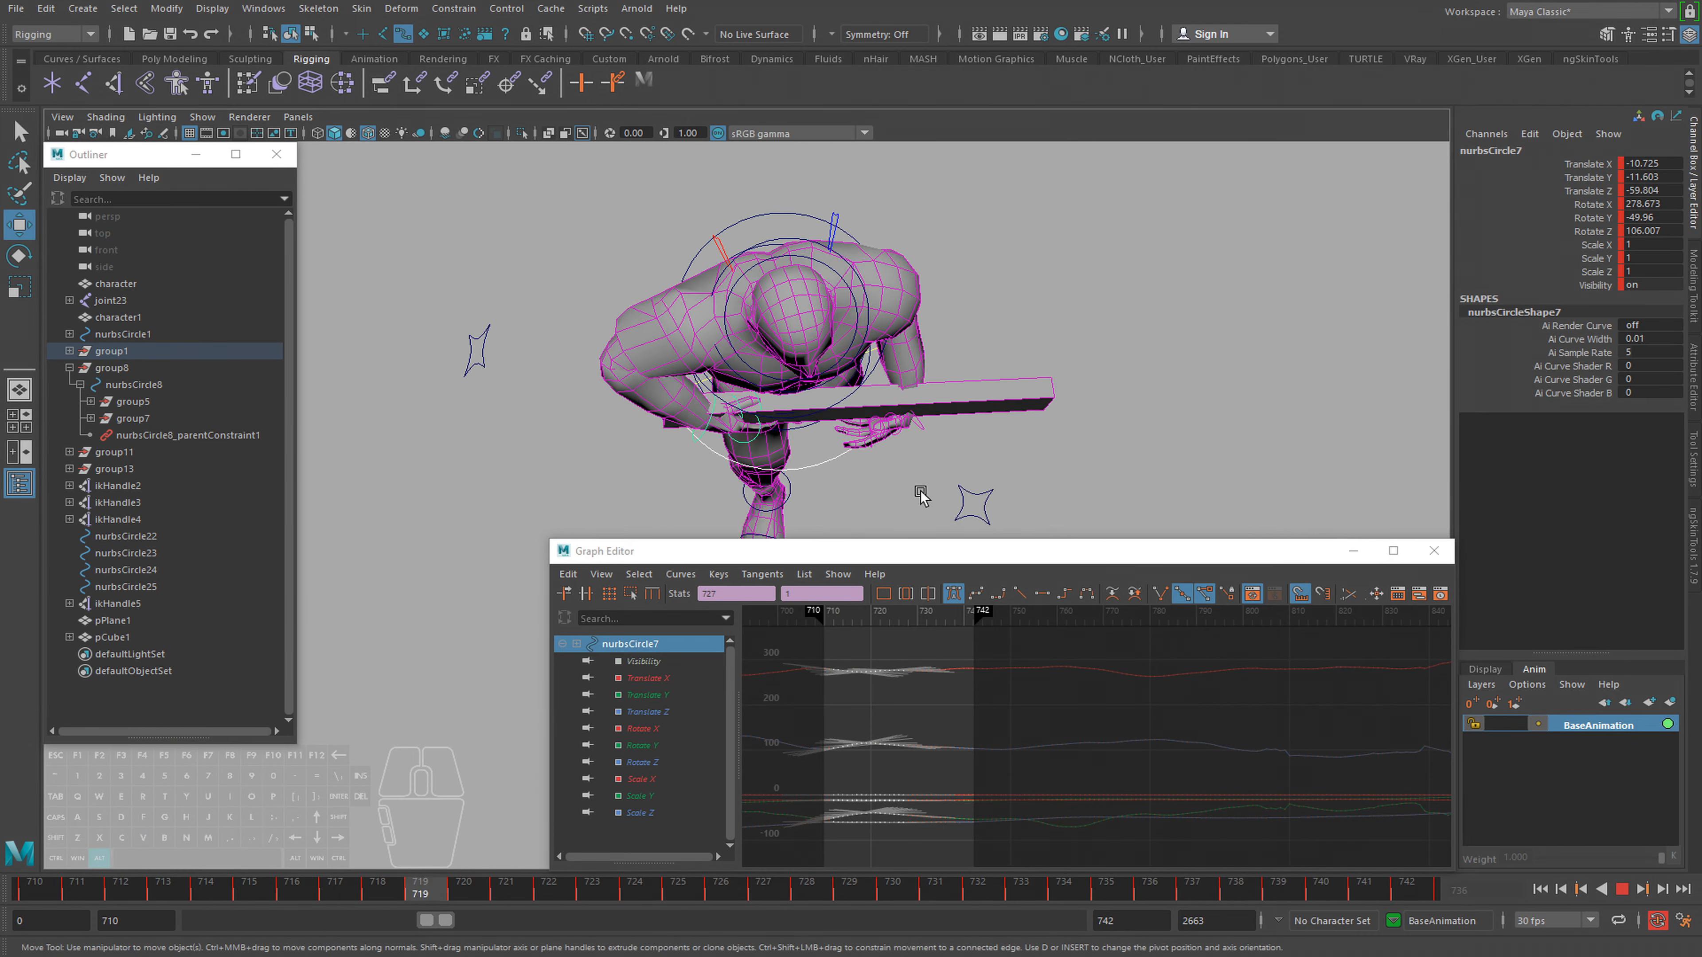
pyautogui.hotkey('alt', 'v')
# Create a new animation layer for the right hand control and key it at frames 710 and 742
pyautogui.click(1670, 702)
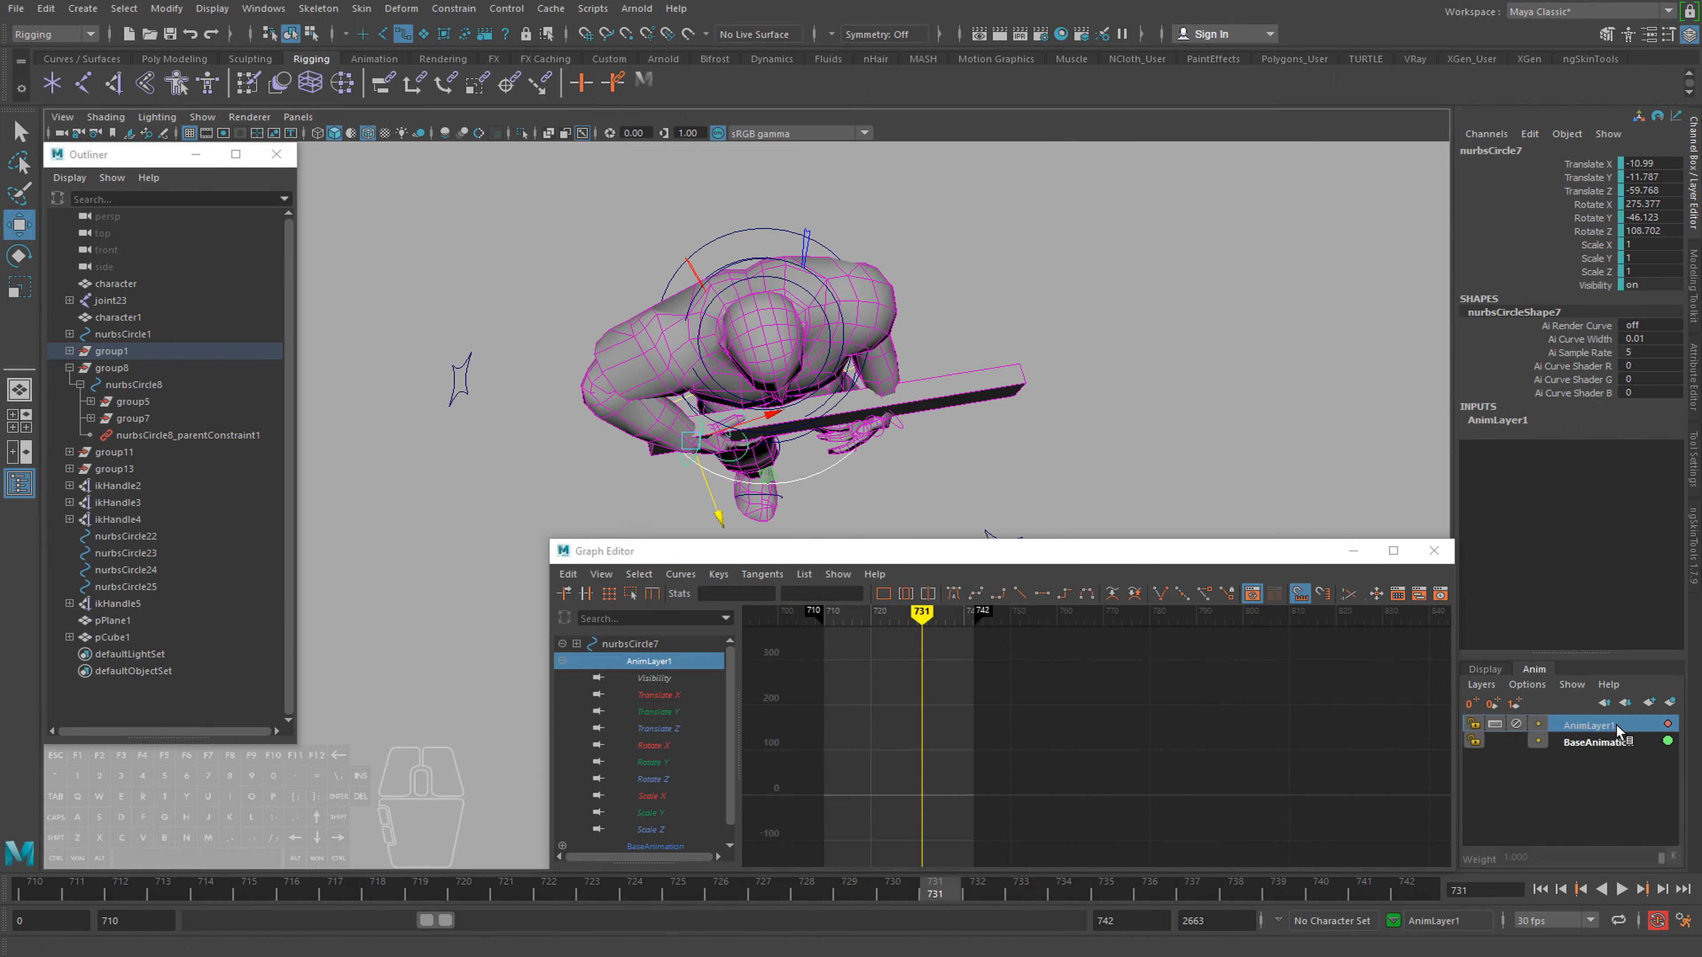
pyautogui.moveTo(119, 884); pyautogui.dragTo(1526, 848)
pyautogui.press('s')
pyautogui.press('s')
# Rotate the right hand control at frame 719 on AnimLayer1 to about 274.5, -42.3, 114.2 and play the loop
pyautogui.moveTo(41, 891); pyautogui.dragTo(432, 925)
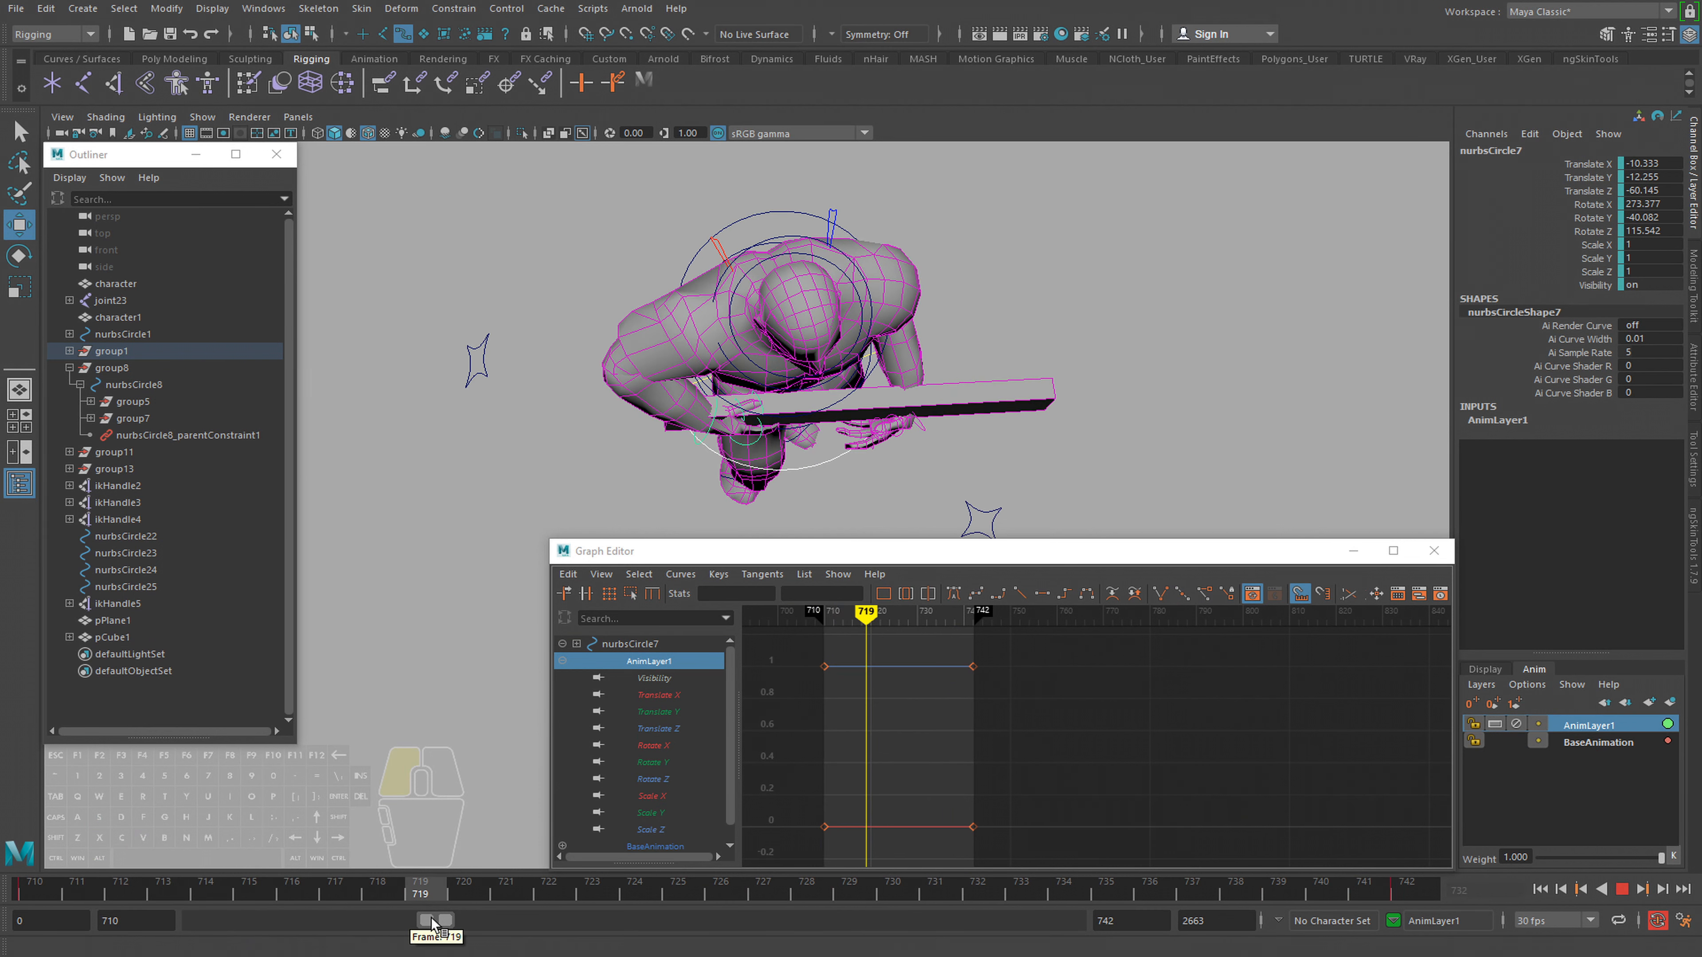
pyautogui.press('e')
pyautogui.moveTo(772, 471); pyautogui.dragTo(778, 471)
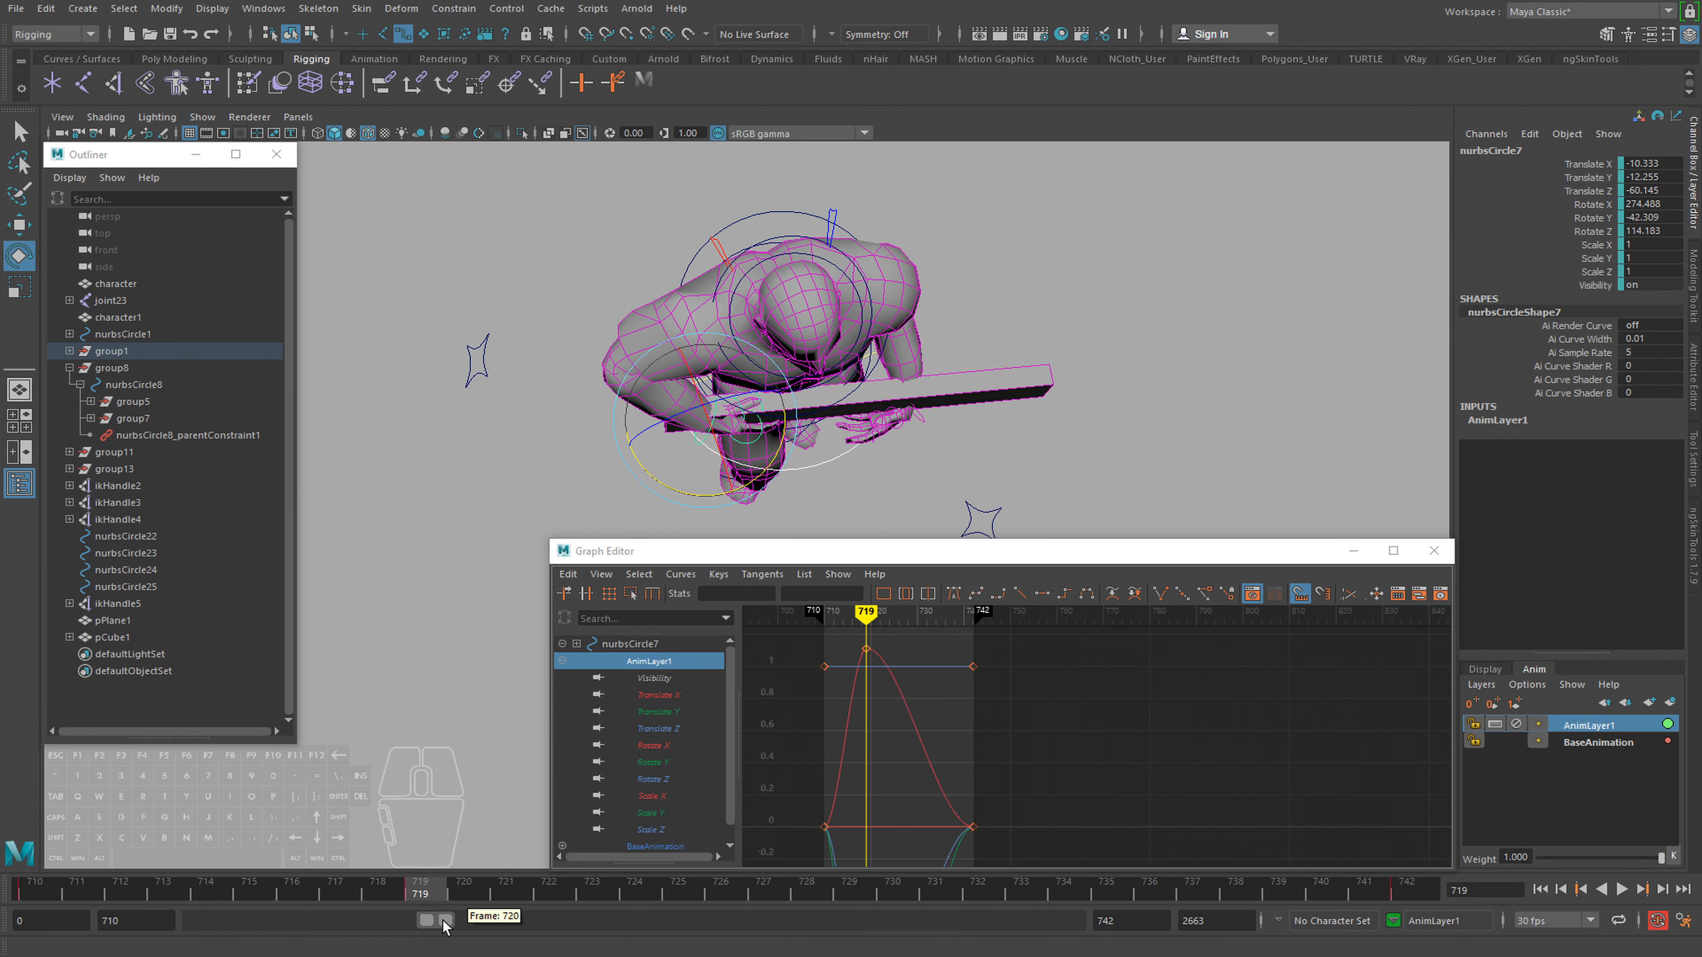
pyautogui.hotkey('alt', 'v')
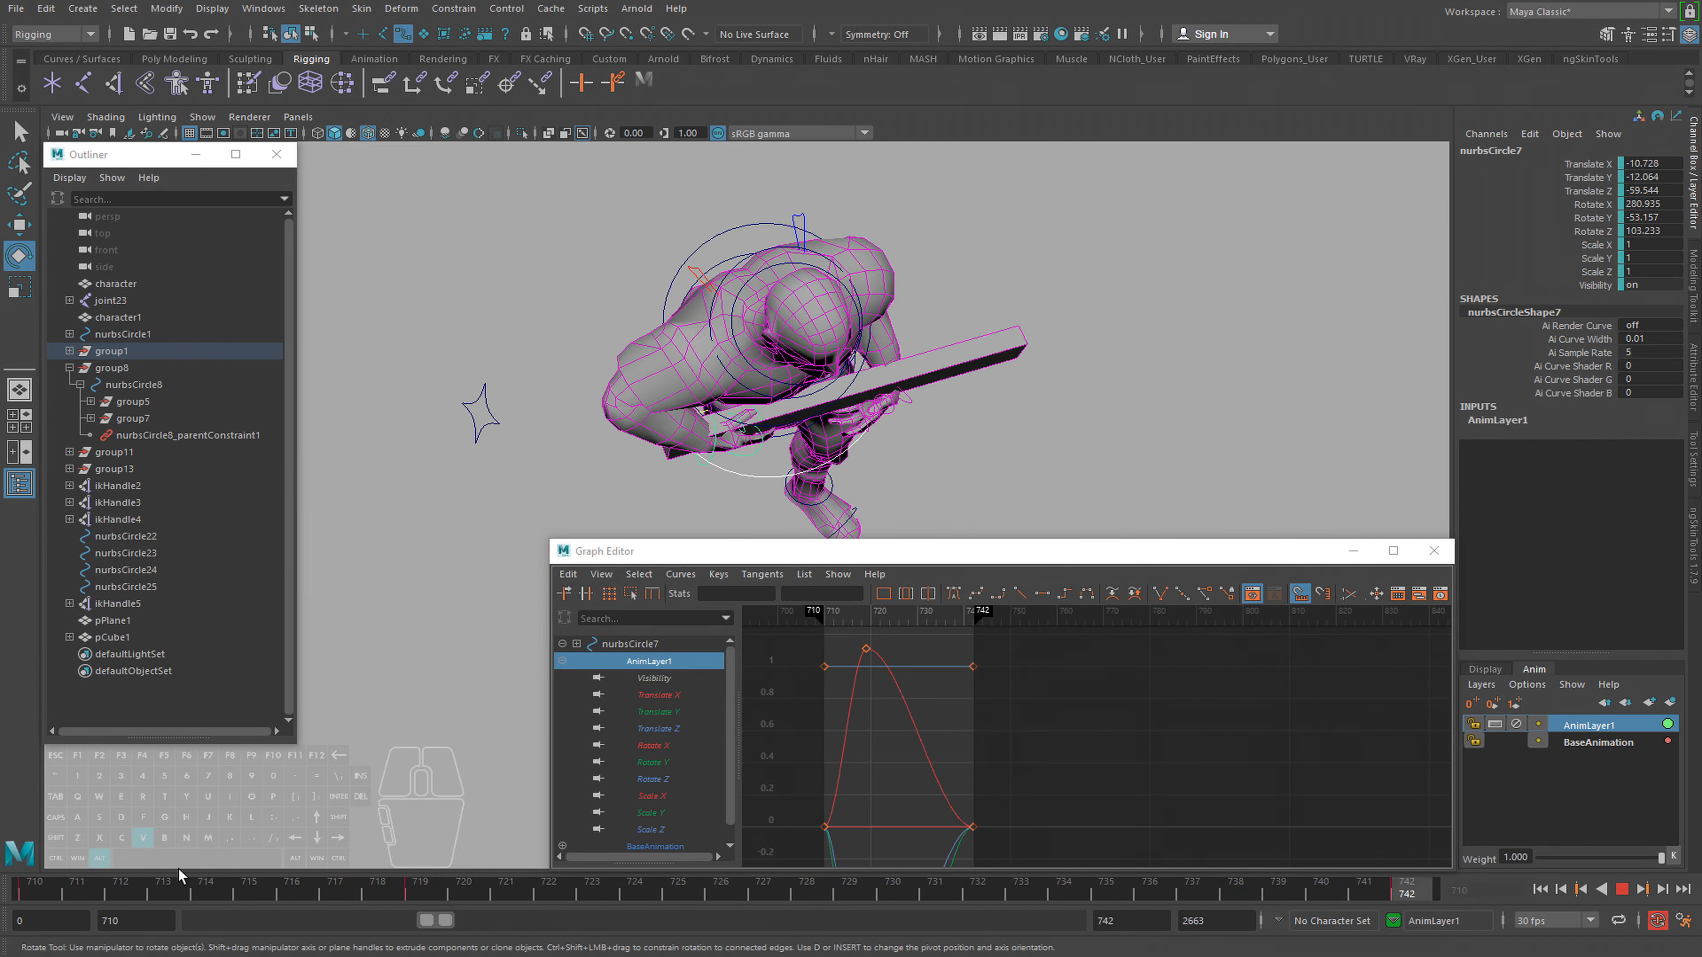
pyautogui.hotkey('alt', 'v')
# Move AnimLayer1's rotation keys at frame 719 to frame 718 and play the loop
pyautogui.moveTo(173, 883)
pyautogui.mouseDown()
pyautogui.moveTo(526, 908)
pyautogui.moveTo(190, 881)
pyautogui.moveTo(377, 898)
pyautogui.mouseUp()
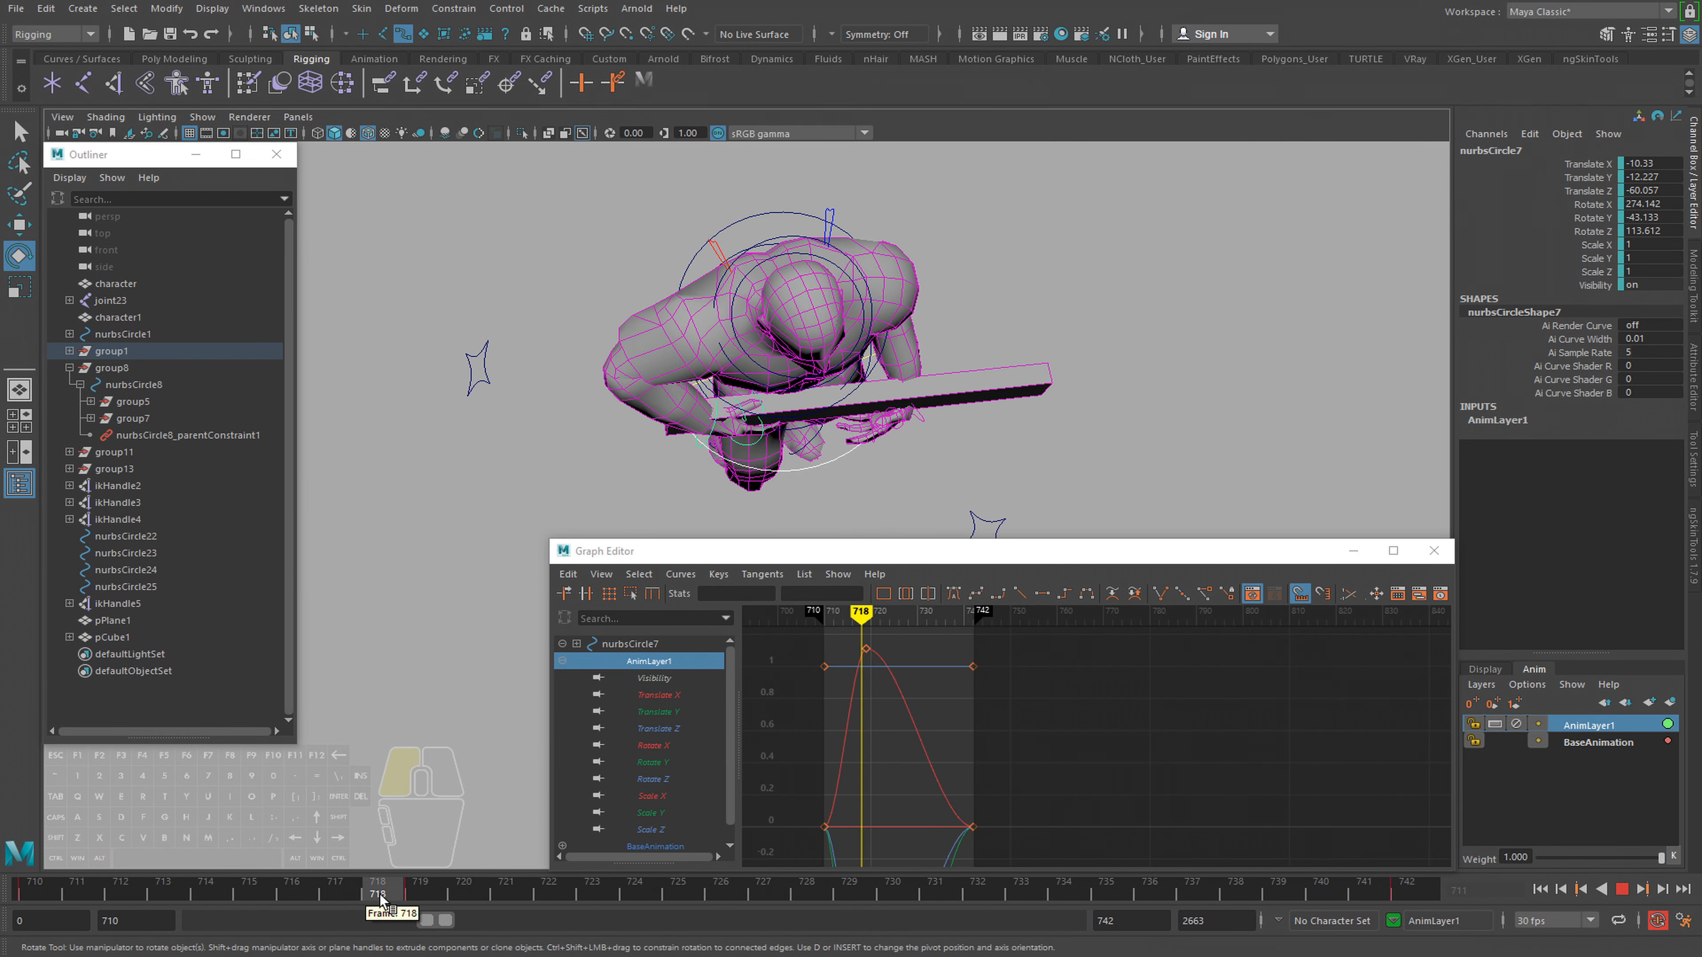
pyautogui.press('f')
pyautogui.moveTo(923, 663); pyautogui.dragTo(1046, 867)
pyautogui.press('w')
pyautogui.moveTo(1007, 806); pyautogui.dragTo(988, 807, button='middle')
pyautogui.hotkey('alt', 'v')
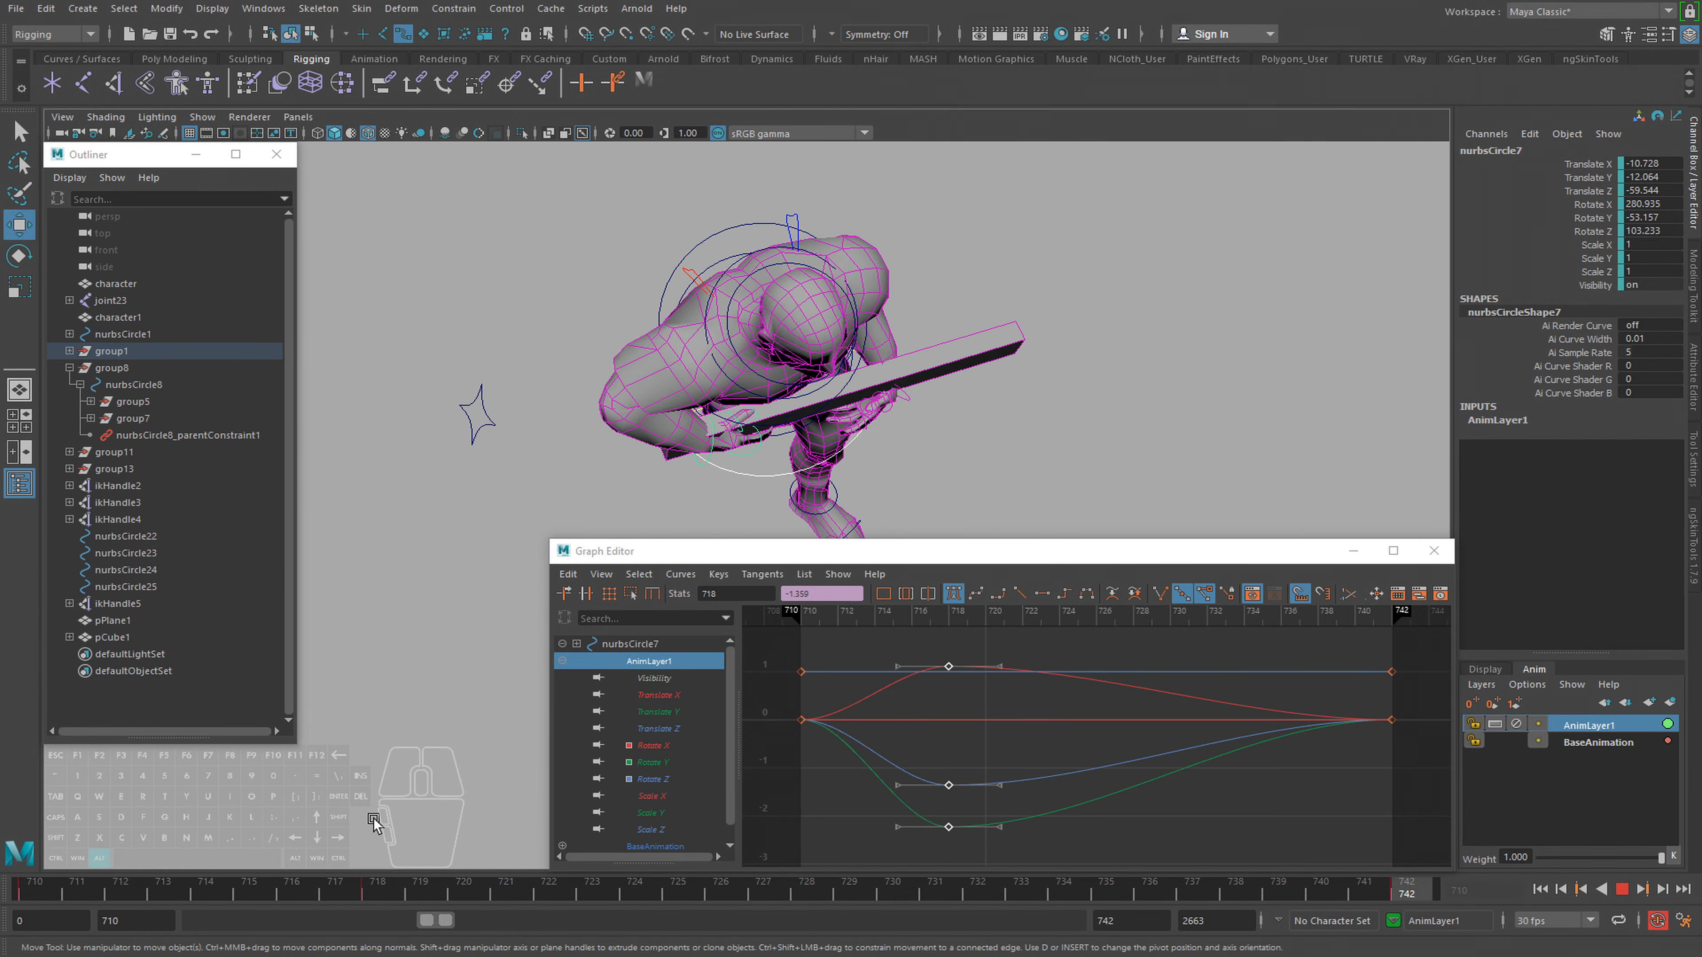
pyautogui.hotkey('alt', 'v')
# Rotate the right hand control at frame 737 on AnimLayer1 to about 281.2, -52.5, 103.7 and play the loop
pyautogui.moveTo(791, 895); pyautogui.dragTo(1192, 902)
pyautogui.press('e')
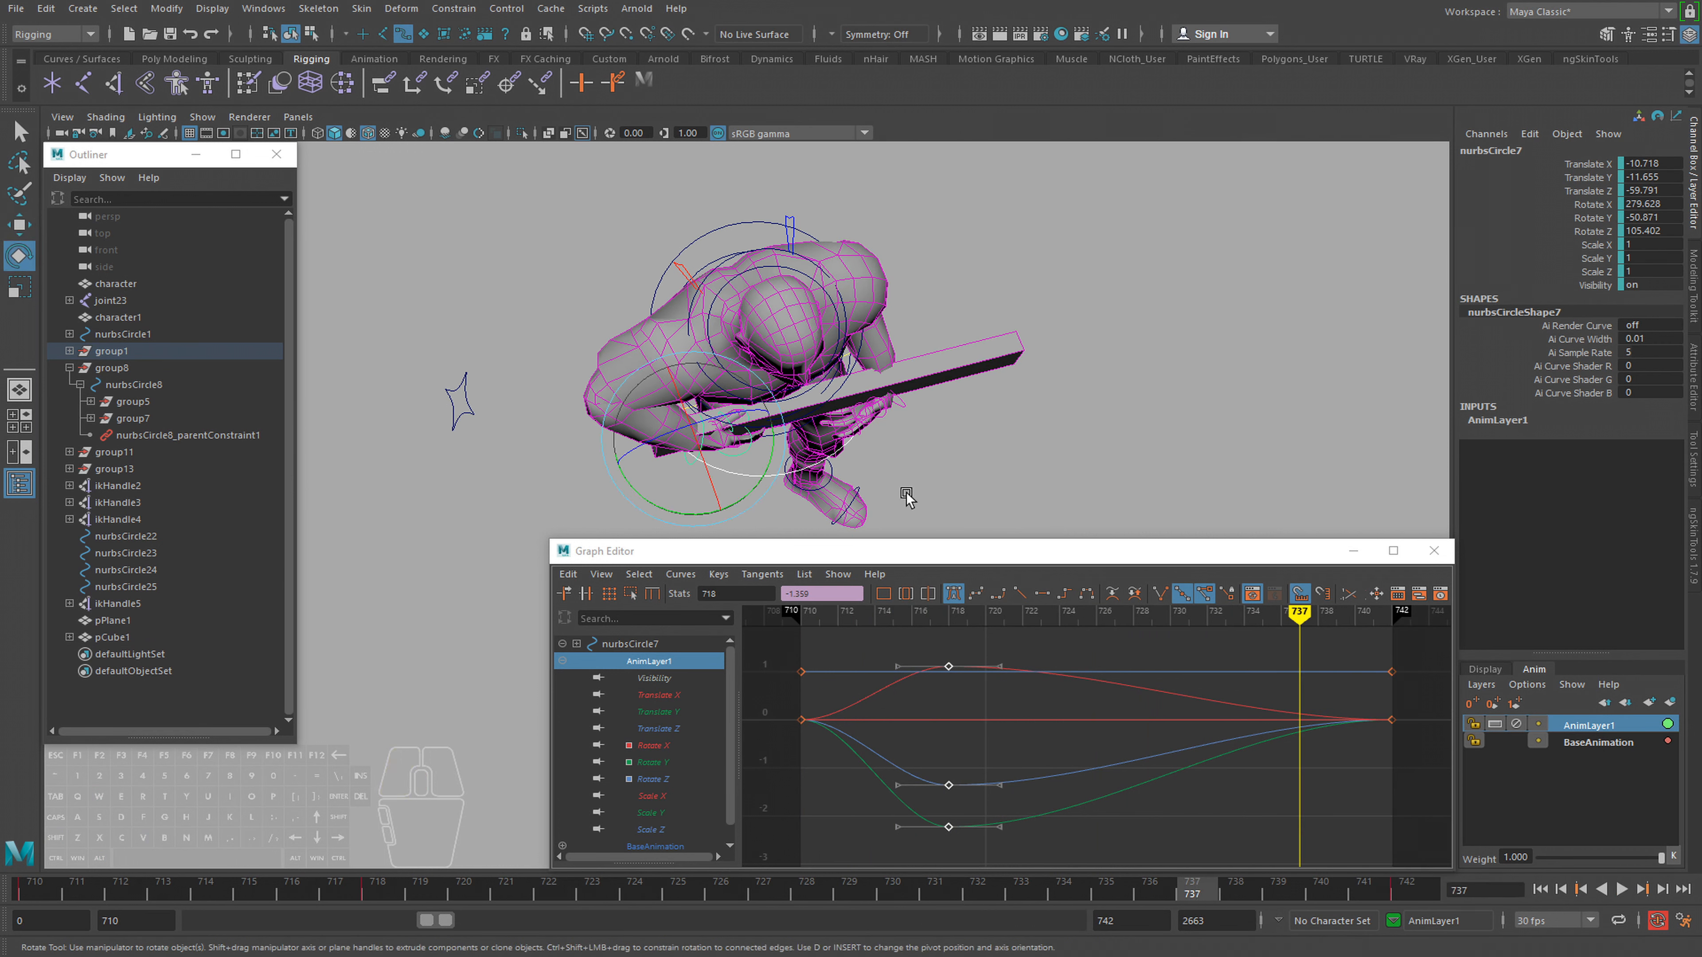
pyautogui.moveTo(738, 497); pyautogui.dragTo(749, 496)
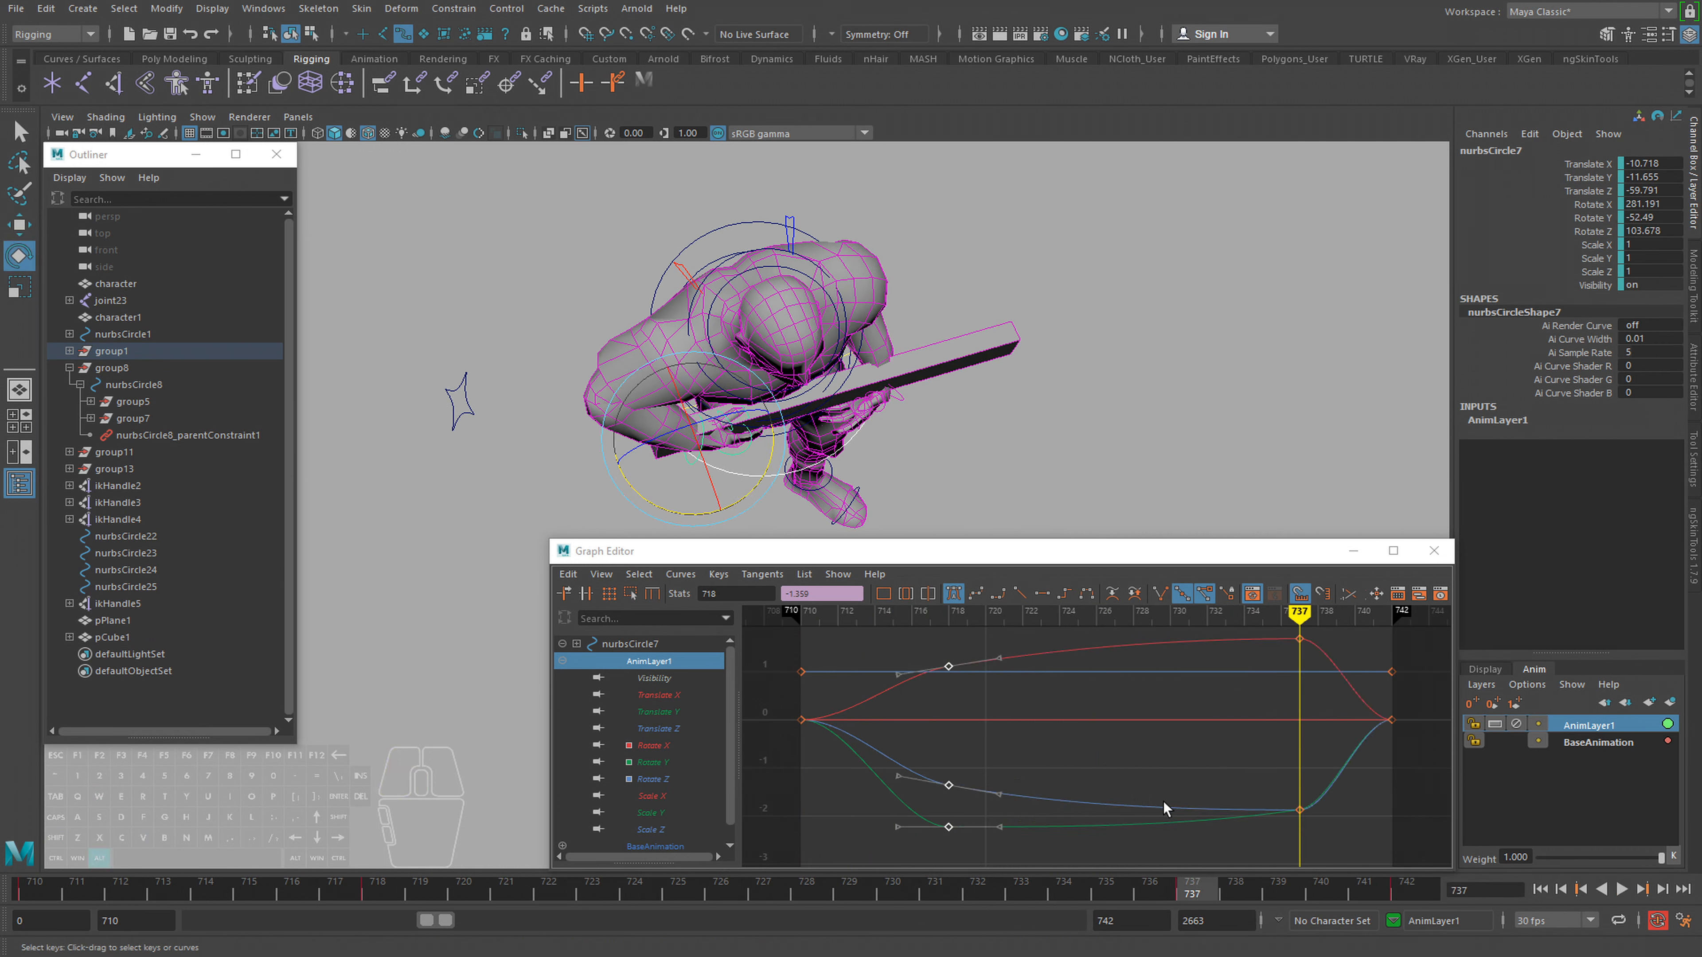
pyautogui.hotkey('alt', 'v')
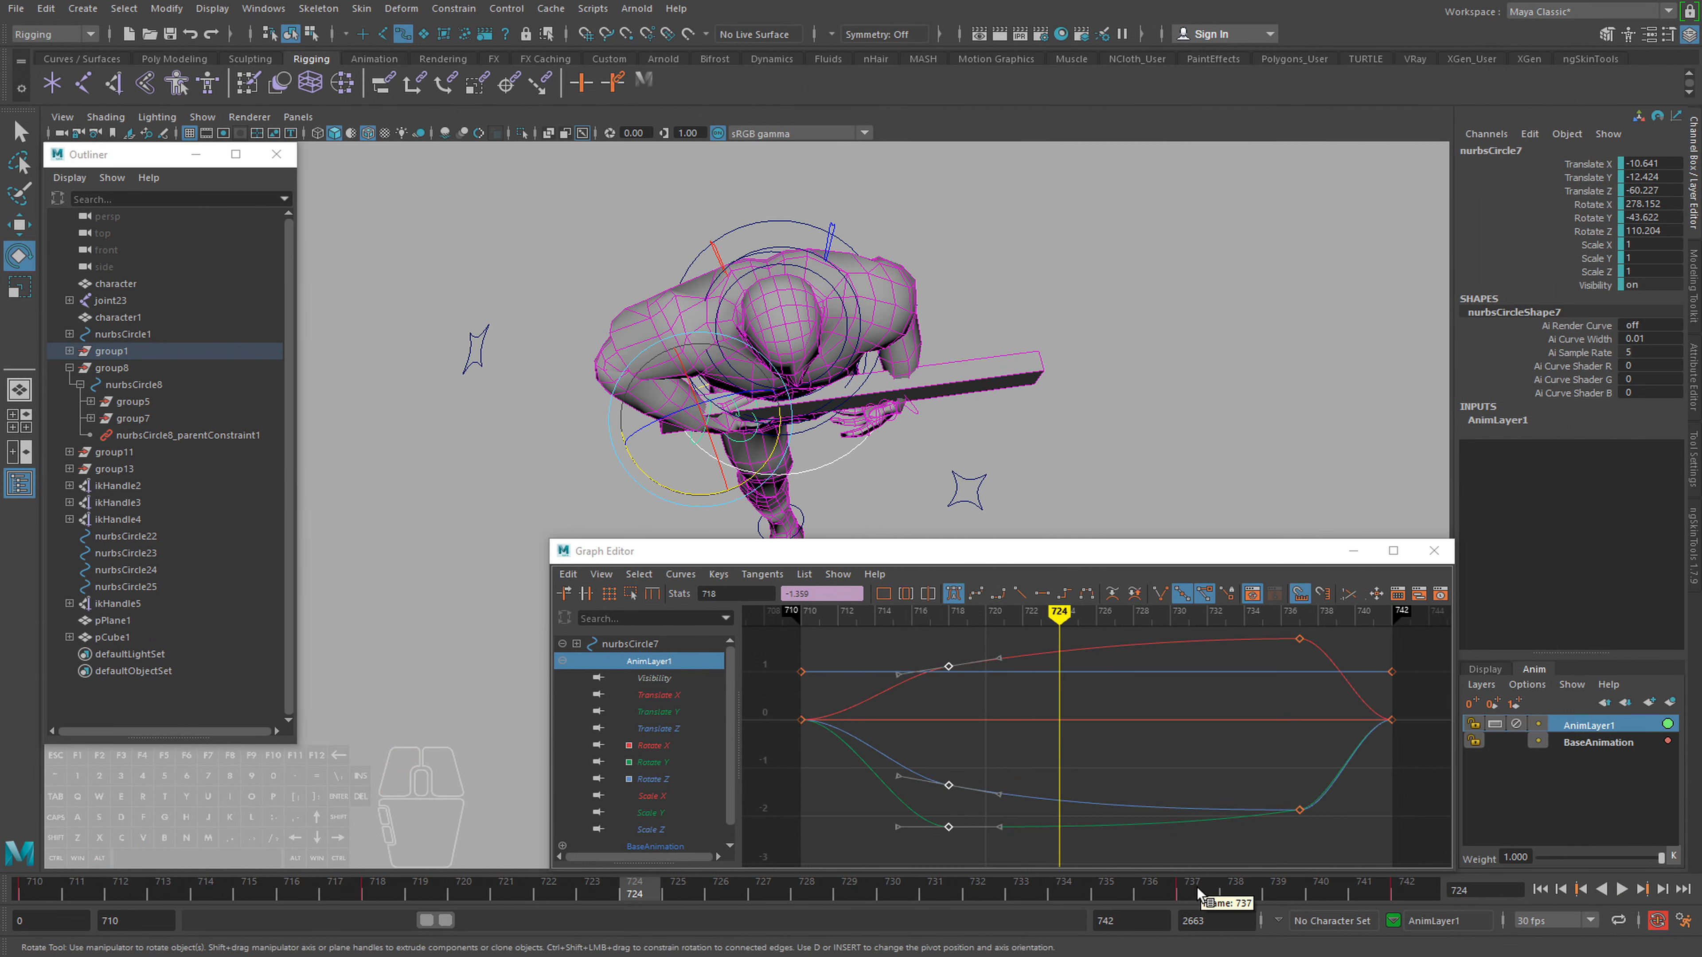
# Move AnimLayer1's rotation keys at frame 737 to frame 739 and play the loop
pyautogui.moveTo(1398, 898); pyautogui.dragTo(1196, 885)
pyautogui.press('f')
pyautogui.moveTo(1272, 646); pyautogui.dragTo(1329, 835)
pyautogui.press('w')
pyautogui.keyDown('shift'); pyautogui.moveTo(1331, 823); pyautogui.dragTo(1368, 823, button='middle'); pyautogui.keyUp('shift')
pyautogui.hotkey('alt', 'v')
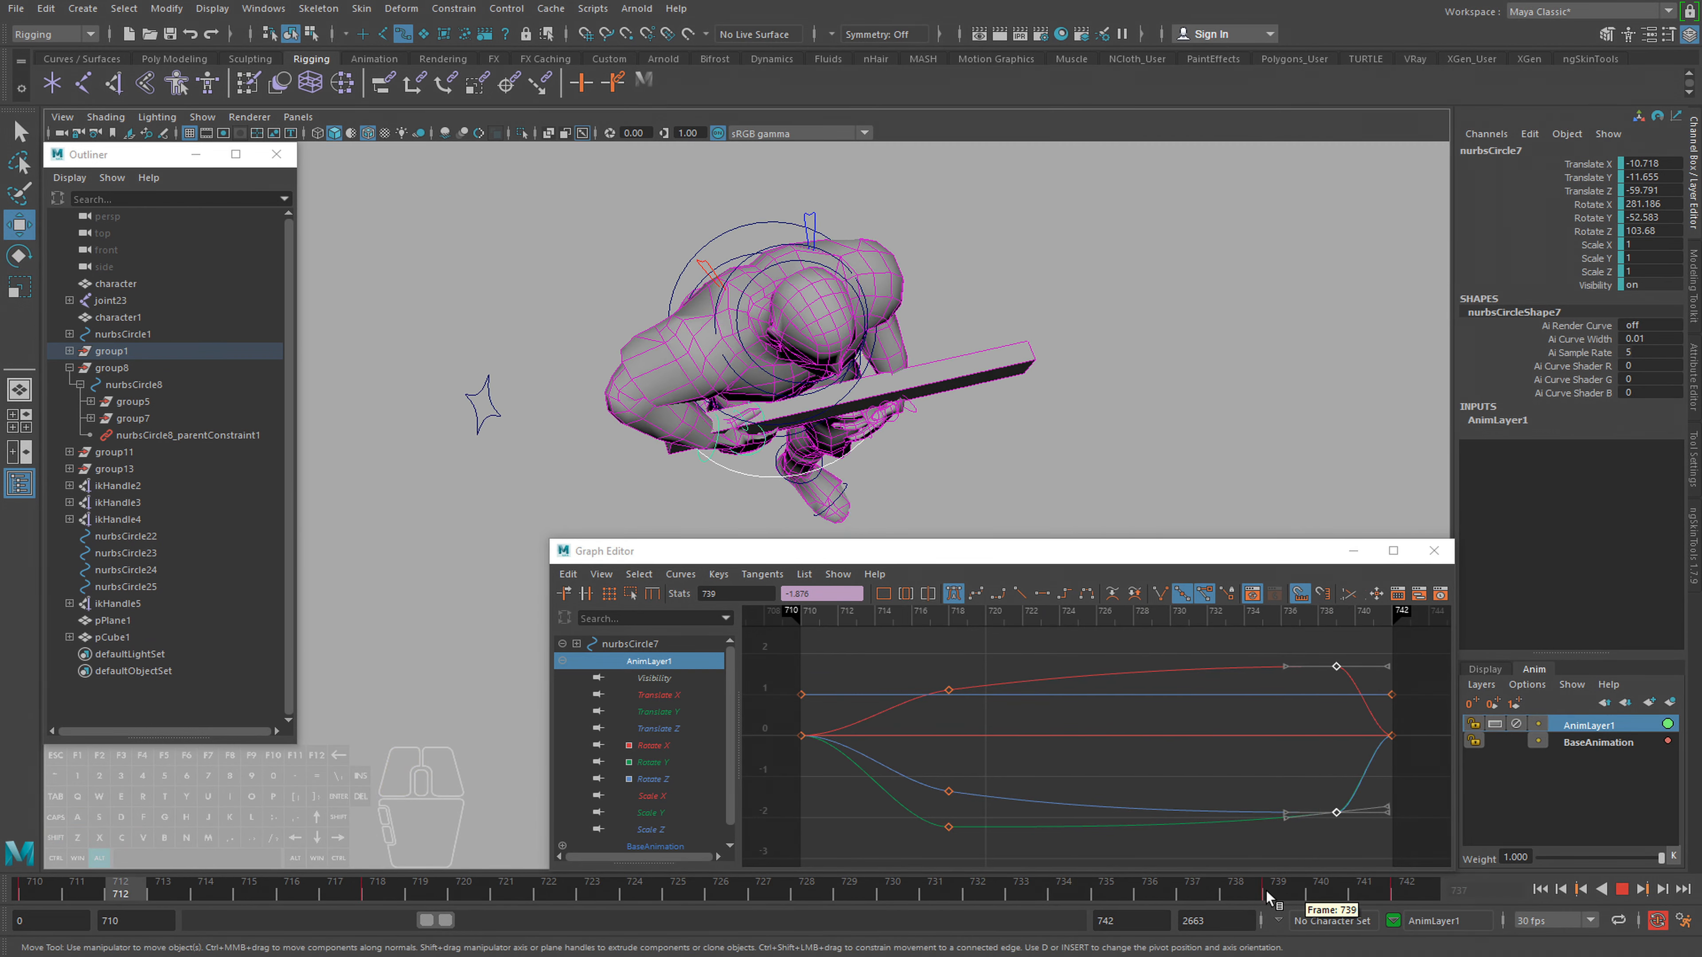
# Rotate the right hand control at frame 739 on AnimLayer1 to about 283, -54.2, 102.1, checking the swing in playback
pyautogui.moveTo(1270, 894)
pyautogui.mouseDown()
pyautogui.moveTo(1474, 899)
pyautogui.moveTo(1296, 887)
pyautogui.mouseUp()
pyautogui.press('e')
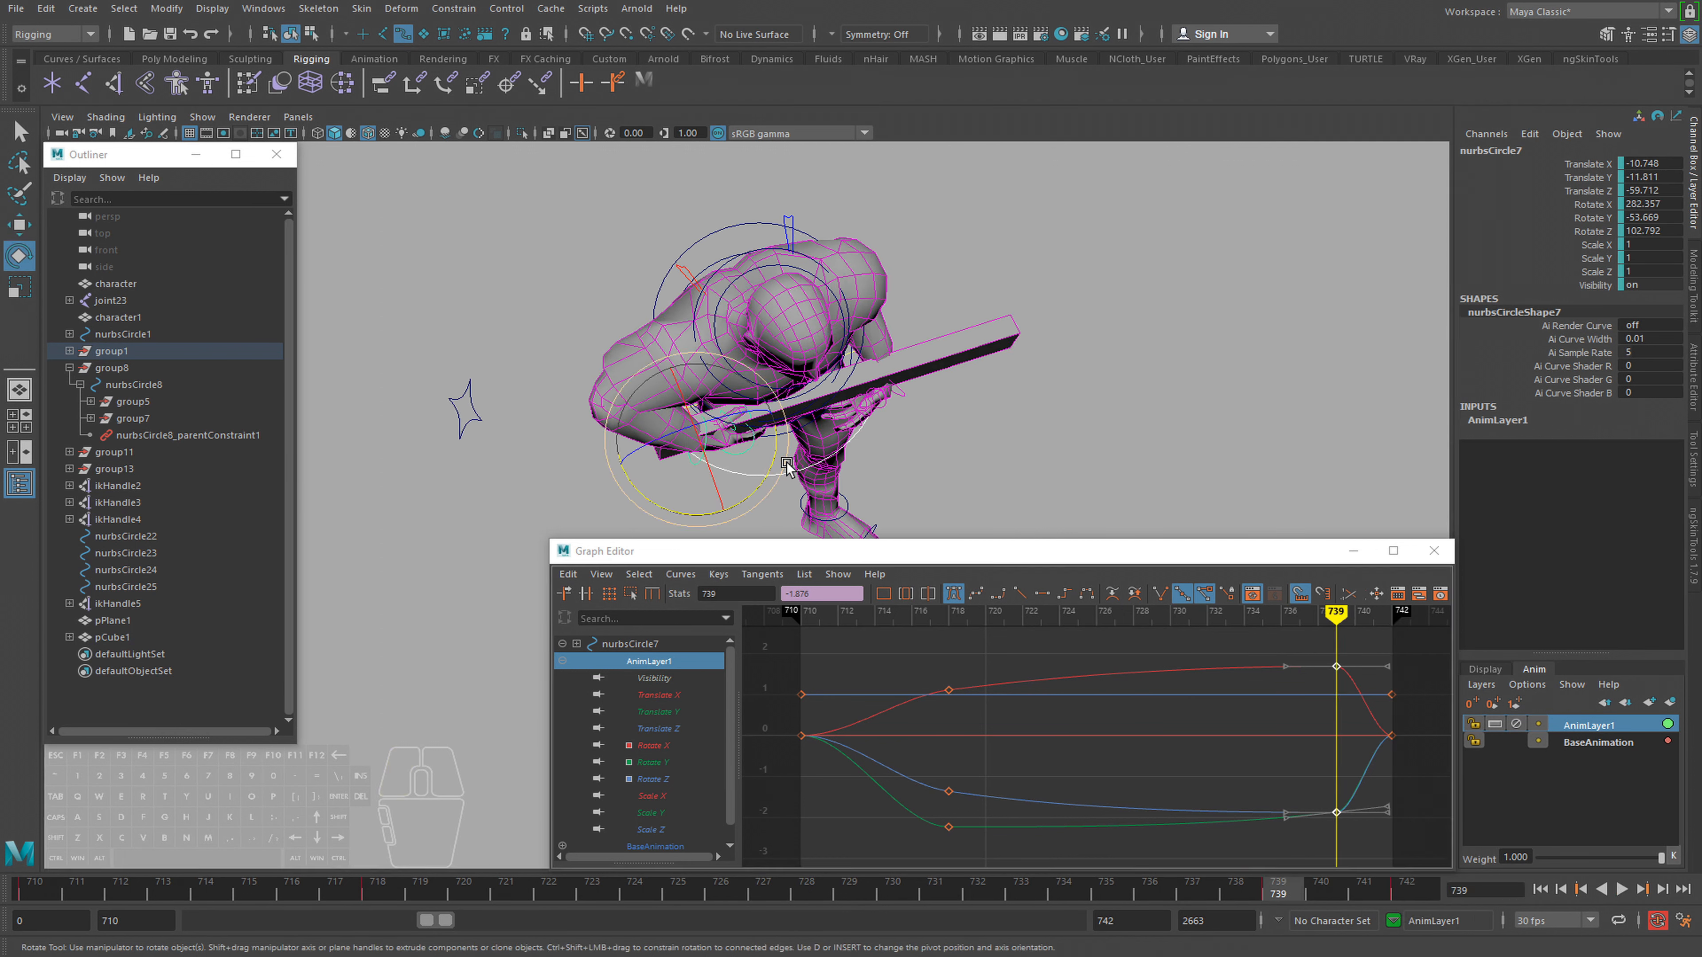
pyautogui.moveTo(775, 463); pyautogui.dragTo(770, 464)
pyautogui.hotkey('alt', 'v')
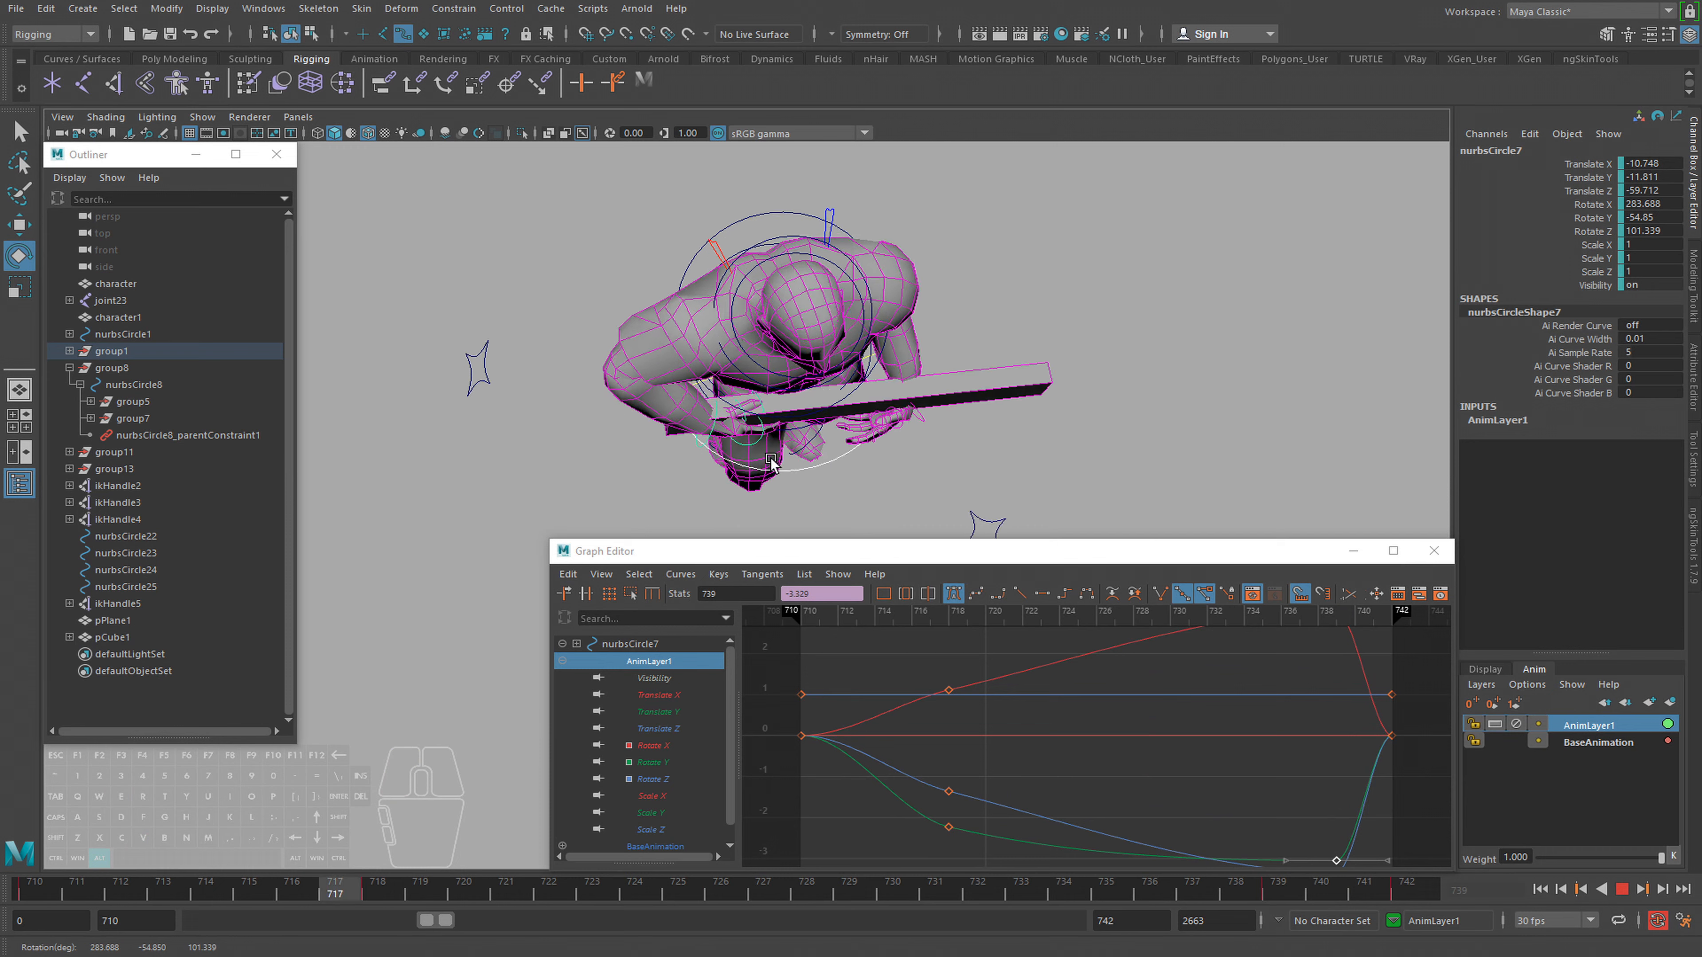
pyautogui.moveTo(1296, 895)
pyautogui.mouseDown()
pyautogui.moveTo(1364, 894)
pyautogui.moveTo(1274, 894)
pyautogui.mouseUp()
pyautogui.press('e')
pyautogui.moveTo(778, 458); pyautogui.dragTo(777, 468)
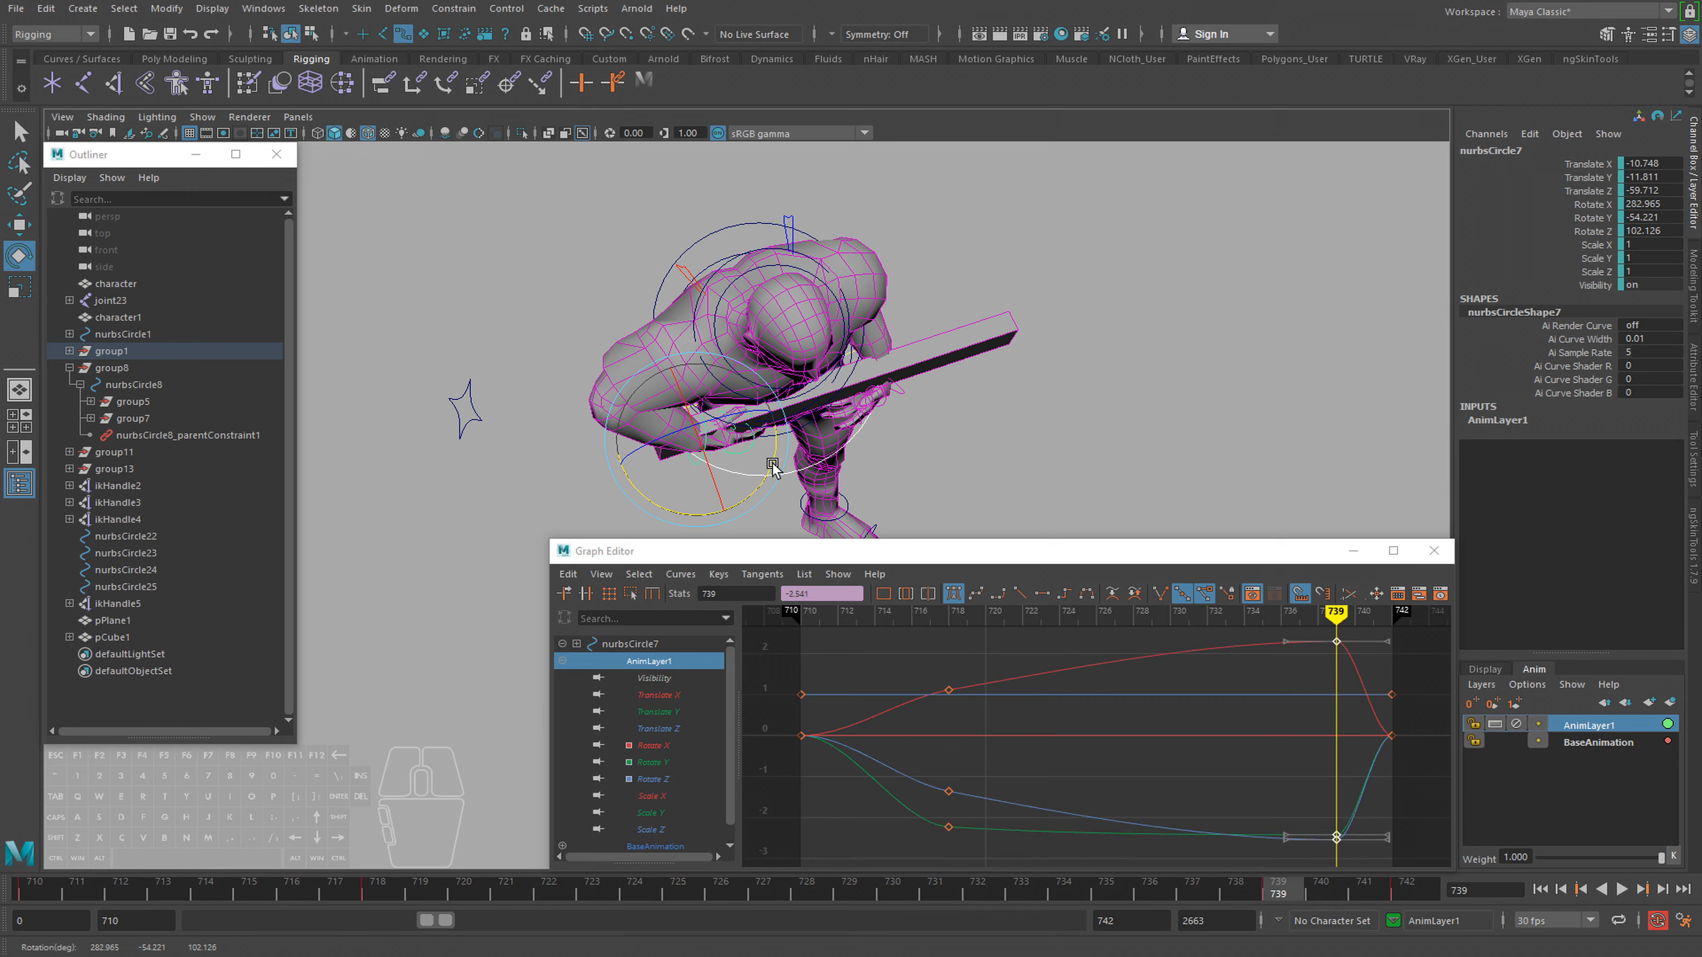
pyautogui.hotkey('alt', 'v')
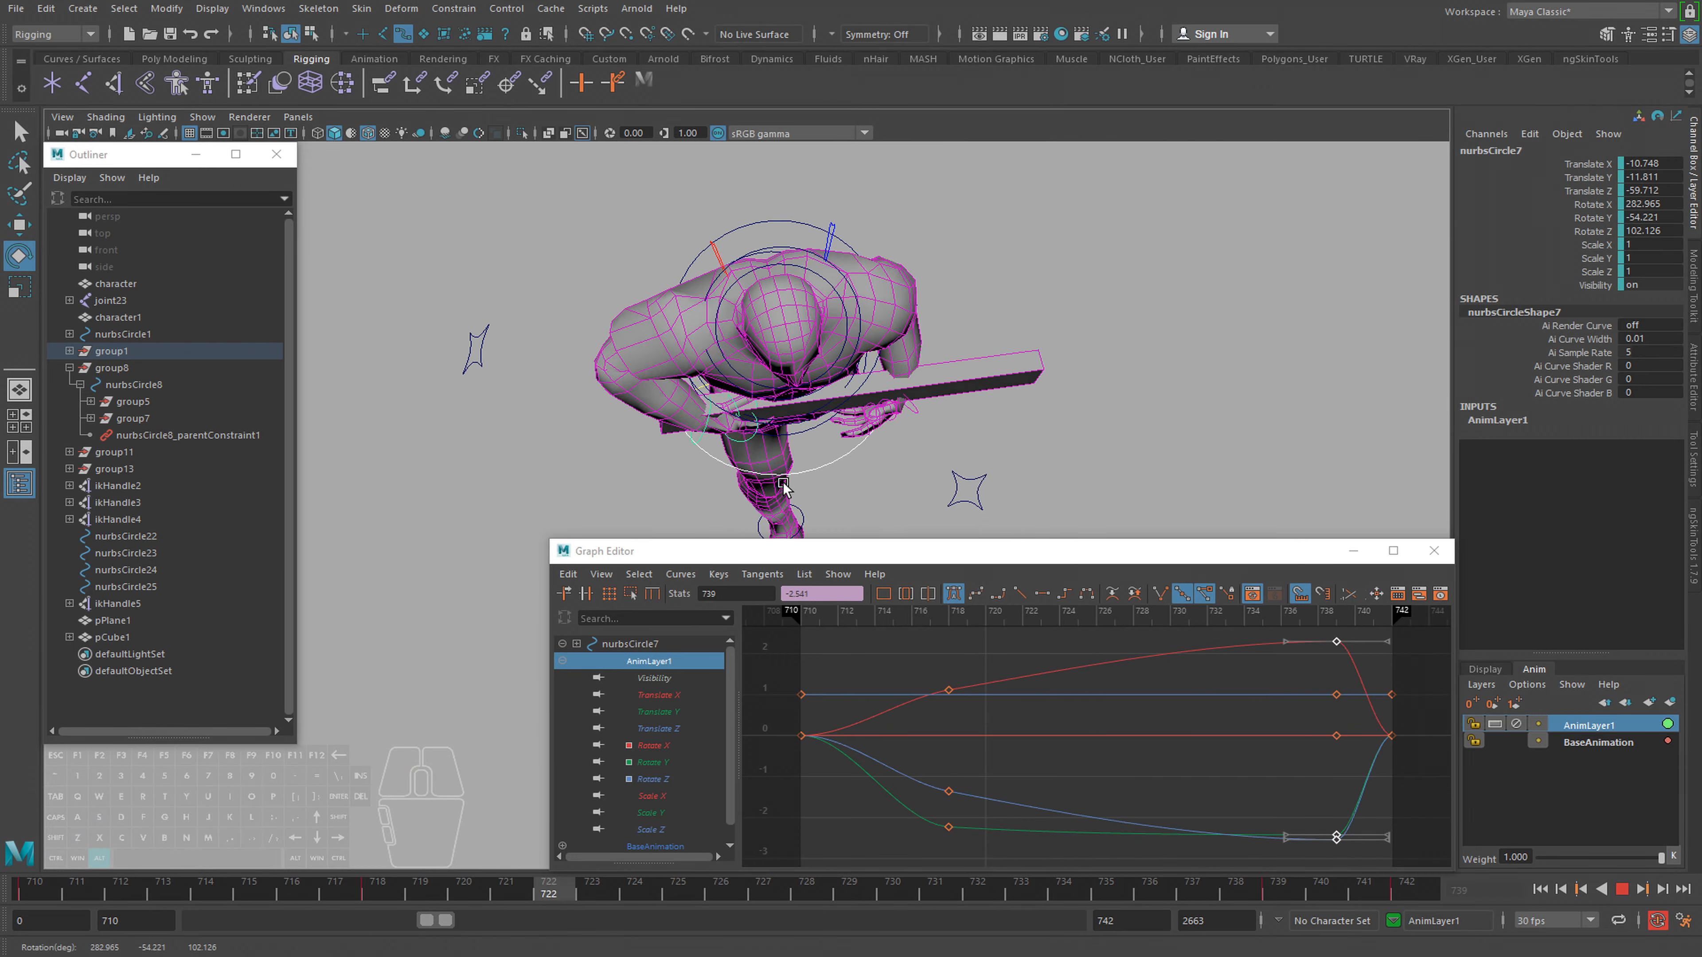
# Rotate the right hand control at frame 718 to about 274.7, -44.1, 113, play the loop and compare frames 742 and 710
pyautogui.hotkey('alt', 'v')
pyautogui.moveTo(138, 893); pyautogui.dragTo(82, 888)
pyautogui.moveTo(324, 911); pyautogui.dragTo(378, 910)
pyautogui.moveTo(781, 448); pyautogui.dragTo(785, 439)
pyautogui.hotkey('alt', 'v')
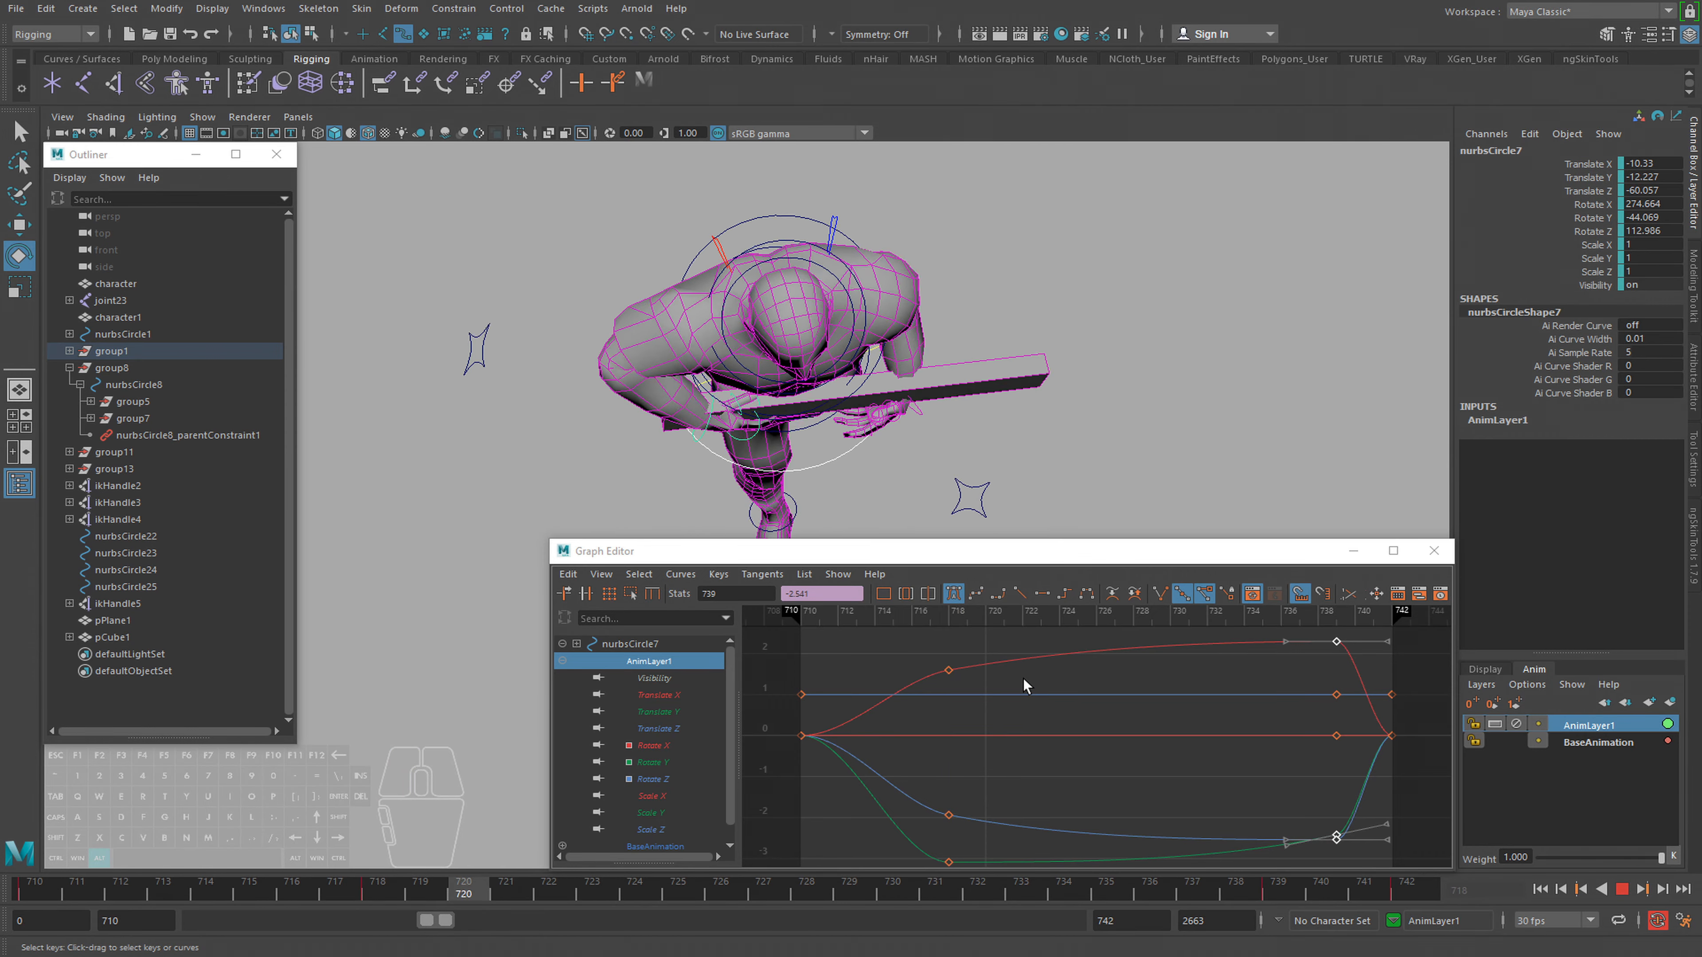
pyautogui.hotkey('alt', 'v')
pyautogui.press('f')
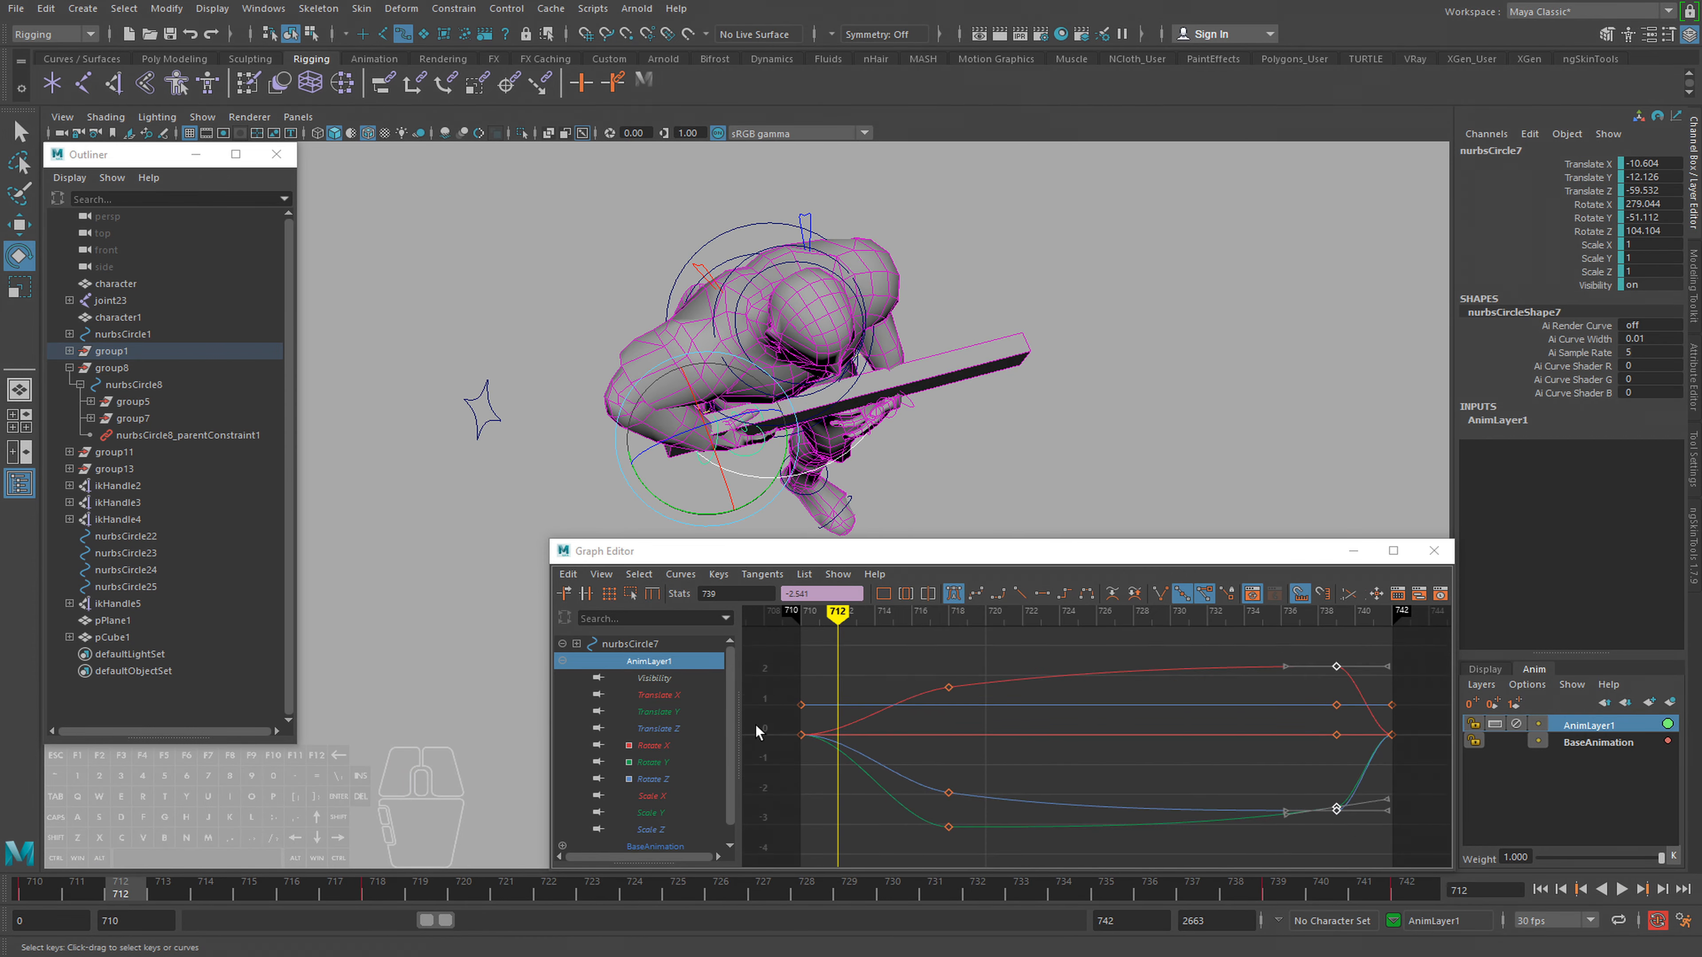
pyautogui.moveTo(1153, 888); pyautogui.dragTo(1406, 897)
pyautogui.click(42, 892)
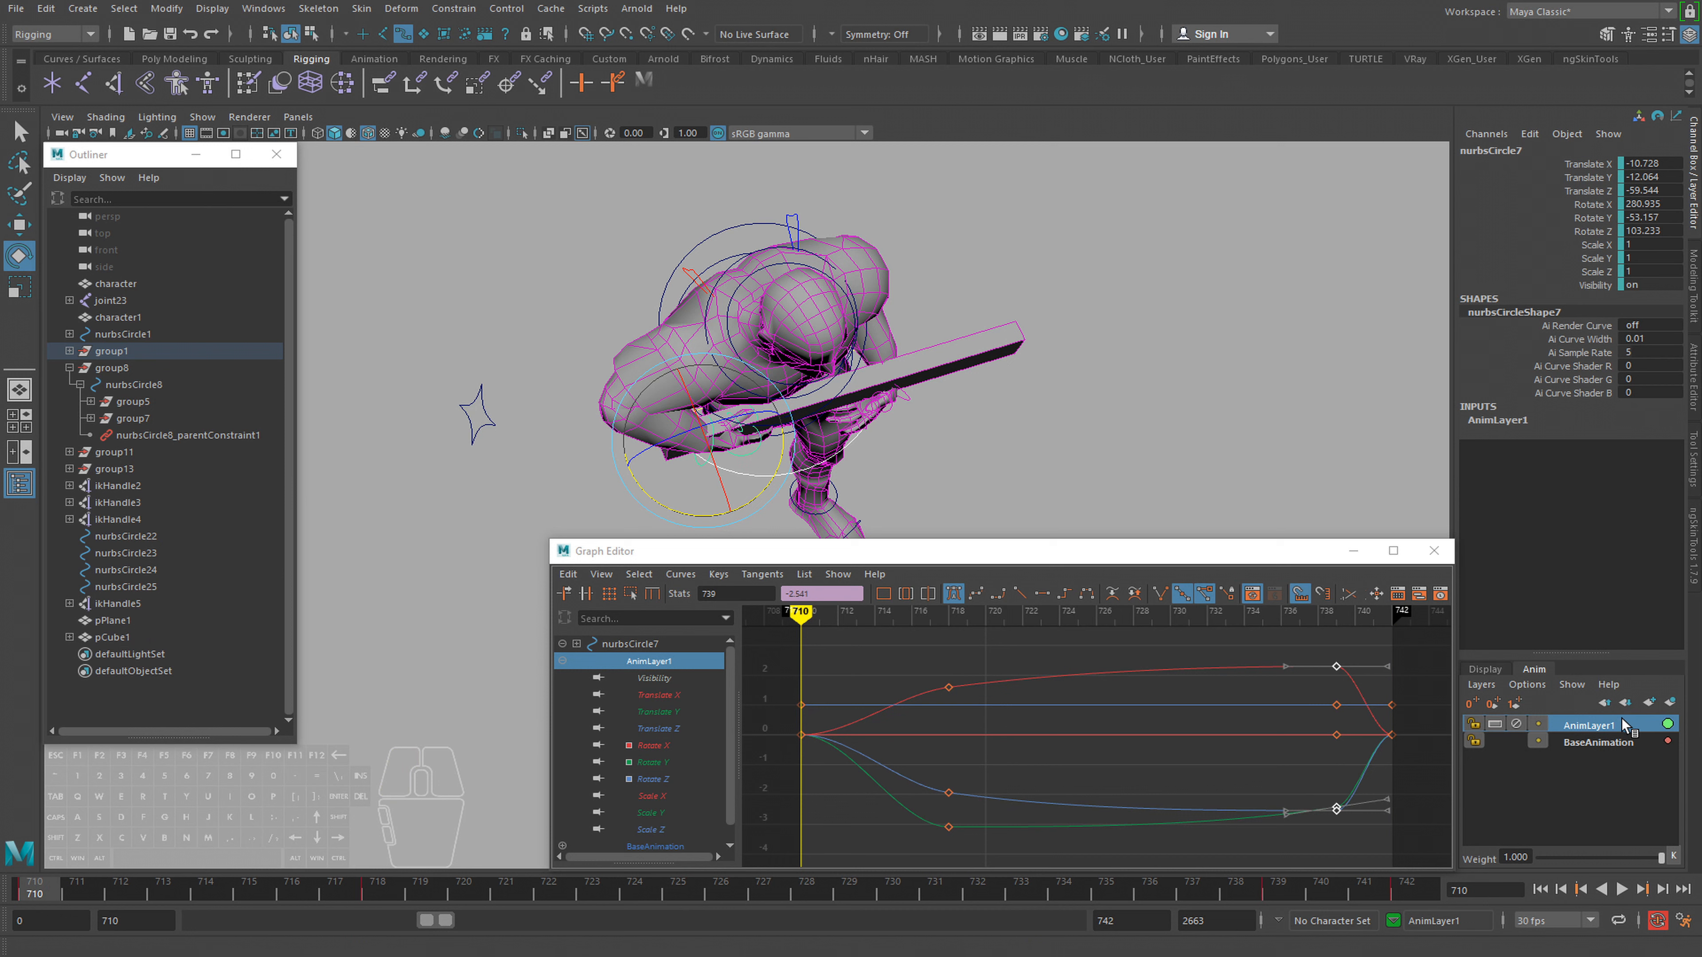
pyautogui.keyDown('ctrl'); pyautogui.click(1605, 740); pyautogui.keyUp('ctrl')
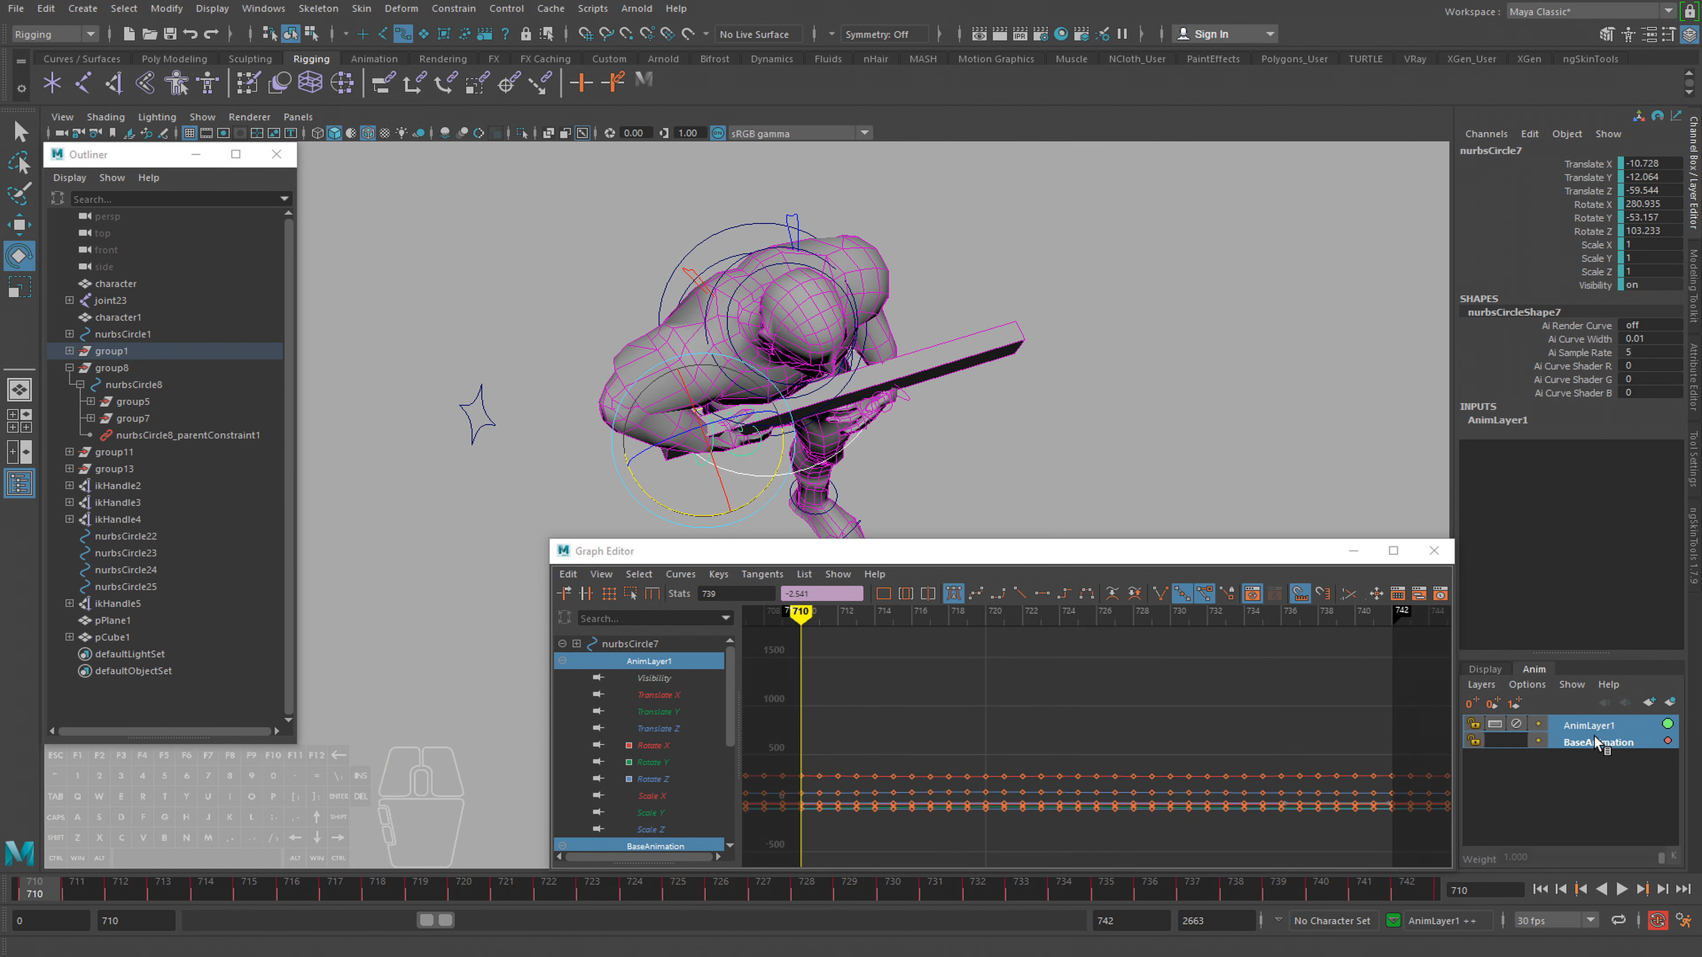
pyautogui.rightClick(1611, 733)
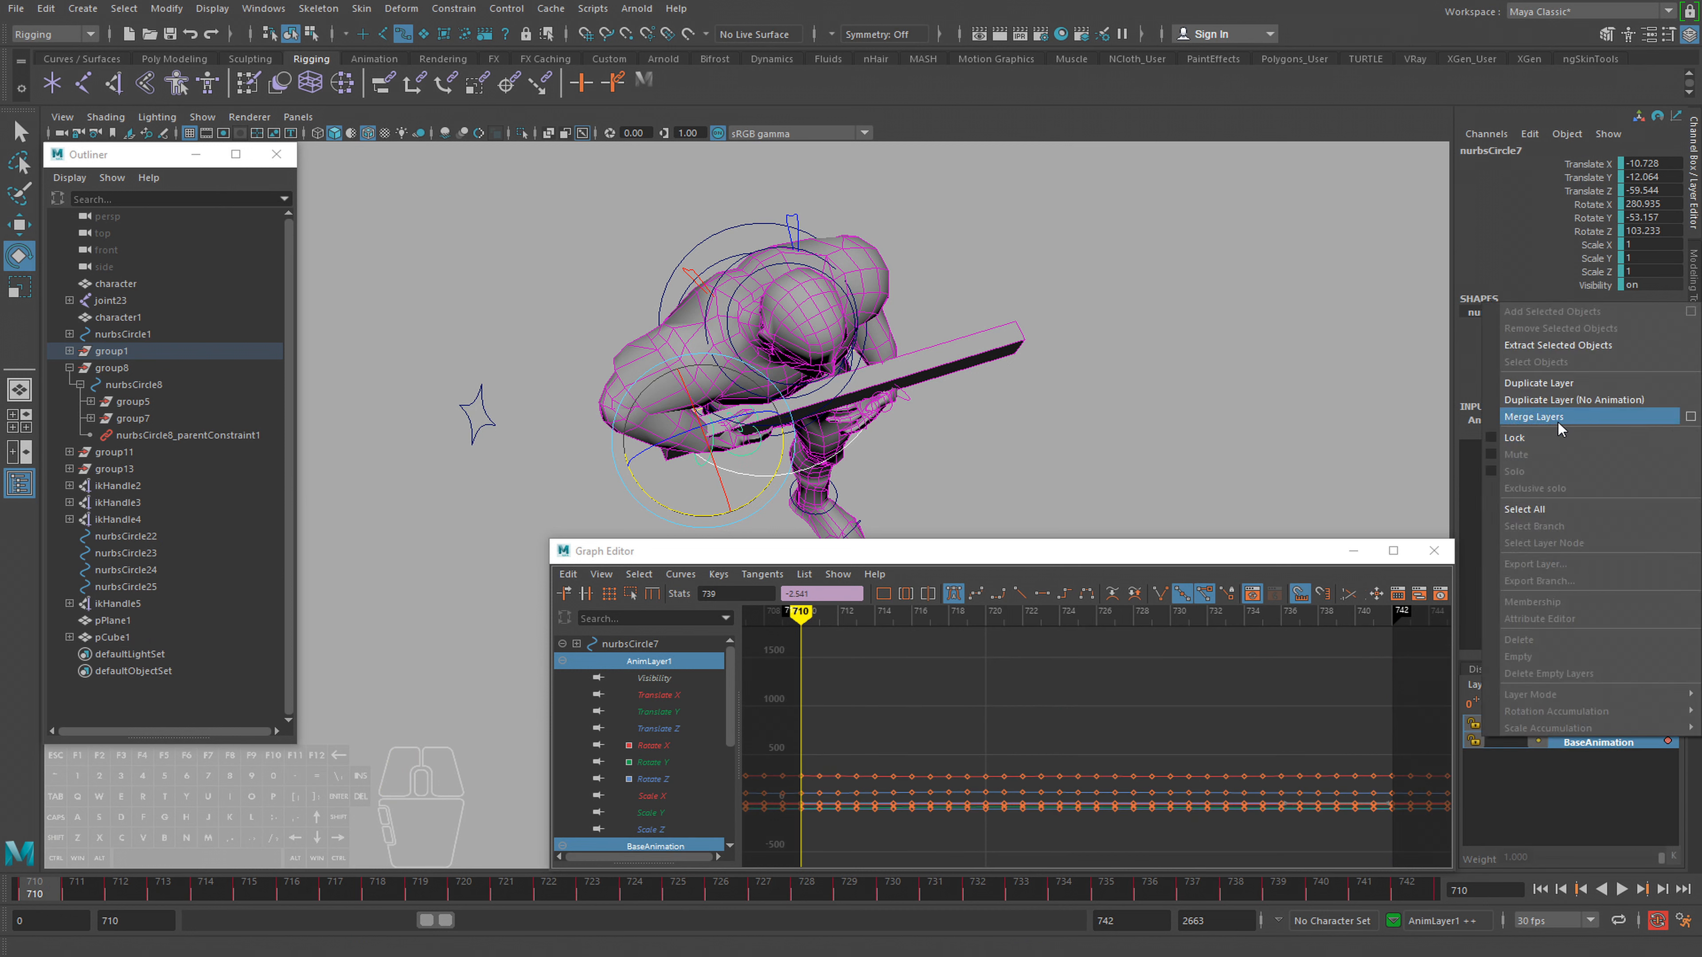
pyautogui.keyDown('alt'); pyautogui.moveTo(1302, 408); pyautogui.dragTo(1304, 408, button='middle'); pyautogui.keyUp('alt')
pyautogui.click(1568, 726)
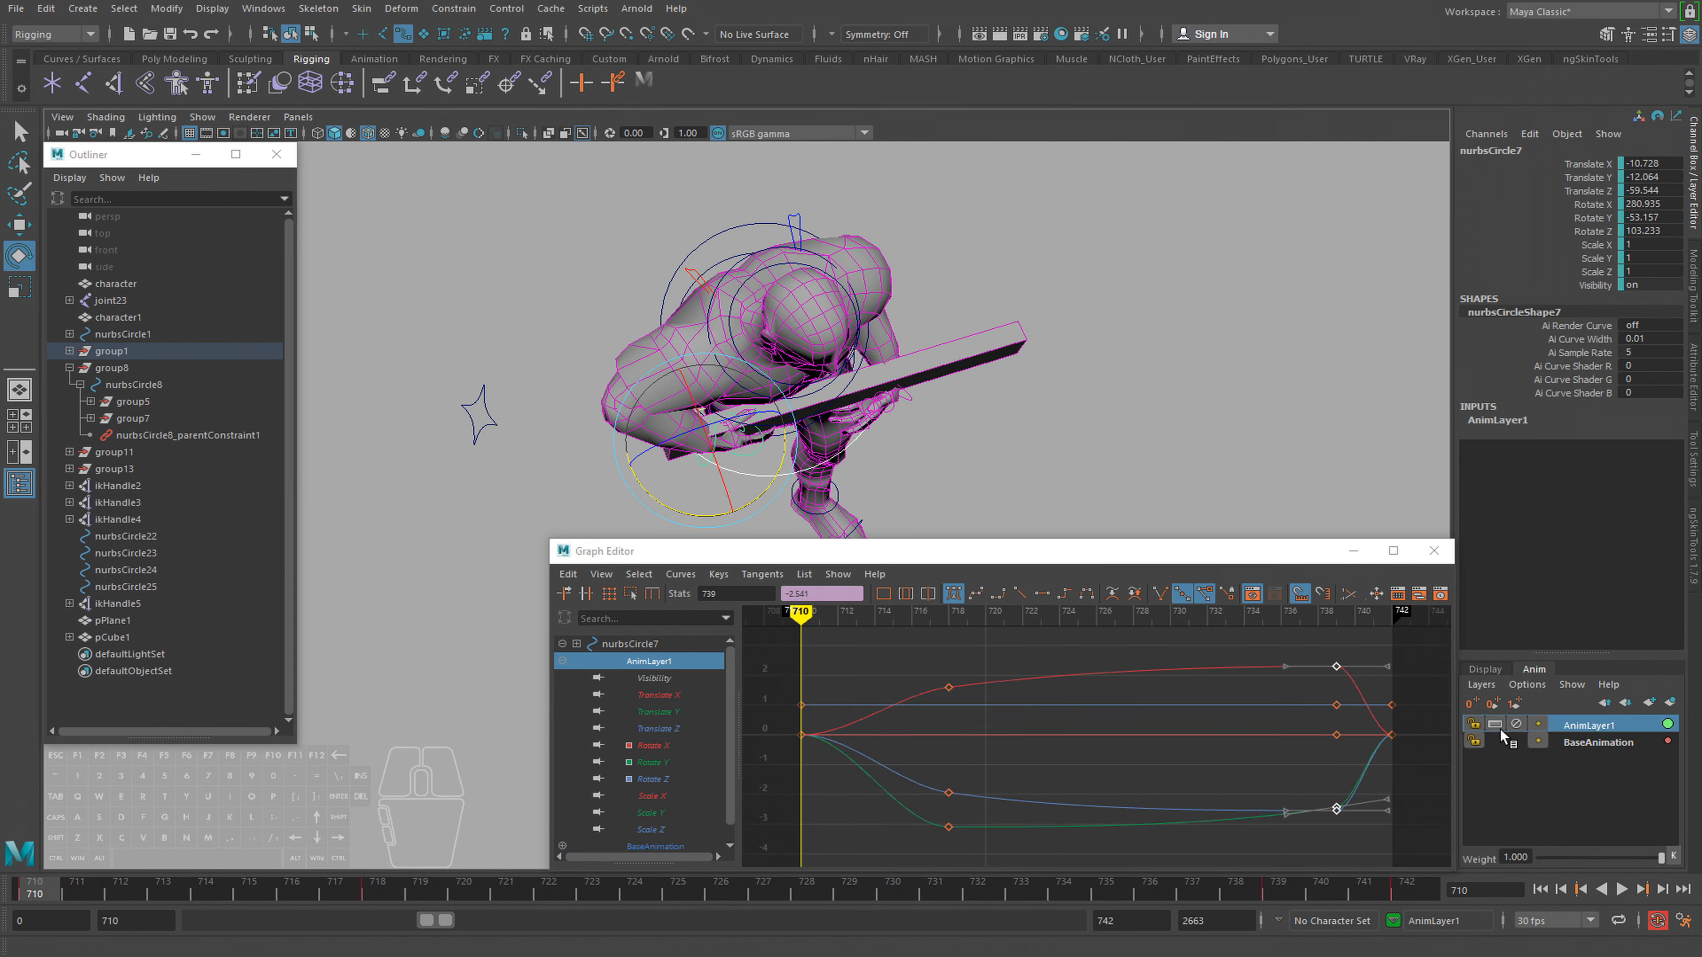
# Examine the shape of the AnimLayer1 curves at their first and last keys, frames 710 and 742
pyautogui.keyDown('alt'); pyautogui.moveTo(1082, 749); pyautogui.dragTo(851, 703, button='right'); pyautogui.keyUp('alt')
pyautogui.moveTo(850, 702); pyautogui.dragTo(887, 773)
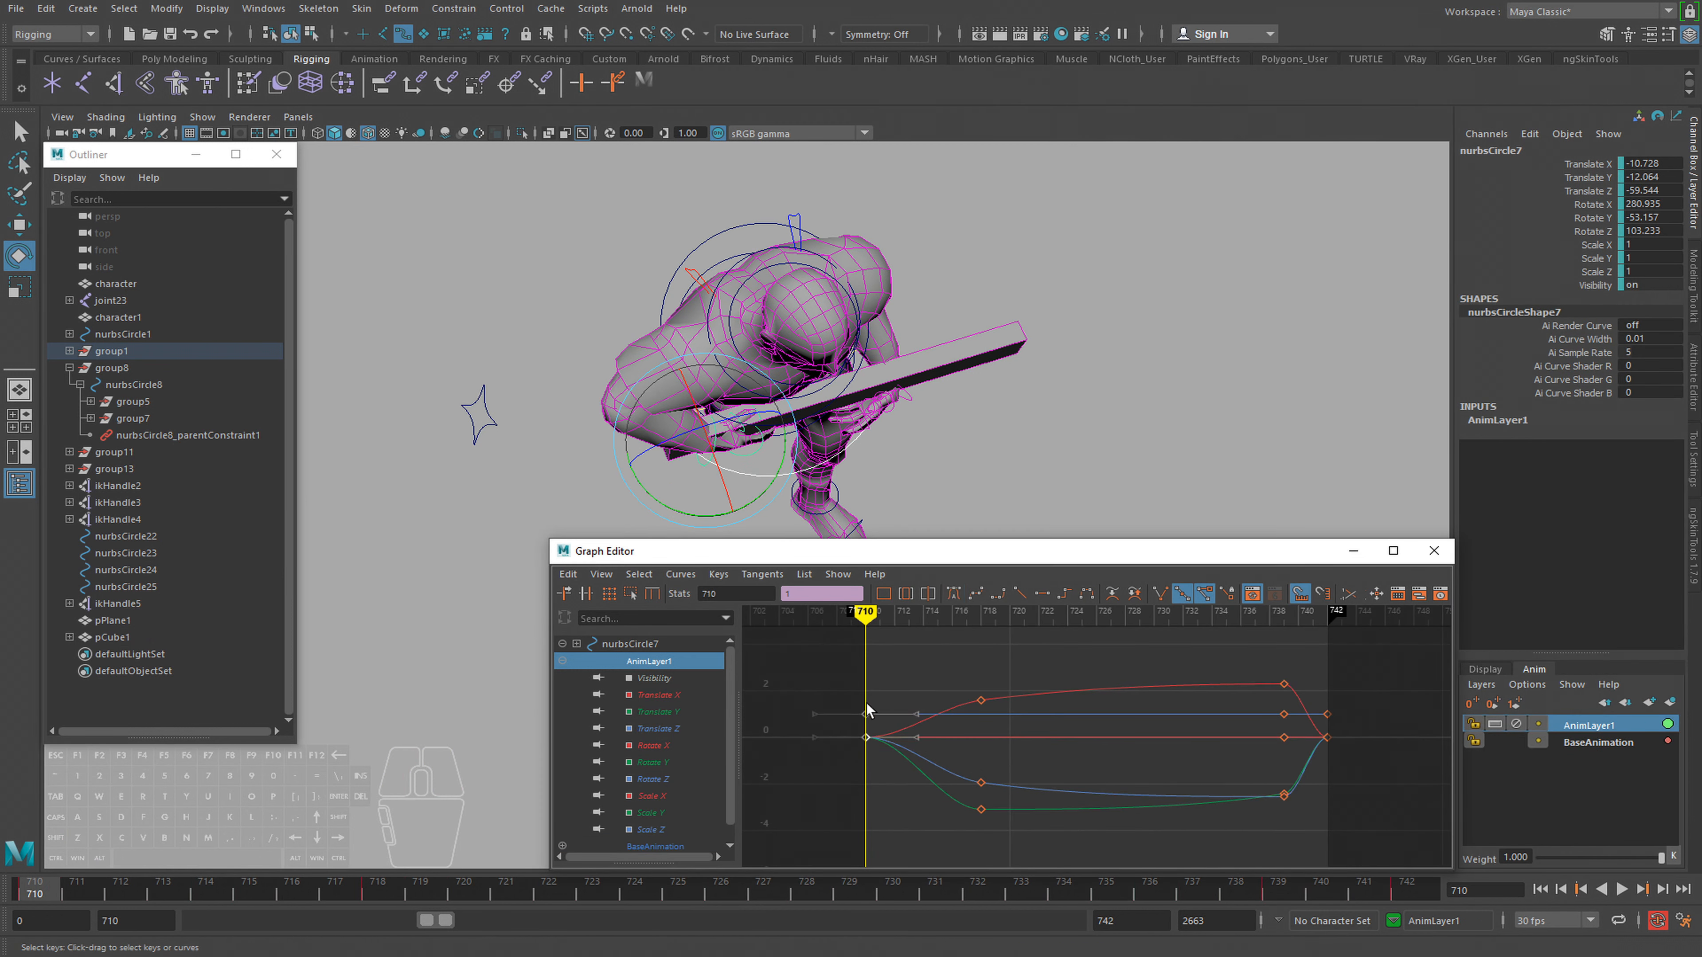
pyautogui.moveTo(1252, 890); pyautogui.dragTo(1328, 893)
pyautogui.moveTo(1322, 651); pyautogui.dragTo(1346, 771)
pyautogui.press('f')
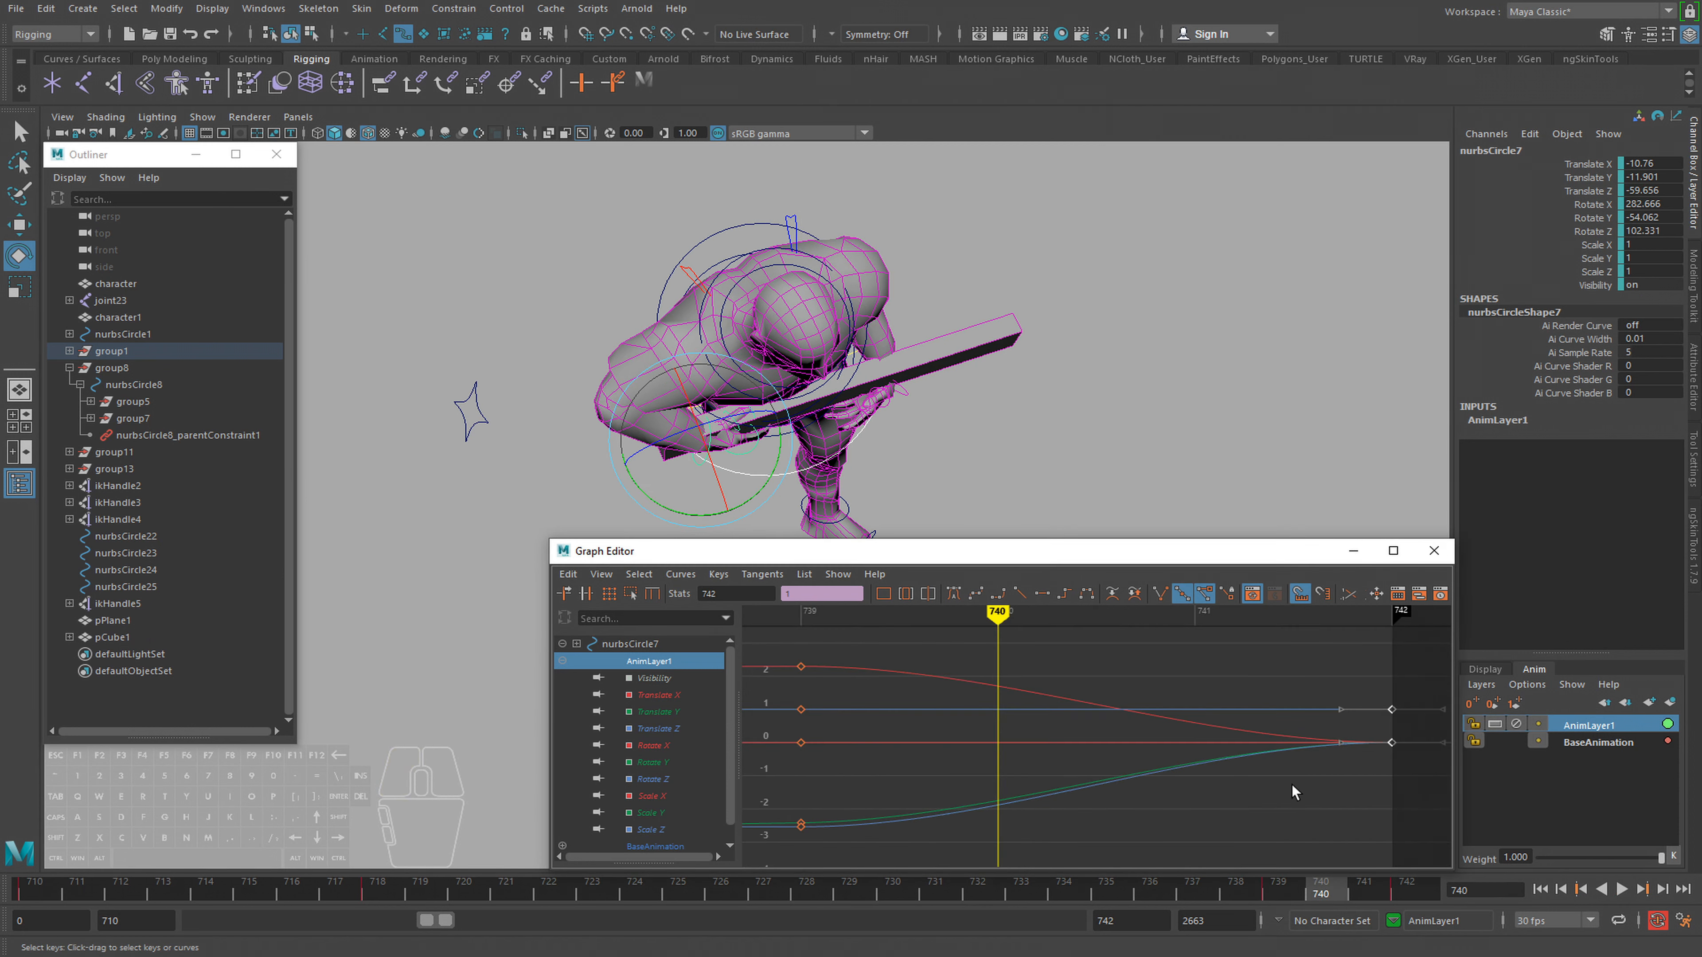
pyautogui.keyDown('alt'); pyautogui.moveTo(1292, 788); pyautogui.dragTo(1278, 775, button='right'); pyautogui.keyUp('alt')
pyautogui.press('f')
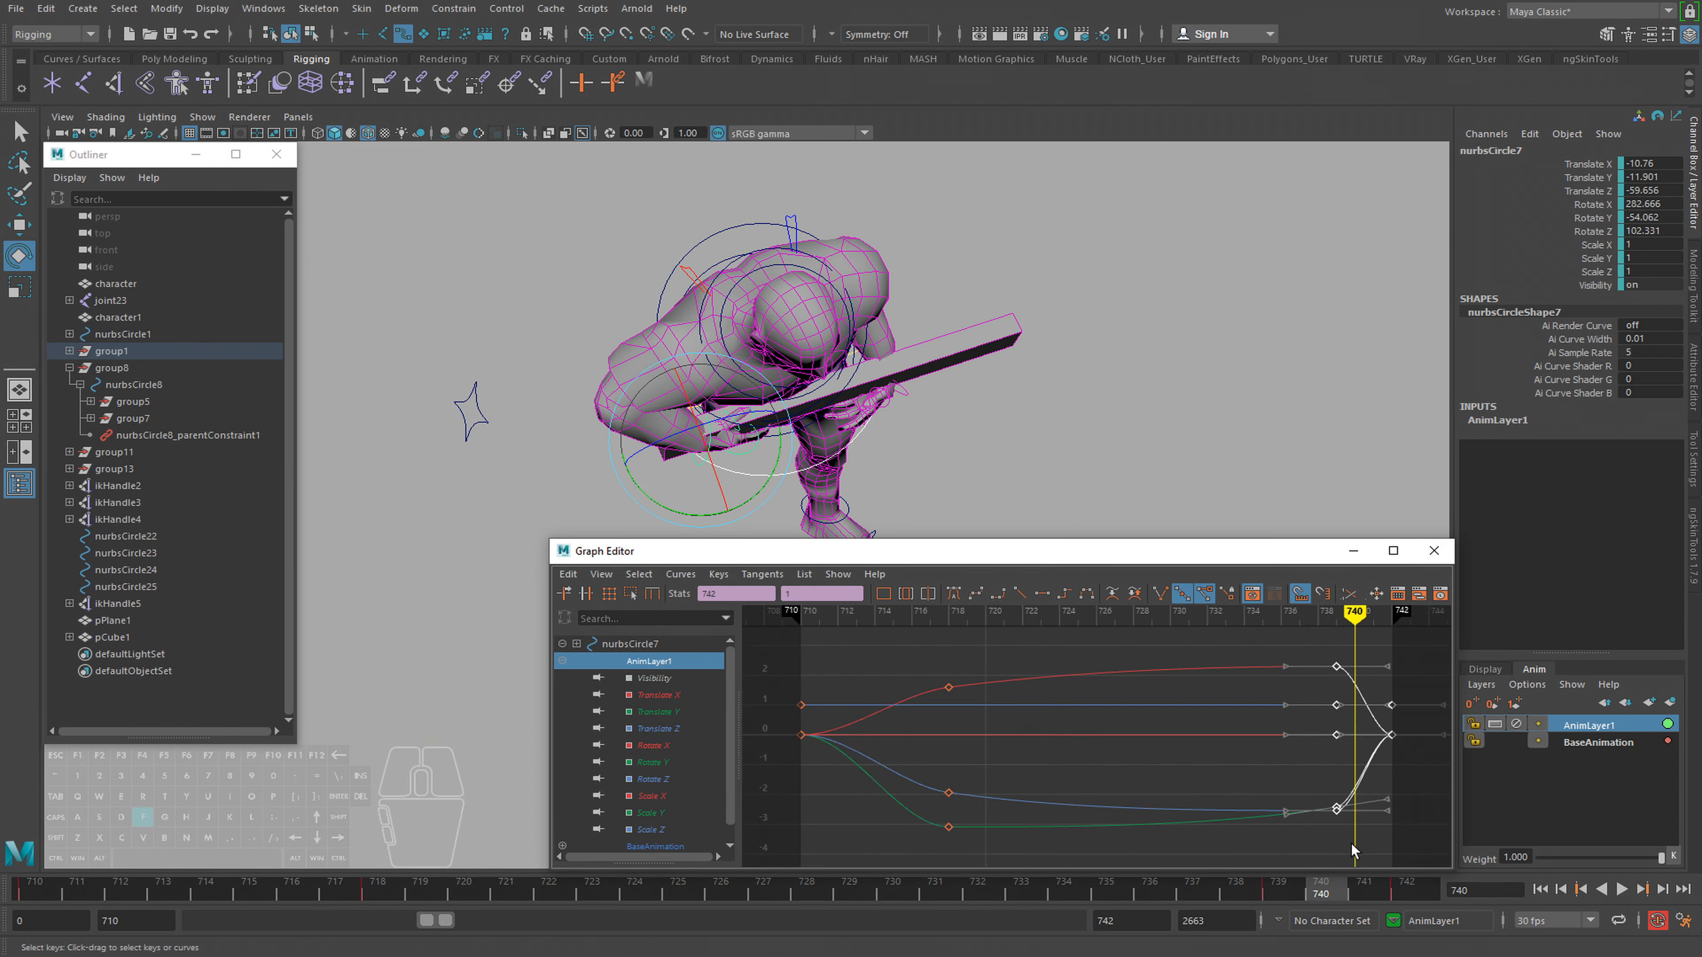
pyautogui.click(1296, 760)
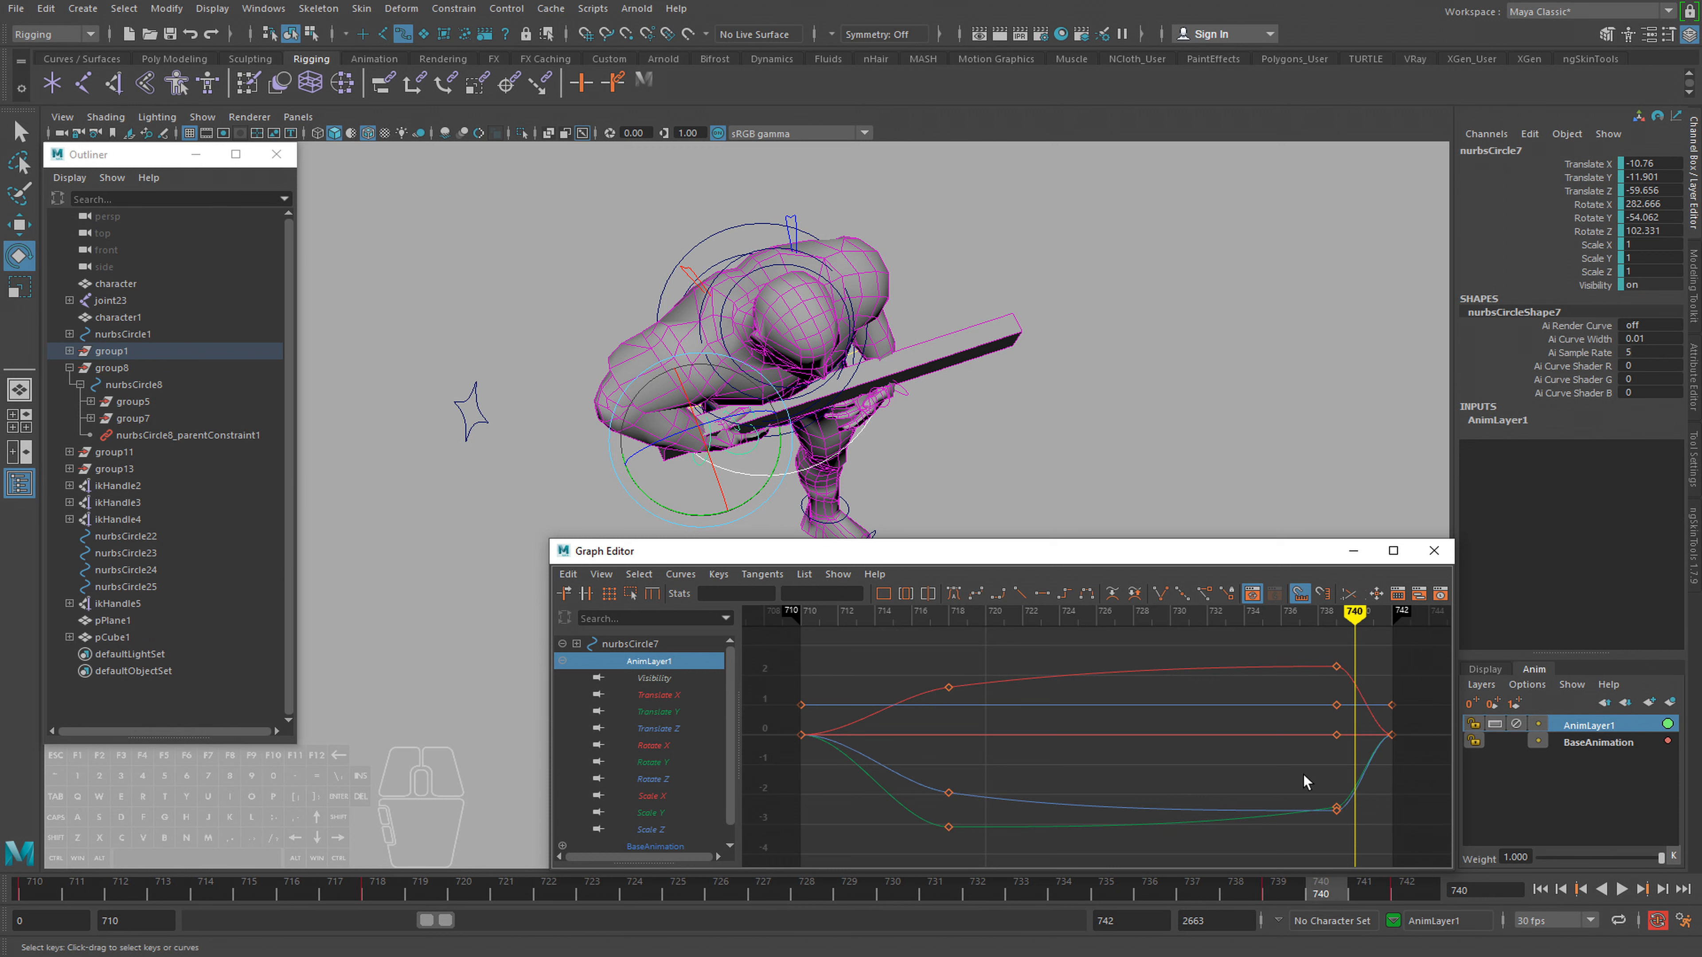
# Compare the poses at frames 742, 710 and 737, and play the loop close up to examine the plank's motion
pyautogui.moveTo(1291, 901); pyautogui.dragTo(1383, 894)
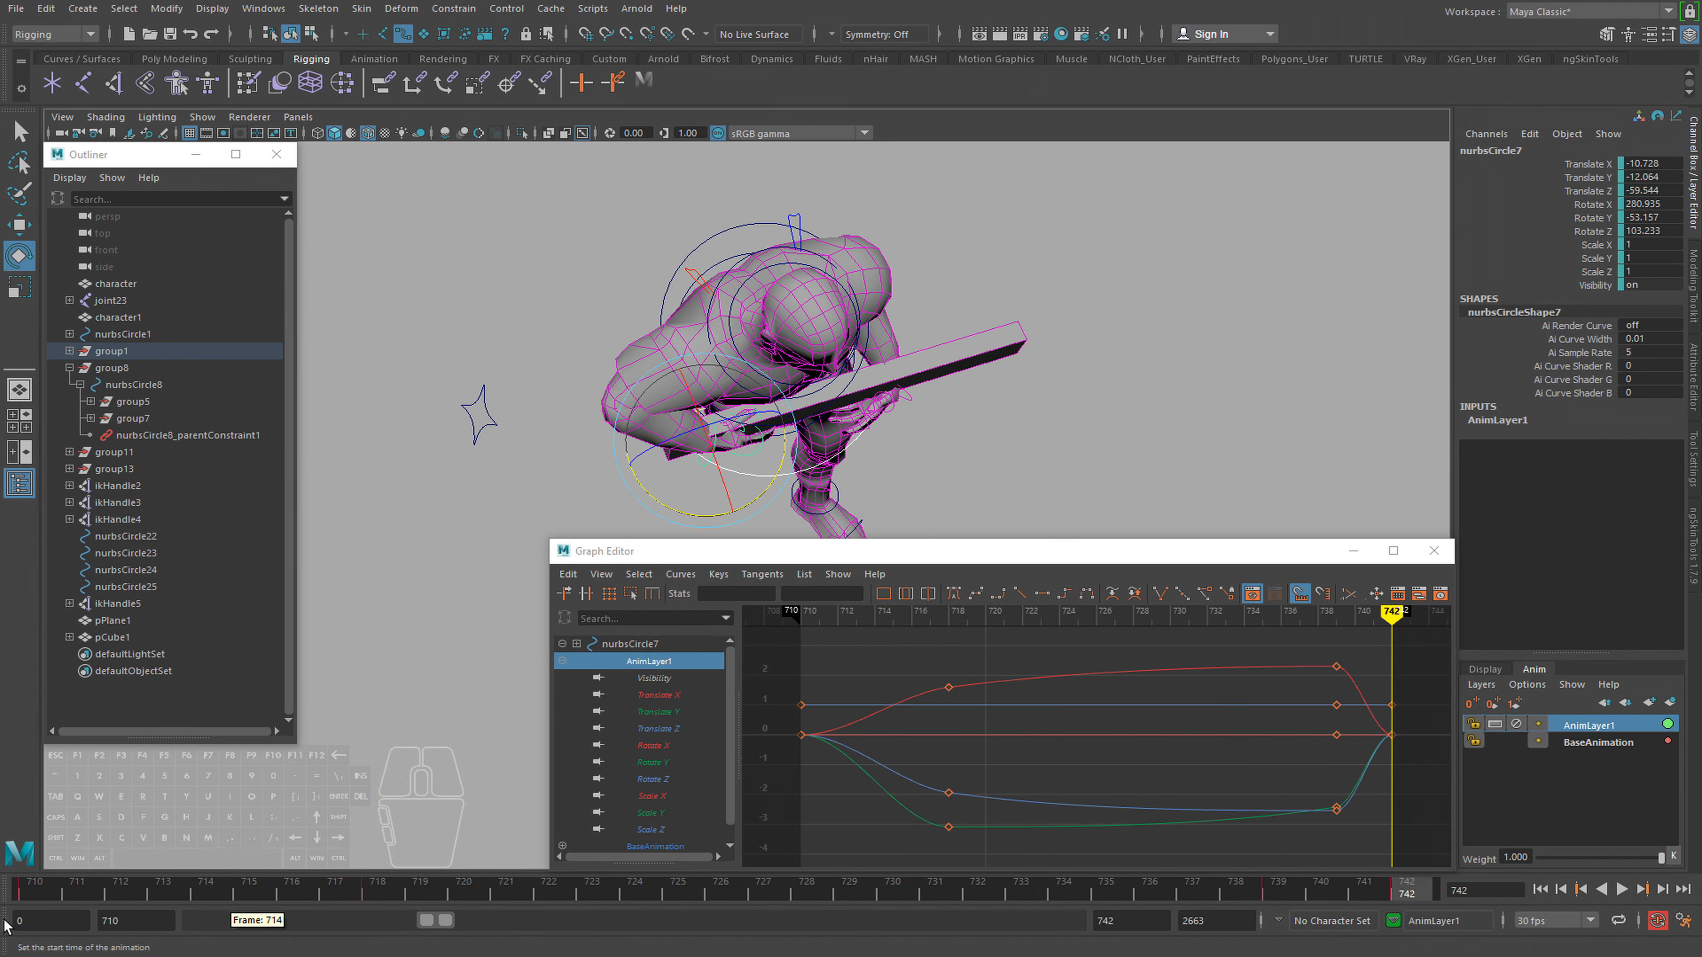
pyautogui.click(37, 898)
pyautogui.click(1196, 898)
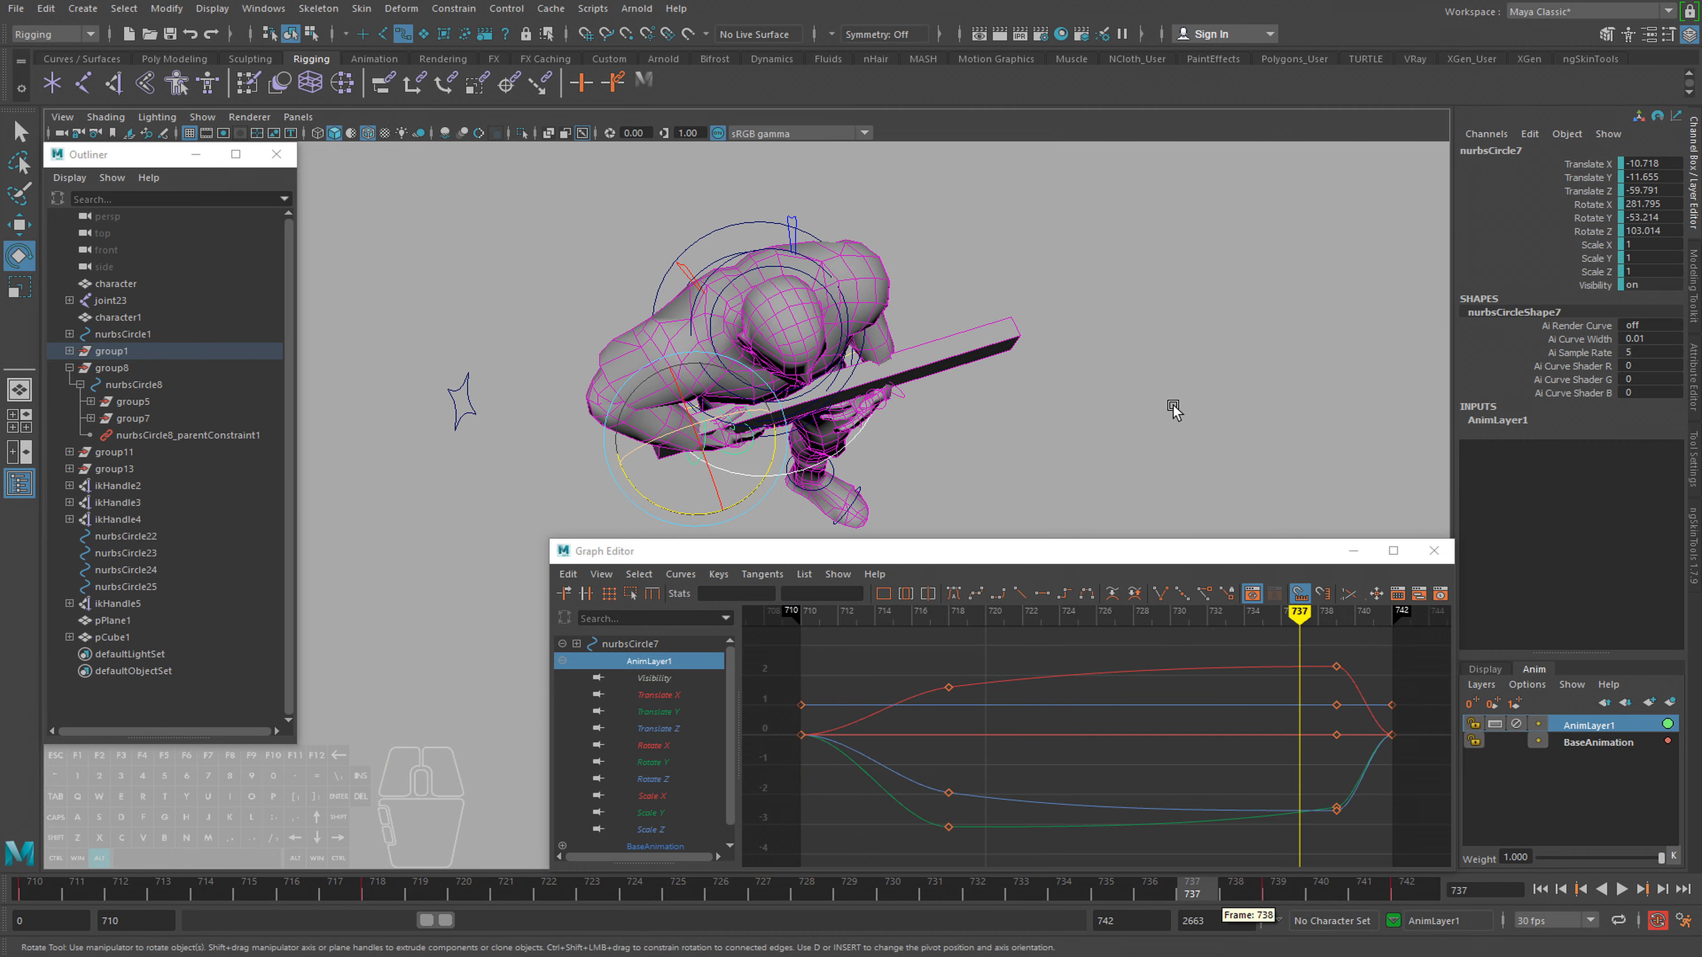
pyautogui.keyDown('alt'); pyautogui.moveTo(1139, 400); pyautogui.dragTo(954, 407, button='right'); pyautogui.keyUp('alt')
pyautogui.hotkey('alt', 'v')
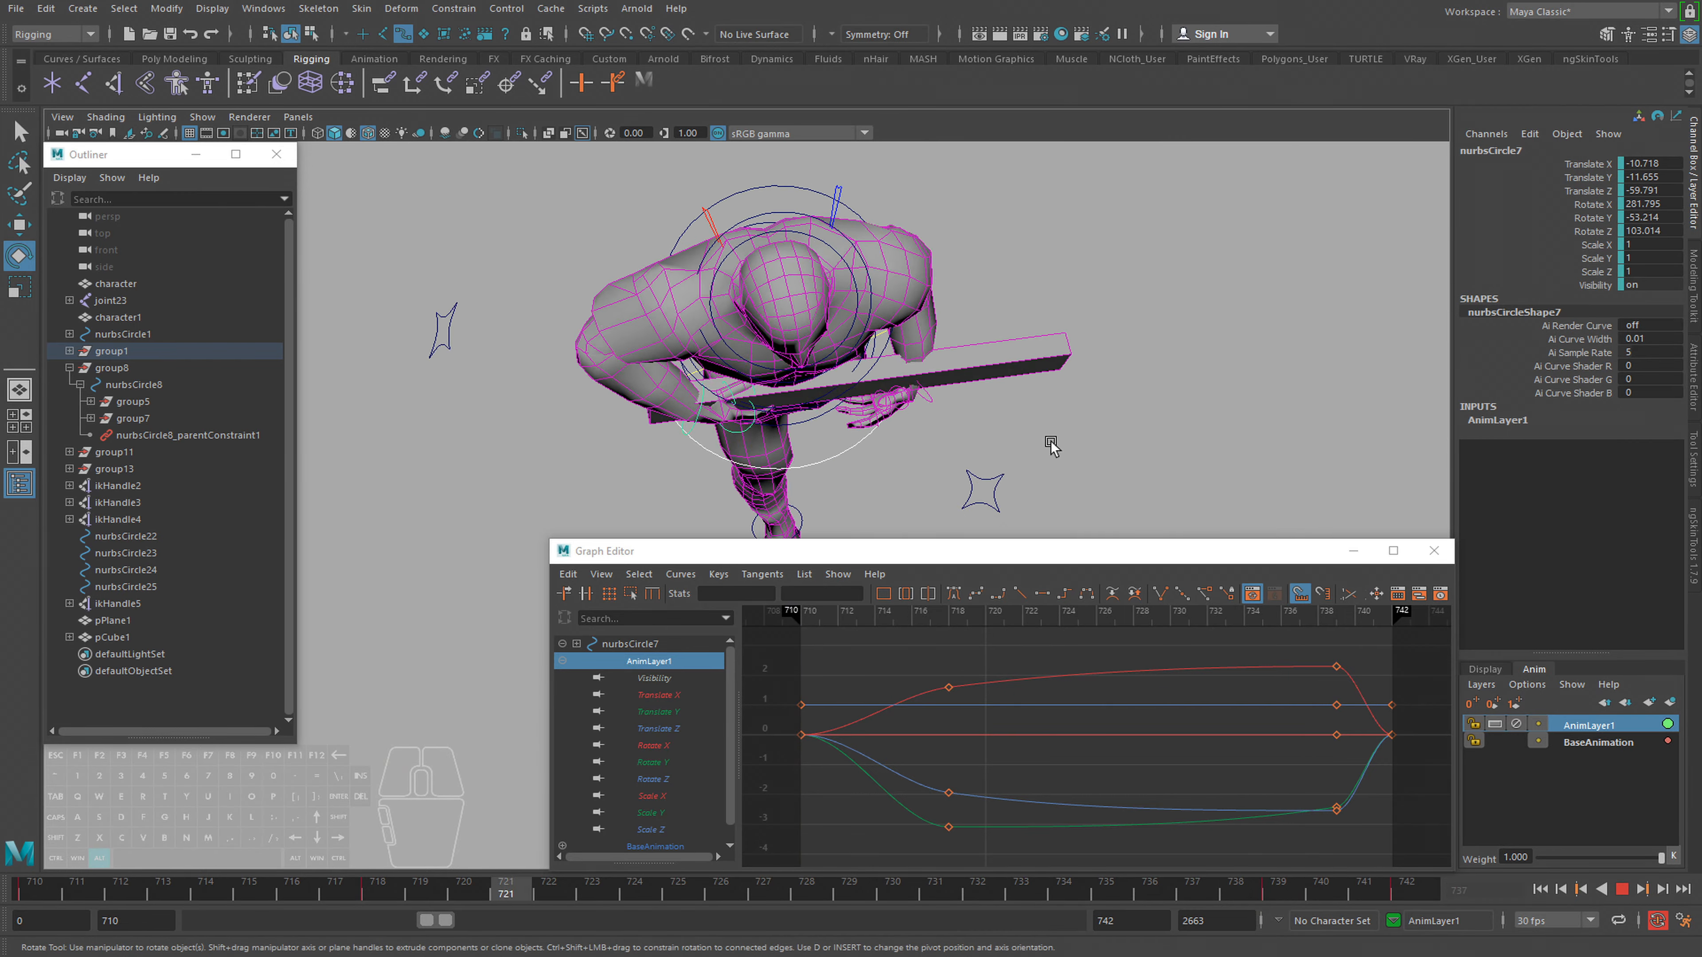
pyautogui.hotkey('alt', 'v')
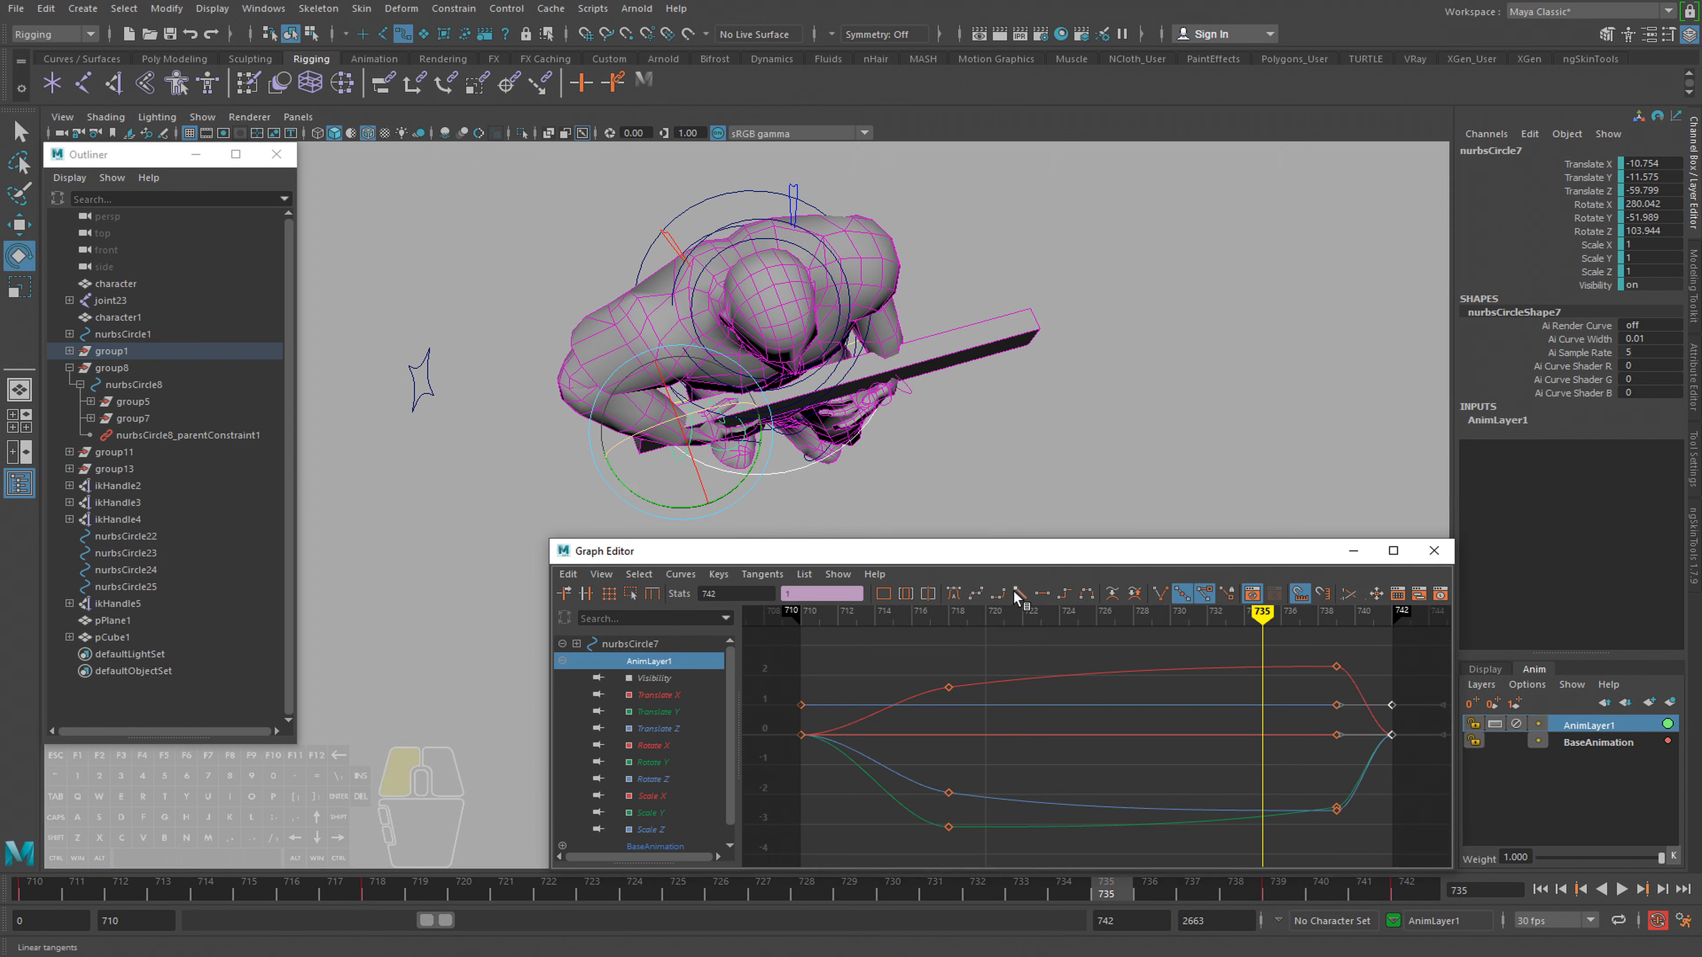
# Give the AnimLayer1 start and end keys at frames 710 and 742 linear tangents and play the loop
pyautogui.moveTo(836, 673); pyautogui.dragTo(778, 750)
pyautogui.click(1020, 594)
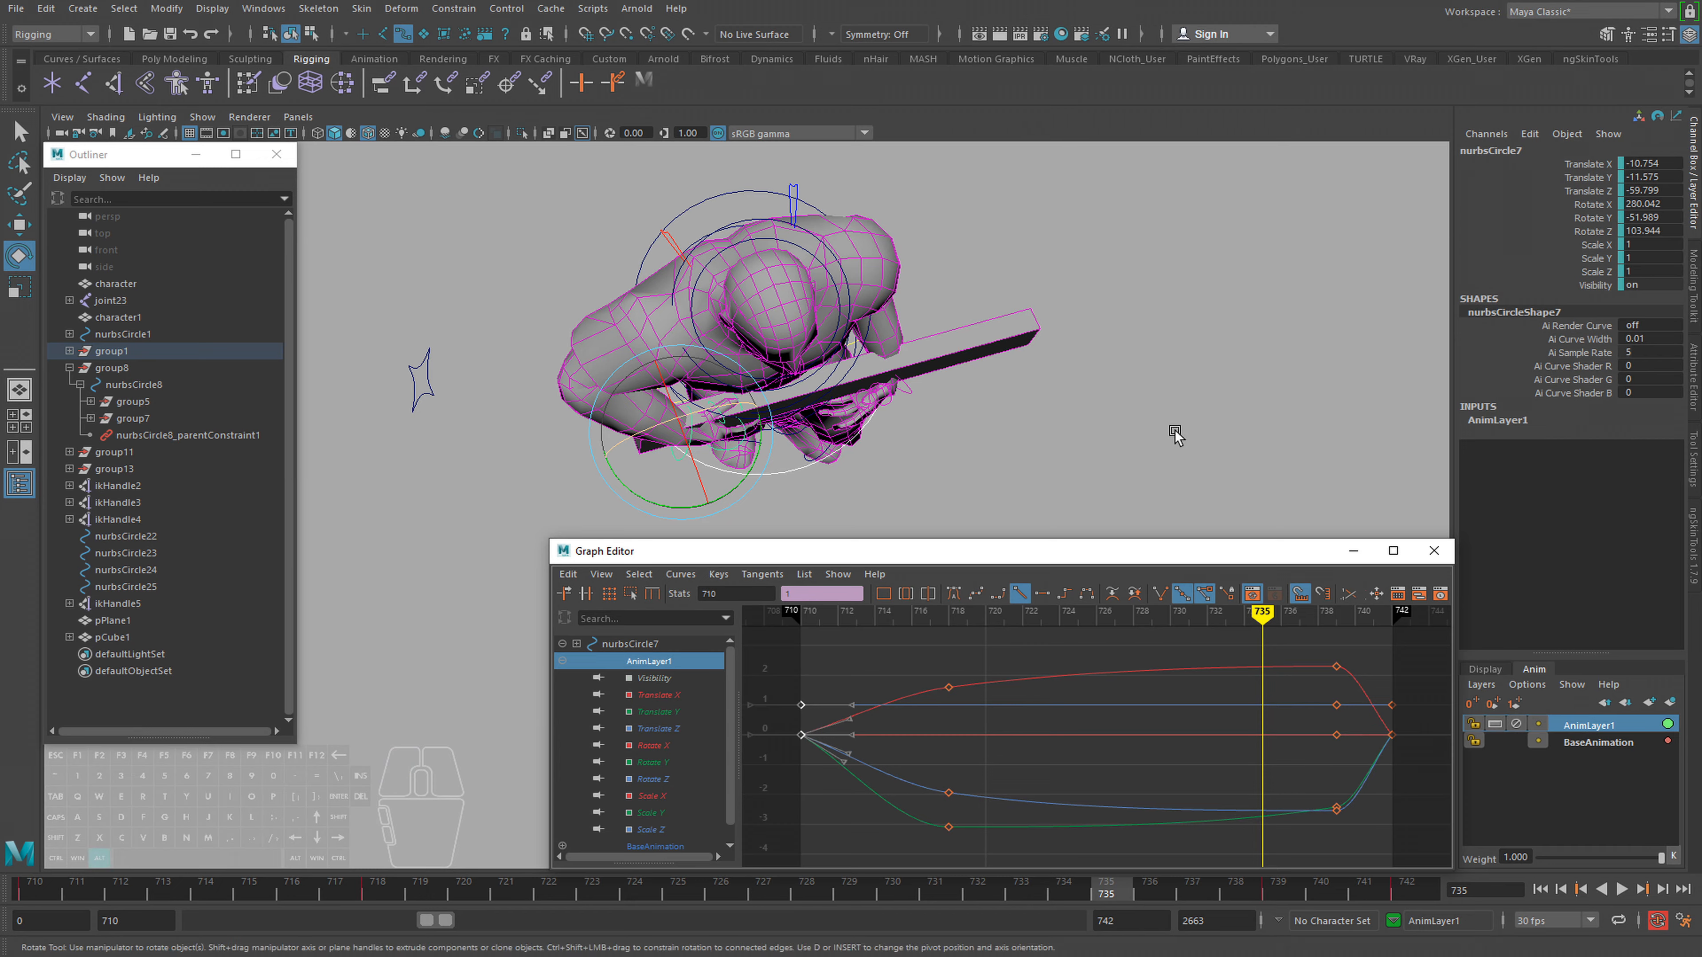
pyautogui.hotkey('alt', 'v')
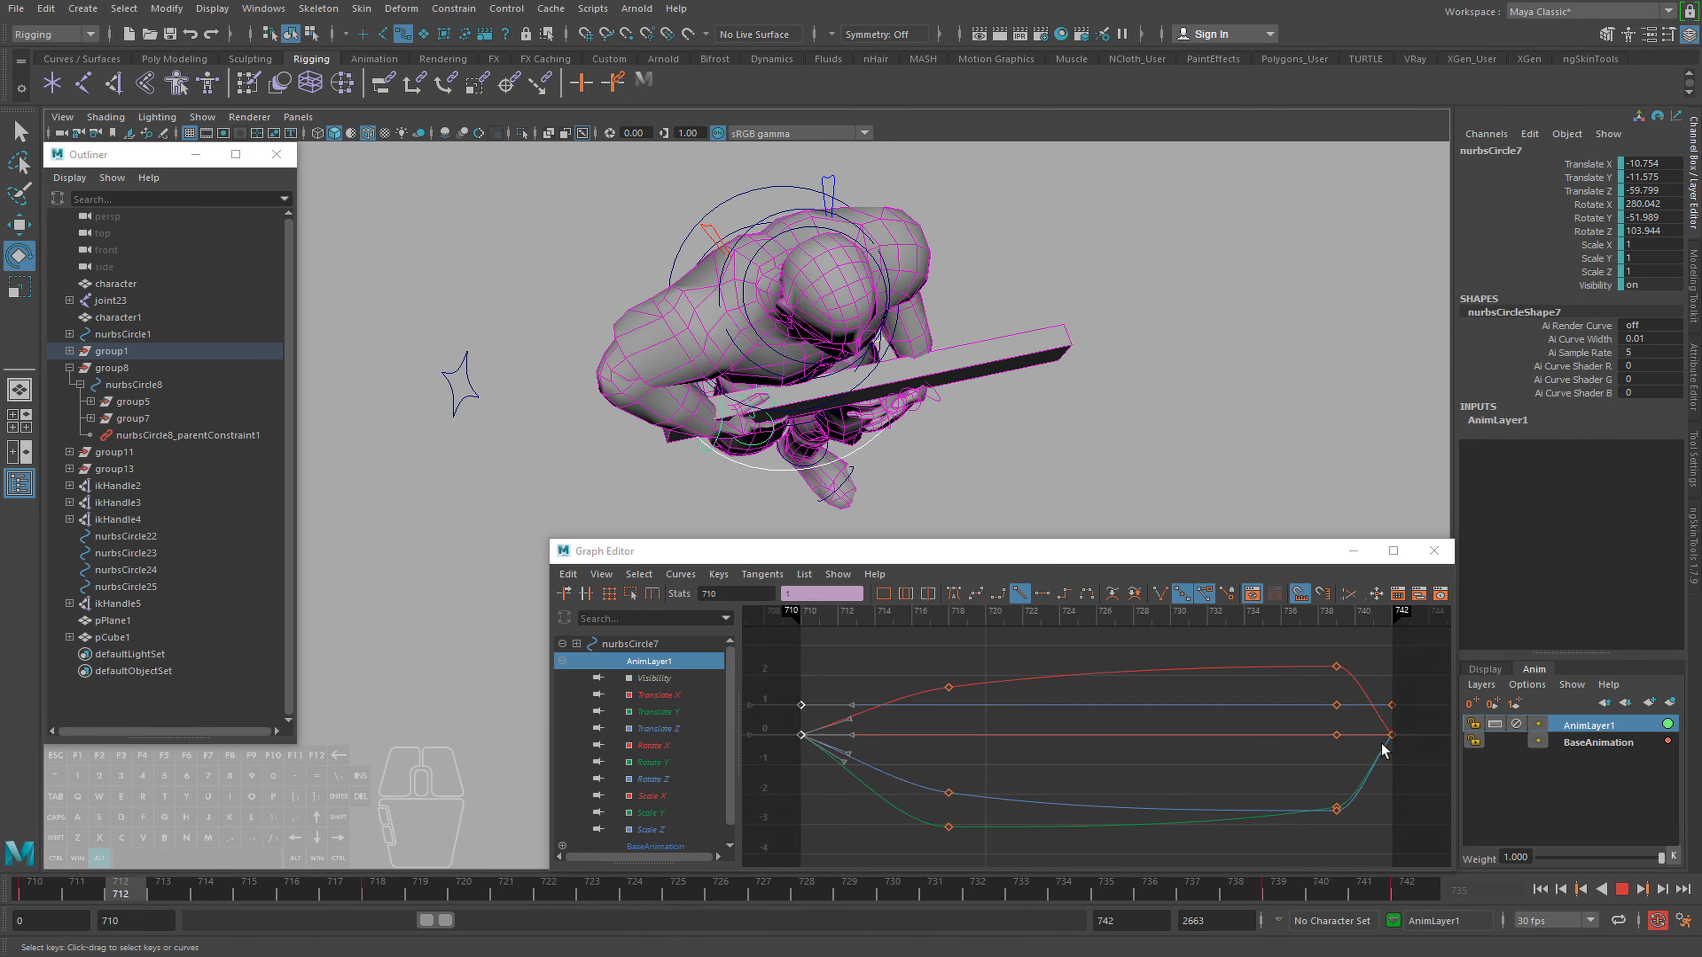
pyautogui.hotkey('alt', 'v')
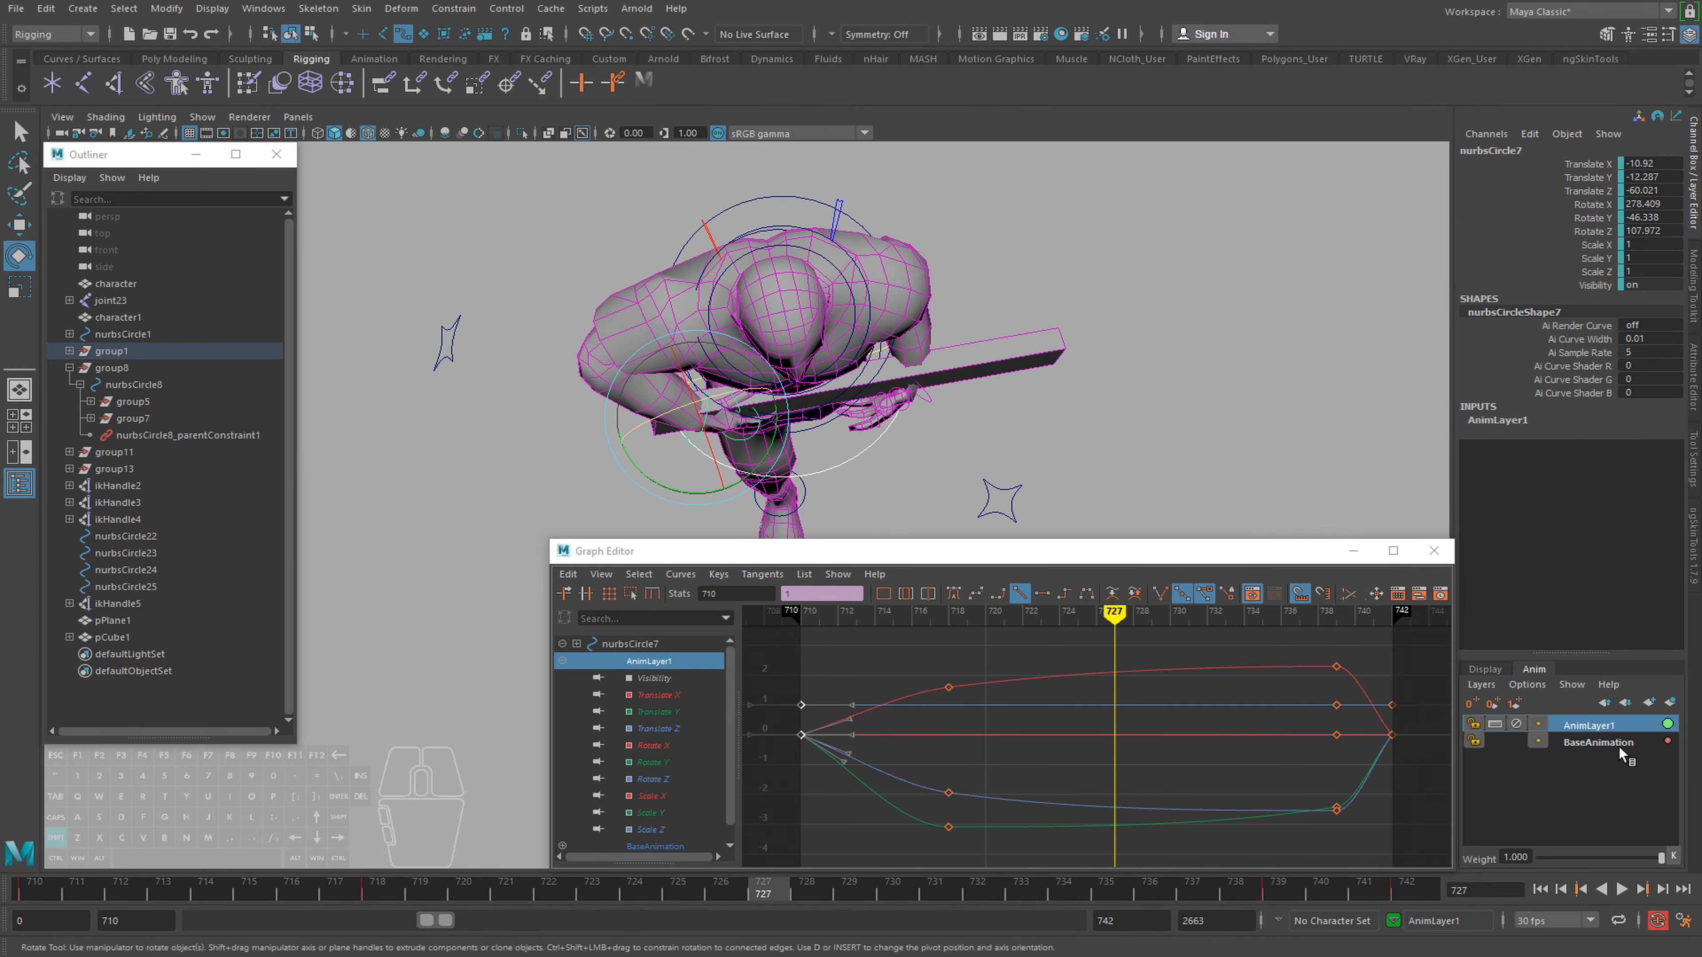
# Merge AnimLayer1 and BaseAnimation into a single layer and reselect the right hand control
pyautogui.click(1598, 742)
pyautogui.rightClick(1611, 744)
pyautogui.click(1553, 423)
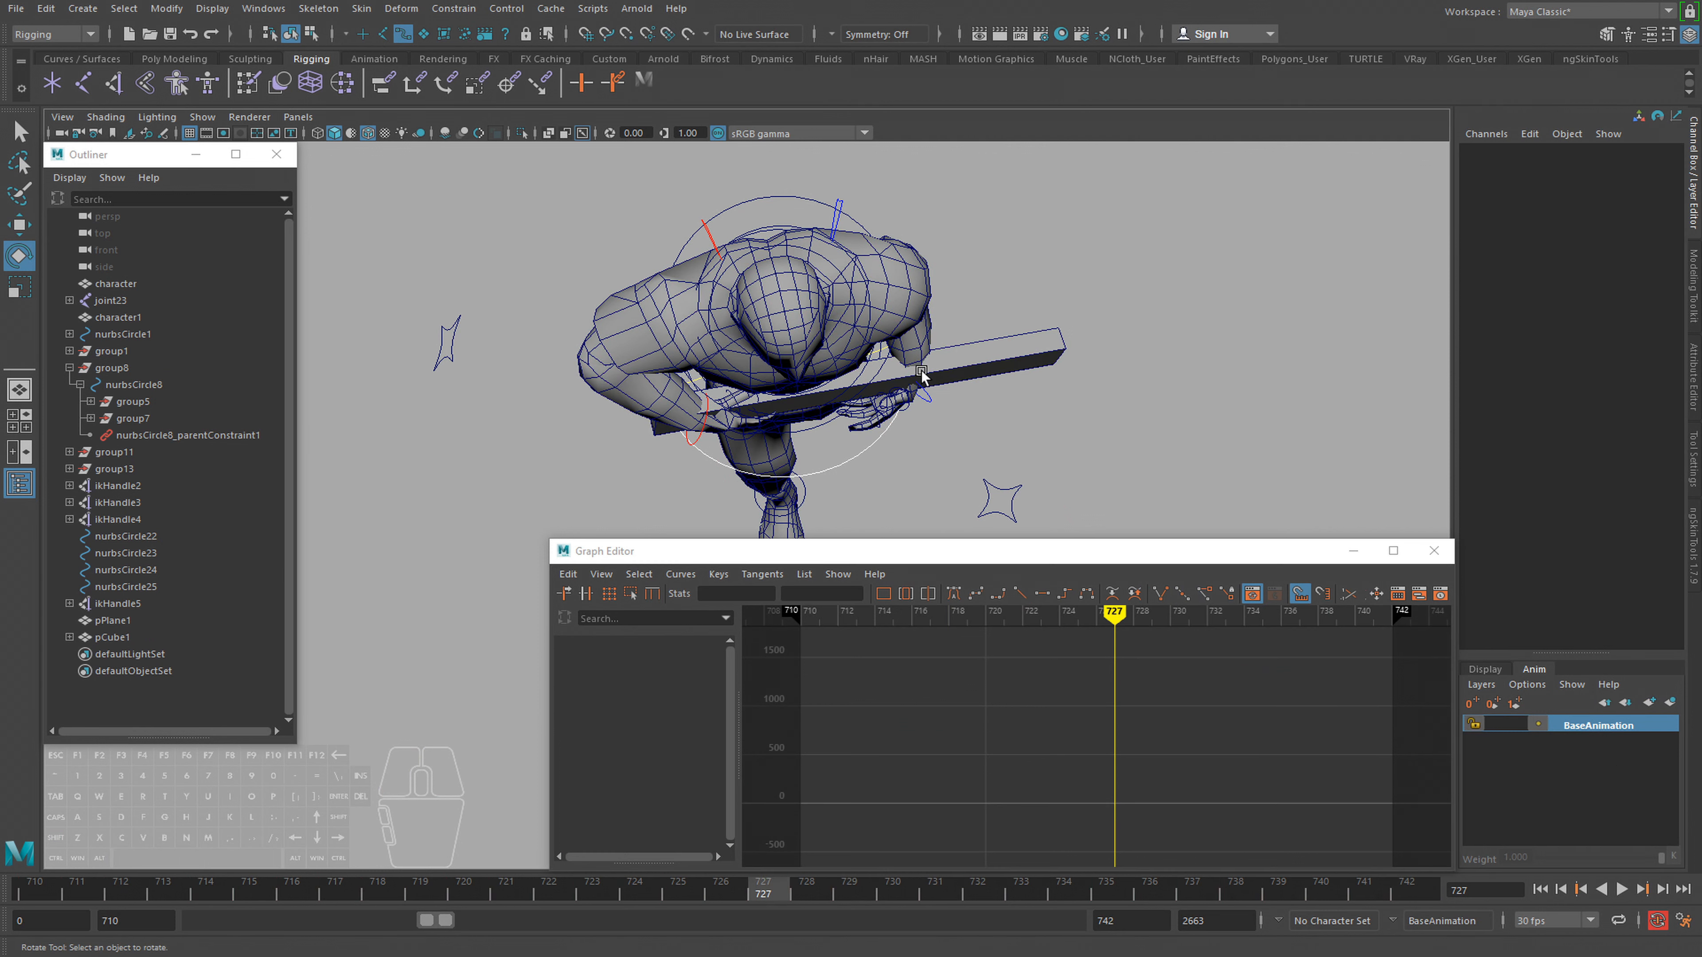
pyautogui.click(696, 439)
pyautogui.keyDown('alt'); pyautogui.moveTo(866, 471); pyautogui.dragTo(931, 506); pyautogui.keyUp('alt')
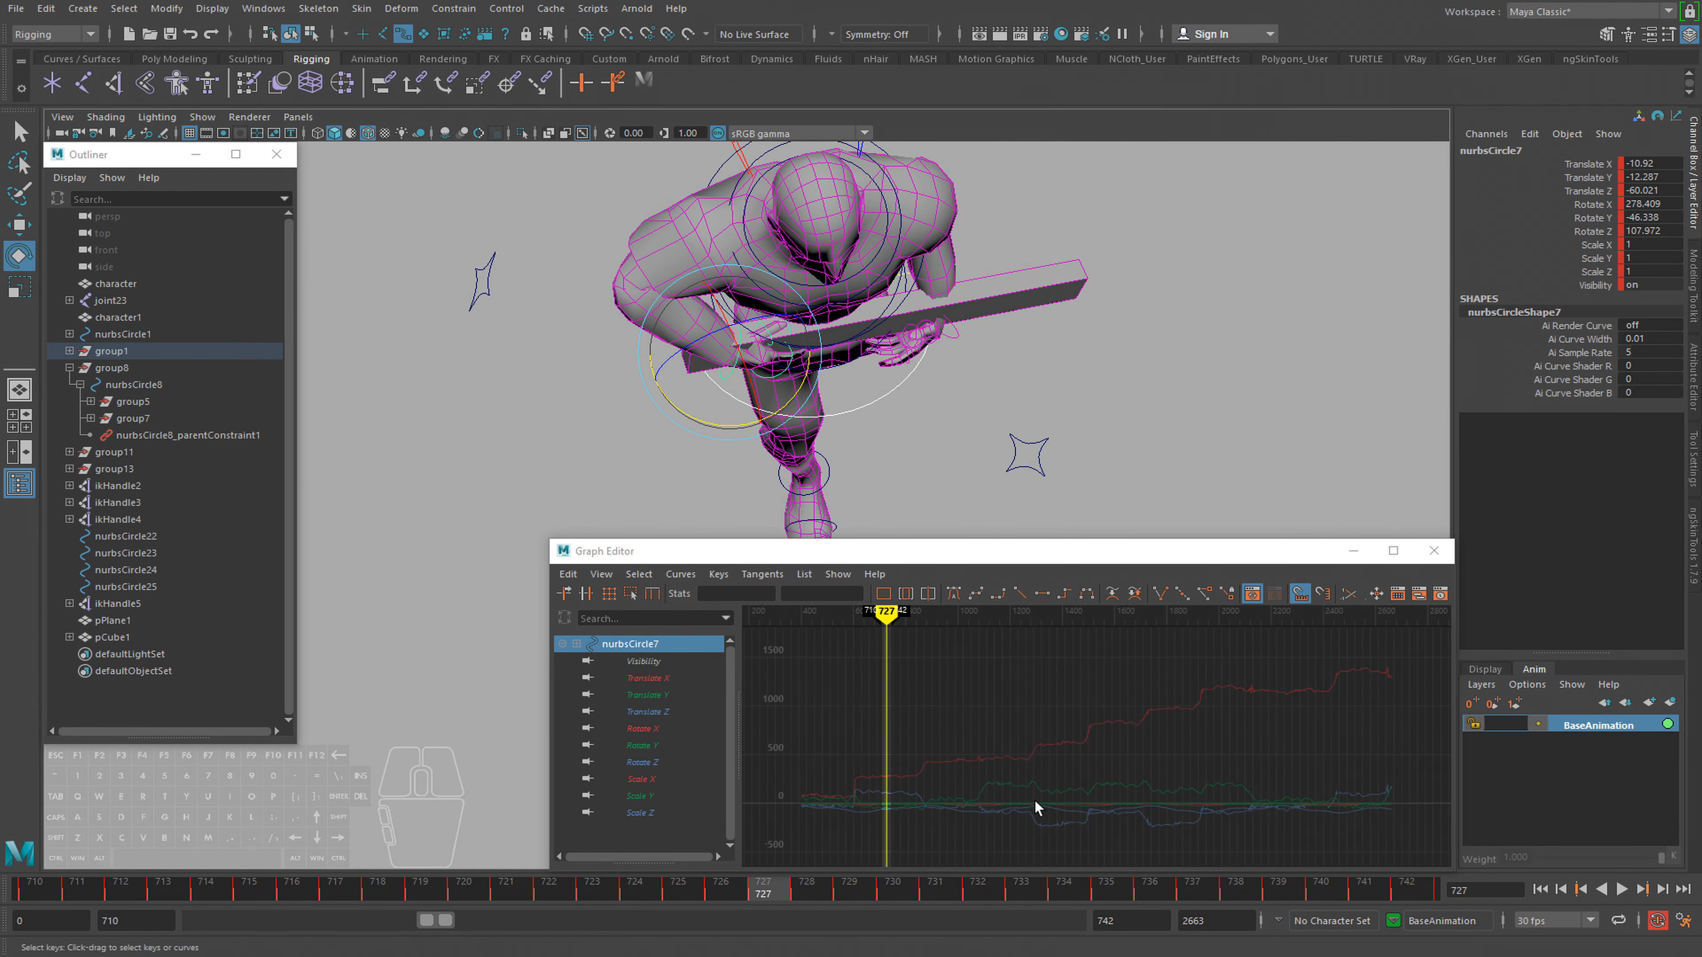
# Isolate the hand control's Rotate X, Y and Z curves and frame the keys between frames 710 and 742
pyautogui.moveTo(874, 752); pyautogui.dragTo(897, 843)
pyautogui.press('f')
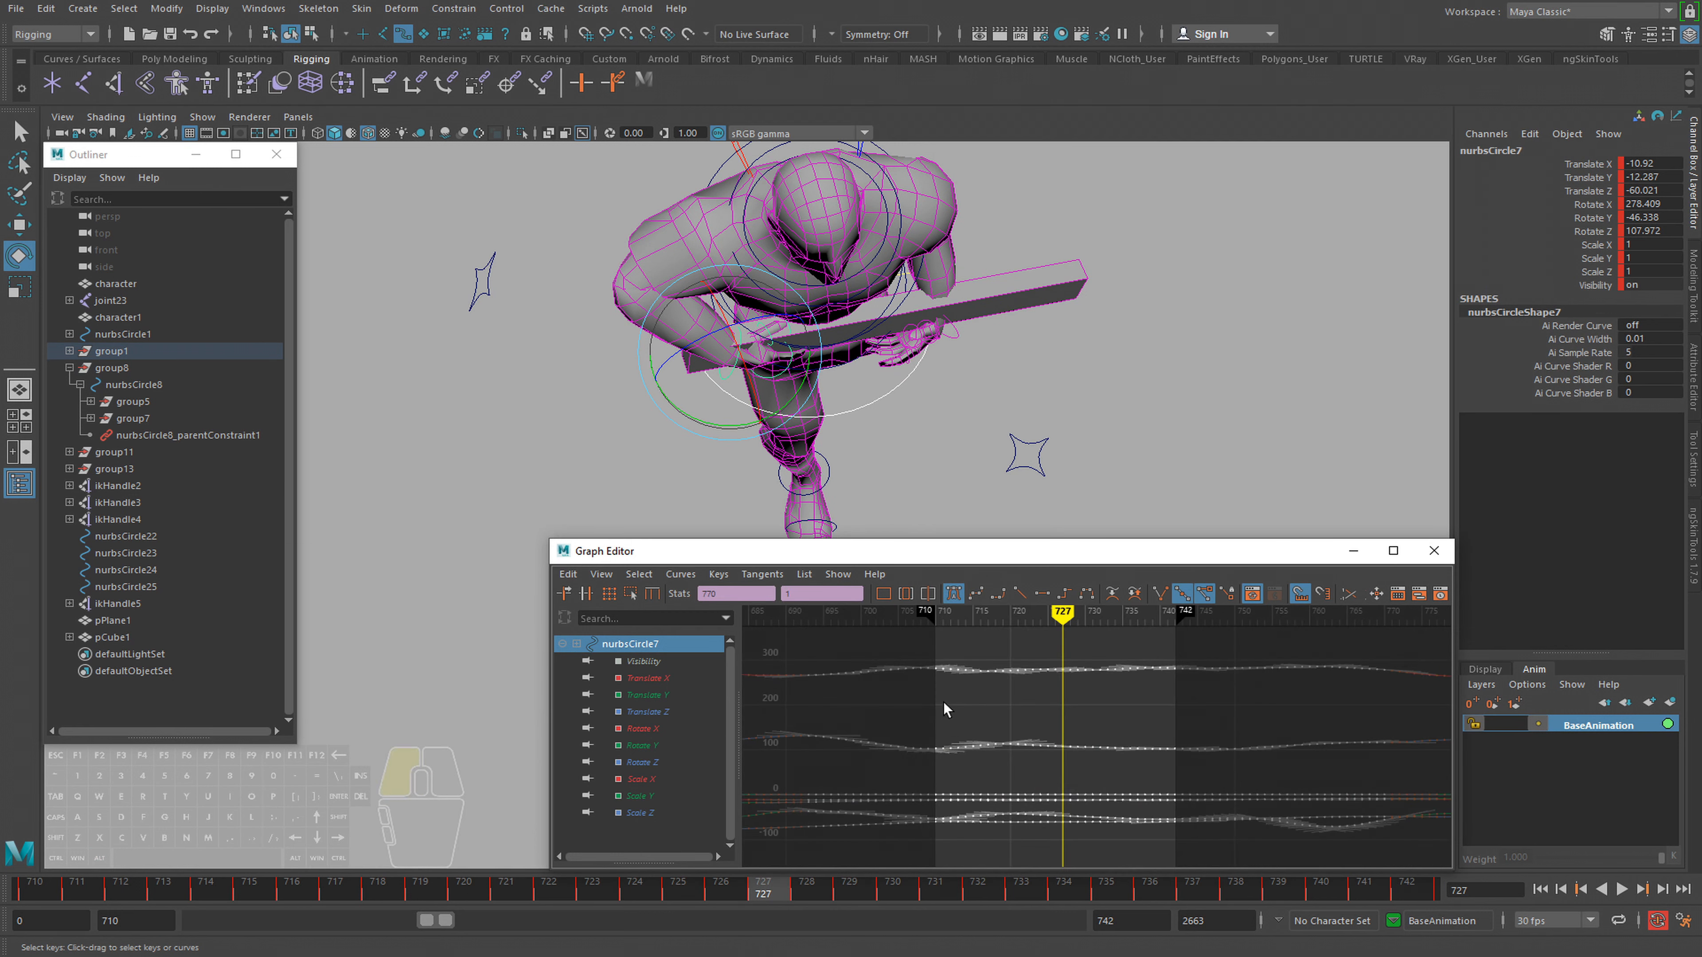
pyautogui.press('e')
pyautogui.moveTo(653, 730); pyautogui.dragTo(653, 761)
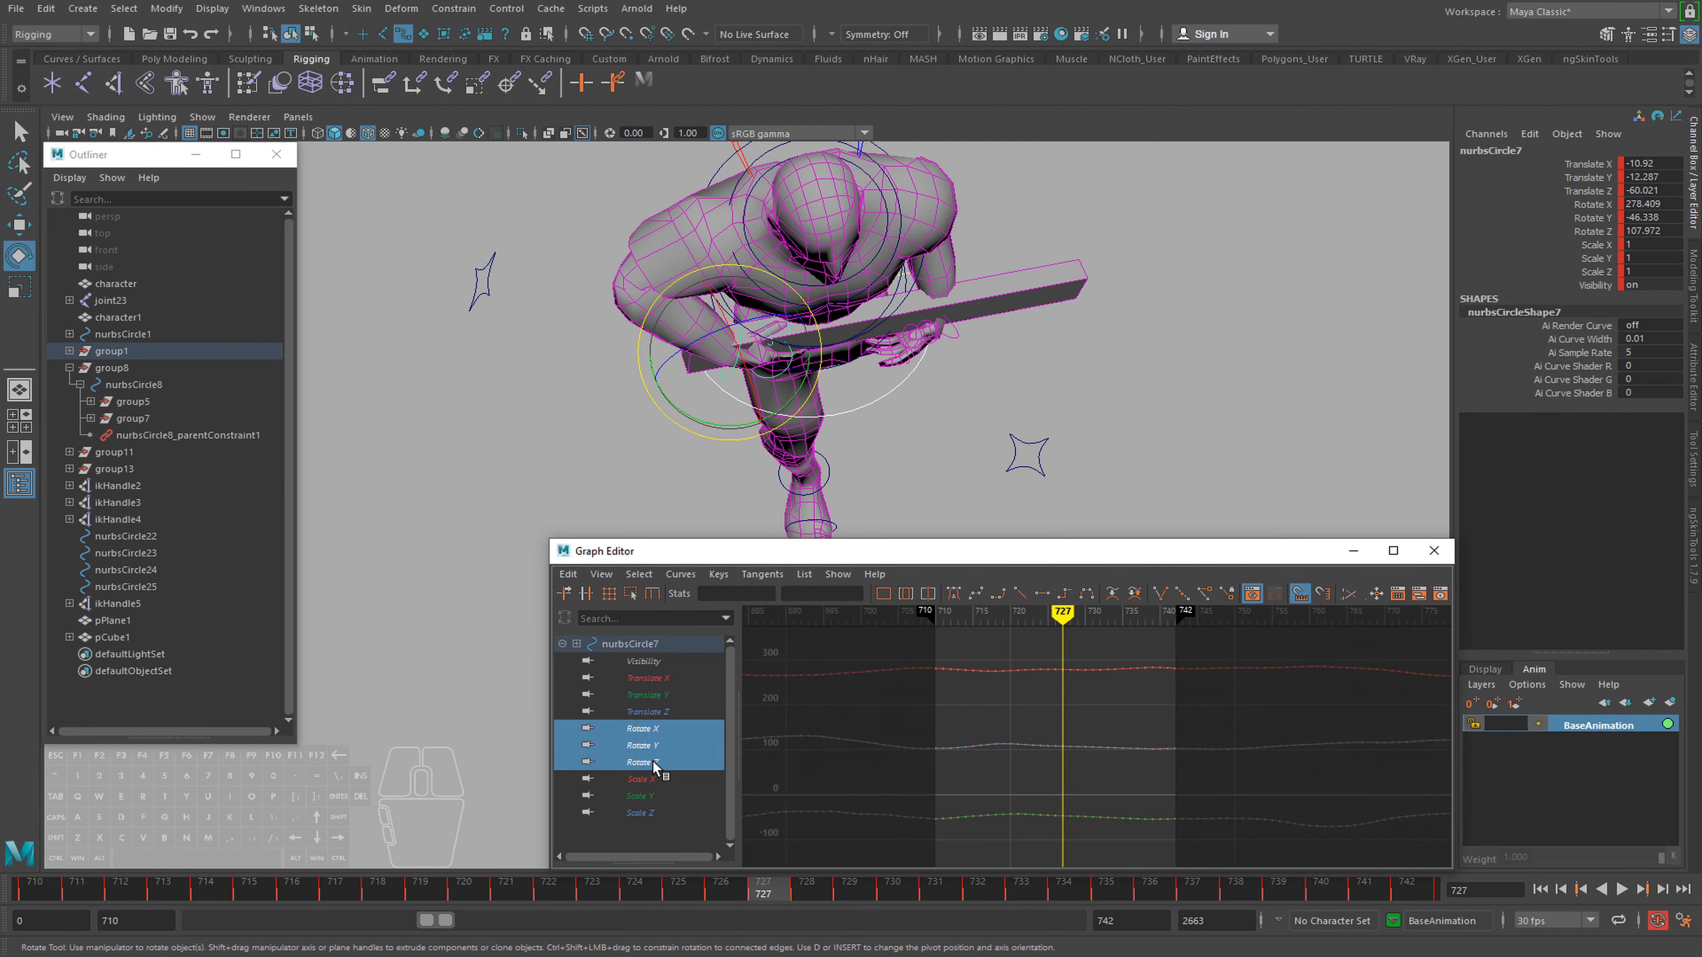
pyautogui.moveTo(908, 796); pyautogui.dragTo(1208, 871)
pyautogui.press('f')
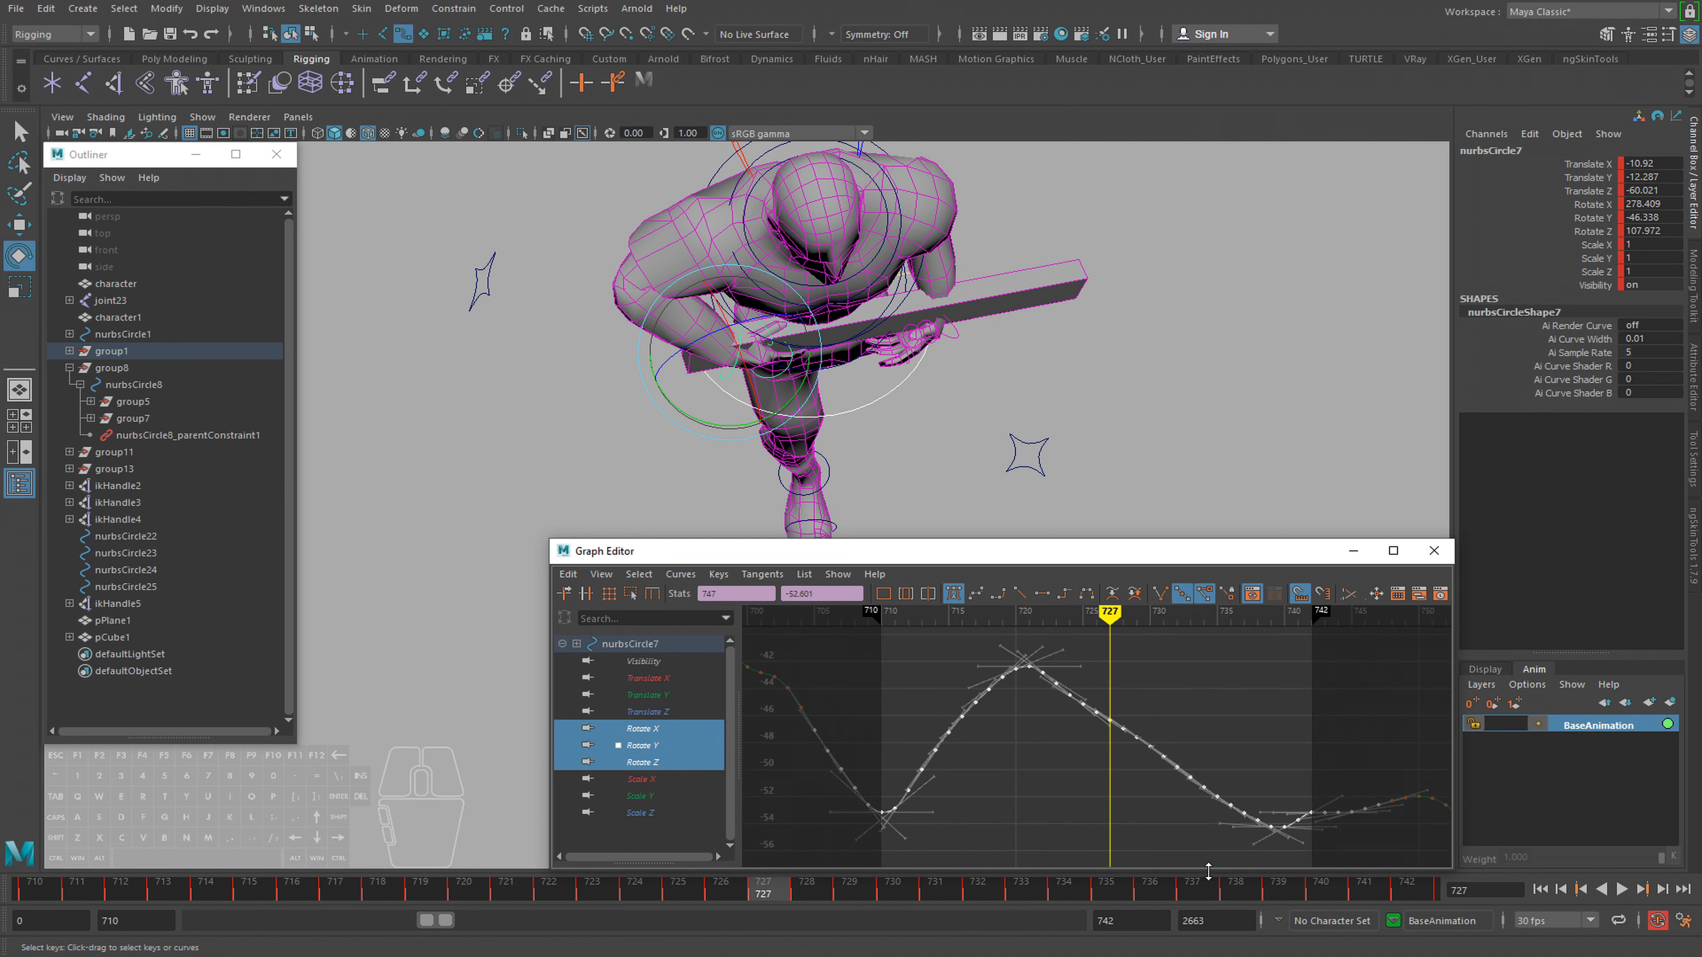
pyautogui.click(1022, 796)
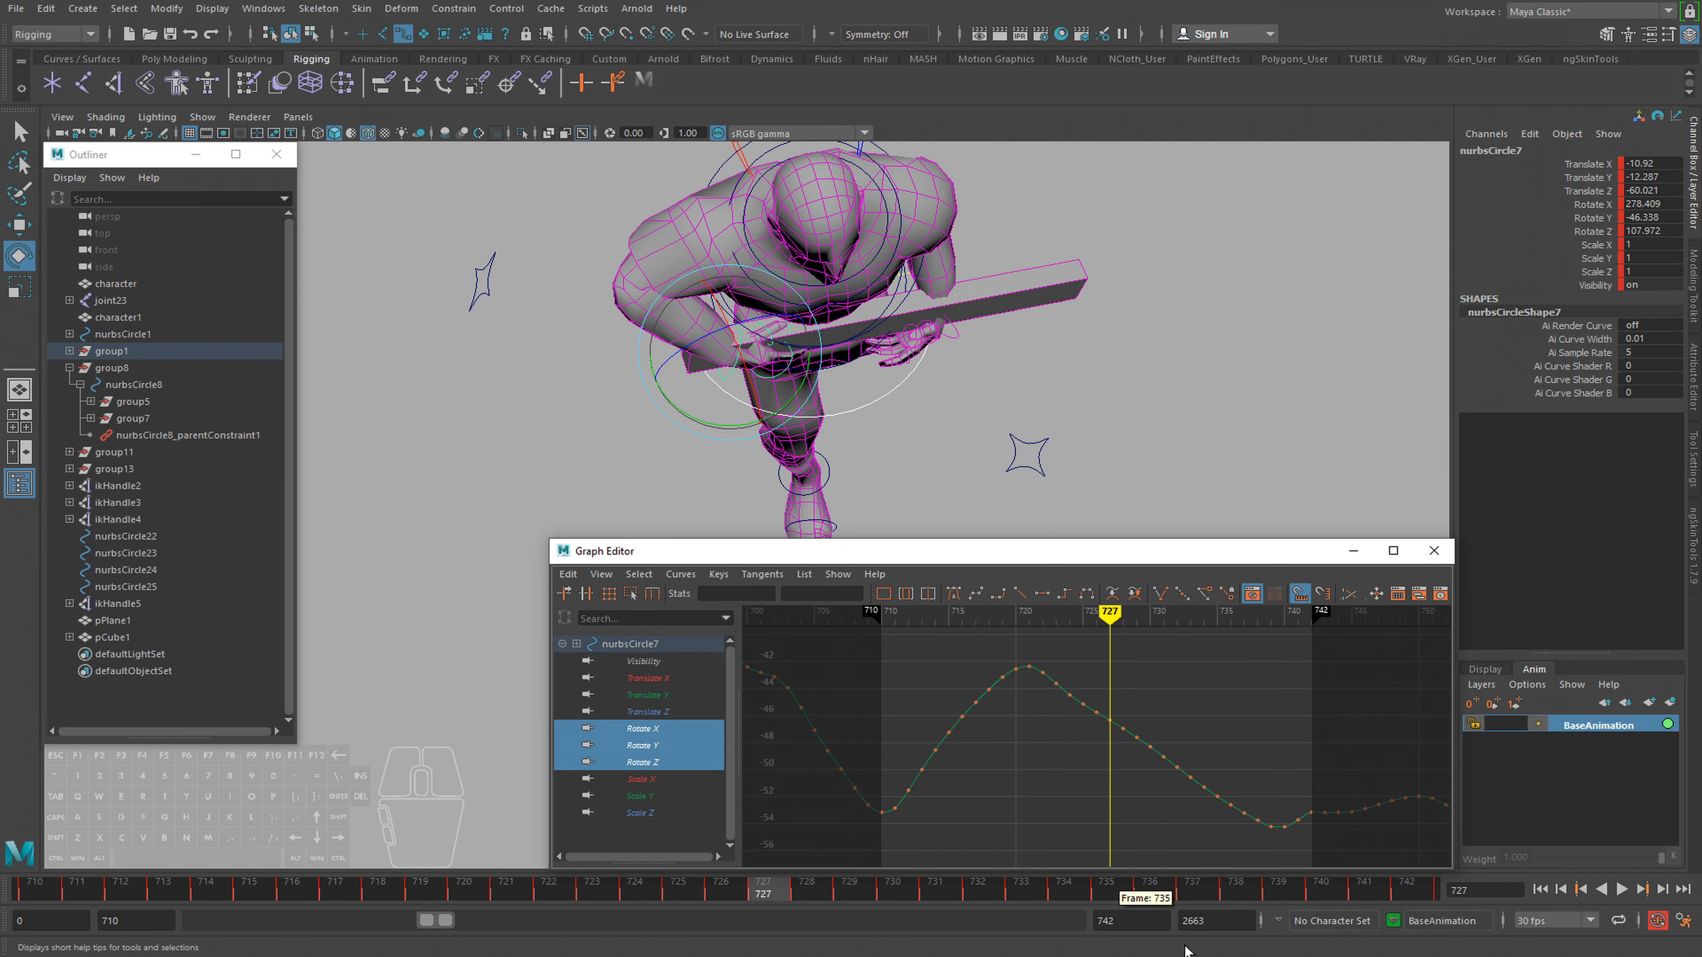
# Try shifting the values of the Rotate Y keys on the curve's descending section, and undo the shift
pyautogui.moveTo(779, 901); pyautogui.dragTo(912, 897)
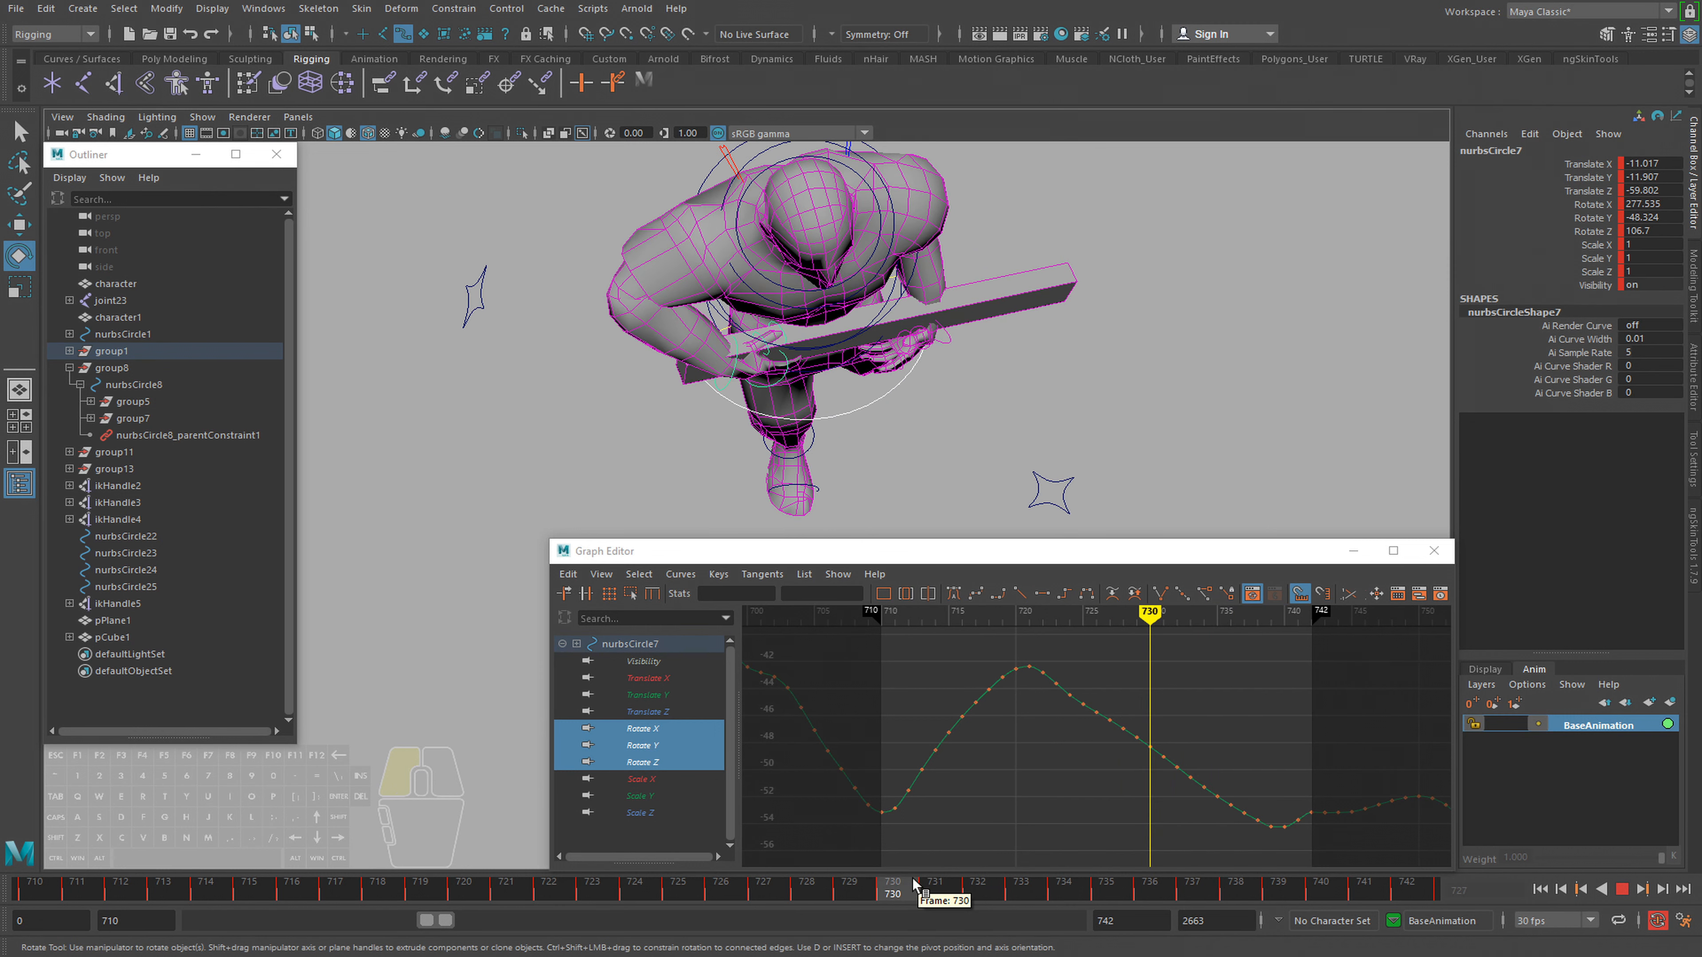
pyautogui.moveTo(942, 897); pyautogui.dragTo(1028, 905)
pyautogui.moveTo(1129, 724); pyautogui.dragTo(1236, 813)
pyautogui.press('w')
pyautogui.keyDown('shift'); pyautogui.moveTo(1171, 812); pyautogui.dragTo(1163, 715, button='middle'); pyautogui.keyUp('shift')
pyautogui.hotkey('ctrl', 'z')
# Inspect the pose and the end of the Rotate Y curve around frames 740 to 742
pyautogui.moveTo(1092, 890); pyautogui.dragTo(1307, 910)
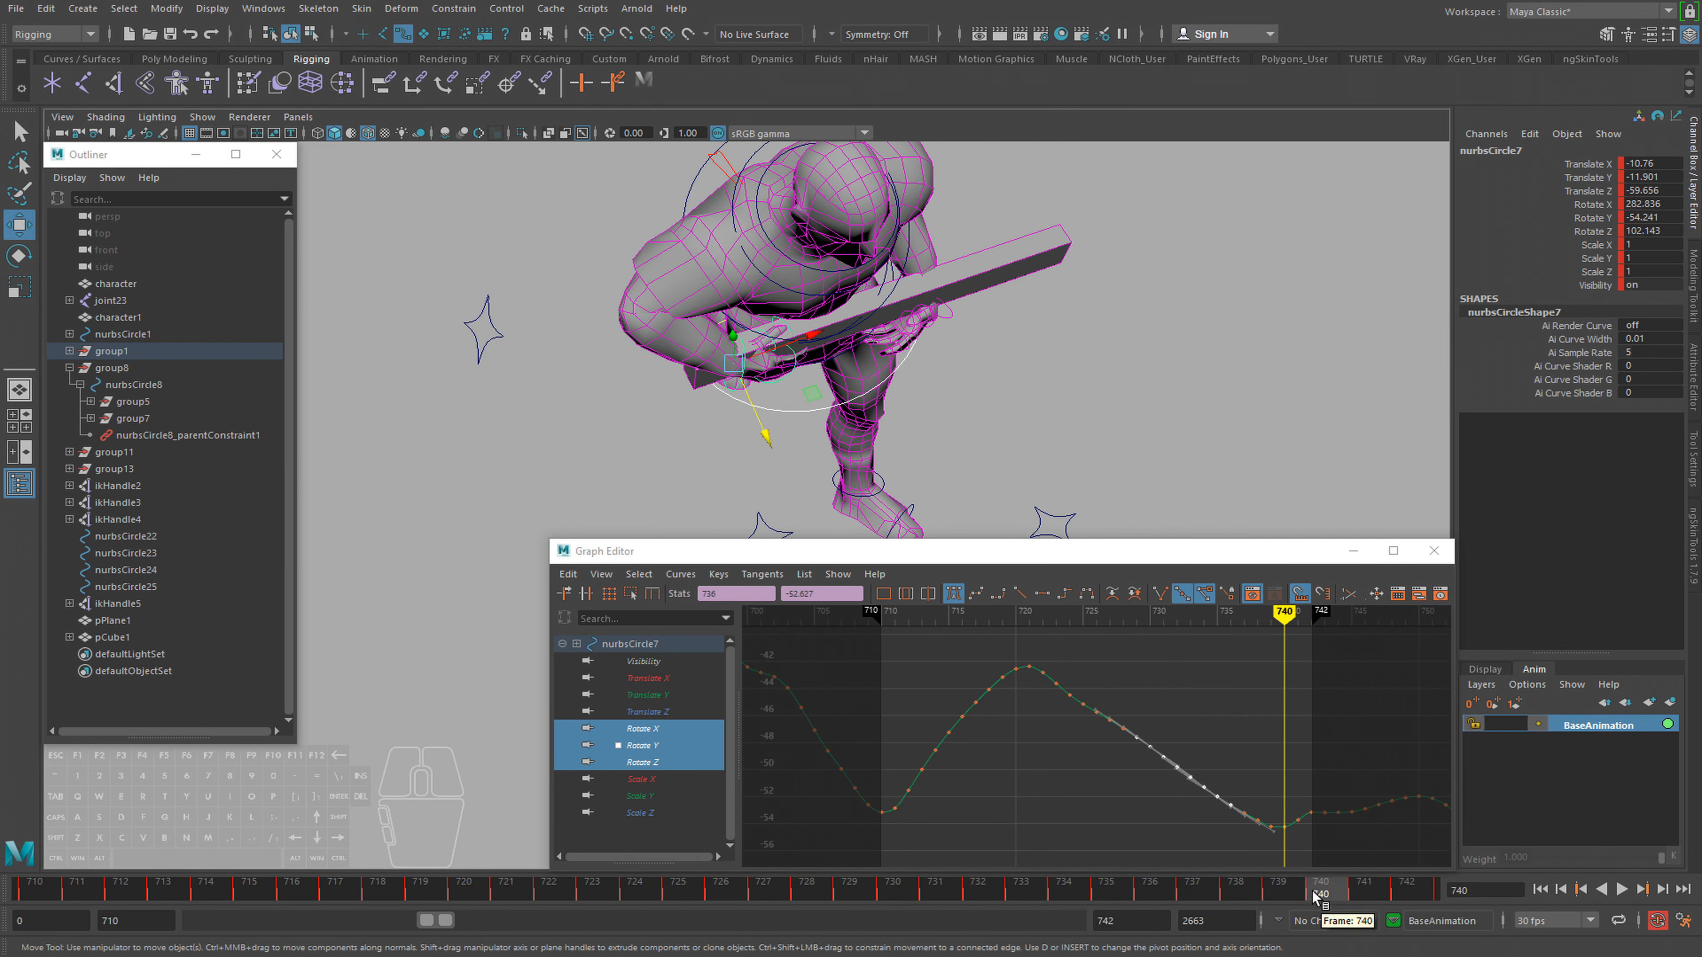
pyautogui.keyDown('alt'); pyautogui.moveTo(1294, 831); pyautogui.dragTo(1206, 801, button='right'); pyautogui.keyUp('alt')
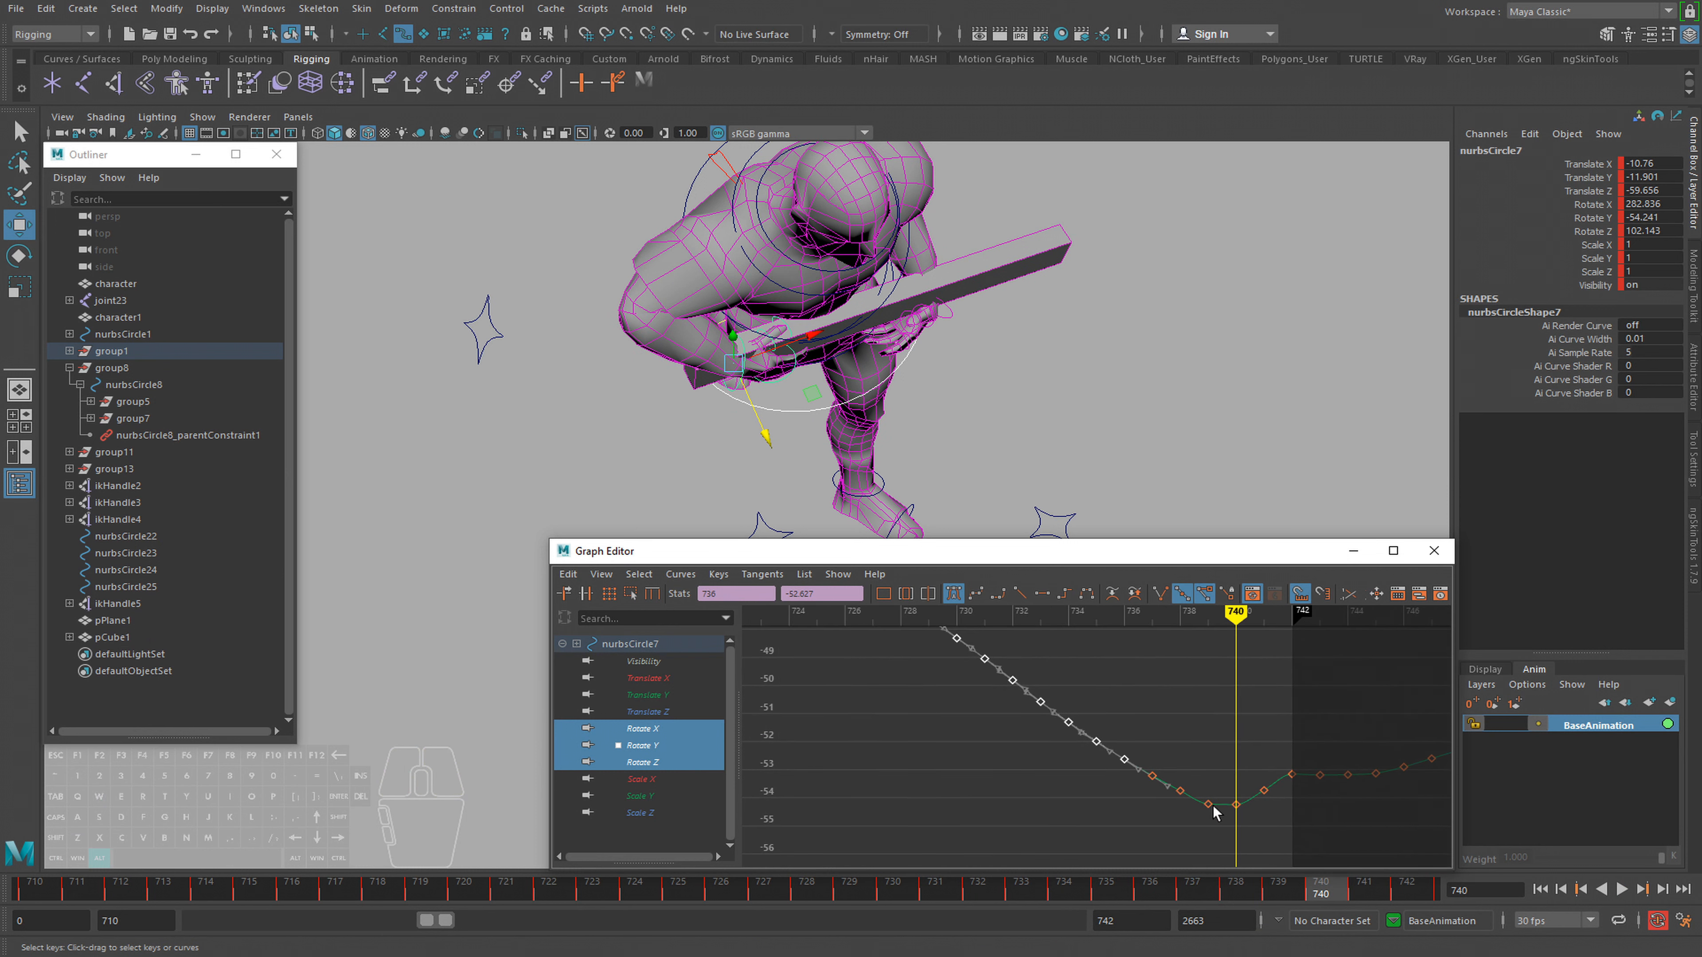
pyautogui.click(1363, 892)
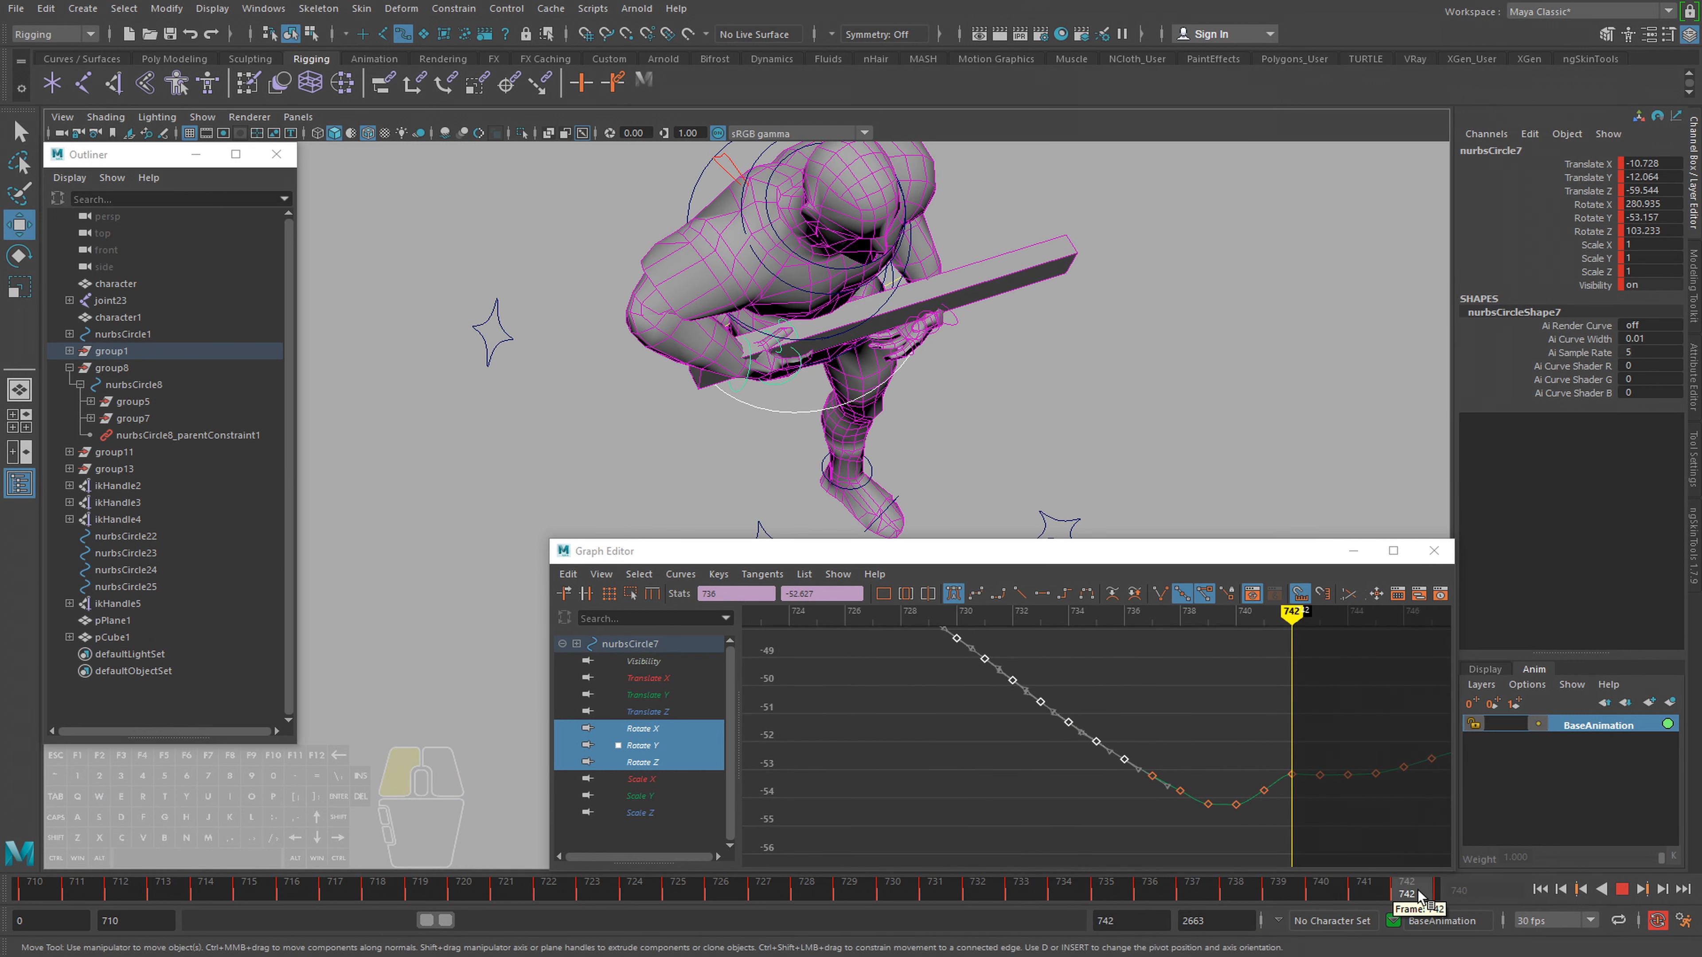
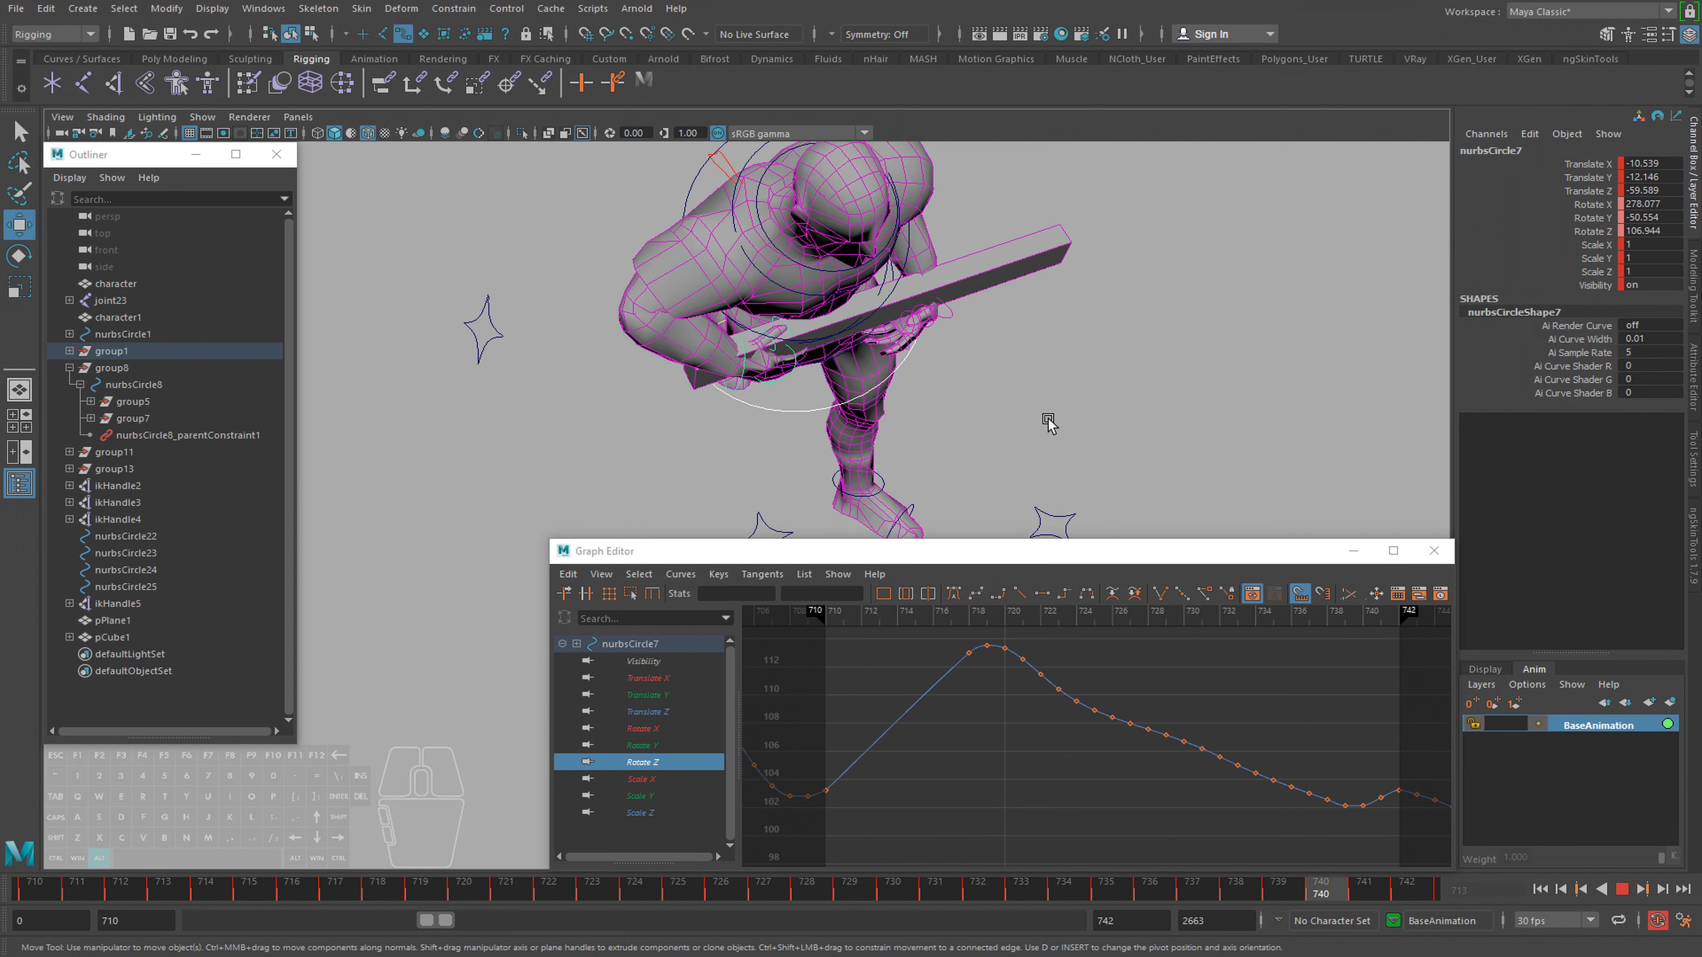
# Stop playback and frame the control's Translate X, Y and Z curves between frames 710 and 742
pyautogui.hotkey('alt', 'v')
pyautogui.moveTo(656, 682); pyautogui.dragTo(647, 711)
pyautogui.moveTo(814, 731); pyautogui.dragTo(1415, 851)
pyautogui.press('f')
pyautogui.click(1161, 711)
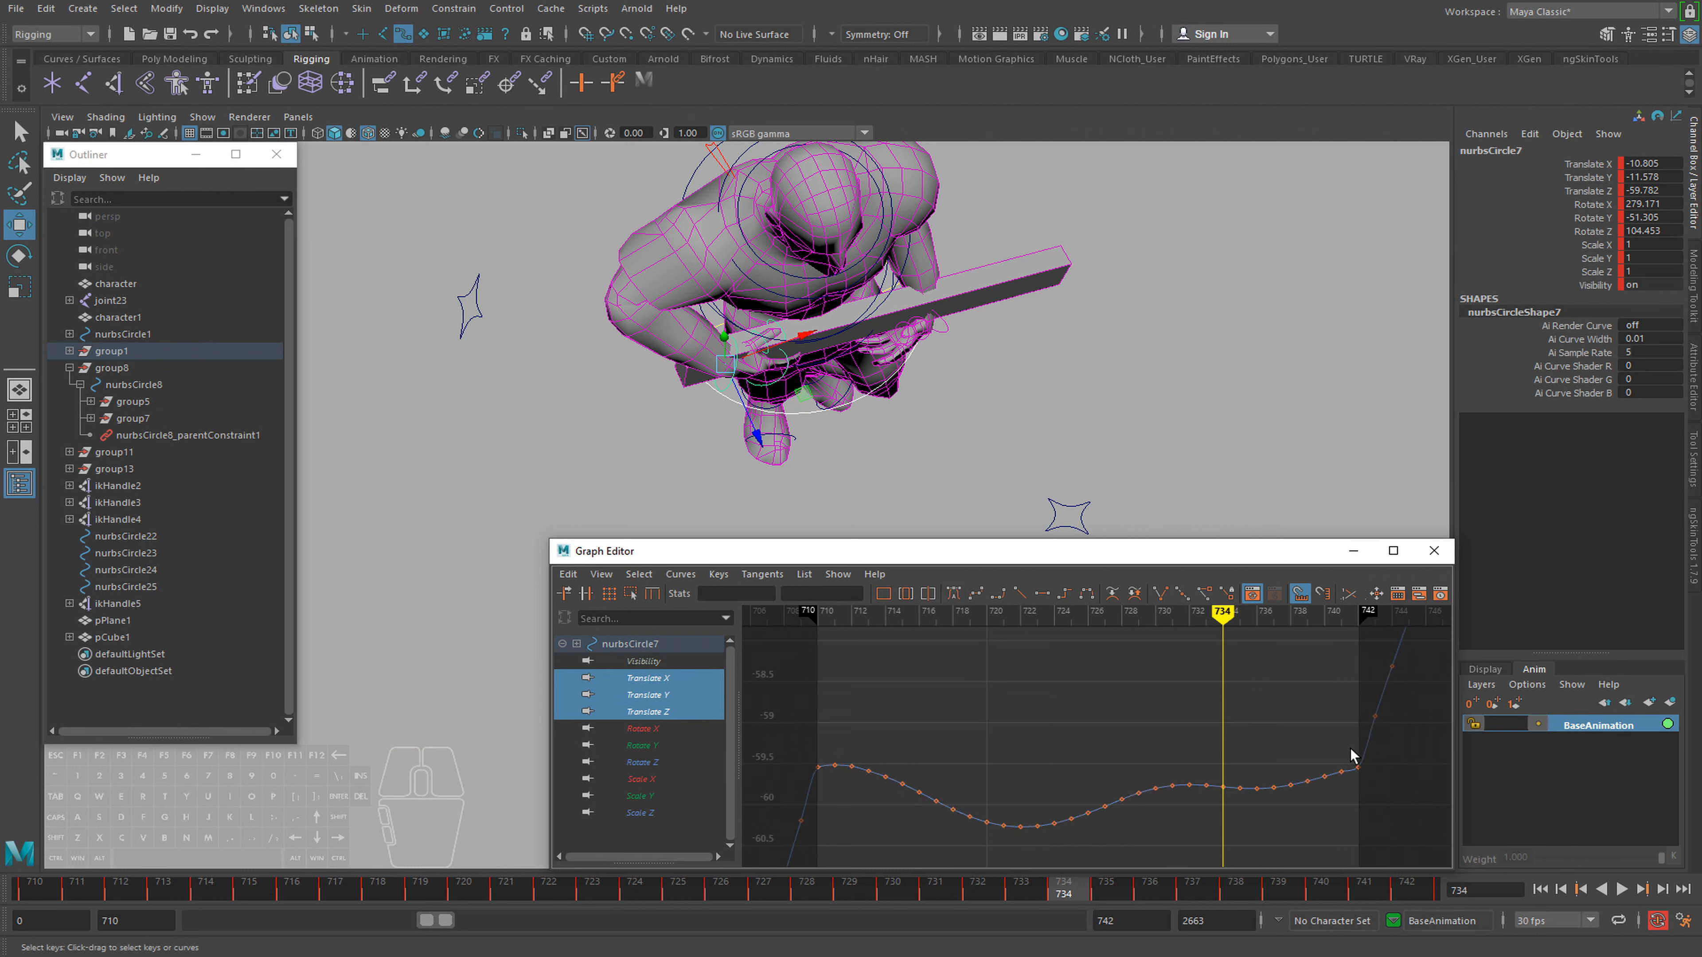
# Set the tangents of the Translate Z key at frame 742 to linear
pyautogui.moveTo(1313, 804); pyautogui.dragTo(1303, 813)
pyautogui.hotkey('ctrl', 'z')
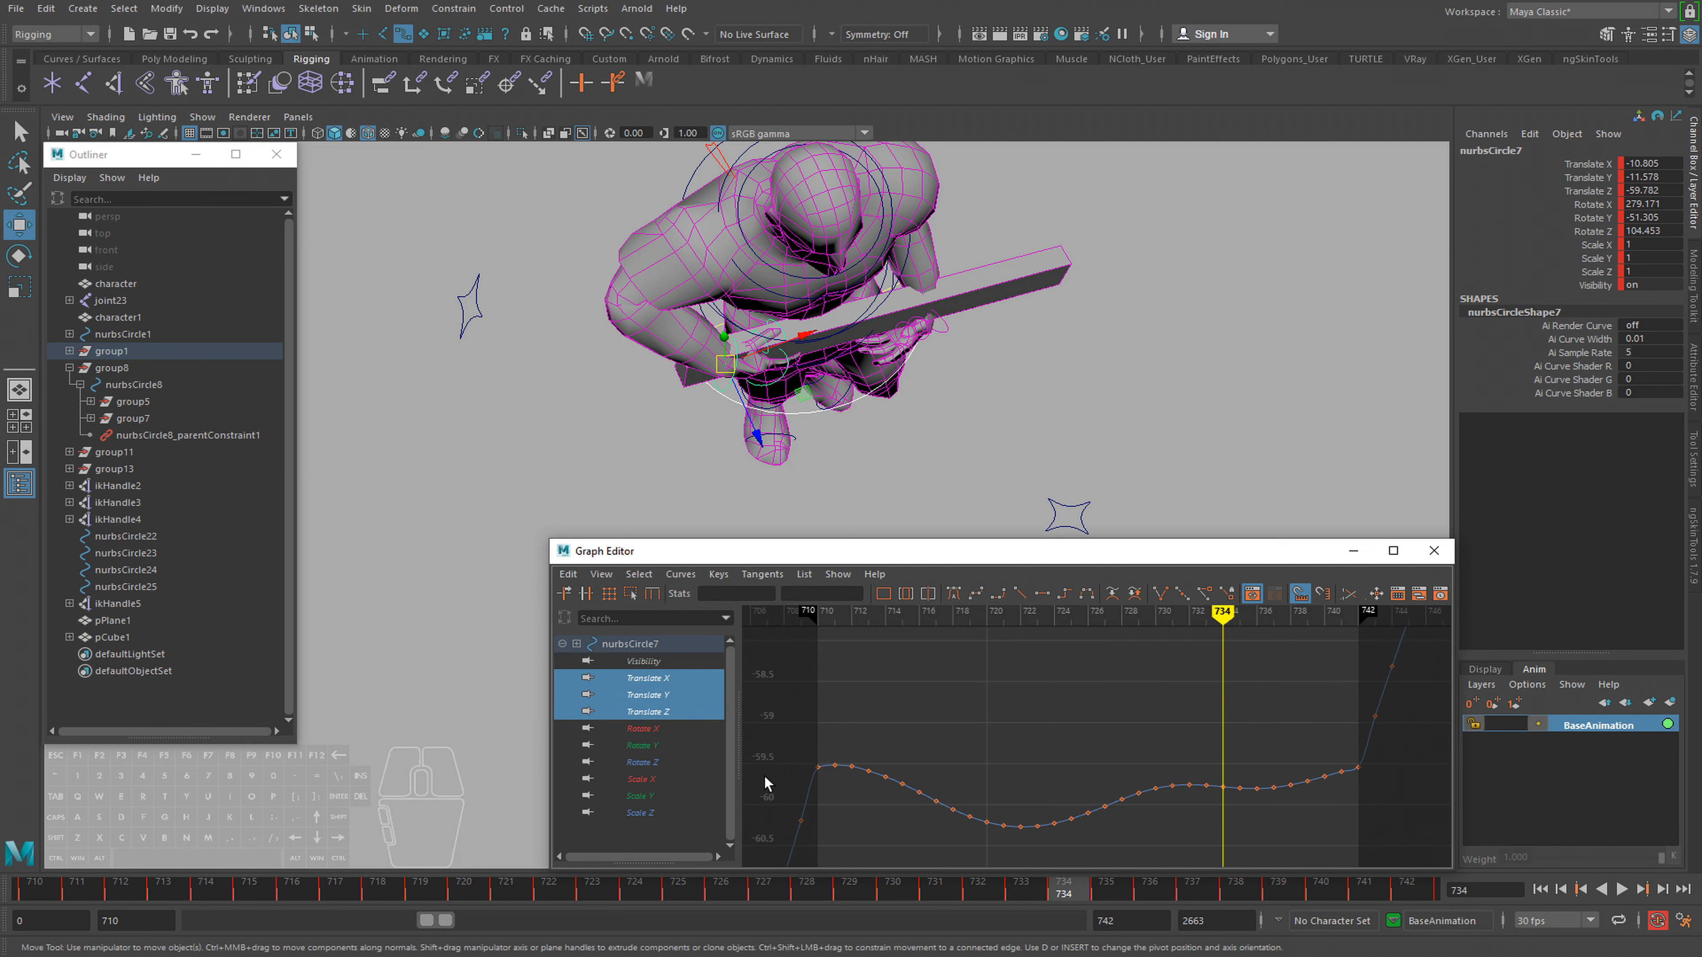
pyautogui.click(1358, 767)
pyautogui.click(1019, 594)
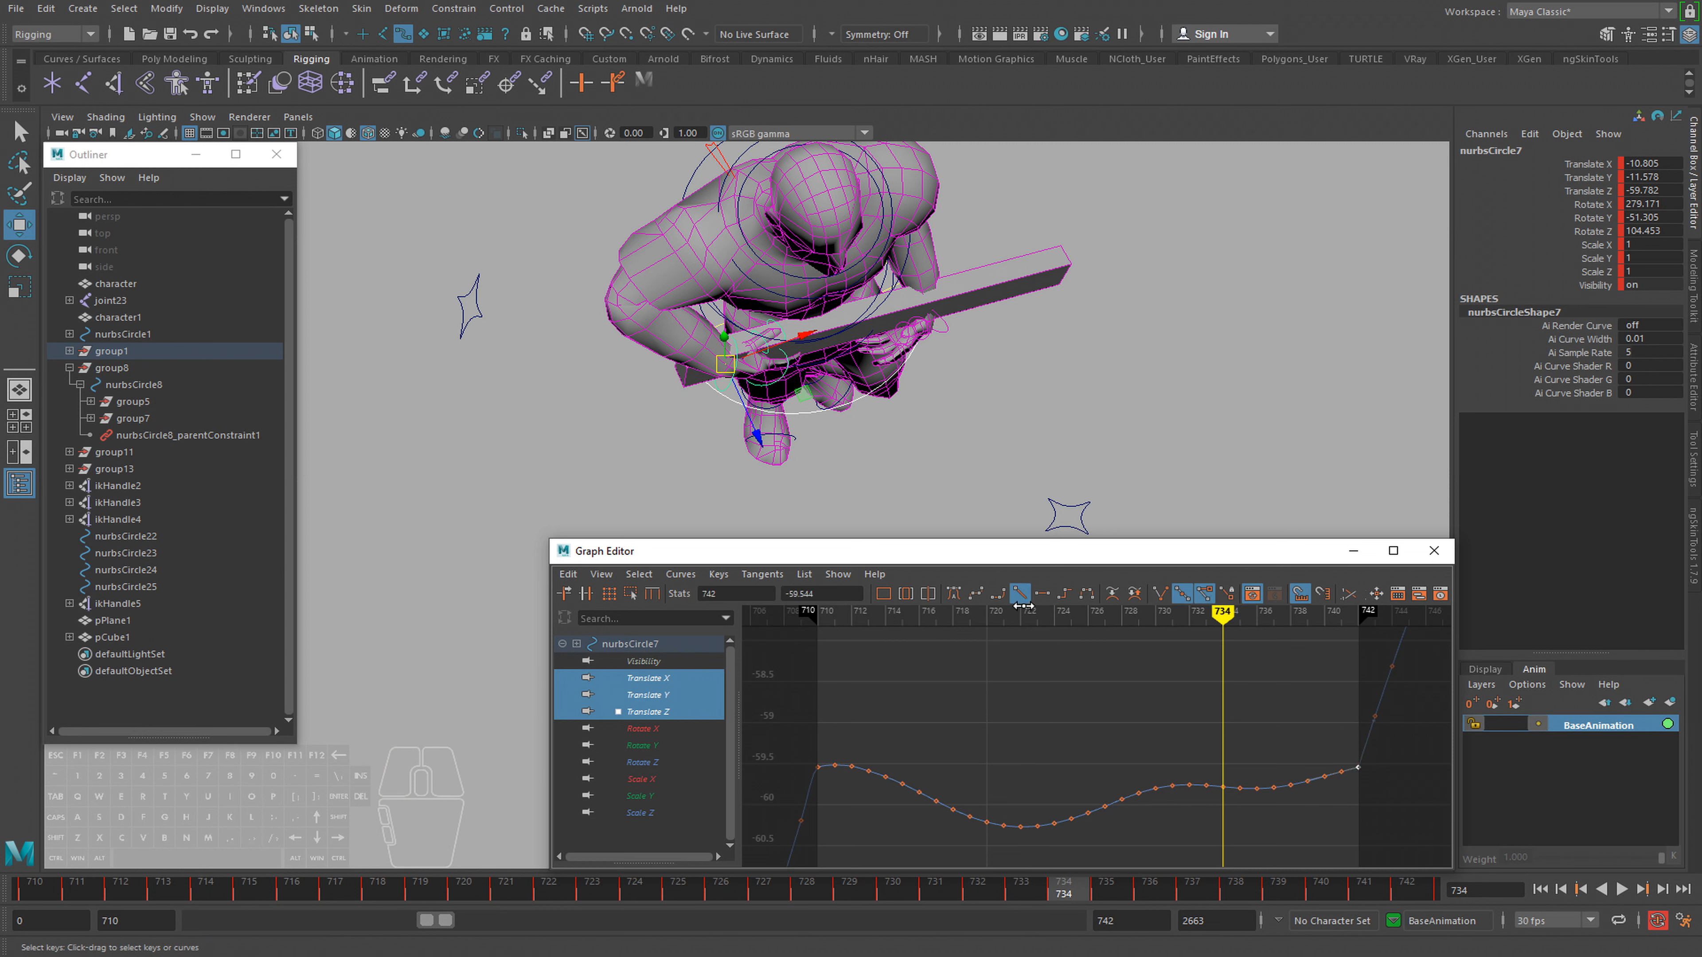
pyautogui.click(1074, 702)
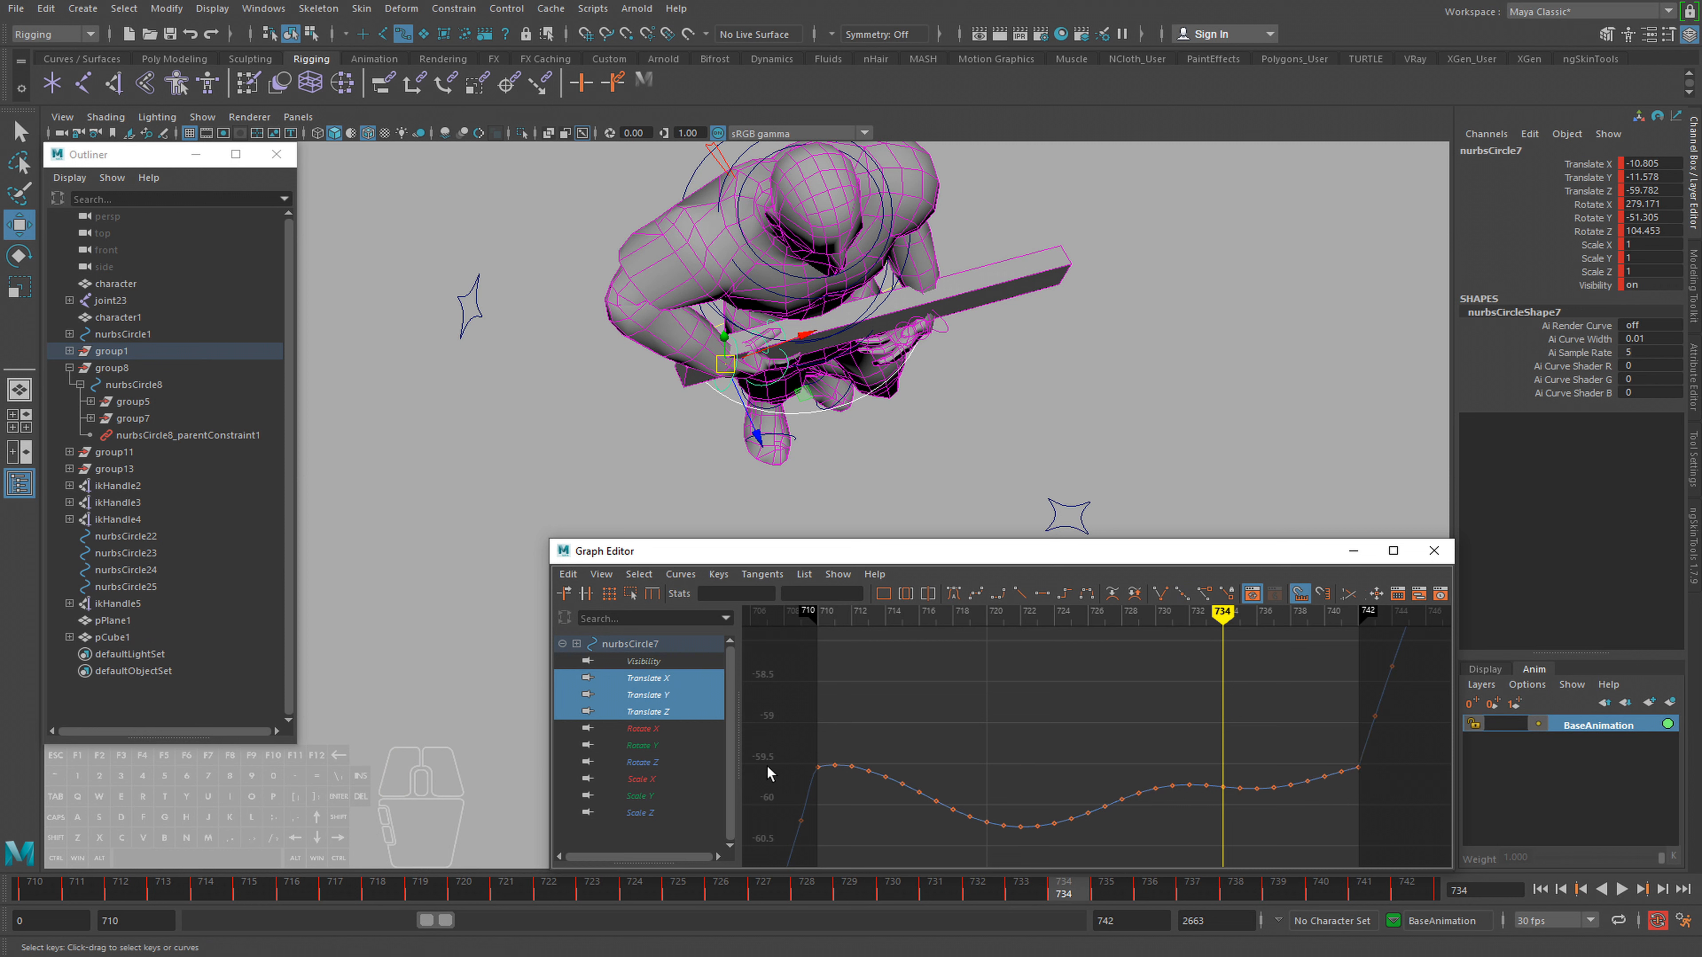
# Isolate the Translate Y curve and delete its keys at frames 711 to 723 and 736 to 741
pyautogui.click(648, 696)
pyautogui.press('f')
pyautogui.press('f')
pyautogui.moveTo(877, 679); pyautogui.dragTo(1120, 818)
pyautogui.click(930, 740)
pyautogui.press('f')
pyautogui.click(921, 732)
pyautogui.moveTo(996, 760)
pyautogui.keyDown('alt'); pyautogui.mouseDown(button='middle')
pyautogui.moveTo(1059, 734)
pyautogui.moveTo(1003, 777)
pyautogui.mouseUp(button='middle'); pyautogui.keyUp('alt')
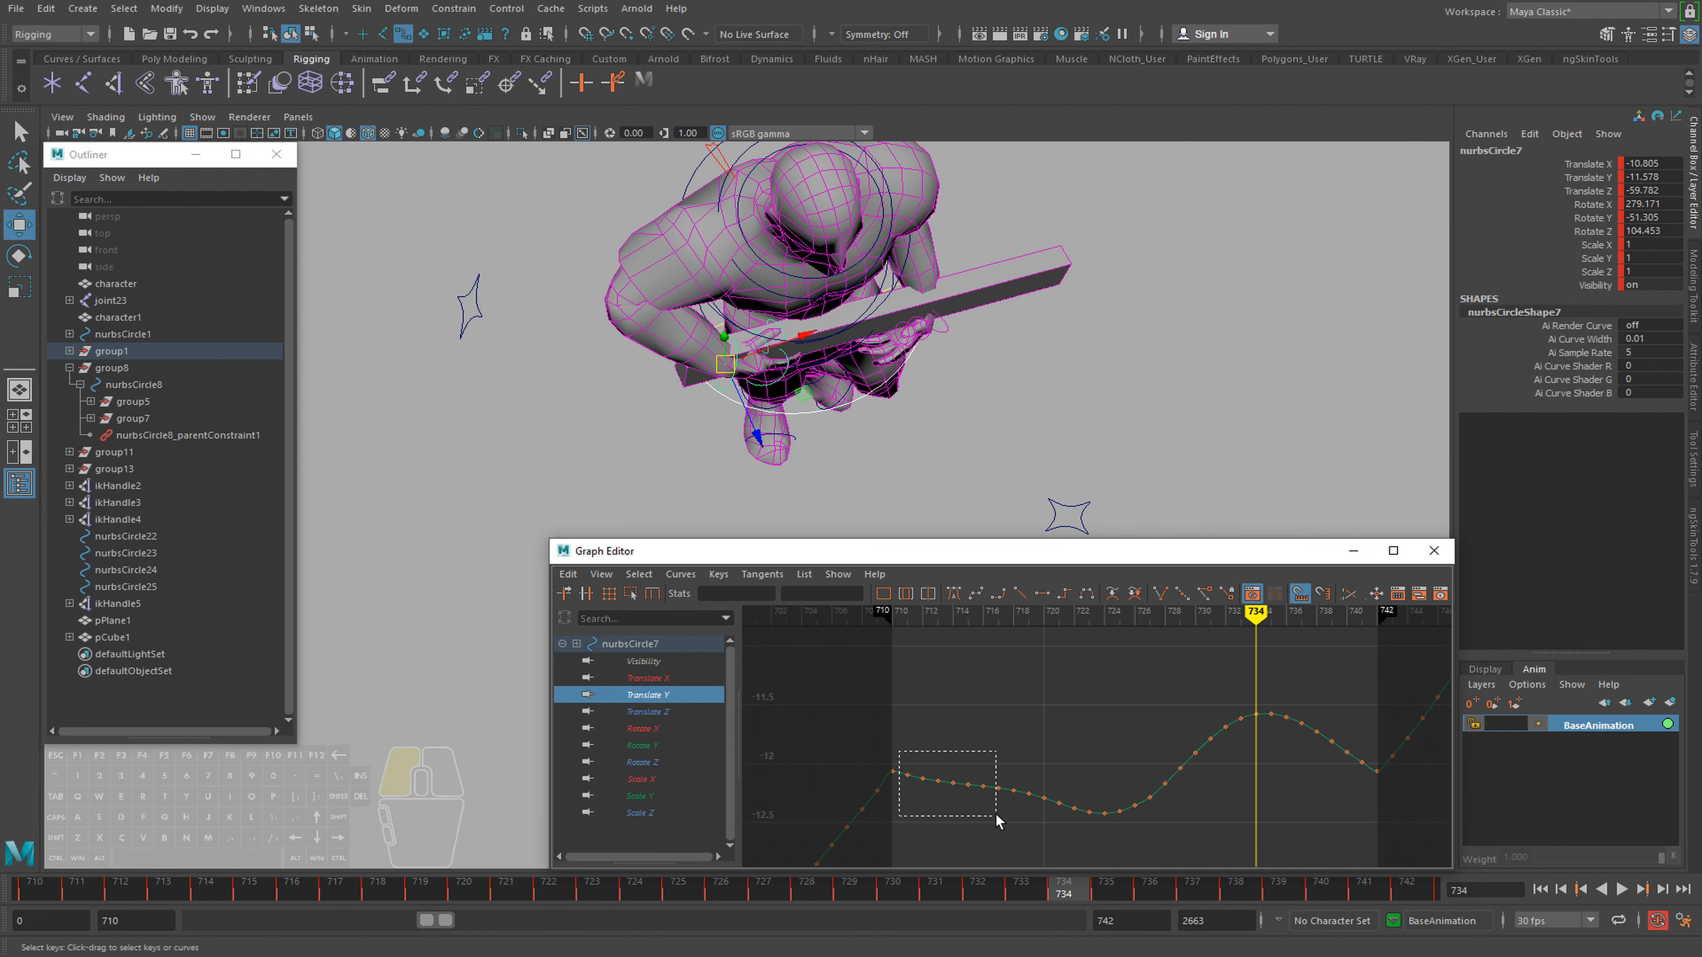
pyautogui.moveTo(1090, 857); pyautogui.dragTo(1090, 858)
pyautogui.press('Delete')
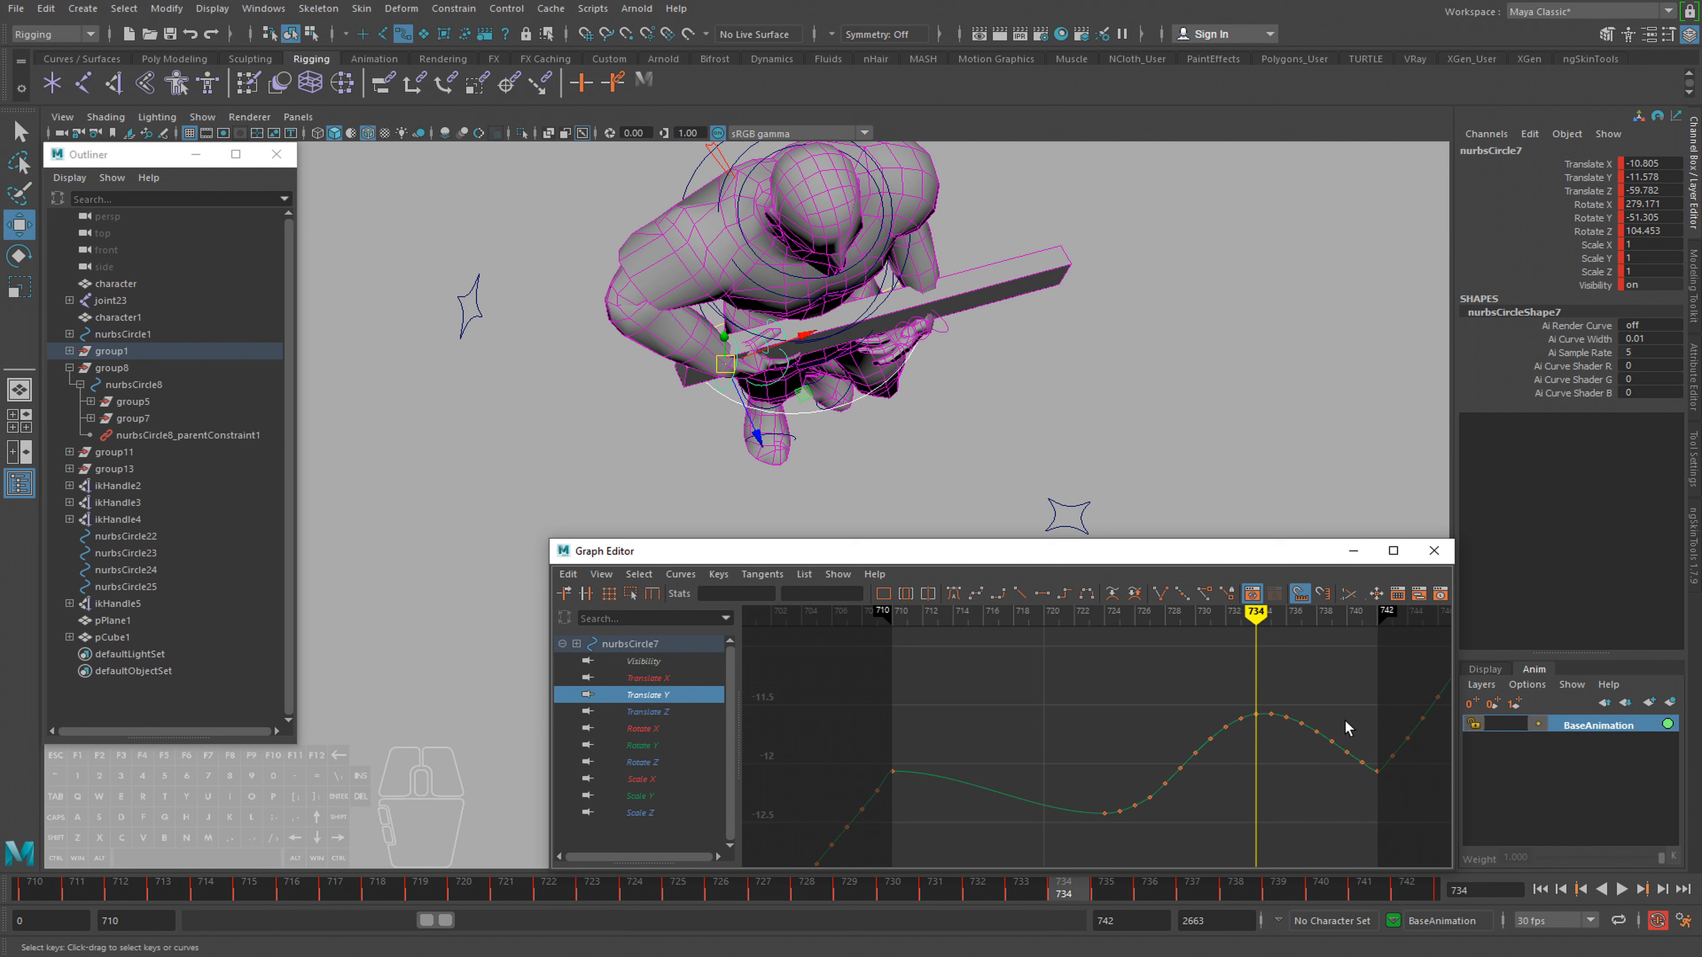
pyautogui.moveTo(1370, 801); pyautogui.dragTo(1370, 801)
pyautogui.press('Delete')
# Set linear tangents on the Translate Y keys at frames 710 and 742
pyautogui.moveTo(1339, 734); pyautogui.dragTo(1386, 808)
pyautogui.keyDown('shift'); pyautogui.moveTo(953, 735); pyautogui.dragTo(888, 785); pyautogui.keyUp('shift')
pyautogui.click(1020, 594)
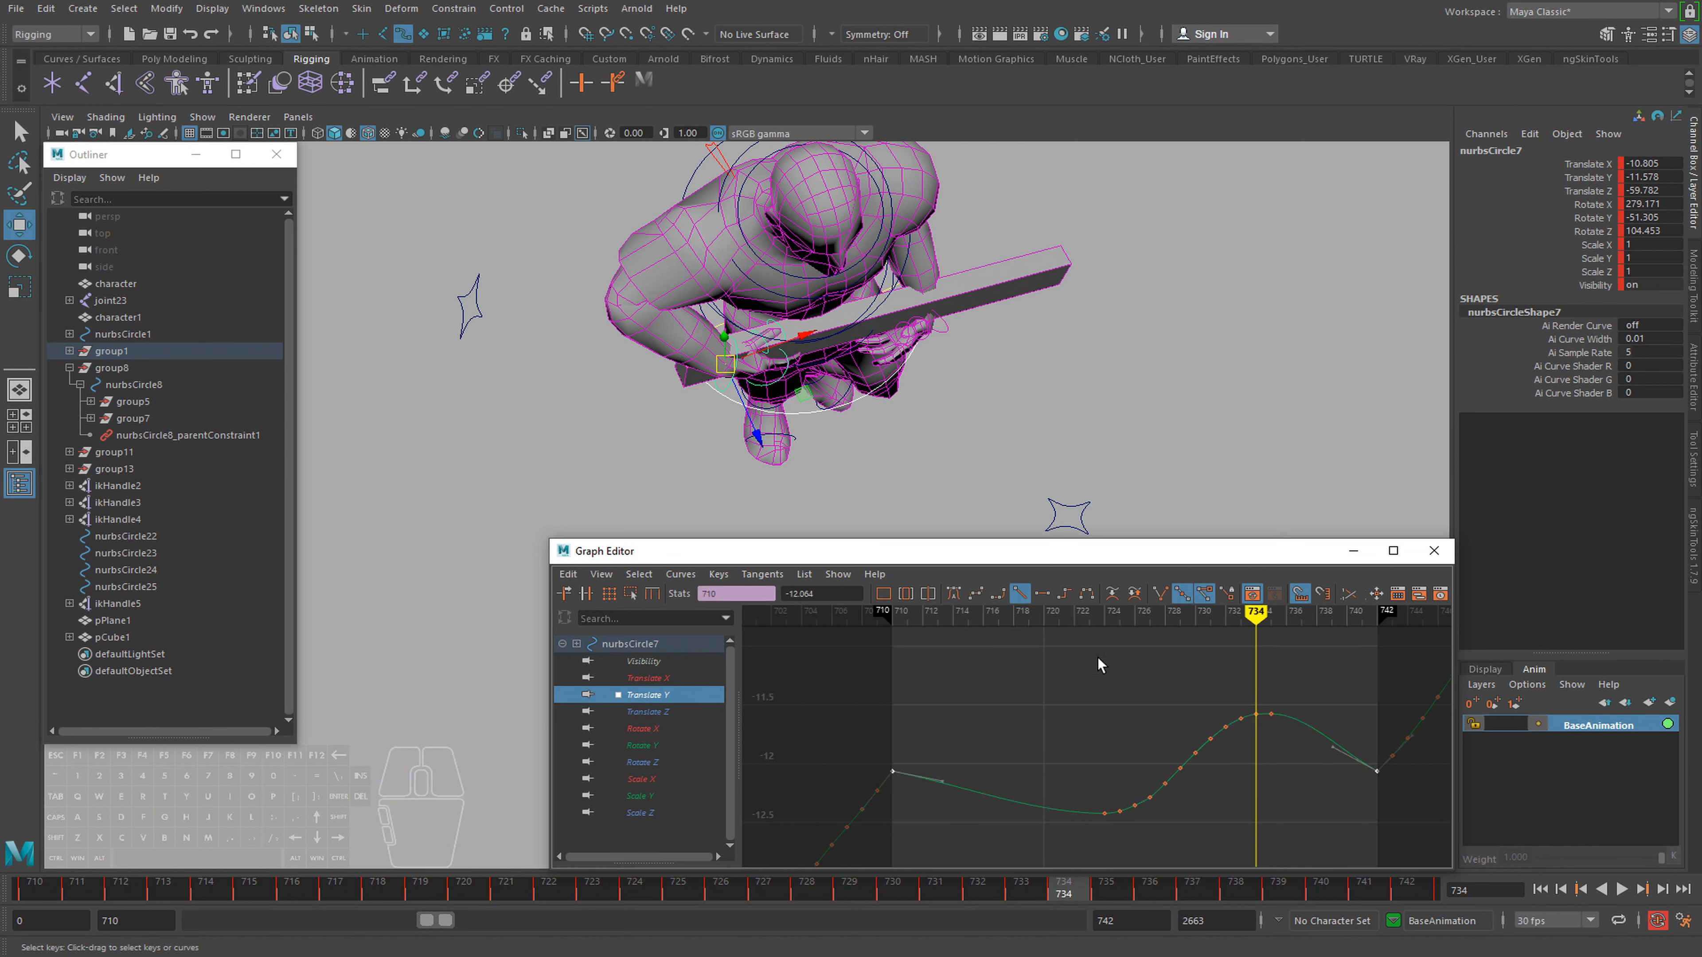
pyautogui.click(1389, 787)
# Lower the Translate Y keys from frames 724 to 735 by about 0.2
pyautogui.moveTo(1298, 697); pyautogui.dragTo(1075, 829)
pyautogui.keyDown('shift'); pyautogui.moveTo(1096, 732); pyautogui.dragTo(1091, 755, button='middle'); pyautogui.keyUp('shift')
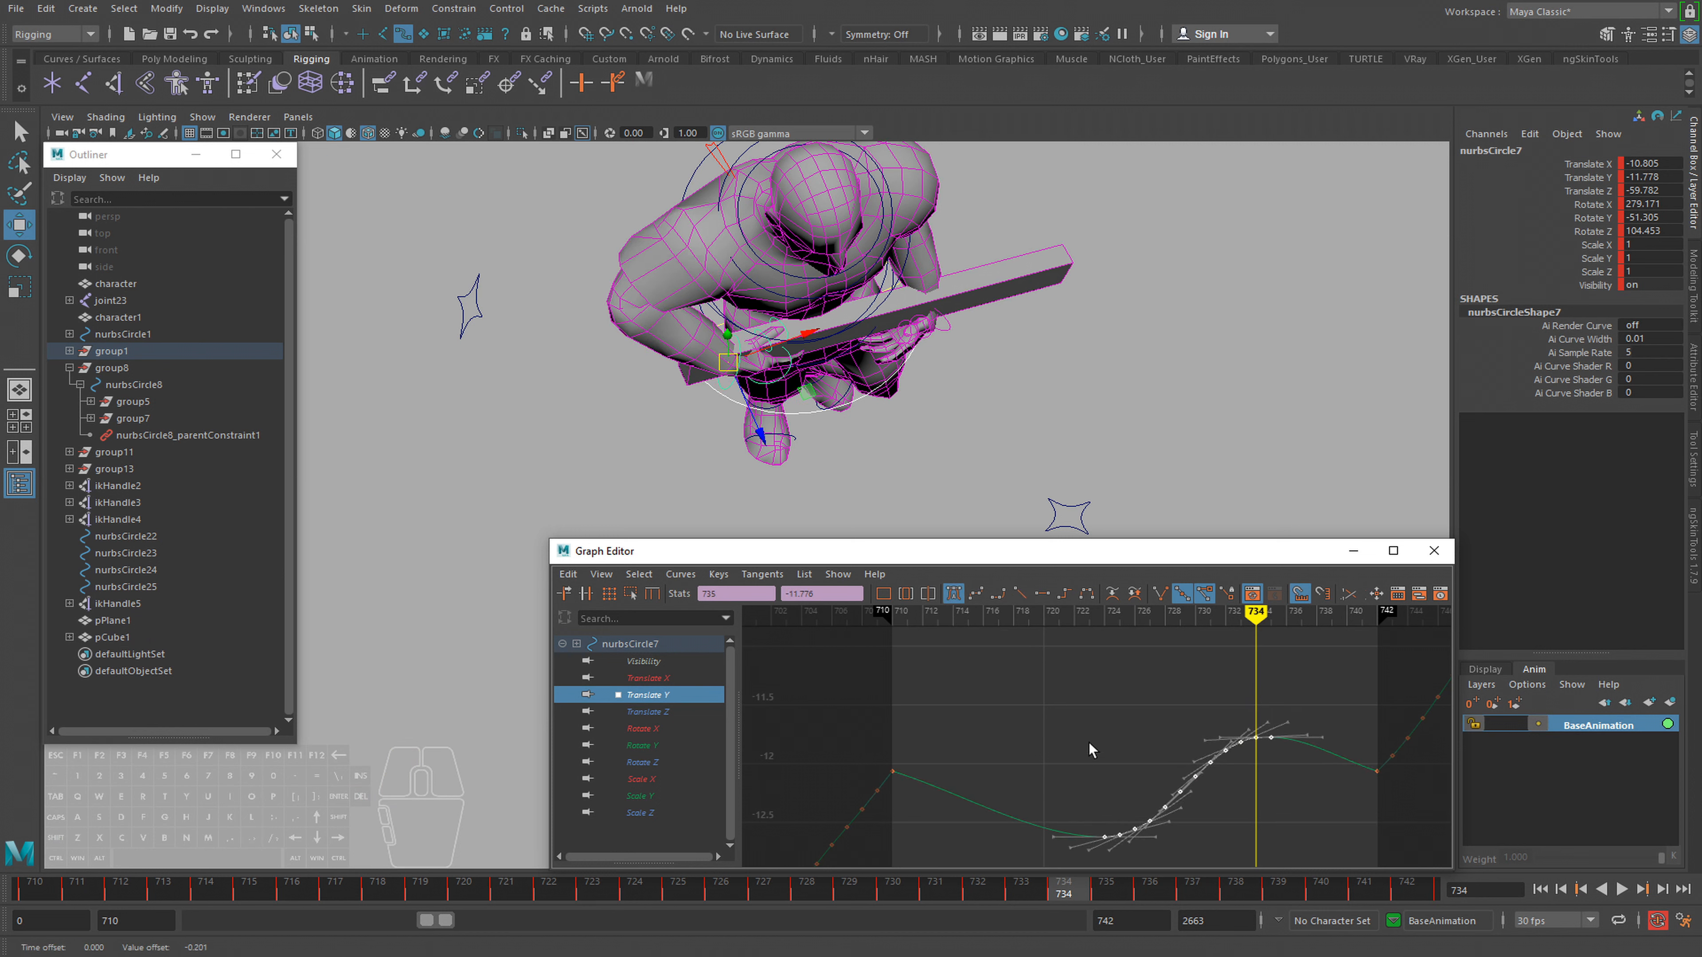
pyautogui.click(1247, 766)
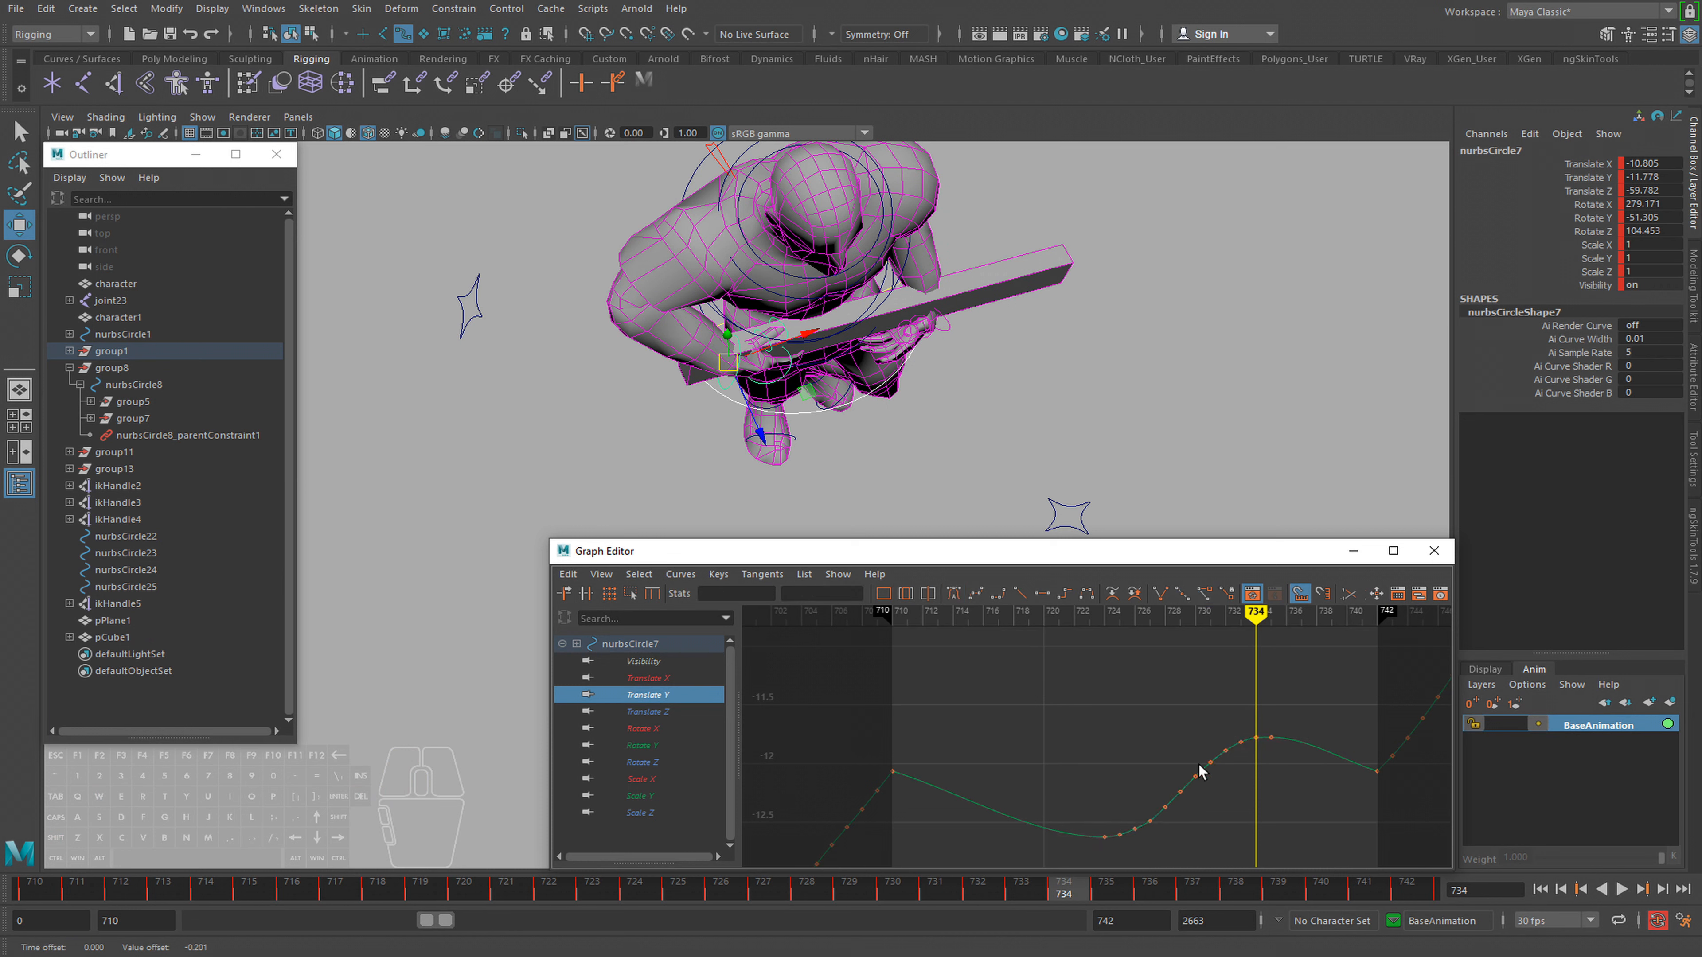
pyautogui.moveTo(1305, 873); pyautogui.dragTo(1304, 871)
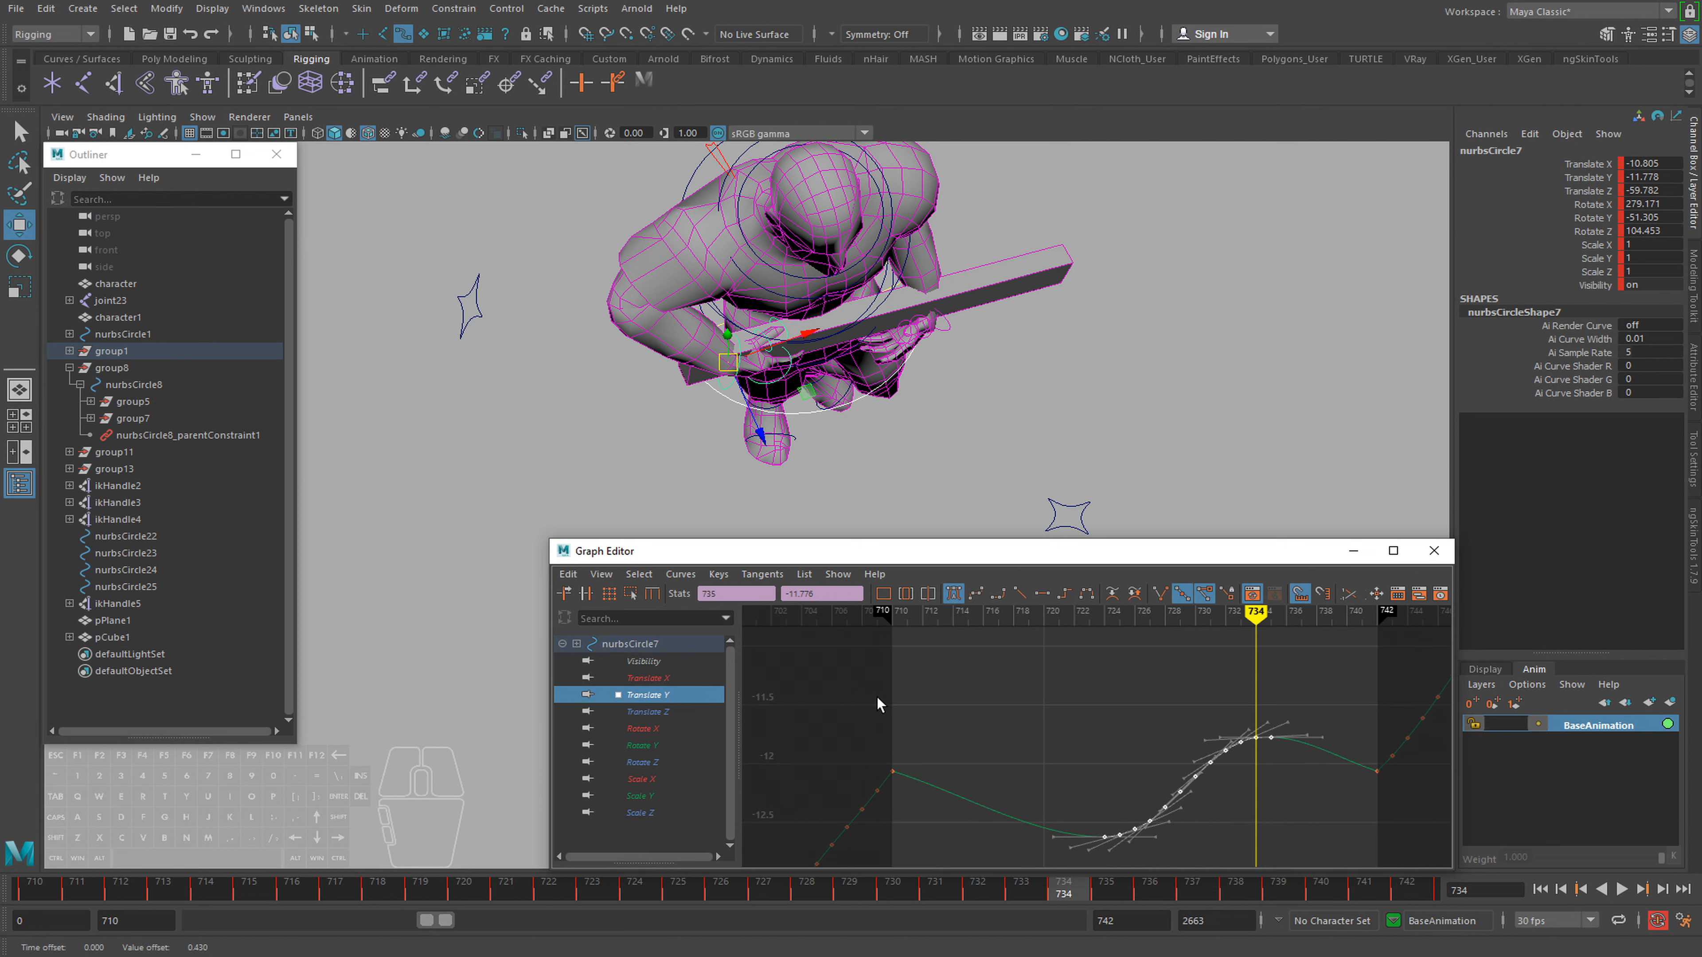
# Isolate and frame the Translate X curve, and review the motion by playing and scrubbing the animation
pyautogui.click(646, 679)
pyautogui.moveTo(869, 712); pyautogui.dragTo(1366, 851)
pyautogui.press('f')
pyautogui.click(990, 803)
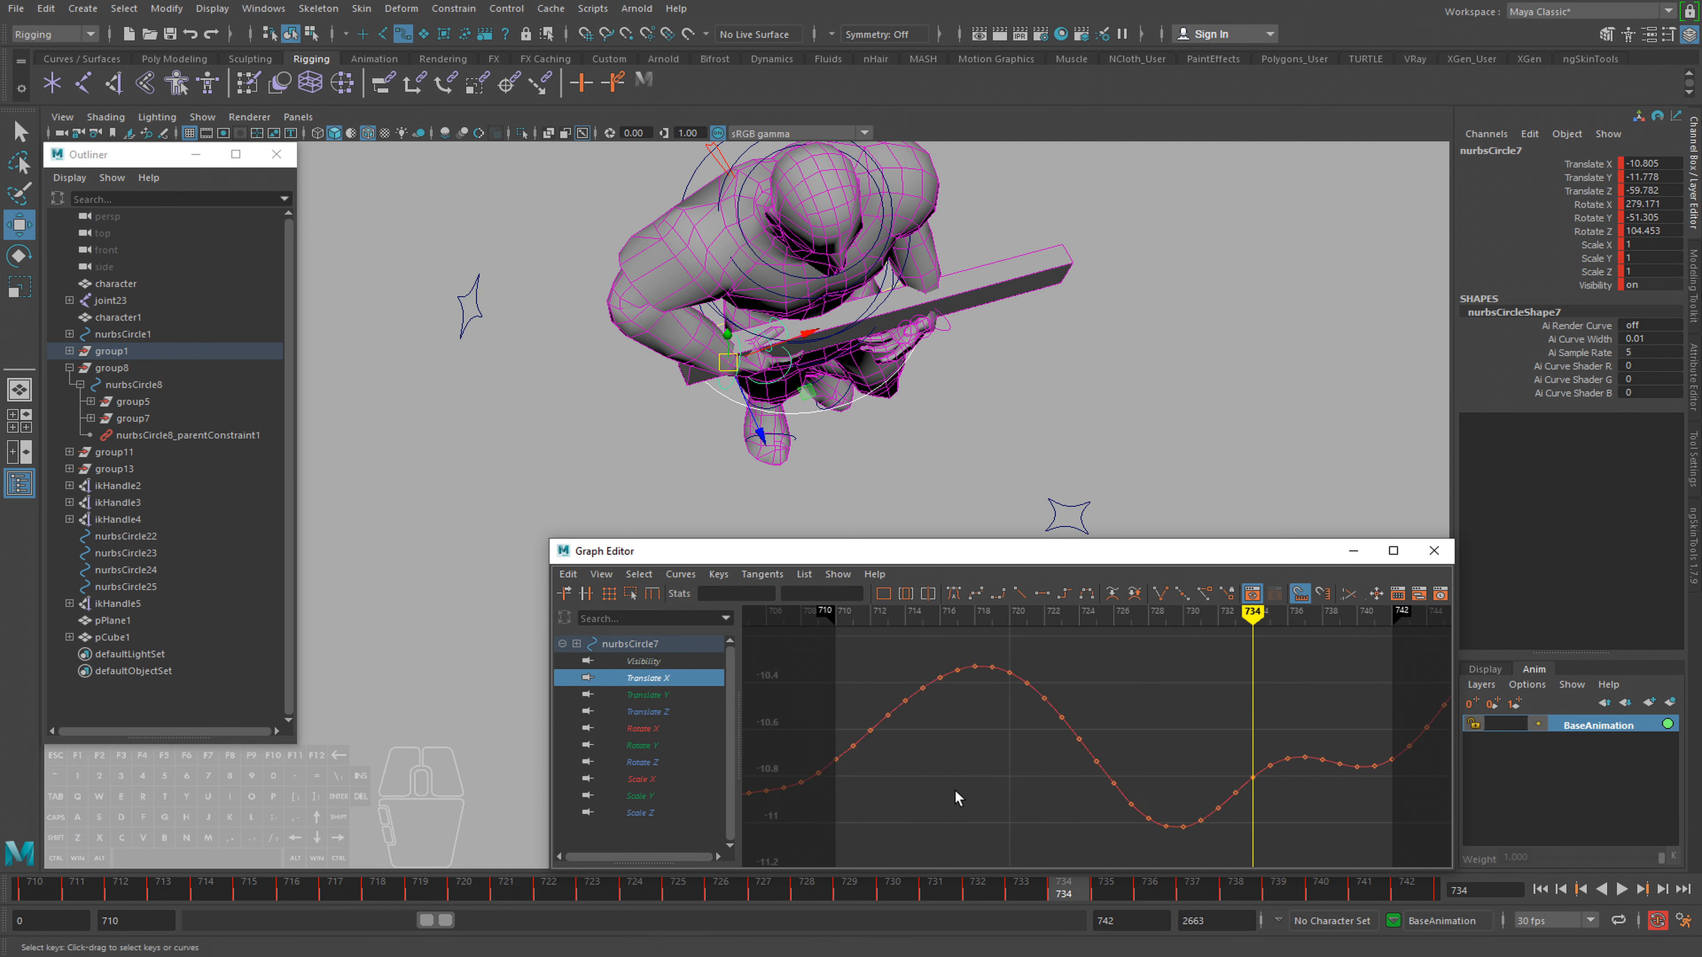
pyautogui.hotkey('alt', 'v')
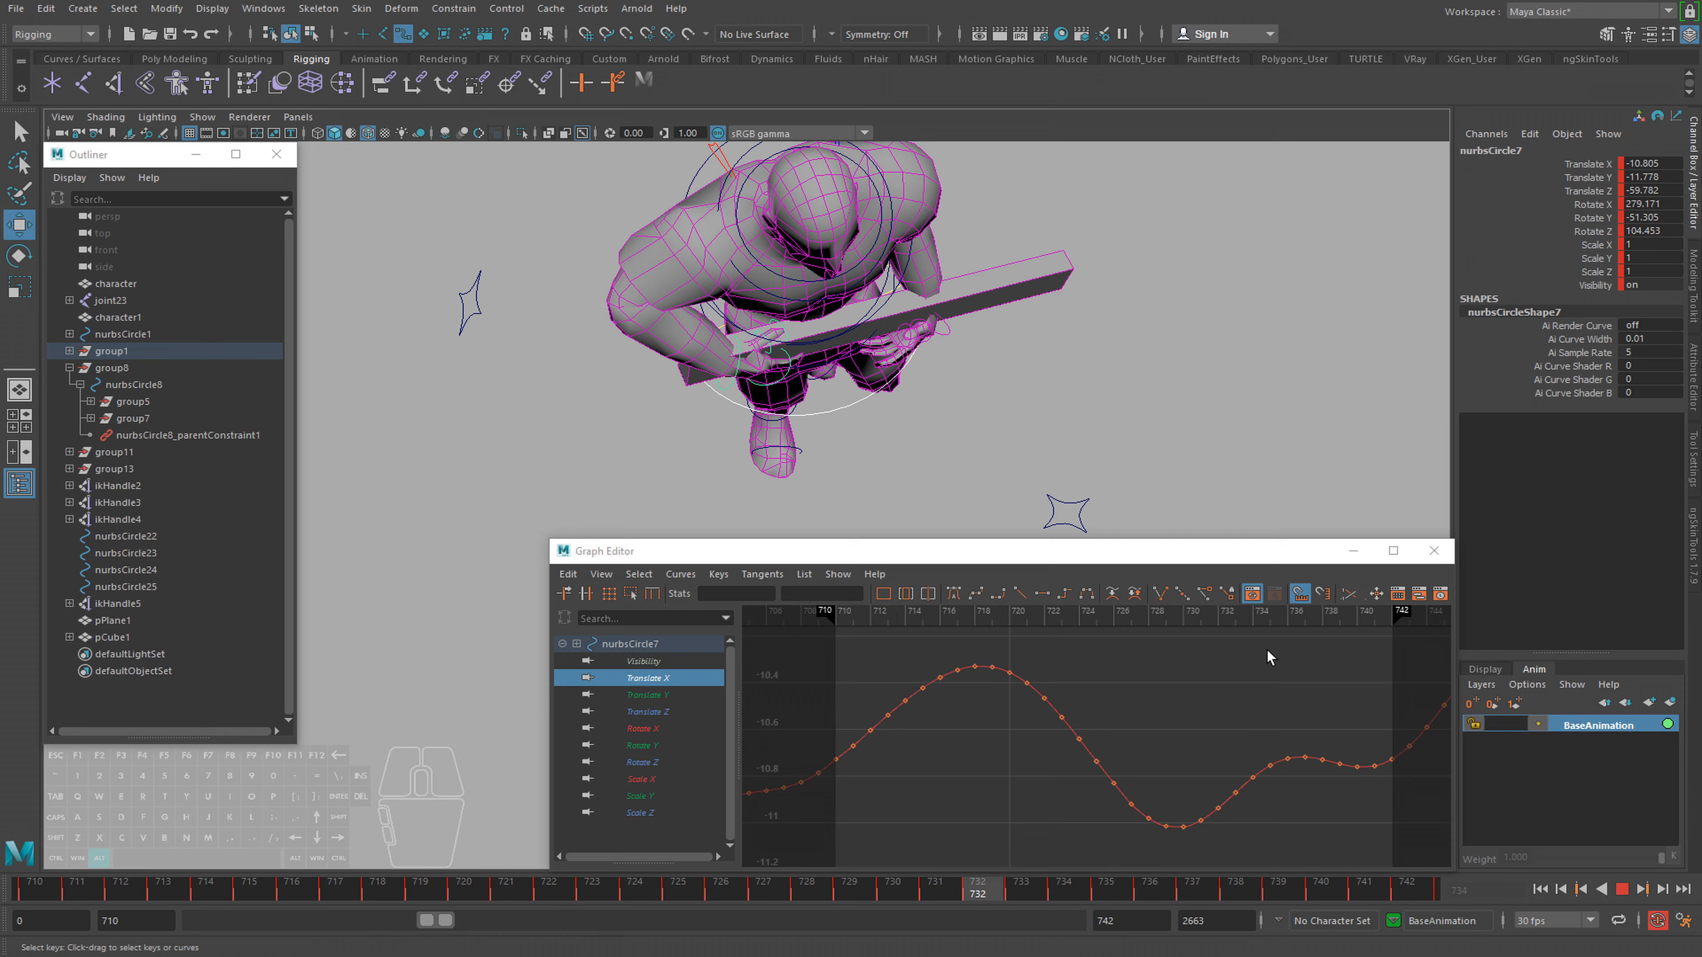
pyautogui.hotkey('alt', 'v')
pyautogui.moveTo(338, 893); pyautogui.dragTo(599, 888)
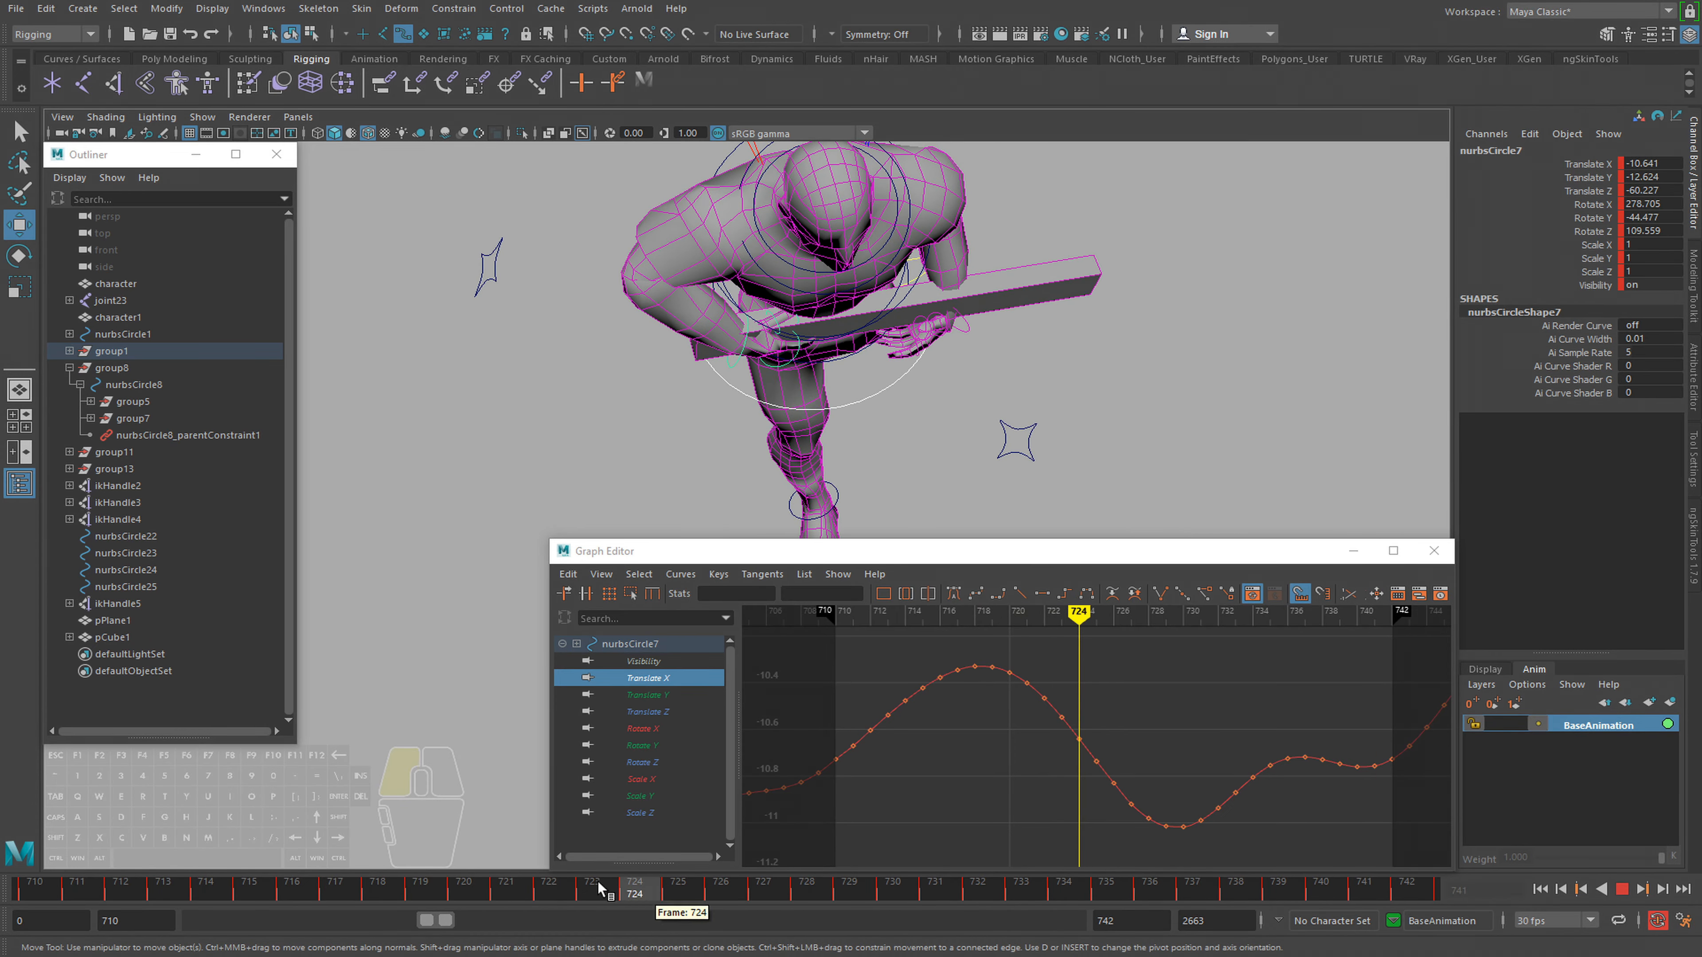
# Create an animation layer from the selected control and key it at frames 718, 725 and 732
pyautogui.click(1669, 702)
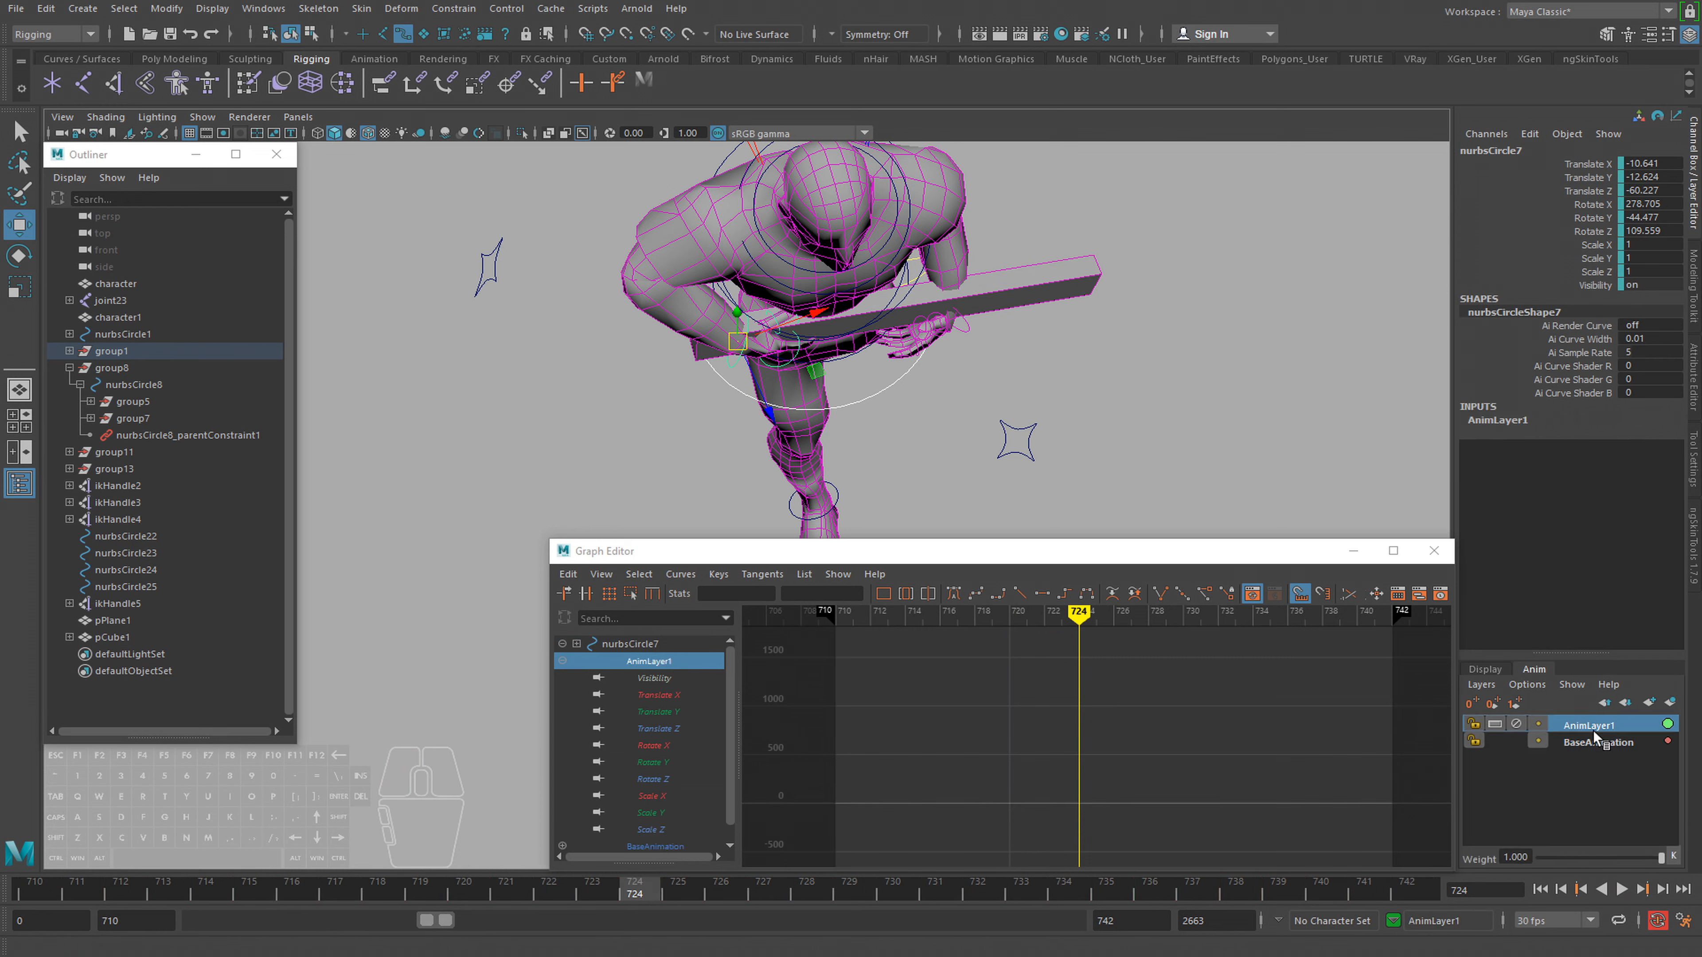
pyautogui.moveTo(595, 895)
pyautogui.mouseDown()
pyautogui.moveTo(201, 898)
pyautogui.moveTo(512, 922)
pyautogui.moveTo(428, 913)
pyautogui.moveTo(493, 931)
pyautogui.moveTo(391, 924)
pyautogui.moveTo(413, 923)
pyautogui.moveTo(393, 903)
pyautogui.moveTo(770, 897)
pyautogui.moveTo(693, 891)
pyautogui.moveTo(1028, 908)
pyautogui.moveTo(974, 907)
pyautogui.mouseUp()
pyautogui.press('w')
pyautogui.press('s')
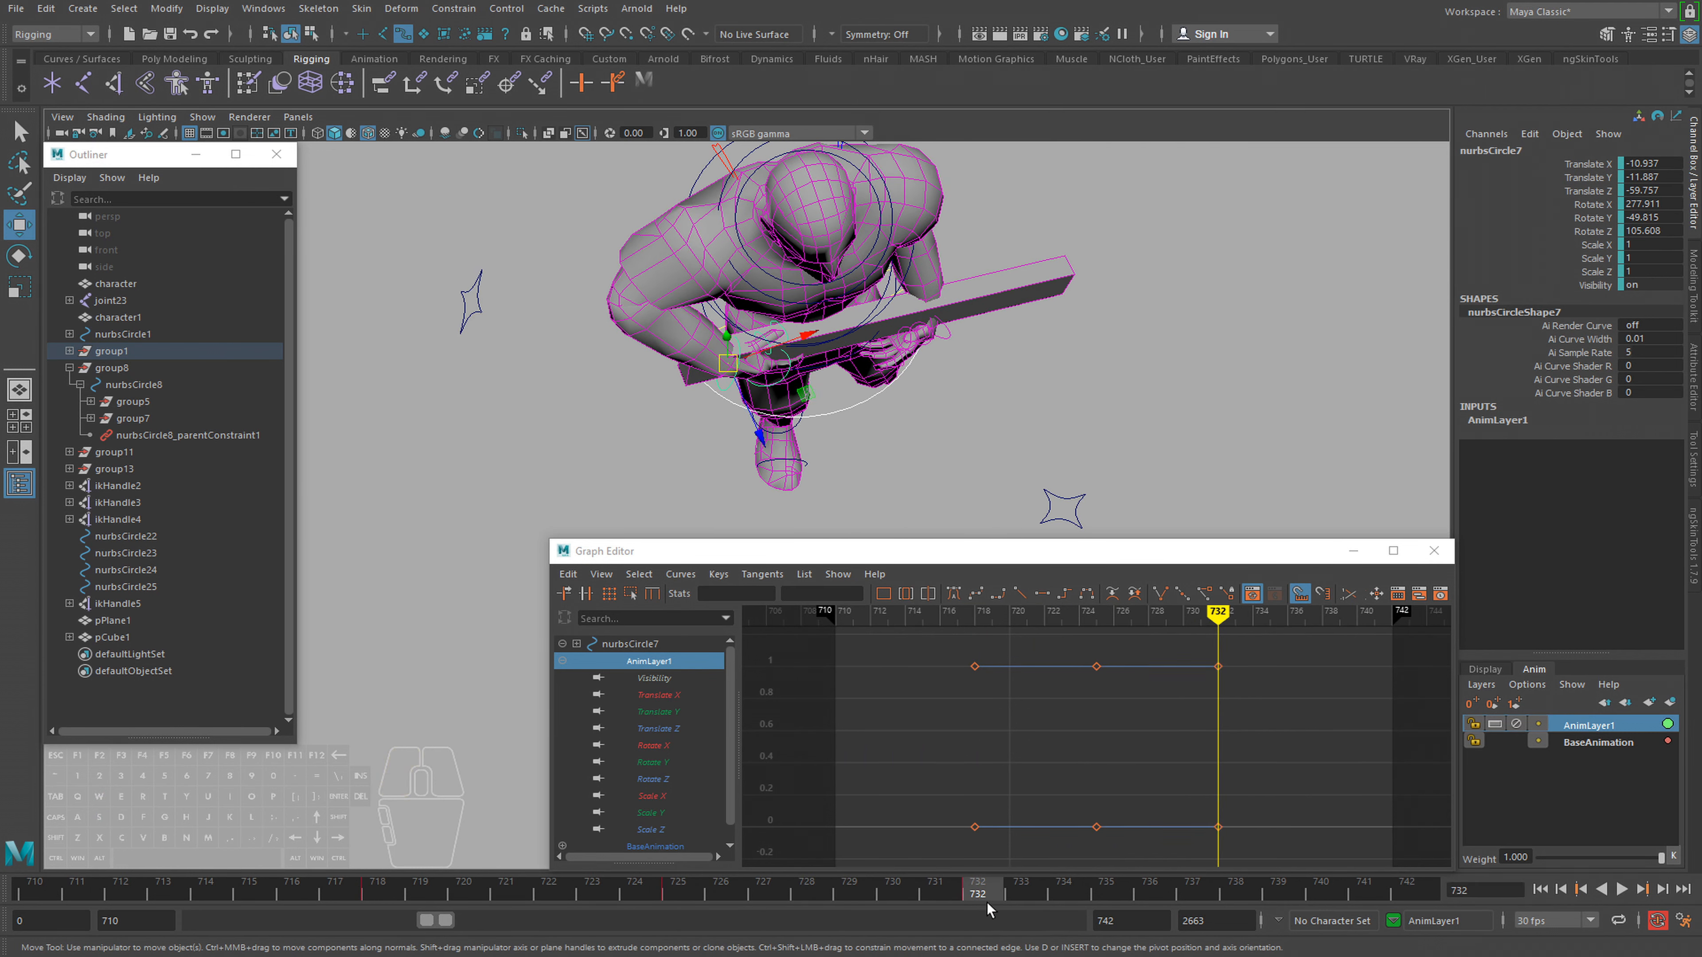
# At frame 725, move the hand control about 0.5 units along its Z axis on the animation layer
pyautogui.click(670, 897)
pyautogui.moveTo(759, 404); pyautogui.dragTo(766, 417)
pyautogui.press('f')
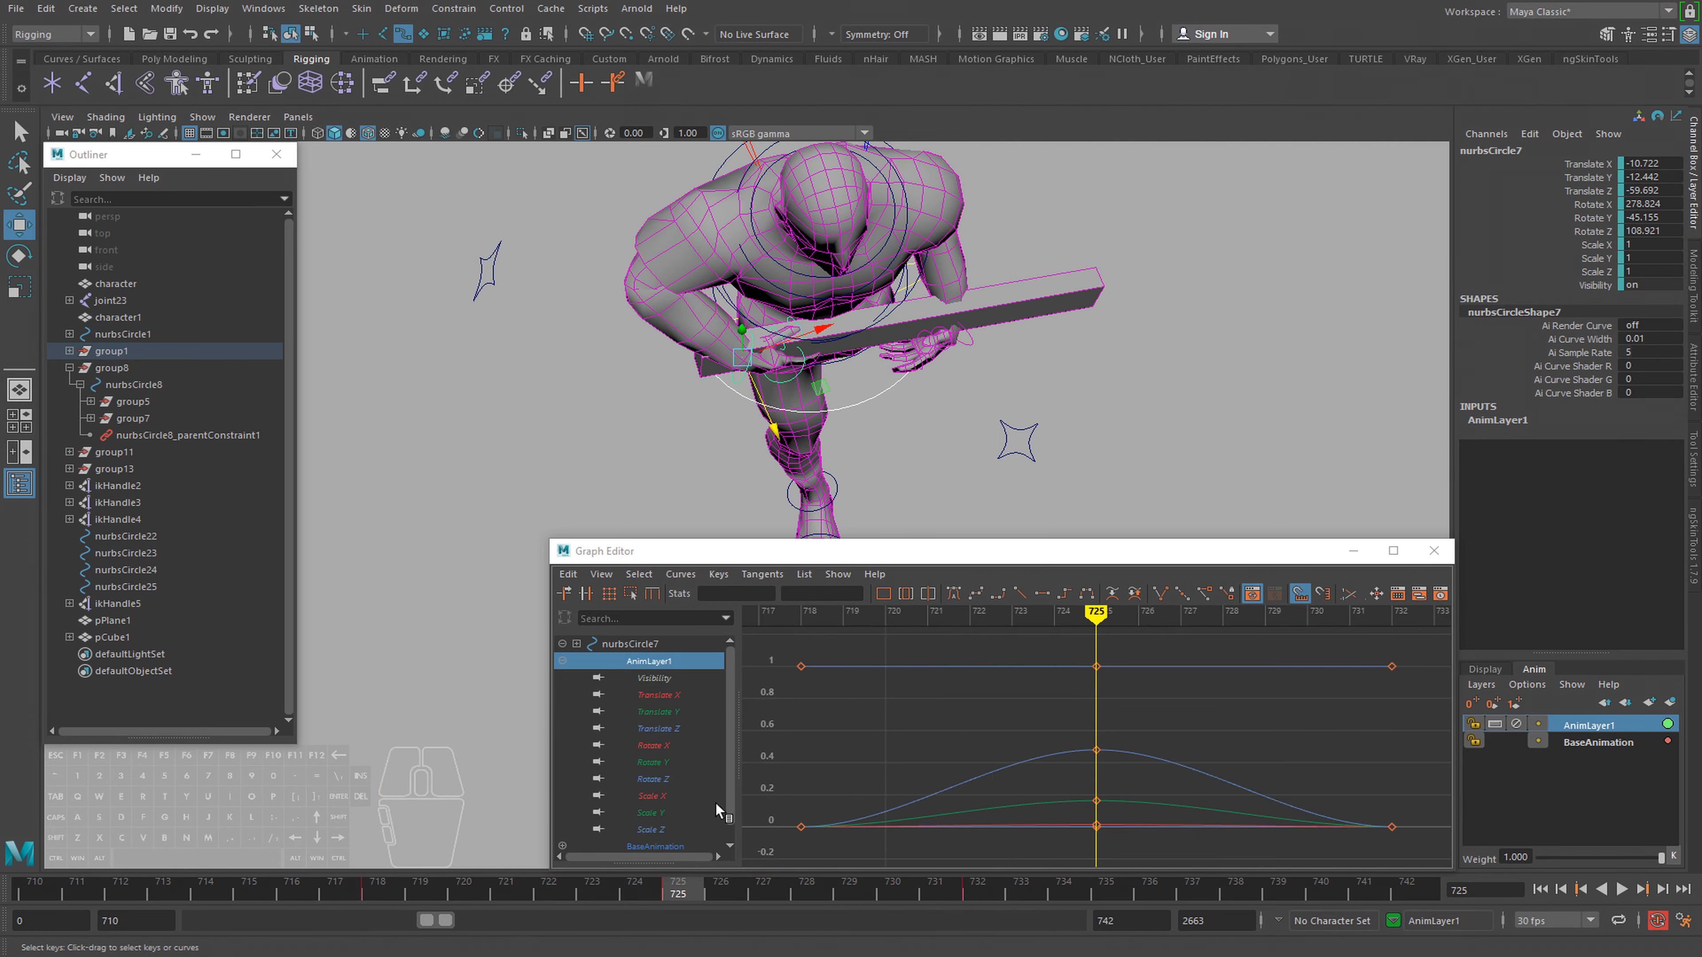
# Play back the adjusted motion and key the hand control at frame 742
pyautogui.hotkey('alt', 'v')
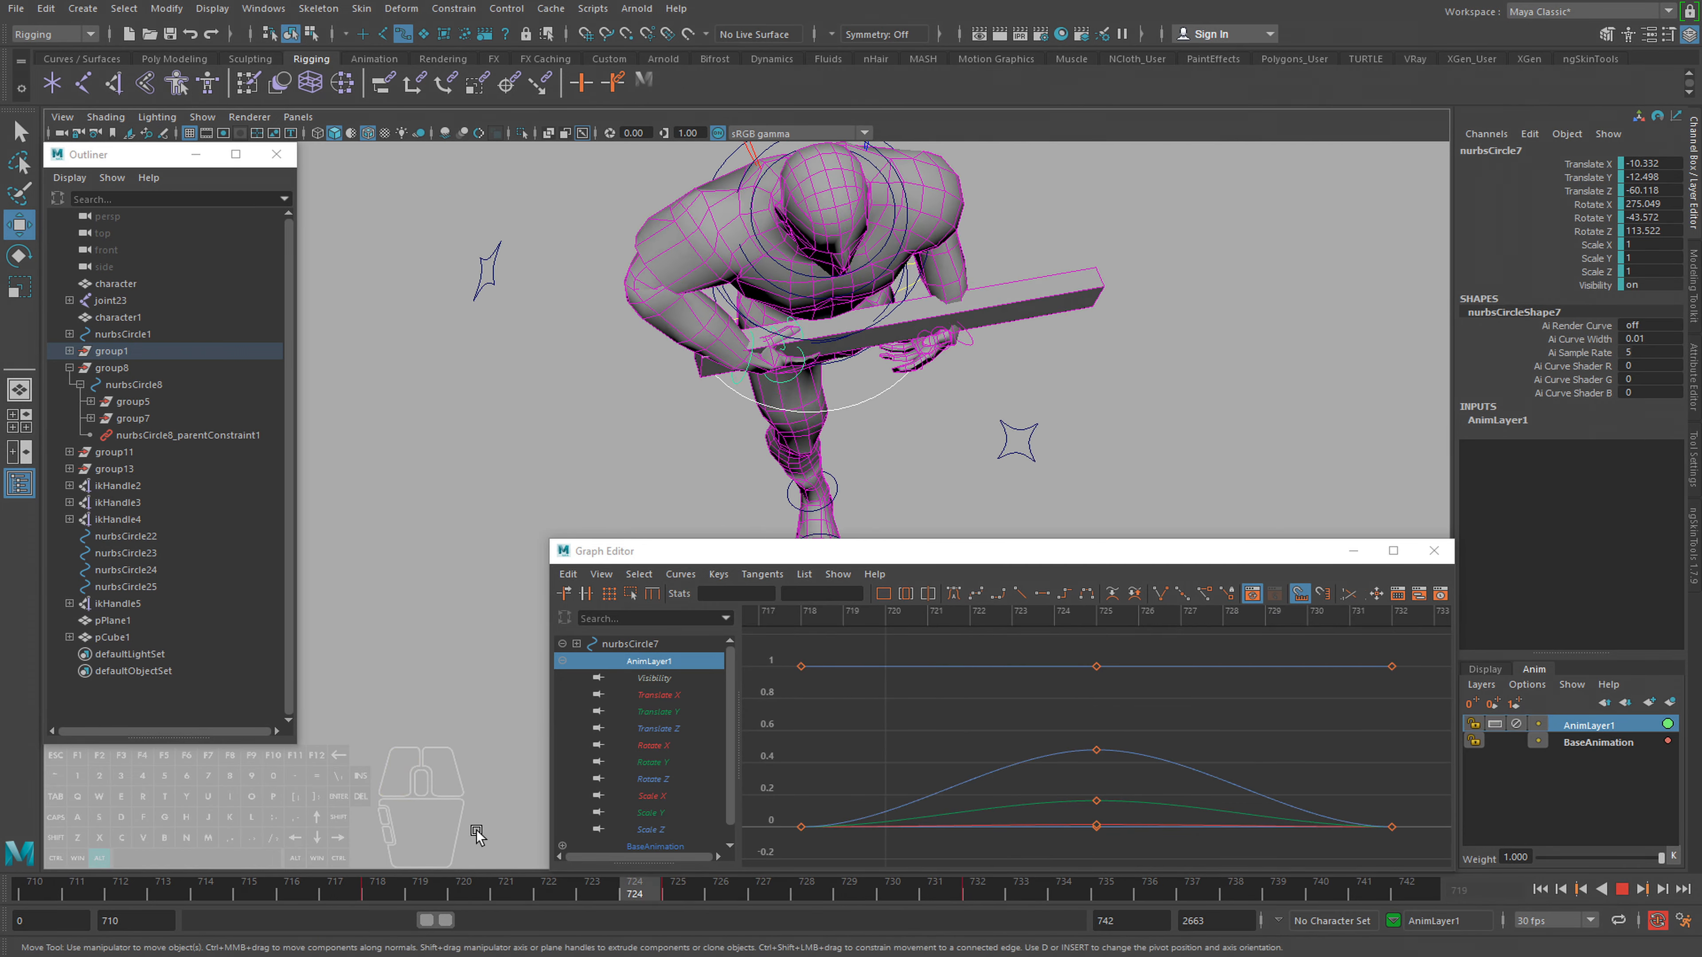
pyautogui.moveTo(462, 895); pyautogui.dragTo(1551, 891)
pyautogui.press('s')
# At frame 738, adjust the hand control's position along its Z and X axes, checking the result in playback
pyautogui.moveTo(1424, 893); pyautogui.dragTo(1240, 896)
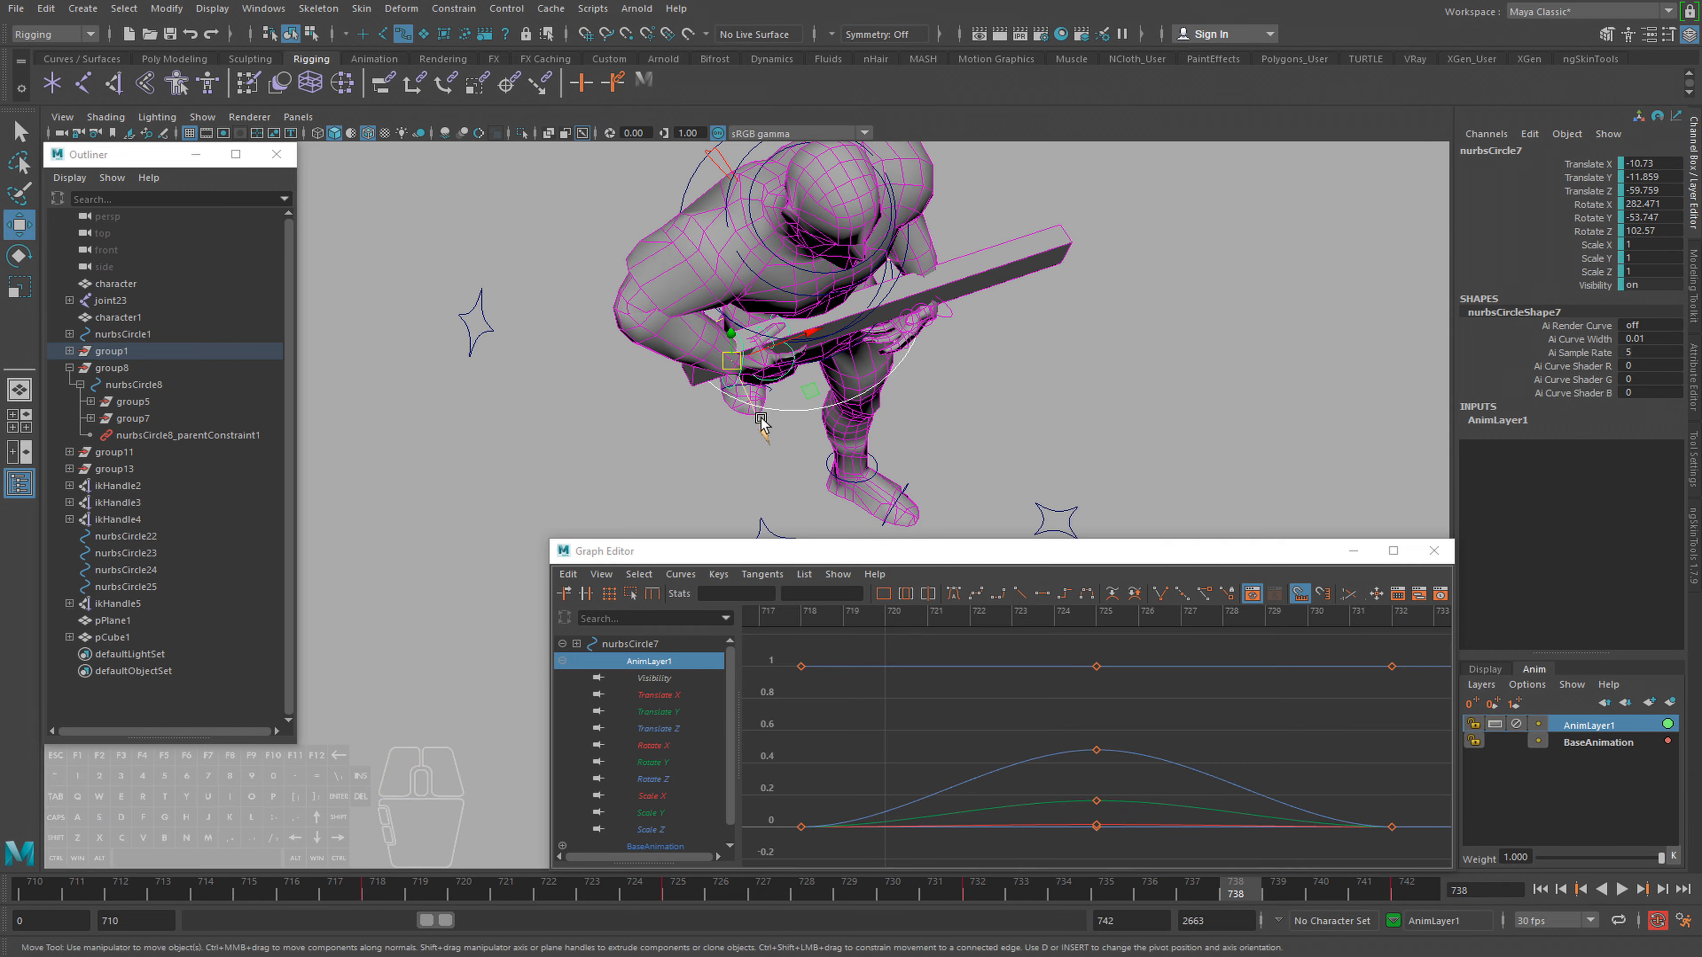
pyautogui.hotkey('alt', 'v')
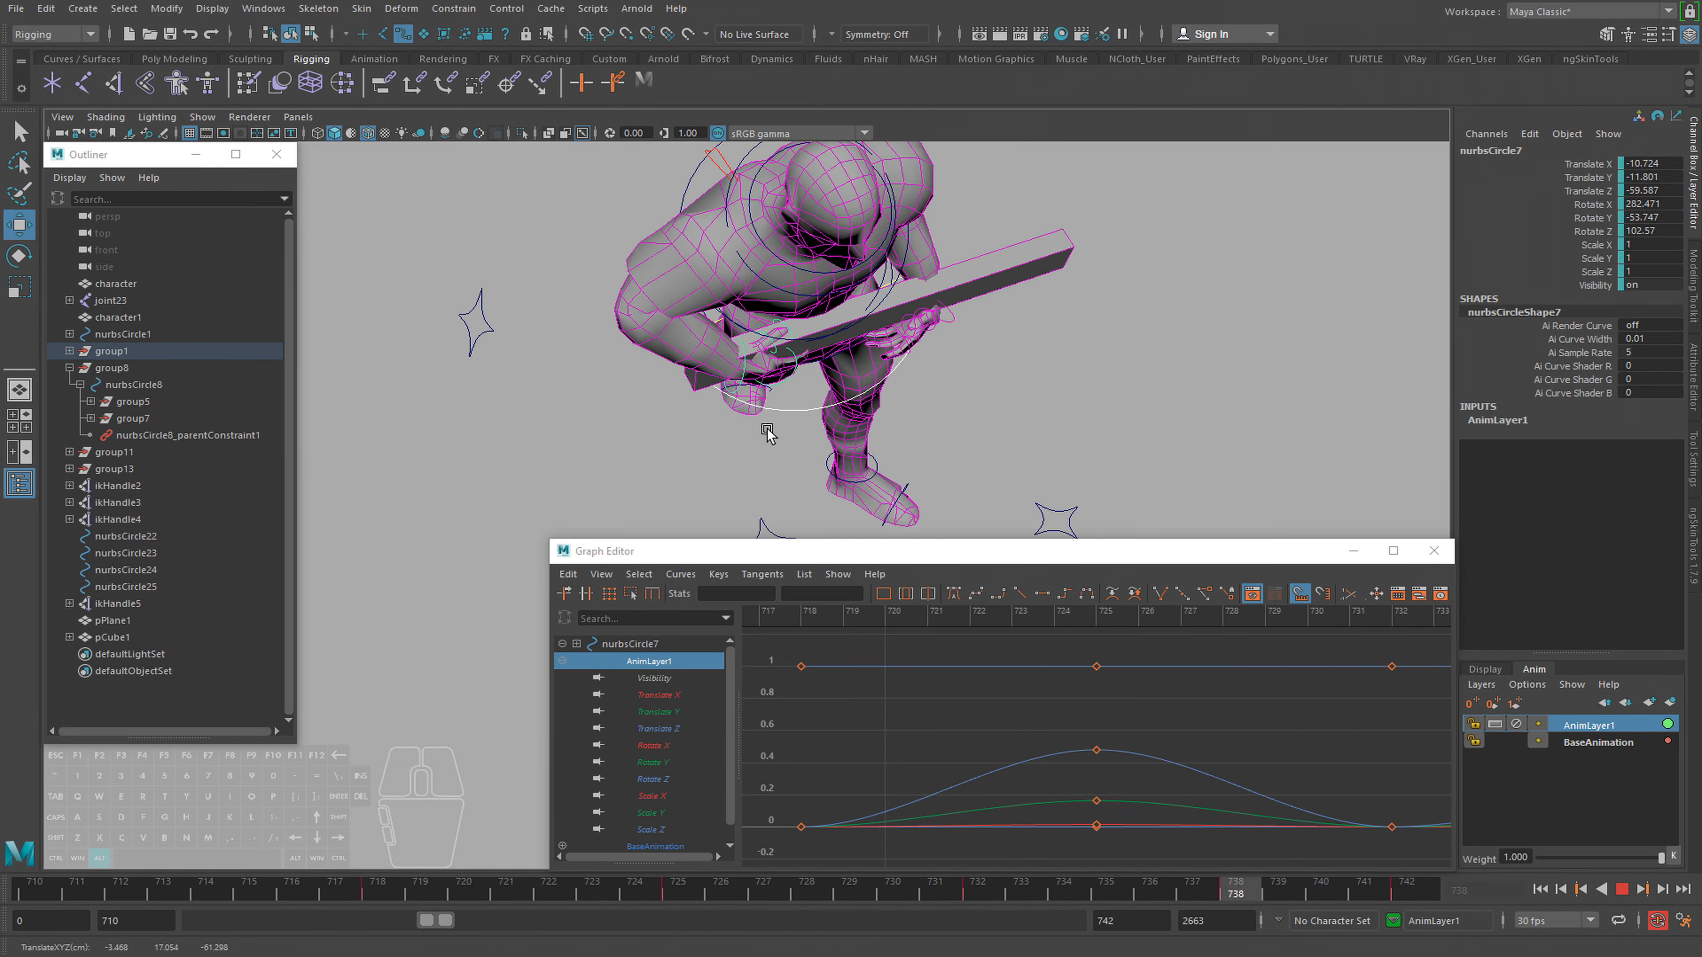
pyautogui.hotkey('alt', 'v')
pyautogui.moveTo(1002, 891); pyautogui.dragTo(1234, 898)
pyautogui.click(798, 347)
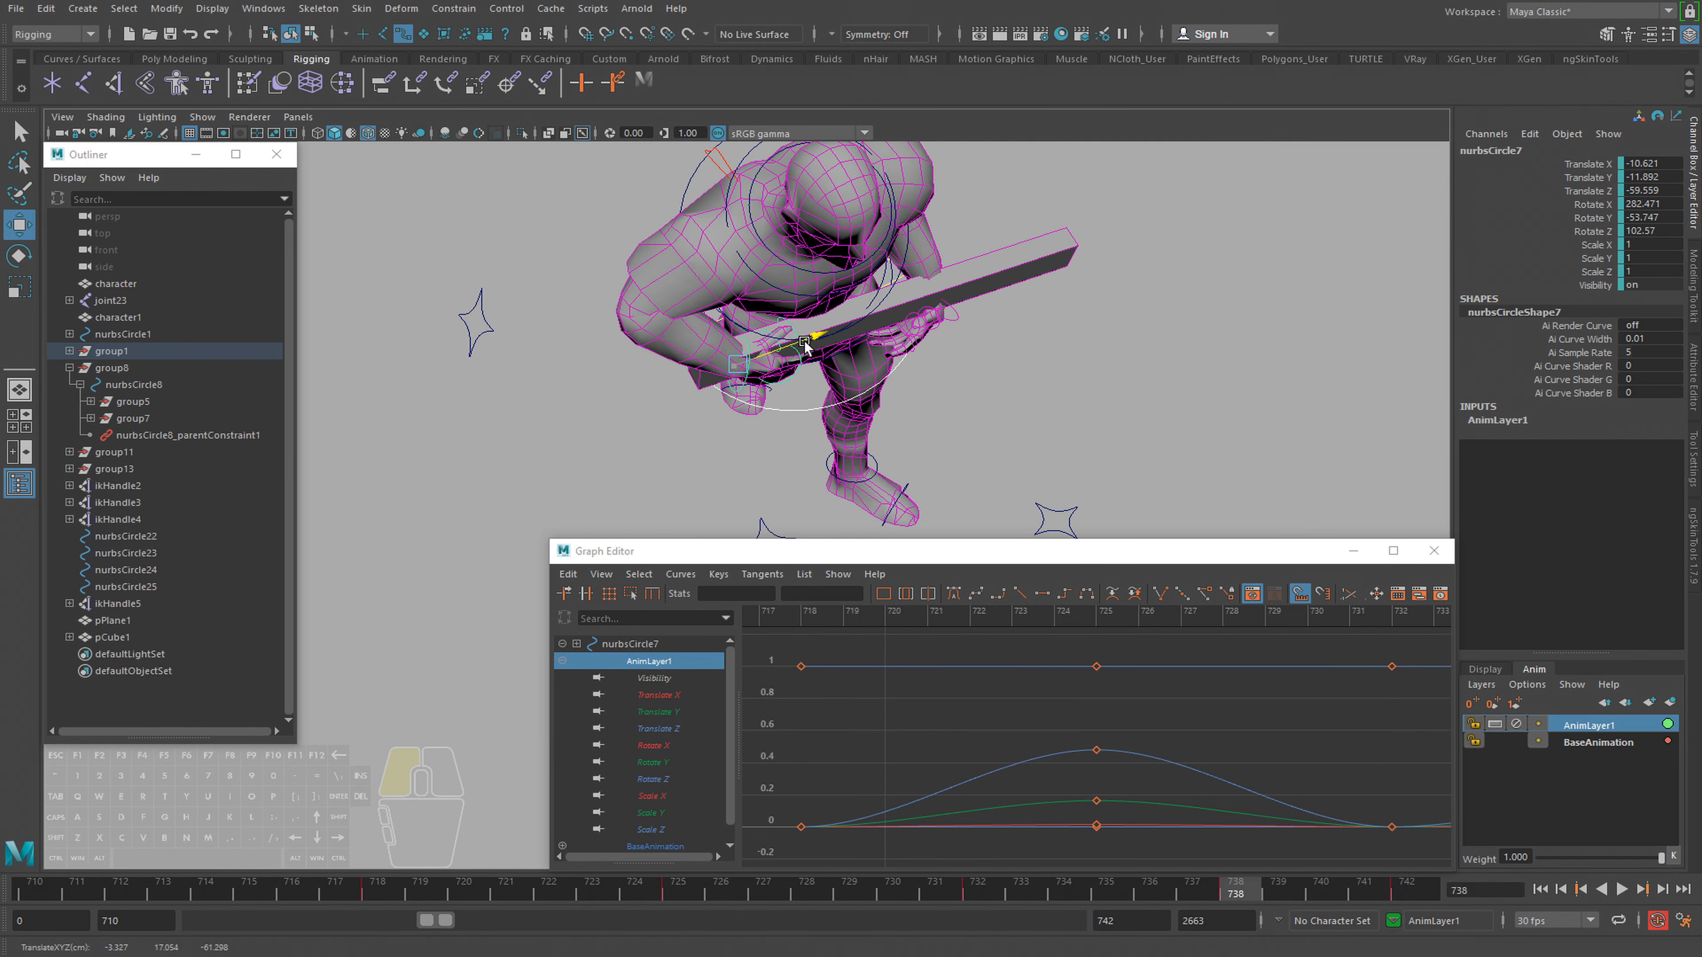
pyautogui.hotkey('ctrl', 'z')
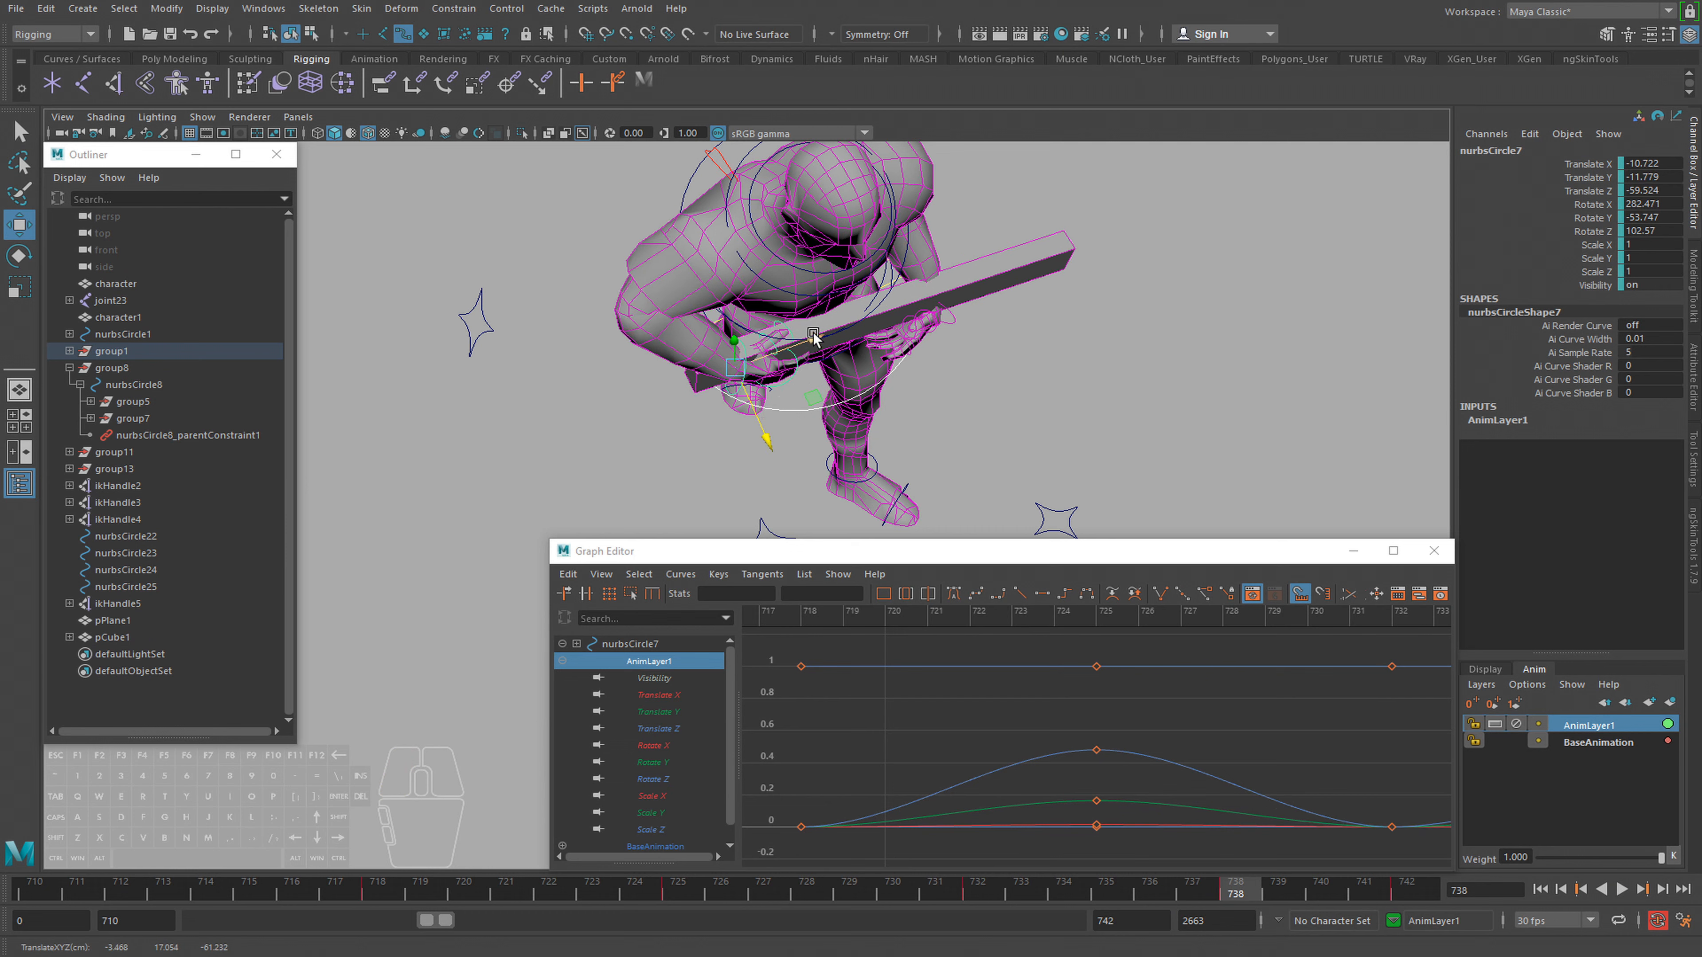
pyautogui.hotkey('alt', 'v')
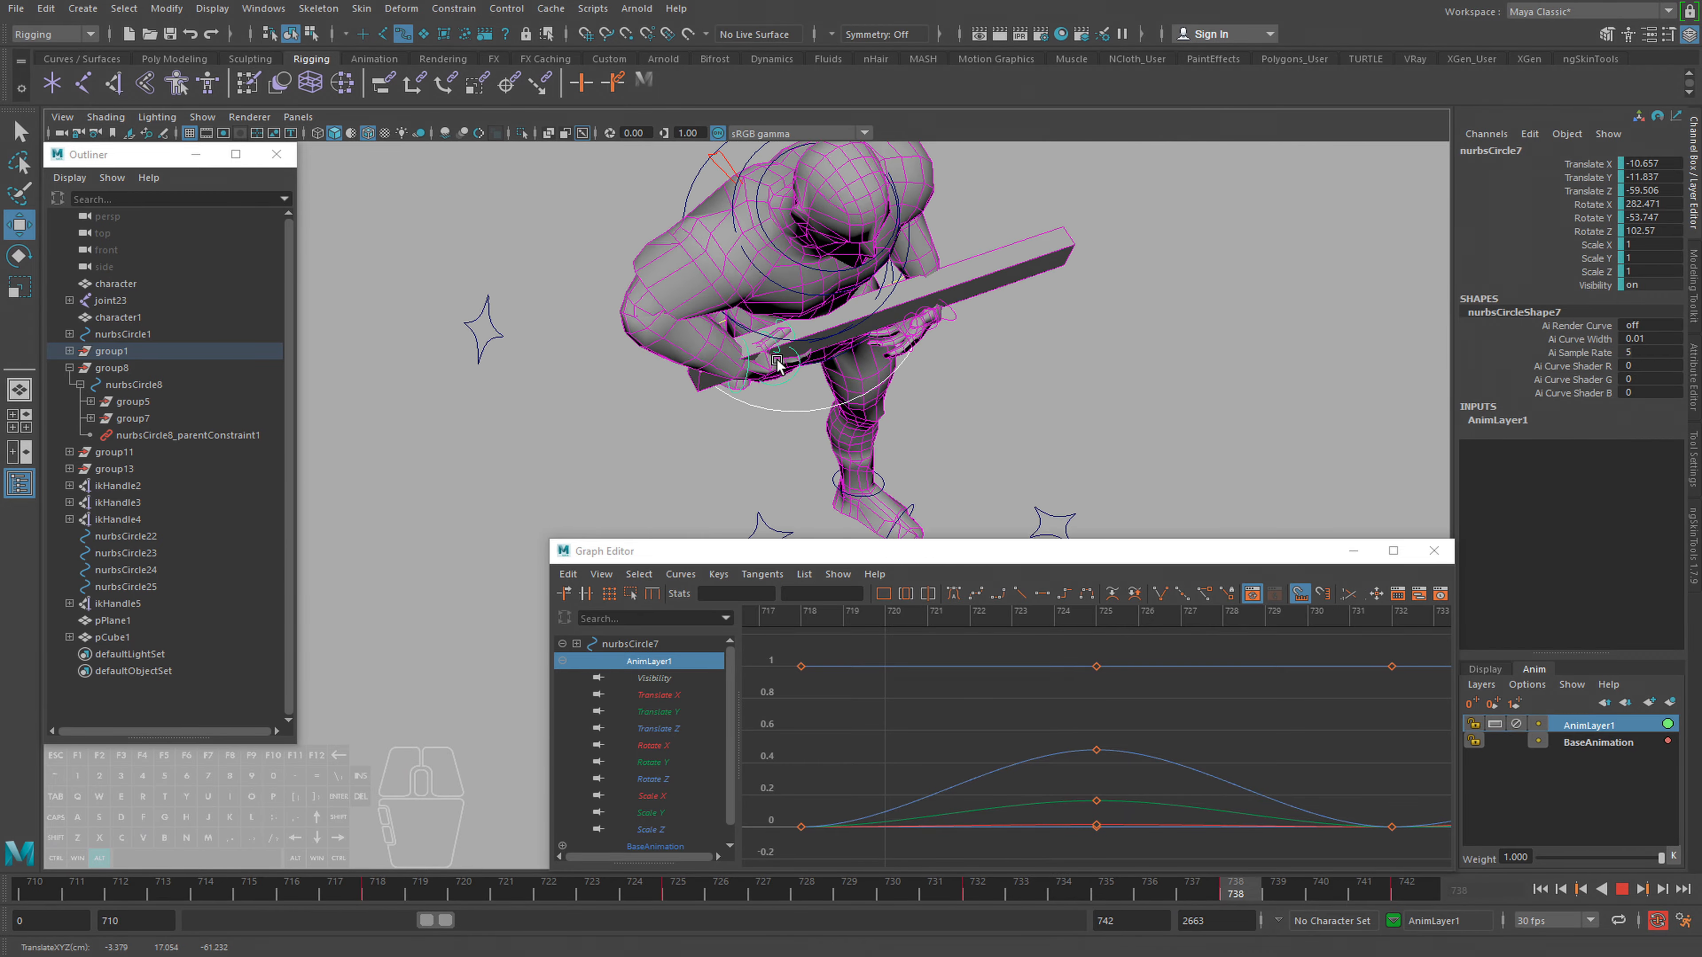
# At frame 732, move the hand control about 0.1 units along its X and Z axes and play the animation
pyautogui.click(564, 892)
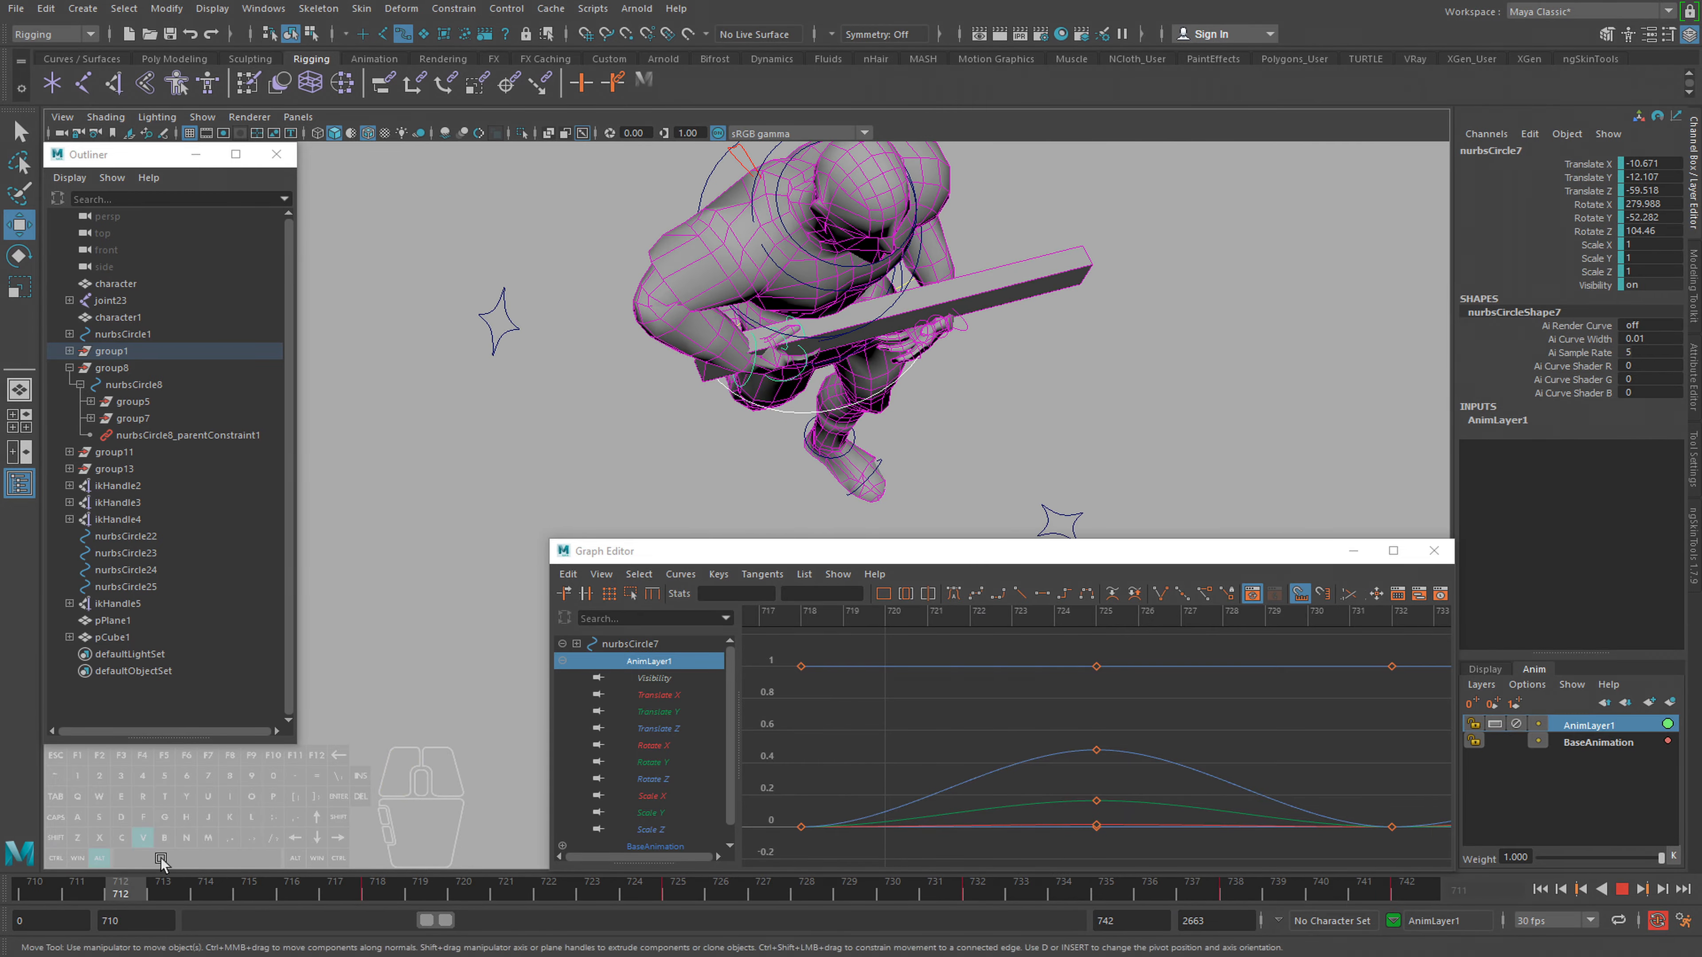
pyautogui.hotkey('alt', 'v')
pyautogui.moveTo(331, 883)
pyautogui.mouseDown()
pyautogui.moveTo(121, 892)
pyautogui.moveTo(978, 930)
pyautogui.mouseUp()
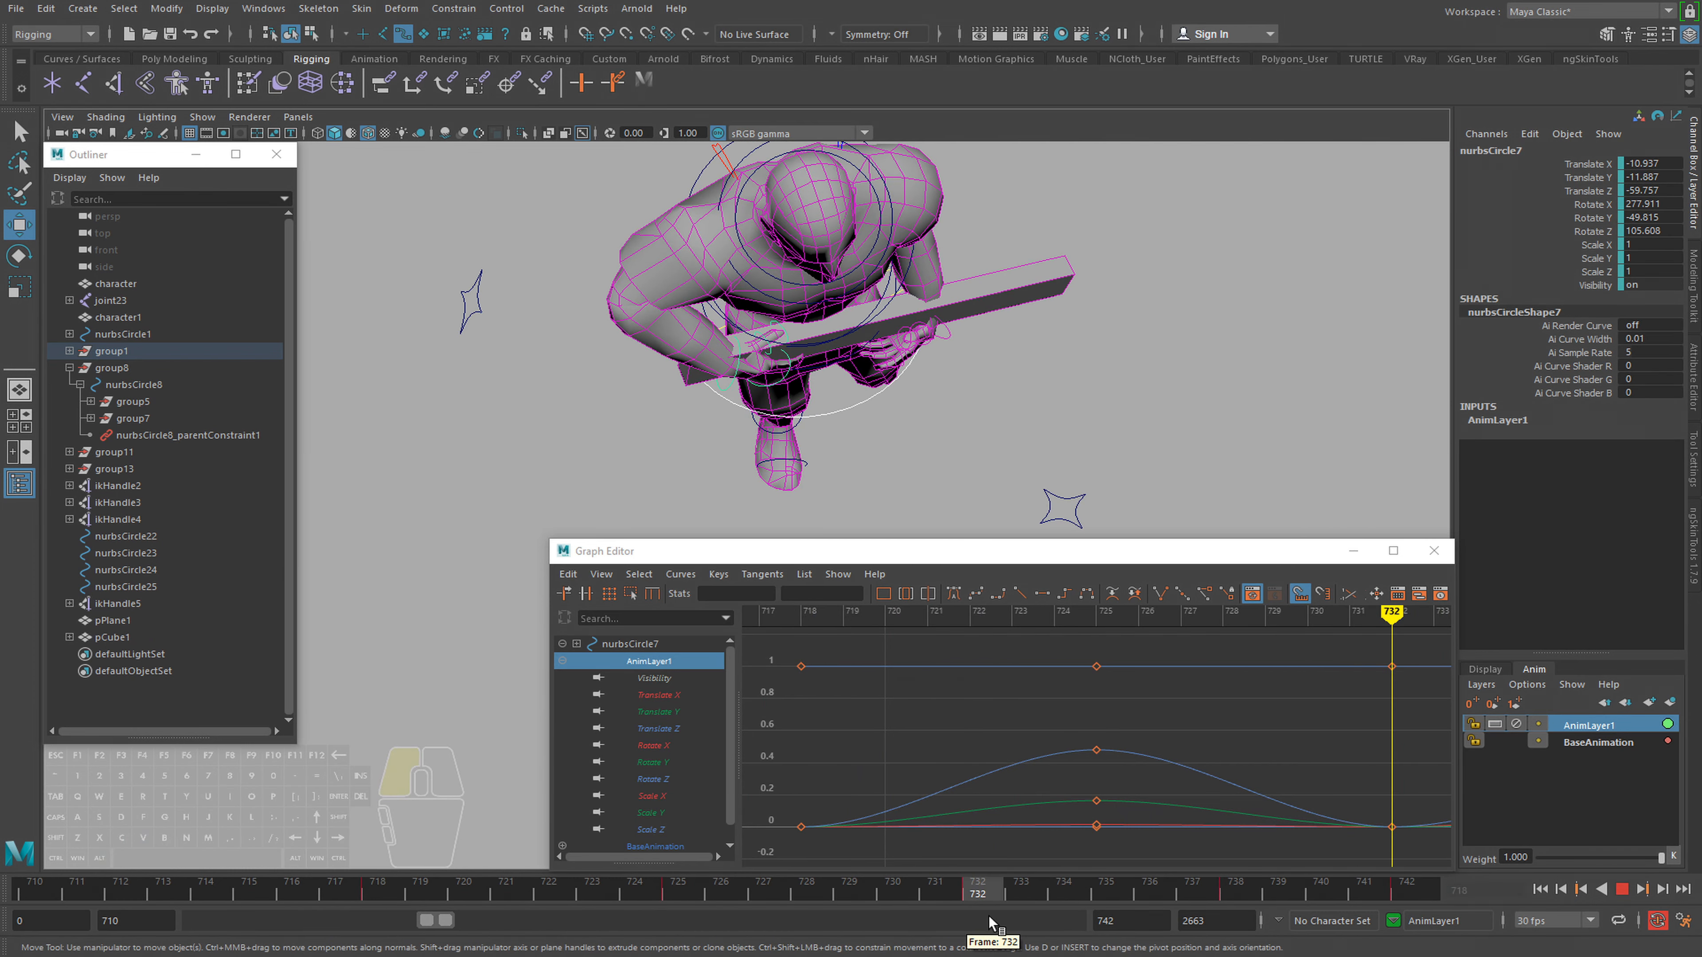
pyautogui.moveTo(804, 348); pyautogui.dragTo(796, 398)
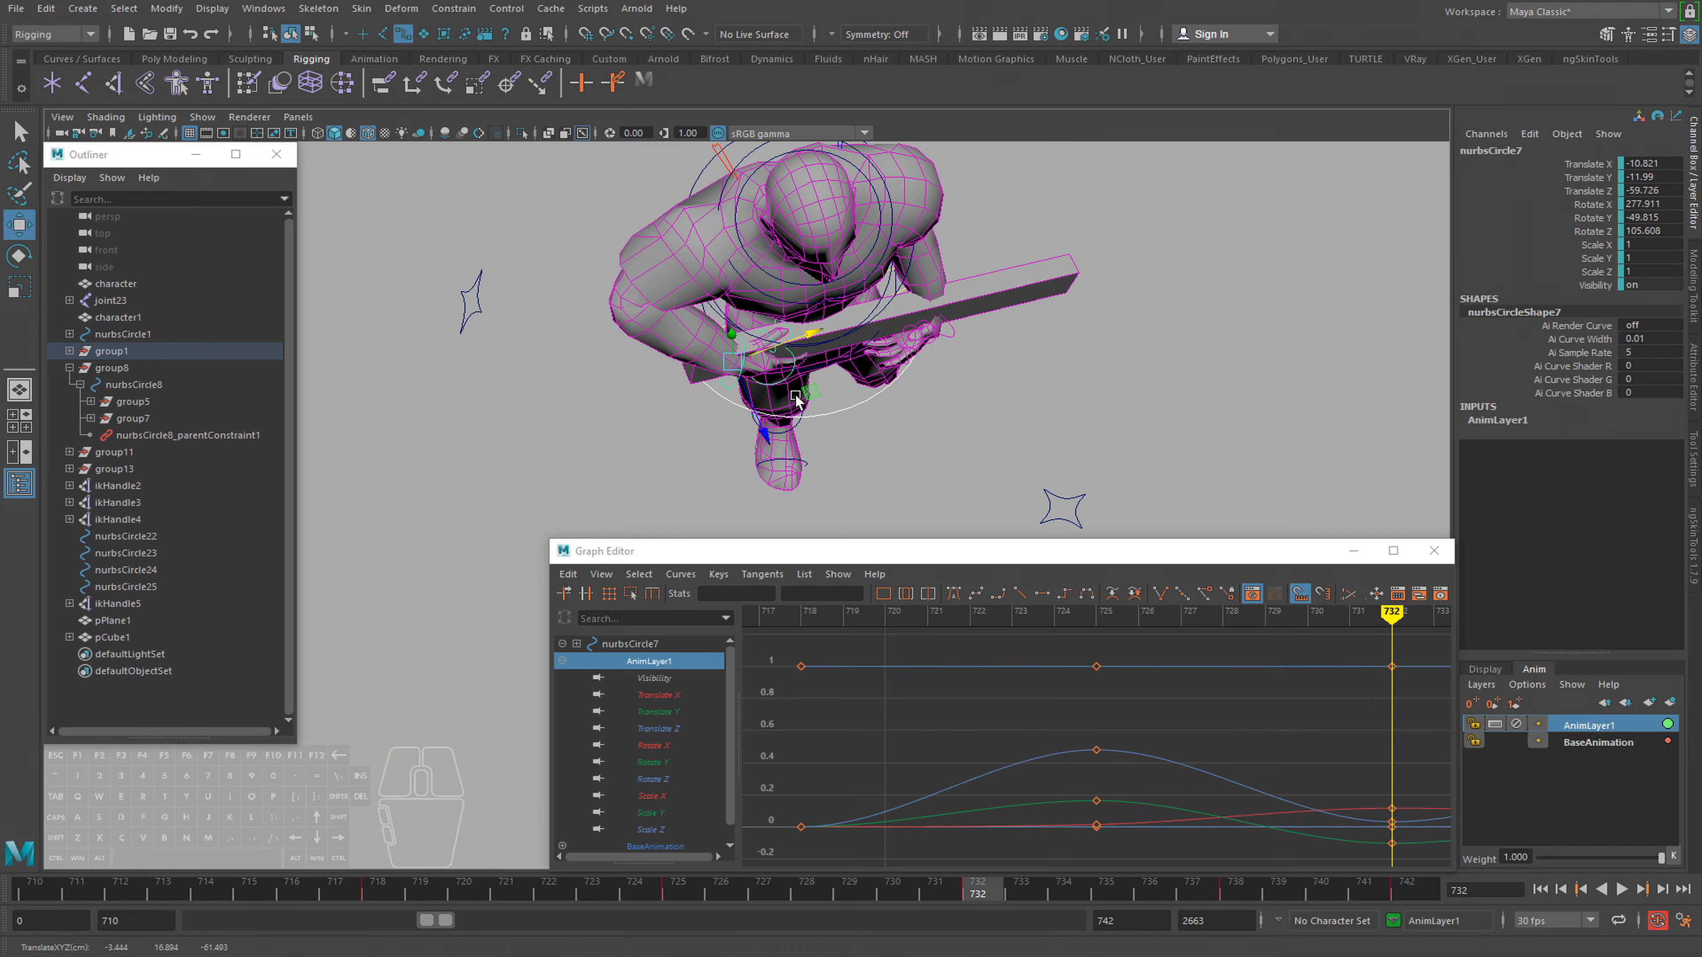
pyautogui.hotkey('alt', 'v')
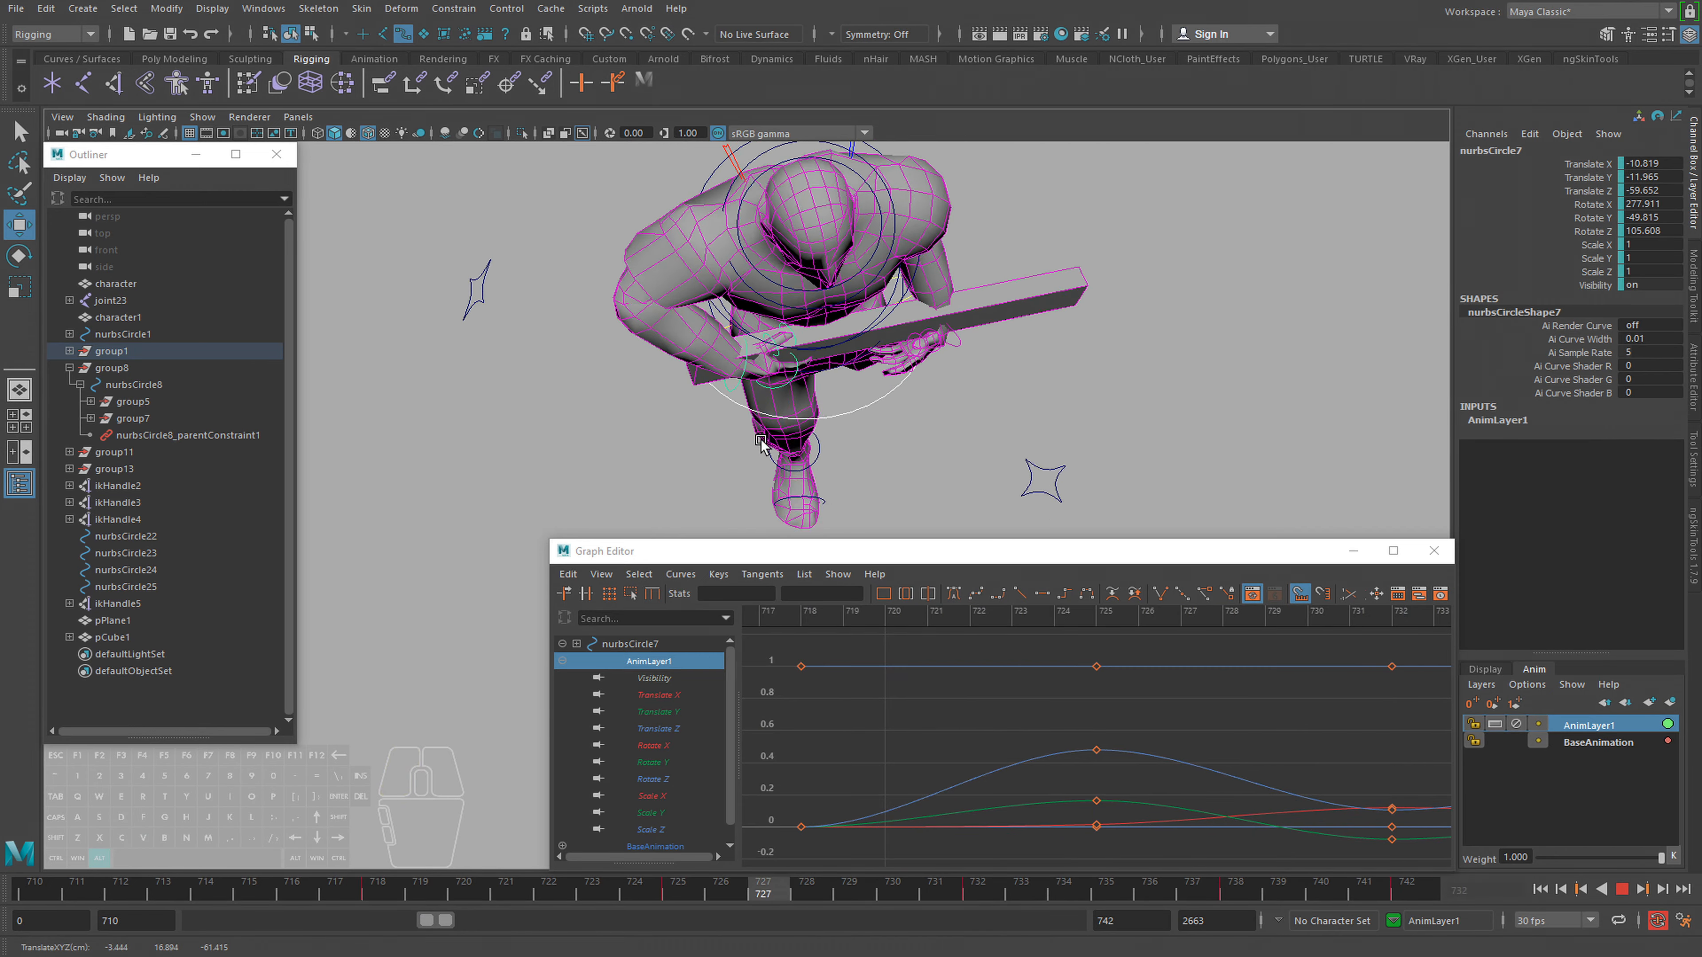
# Nudge the hand control along its Z axis at frames 741 and 738, and check the motion in playback
pyautogui.moveTo(689, 893)
pyautogui.mouseDown()
pyautogui.moveTo(1415, 888)
pyautogui.moveTo(18, 895)
pyautogui.mouseUp()
pyautogui.moveTo(1002, 896); pyautogui.dragTo(1367, 897)
pyautogui.moveTo(770, 437); pyautogui.dragTo(775, 439)
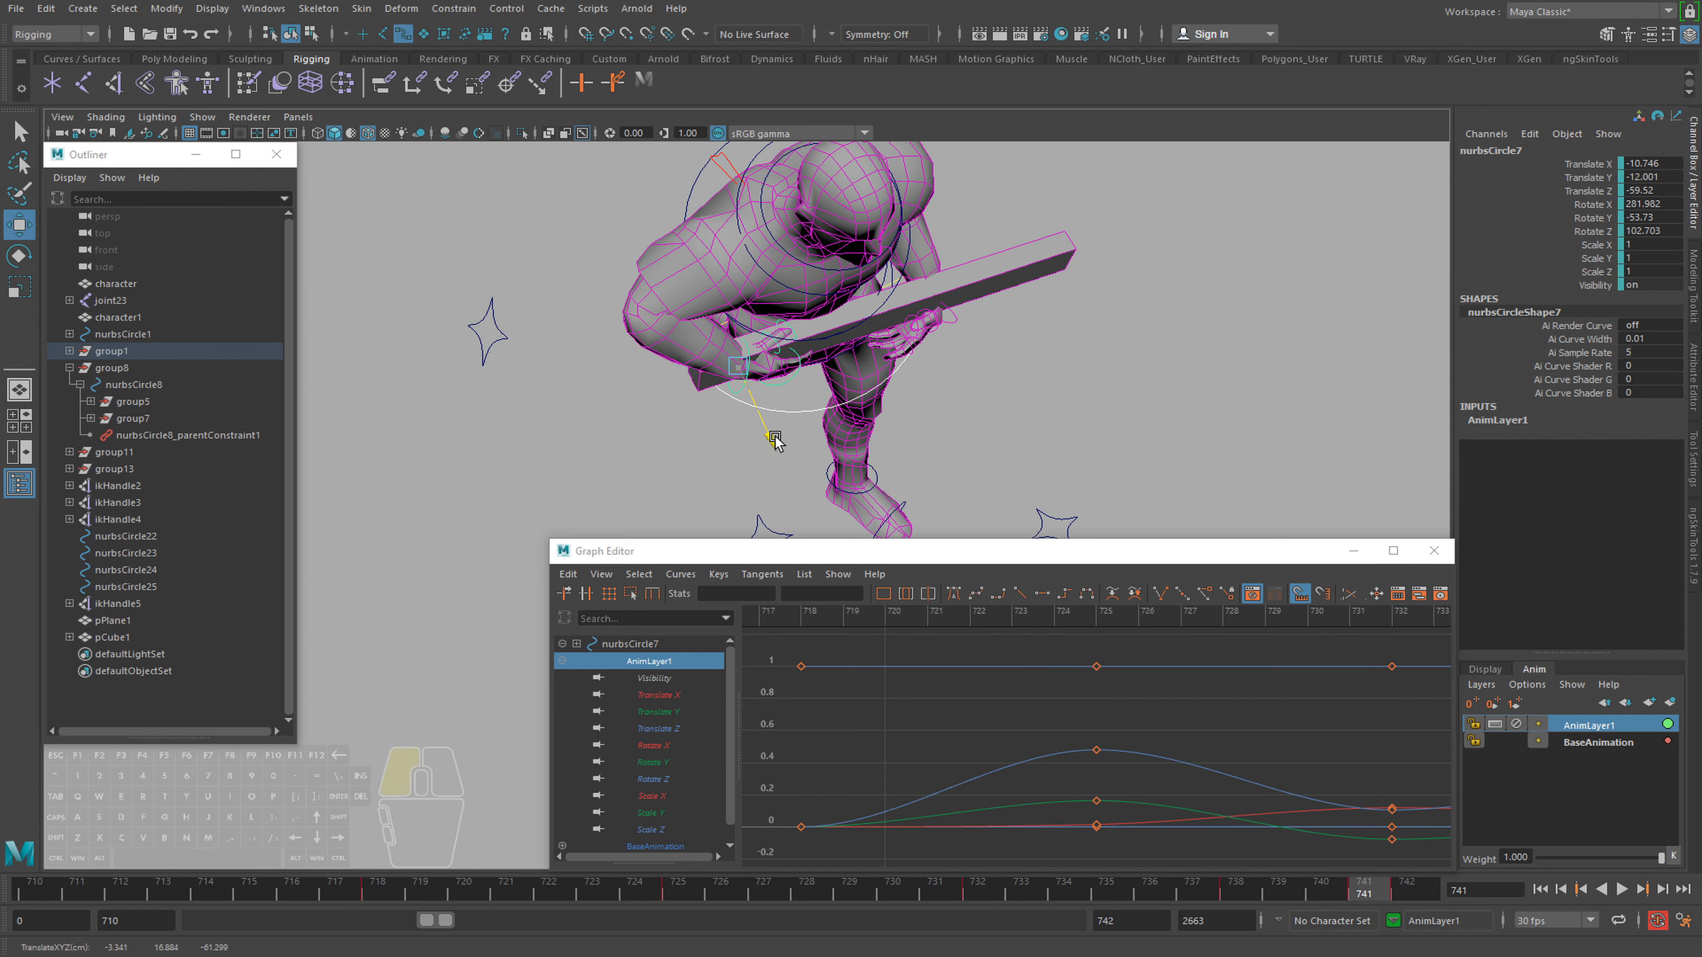
pyautogui.moveTo(1432, 894); pyautogui.dragTo(1251, 891)
pyautogui.moveTo(779, 425); pyautogui.dragTo(771, 434)
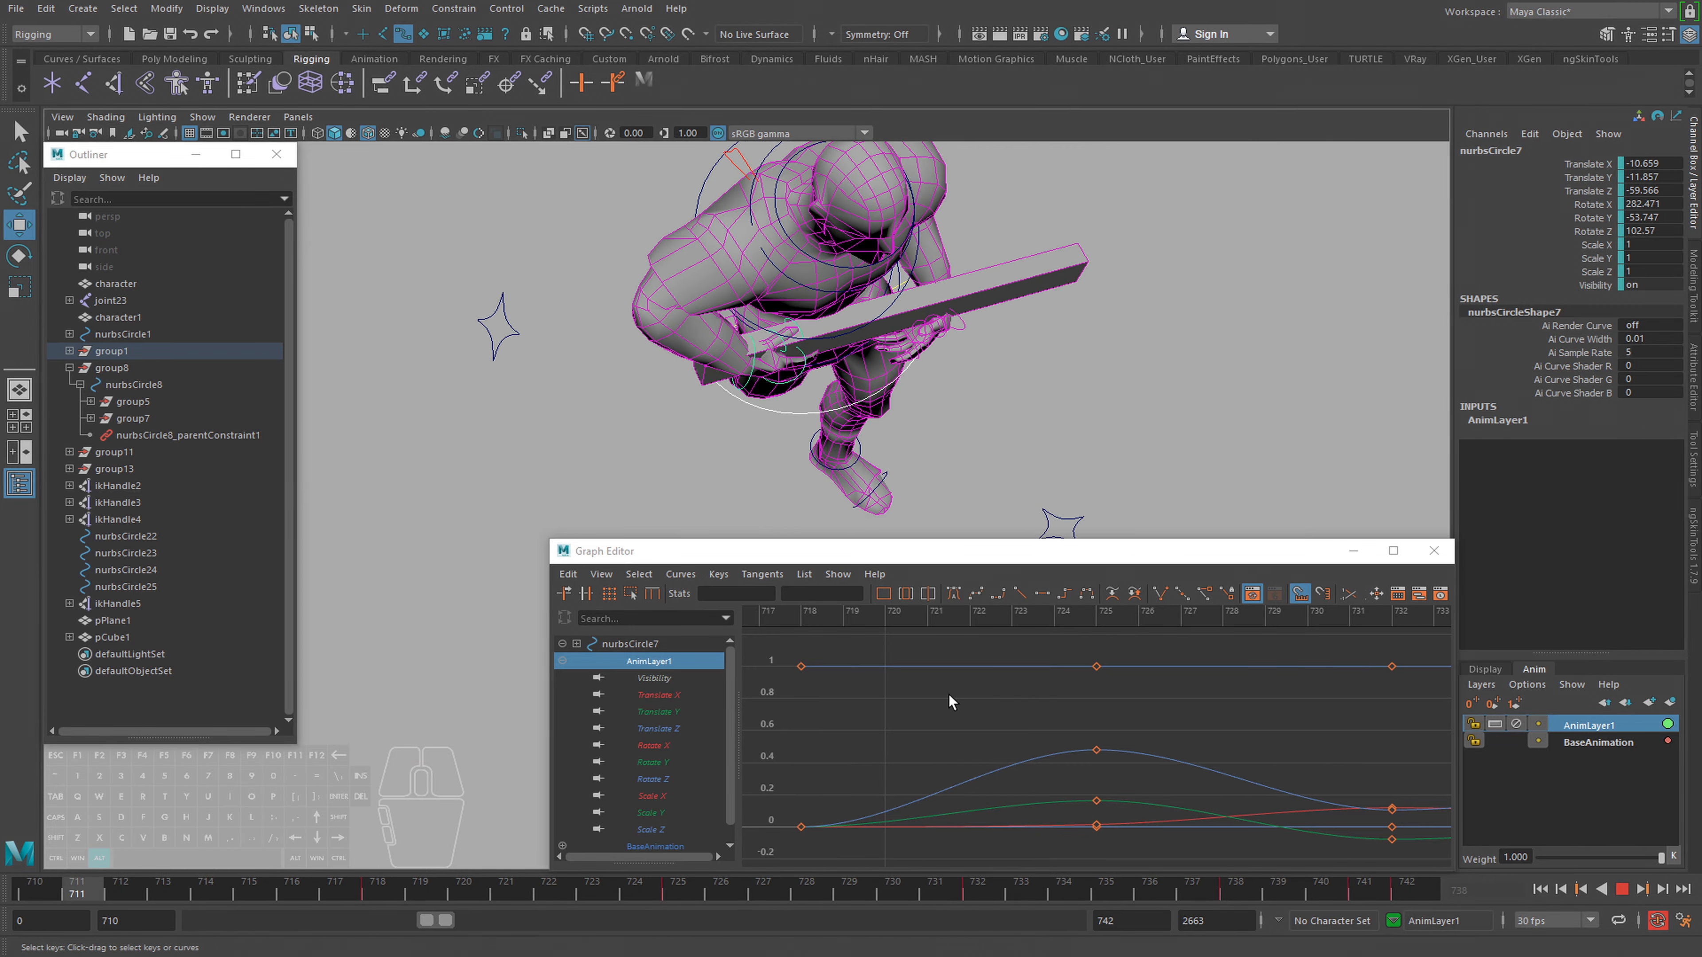
pyautogui.hotkey('alt', 'v')
# At frame 732, readjust the hand control slightly along its Z axis and play back the animation
pyautogui.moveTo(380, 891)
pyautogui.mouseDown()
pyautogui.moveTo(1139, 911)
pyautogui.moveTo(972, 895)
pyautogui.mouseUp()
pyautogui.moveTo(769, 434); pyautogui.dragTo(761, 429)
pyautogui.hotkey('alt', 'v')
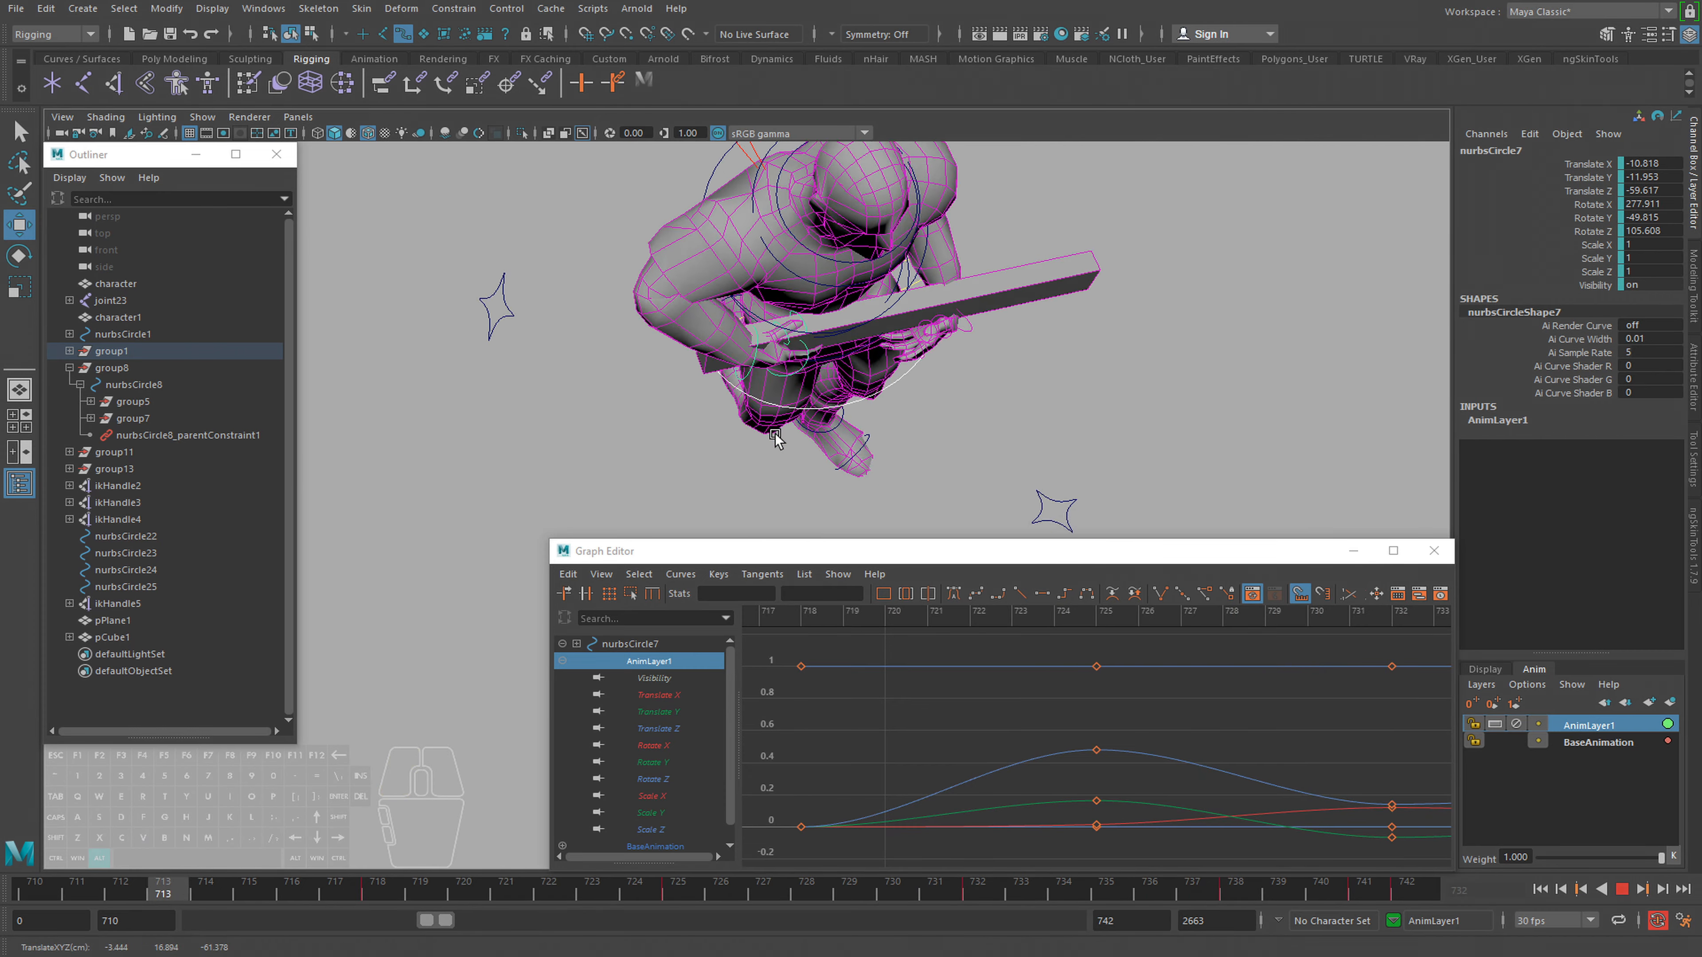
pyautogui.hotkey('alt', 'v')
pyautogui.moveTo(954, 891); pyautogui.dragTo(1403, 904)
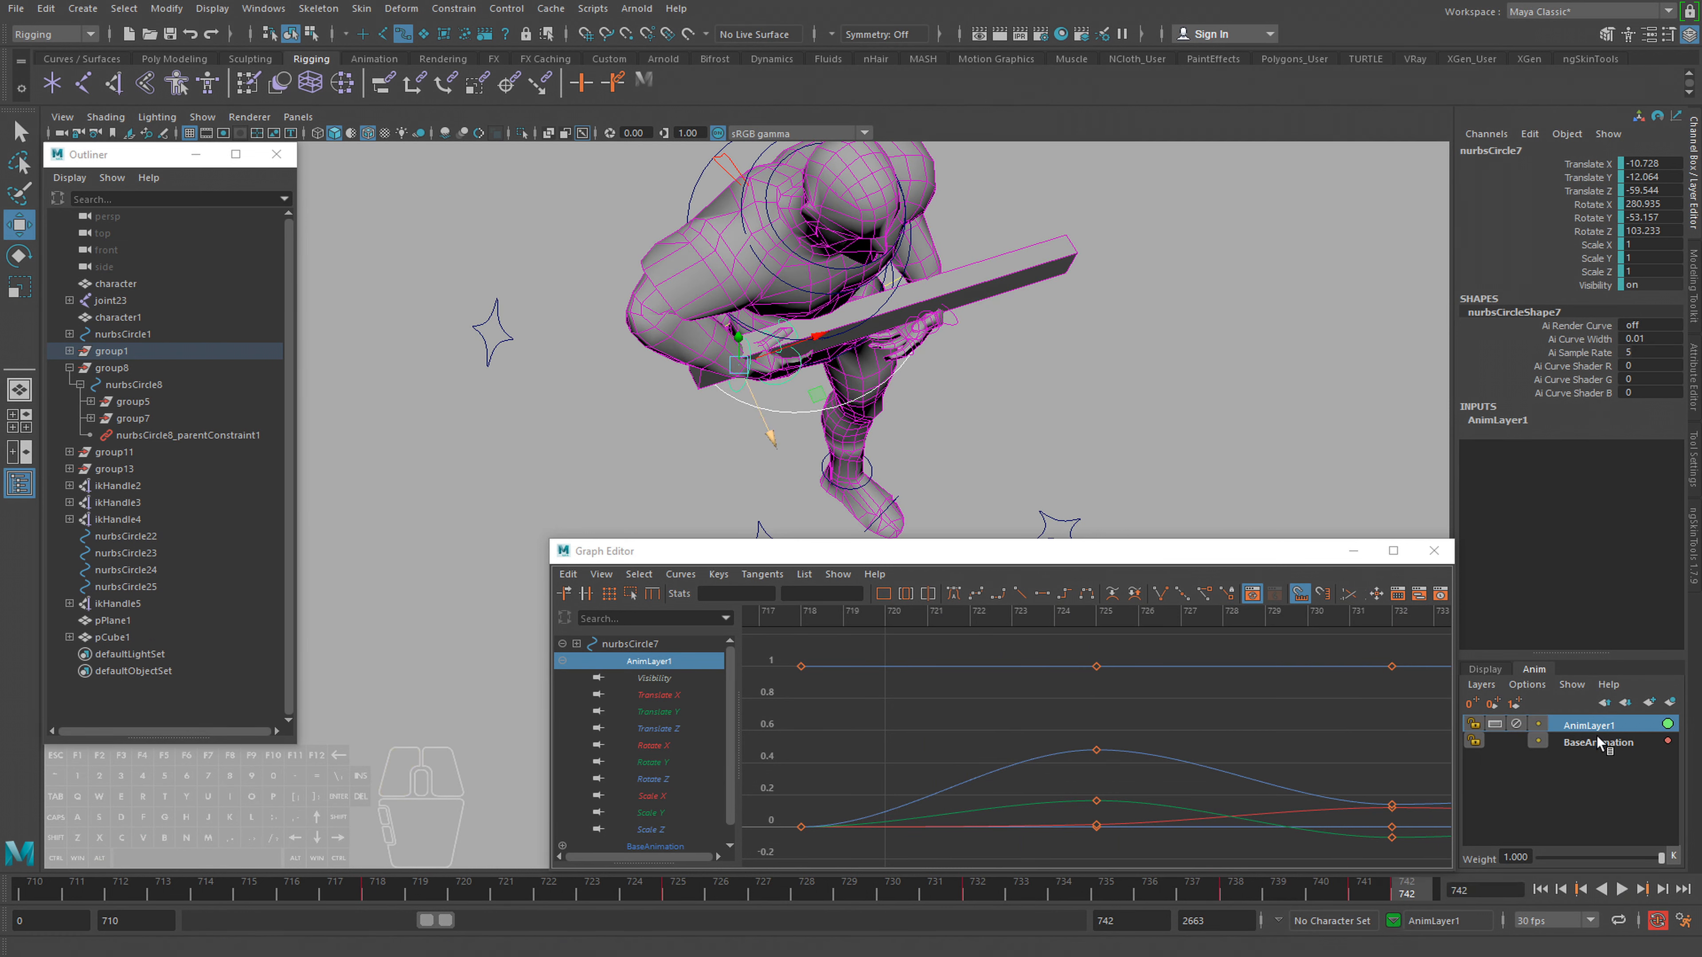
# Create a second animation layer, AnimLayer2, for the hand control and key it at frames 710 and 742
pyautogui.click(1668, 704)
pyautogui.click(1623, 724)
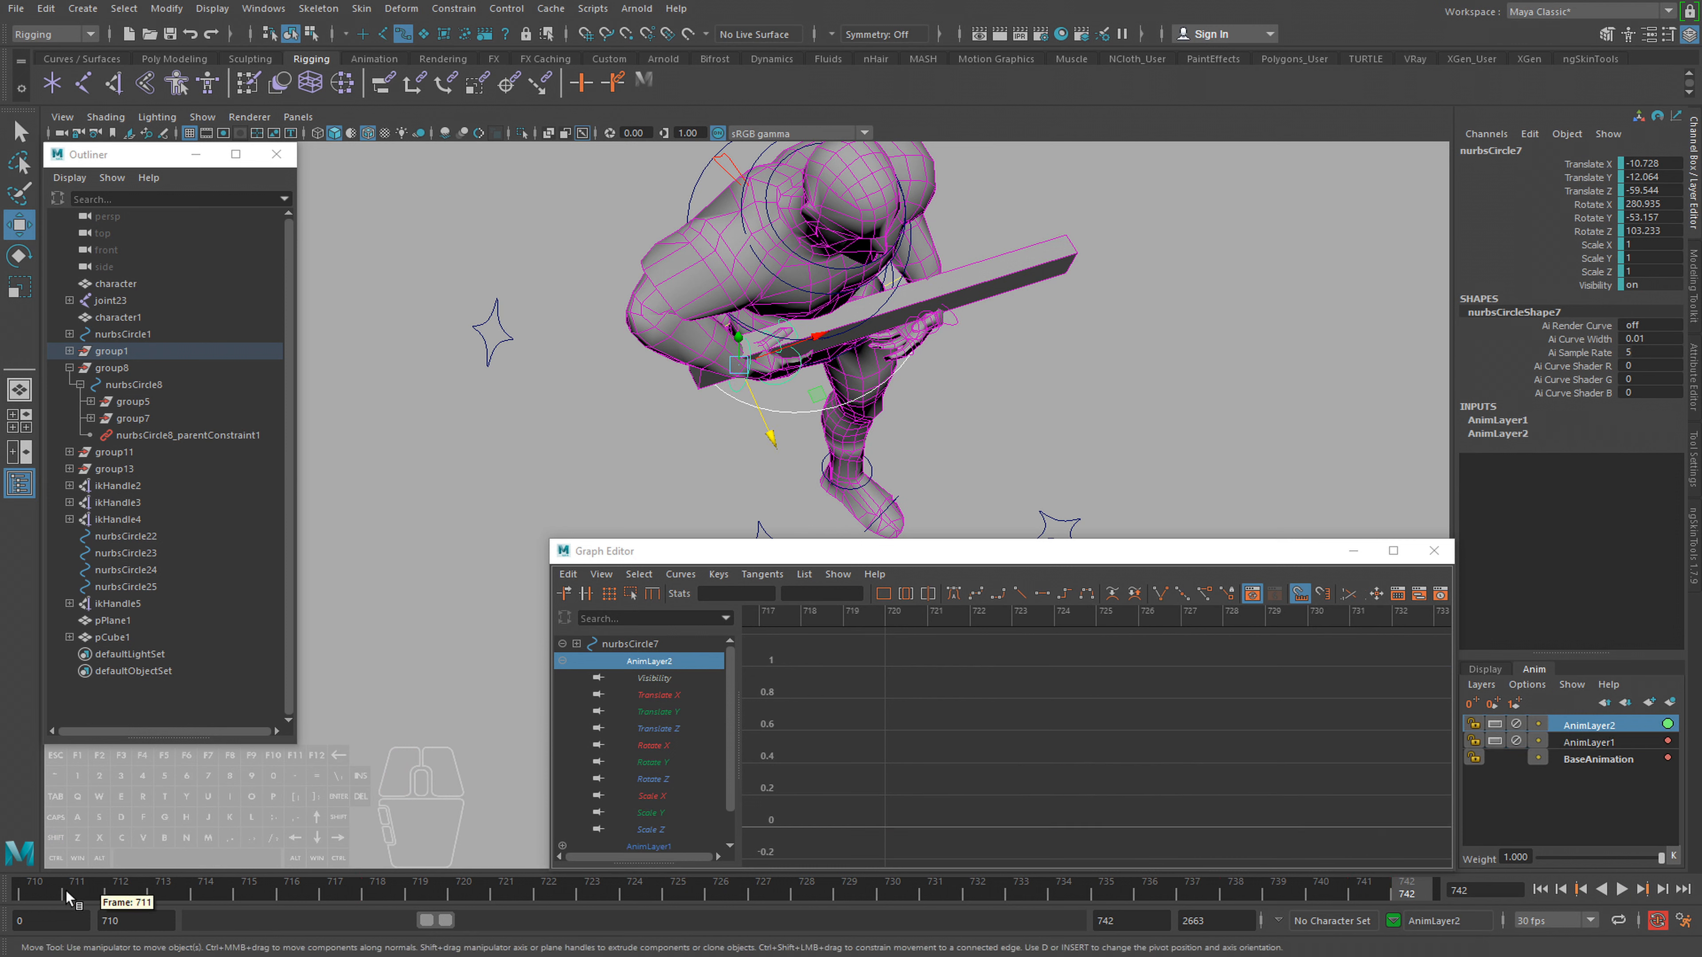
pyautogui.click(49, 891)
pyautogui.press('s')
pyautogui.moveTo(250, 894); pyautogui.dragTo(1407, 895)
pyautogui.press('s')
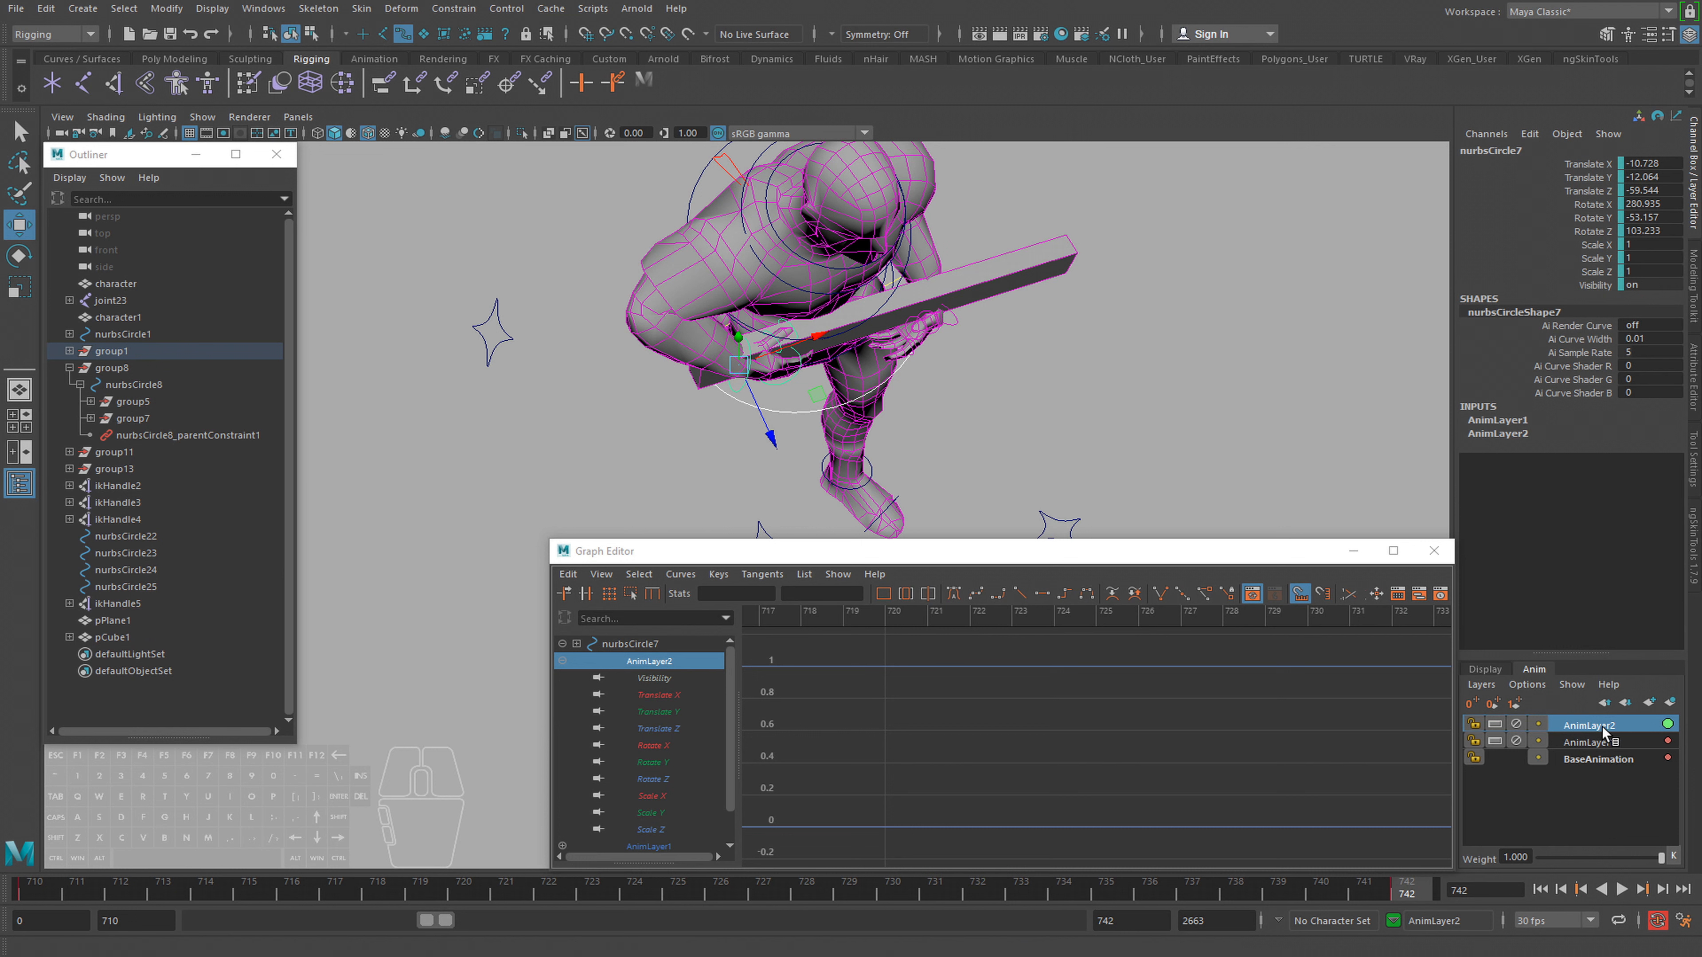
# Delete the hand control's key at frame 742 on AnimLayer2
pyautogui.click(16, 894)
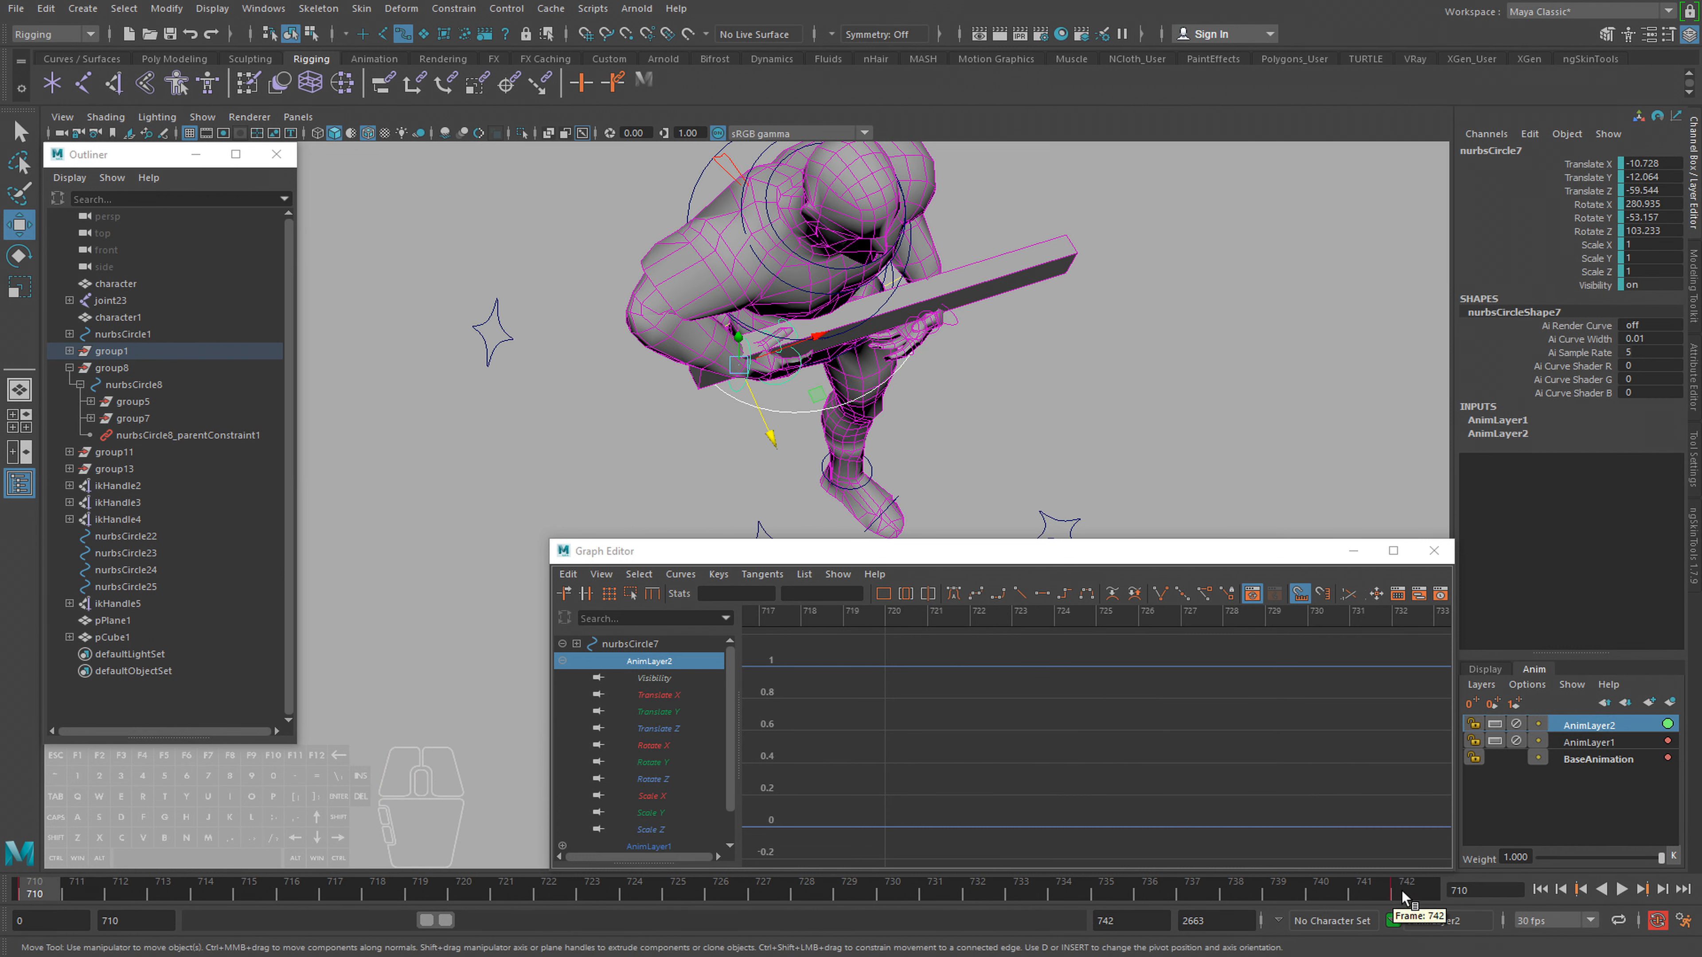
pyautogui.moveTo(772, 435); pyautogui.dragTo(775, 445)
pyautogui.hotkey('ctrl', 'z')
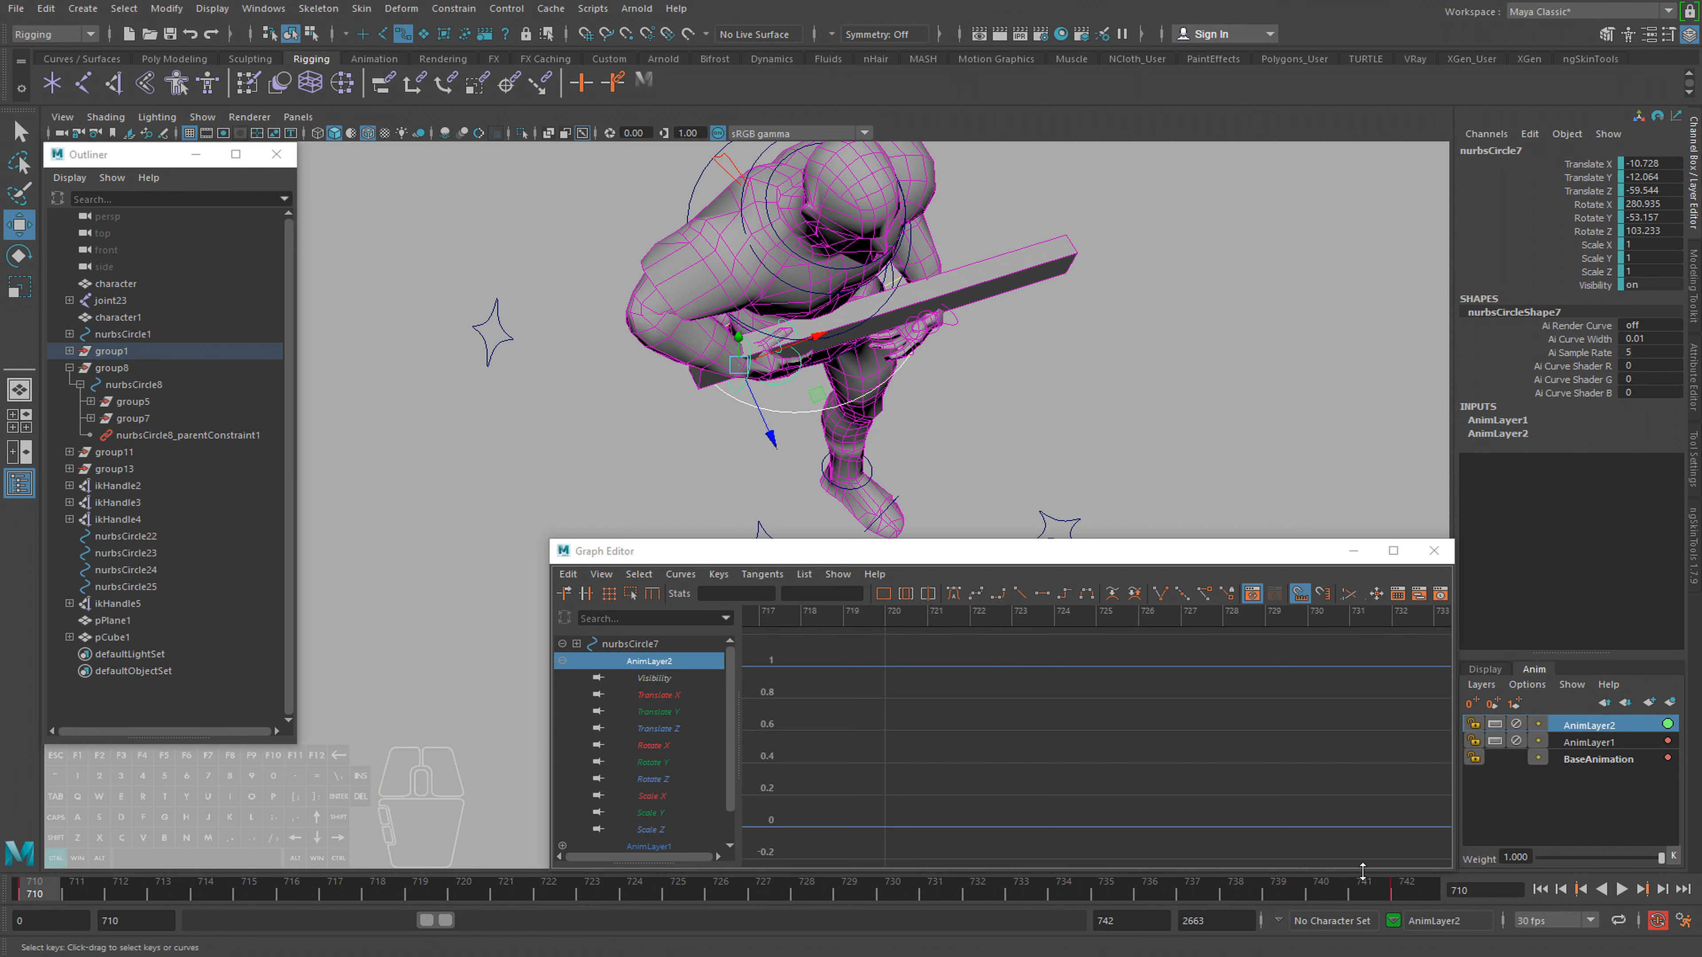
pyautogui.click(1406, 895)
pyautogui.rightClick(1406, 895)
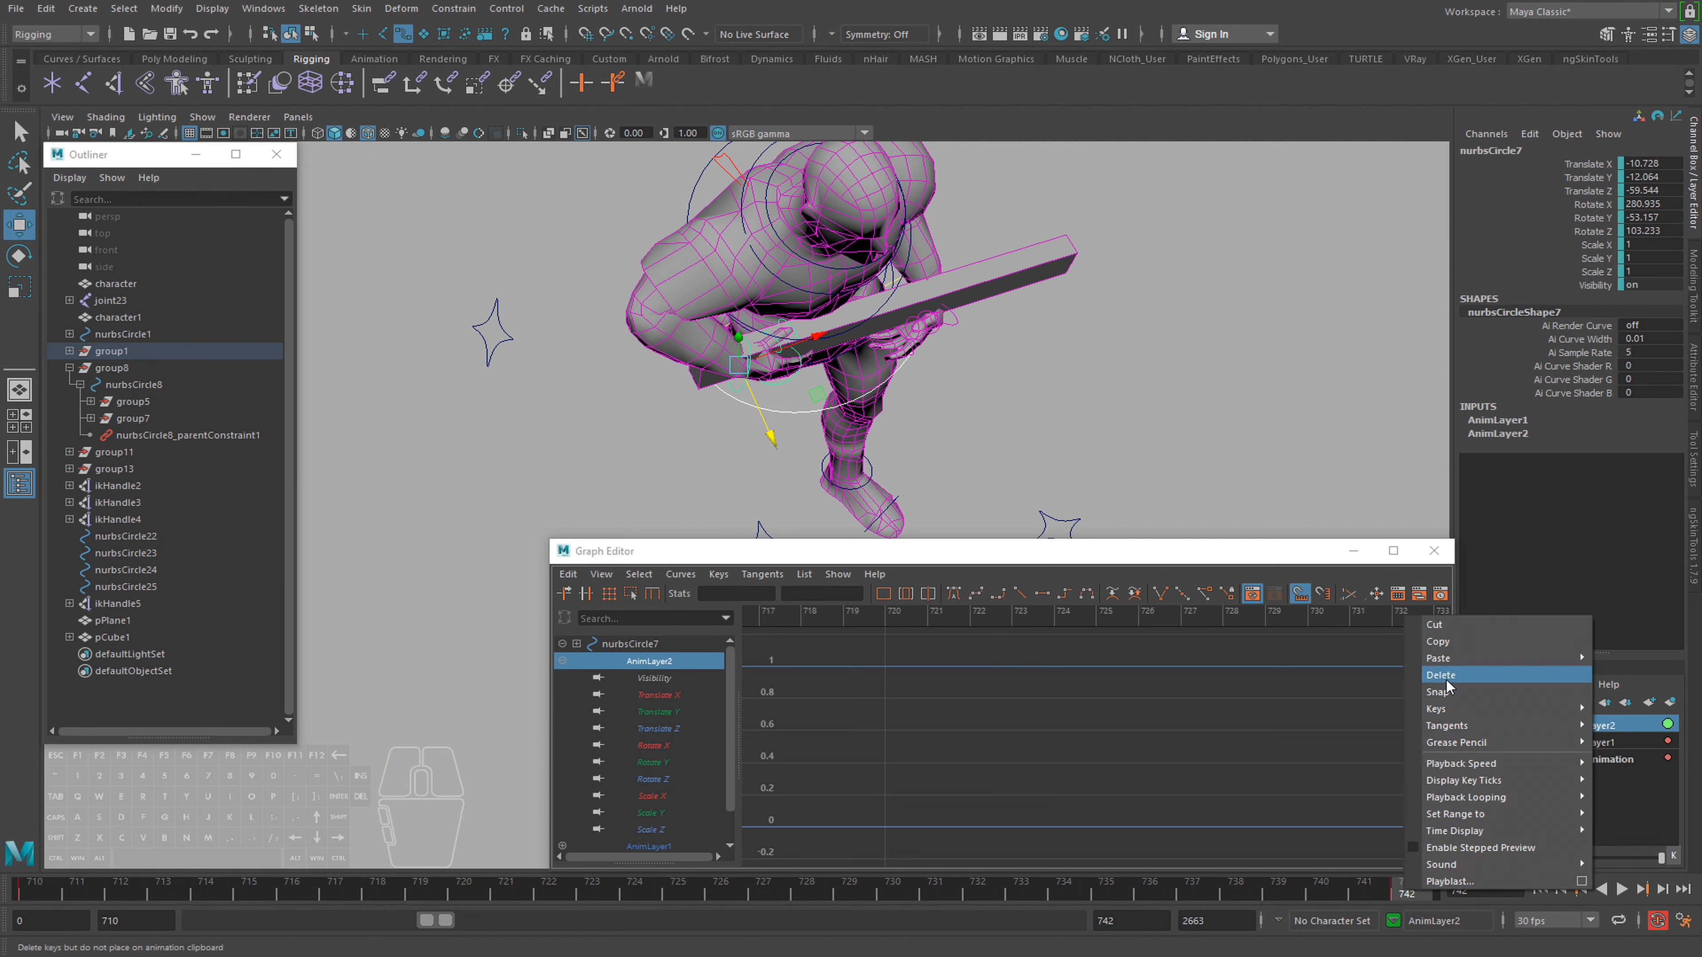
pyautogui.click(1445, 681)
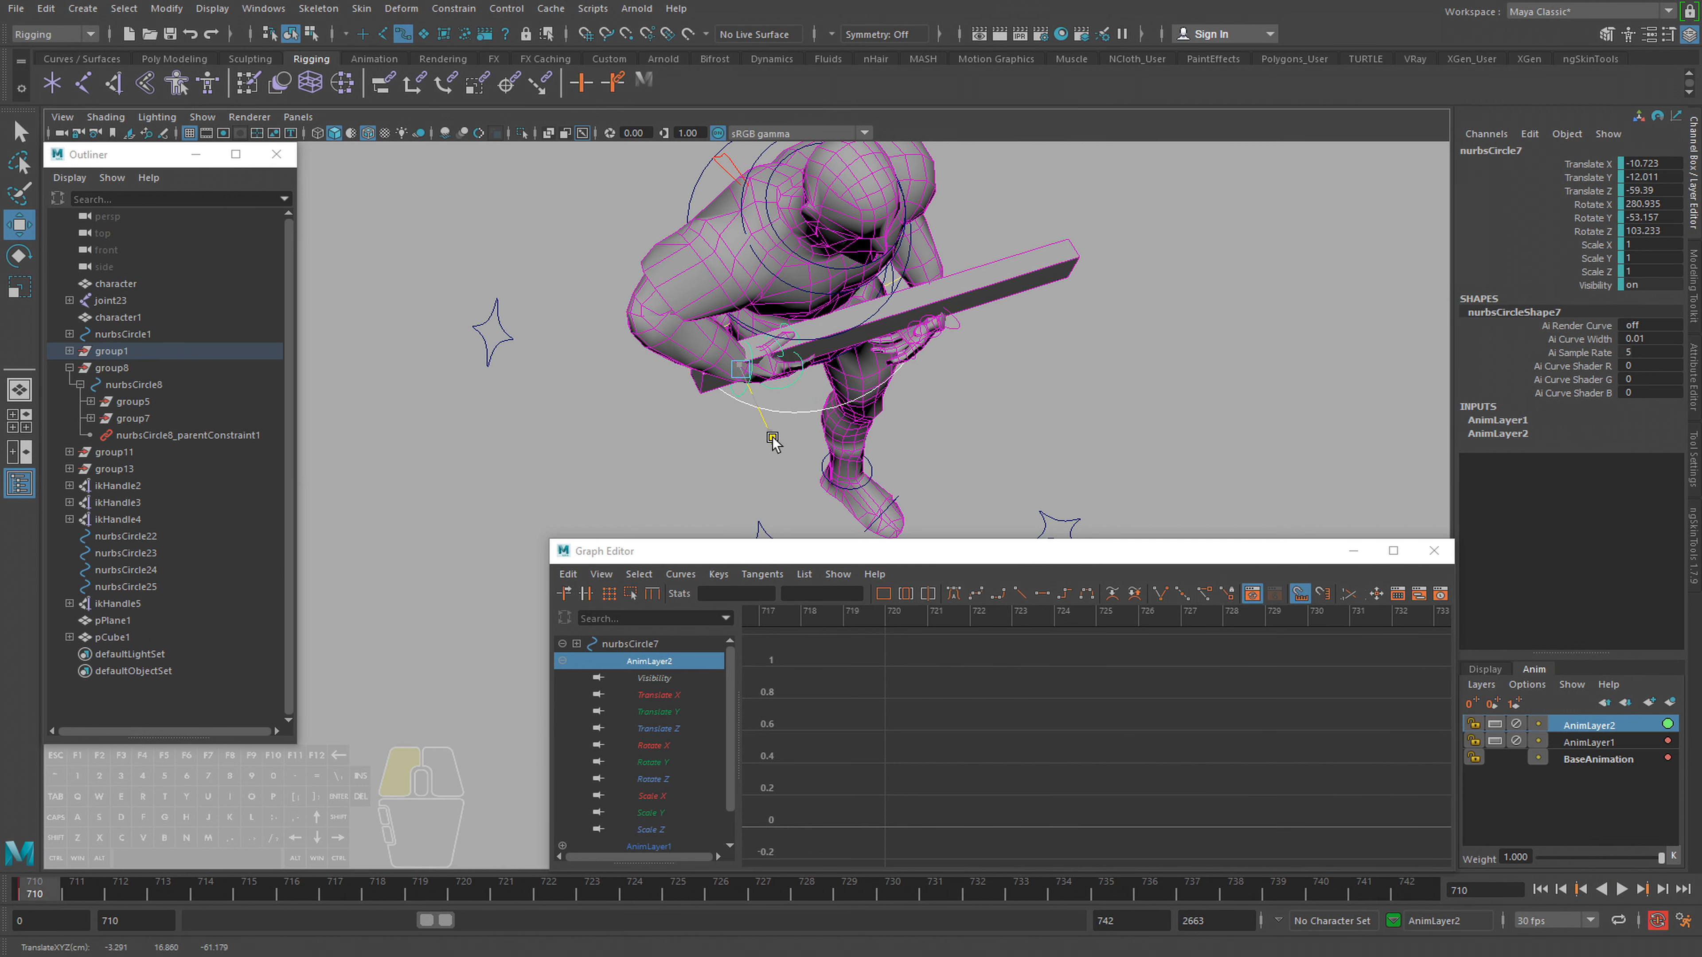
# At frame 710, shift the hand control's position on AnimLayer2 and check the offset in playback
pyautogui.hotkey('alt', 'v')
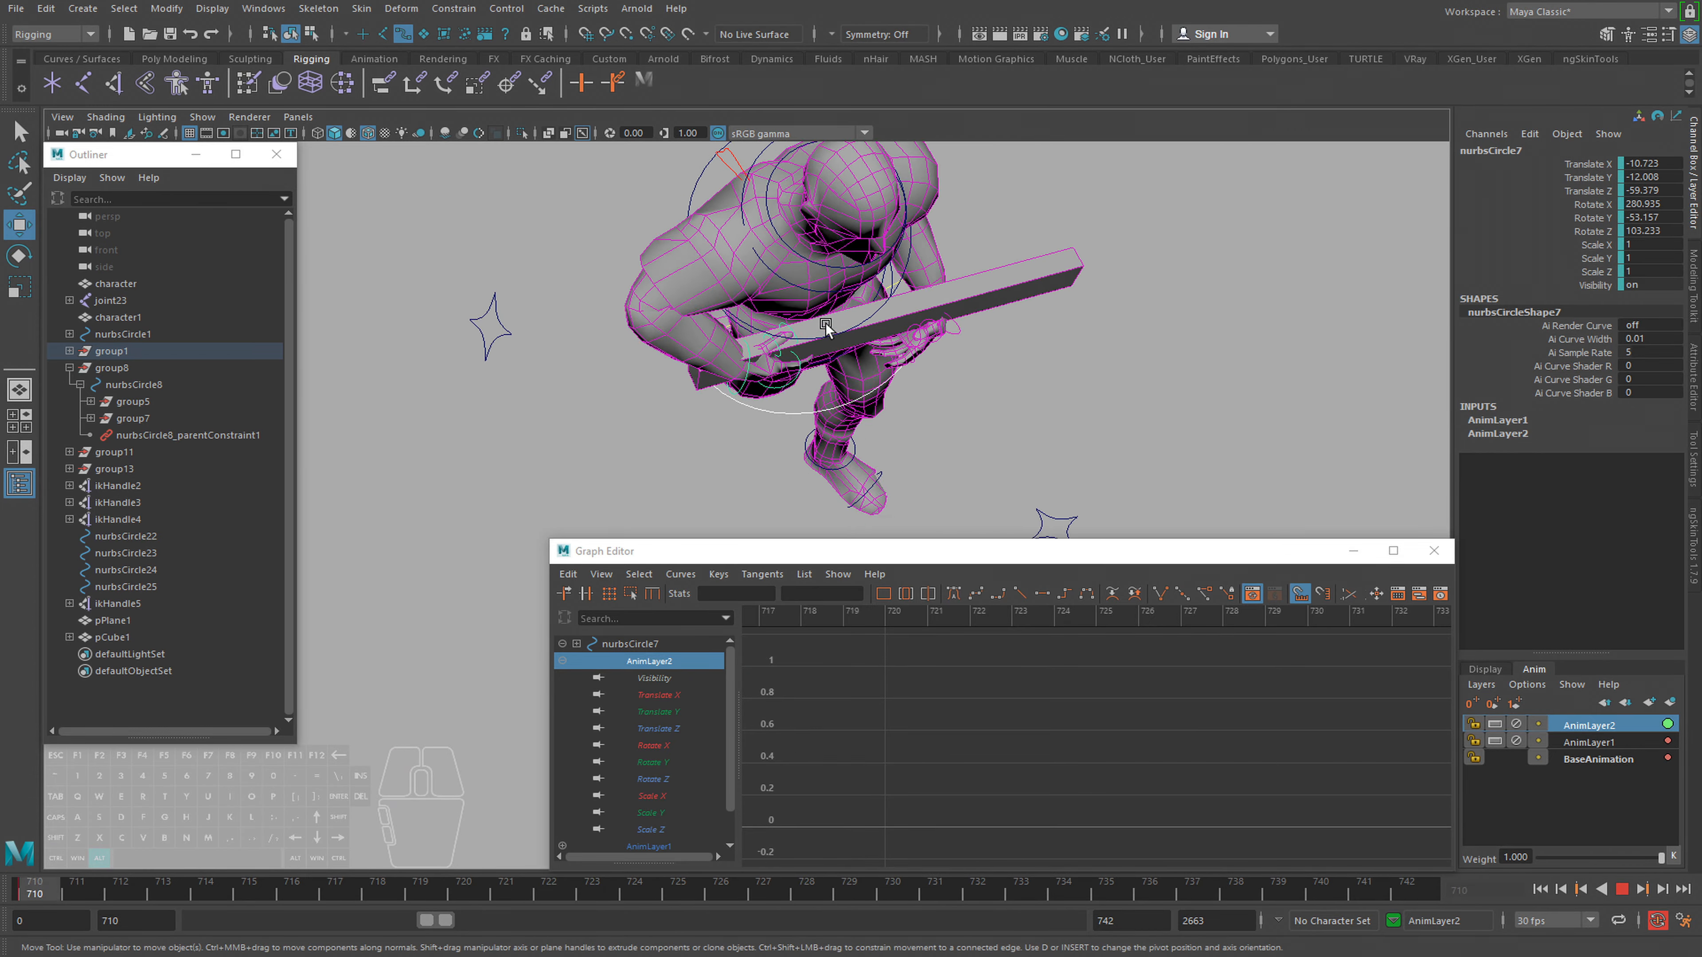
pyautogui.moveTo(178, 888); pyautogui.dragTo(35, 888)
pyautogui.moveTo(771, 438); pyautogui.dragTo(802, 355)
pyautogui.hotkey('alt', 'v')
pyautogui.hotkey('alt', 'v')
pyautogui.click(37, 885)
# At frame 710, rotate the hand control to about 237, -49, 141 degrees in X, Y, Z and play the animation
pyautogui.keyDown('alt'); pyautogui.moveTo(603, 302); pyautogui.dragTo(768, 304); pyautogui.keyUp('alt')
pyautogui.press('e')
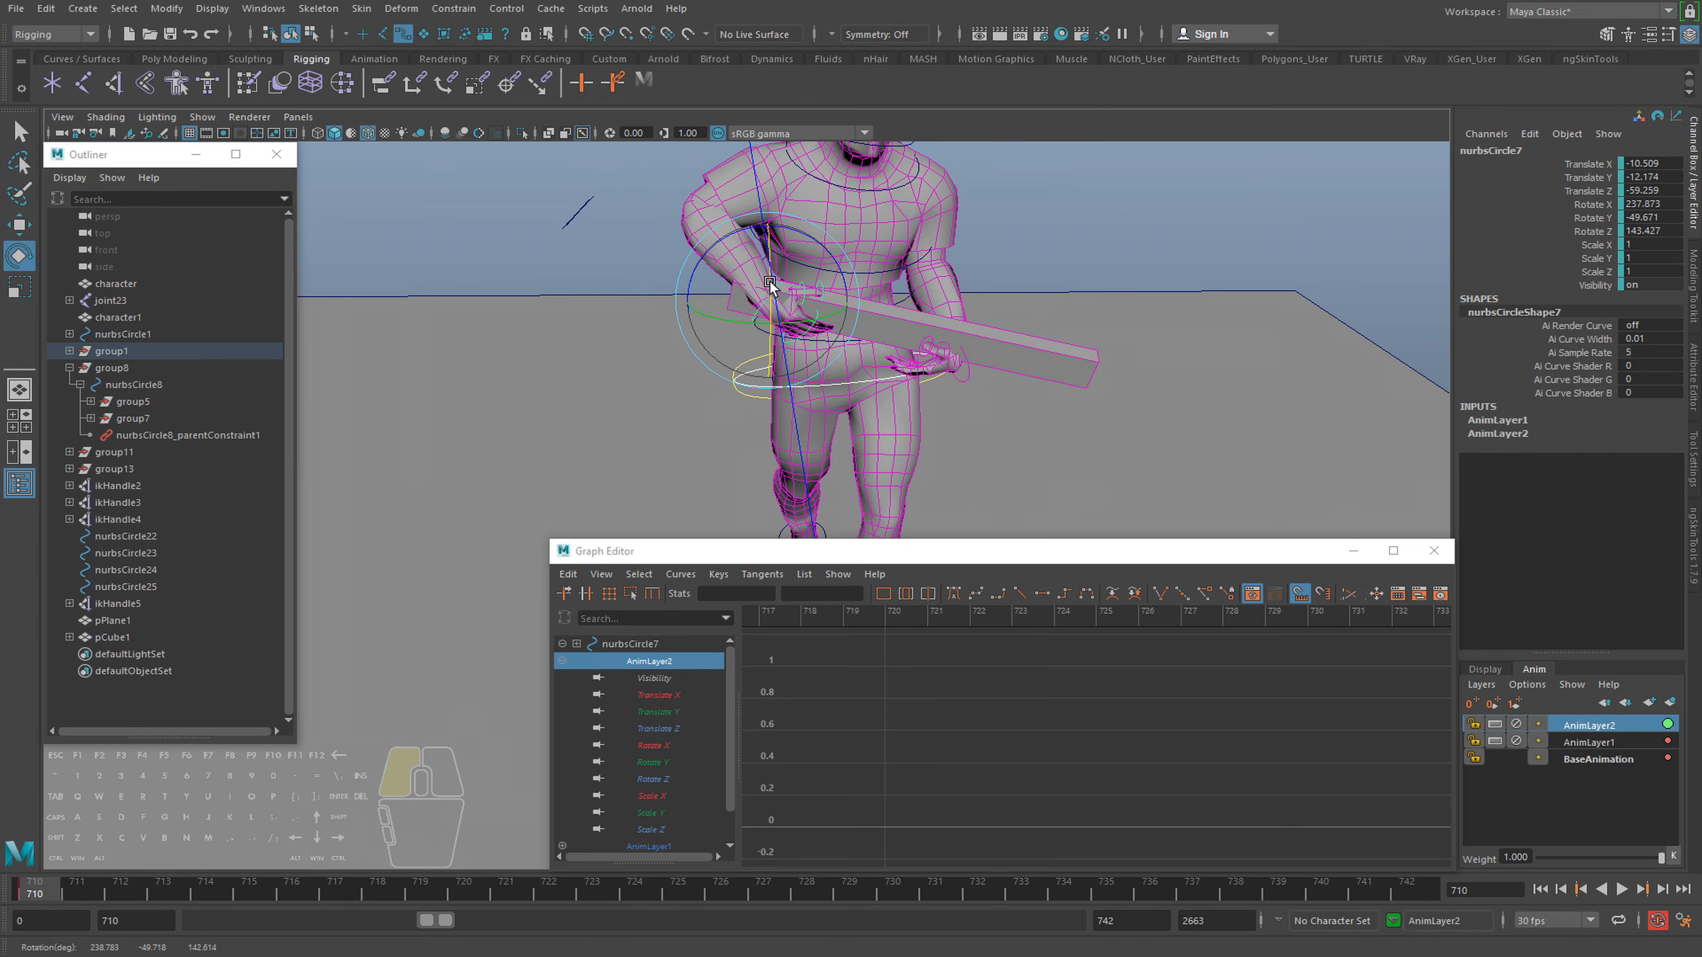
pyautogui.moveTo(770, 246); pyautogui.dragTo(793, 311)
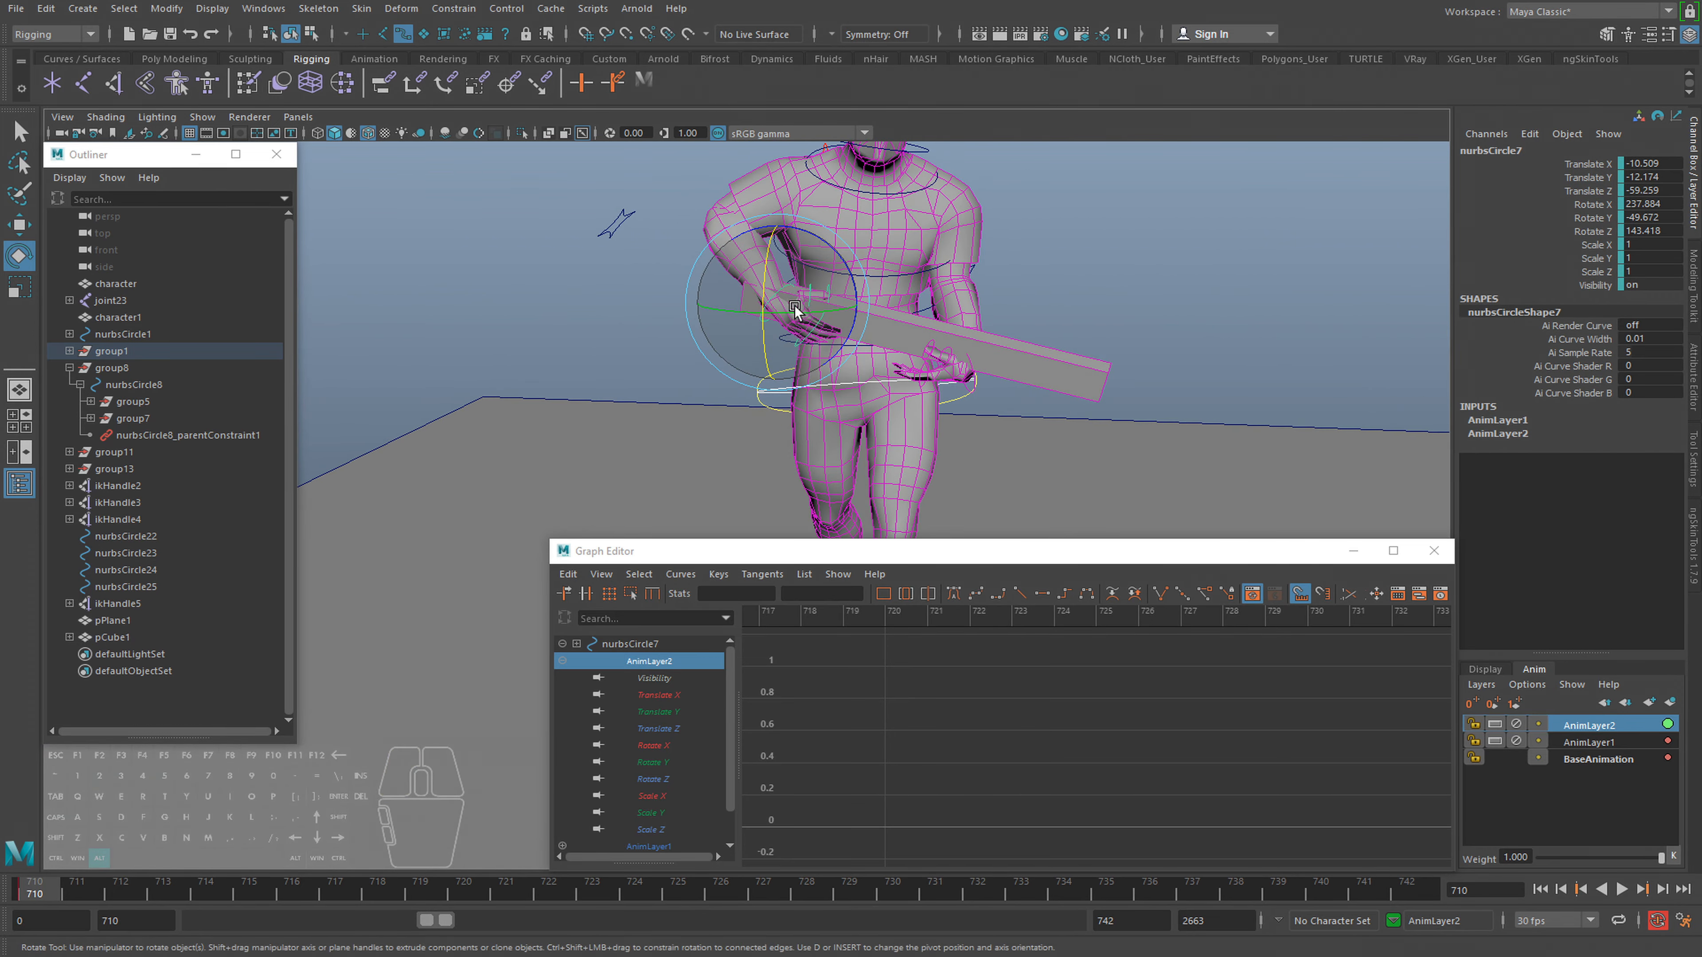
pyautogui.moveTo(843, 258); pyautogui.dragTo(797, 312)
pyautogui.press('w')
pyautogui.hotkey('alt', 'v')
pyautogui.hotkey('alt', 'v')
pyautogui.click(42, 888)
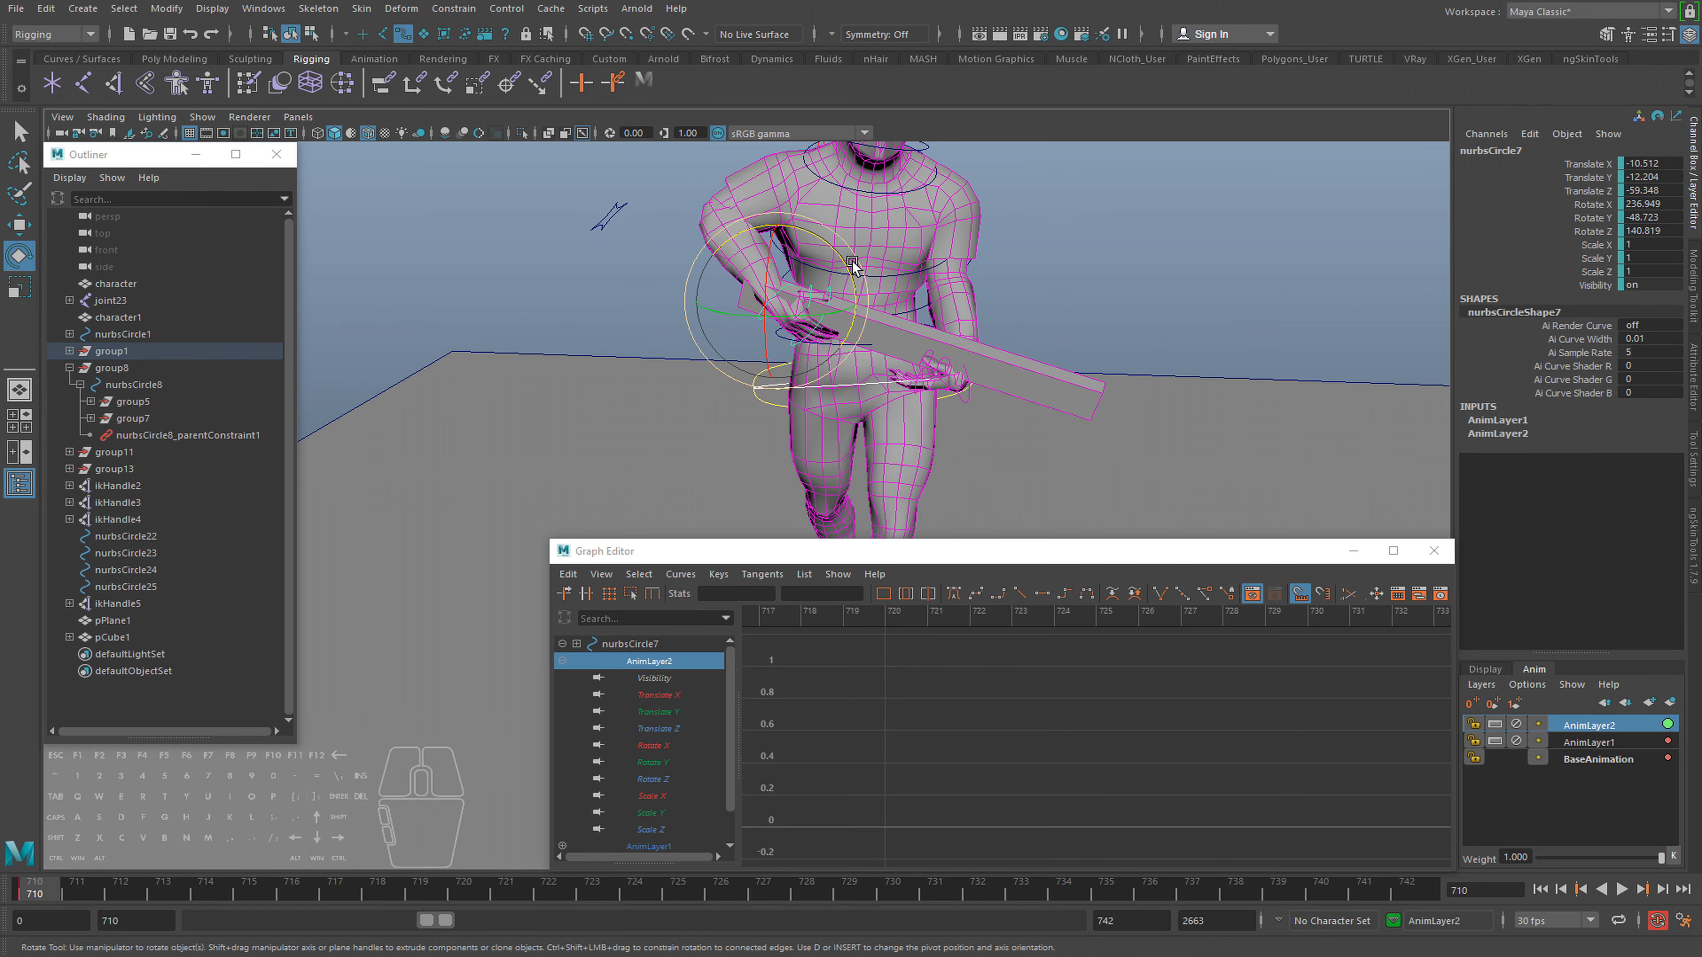
# Nudge the hand control's position slightly upward at frame 710 and review the playback from the character's side
pyautogui.press('w')
pyautogui.moveTo(781, 236); pyautogui.dragTo(783, 232)
pyautogui.hotkey('alt', 'v')
pyautogui.keyDown('alt'); pyautogui.moveTo(741, 322); pyautogui.dragTo(628, 305); pyautogui.keyUp('alt')
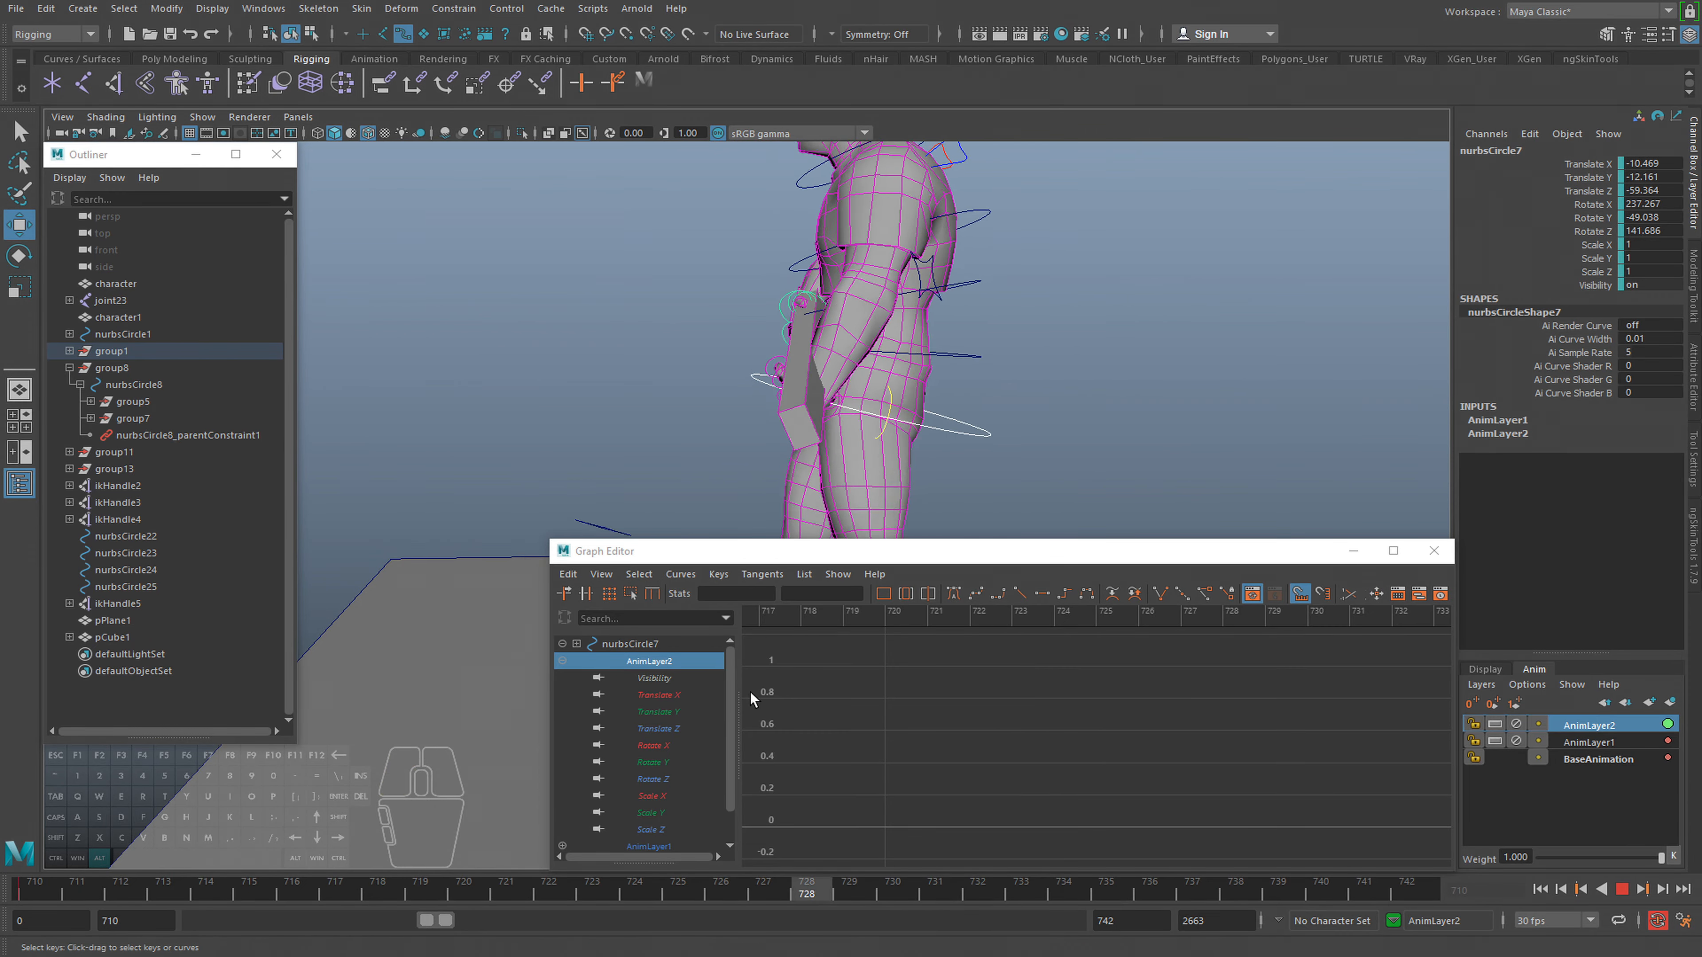
pyautogui.keyDown('alt'); pyautogui.moveTo(1015, 198); pyautogui.dragTo(1011, 206); pyautogui.keyUp('alt')
pyautogui.hotkey('alt', 'v')
# At frame 731, rotate the hand control to about 234, -45.5, 146 degrees, key it and play back the result
pyautogui.moveTo(739, 886); pyautogui.dragTo(1618, 867)
pyautogui.moveTo(986, 879); pyautogui.dragTo(918, 907)
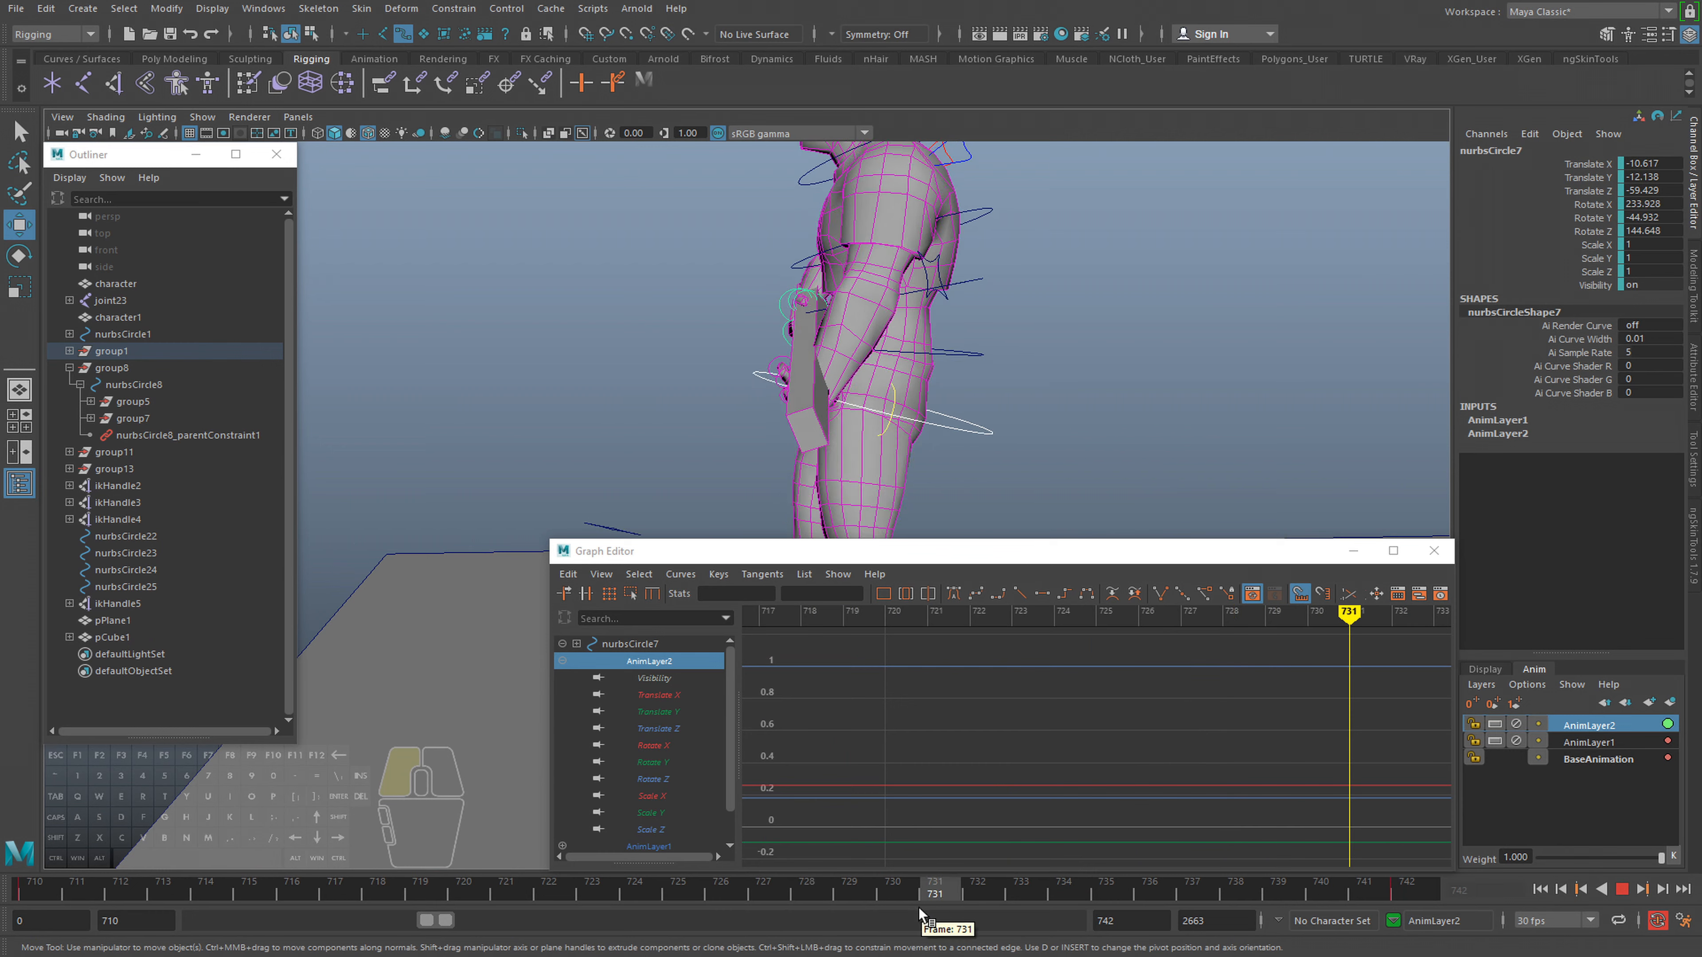
pyautogui.press('e')
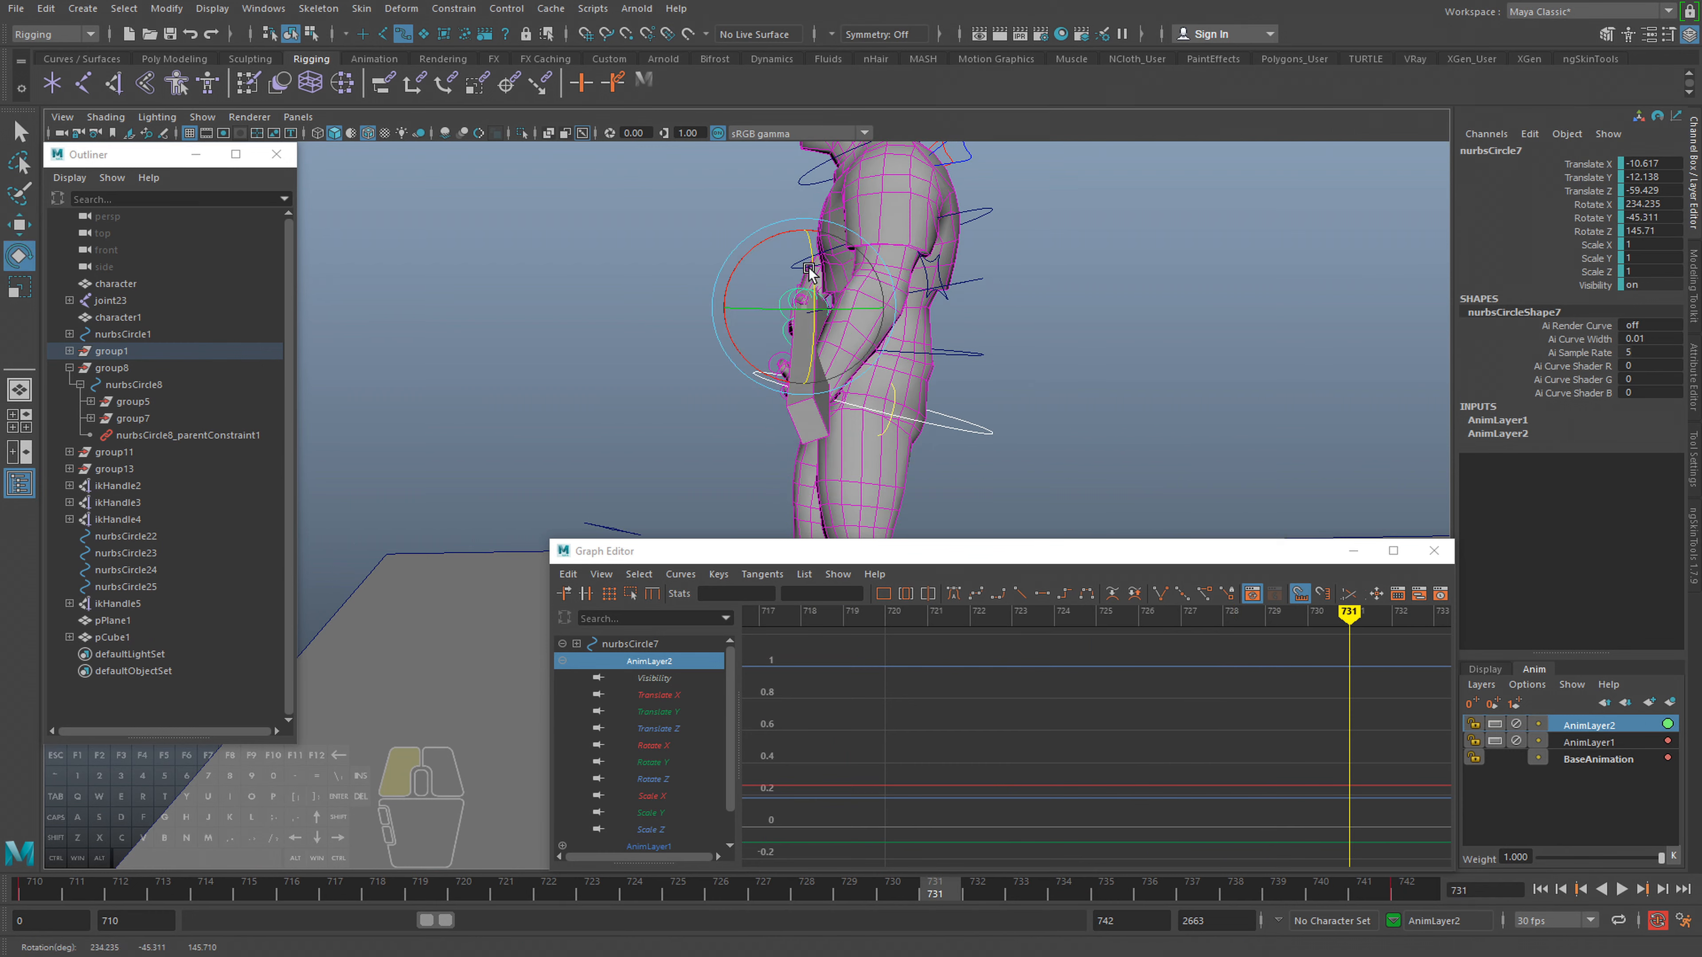
pyautogui.press('s')
pyautogui.hotkey('alt', 'v')
pyautogui.keyDown('alt'); pyautogui.moveTo(770, 323); pyautogui.dragTo(904, 346); pyautogui.keyUp('alt')
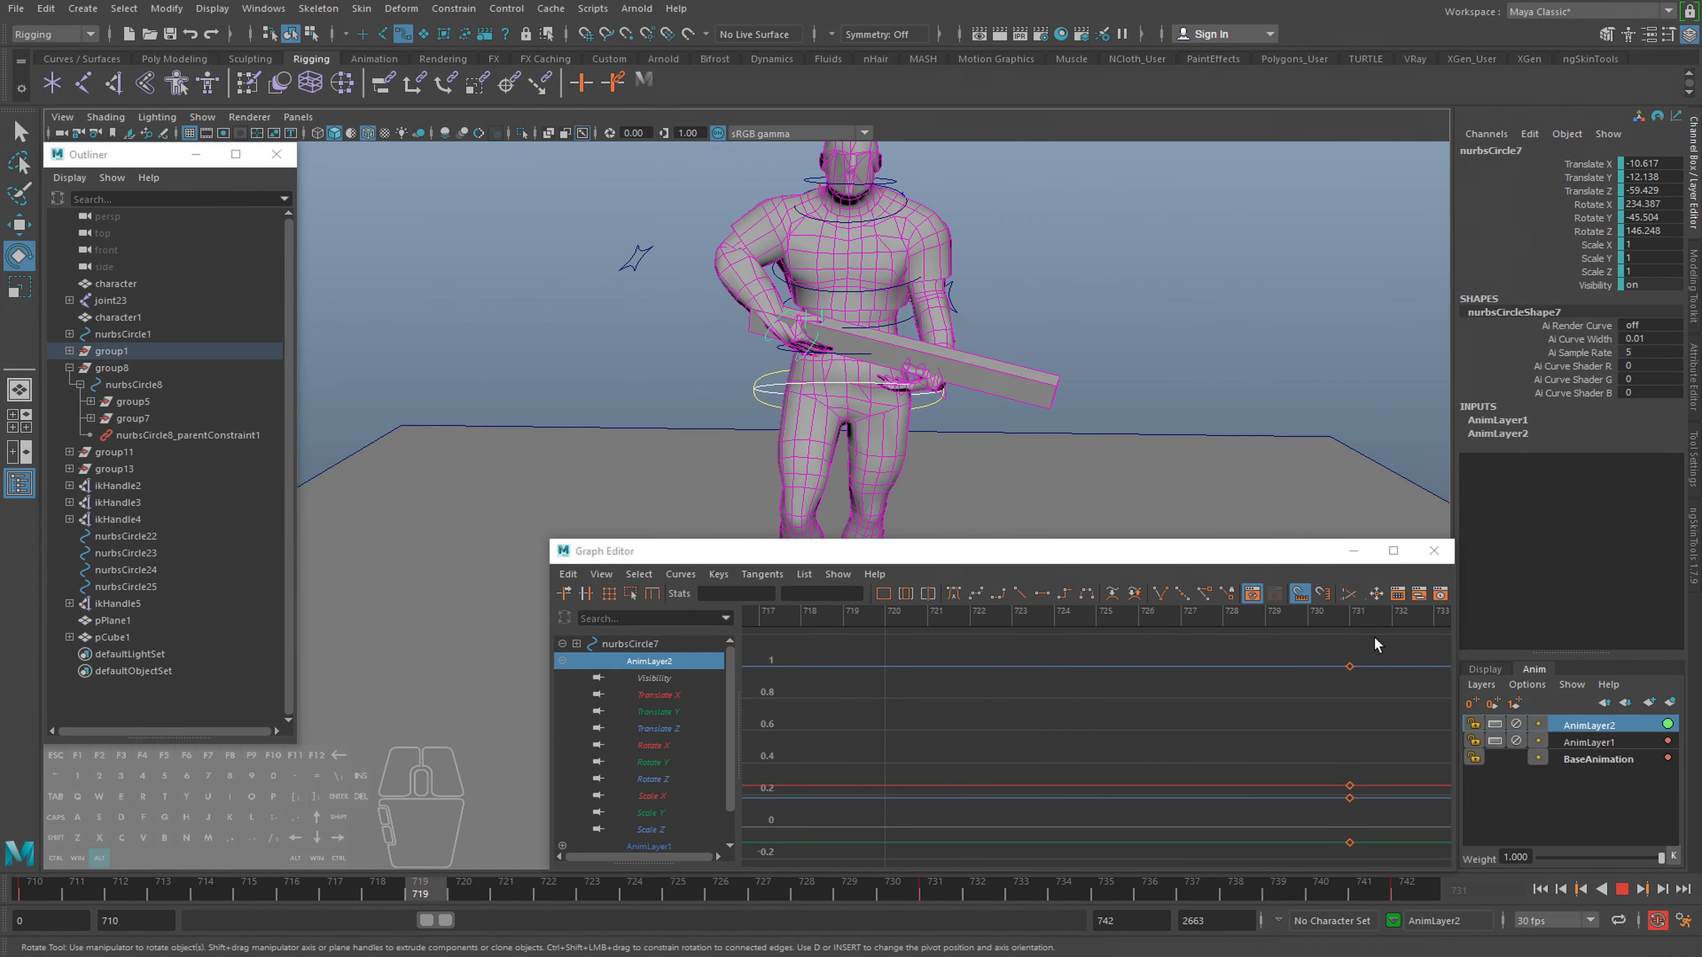
pyautogui.hotkey('alt', 'v')
# Merge AnimLayer2, AnimLayer1 and BaseAnimation into a single layer and close the Graph Editor
pyautogui.click(1607, 758)
pyautogui.rightClick(1614, 758)
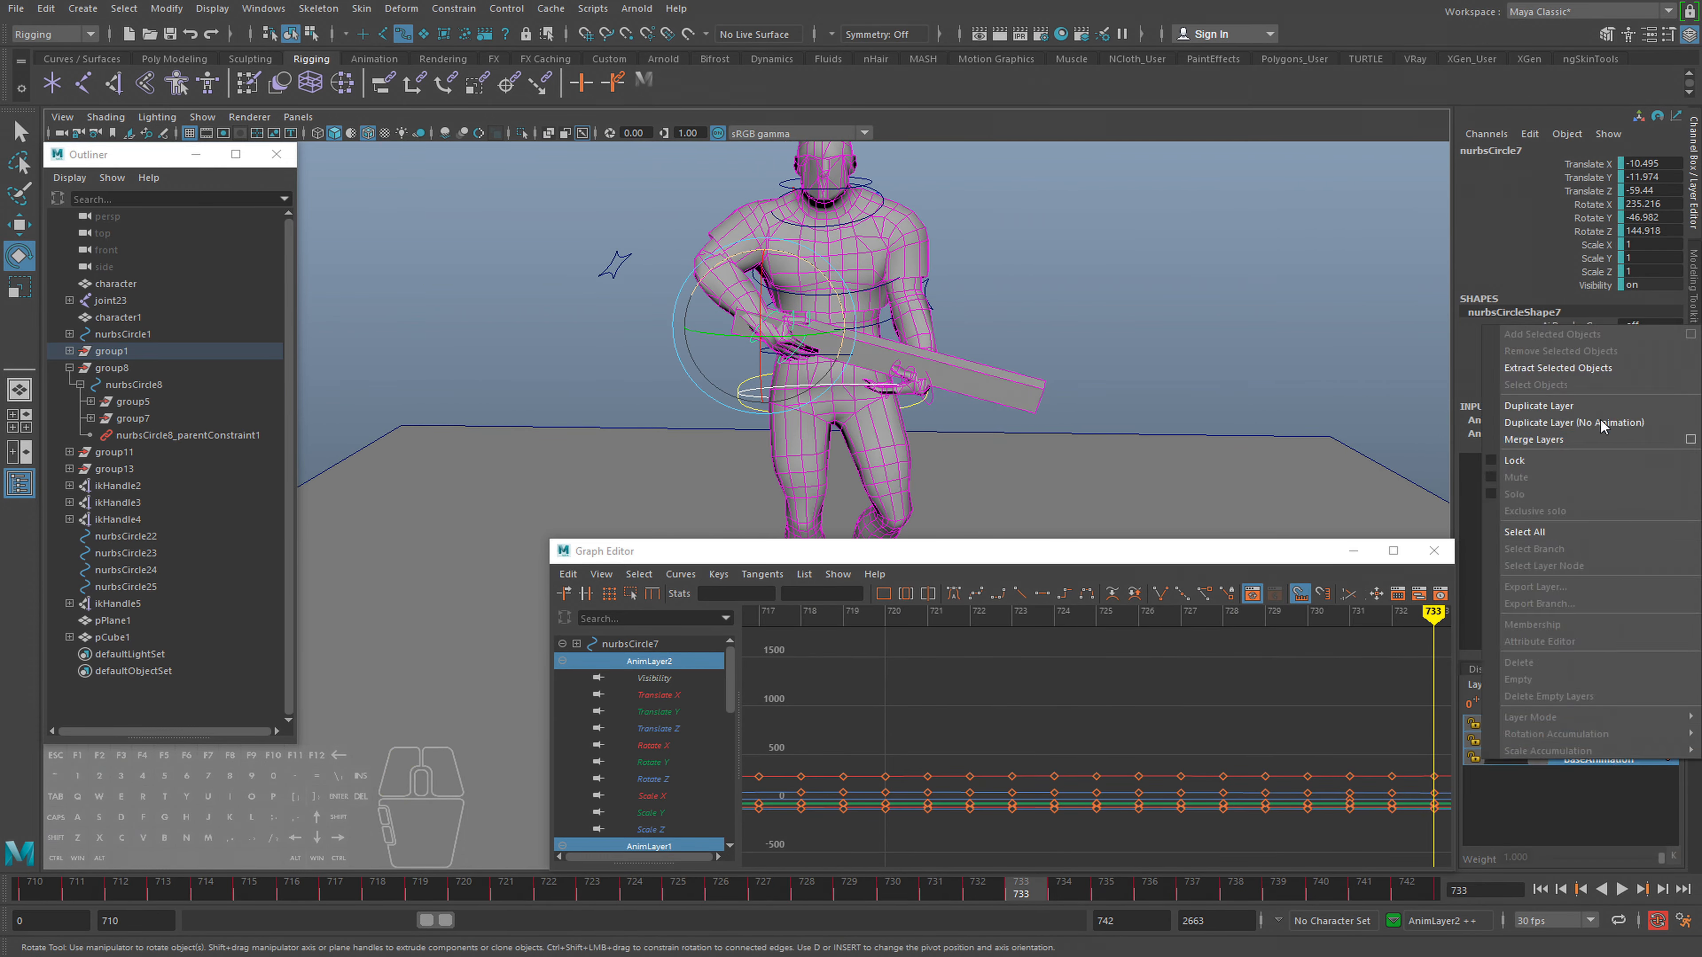
pyautogui.click(1552, 440)
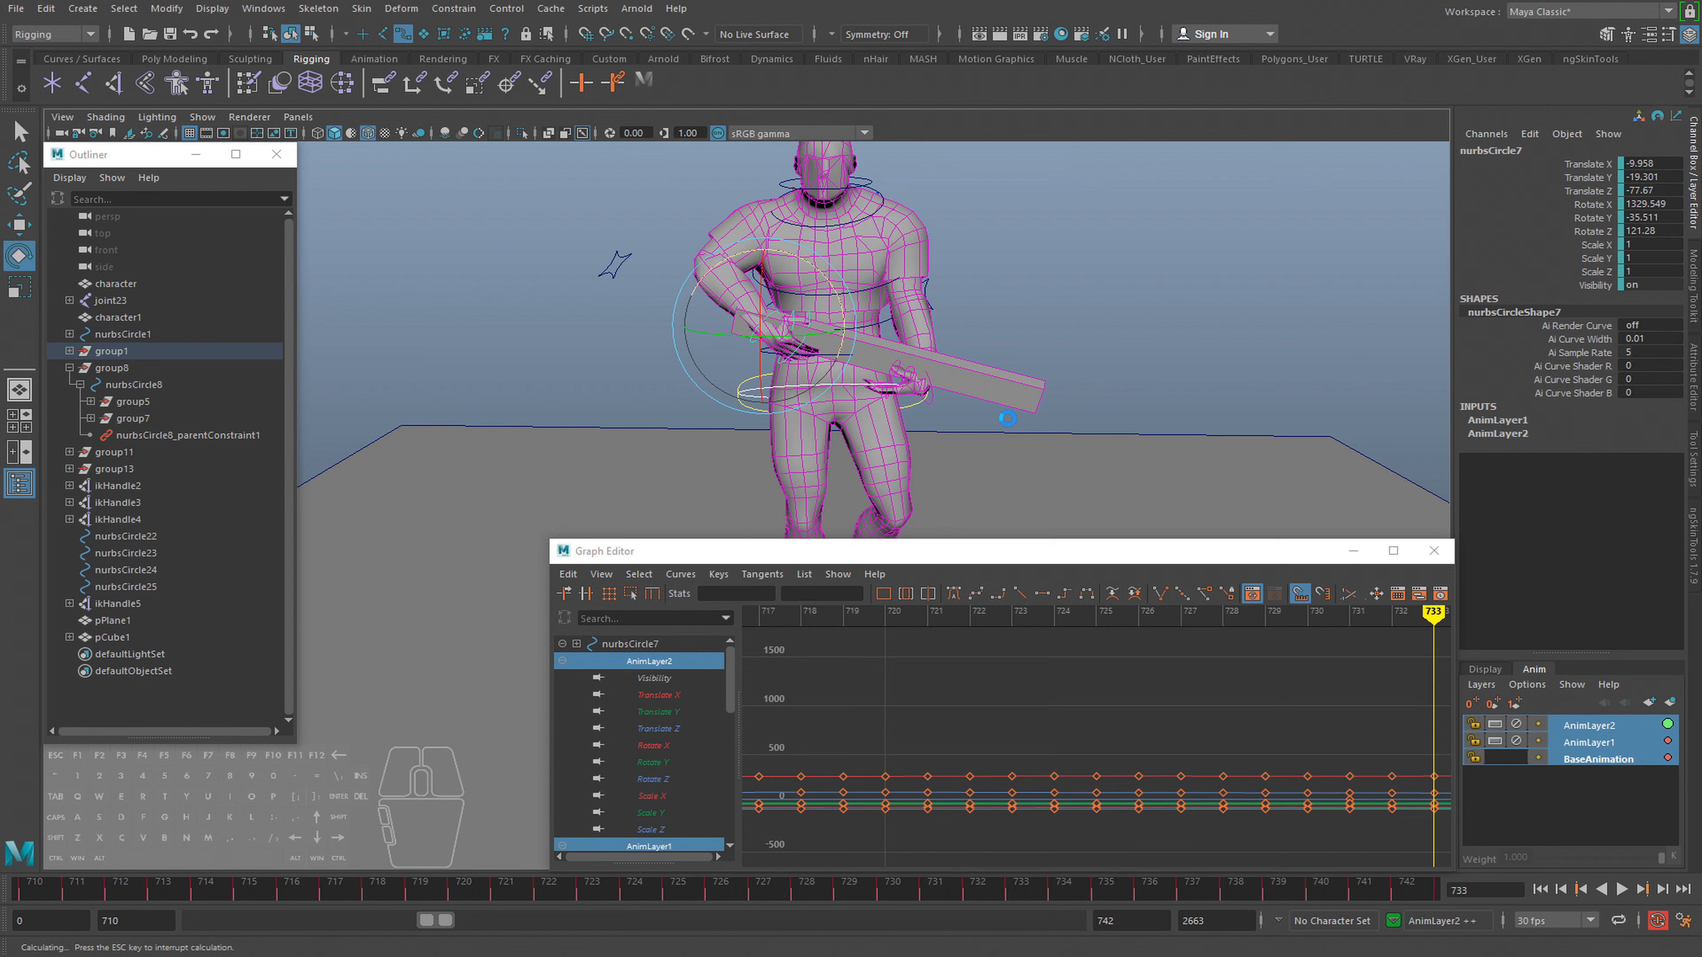
pyautogui.click(1424, 554)
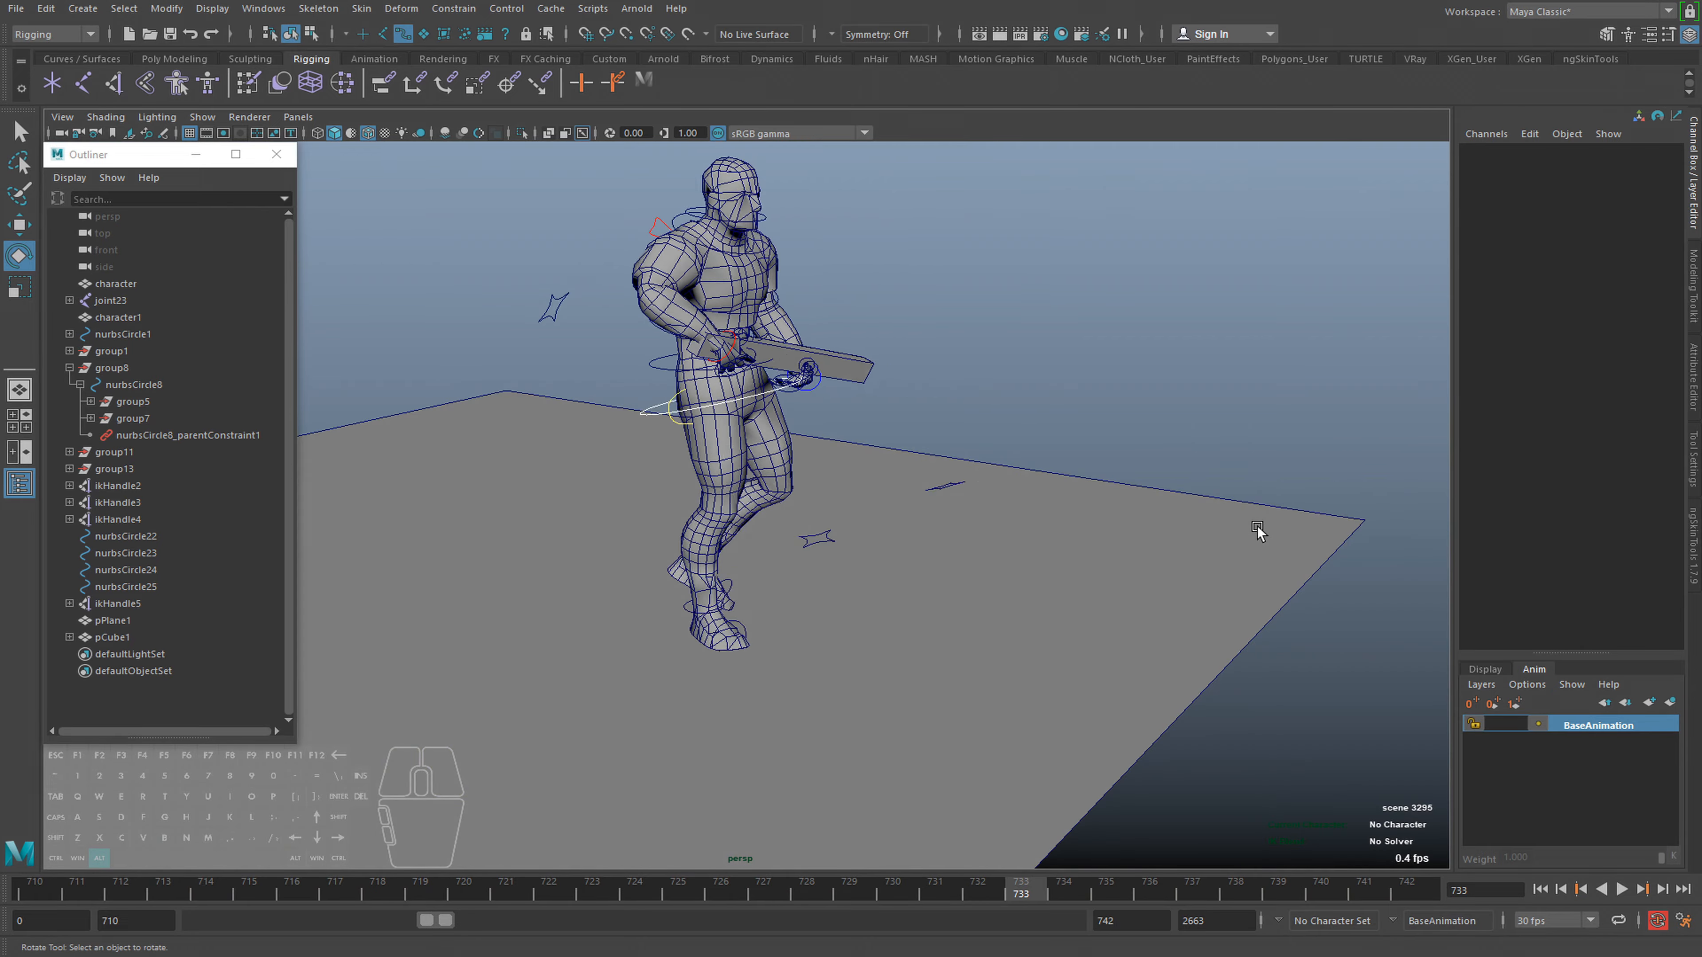
# Play back the merged animation and examine the character's hands and legs from several angles
pyautogui.hotkey('alt', 'v')
pyautogui.keyDown('alt'); pyautogui.moveTo(1112, 557); pyautogui.dragTo(1080, 562, button='right'); pyautogui.keyUp('alt')
pyautogui.keyDown('alt'); pyautogui.moveTo(1079, 563); pyautogui.dragTo(1140, 534); pyautogui.keyUp('alt')
pyautogui.keyDown('alt'); pyautogui.moveTo(748, 432); pyautogui.dragTo(814, 408); pyautogui.keyUp('alt')
pyautogui.hotkey('alt', 'v')
pyautogui.keyDown('alt'); pyautogui.moveTo(815, 408); pyautogui.dragTo(866, 498, button='right'); pyautogui.keyUp('alt')
pyautogui.moveTo(96, 882); pyautogui.dragTo(5, 860)
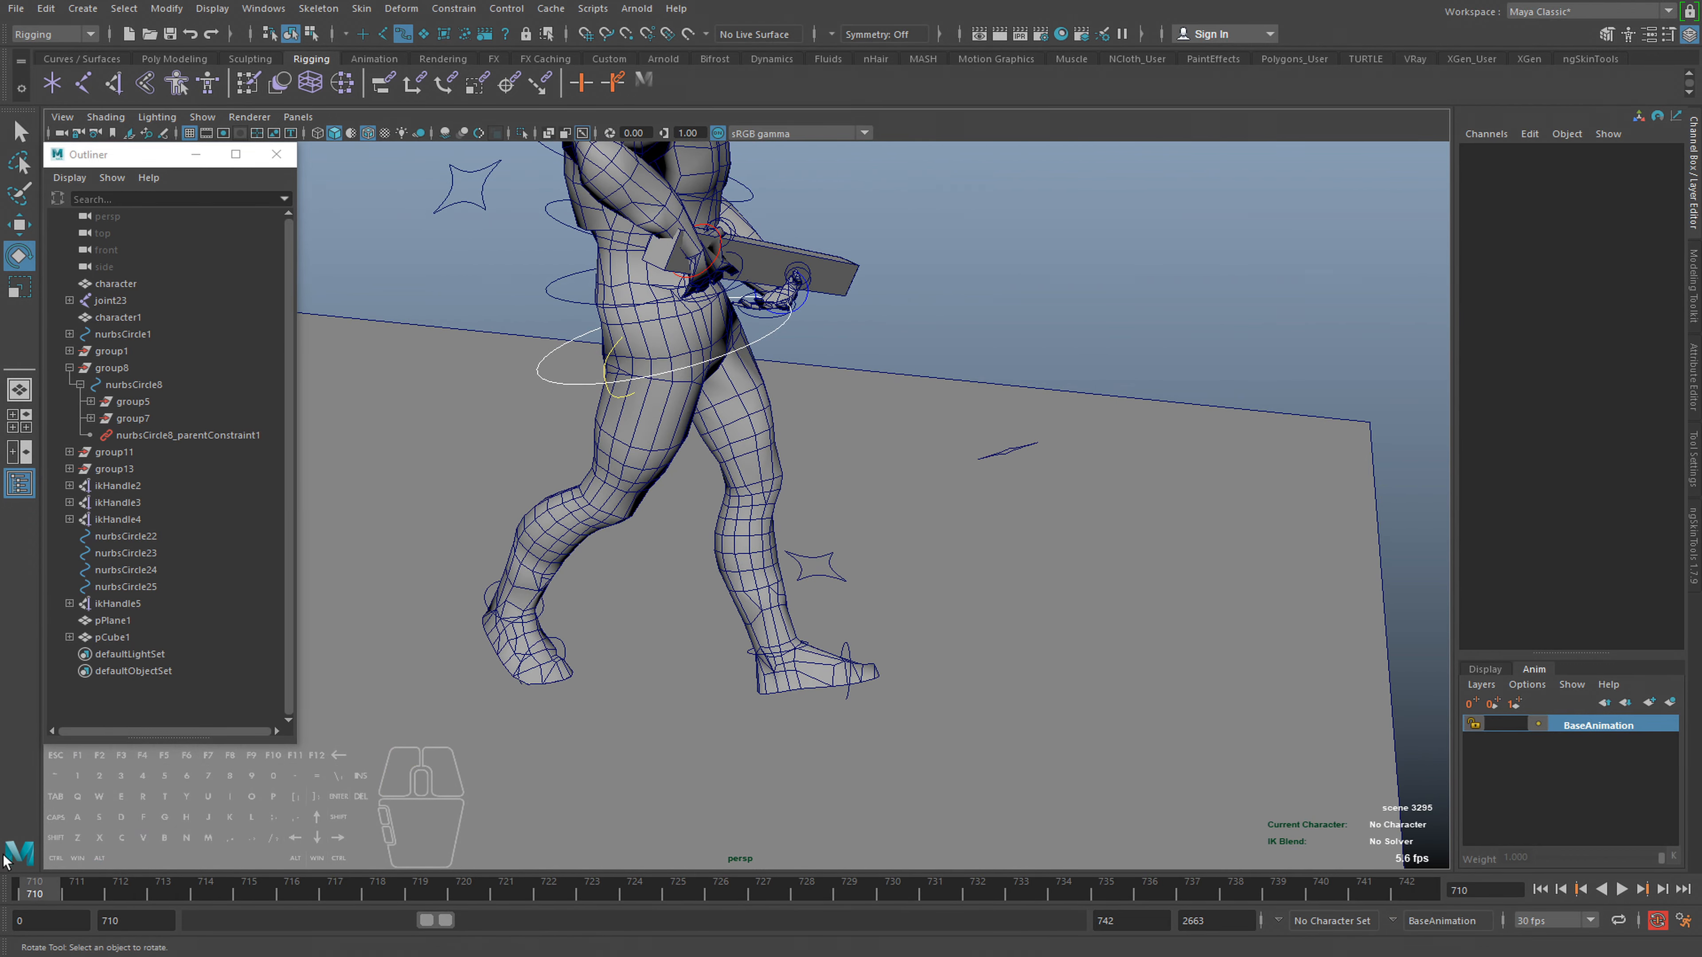
# Close the Outliner and select the character's body, hand and foot controls together for moving
pyautogui.click(279, 160)
pyautogui.keyDown('alt'); pyautogui.moveTo(550, 359); pyautogui.dragTo(628, 447, button='middle'); pyautogui.keyUp('alt')
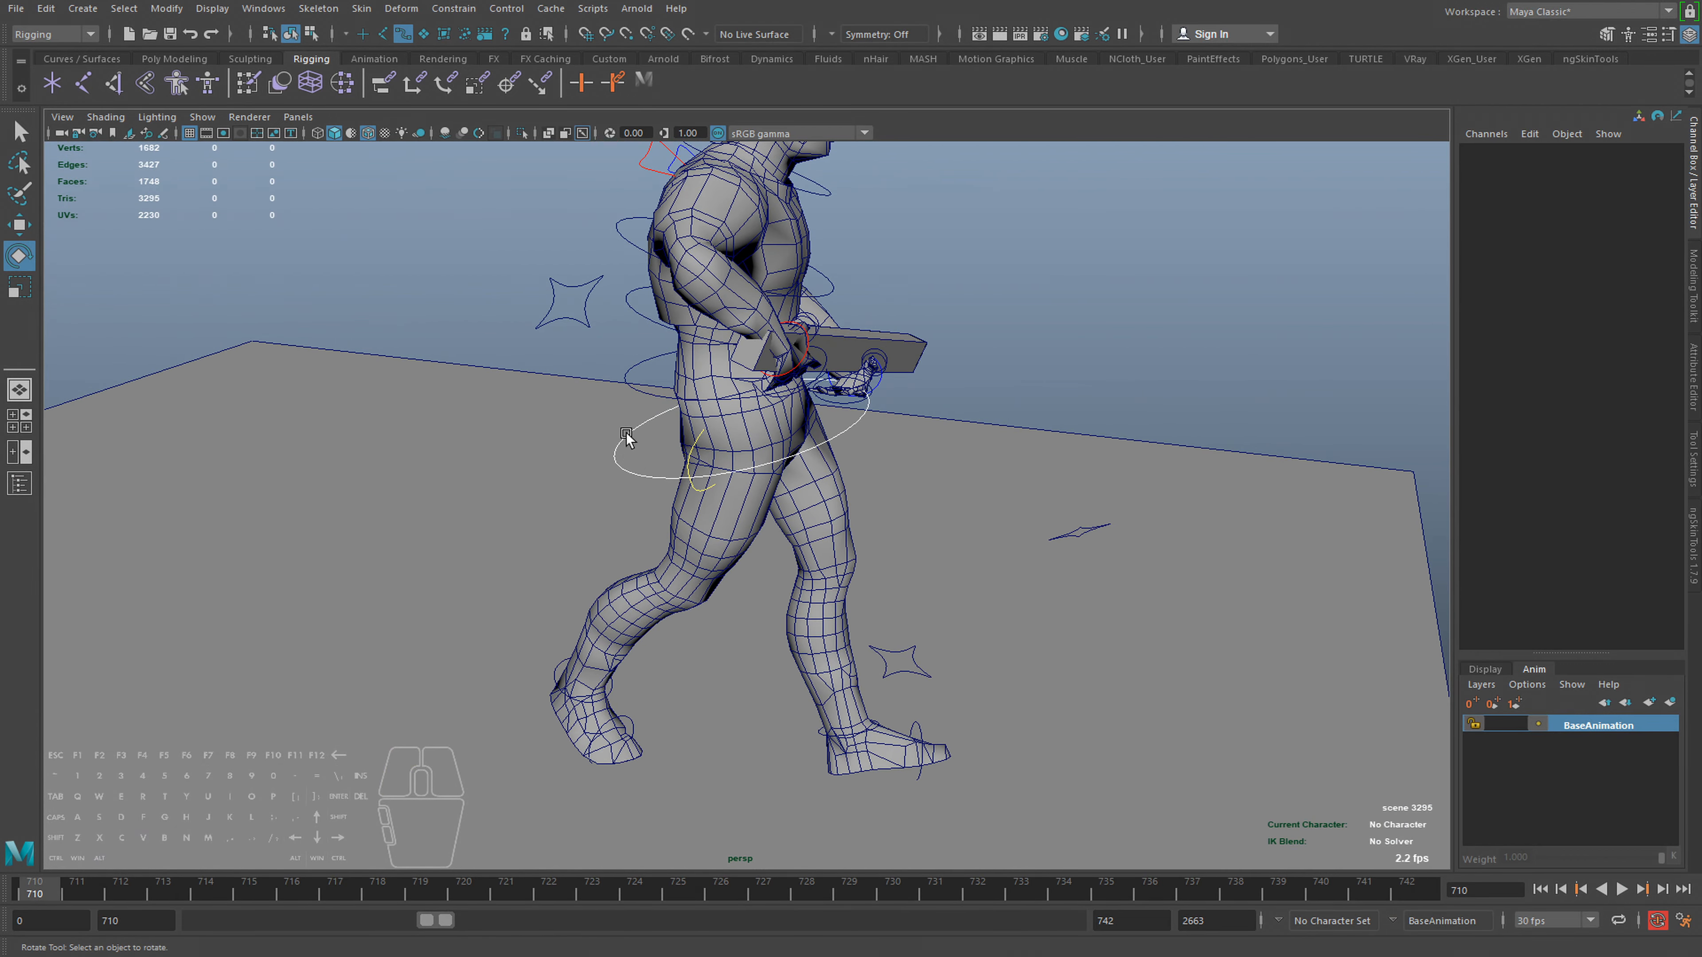
pyautogui.click(627, 436)
pyautogui.keyDown('shift'); pyautogui.click(869, 728); pyautogui.keyUp('shift')
pyautogui.keyDown('alt'); pyautogui.moveTo(809, 586); pyautogui.dragTo(820, 673, button='middle'); pyautogui.keyUp('alt')
pyautogui.keyDown('alt'); pyautogui.moveTo(831, 604); pyautogui.dragTo(935, 581, button='right'); pyautogui.keyUp('alt')
pyautogui.keyDown('alt'); pyautogui.moveTo(935, 581); pyautogui.dragTo(843, 416); pyautogui.keyUp('alt')
pyautogui.keyDown('shift'); pyautogui.click(820, 388); pyautogui.keyUp('shift')
pyautogui.press('w')
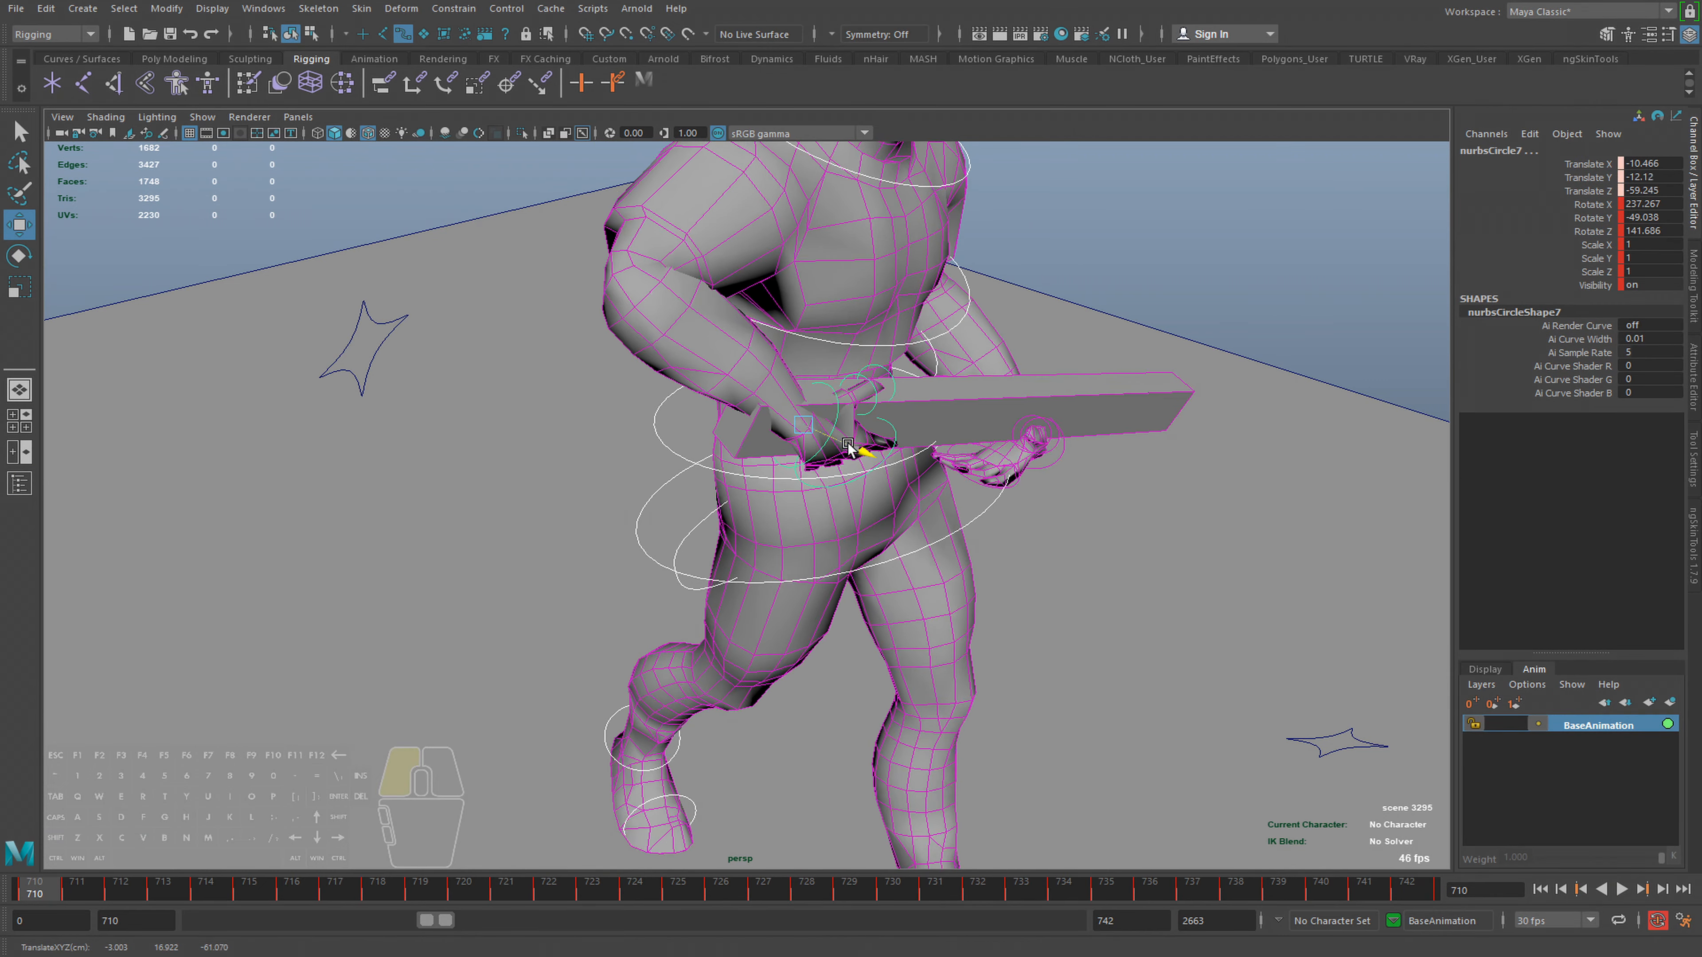
pyautogui.keyDown('alt'); pyautogui.moveTo(598, 489); pyautogui.dragTo(604, 390); pyautogui.keyUp('alt')
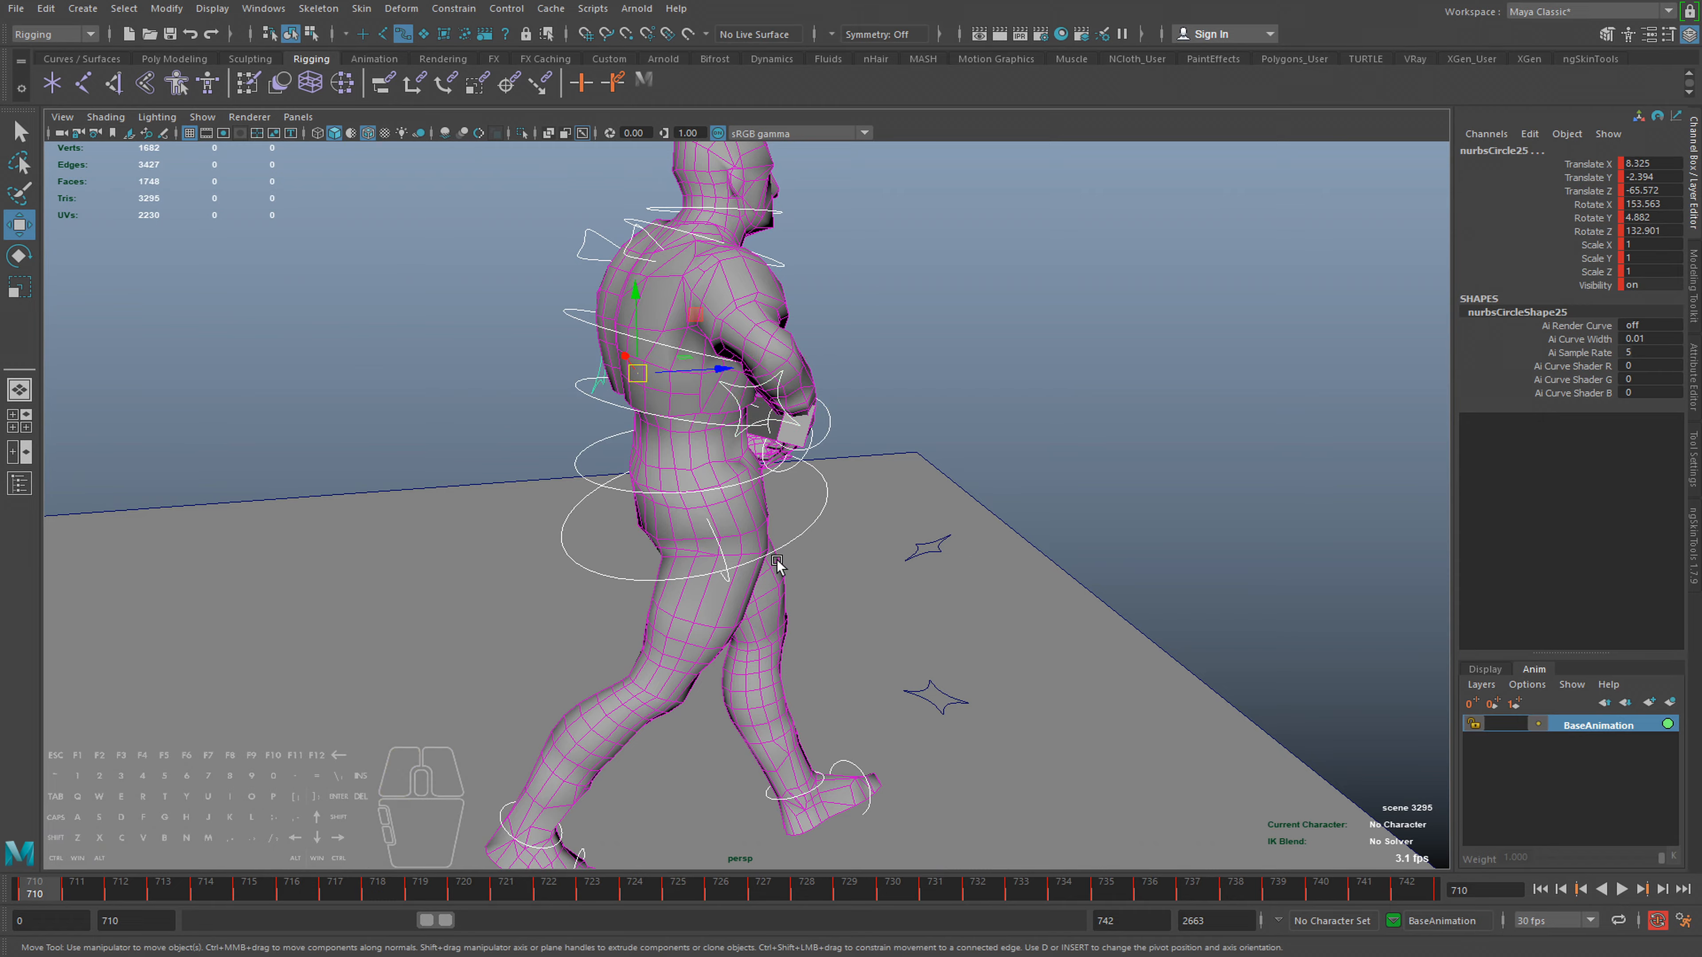
pyautogui.moveTo(734, 392); pyautogui.dragTo(1207, 334)
pyautogui.hotkey('ctrl', 'z')
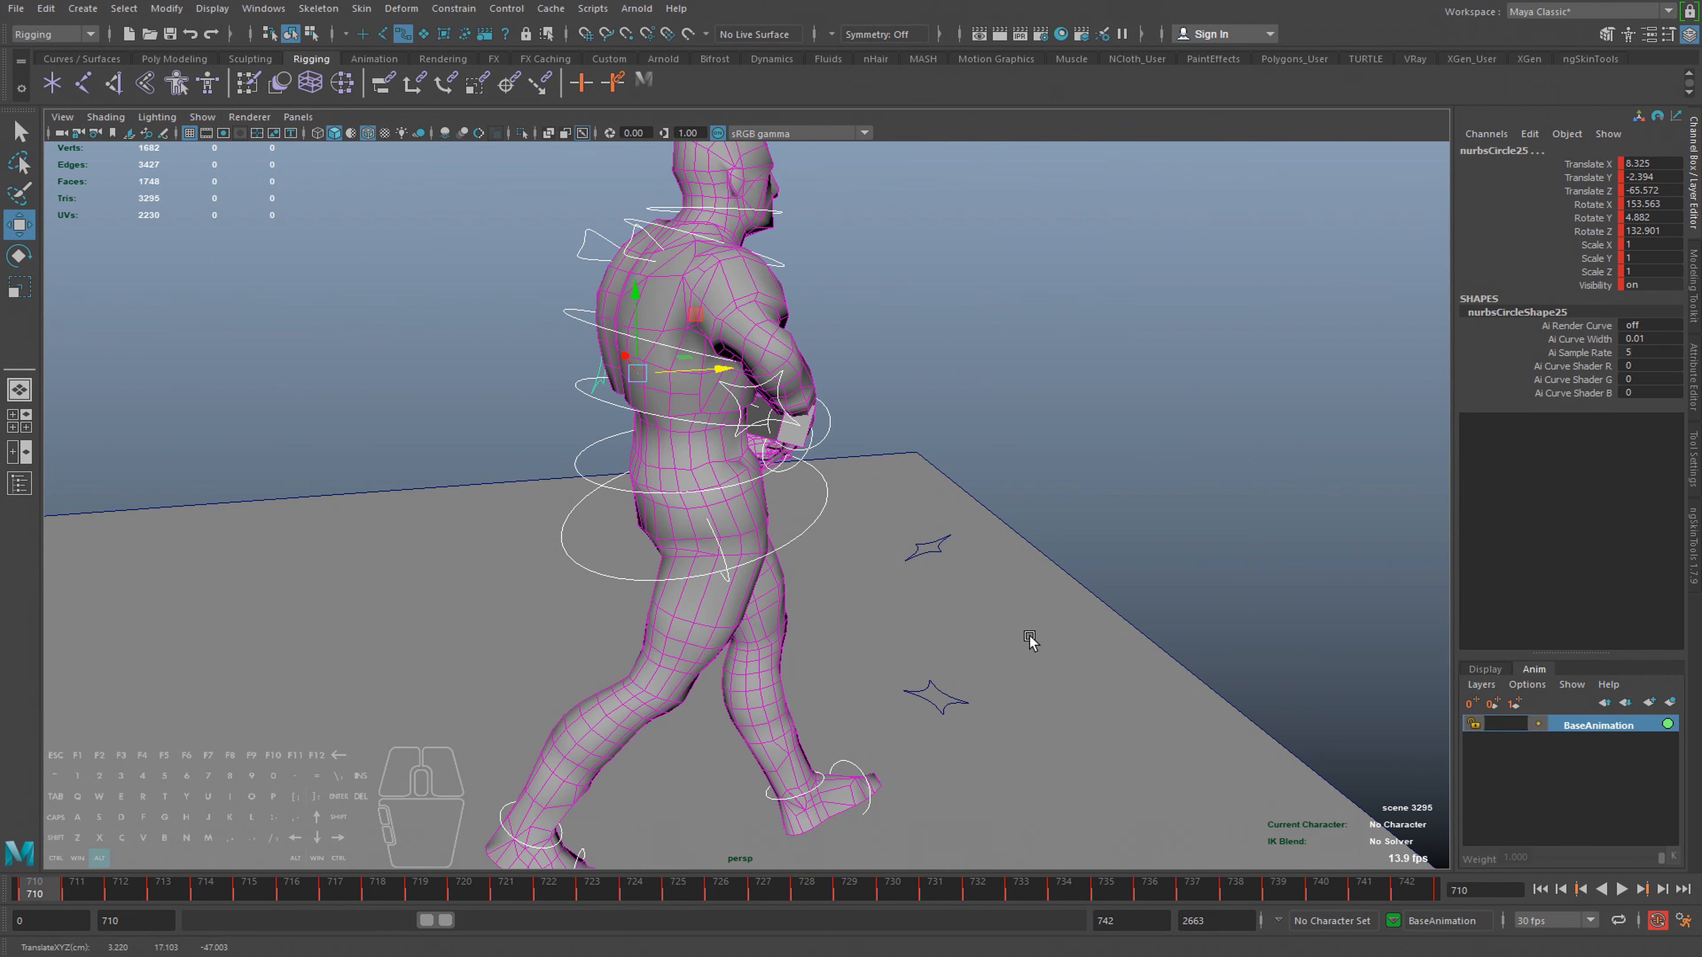
# Add the knee pole controls to the selection and create AnimLayer1 for all the selected controls
pyautogui.press('q')
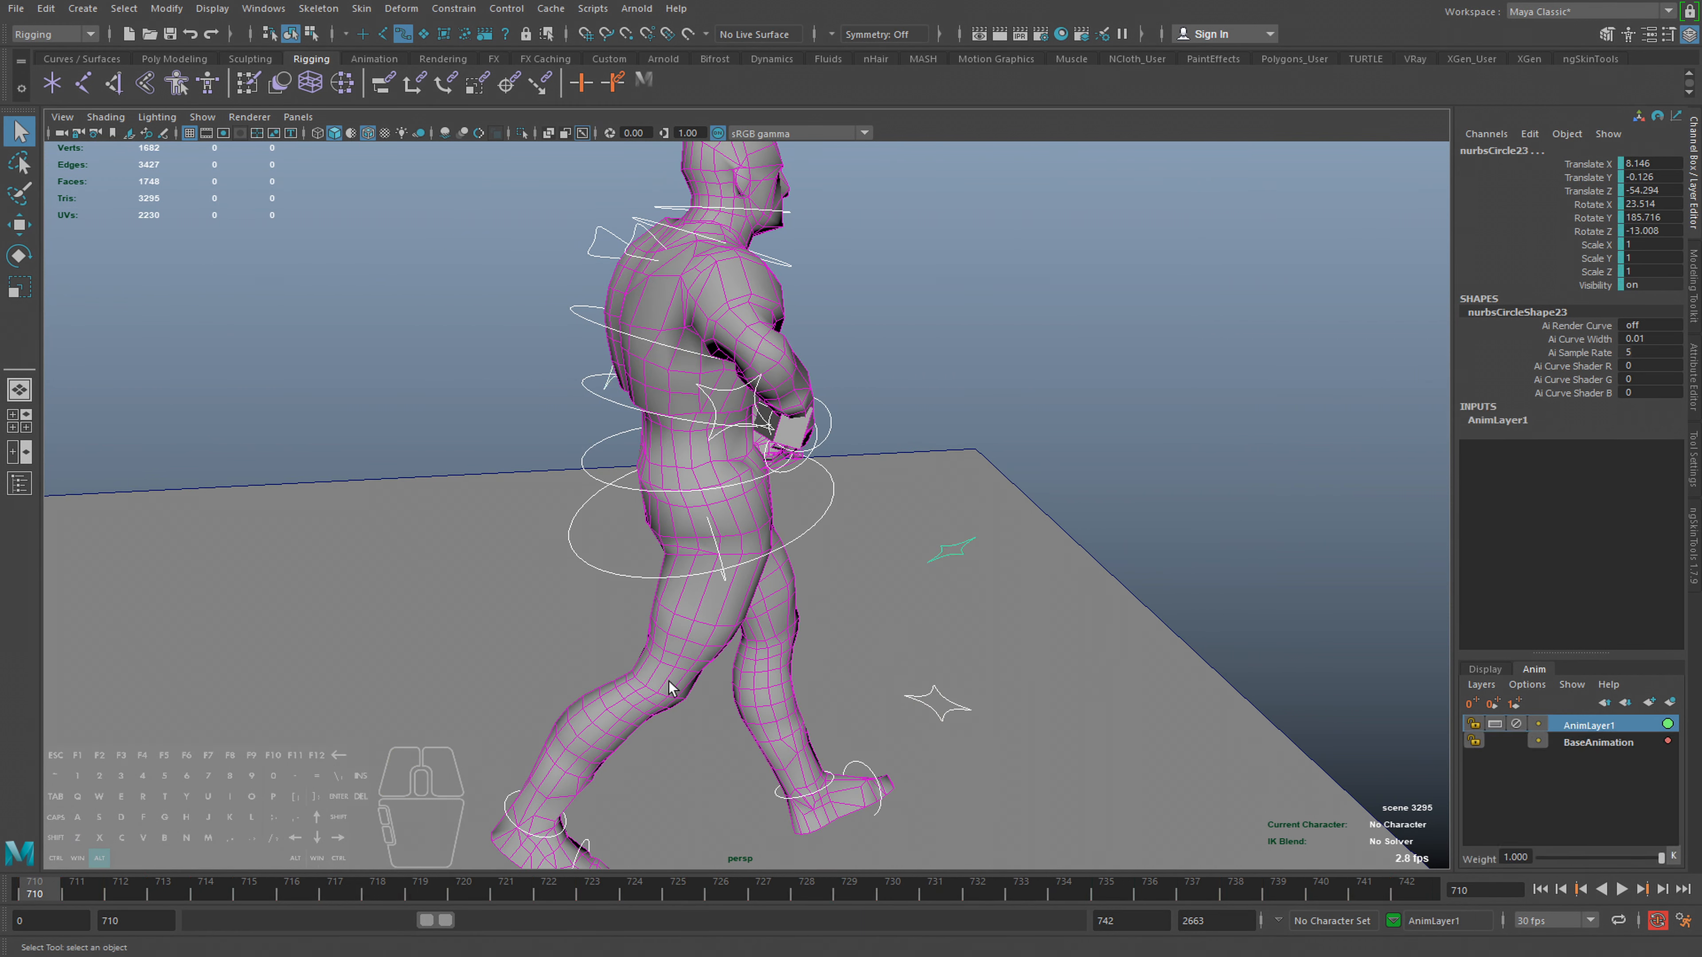
pyautogui.keyDown('alt'); pyautogui.scroll(-1, 849, 673); pyautogui.keyUp('alt')
pyautogui.keyDown('alt'); pyautogui.moveTo(659, 667); pyautogui.dragTo(621, 640); pyautogui.keyUp('alt')
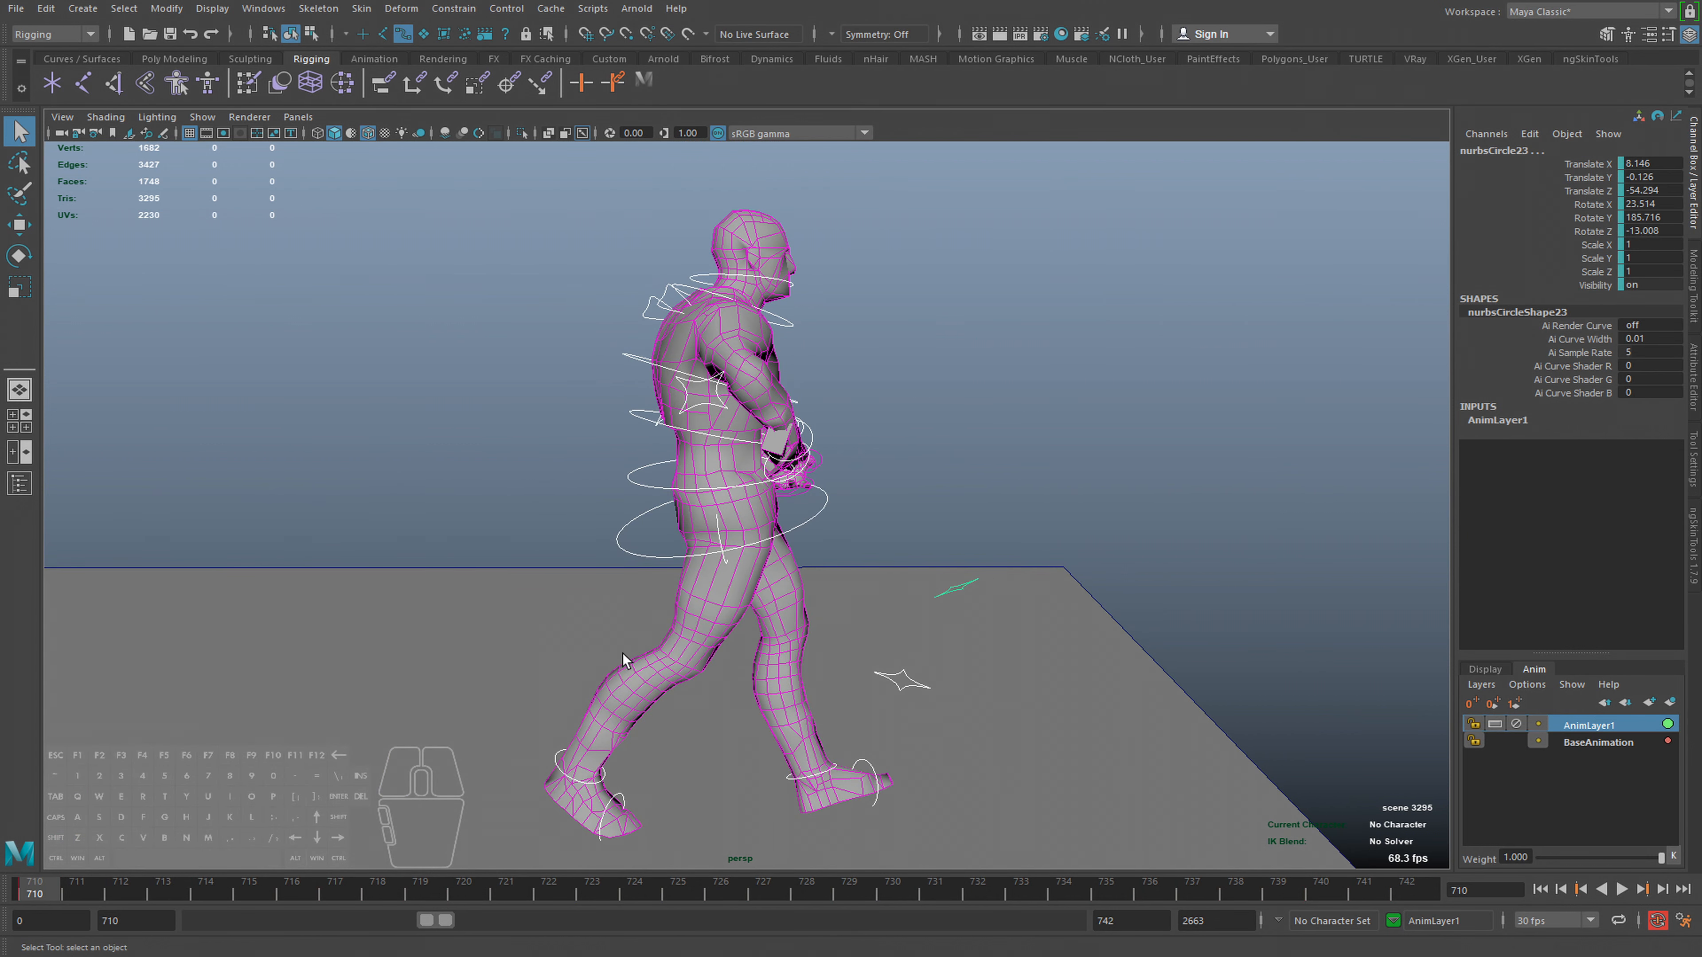
pyautogui.keyDown('alt'); pyautogui.scroll(-1, 689, 625); pyautogui.keyUp('alt')
pyautogui.keyDown('alt'); pyautogui.moveTo(864, 578); pyautogui.dragTo(801, 570); pyautogui.keyUp('alt')
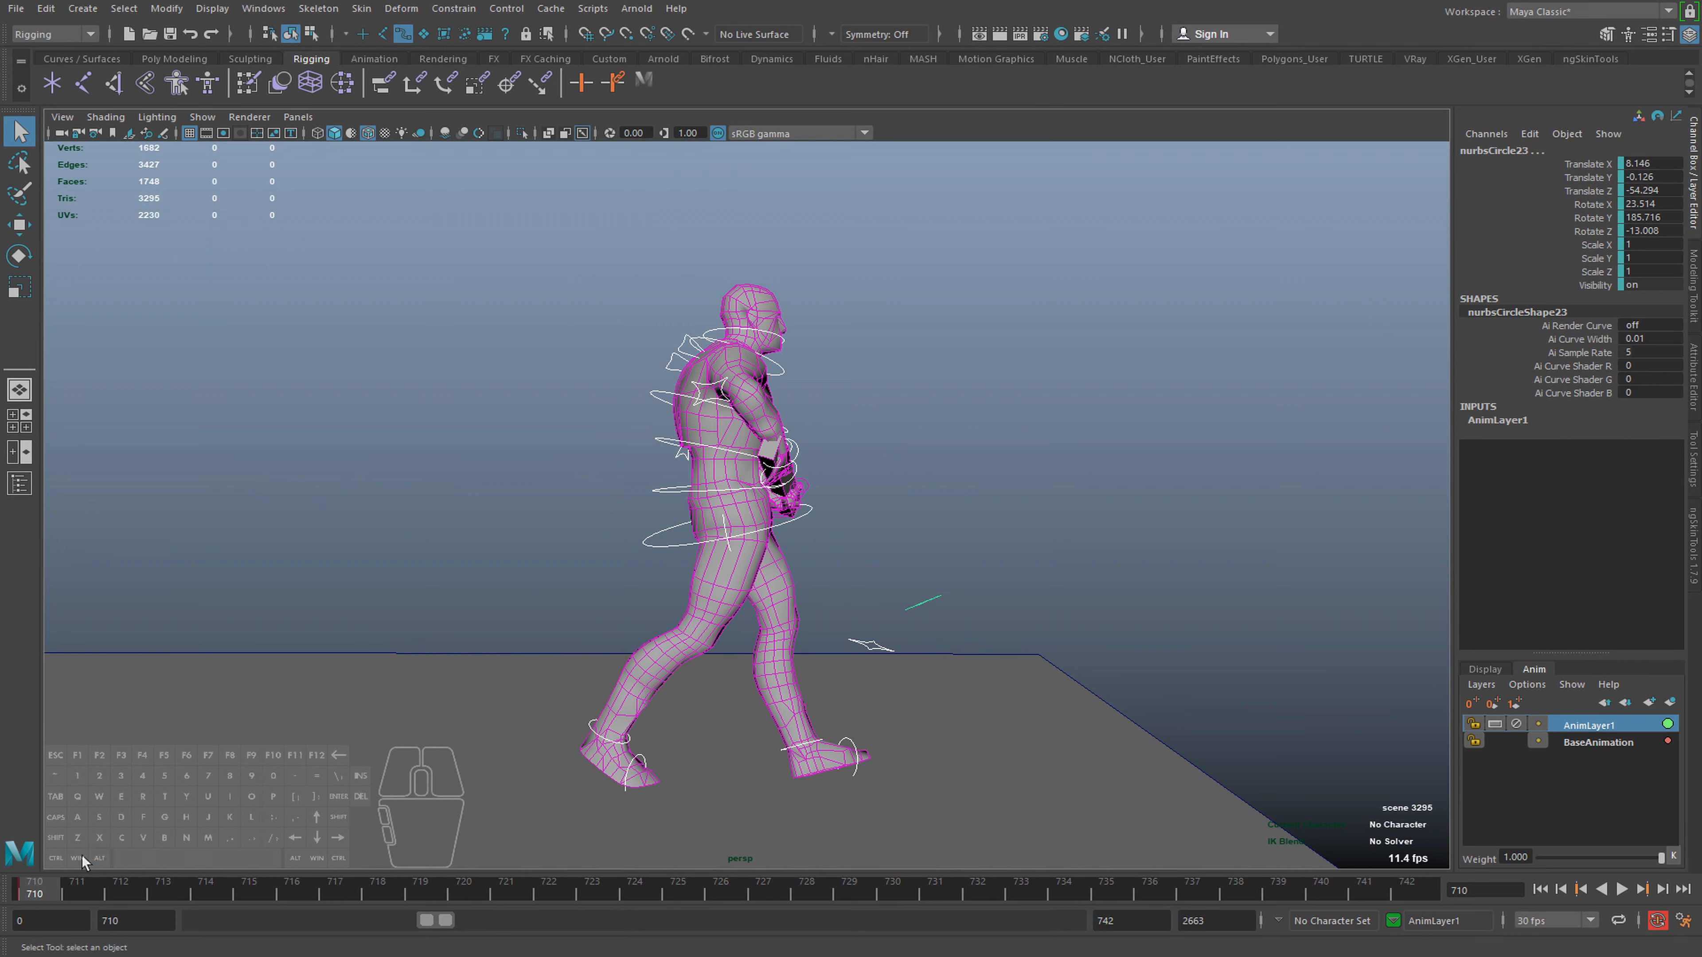
# Key all controls at frame 710, then at frame 742 move them forward about 11 units along Z
pyautogui.keyDown('alt'); pyautogui.moveTo(978, 626); pyautogui.dragTo(891, 684, button='right'); pyautogui.keyUp('alt')
pyautogui.keyDown('alt'); pyautogui.moveTo(868, 702); pyautogui.dragTo(854, 669, button='middle'); pyautogui.keyUp('alt')
pyautogui.moveTo(79, 894); pyautogui.dragTo(65, 895)
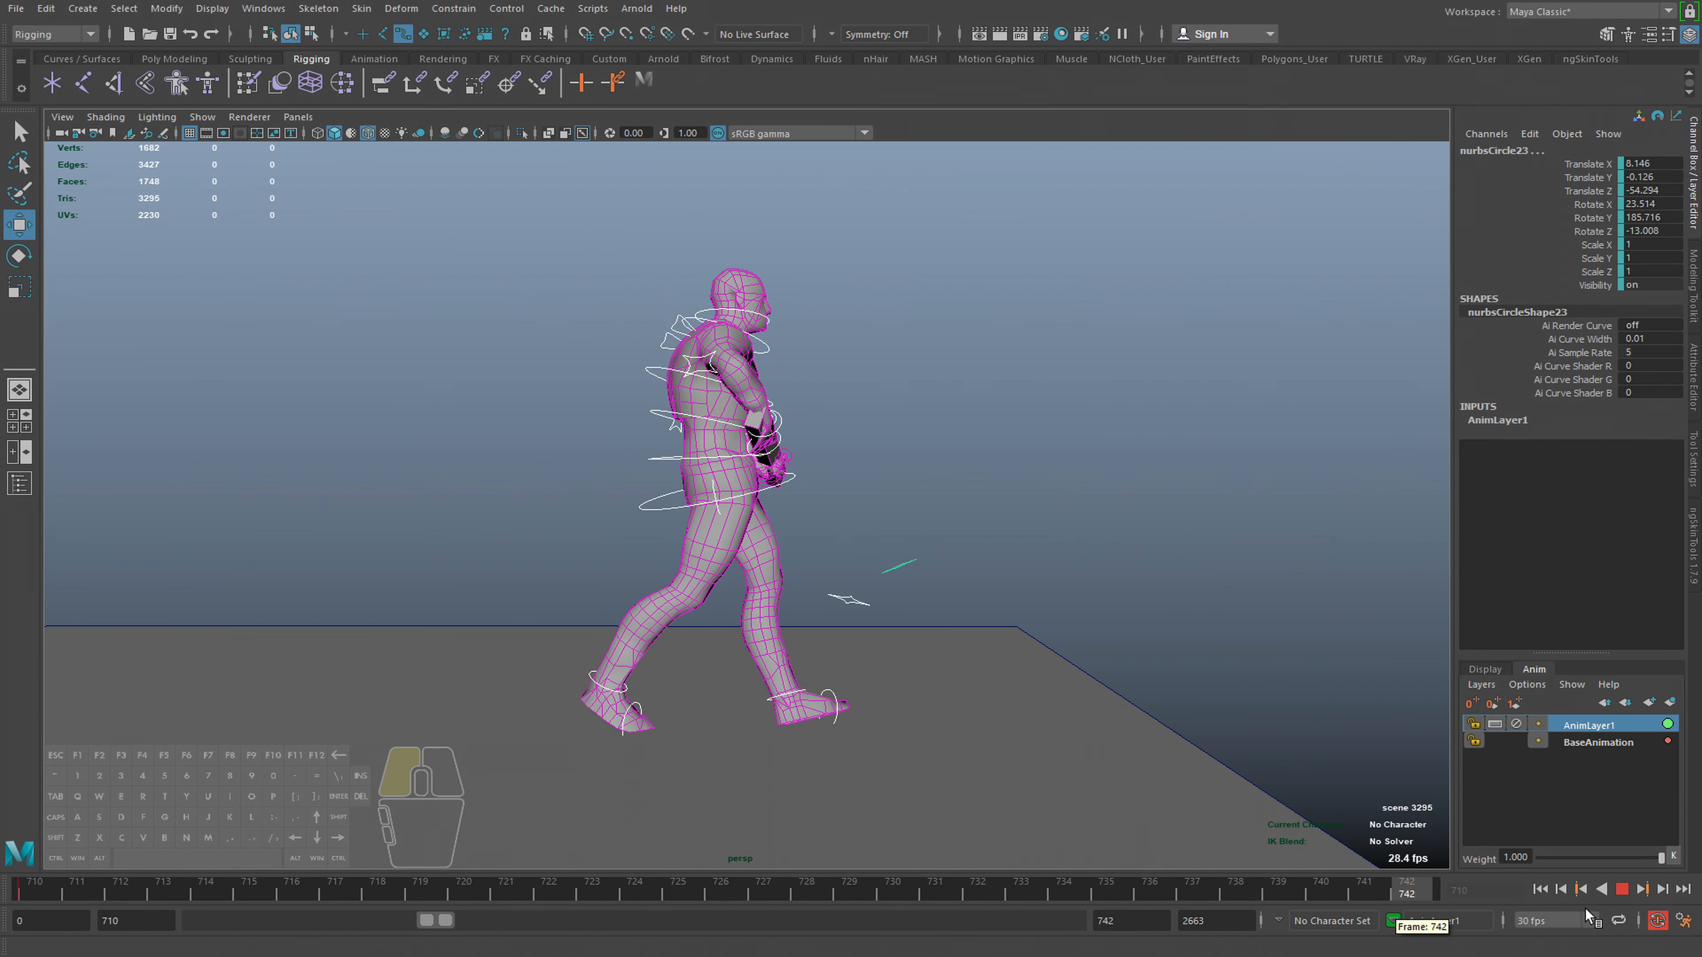
pyautogui.moveTo(984, 577); pyautogui.dragTo(1178, 576)
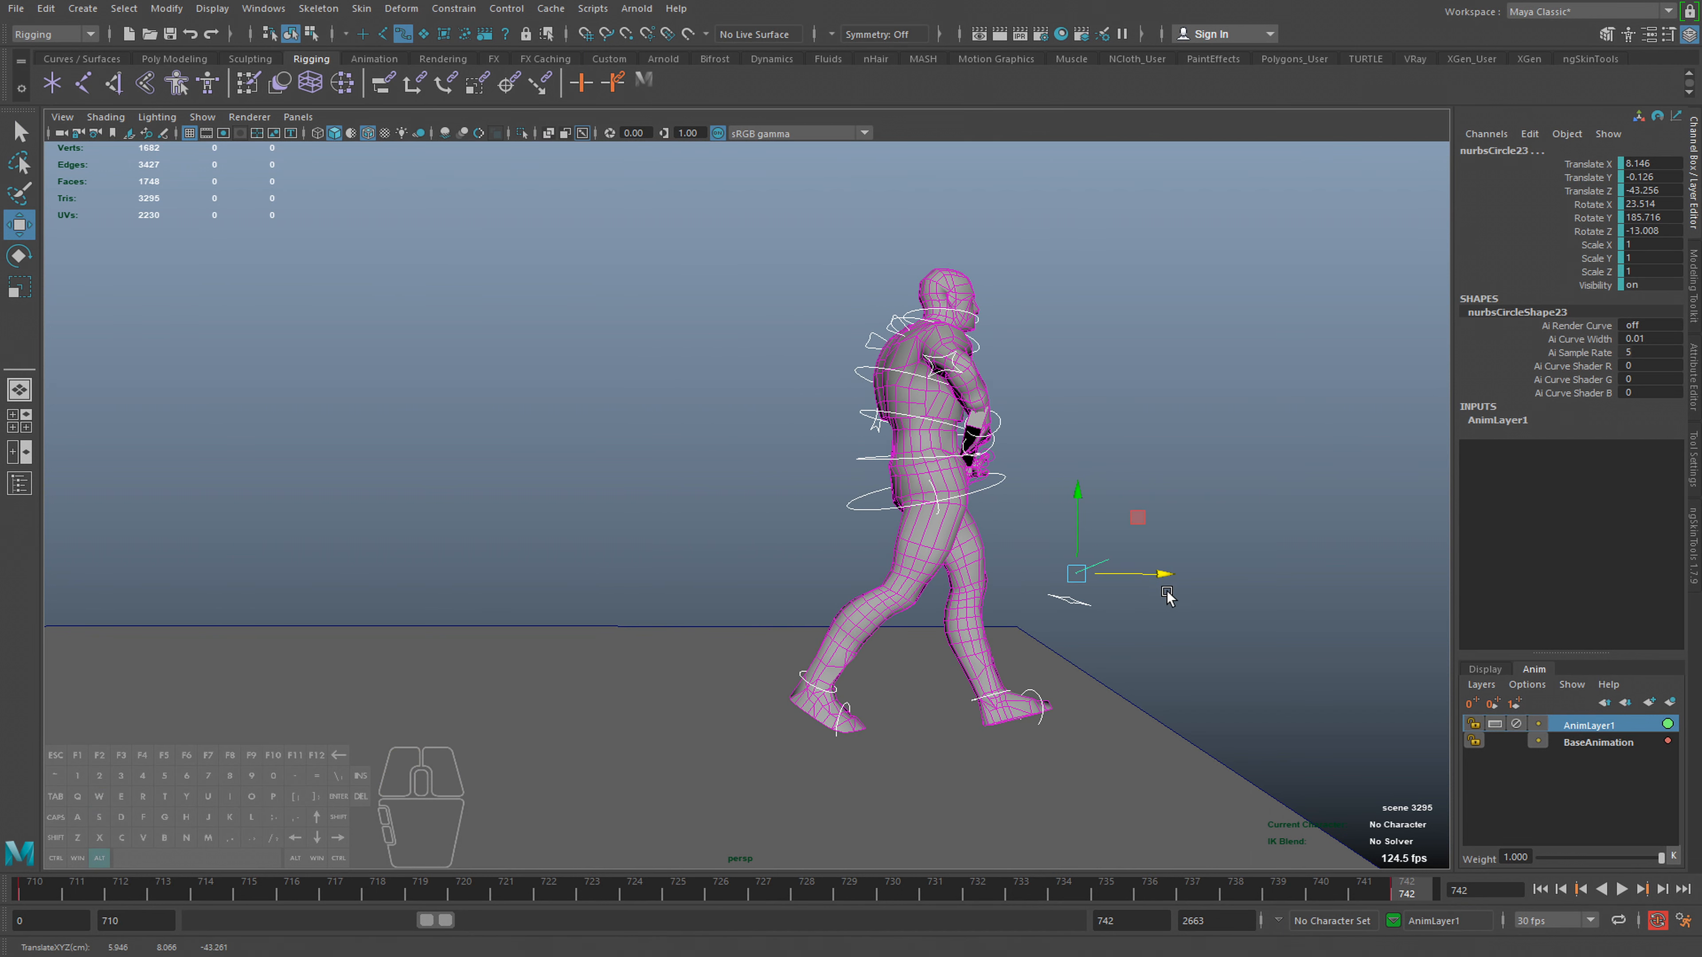
pyautogui.press('g')
# Set all of AnimLayer1's keys to linear tangents in the Graph Editor, close it and play the animation
pyautogui.keyDown('alt'); pyautogui.moveTo(1110, 805); pyautogui.dragTo(922, 733, button='right'); pyautogui.keyUp('alt')
pyautogui.click(1588, 721)
pyautogui.press('a')
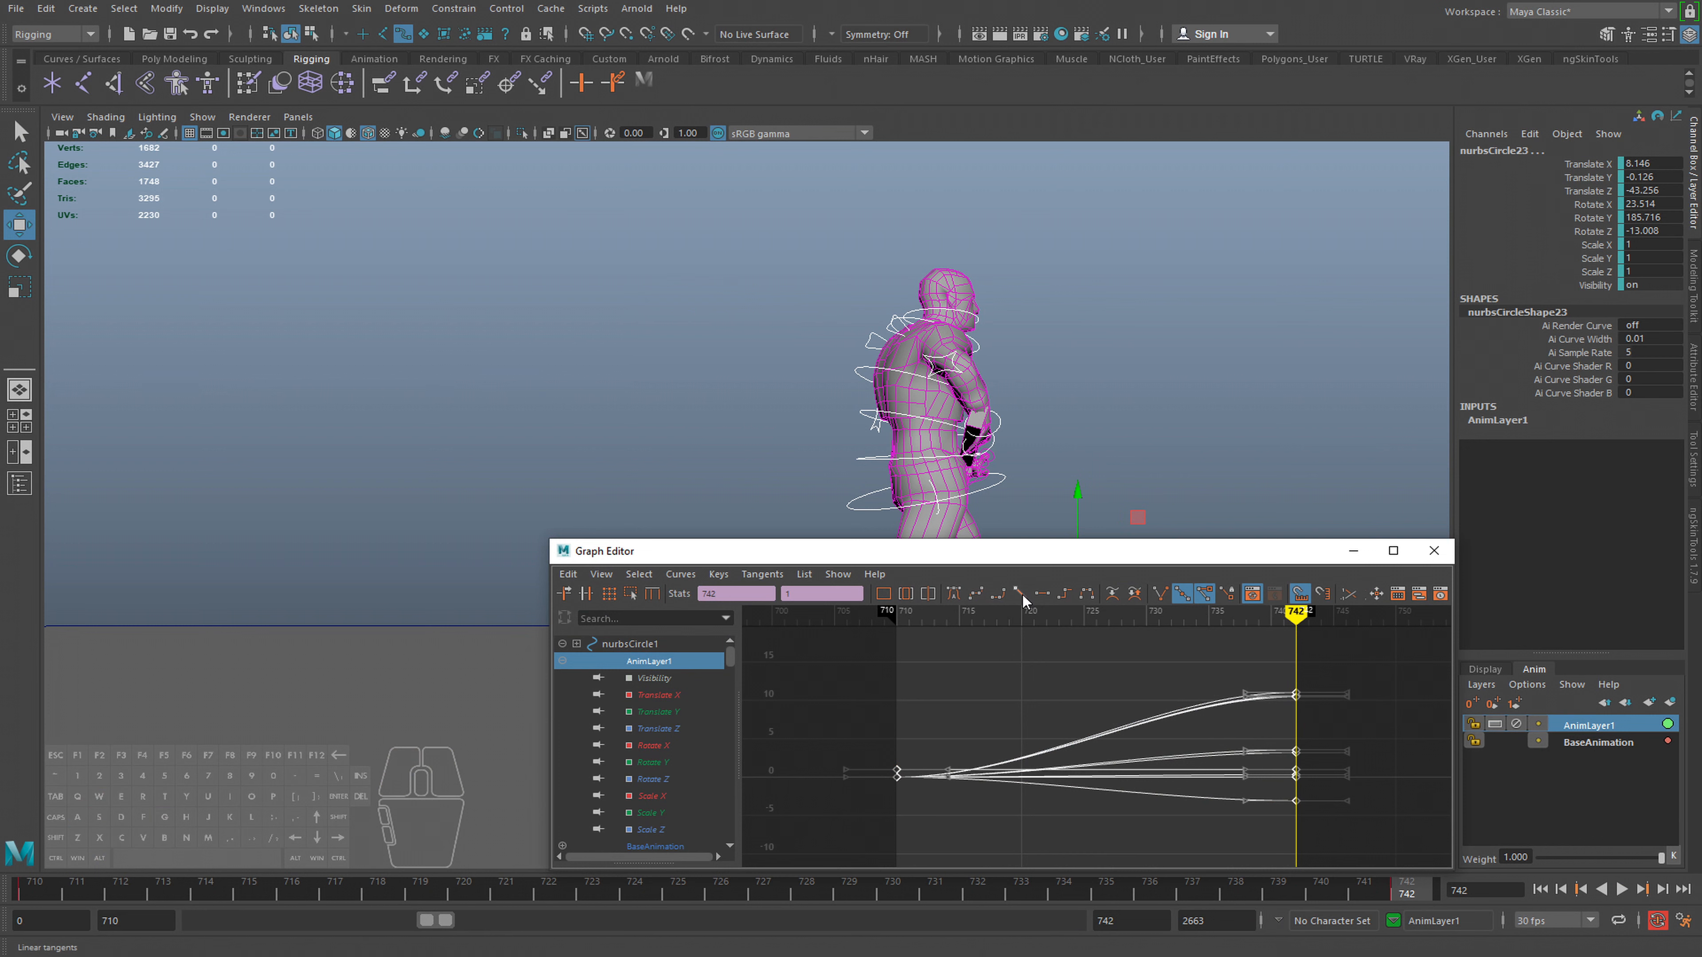
pyautogui.click(1022, 594)
pyautogui.press('a')
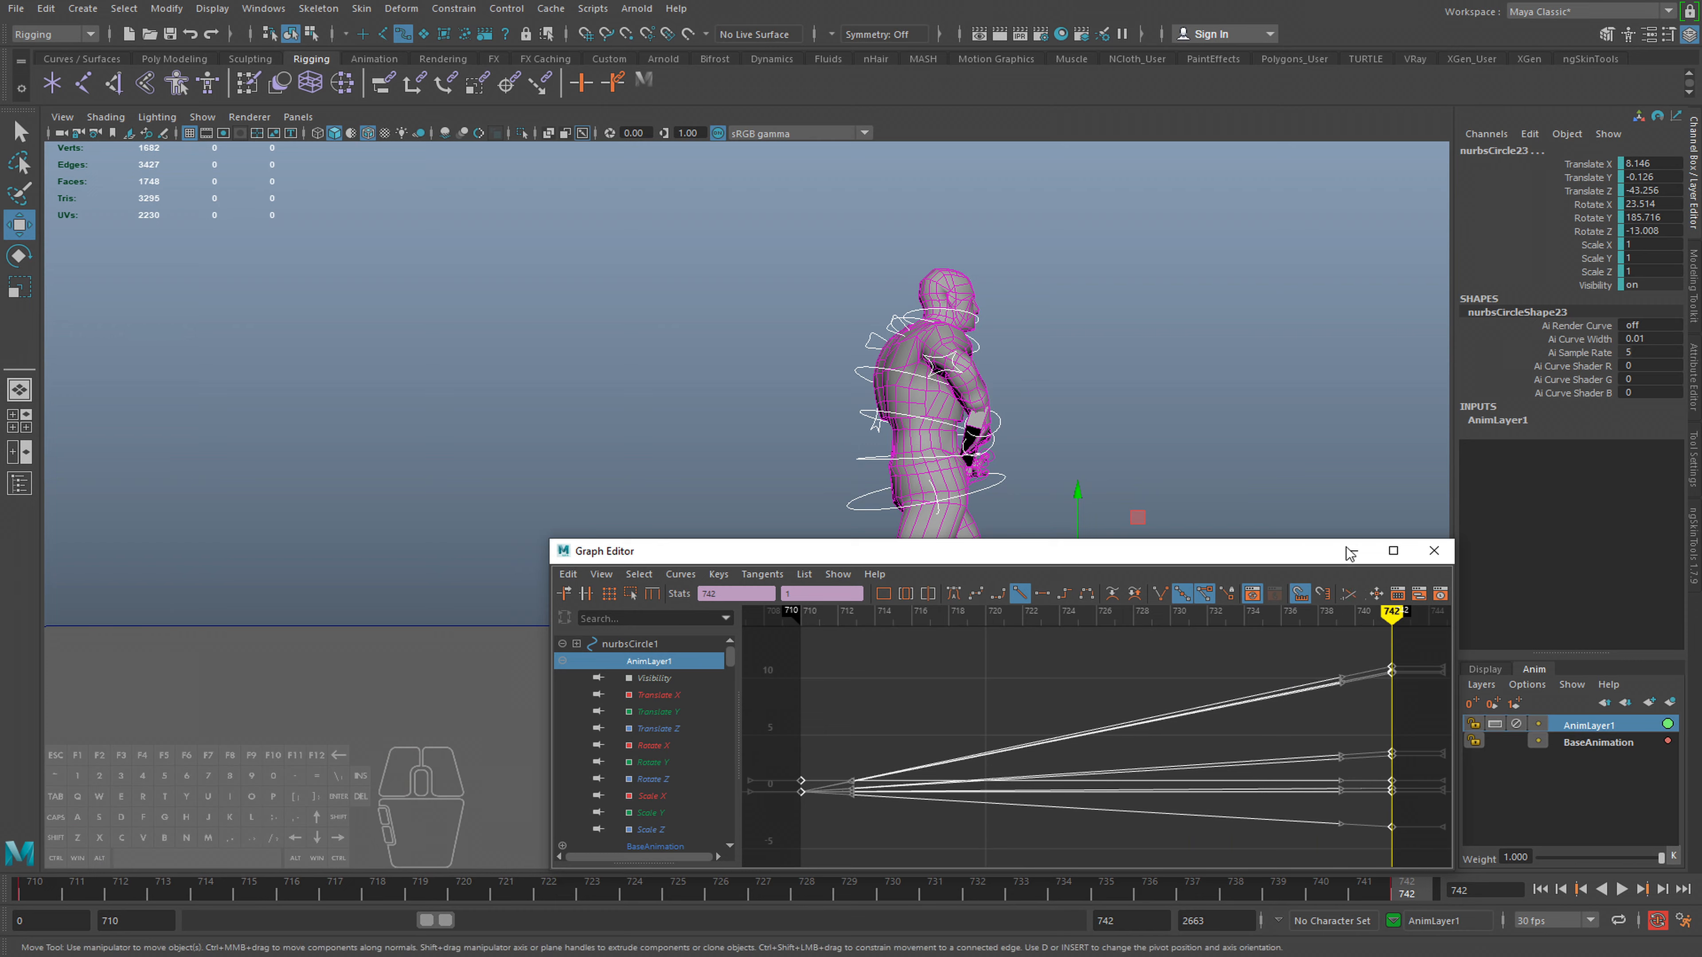
pyautogui.click(1432, 554)
pyautogui.hotkey('alt', 'v')
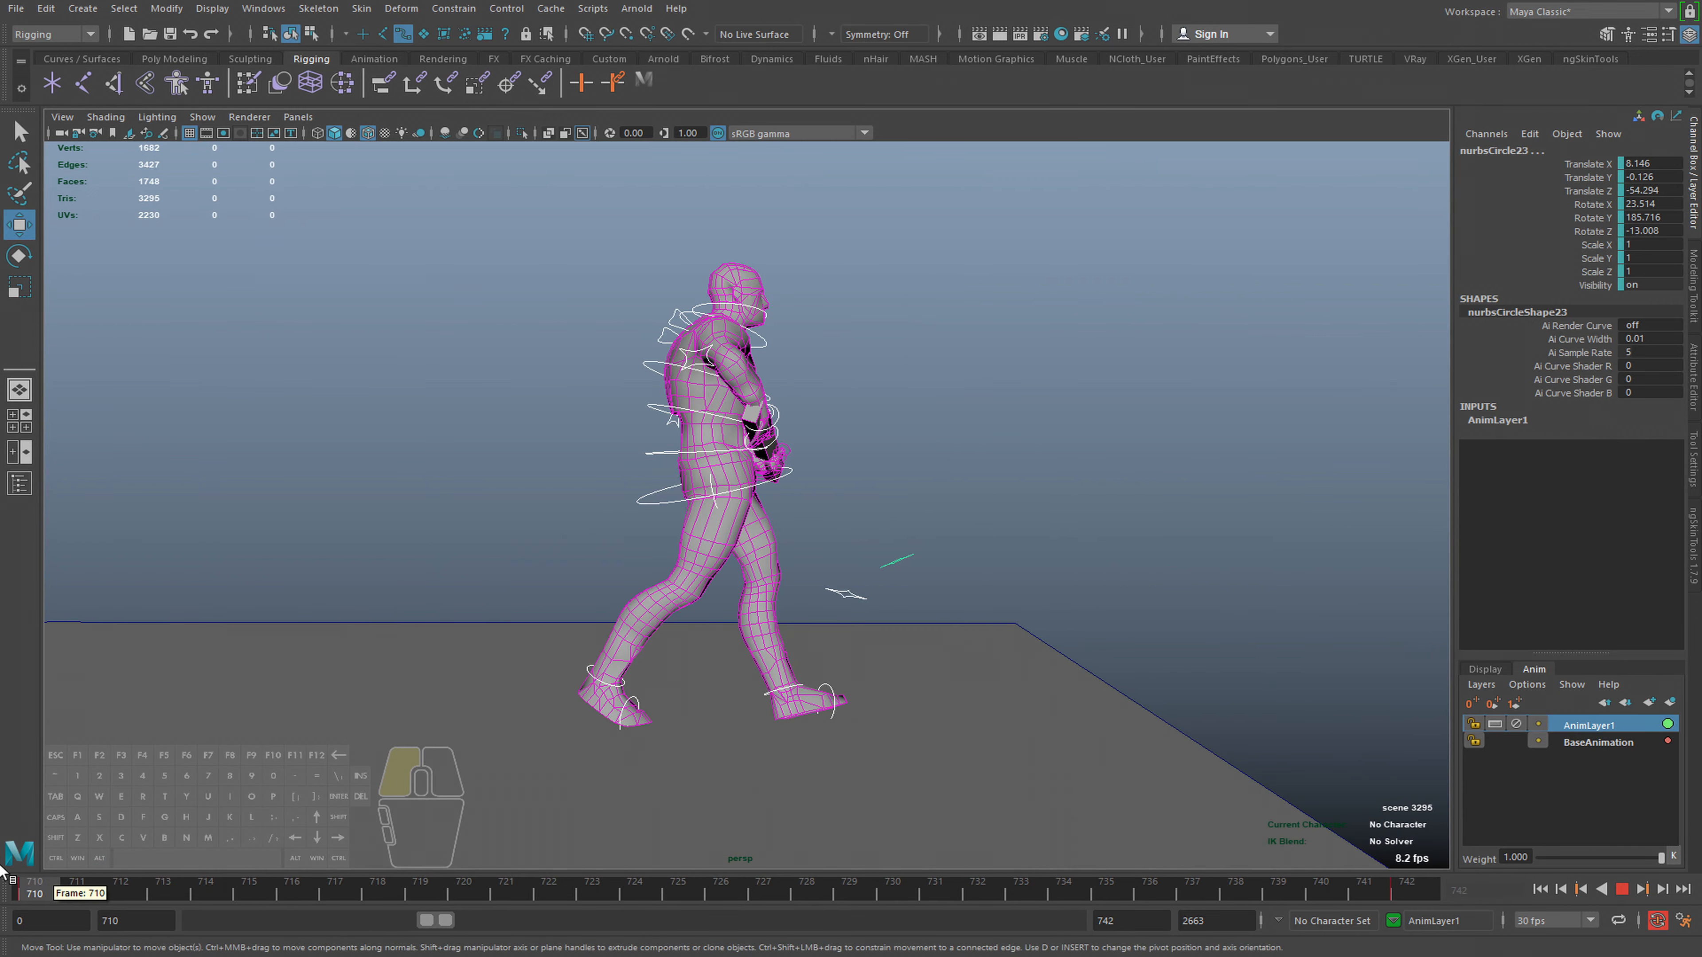
# At frame 742, move all the selected controls about 4.4 units further forward along Z
pyautogui.click(1285, 879)
pyautogui.press('w')
pyautogui.moveTo(982, 565); pyautogui.dragTo(1059, 564)
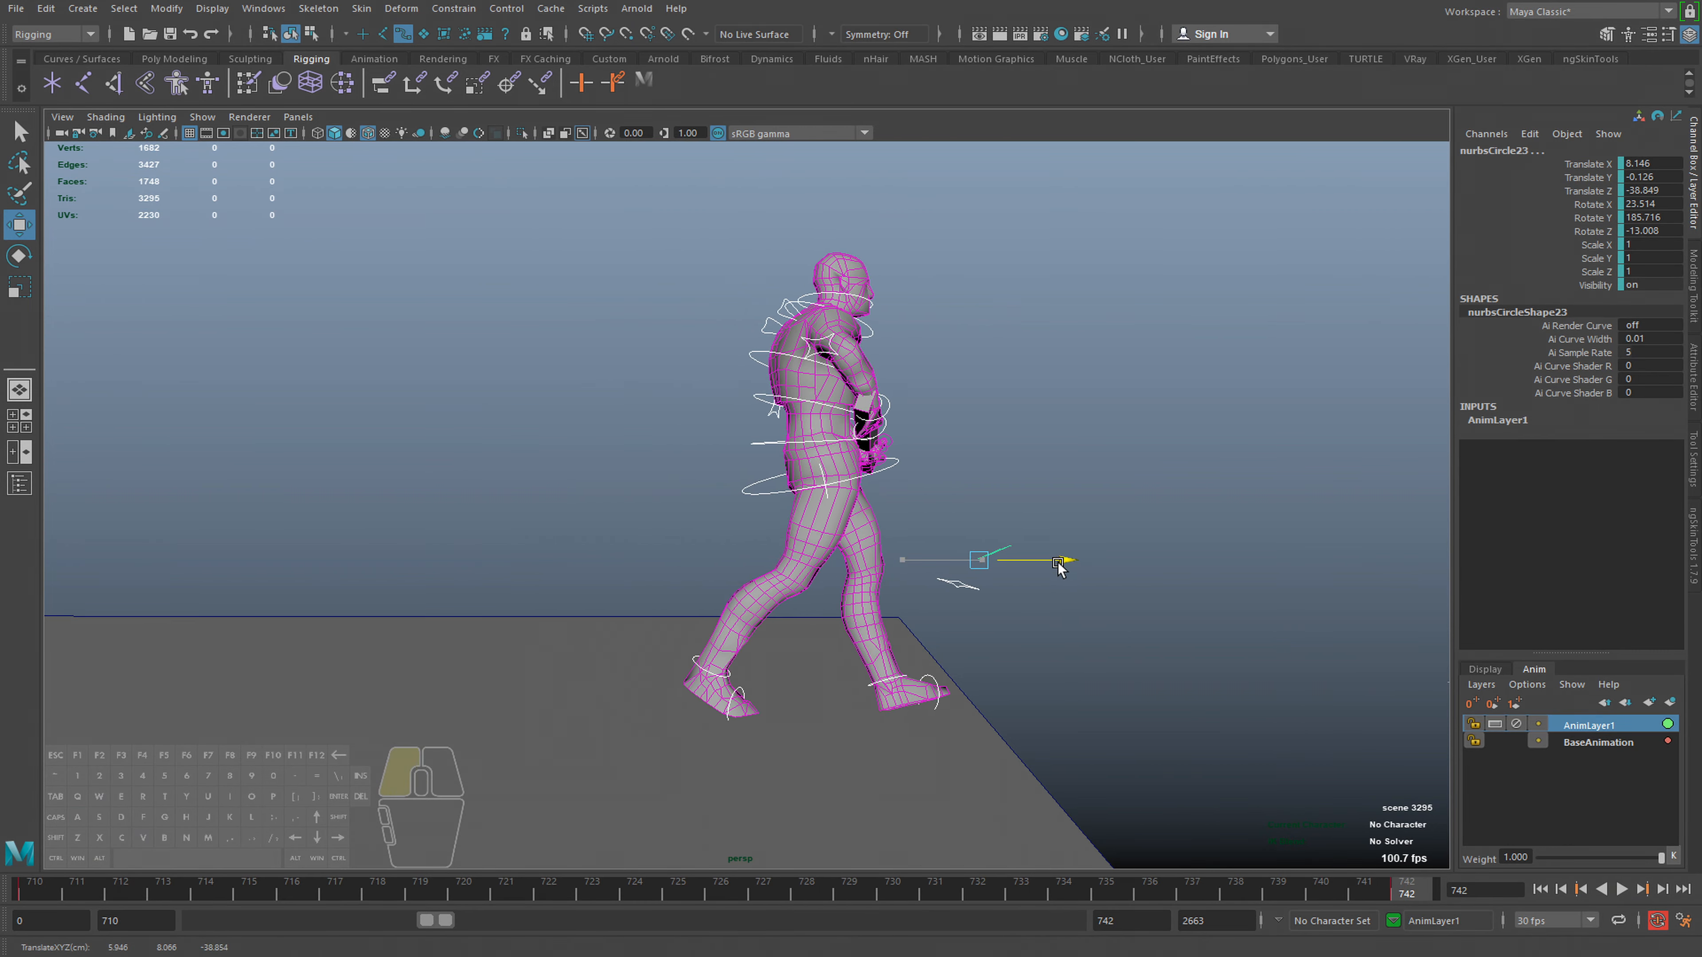
# At frame 742, move all the selected controls about 5 units further forward along Z, replaying between adjustments, and deselect them
pyautogui.hotkey('alt', 'v')
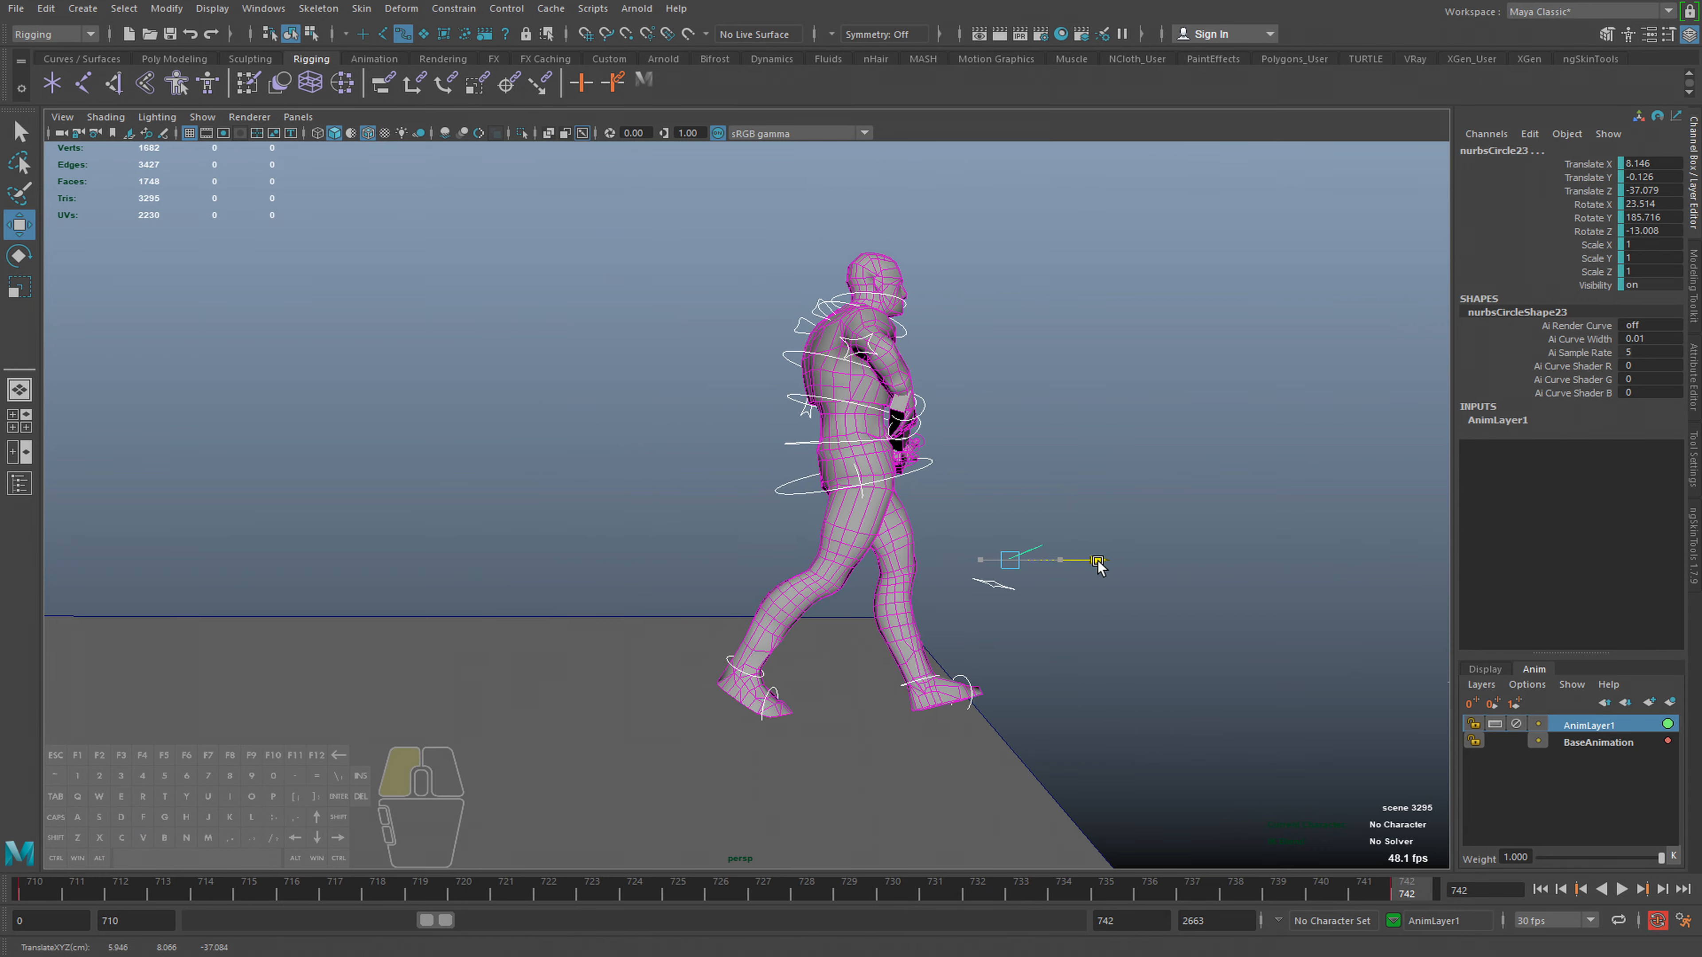
pyautogui.hotkey('alt', 'v')
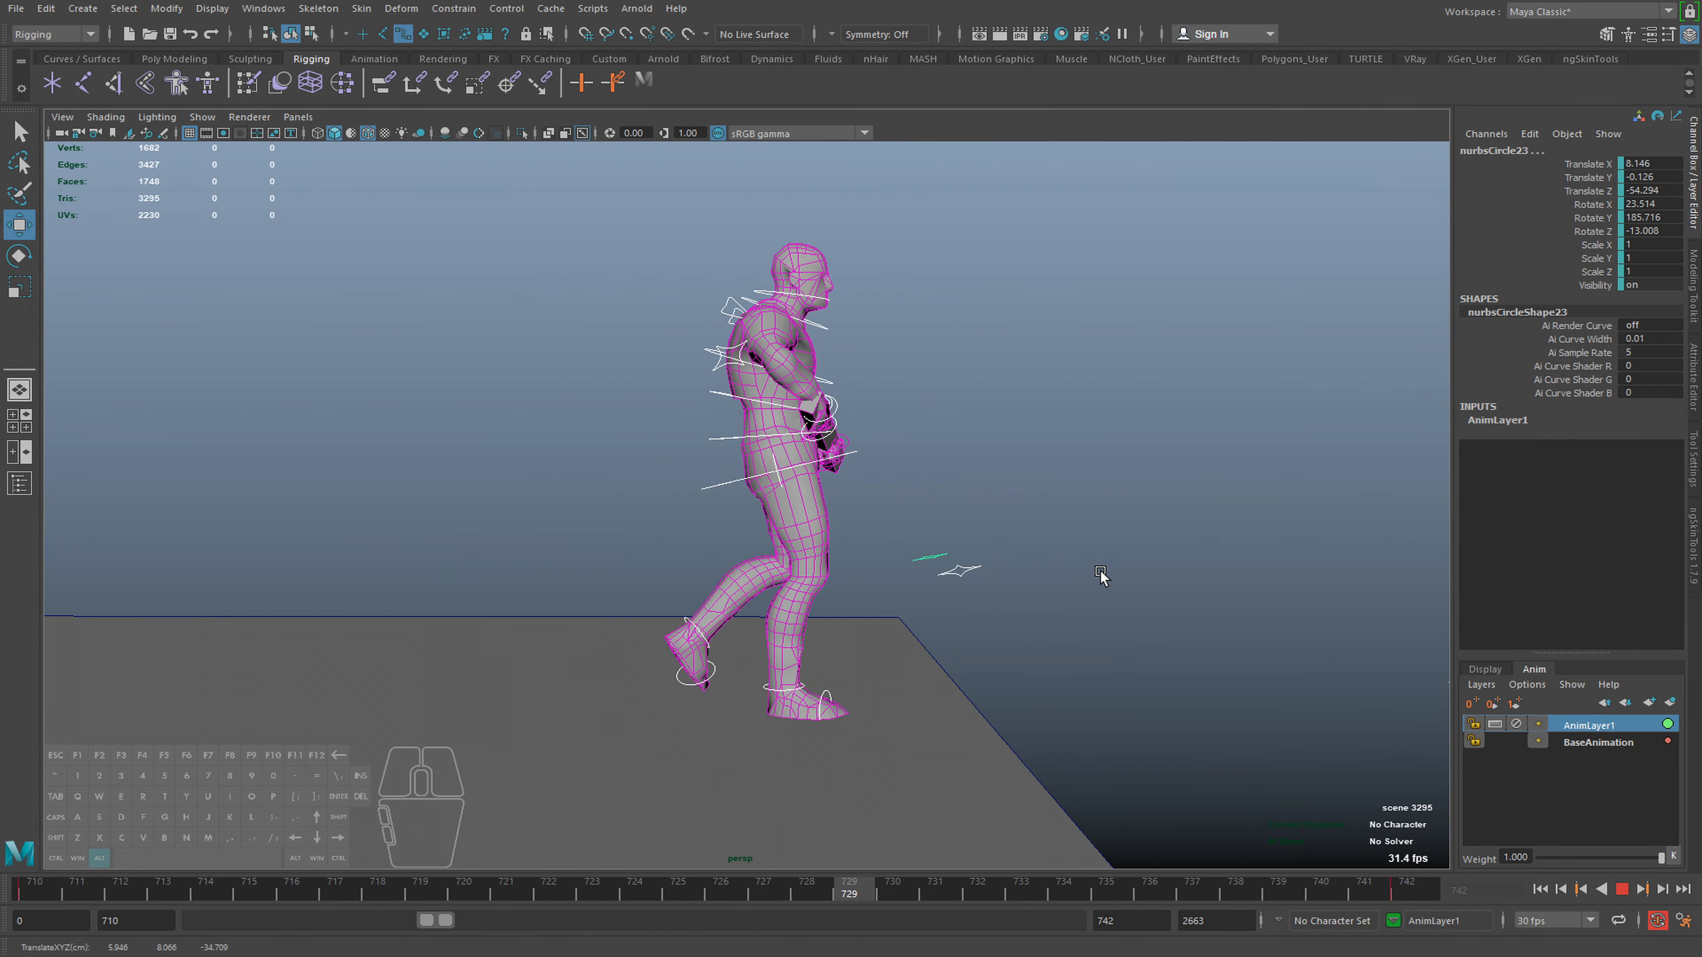
pyautogui.click(1409, 889)
pyautogui.hotkey('alt', 'v')
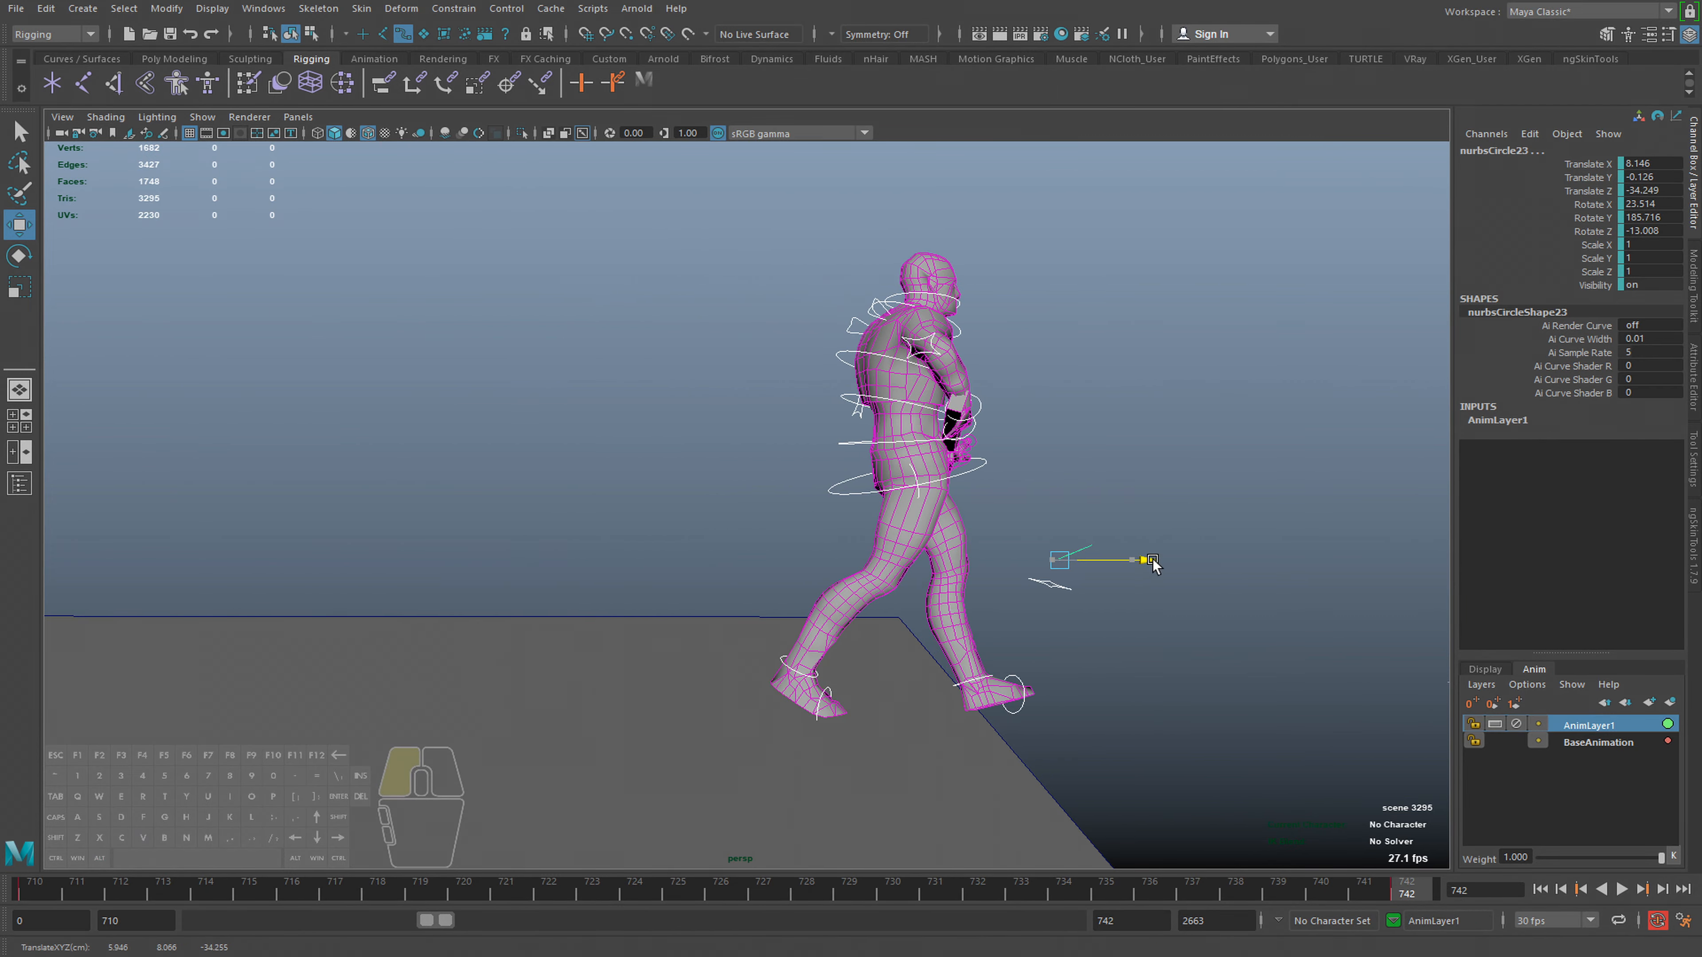
pyautogui.click(1409, 889)
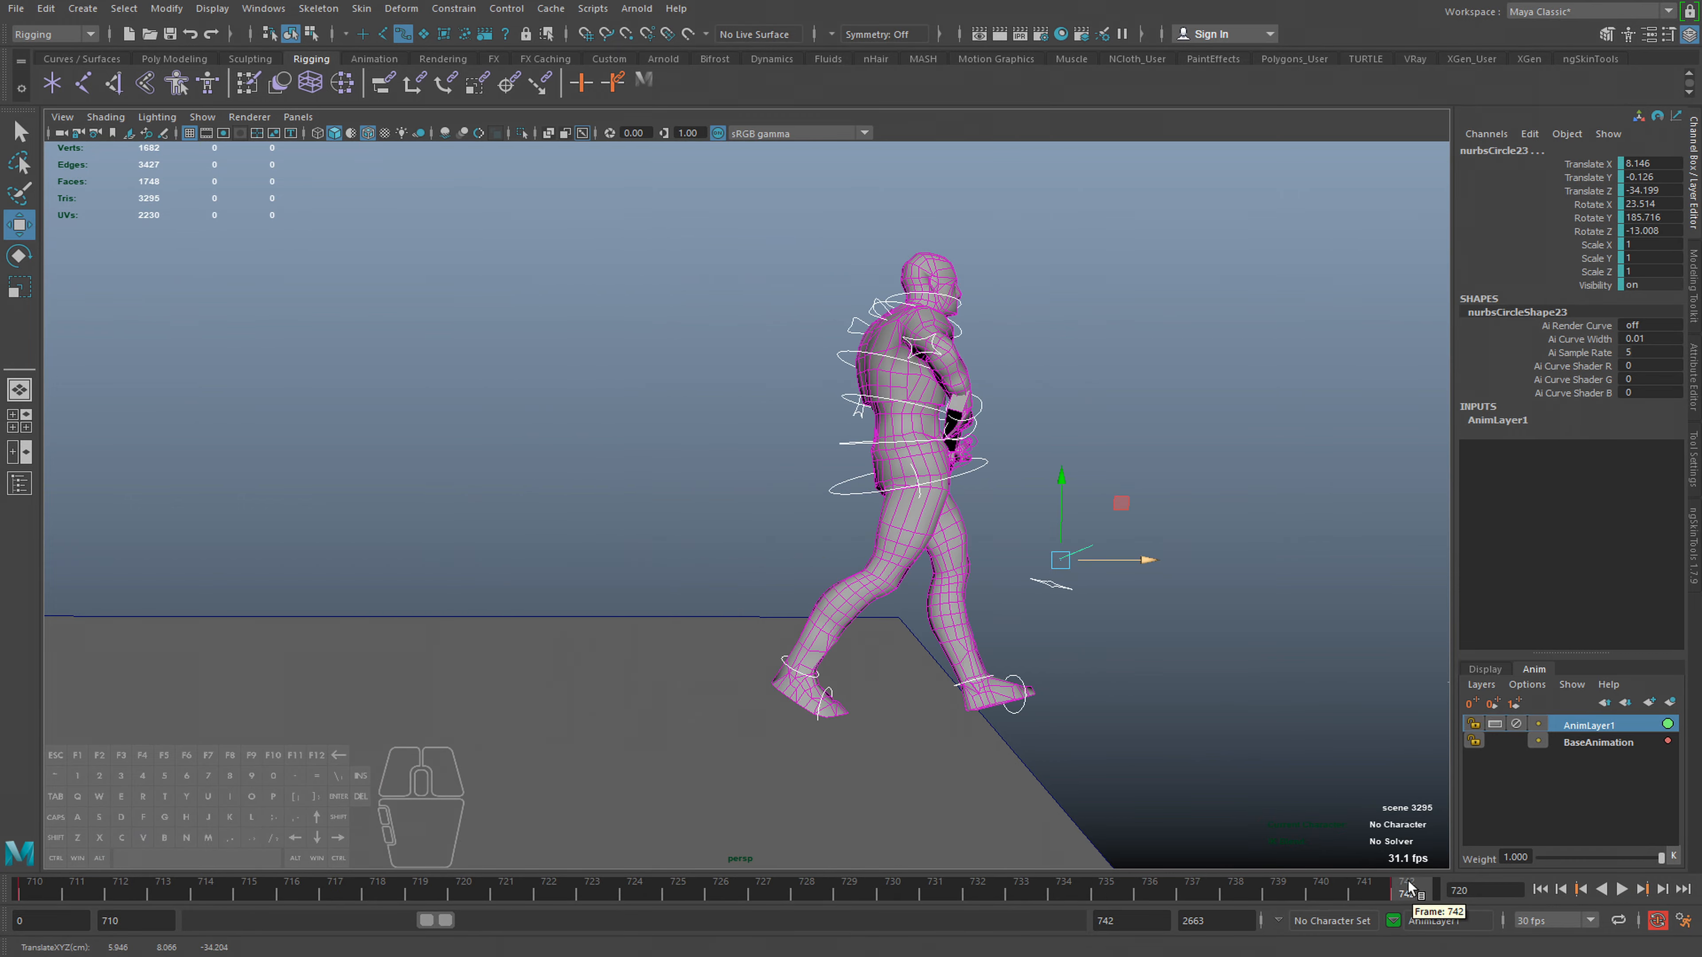
pyautogui.hotkey('alt', 'v')
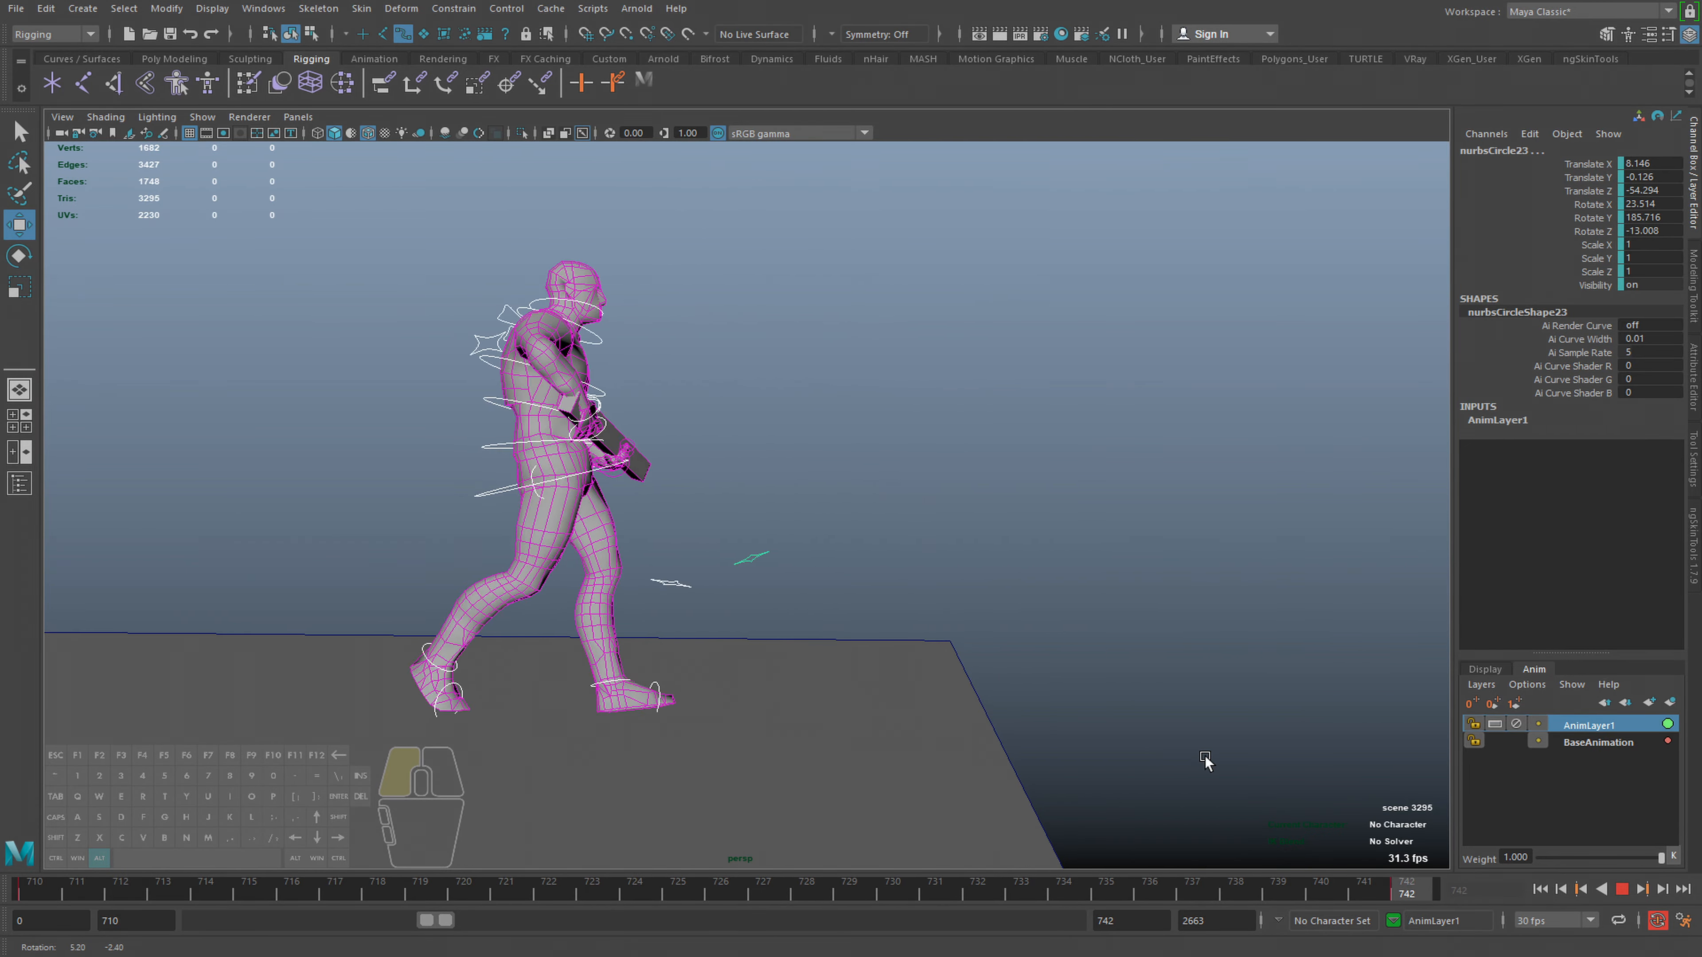
pyautogui.hotkey('alt', 'v')
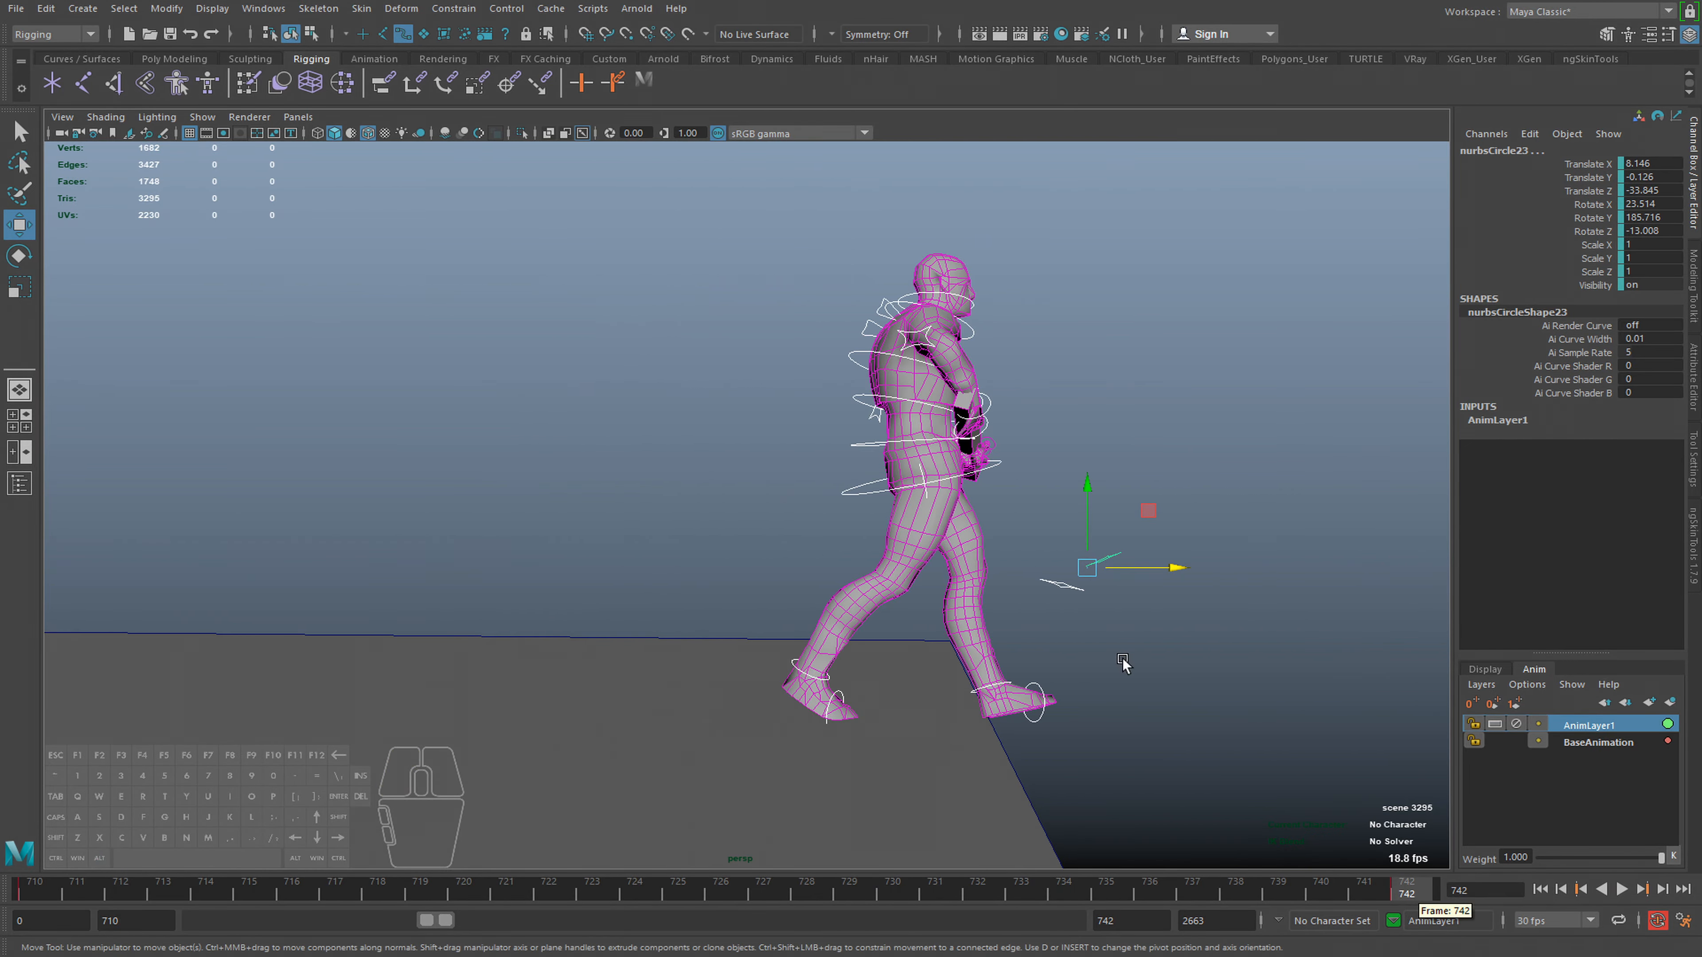
pyautogui.hotkey('alt', 'v')
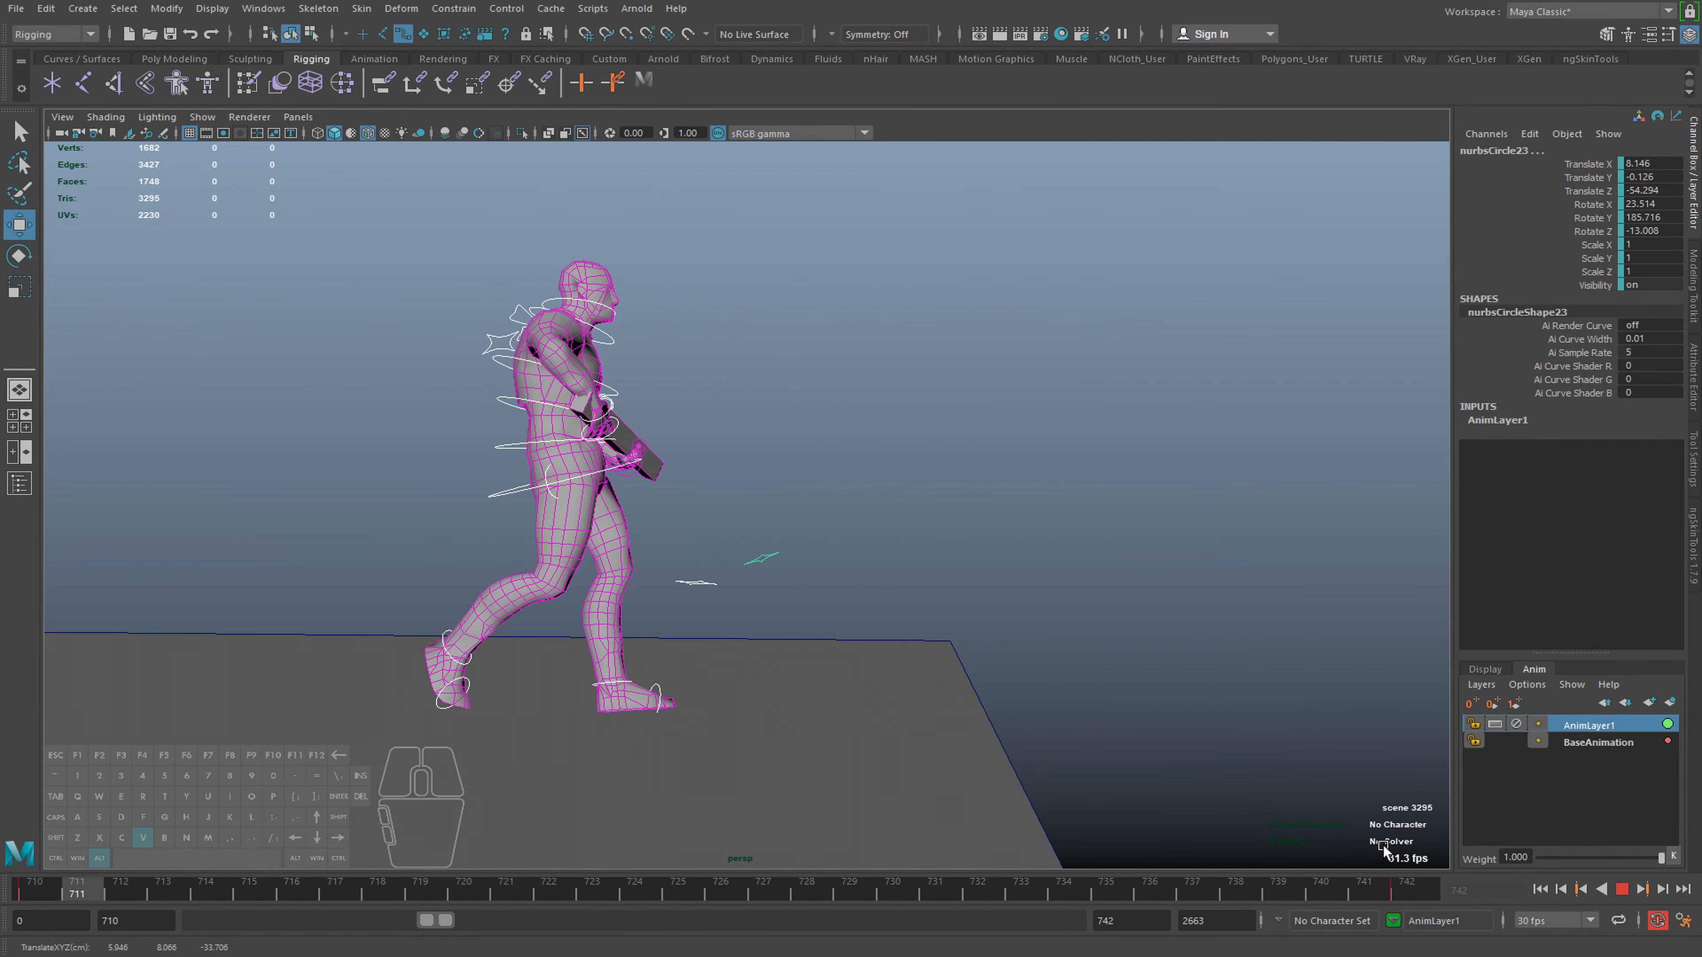
pyautogui.click(1410, 891)
pyautogui.moveTo(1136, 571); pyautogui.dragTo(1158, 568)
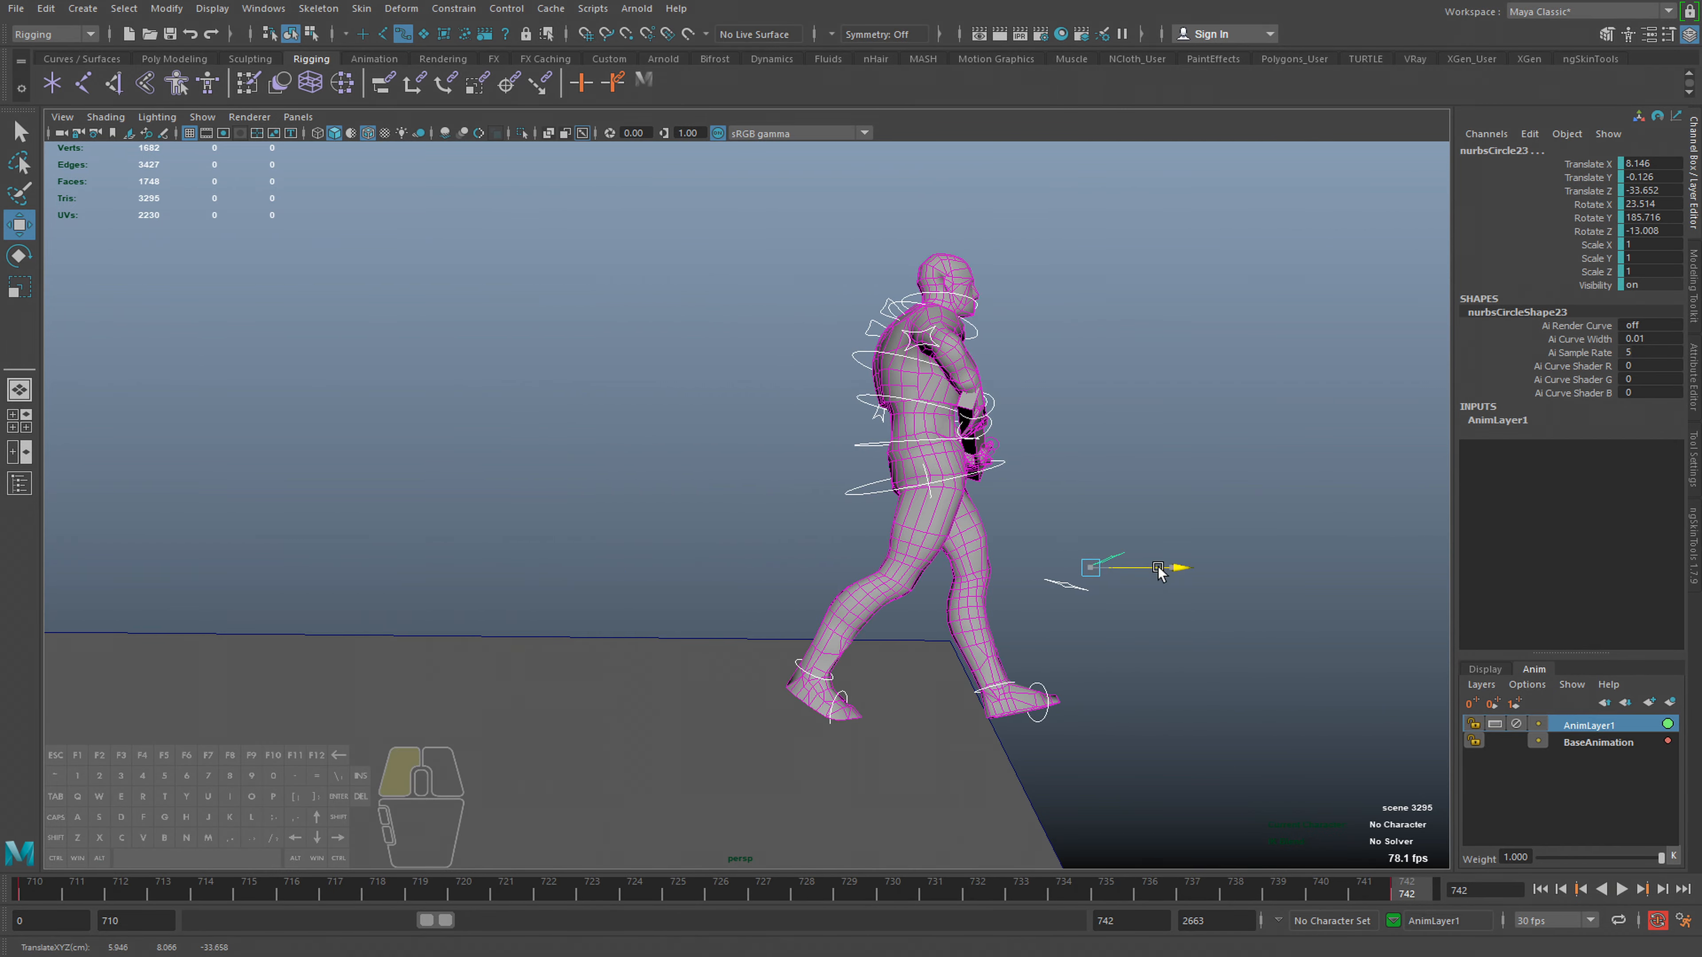
pyautogui.click(865, 523)
pyautogui.hotkey('alt', 'v')
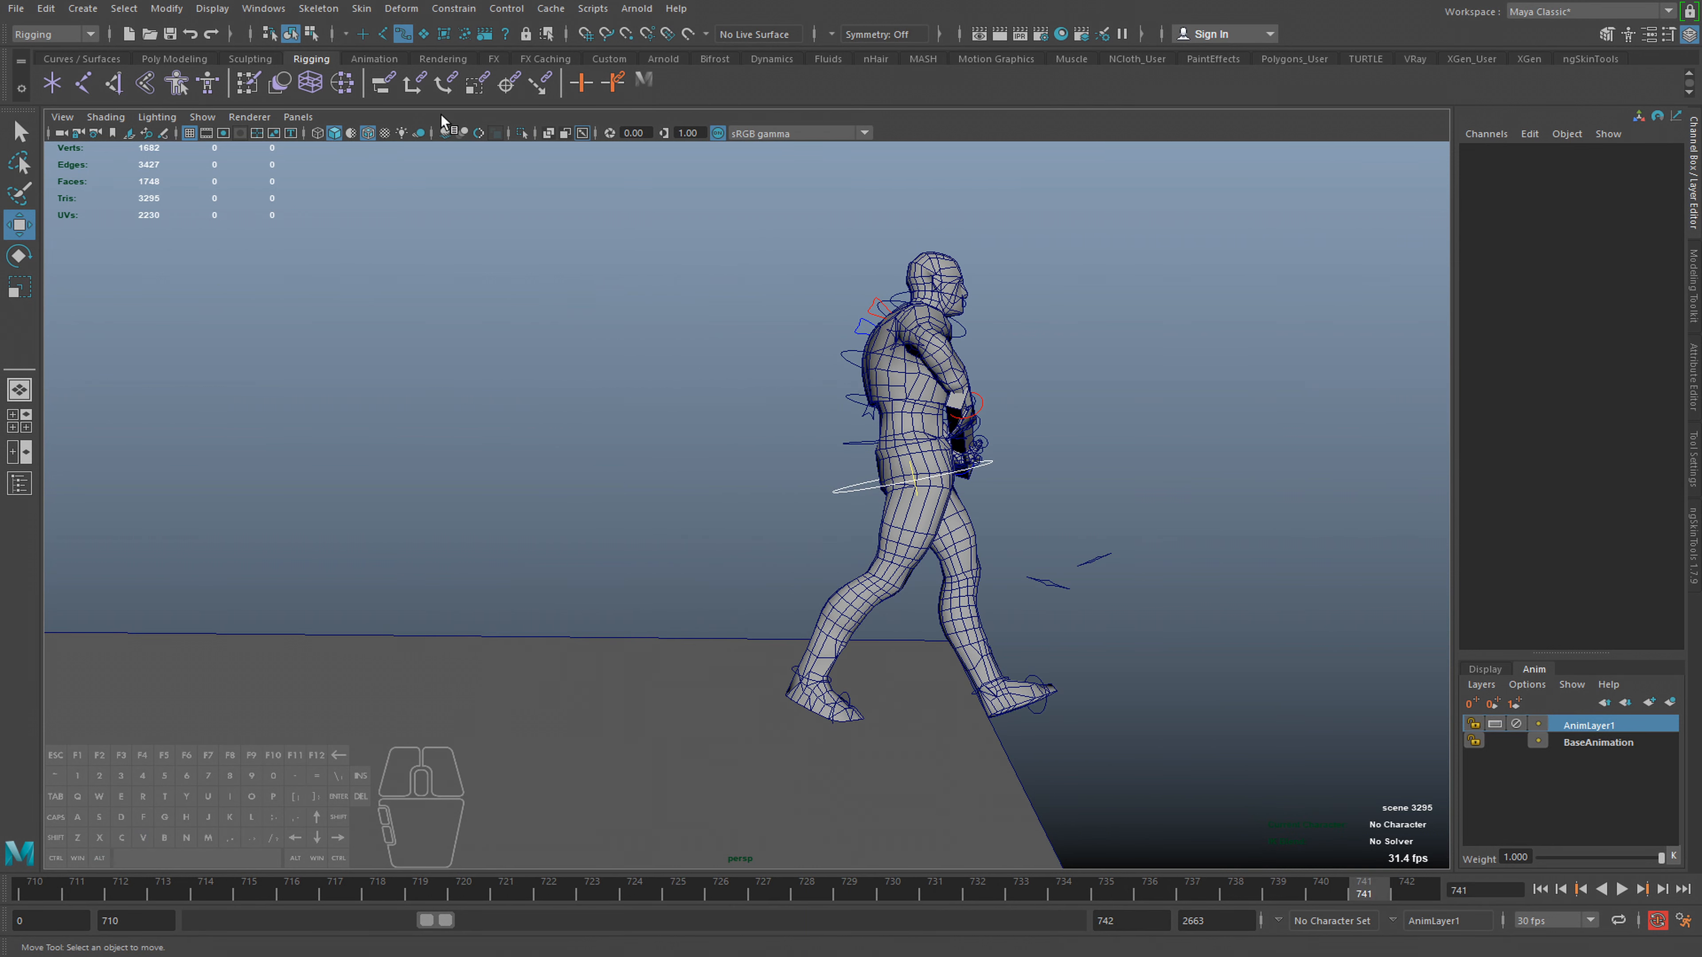
# Move the ground plane forward to about 13.25 along Z and play the animation over it
pyautogui.click(513, 697)
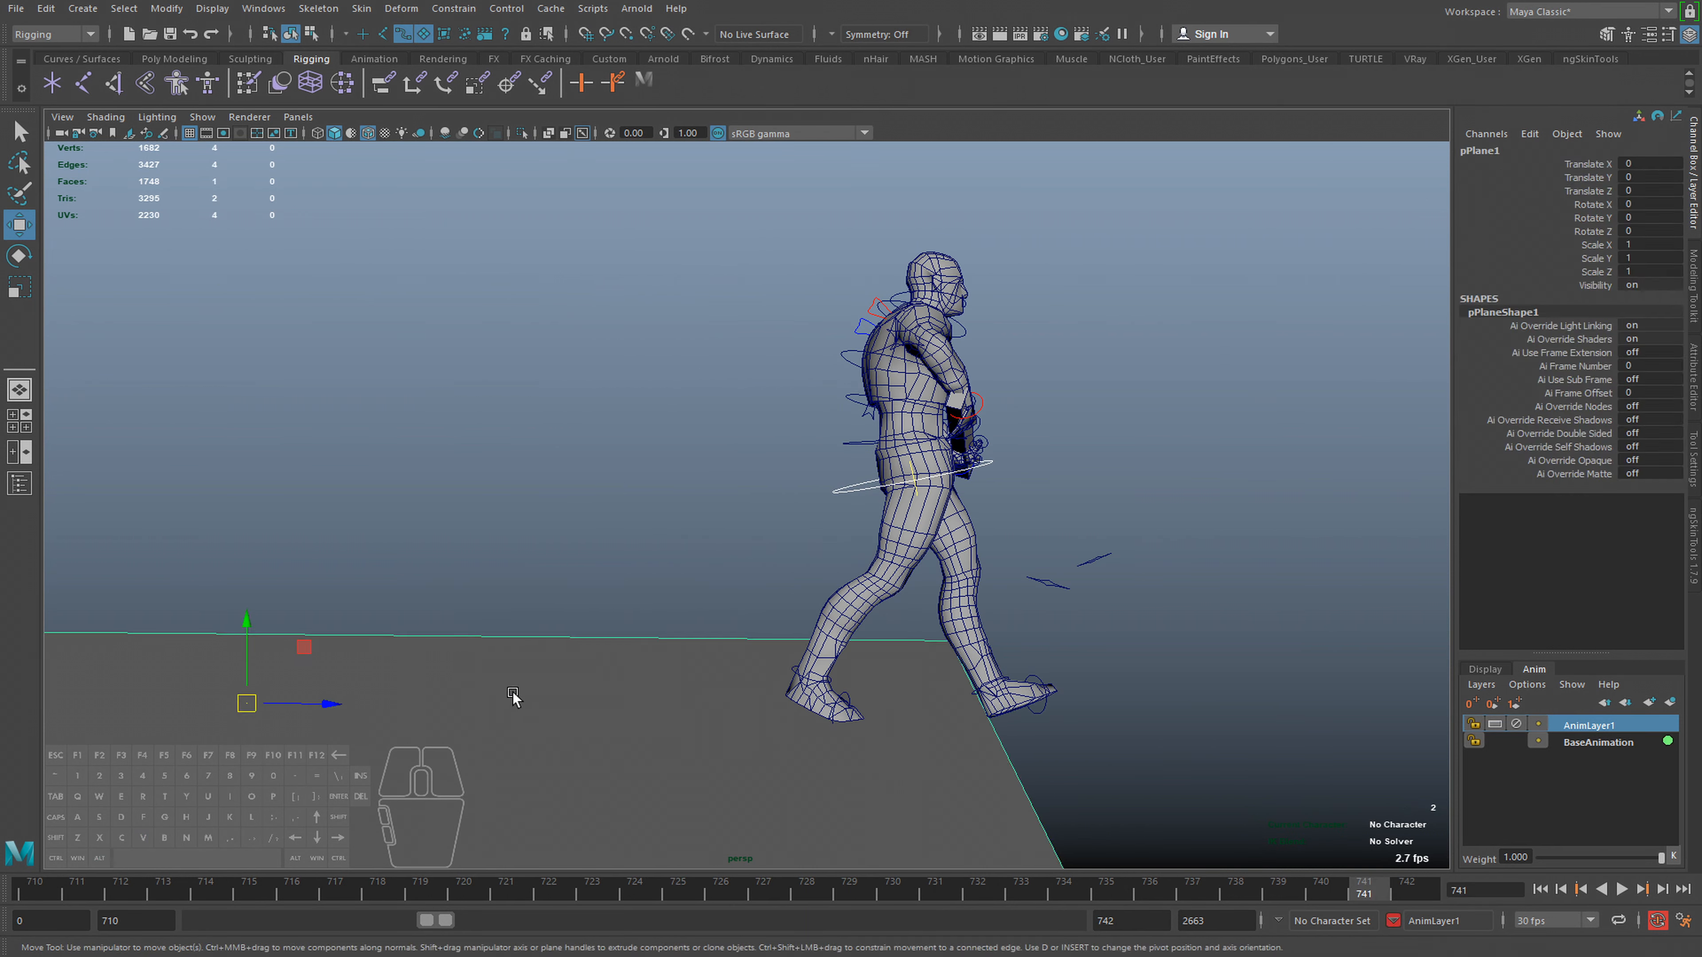
pyautogui.moveTo(338, 704); pyautogui.dragTo(546, 736)
pyautogui.click(524, 523)
pyautogui.hotkey('alt', 'v')
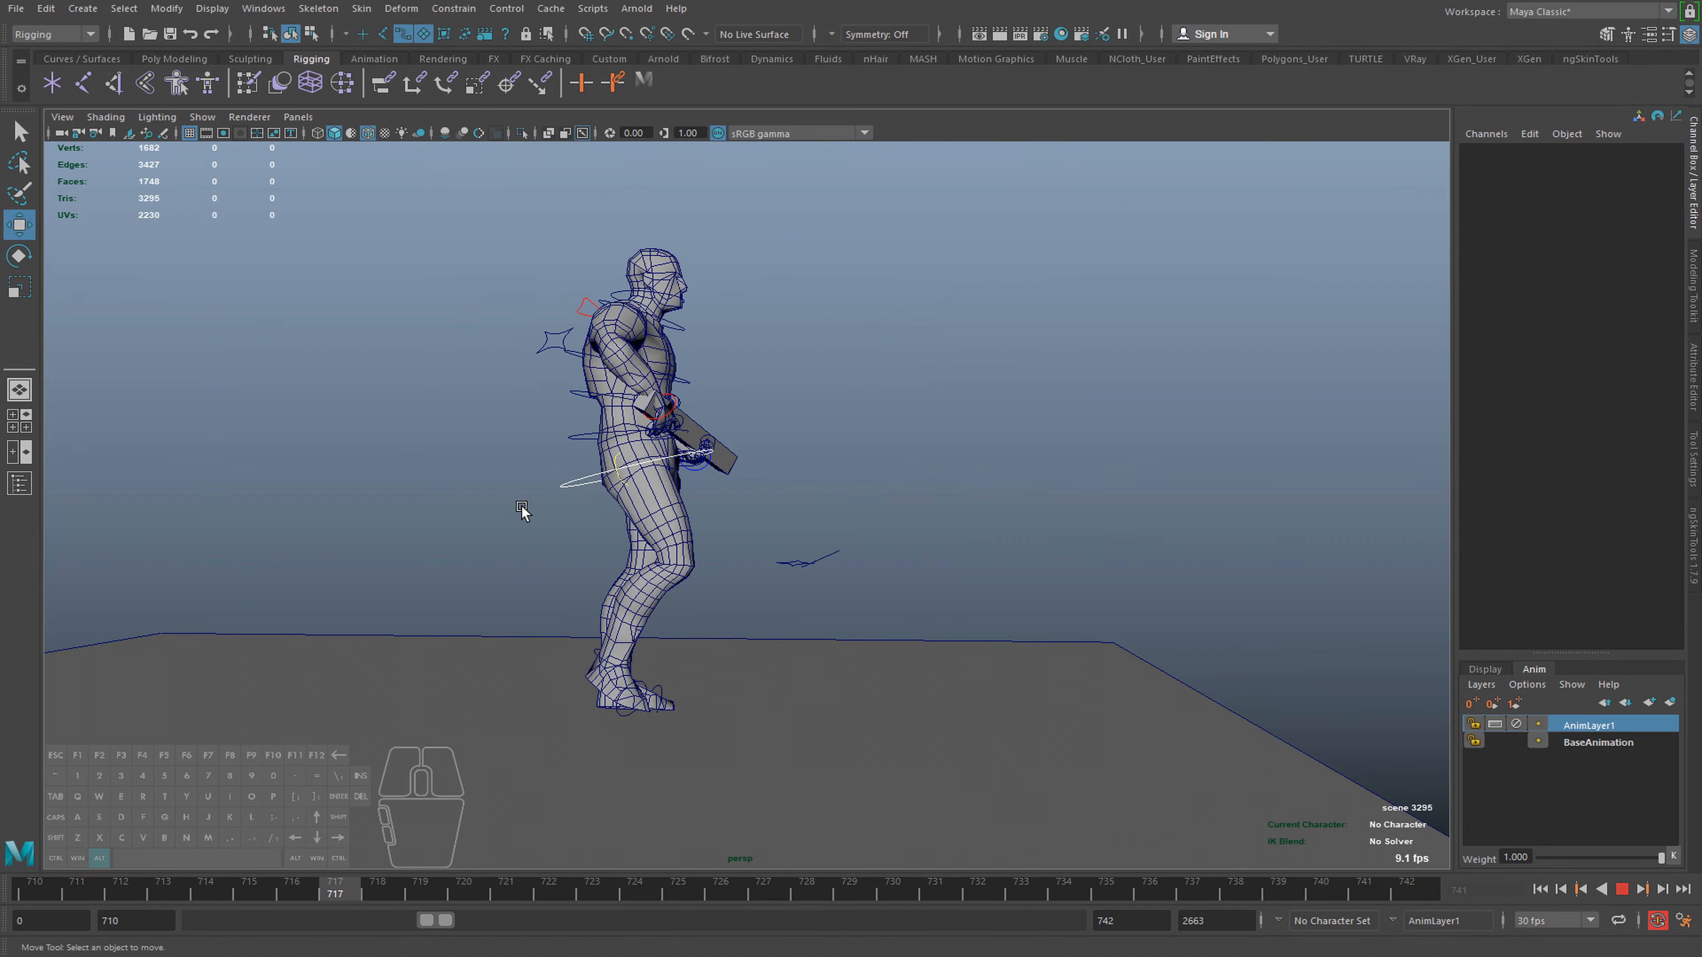
pyautogui.moveTo(431, 888); pyautogui.dragTo(935, 923)
# Smooth the ground plane repeatedly until it has 4096 faces, return to object selection and delete its history
pyautogui.click(584, 682)
pyautogui.keyDown('shift'); pyautogui.rightClick(623, 444); pyautogui.keyUp('shift')
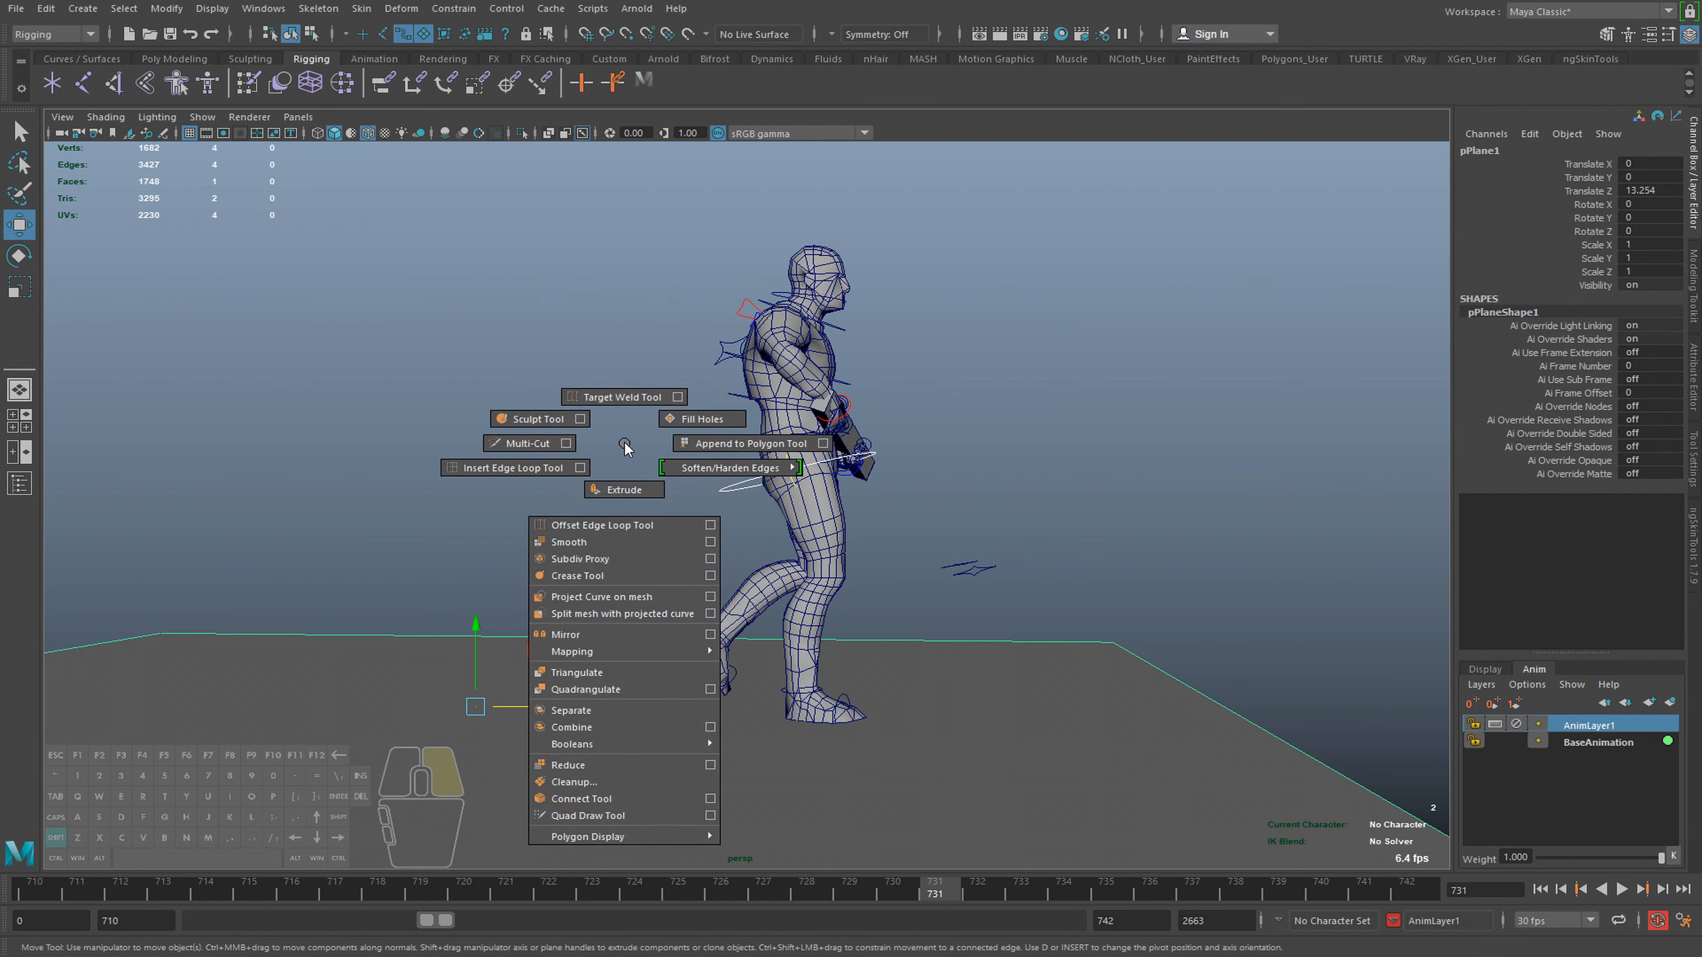
pyautogui.keyDown('shift'); pyautogui.moveTo(623, 447); pyautogui.dragTo(576, 541, button='right'); pyautogui.keyUp('shift')
pyautogui.press('g')
pyautogui.press('g')
pyautogui.keyDown('alt'); pyautogui.moveTo(589, 578); pyautogui.dragTo(694, 594, button='middle'); pyautogui.keyUp('alt')
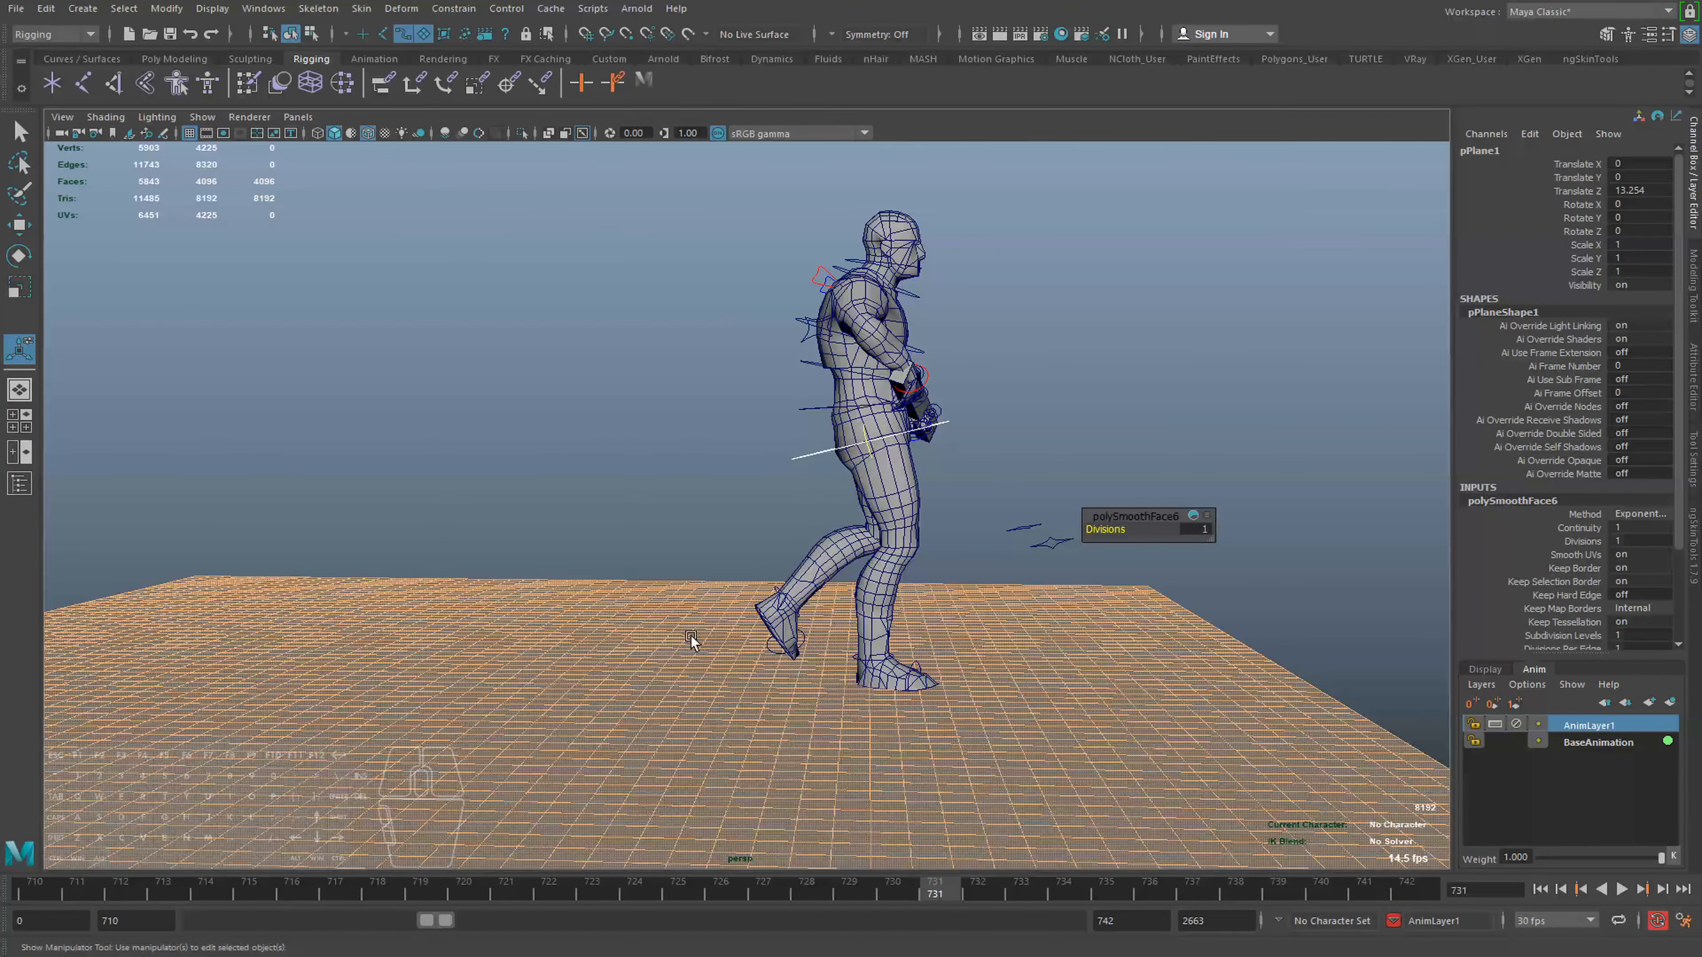
pyautogui.press('F8')
pyautogui.hotkey('alt', 'shift', 'd')
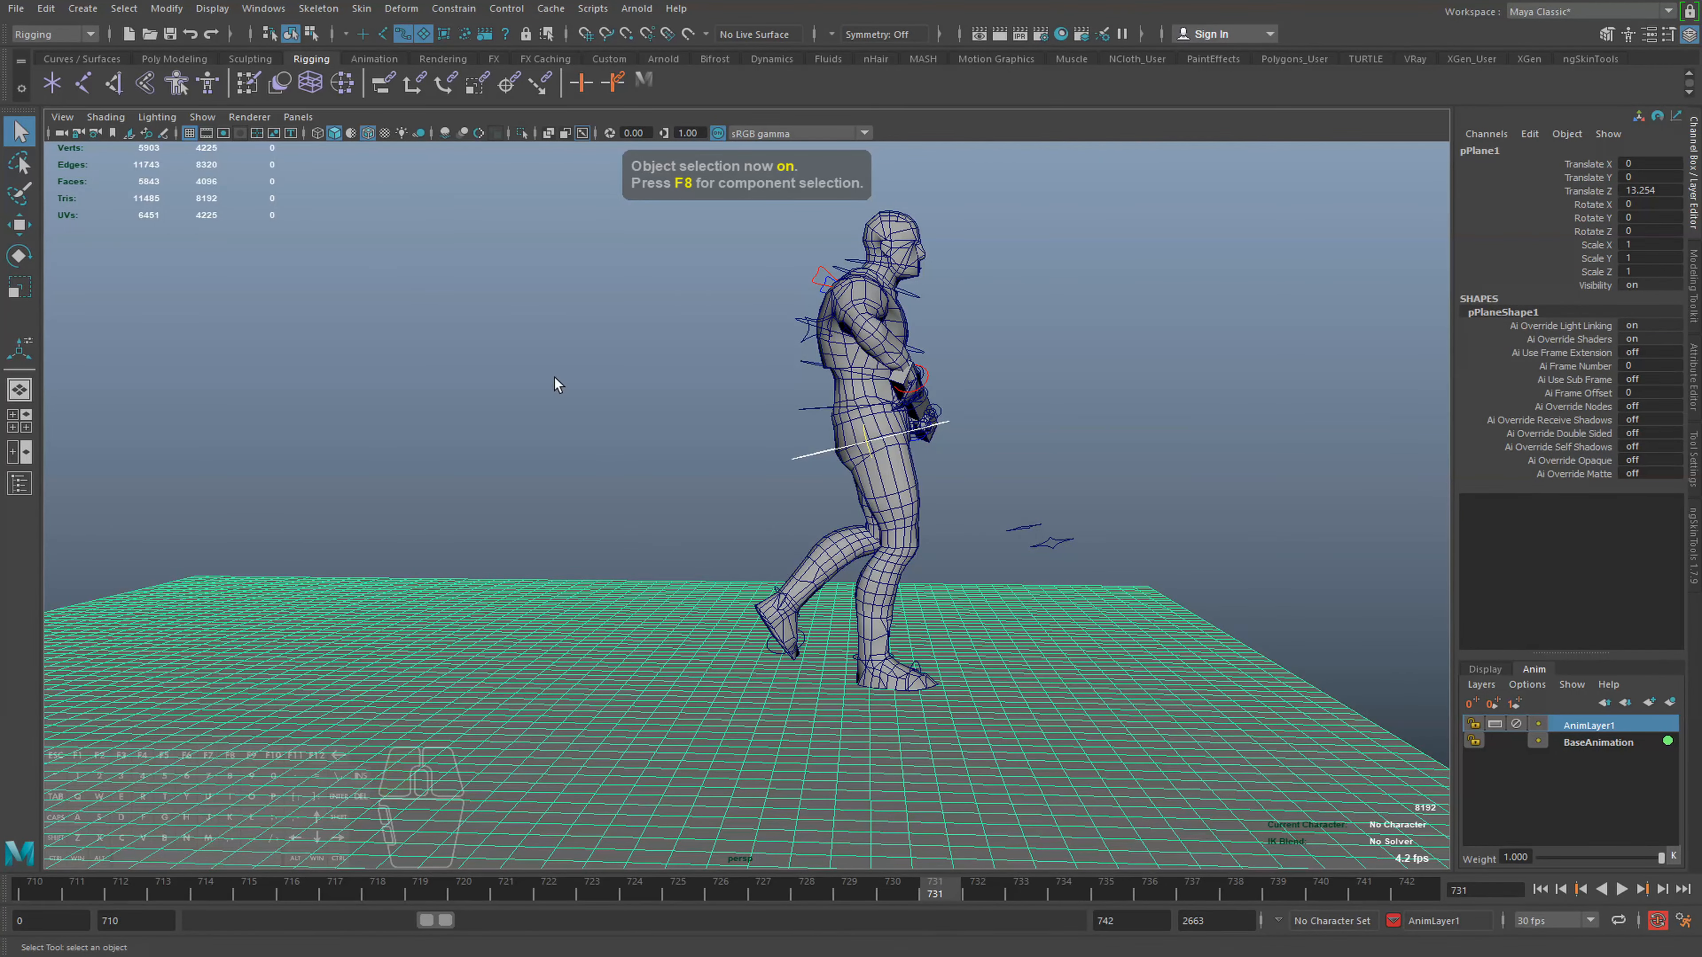
pyautogui.click(674, 540)
# Play the walk over the ground grid and examine the foot contact from the side at several distances
pyautogui.hotkey('alt', 'v')
pyautogui.keyDown('alt'); pyautogui.moveTo(745, 582); pyautogui.dragTo(753, 600); pyautogui.keyUp('alt')
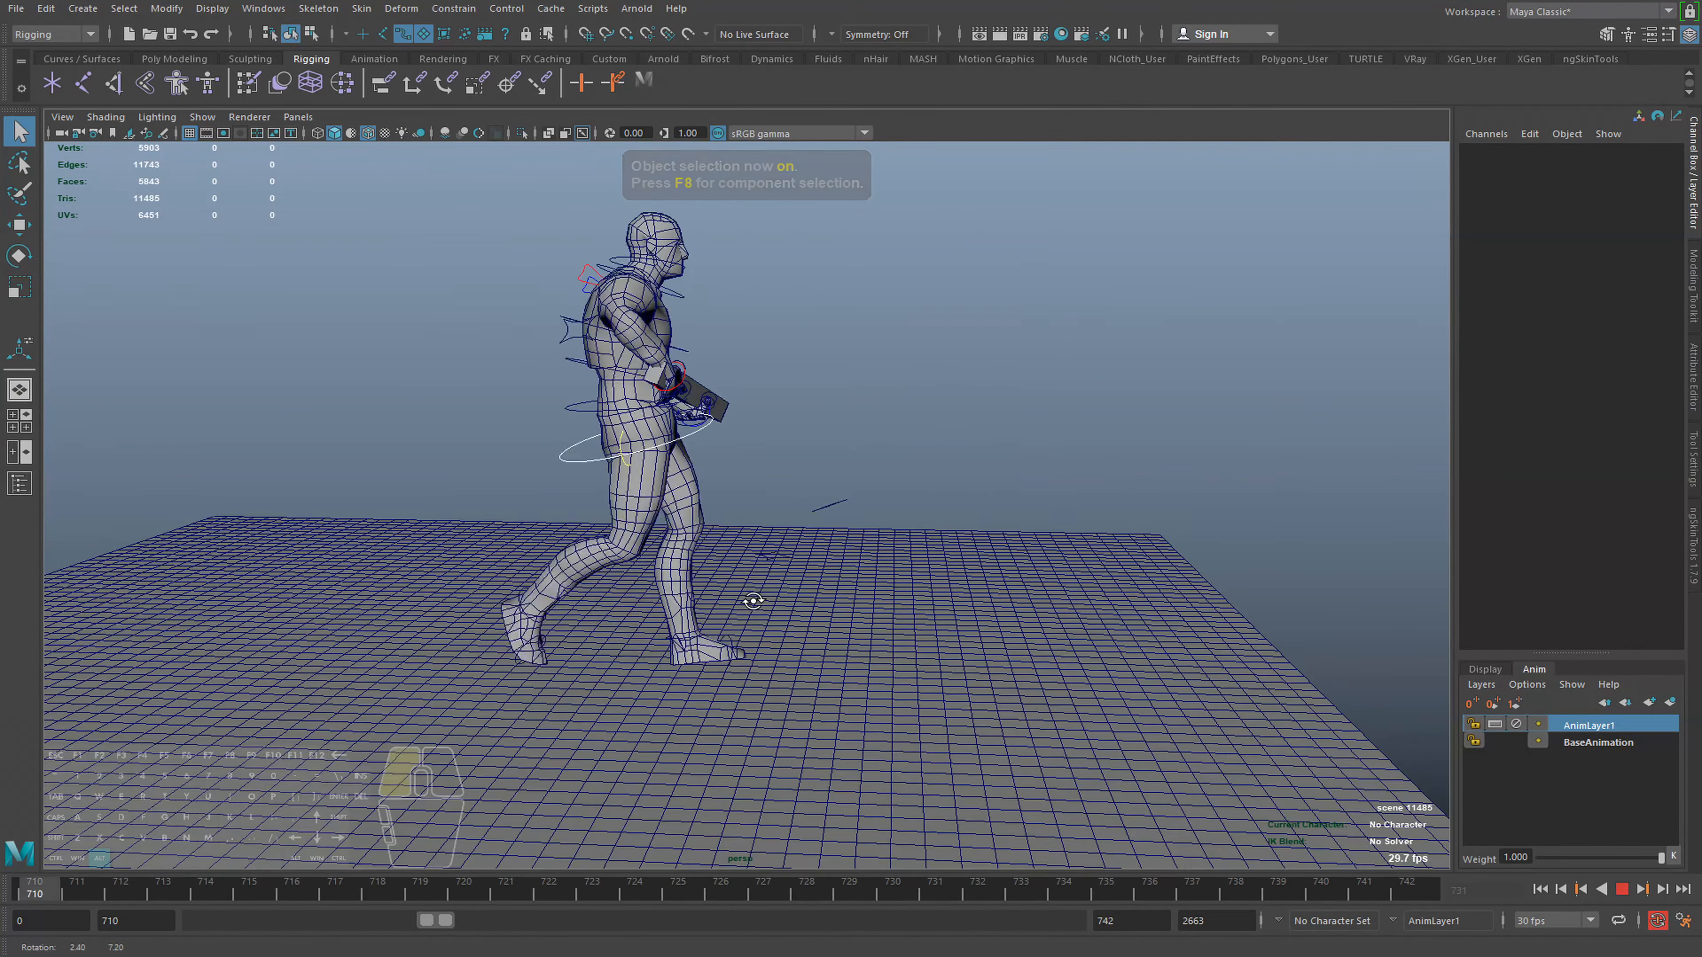
pyautogui.keyDown('alt'); pyautogui.moveTo(753, 600); pyautogui.dragTo(737, 520, button='middle'); pyautogui.keyUp('alt')
pyautogui.keyDown('alt'); pyautogui.moveTo(736, 521); pyautogui.dragTo(869, 642, button='right'); pyautogui.keyUp('alt')
pyautogui.keyDown('alt'); pyautogui.moveTo(869, 642); pyautogui.dragTo(924, 634); pyautogui.keyUp('alt')
pyautogui.hotkey('alt', 'v')
pyautogui.hotkey('alt', 'v')
pyautogui.keyDown('alt'); pyautogui.moveTo(924, 635); pyautogui.dragTo(924, 682, button='middle'); pyautogui.keyUp('alt')
pyautogui.keyDown('alt'); pyautogui.moveTo(923, 683); pyautogui.dragTo(874, 588, button='right'); pyautogui.keyUp('alt')
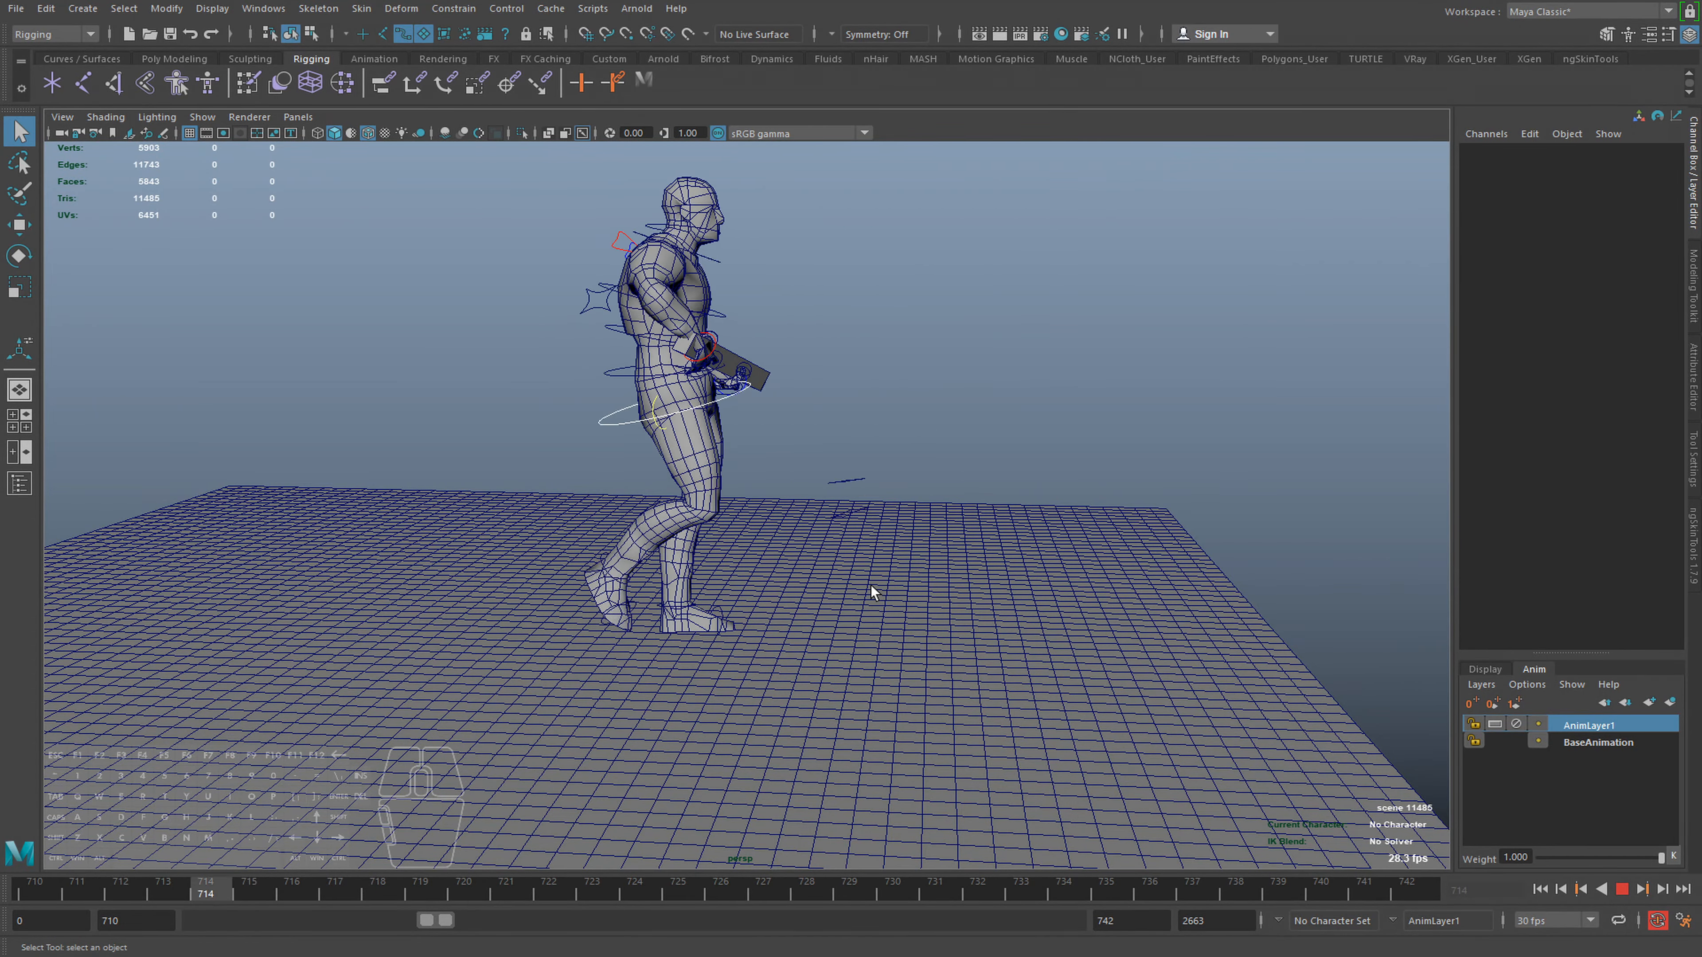
pyautogui.keyDown('alt'); pyautogui.moveTo(902, 630); pyautogui.dragTo(906, 604); pyautogui.keyUp('alt')
pyautogui.keyDown('alt'); pyautogui.moveTo(906, 605); pyautogui.dragTo(934, 642, button='right'); pyautogui.keyUp('alt')
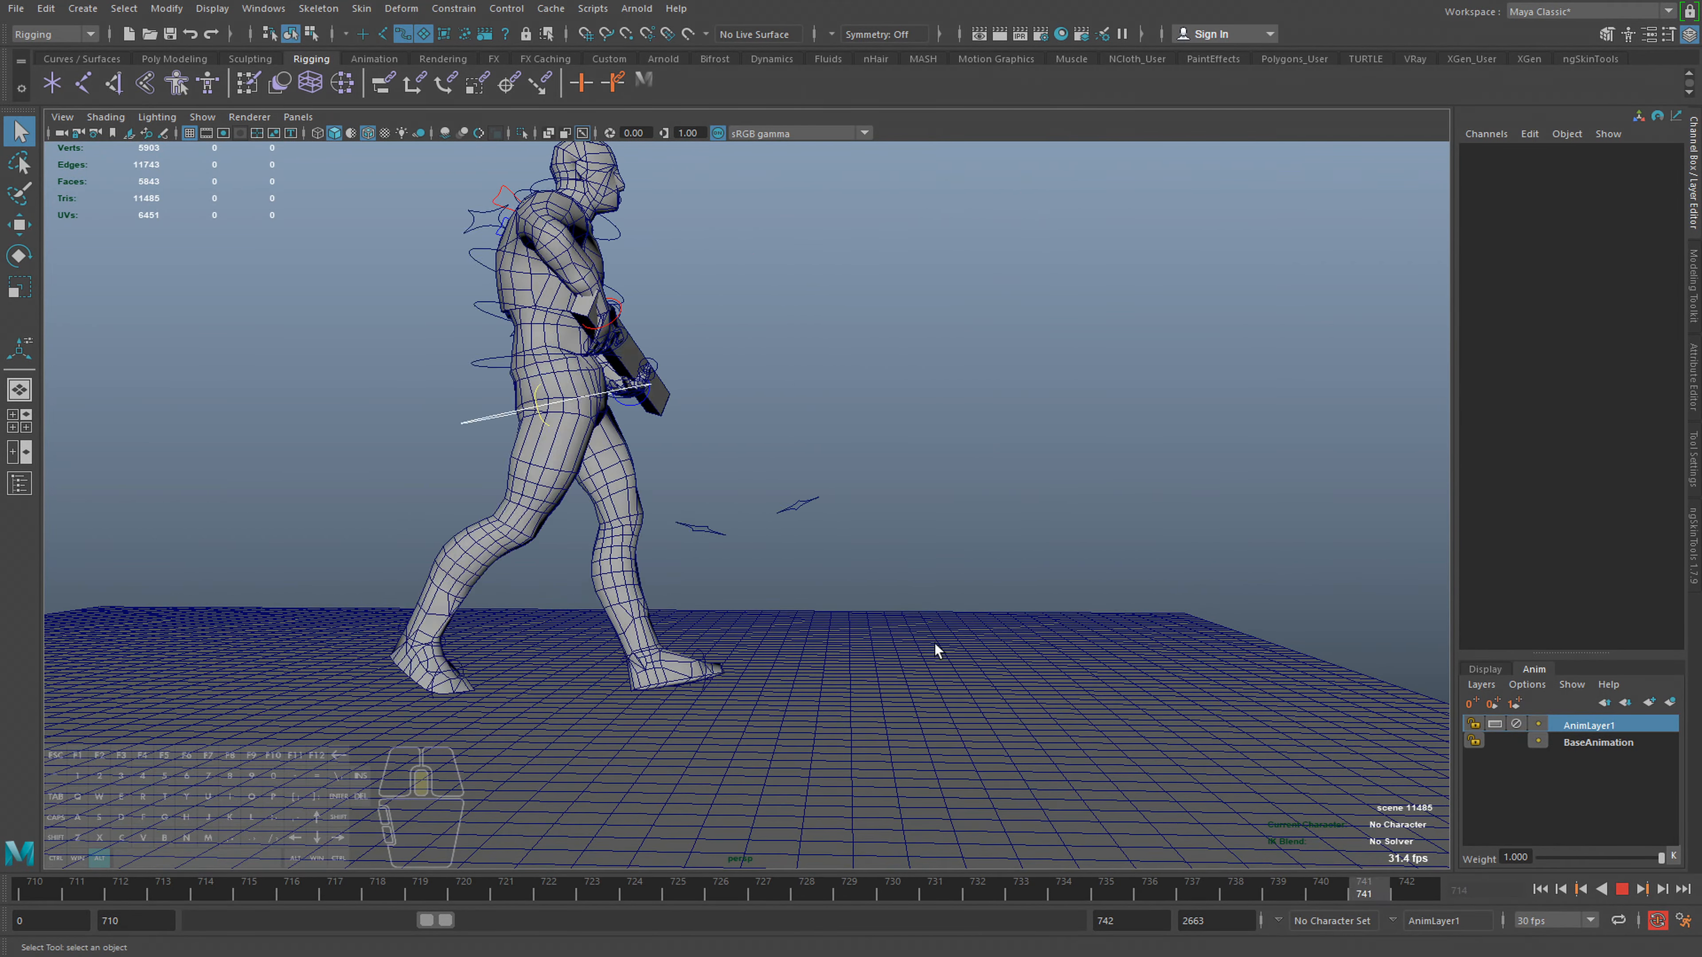
pyautogui.keyDown('alt'); pyautogui.moveTo(934, 642); pyautogui.dragTo(928, 598, button='middle'); pyautogui.keyUp('alt')
pyautogui.hotkey('alt', 'v')
# Scrub through the walk from elevated angles and check the planted feet against the grid lines for sliding
pyautogui.keyDown('alt'); pyautogui.moveTo(919, 630); pyautogui.dragTo(574, 582); pyautogui.keyUp('alt')
pyautogui.moveTo(665, 892); pyautogui.dragTo(382, 855)
pyautogui.click(676, 759)
pyautogui.keyDown('alt'); pyautogui.moveTo(675, 758); pyautogui.dragTo(687, 747); pyautogui.keyUp('alt')
pyautogui.click(483, 853)
pyautogui.moveTo(398, 895); pyautogui.dragTo(562, 918)
pyautogui.keyDown('alt'); pyautogui.moveTo(964, 744); pyautogui.dragTo(764, 737); pyautogui.keyUp('alt')
pyautogui.moveTo(458, 898); pyautogui.dragTo(808, 911)
pyautogui.keyDown('alt'); pyautogui.moveTo(790, 603); pyautogui.dragTo(837, 771); pyautogui.keyUp('alt')
pyautogui.moveTo(793, 894); pyautogui.dragTo(714, 865)
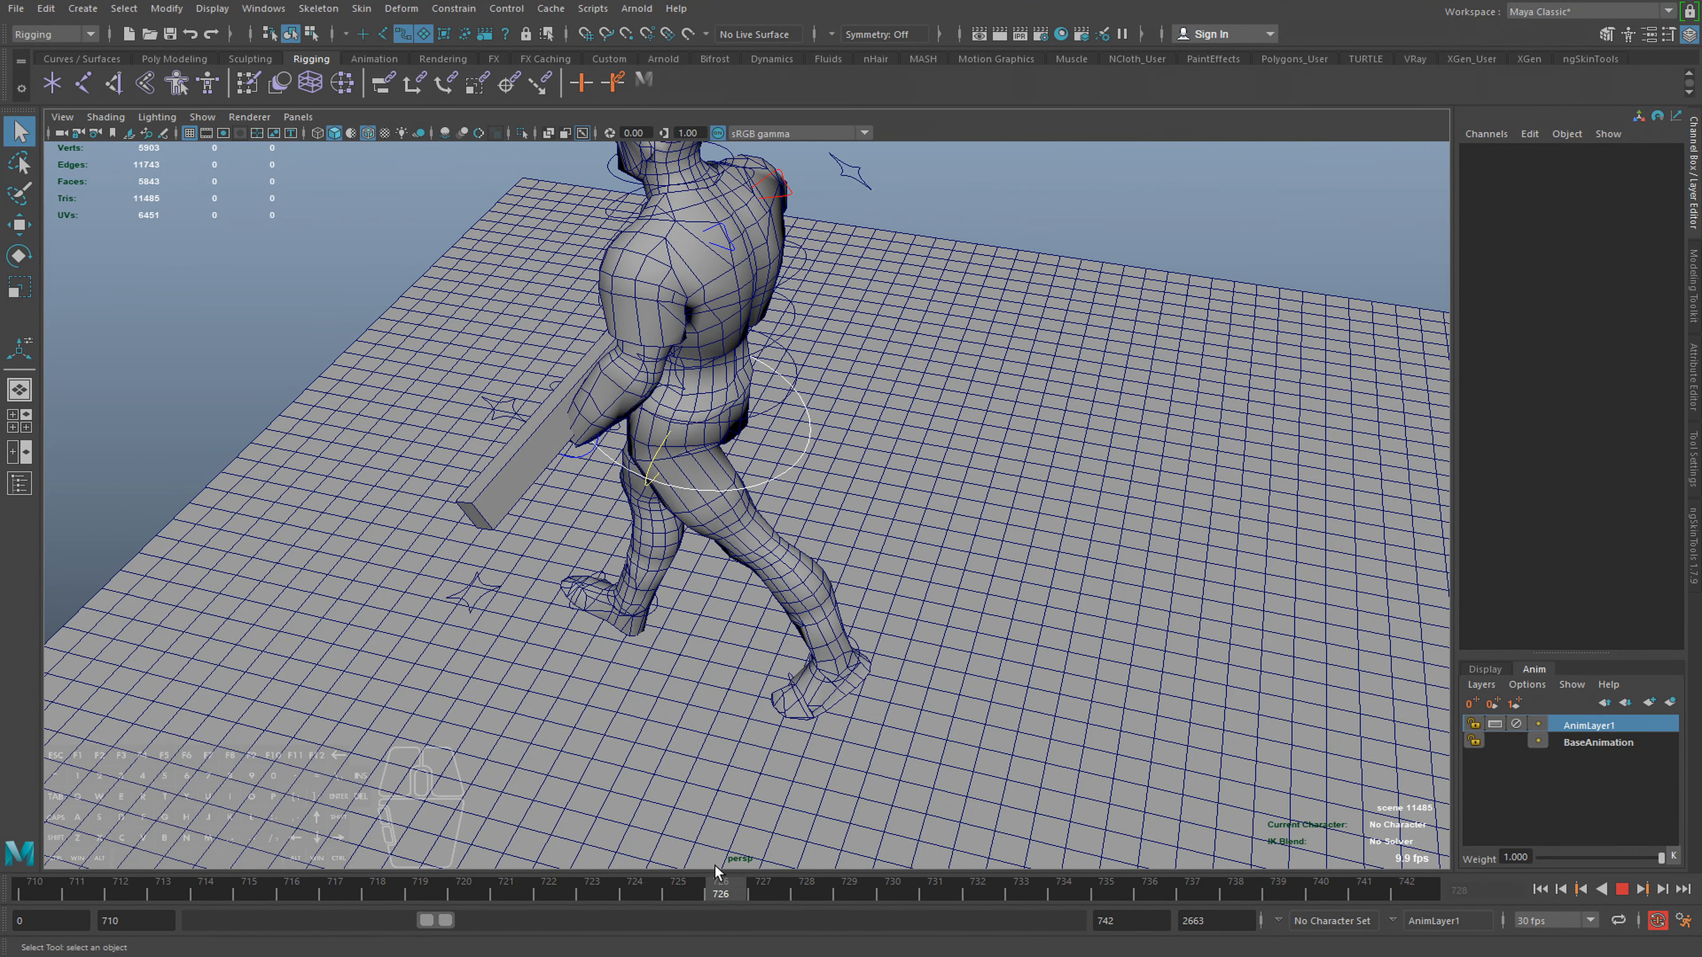
# Key the character's left foot control at frame 723 and nudge it slightly sideways along X at frame 727
pyautogui.click(857, 641)
pyautogui.moveTo(735, 893); pyautogui.dragTo(159, 872)
pyautogui.keyDown('alt'); pyautogui.moveTo(697, 804); pyautogui.dragTo(720, 691); pyautogui.keyUp('alt')
pyautogui.hotkey('alt', 'v')
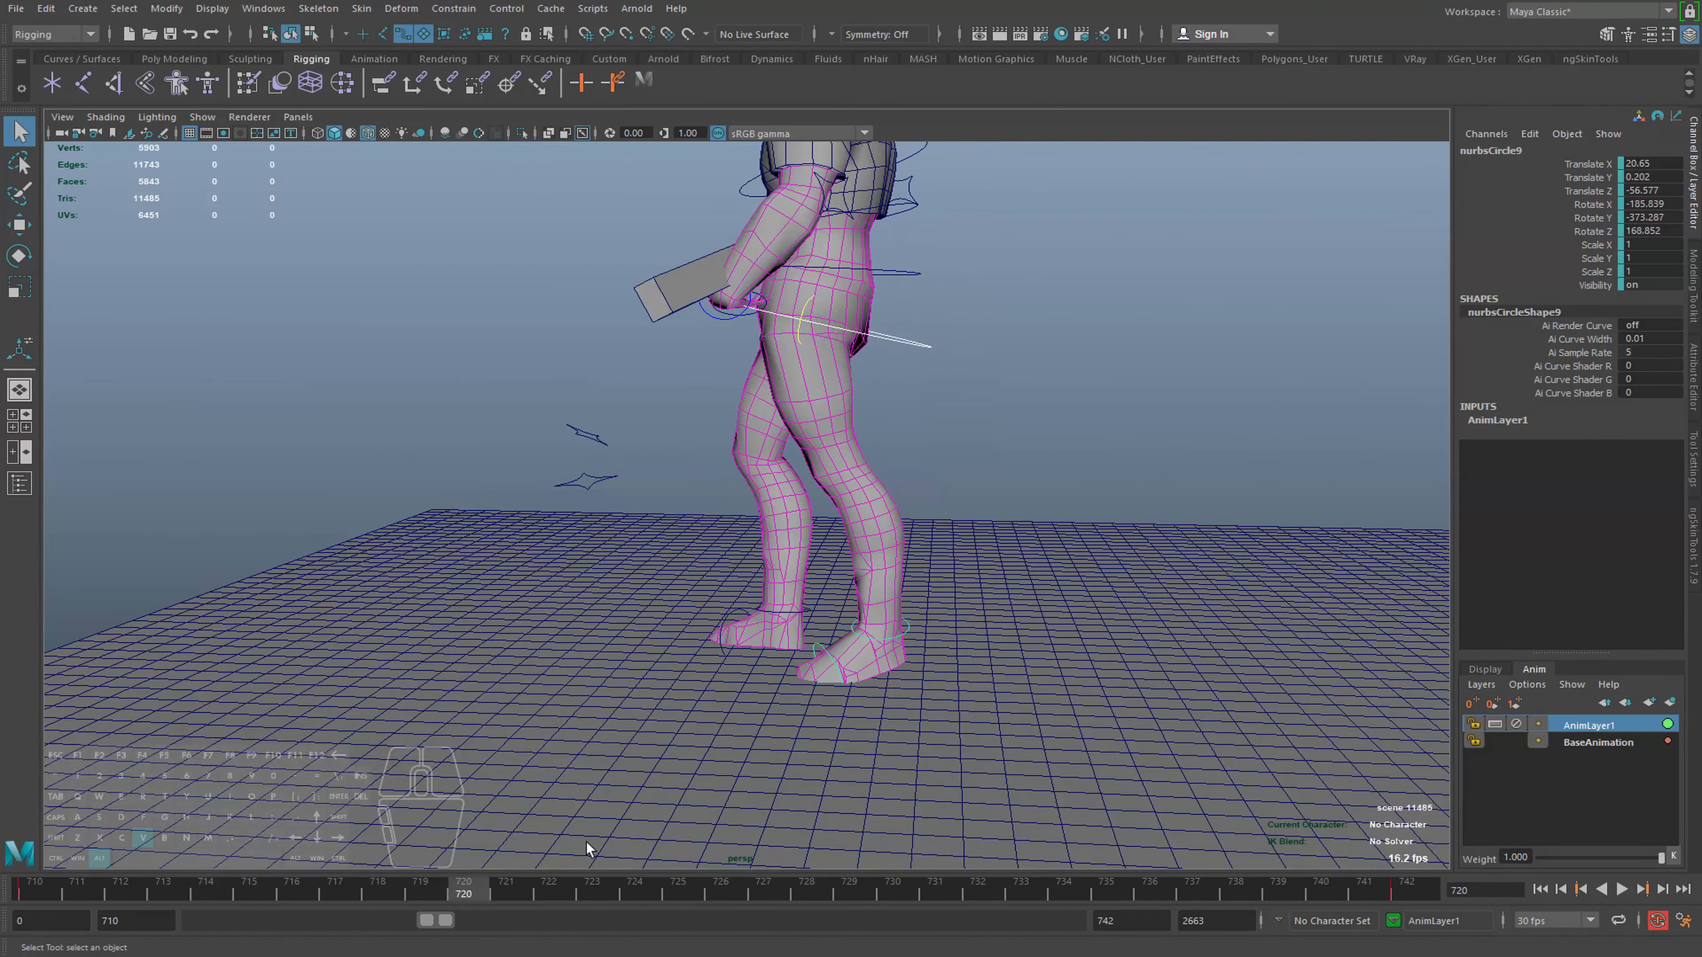
pyautogui.keyDown('alt'); pyautogui.moveTo(618, 819); pyautogui.dragTo(723, 711); pyautogui.keyUp('alt')
pyautogui.moveTo(682, 901)
pyautogui.mouseDown()
pyautogui.moveTo(850, 916)
pyautogui.moveTo(581, 892)
pyautogui.moveTo(794, 894)
pyautogui.moveTo(771, 896)
pyautogui.mouseUp()
pyautogui.press('w')
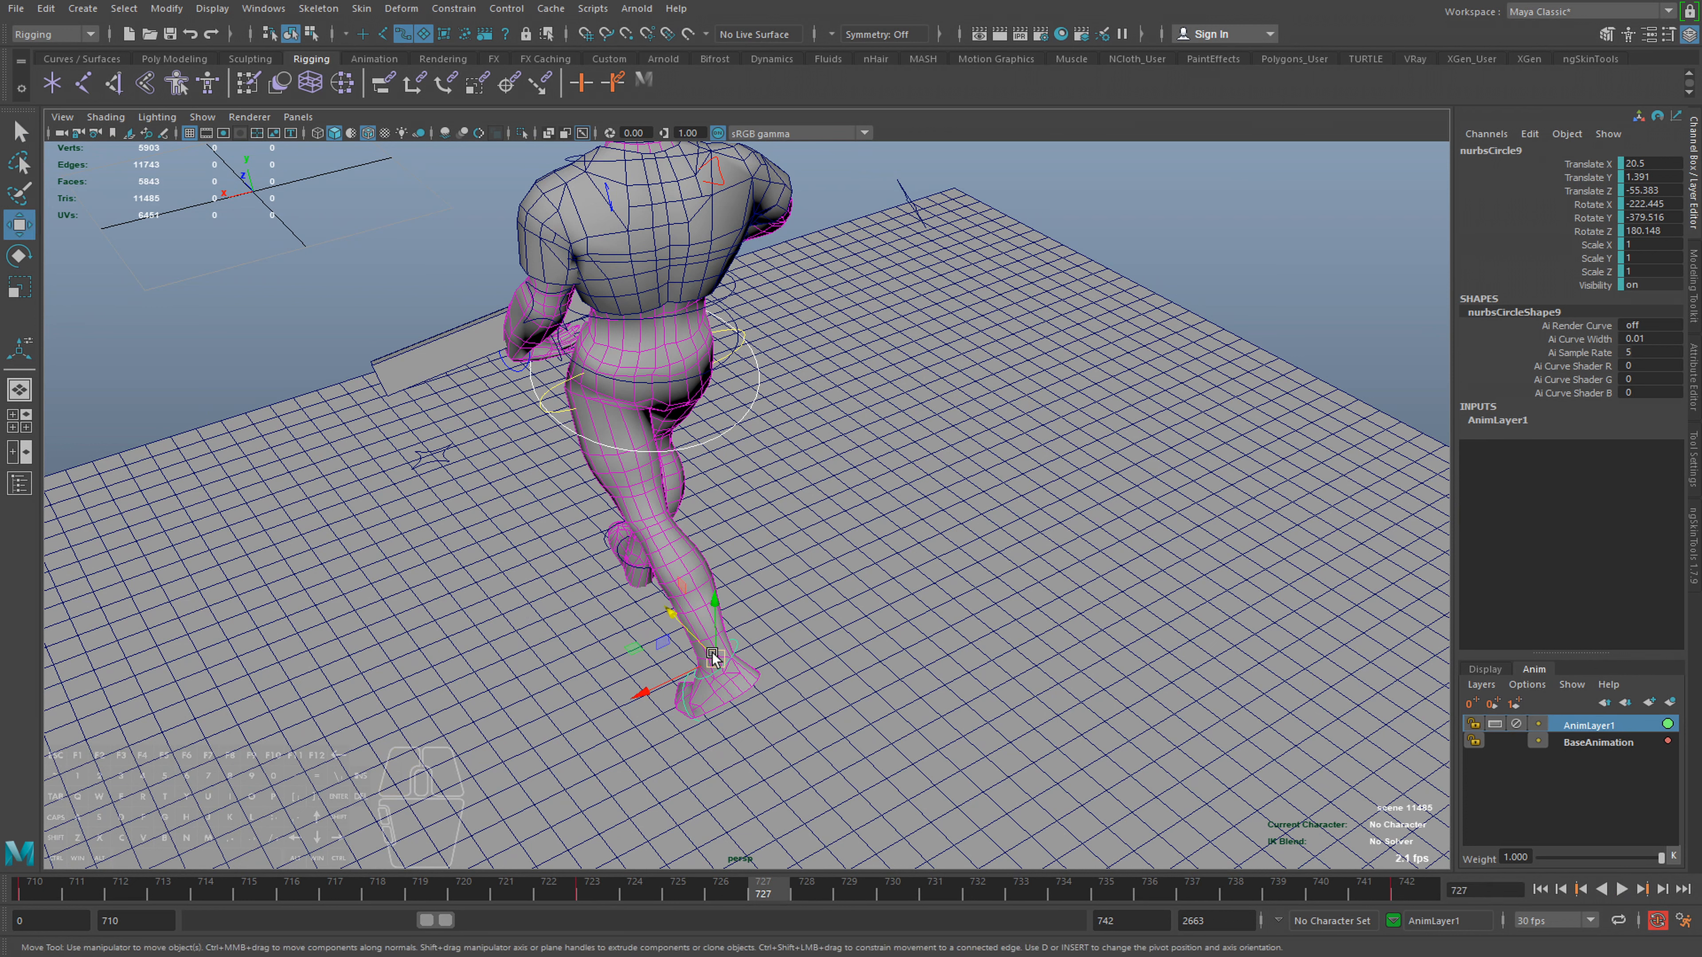
pyautogui.moveTo(660, 684); pyautogui.dragTo(655, 685)
# At frame 726, adjust the left foot control to about 20.7 in Translate X and replay the walk
pyautogui.hotkey('alt', 'v')
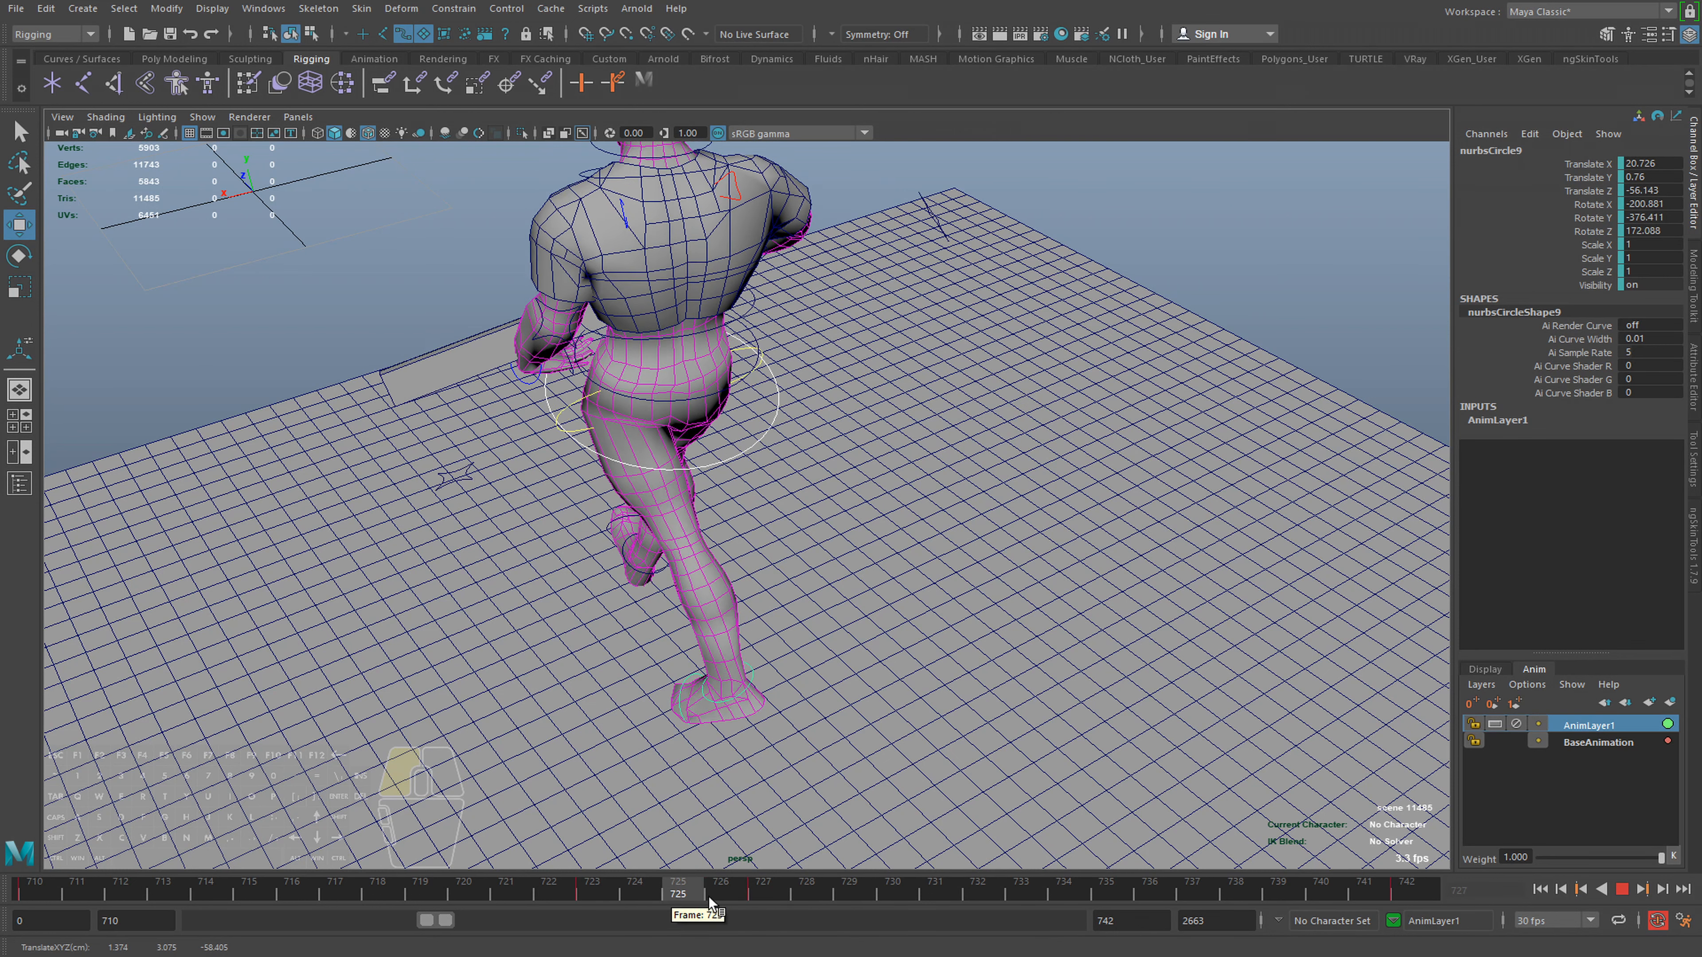
pyautogui.click(738, 888)
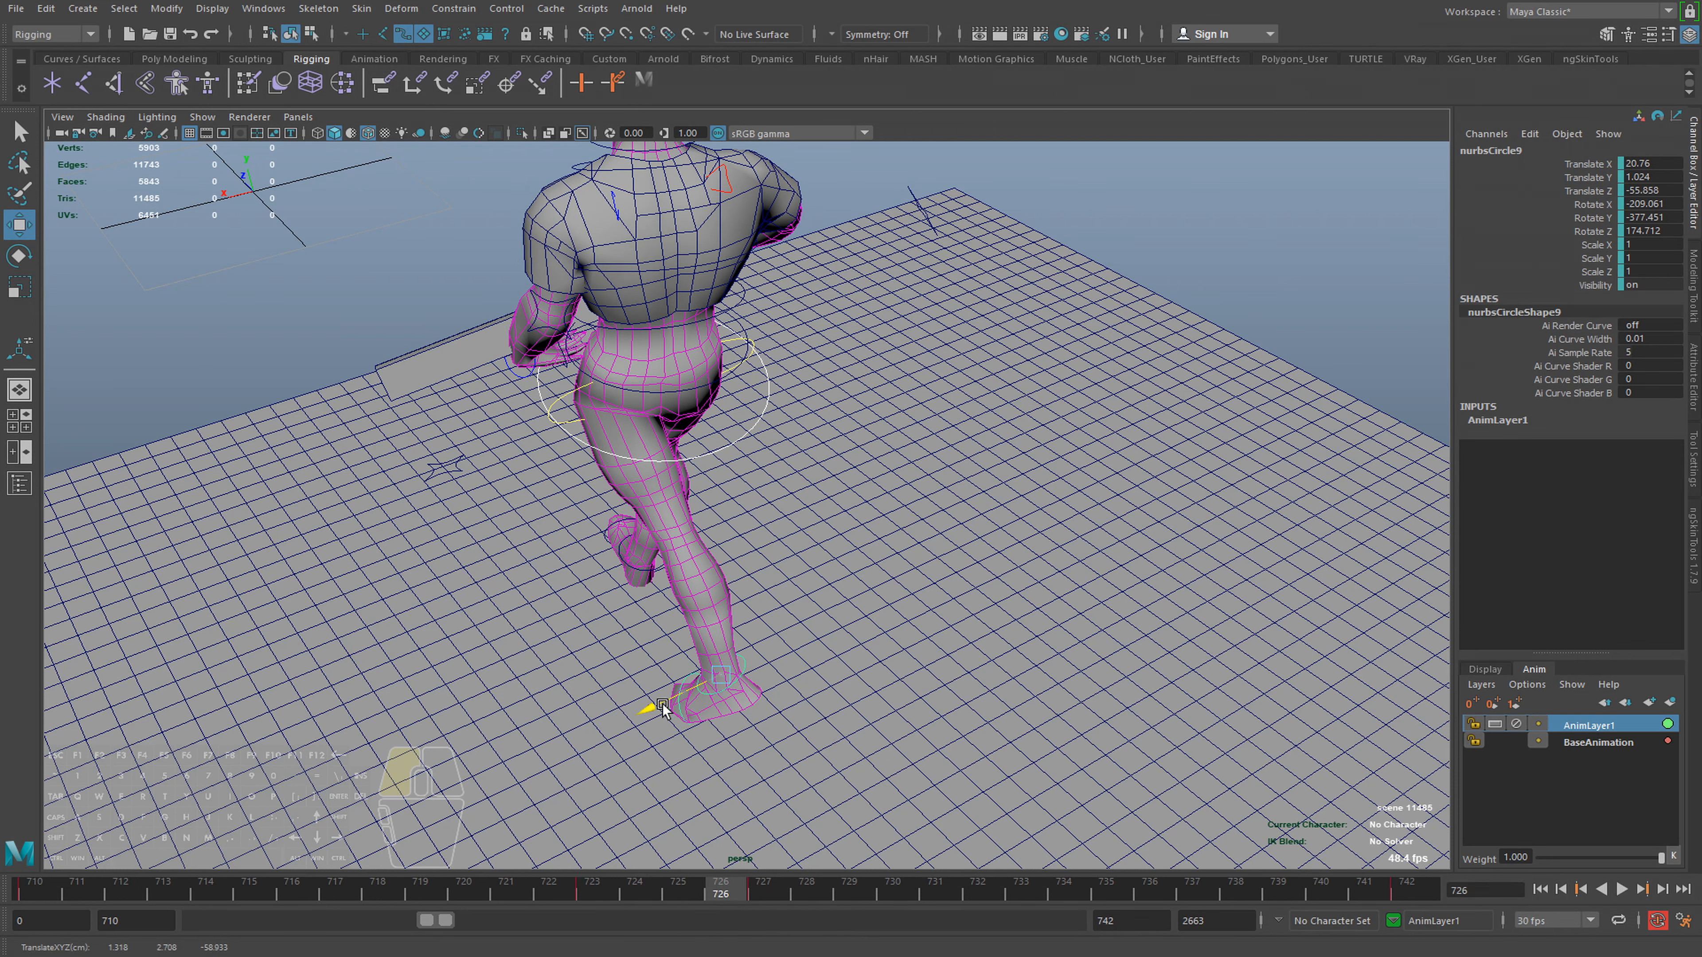
pyautogui.hotkey('alt', 'v')
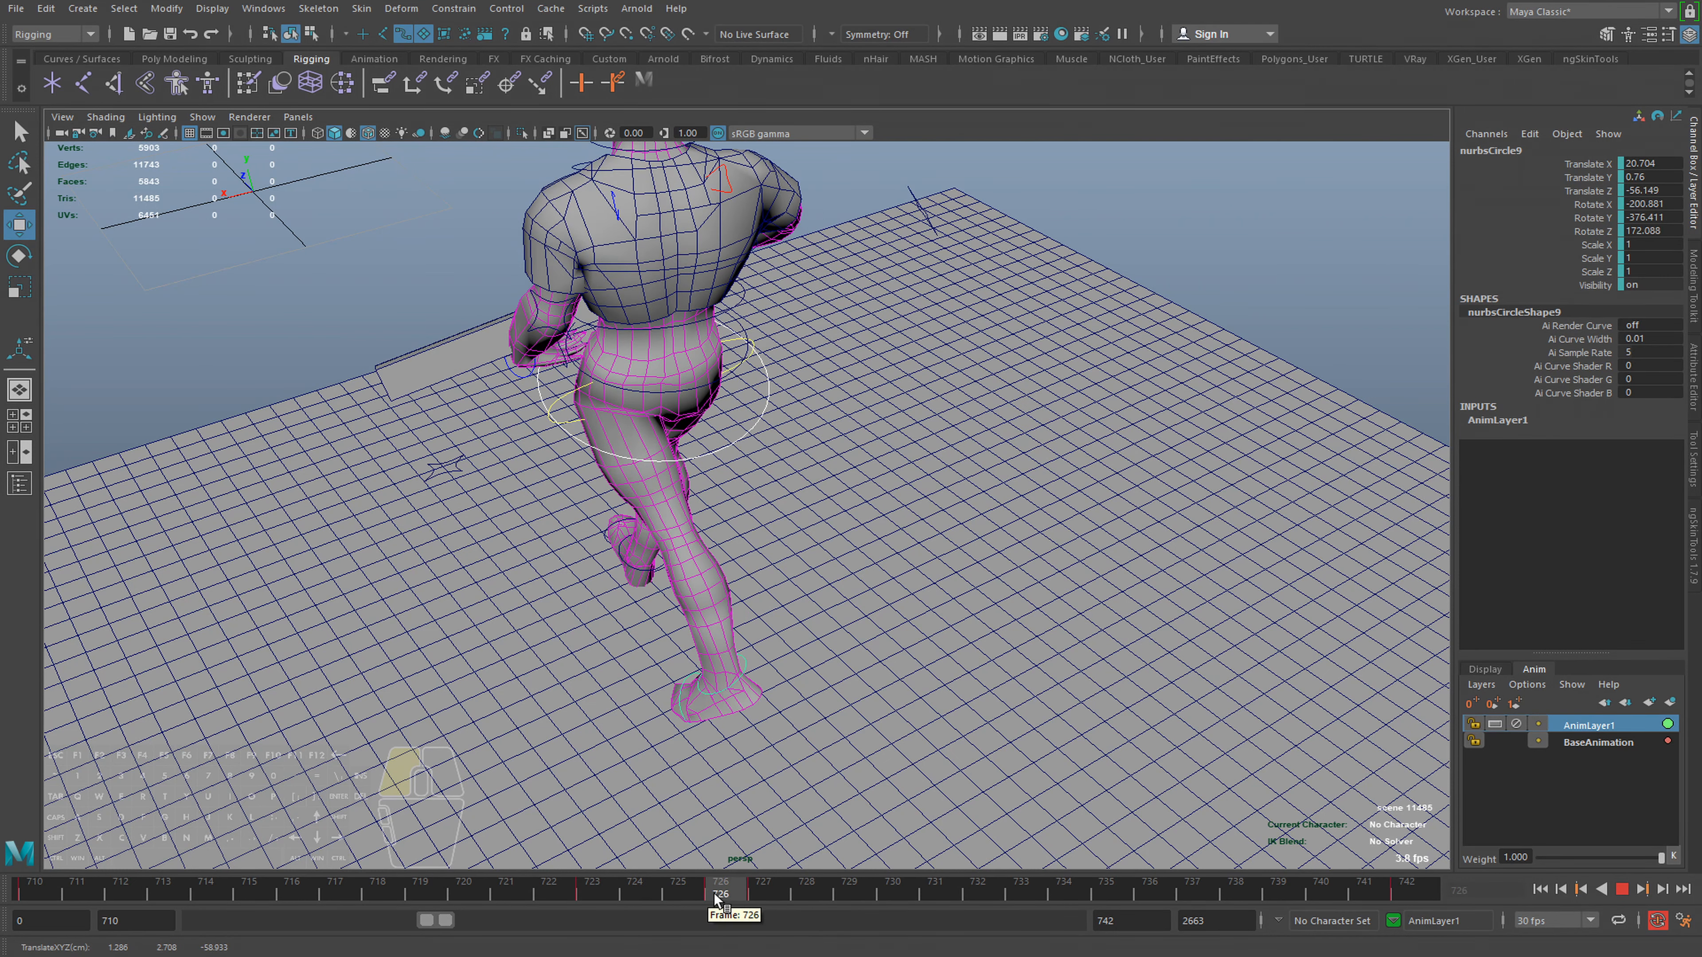
pyautogui.click(737, 897)
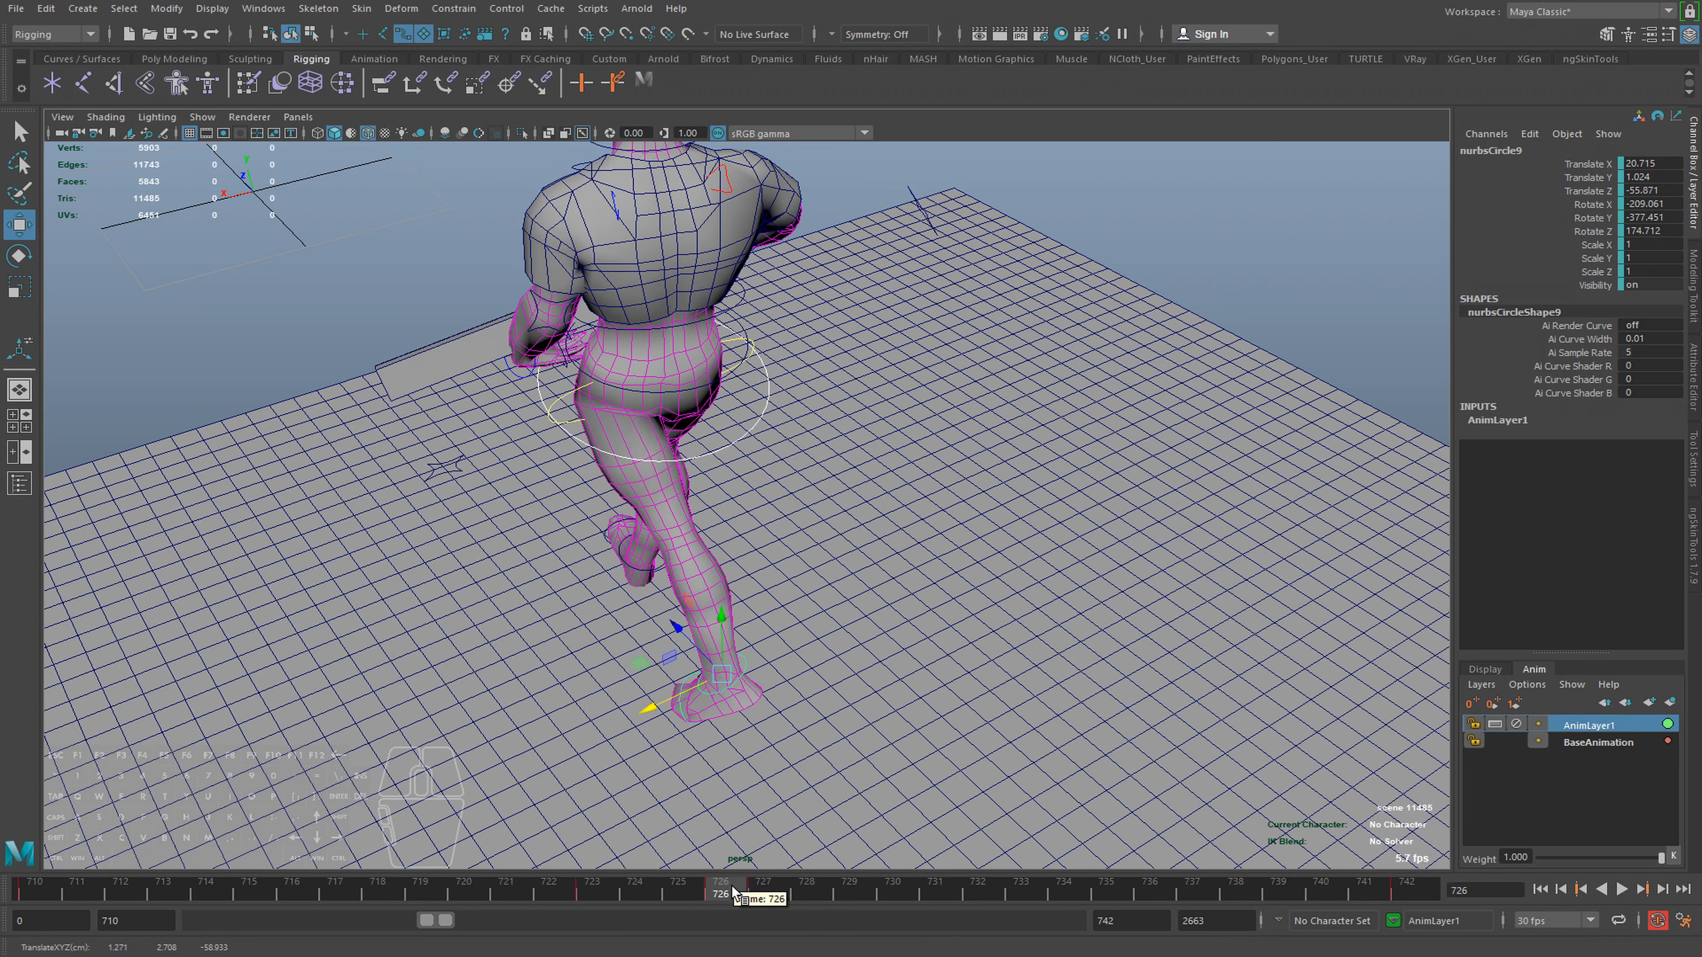
pyautogui.click(758, 891)
pyautogui.hotkey('alt', 'v')
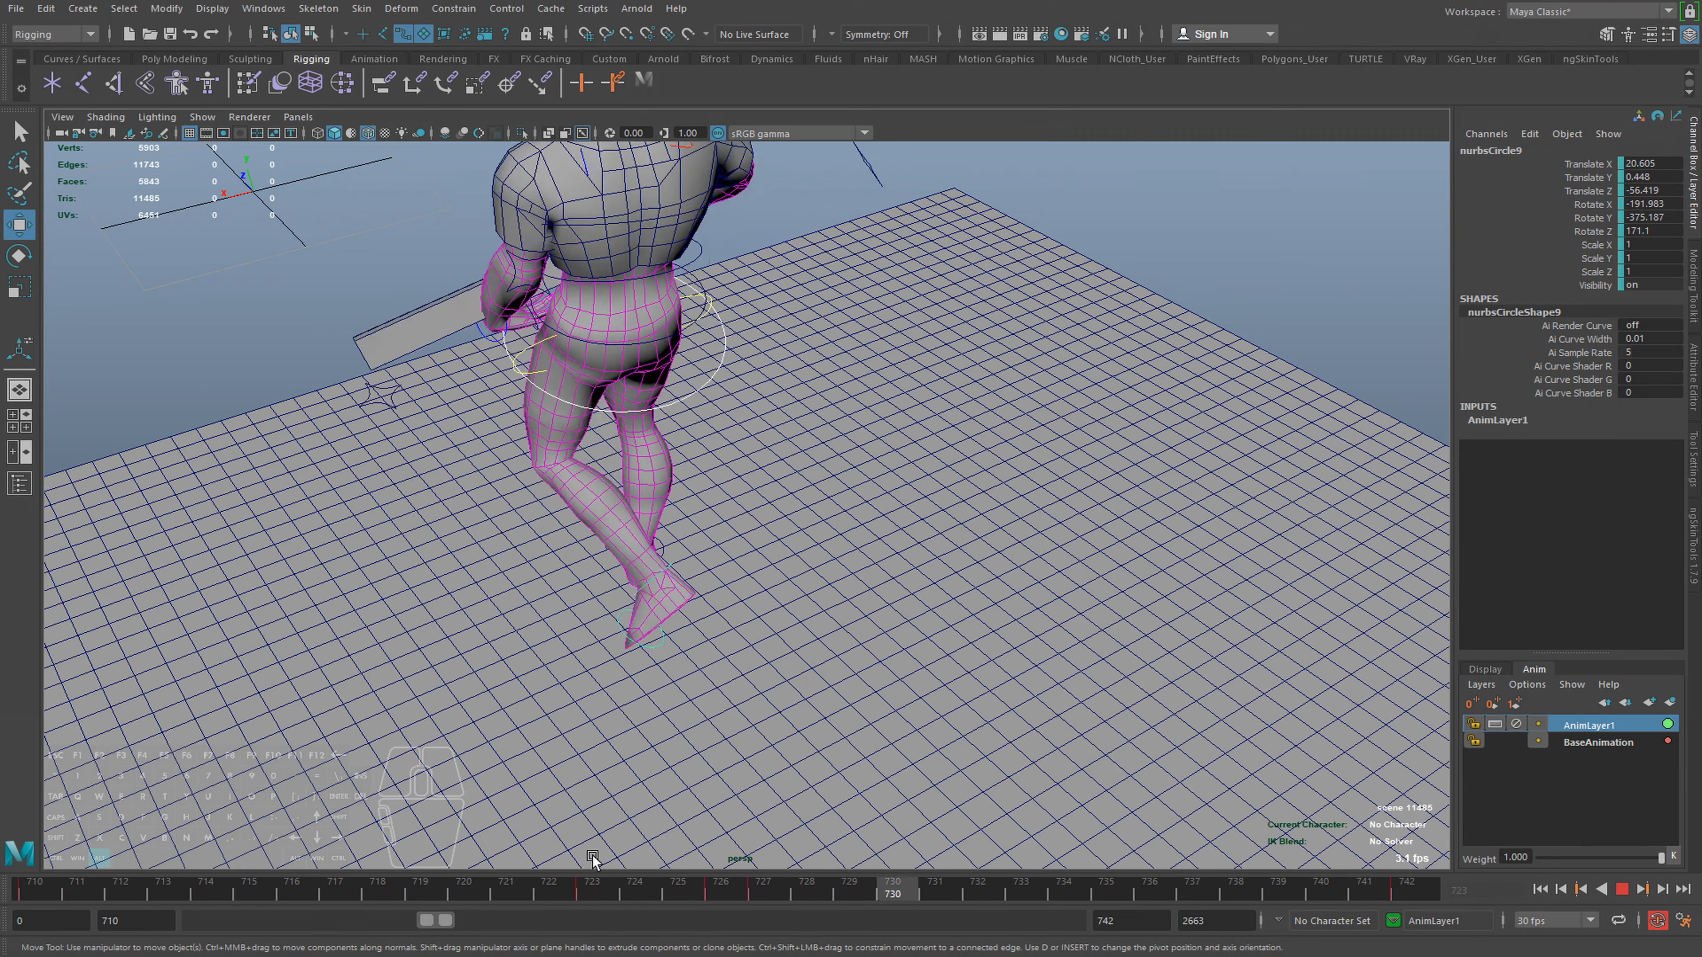
# Play and scrub the walk up to frame 742 from the front, examining how both feet move over the grid
pyautogui.keyDown('alt'); pyautogui.moveTo(688, 800); pyautogui.dragTo(774, 666); pyautogui.keyUp('alt')
pyautogui.hotkey('alt', 'v')
pyautogui.click(977, 883)
pyautogui.moveTo(977, 884); pyautogui.dragTo(1496, 927)
pyautogui.keyDown('alt'); pyautogui.moveTo(509, 556); pyautogui.dragTo(784, 677); pyautogui.keyUp('alt')
pyautogui.keyDown('alt'); pyautogui.moveTo(783, 677); pyautogui.dragTo(941, 733, button='right'); pyautogui.keyUp('alt')
pyautogui.keyDown('alt'); pyautogui.moveTo(941, 732); pyautogui.dragTo(1072, 788); pyautogui.keyUp('alt')
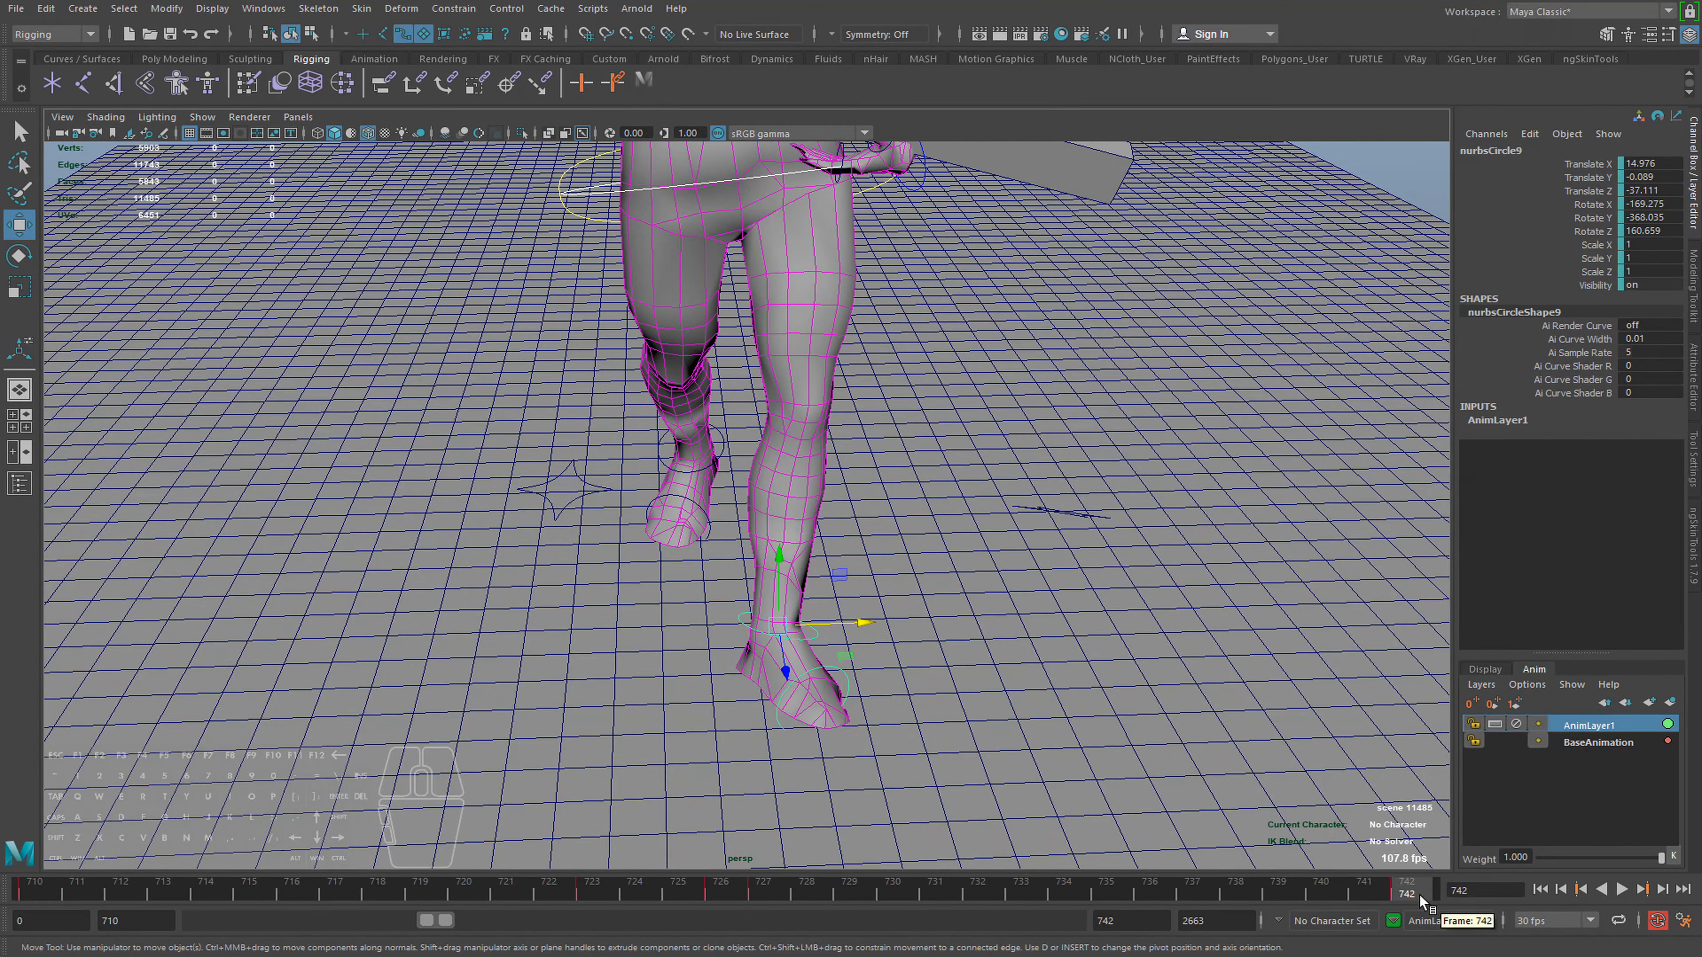
pyautogui.moveTo(1418, 895); pyautogui.dragTo(1023, 896)
# Select the character's right foot control and nudge it along X and Z at frame 733
pyautogui.press('q')
pyautogui.click(696, 463)
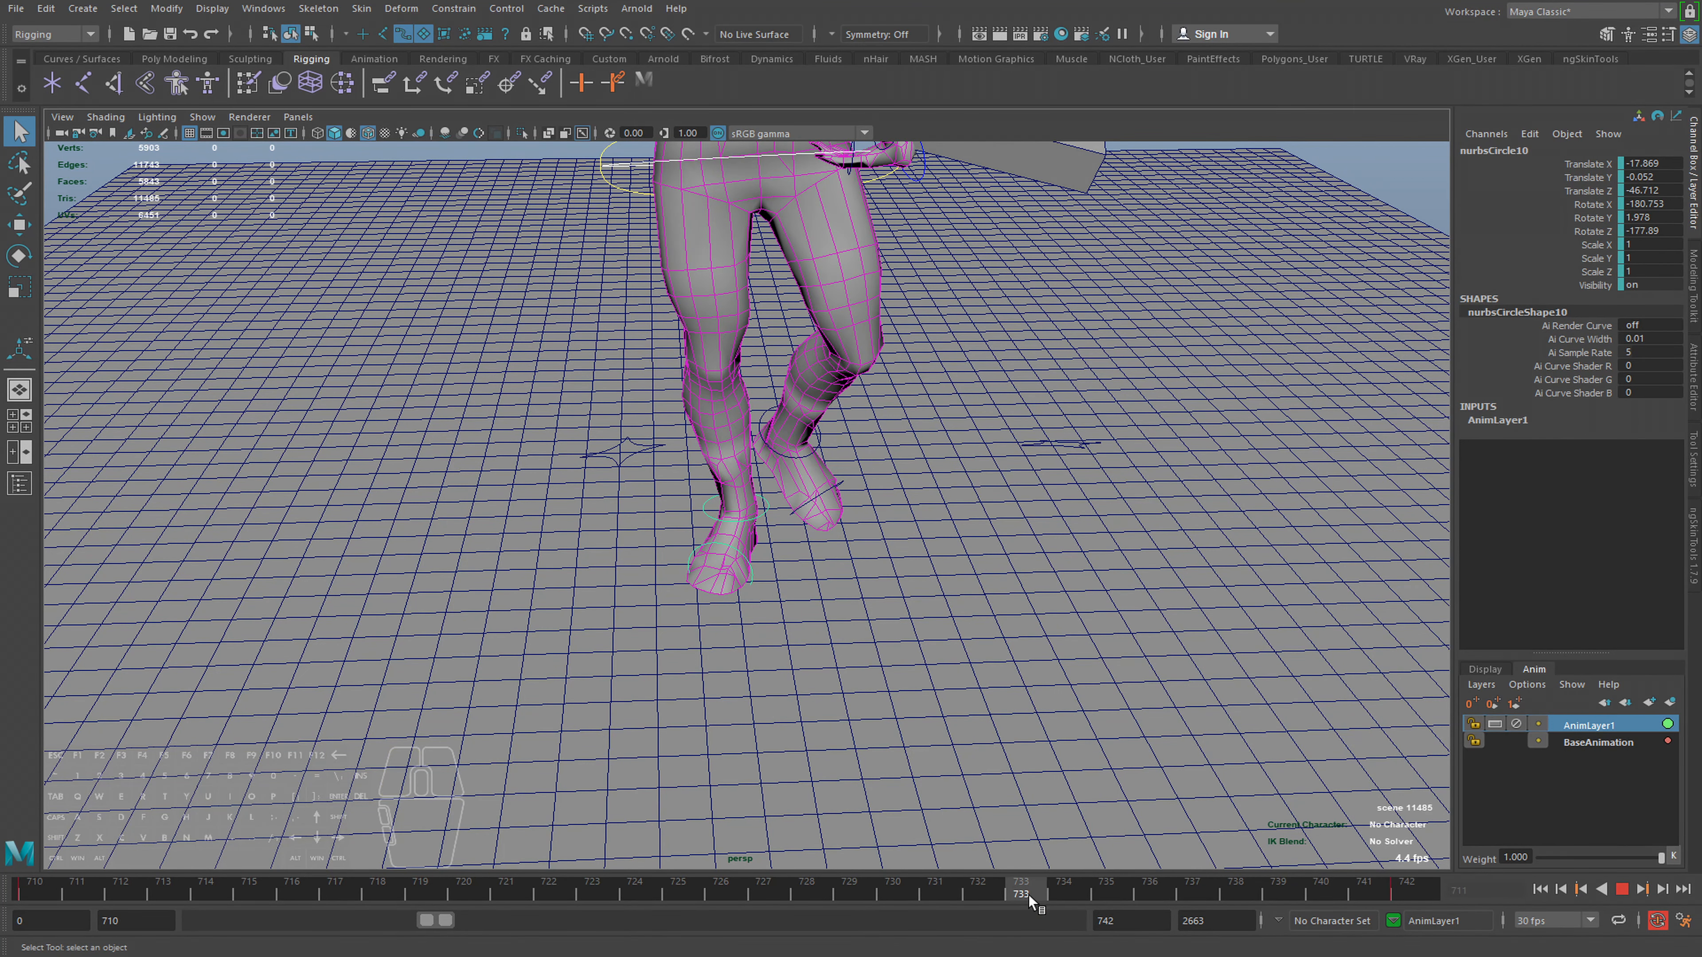
pyautogui.press('w')
pyautogui.moveTo(828, 509); pyautogui.dragTo(819, 506)
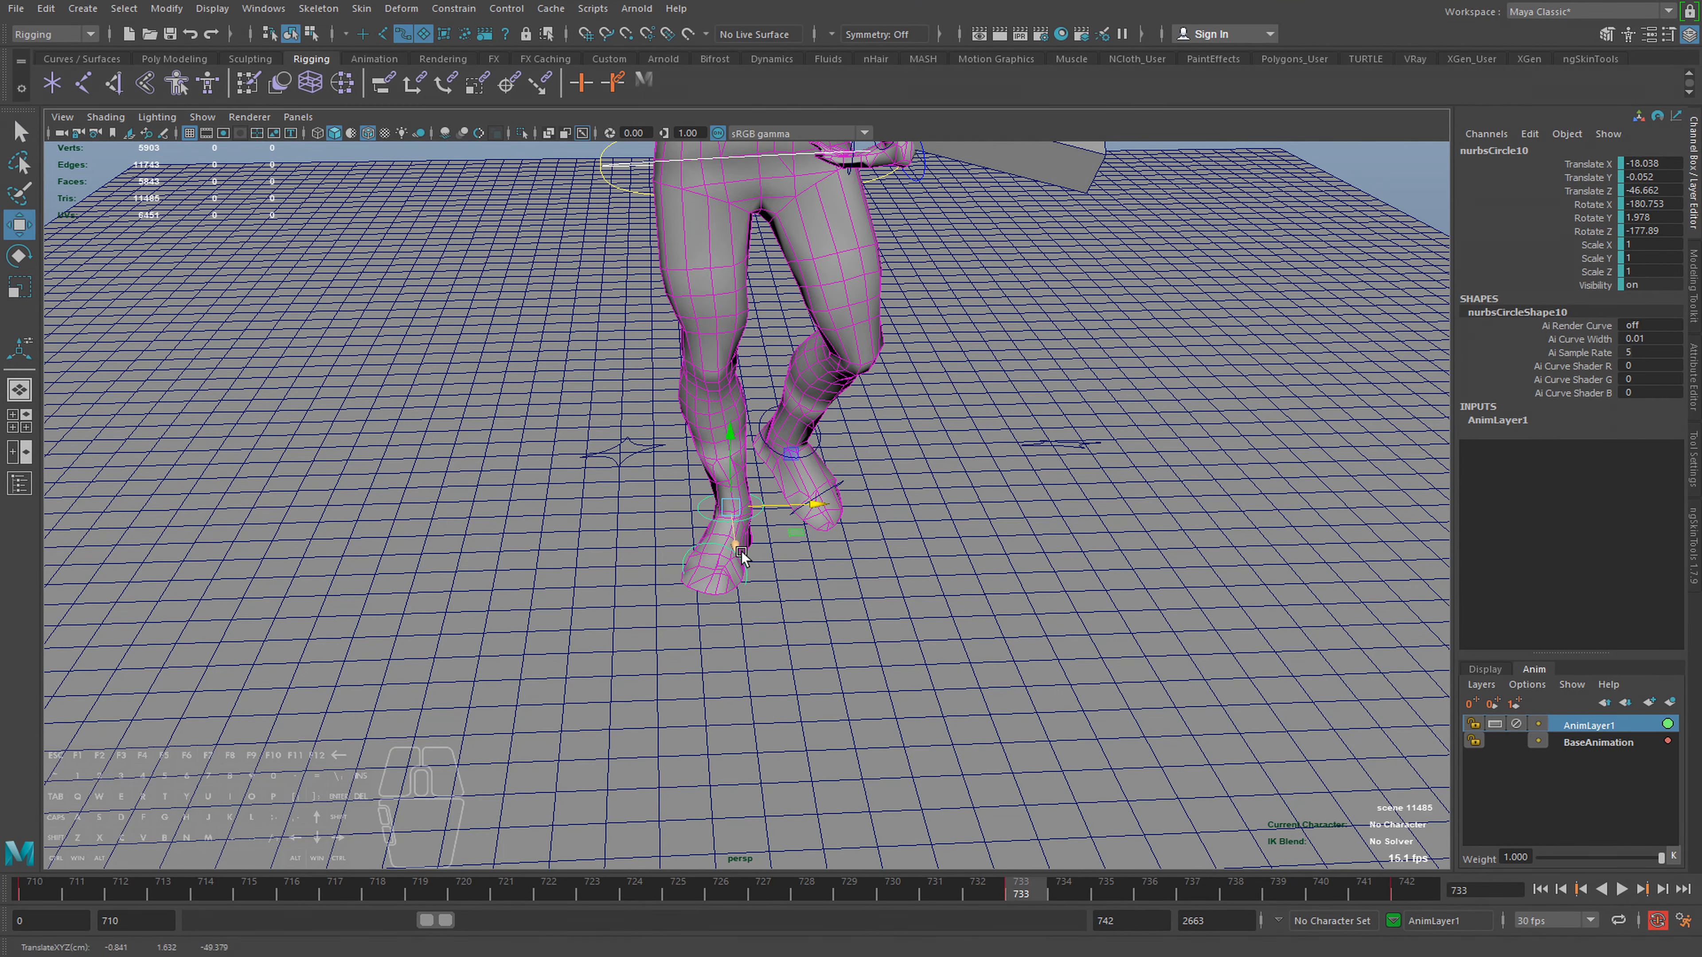
pyautogui.moveTo(741, 551); pyautogui.dragTo(742, 552)
# At frame 740, move the right foot control slightly back to about -46.47 in Translate Z and fine-tune it sideways
pyautogui.moveTo(1025, 896); pyautogui.dragTo(1276, 894)
pyautogui.keyDown('alt'); pyautogui.moveTo(895, 689); pyautogui.dragTo(1098, 701); pyautogui.keyUp('alt')
pyautogui.moveTo(1269, 892); pyautogui.dragTo(1426, 896)
pyautogui.keyDown('alt'); pyautogui.moveTo(1119, 665); pyautogui.dragTo(993, 668); pyautogui.keyUp('alt')
pyautogui.keyDown('alt'); pyautogui.moveTo(993, 667); pyautogui.dragTo(1027, 726, button='right'); pyautogui.keyUp('alt')
pyautogui.moveTo(1384, 874); pyautogui.dragTo(1336, 895)
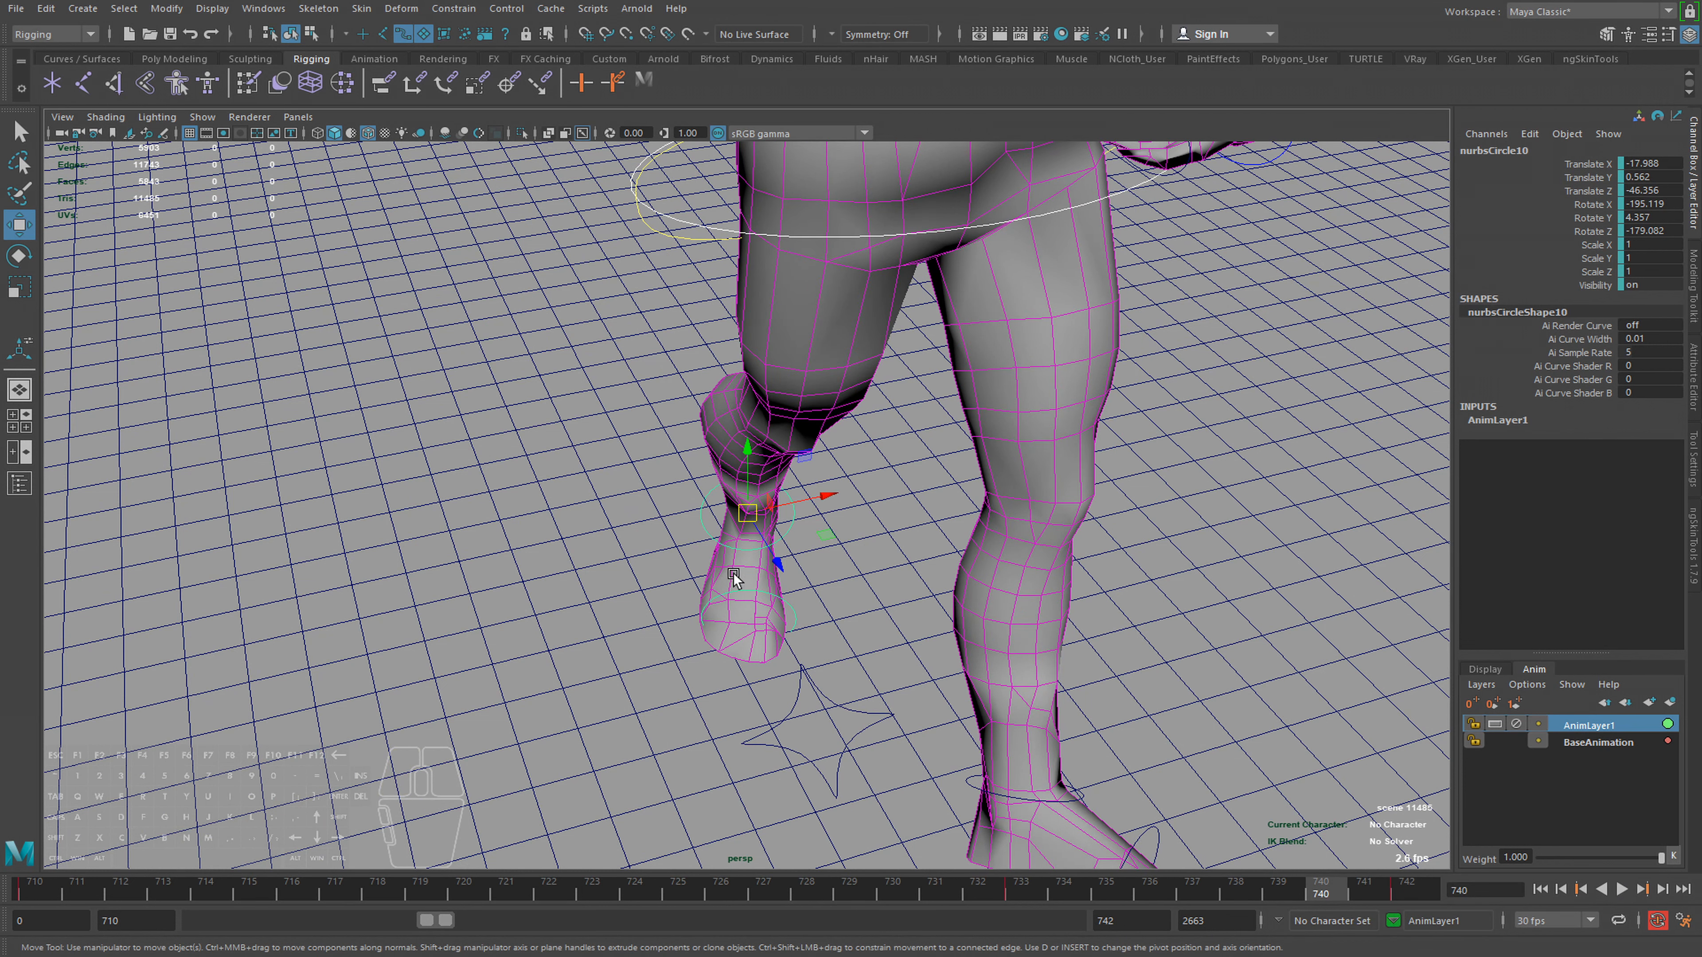
pyautogui.moveTo(774, 565); pyautogui.dragTo(775, 560)
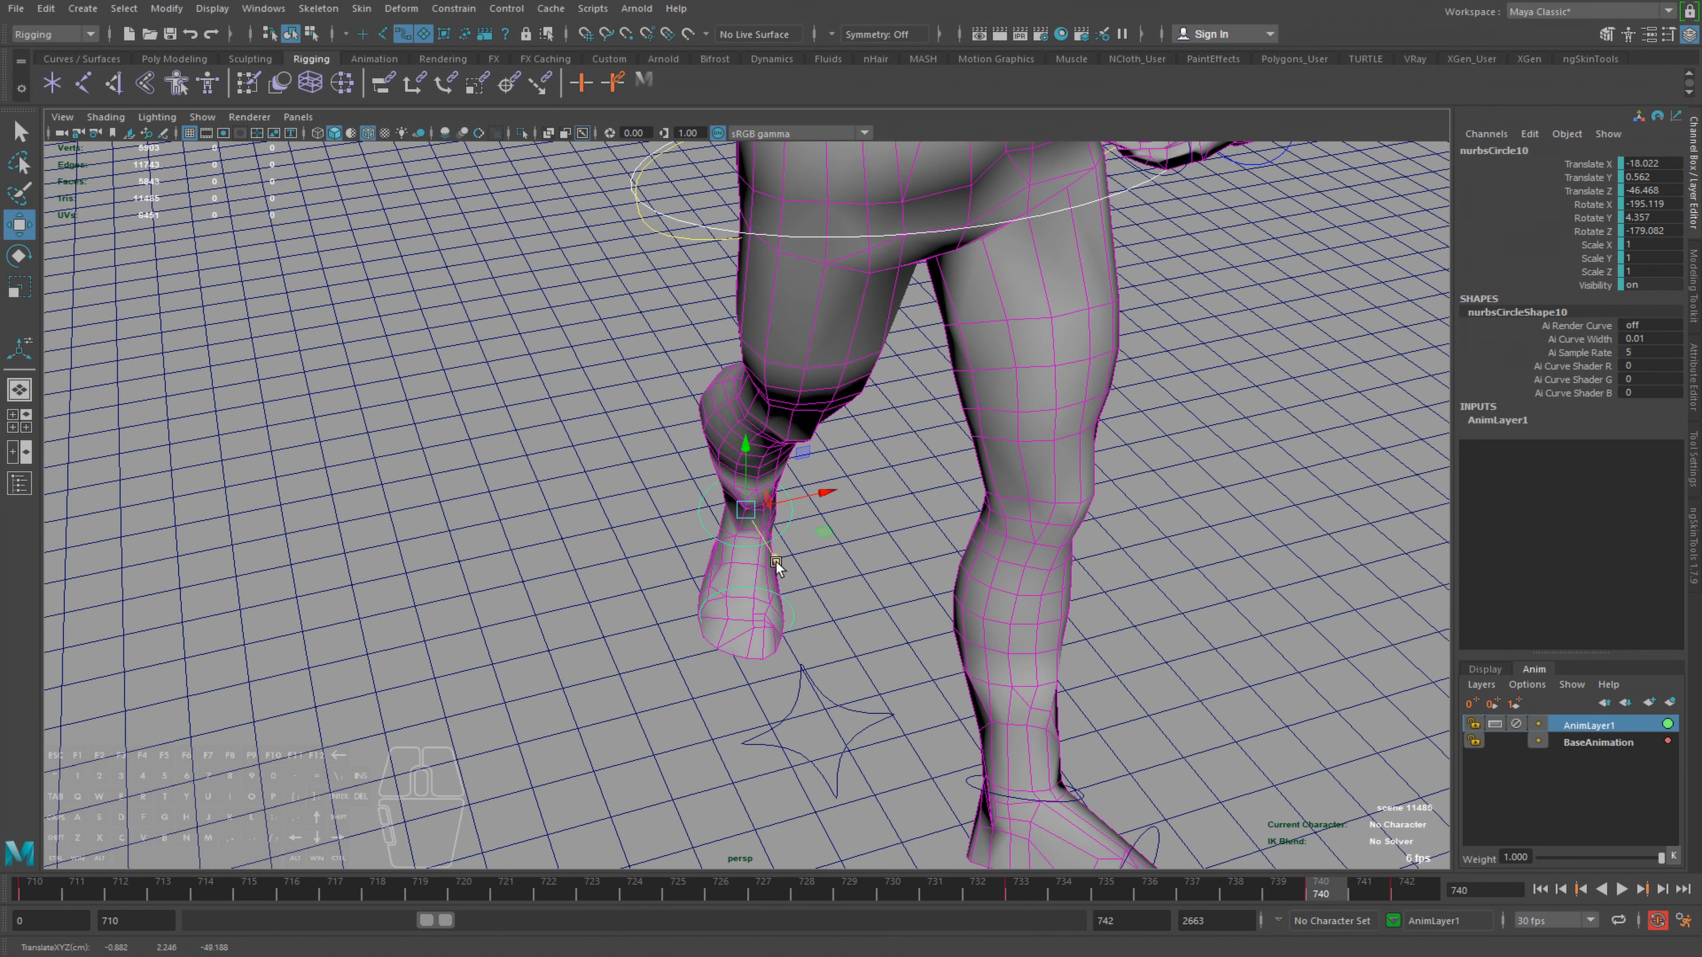
pyautogui.moveTo(1334, 882)
pyautogui.mouseDown()
pyautogui.moveTo(1435, 896)
pyautogui.moveTo(1330, 892)
pyautogui.mouseUp()
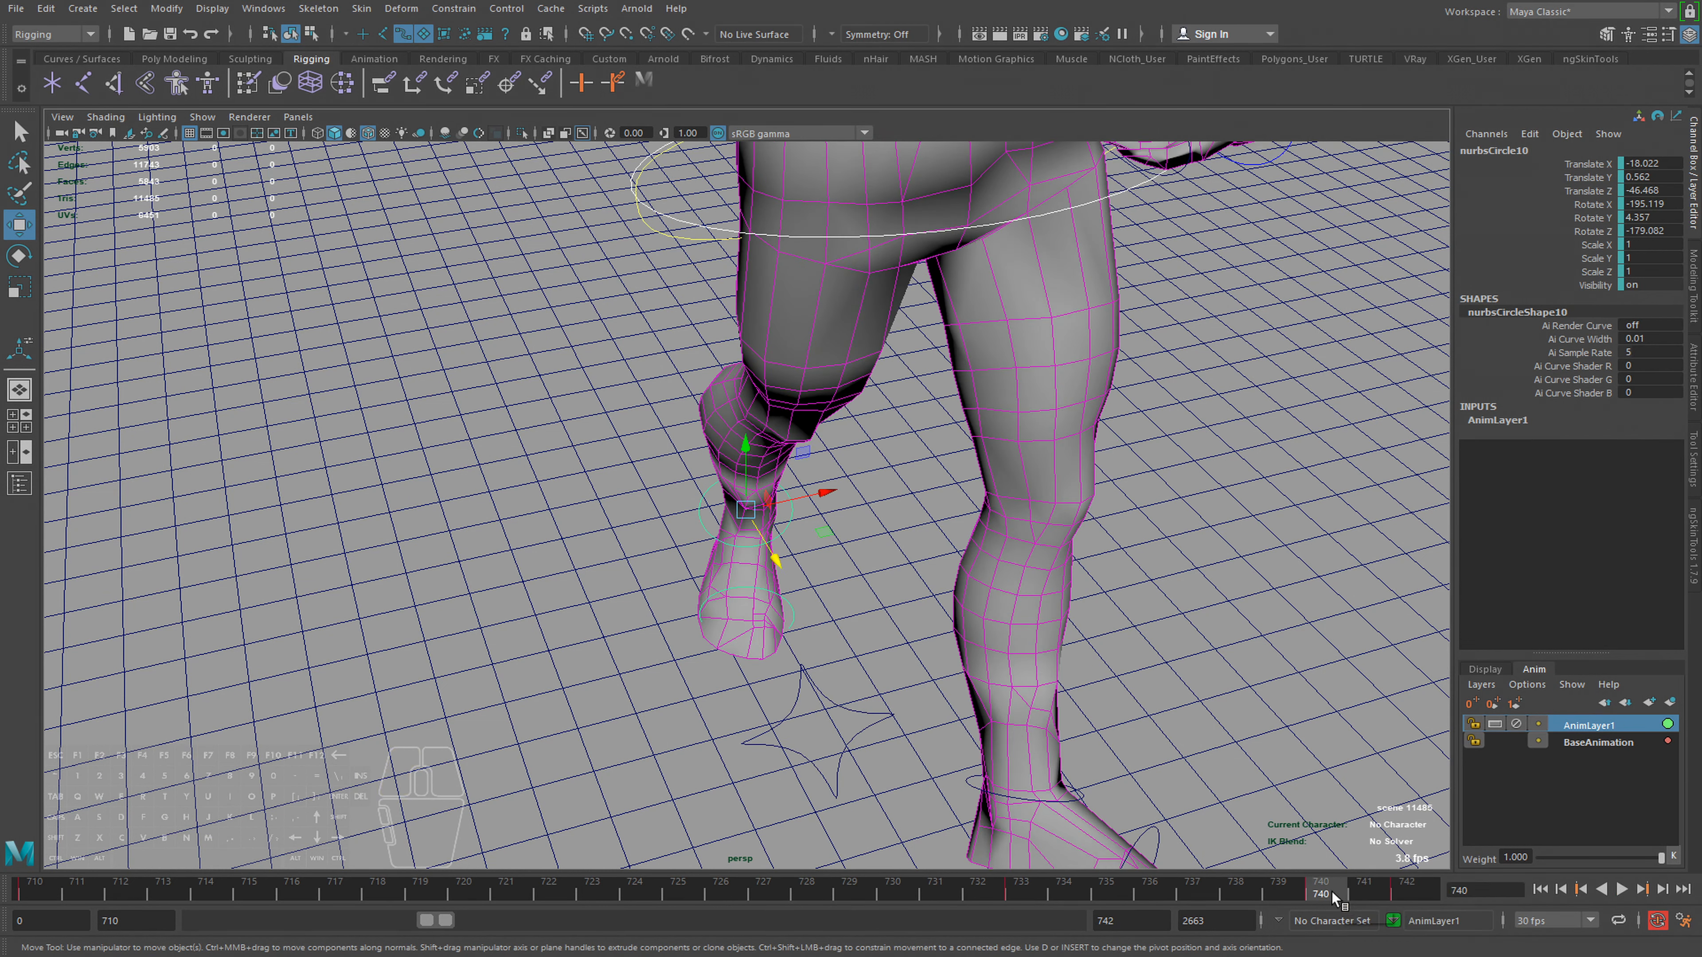
pyautogui.moveTo(786, 503); pyautogui.dragTo(799, 503)
# At frame 733, refine the right foot control to about -18.09 in Translate X and -46.91 in Translate Z, replaying the walk
pyautogui.moveTo(1337, 898); pyautogui.dragTo(1031, 895)
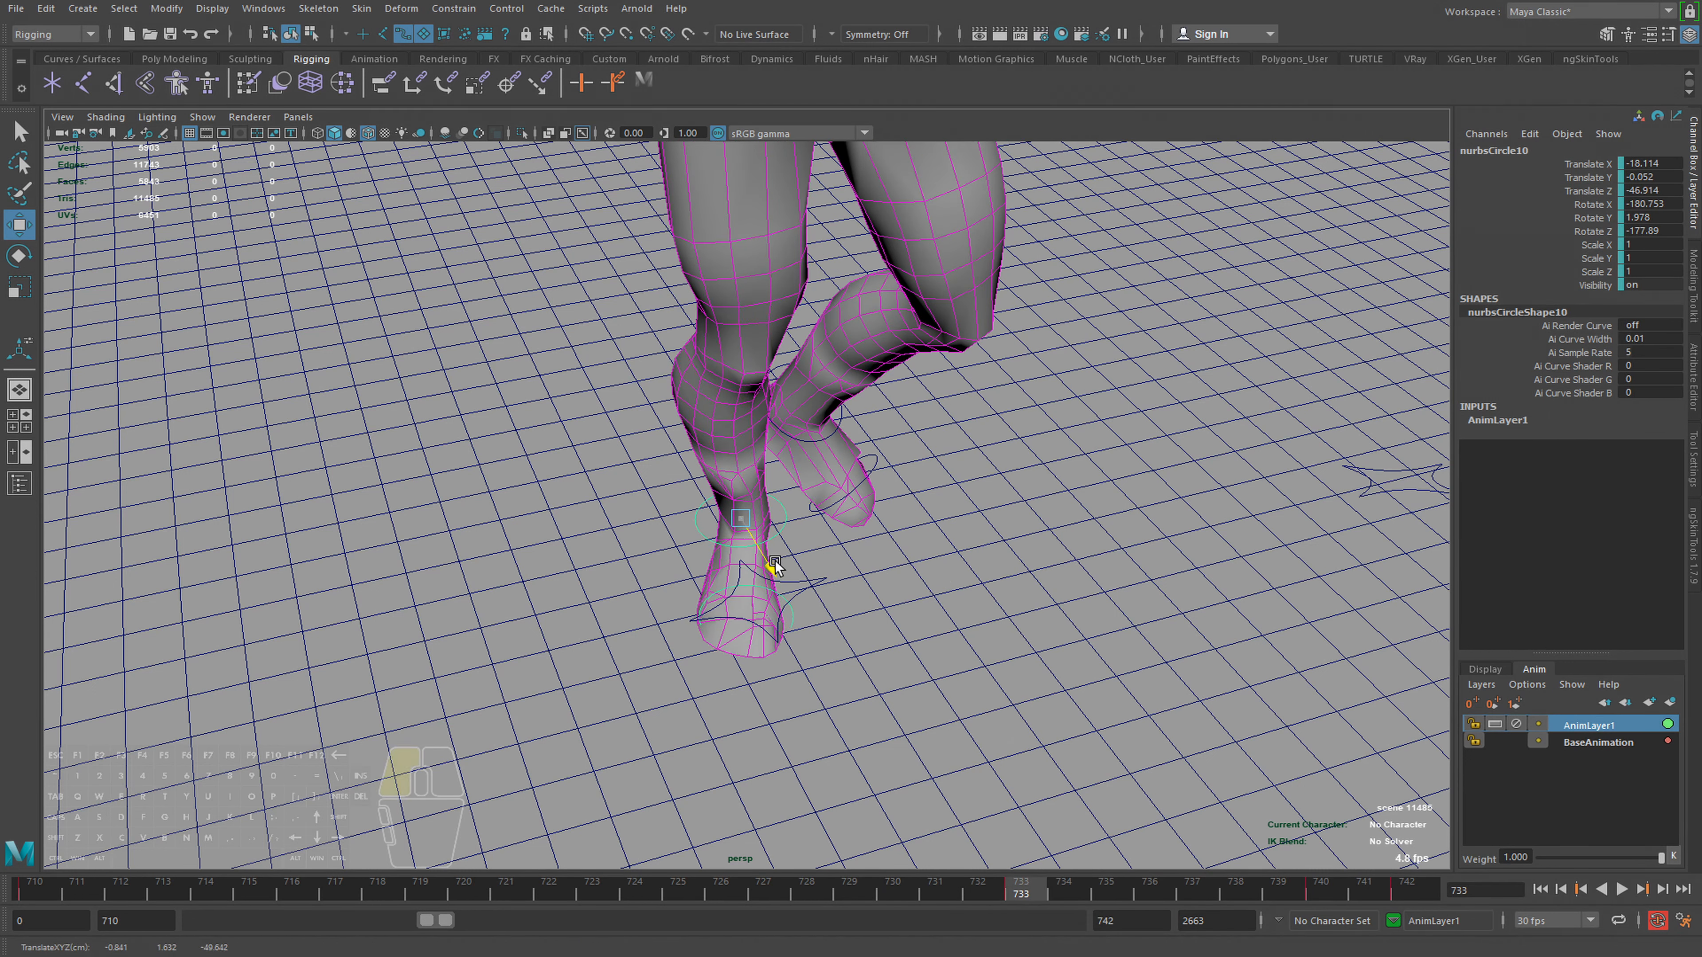
pyautogui.hotkey('alt', 'v')
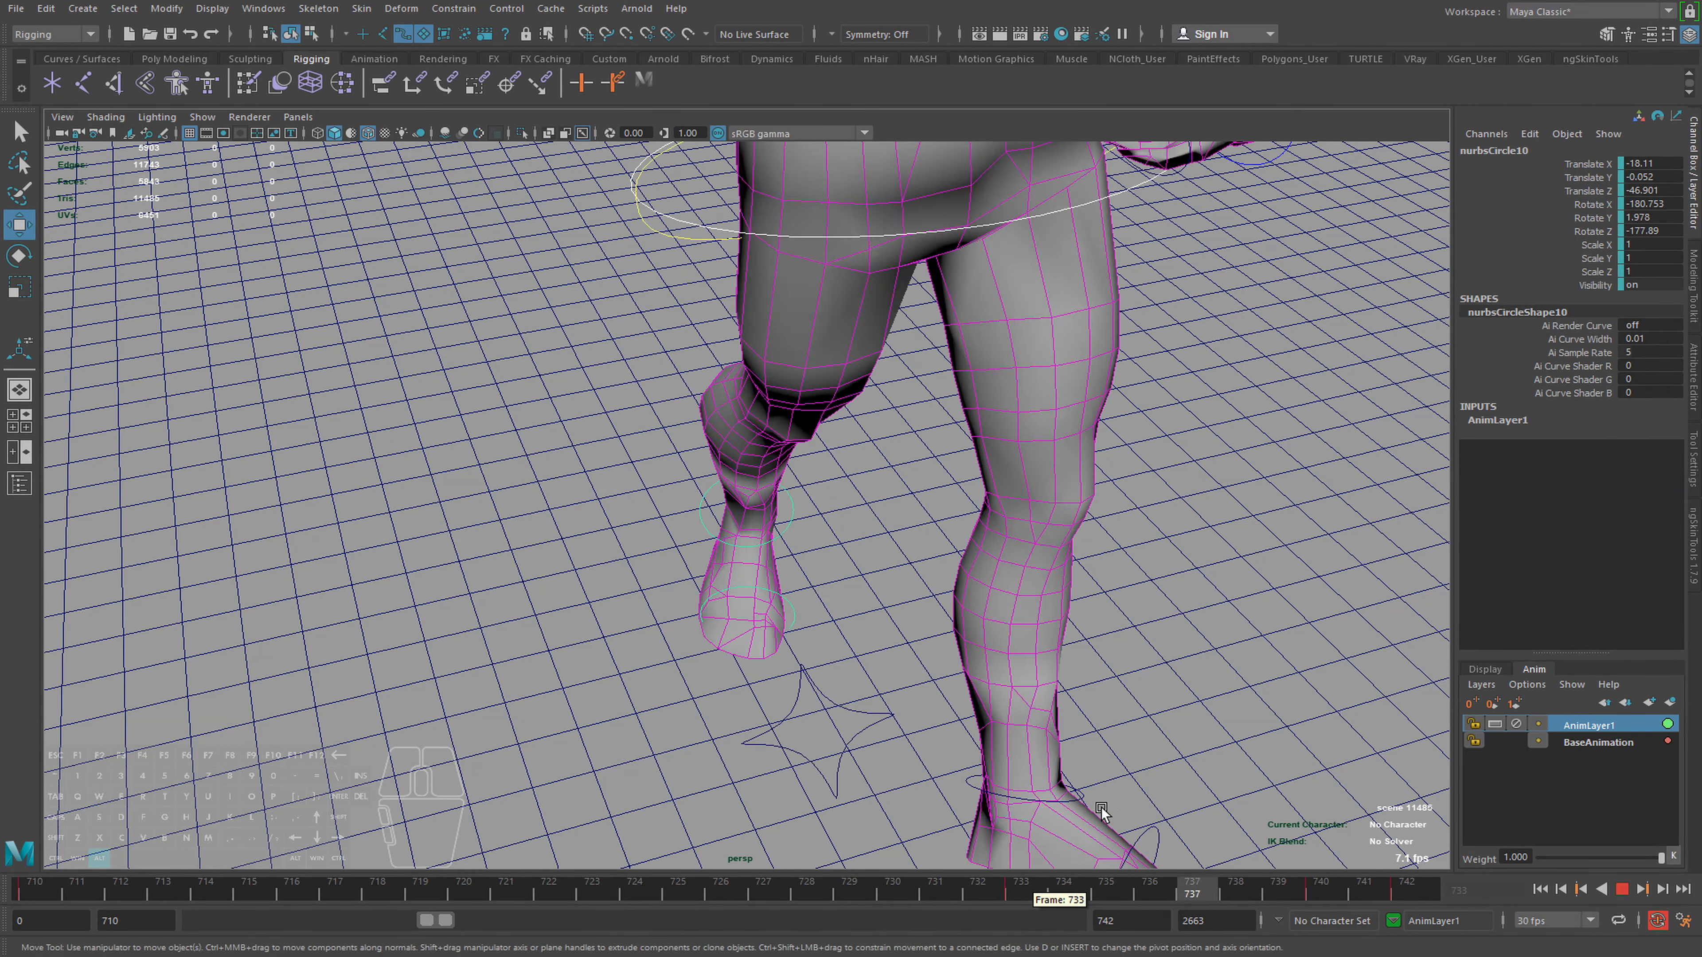
pyautogui.moveTo(1029, 891)
pyautogui.mouseDown()
pyautogui.moveTo(1203, 887)
pyautogui.moveTo(1028, 888)
pyautogui.mouseUp()
pyautogui.moveTo(839, 511); pyautogui.dragTo(823, 506)
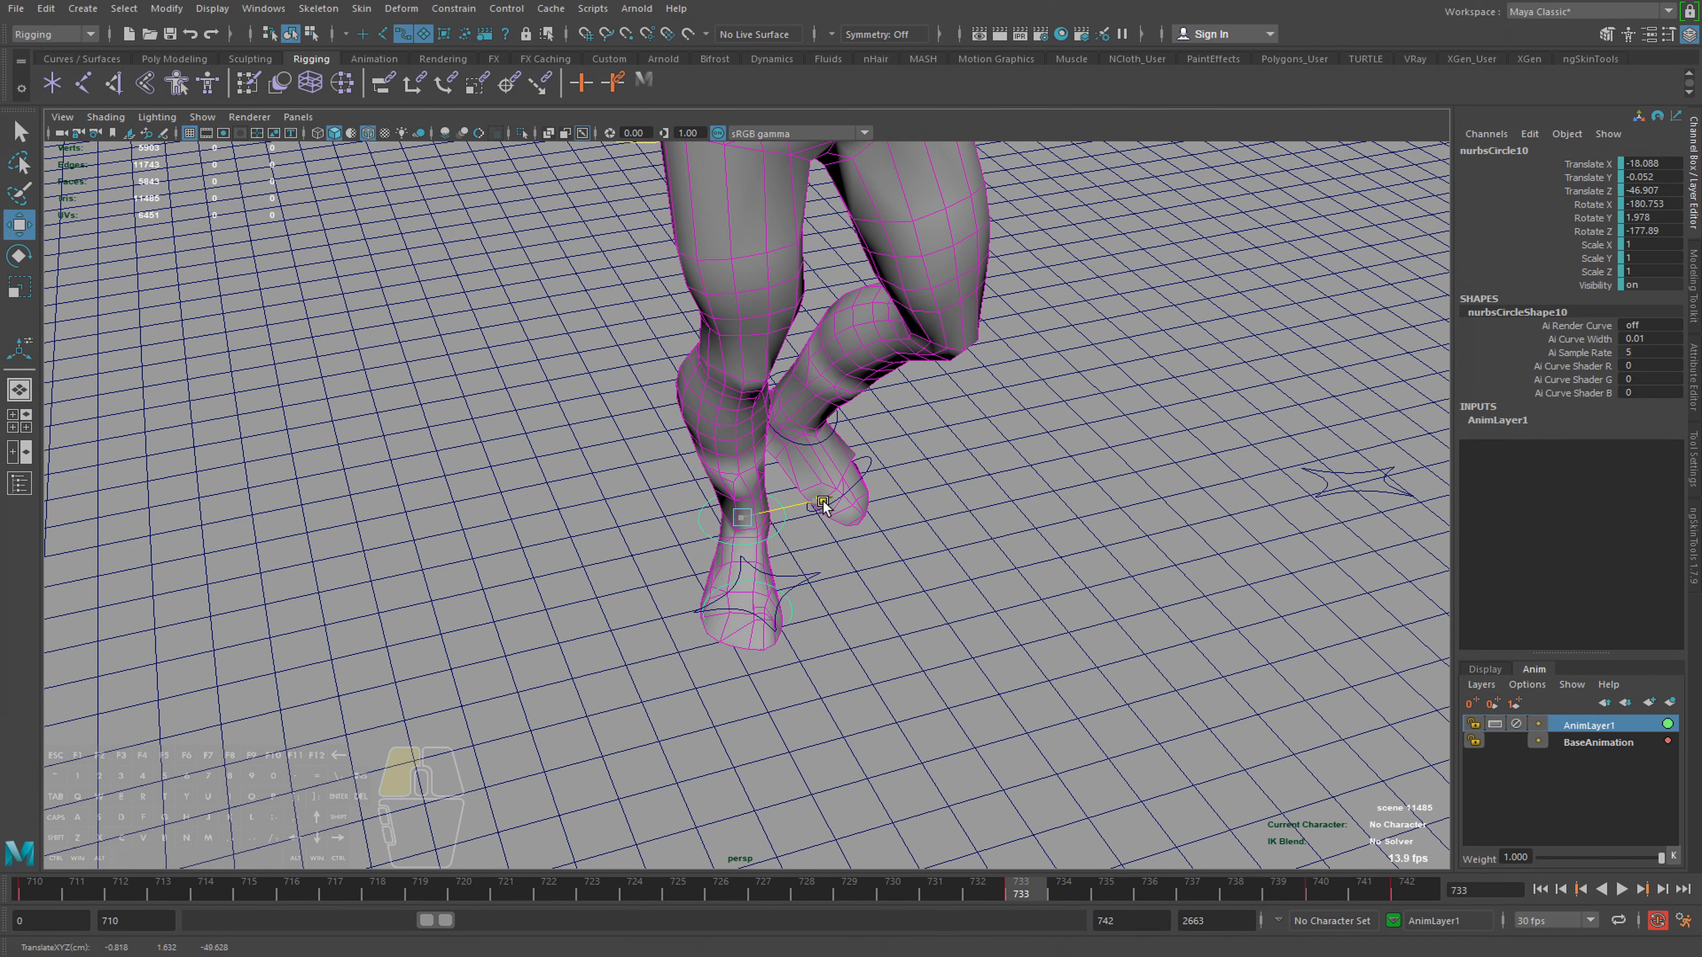
pyautogui.hotkey('alt', 'v')
pyautogui.hotkey('alt', 'v')
pyautogui.keyDown('alt'); pyautogui.moveTo(1029, 764); pyautogui.dragTo(1019, 772); pyautogui.keyUp('alt')
pyautogui.hotkey('alt', 'v')
pyautogui.click(1031, 890)
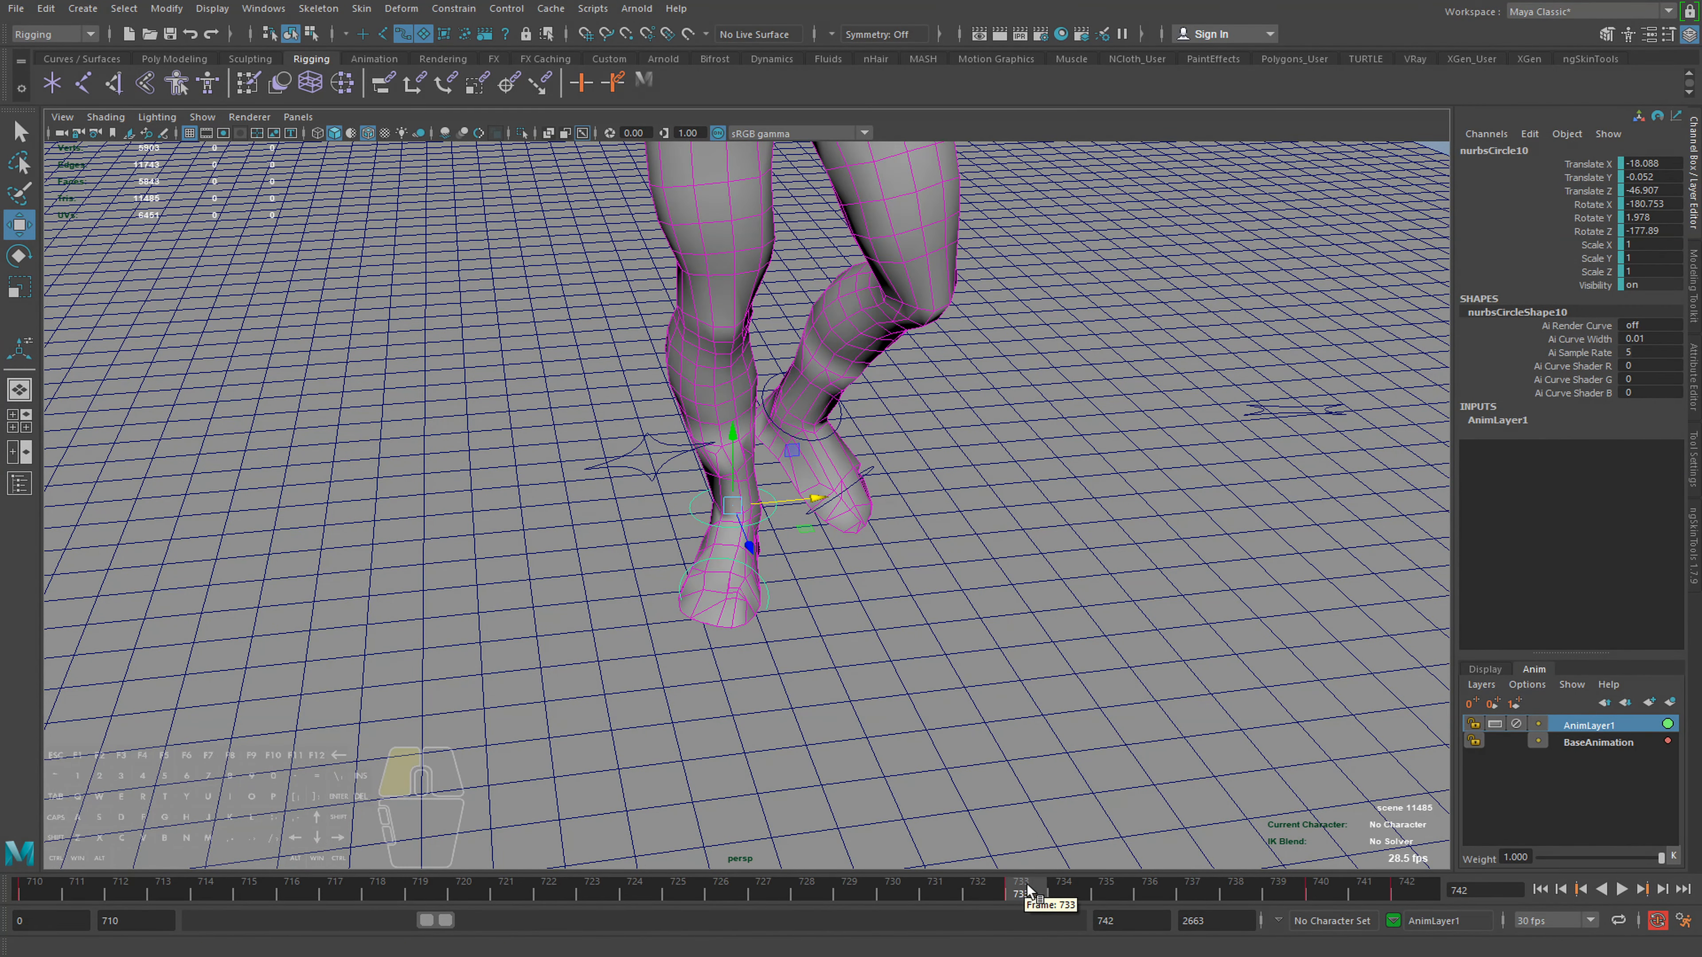
# Examine the right foot control's AnimLayer1 curves in the Graph Editor, then scrub the foot's motion between frames 727 and 733
pyautogui.press('g')
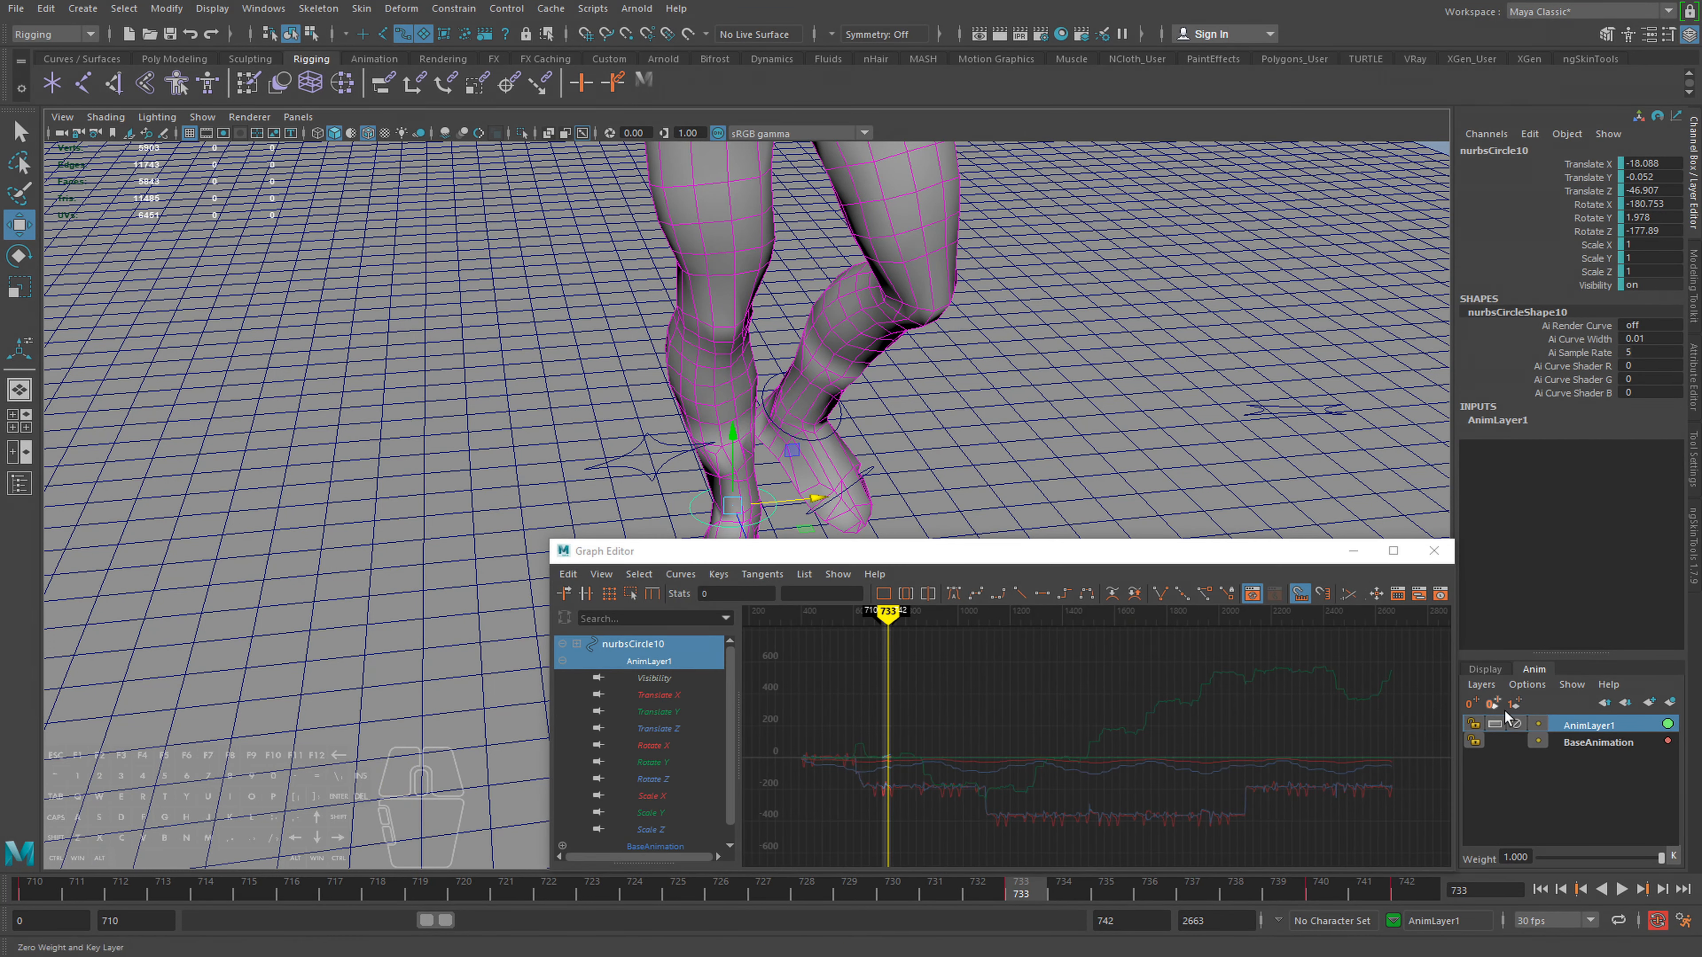
pyautogui.press('f')
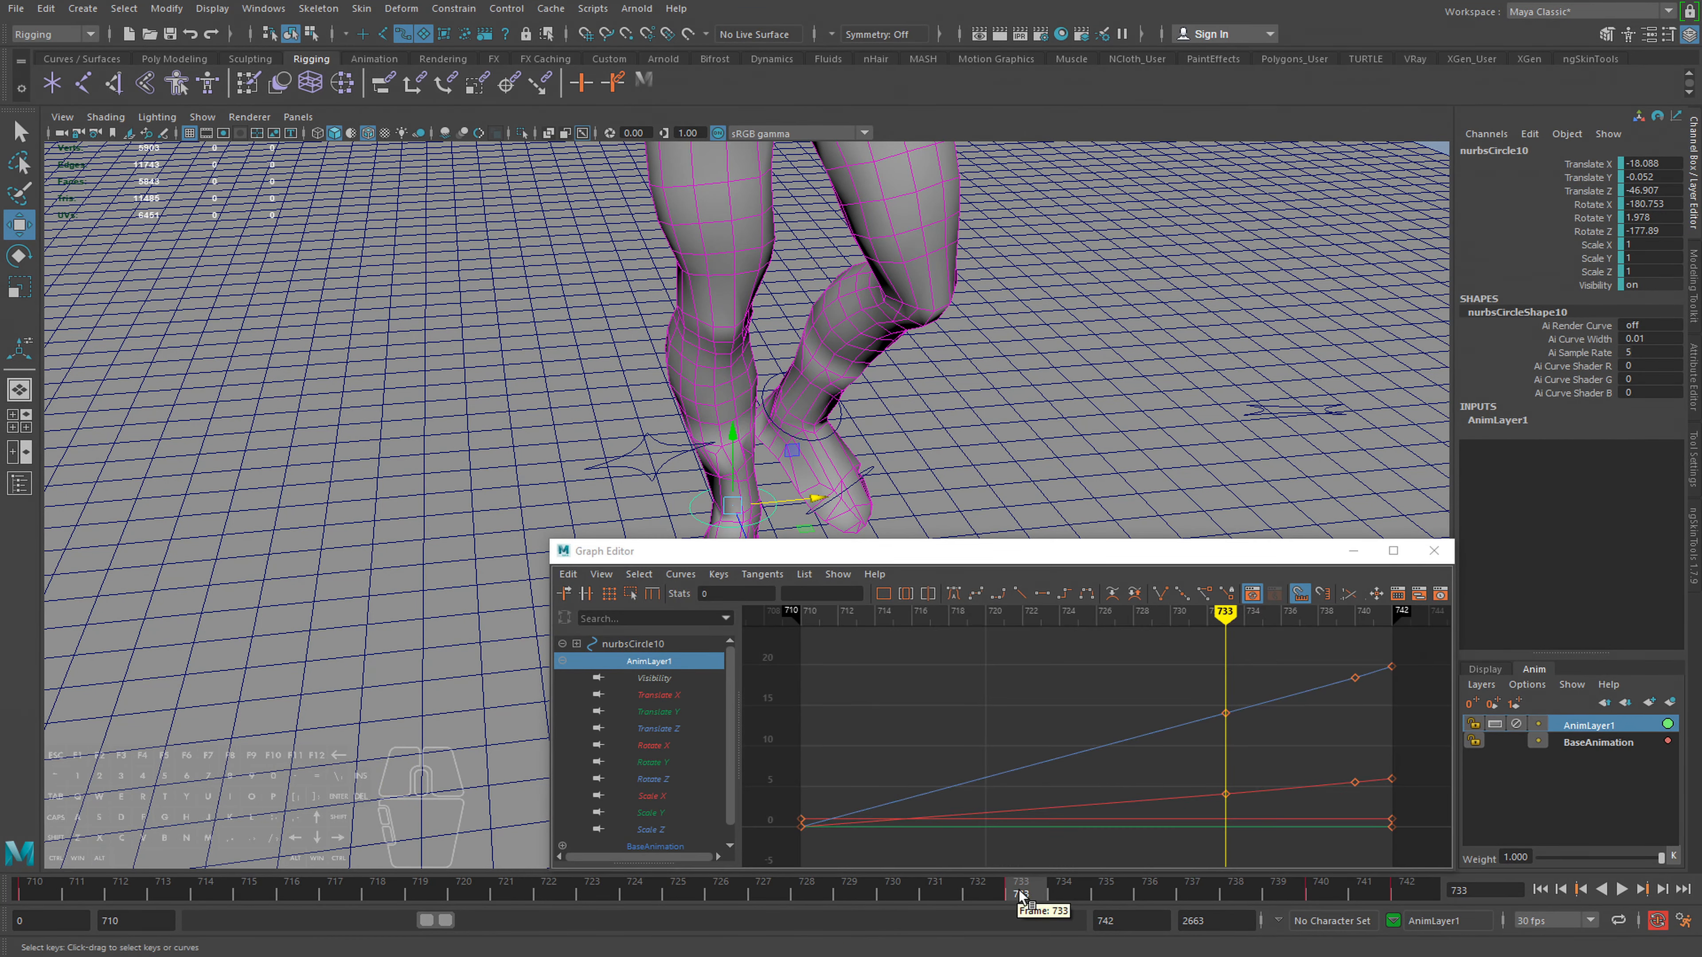
pyautogui.click(1433, 551)
pyautogui.moveTo(1018, 890); pyautogui.dragTo(787, 888)
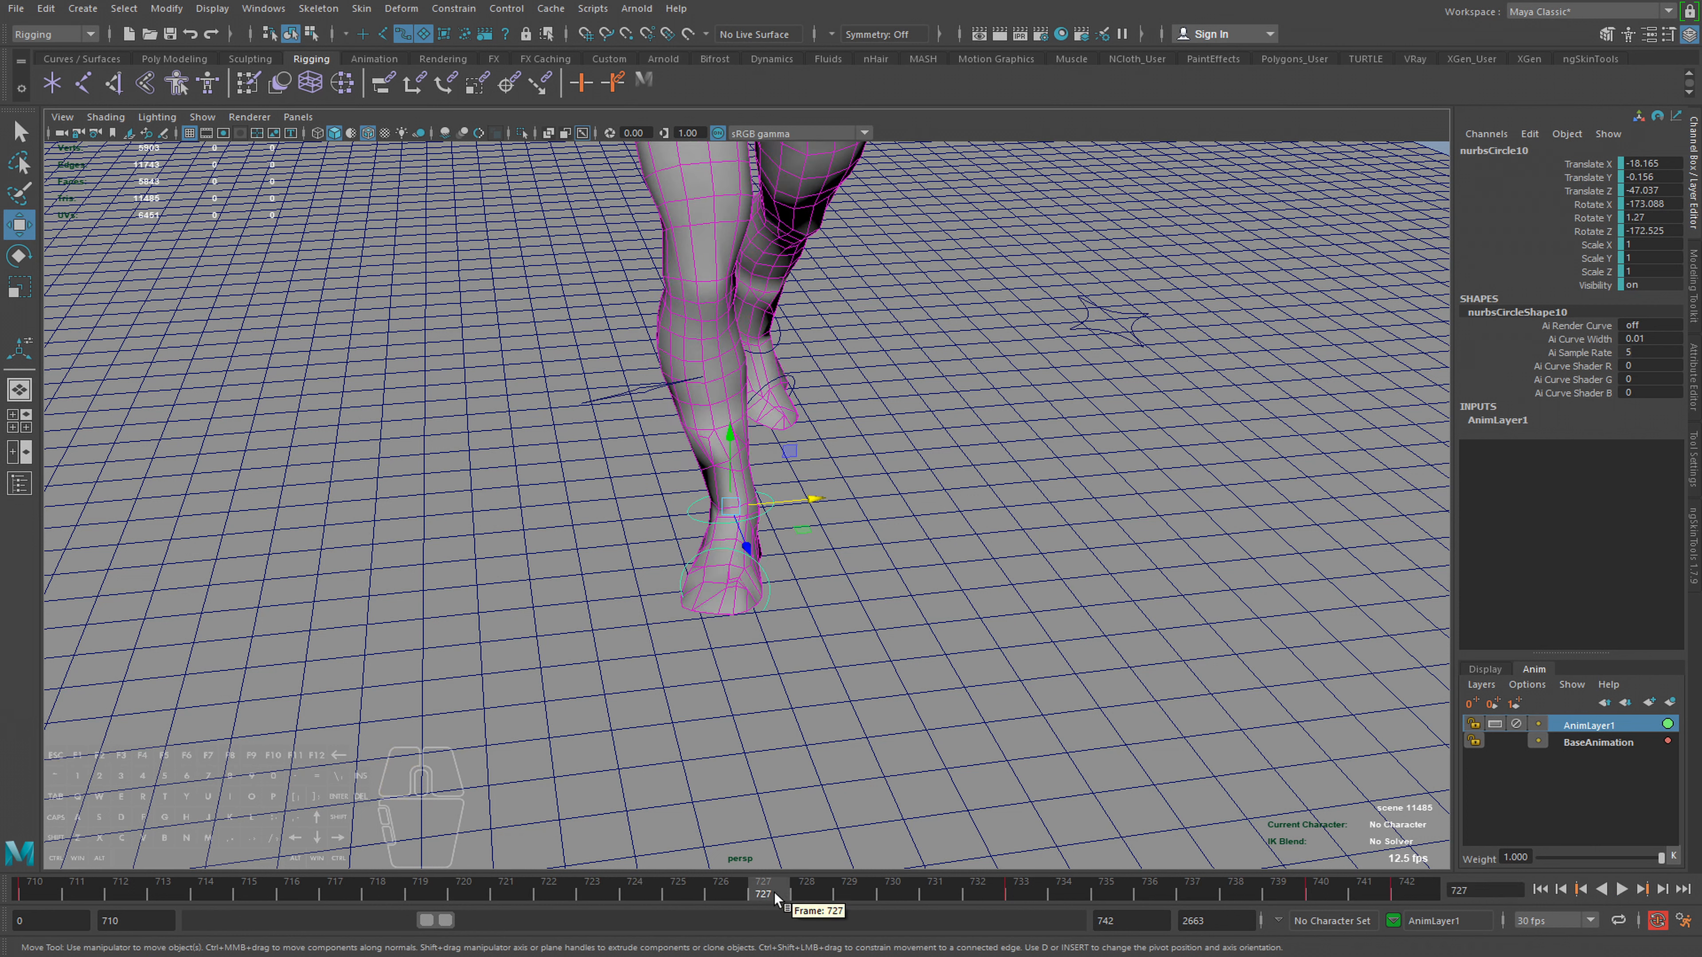
pyautogui.moveTo(773, 887); pyautogui.dragTo(1011, 898)
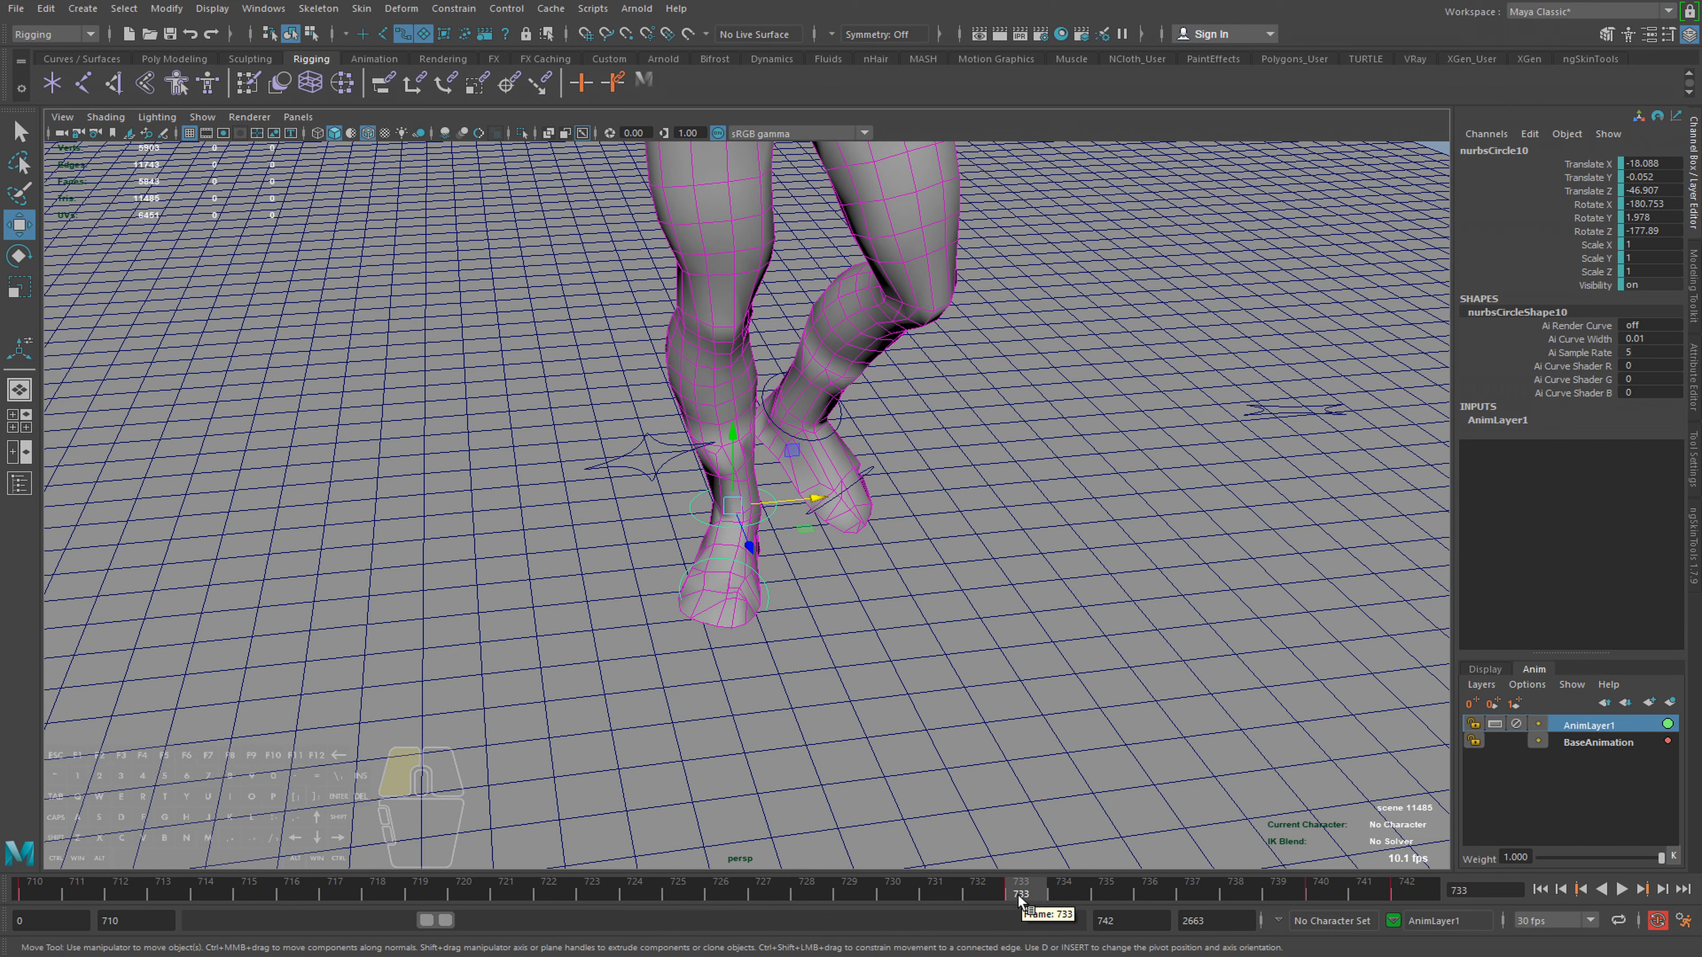
pyautogui.hotkey('alt', 'v')
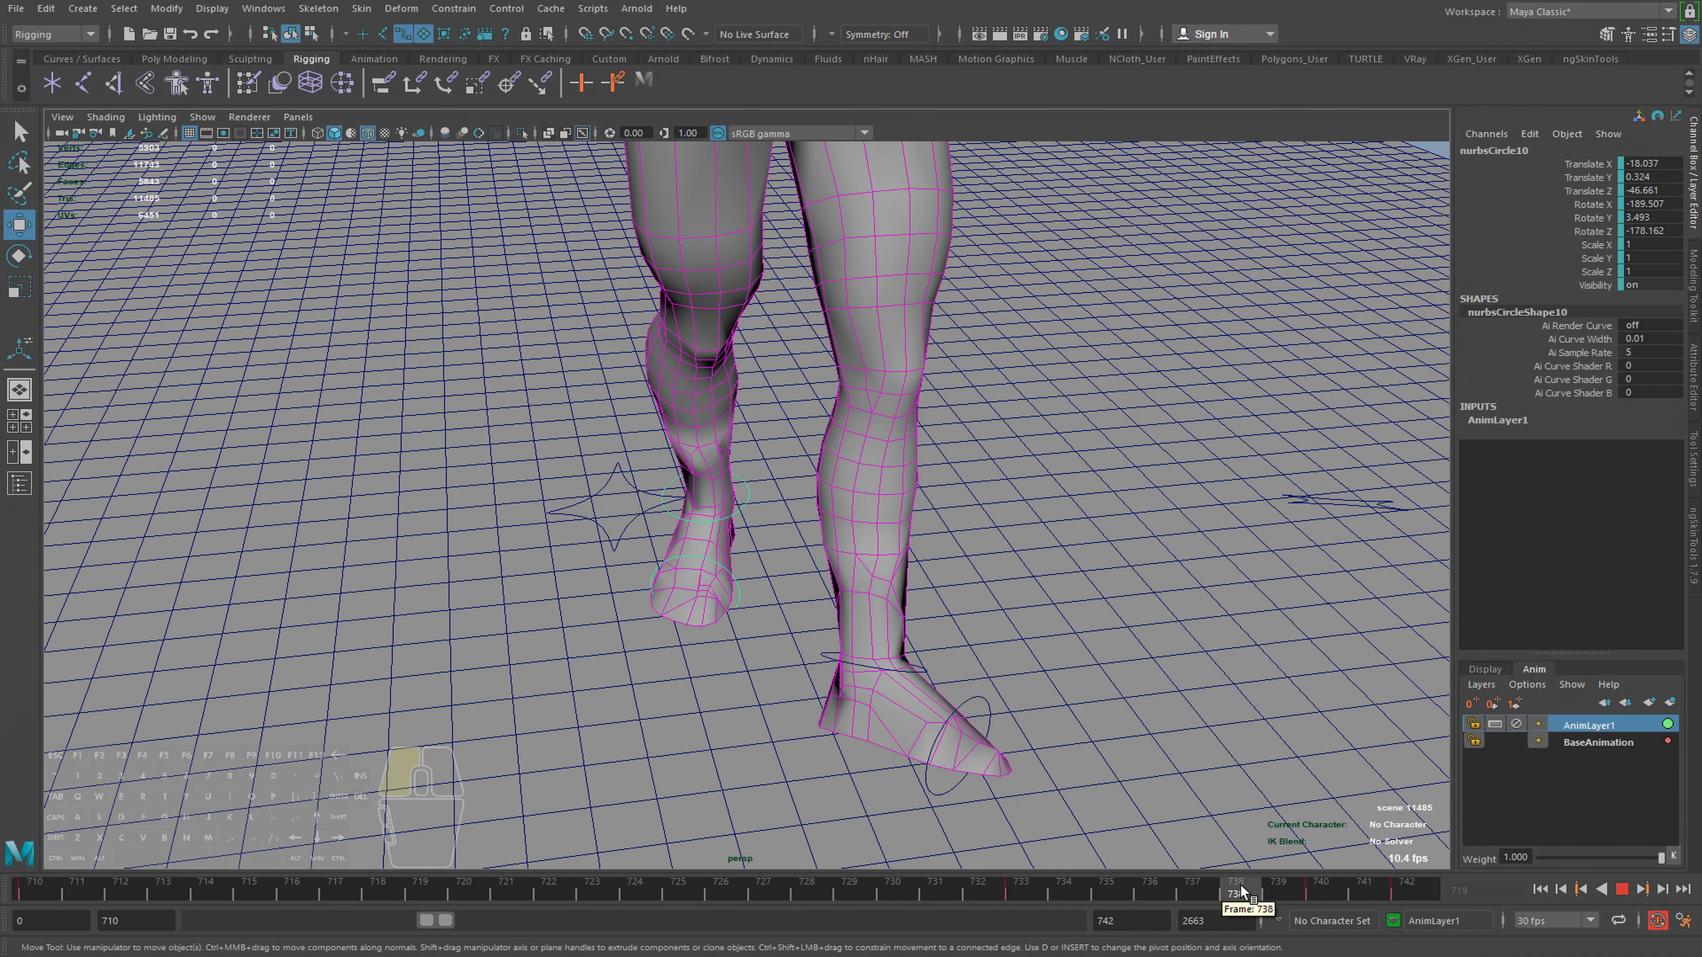
# At frame 740, fine-tune the right foot control's position along Z so the foot stays planted on the grid
pyautogui.click(1339, 899)
pyautogui.moveTo(718, 536); pyautogui.dragTo(720, 537)
pyautogui.moveTo(1339, 888)
pyautogui.mouseDown()
pyautogui.moveTo(1421, 898)
pyautogui.moveTo(1320, 893)
pyautogui.mouseUp()
pyautogui.moveTo(712, 526); pyautogui.dragTo(717, 528)
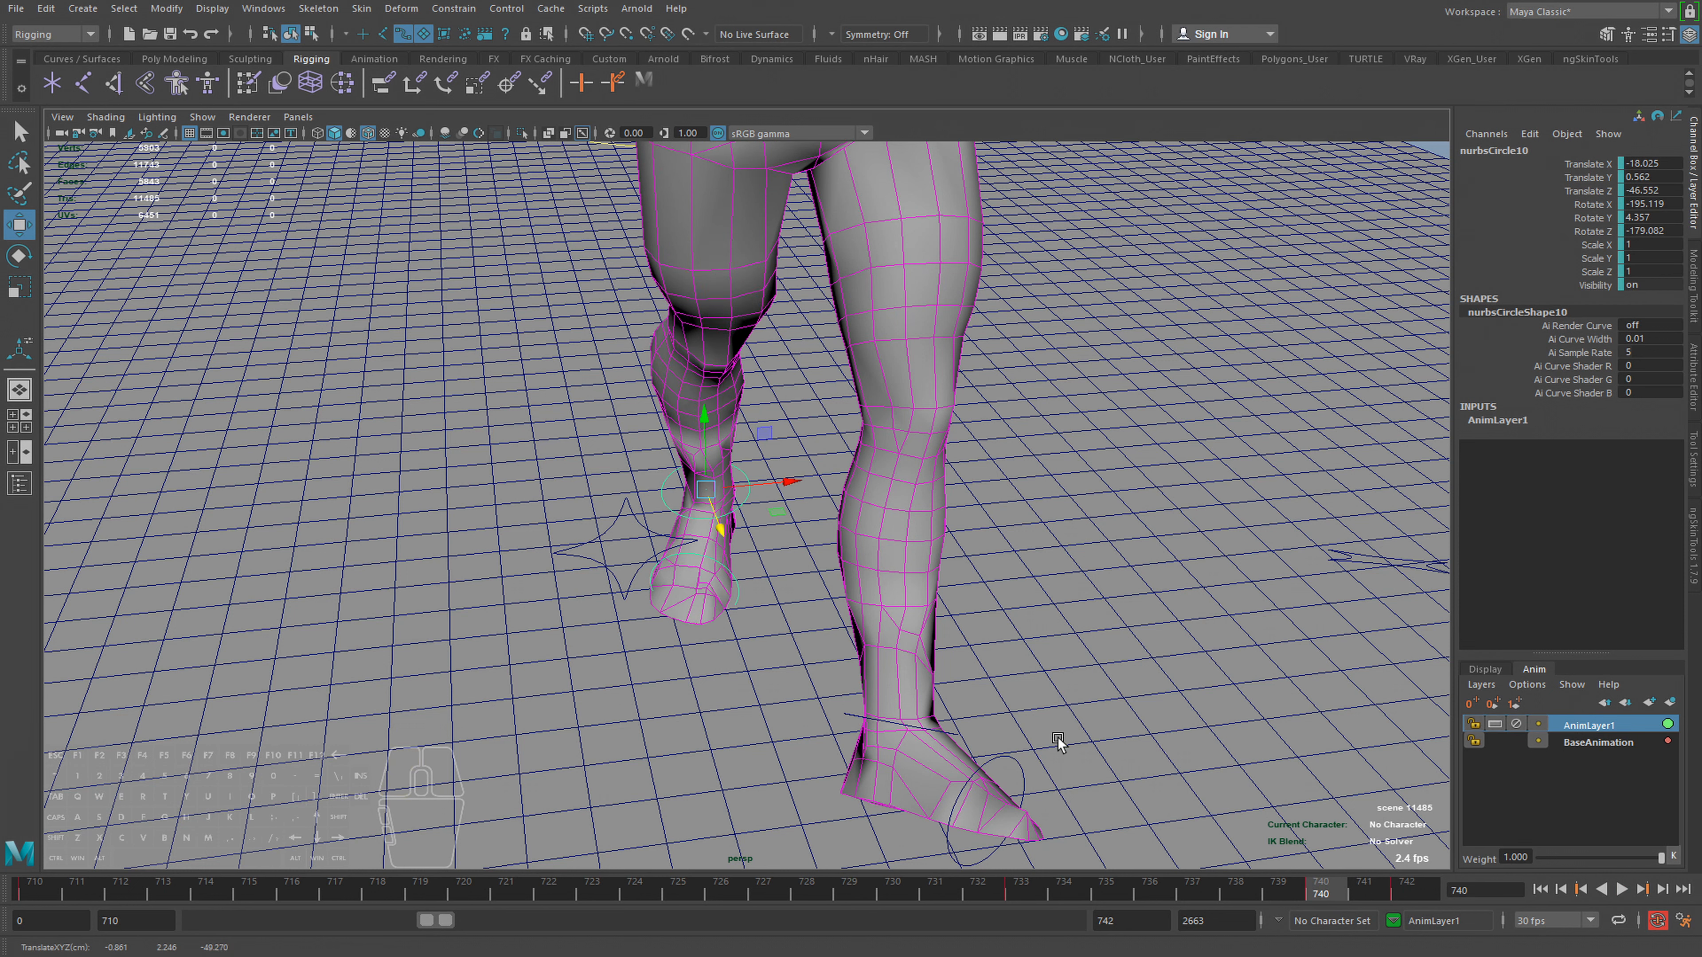
pyautogui.moveTo(1303, 874)
pyautogui.mouseDown()
pyautogui.moveTo(1412, 897)
pyautogui.moveTo(1224, 890)
pyautogui.moveTo(1440, 891)
pyautogui.moveTo(1327, 892)
pyautogui.mouseUp()
pyautogui.moveTo(723, 529); pyautogui.dragTo(725, 529)
# At frame 733, nudge the right foot control slightly along Z and replay the walk to check for sliding
pyautogui.moveTo(1317, 891); pyautogui.dragTo(1021, 891)
pyautogui.moveTo(725, 537); pyautogui.dragTo(724, 540)
pyautogui.hotkey('alt', 'v')
pyautogui.keyDown('alt'); pyautogui.moveTo(843, 677); pyautogui.dragTo(934, 618); pyautogui.keyUp('alt')
pyautogui.hotkey('alt', 'v')
pyautogui.click(1021, 891)
# At frame 732, adjust the right foot control to about -18.12 in Translate X and -47.00 in Translate Z
pyautogui.keyDown('alt'); pyautogui.moveTo(657, 670); pyautogui.dragTo(700, 667); pyautogui.keyUp('alt')
pyautogui.moveTo(1037, 900); pyautogui.dragTo(770, 845)
pyautogui.moveTo(847, 892); pyautogui.dragTo(981, 896)
pyautogui.keyDown('alt'); pyautogui.moveTo(771, 503); pyautogui.dragTo(905, 583); pyautogui.keyUp('alt')
pyautogui.moveTo(981, 896)
pyautogui.mouseDown()
pyautogui.moveTo(1022, 896)
pyautogui.moveTo(991, 903)
pyautogui.mouseUp()
pyautogui.moveTo(746, 535); pyautogui.dragTo(777, 589)
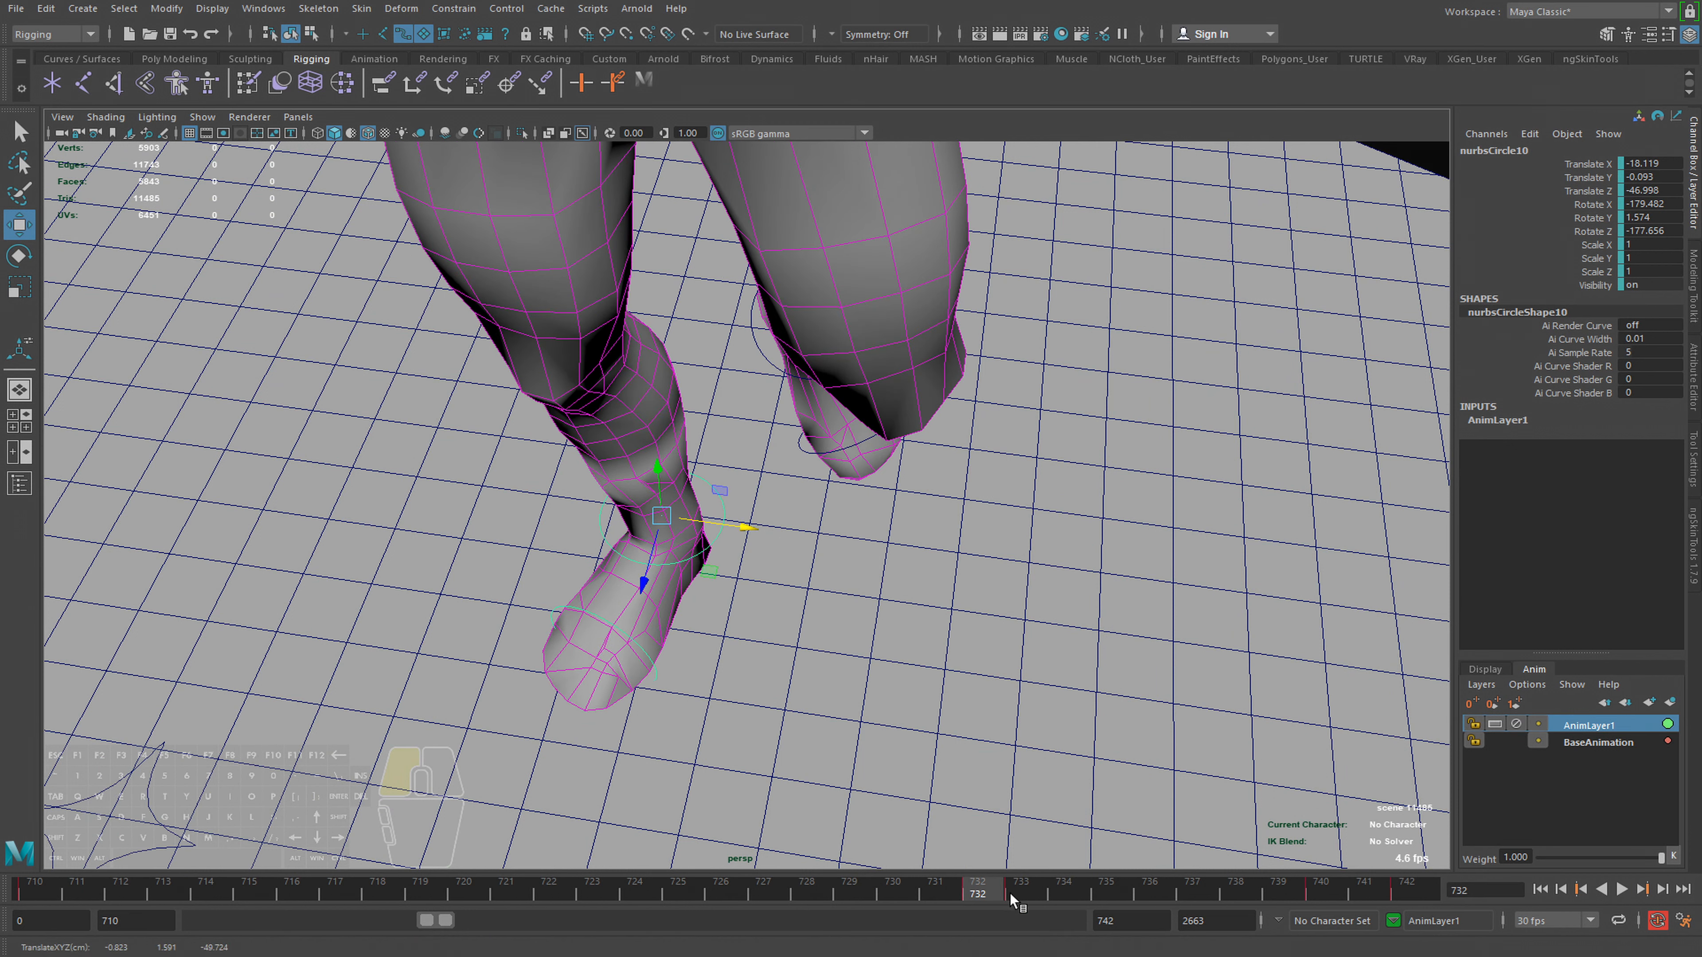
# At frame 728, refine the right foot control to about -18.15 in Translate X and -47.08 in Translate Z
pyautogui.moveTo(988, 896); pyautogui.dragTo(806, 894)
pyautogui.moveTo(658, 586); pyautogui.dragTo(647, 566)
pyautogui.moveTo(814, 886)
pyautogui.mouseDown()
pyautogui.moveTo(980, 898)
pyautogui.moveTo(806, 894)
pyautogui.mouseUp()
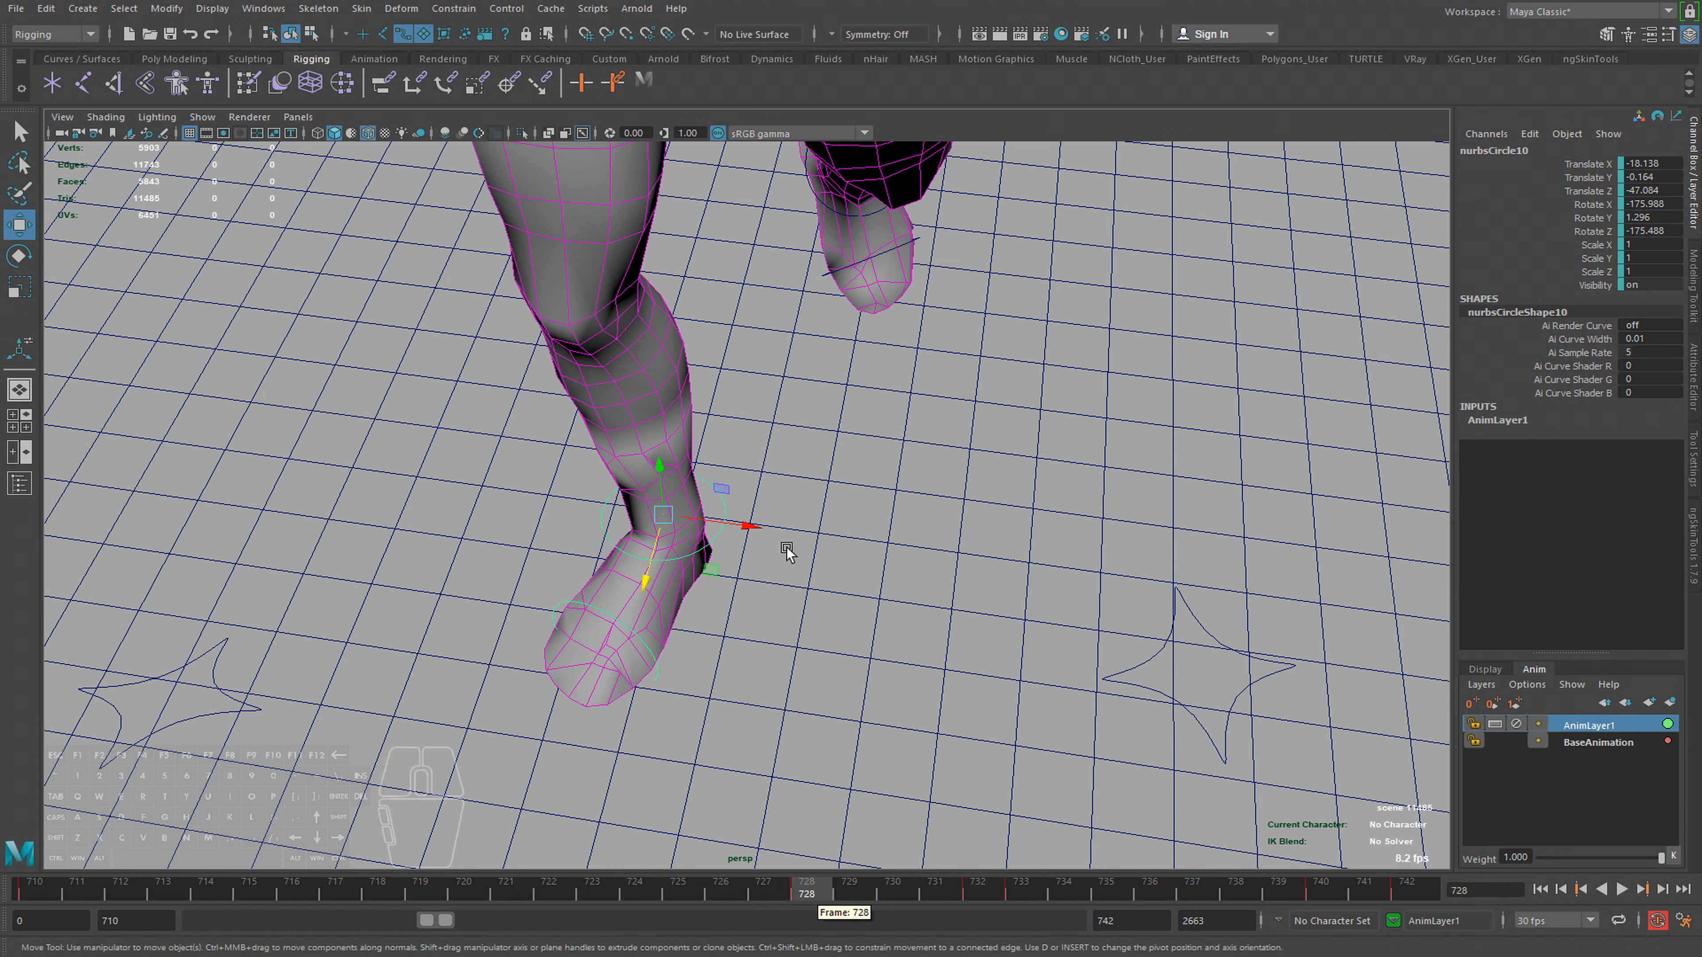
pyautogui.moveTo(761, 530); pyautogui.dragTo(758, 530)
pyautogui.moveTo(821, 889)
pyautogui.mouseDown()
pyautogui.moveTo(1027, 915)
pyautogui.moveTo(820, 882)
pyautogui.mouseUp()
pyautogui.moveTo(754, 530); pyautogui.dragTo(749, 531)
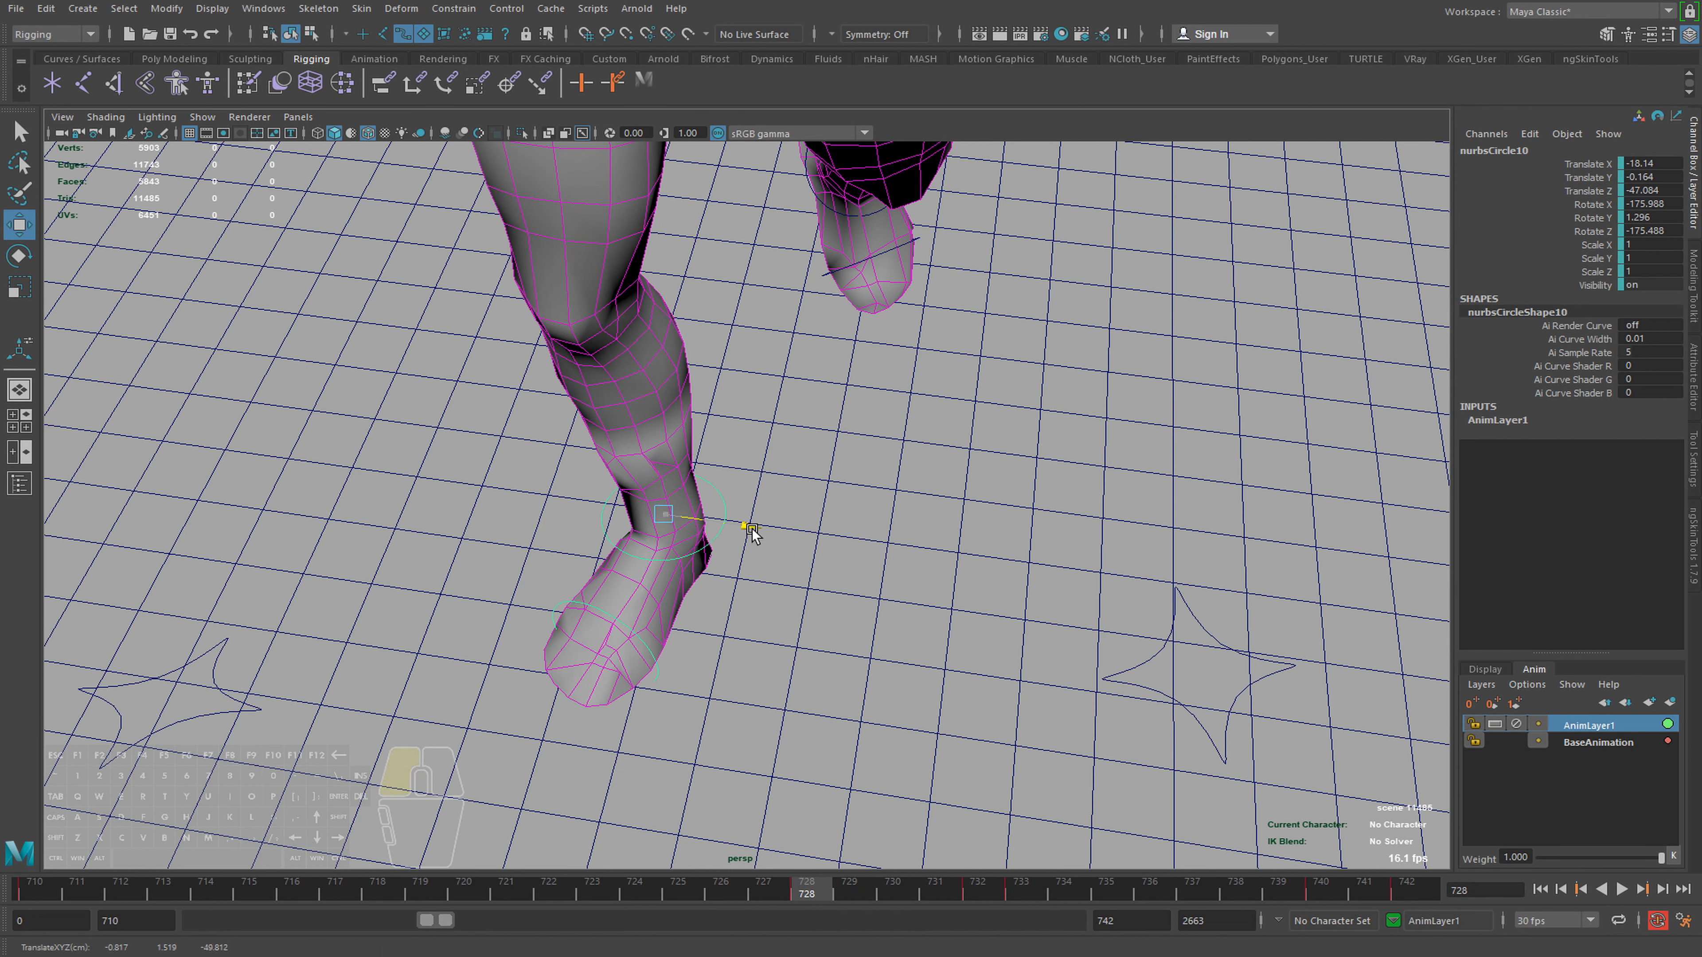
pyautogui.moveTo(820, 889)
pyautogui.mouseDown()
pyautogui.moveTo(1025, 889)
pyautogui.moveTo(825, 889)
pyautogui.mouseUp()
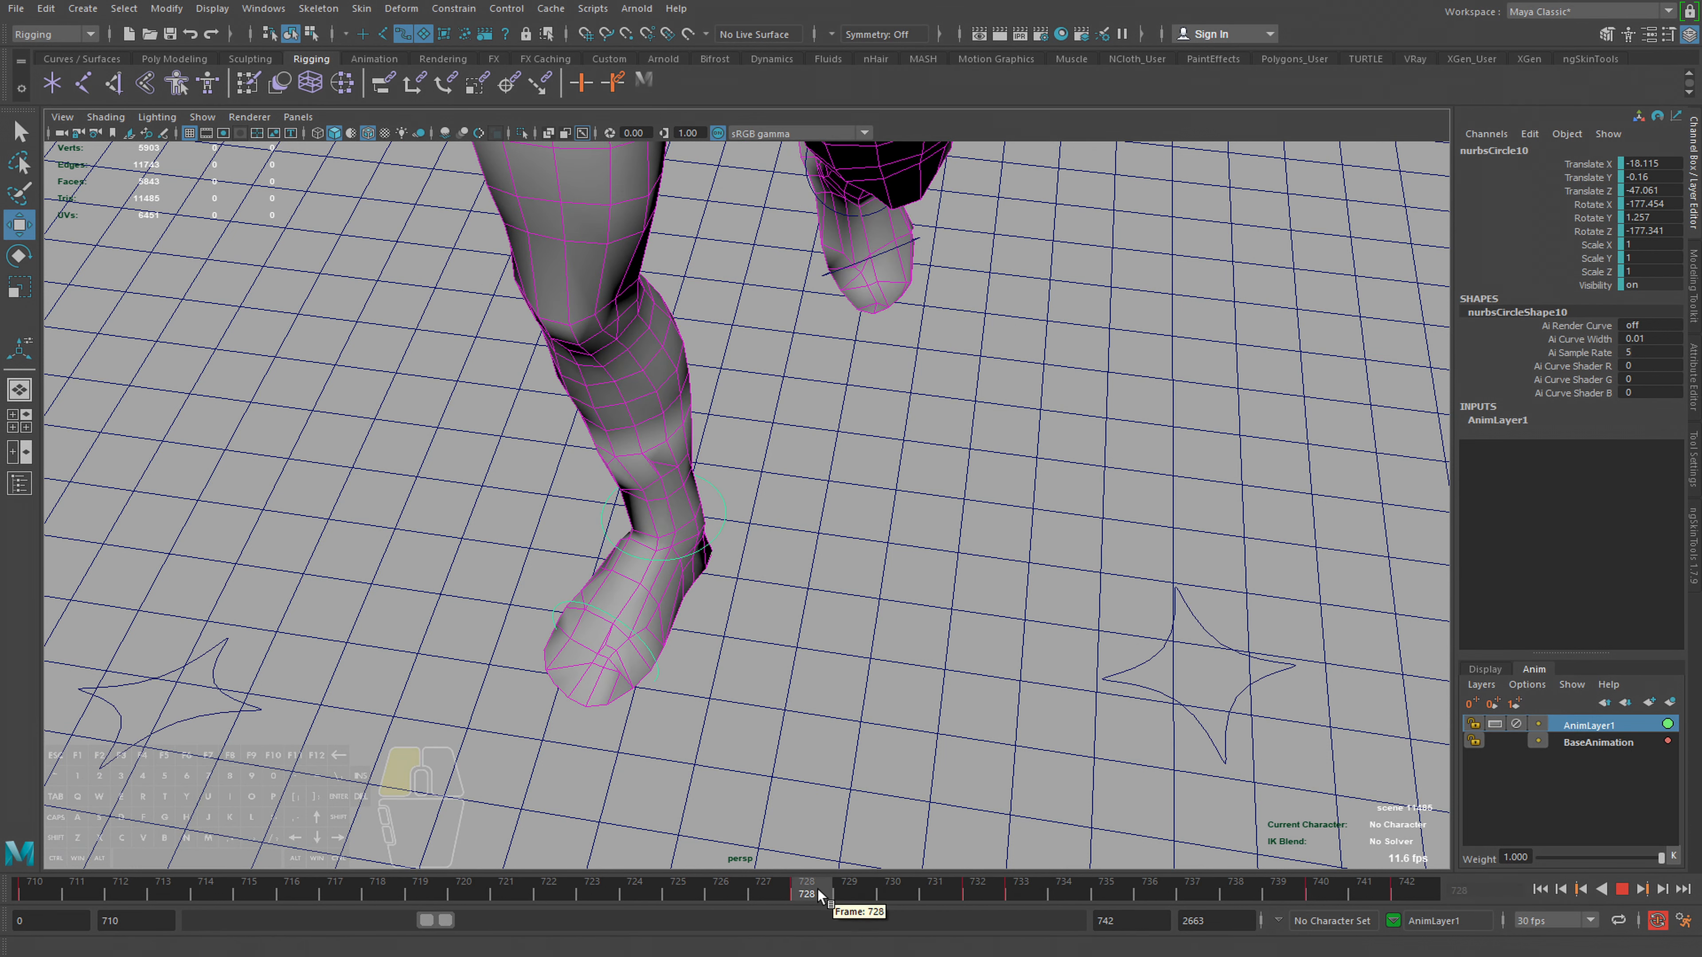
pyautogui.moveTo(753, 530); pyautogui.dragTo(748, 532)
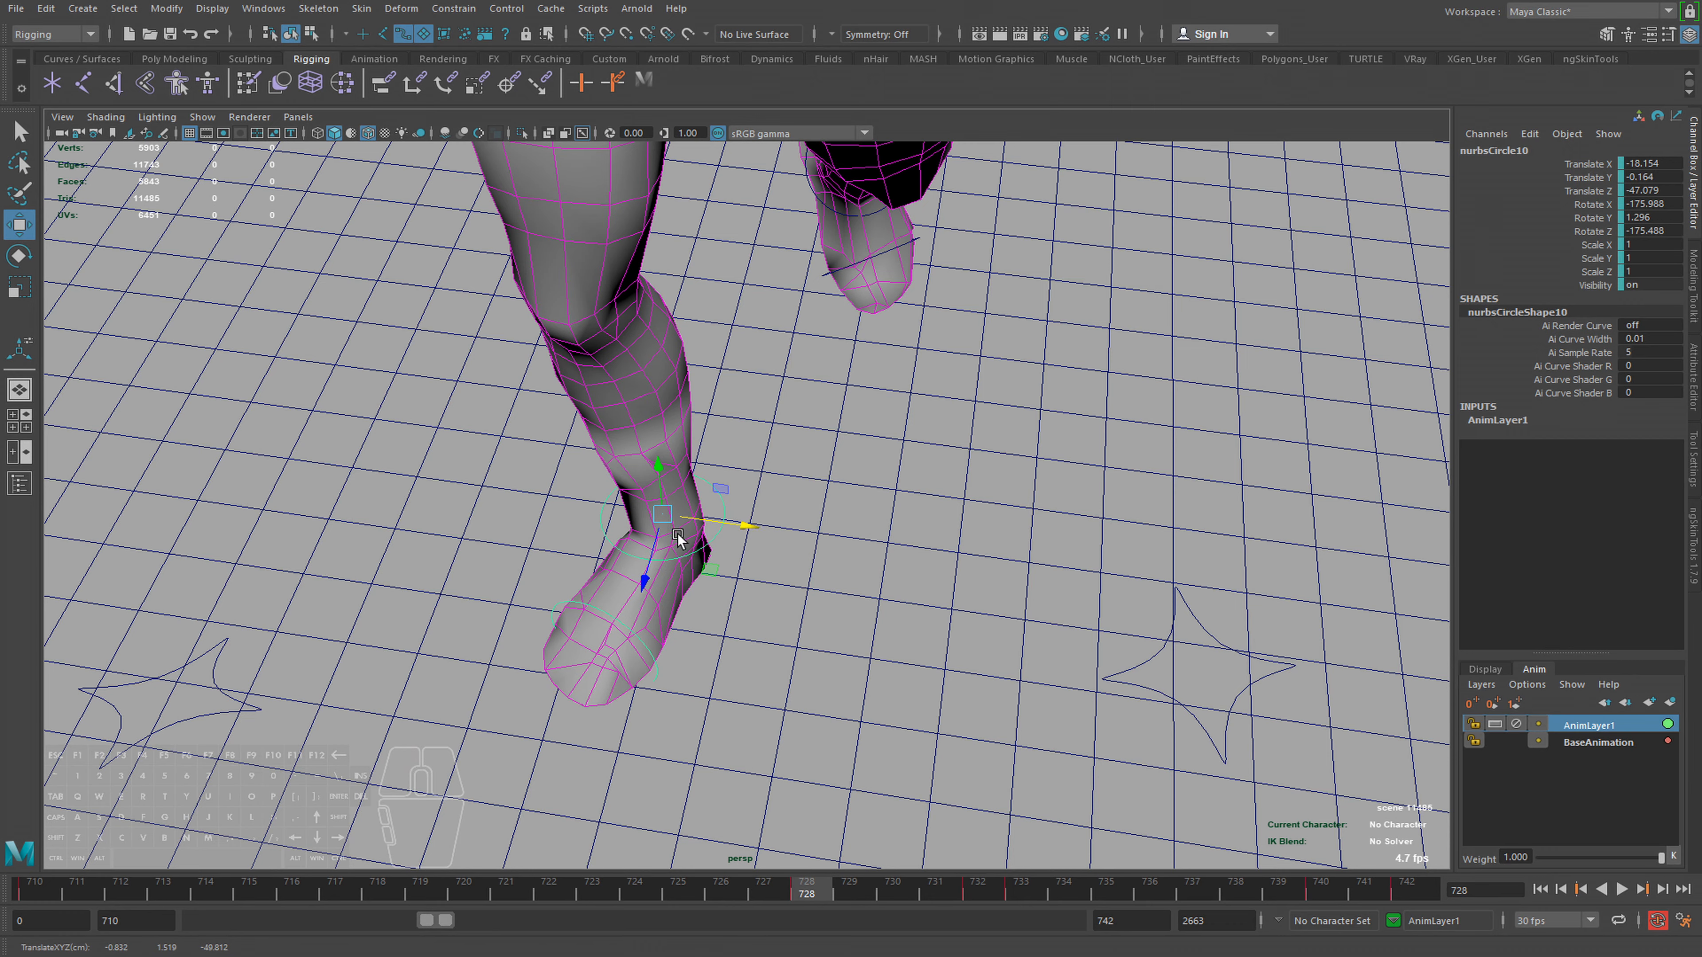
# Set a zero key on AnimLayer1 for the right foot control at frame 713, while the foot is in the air
pyautogui.moveTo(817, 894); pyautogui.dragTo(591, 889)
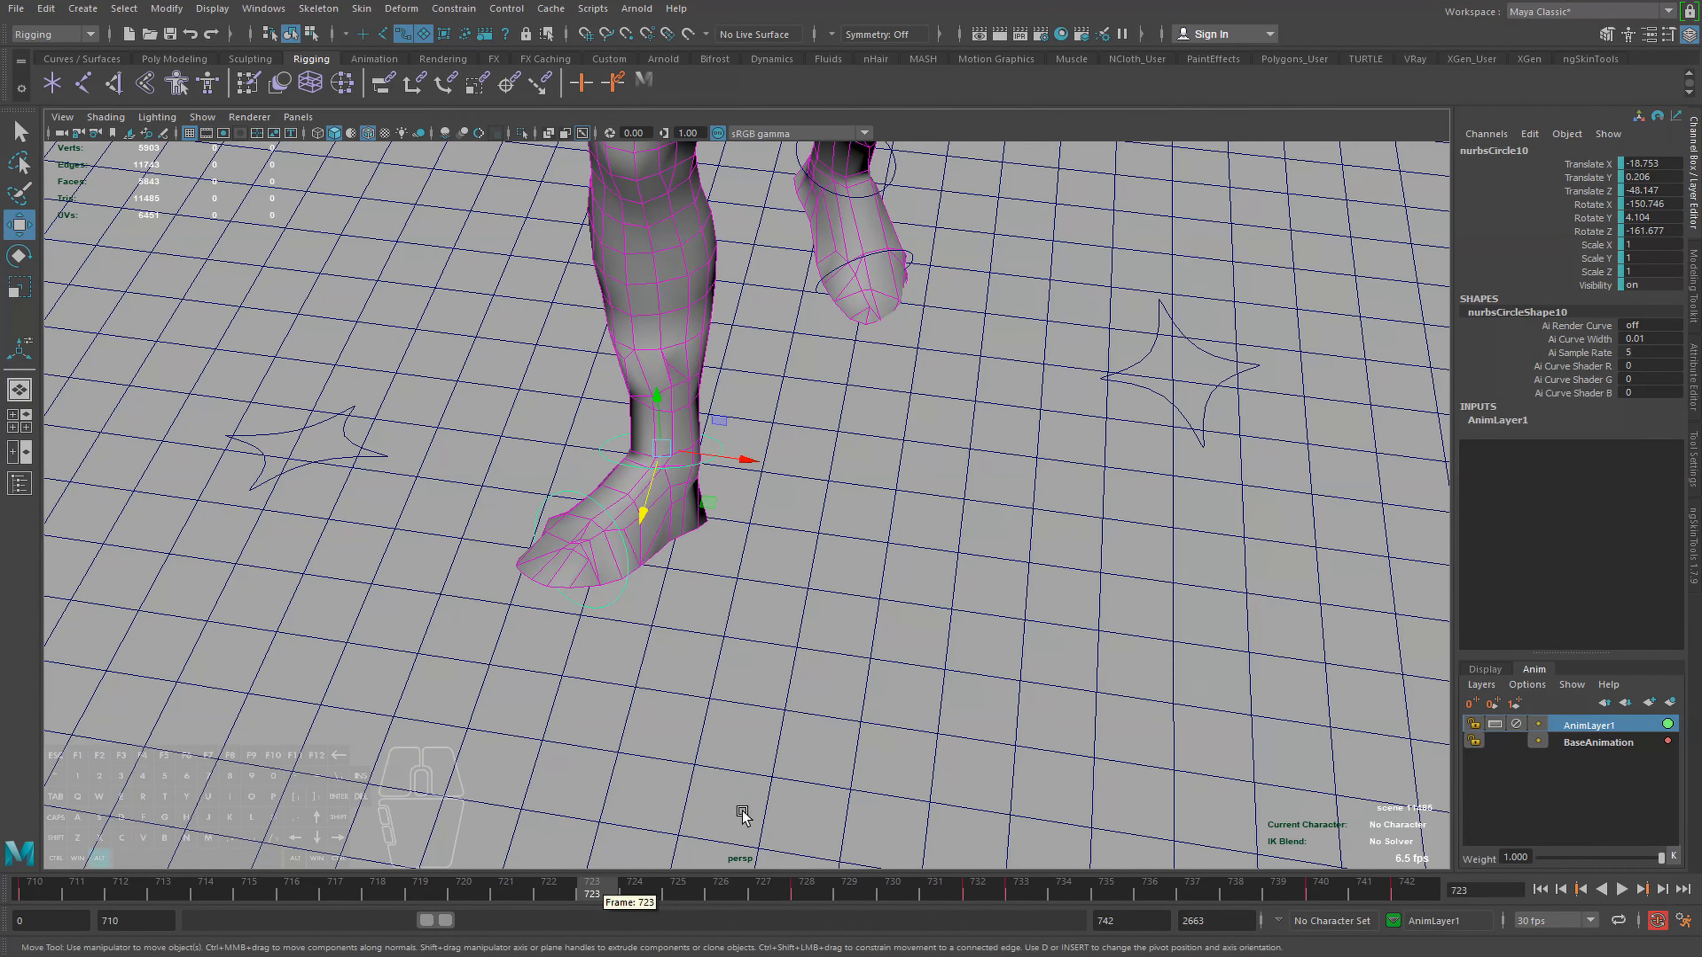
pyautogui.keyDown('alt'); pyautogui.moveTo(742, 814); pyautogui.dragTo(836, 634); pyautogui.keyUp('alt')
pyautogui.moveTo(584, 880); pyautogui.dragTo(263, 852)
pyautogui.keyDown('alt'); pyautogui.moveTo(623, 750); pyautogui.dragTo(660, 630); pyautogui.keyUp('alt')
pyautogui.moveTo(260, 891); pyautogui.dragTo(164, 876)
pyautogui.click(1471, 703)
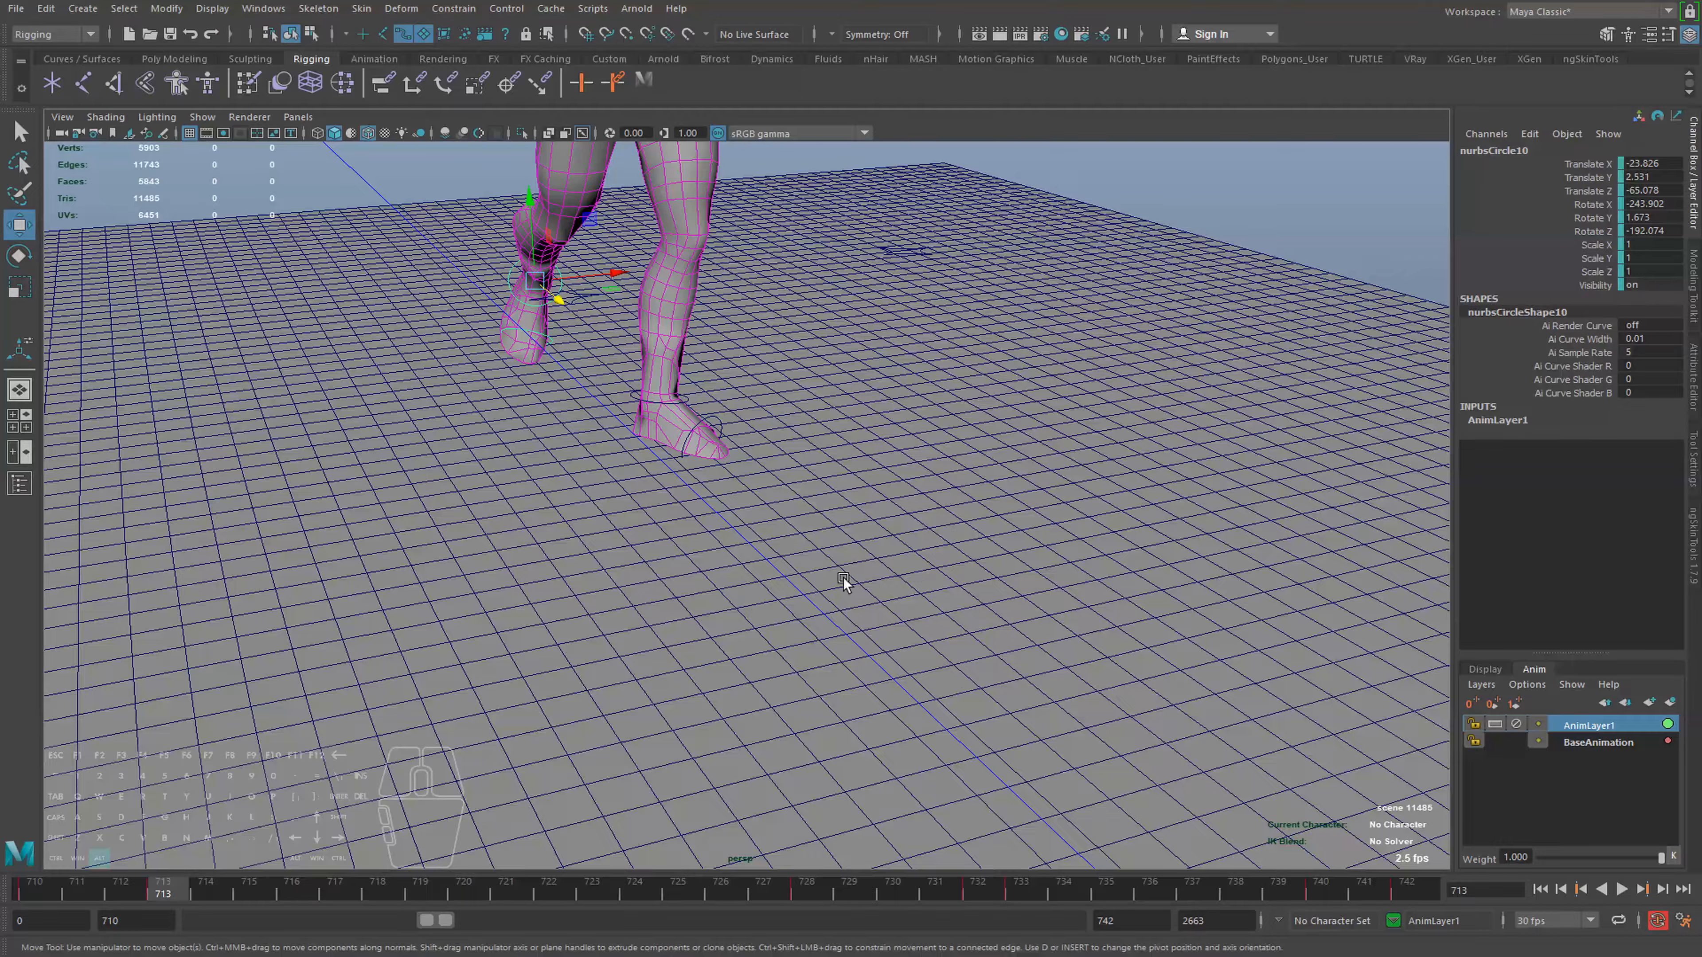
# Replay and scrub the walk from the side, examining how the right foot contacts the ground
pyautogui.keyDown('alt'); pyautogui.moveTo(843, 577); pyautogui.dragTo(1037, 640); pyautogui.keyUp('alt')
pyautogui.hotkey('alt', 'v')
pyautogui.keyDown('alt'); pyautogui.moveTo(982, 662); pyautogui.dragTo(1044, 658); pyautogui.keyUp('alt')
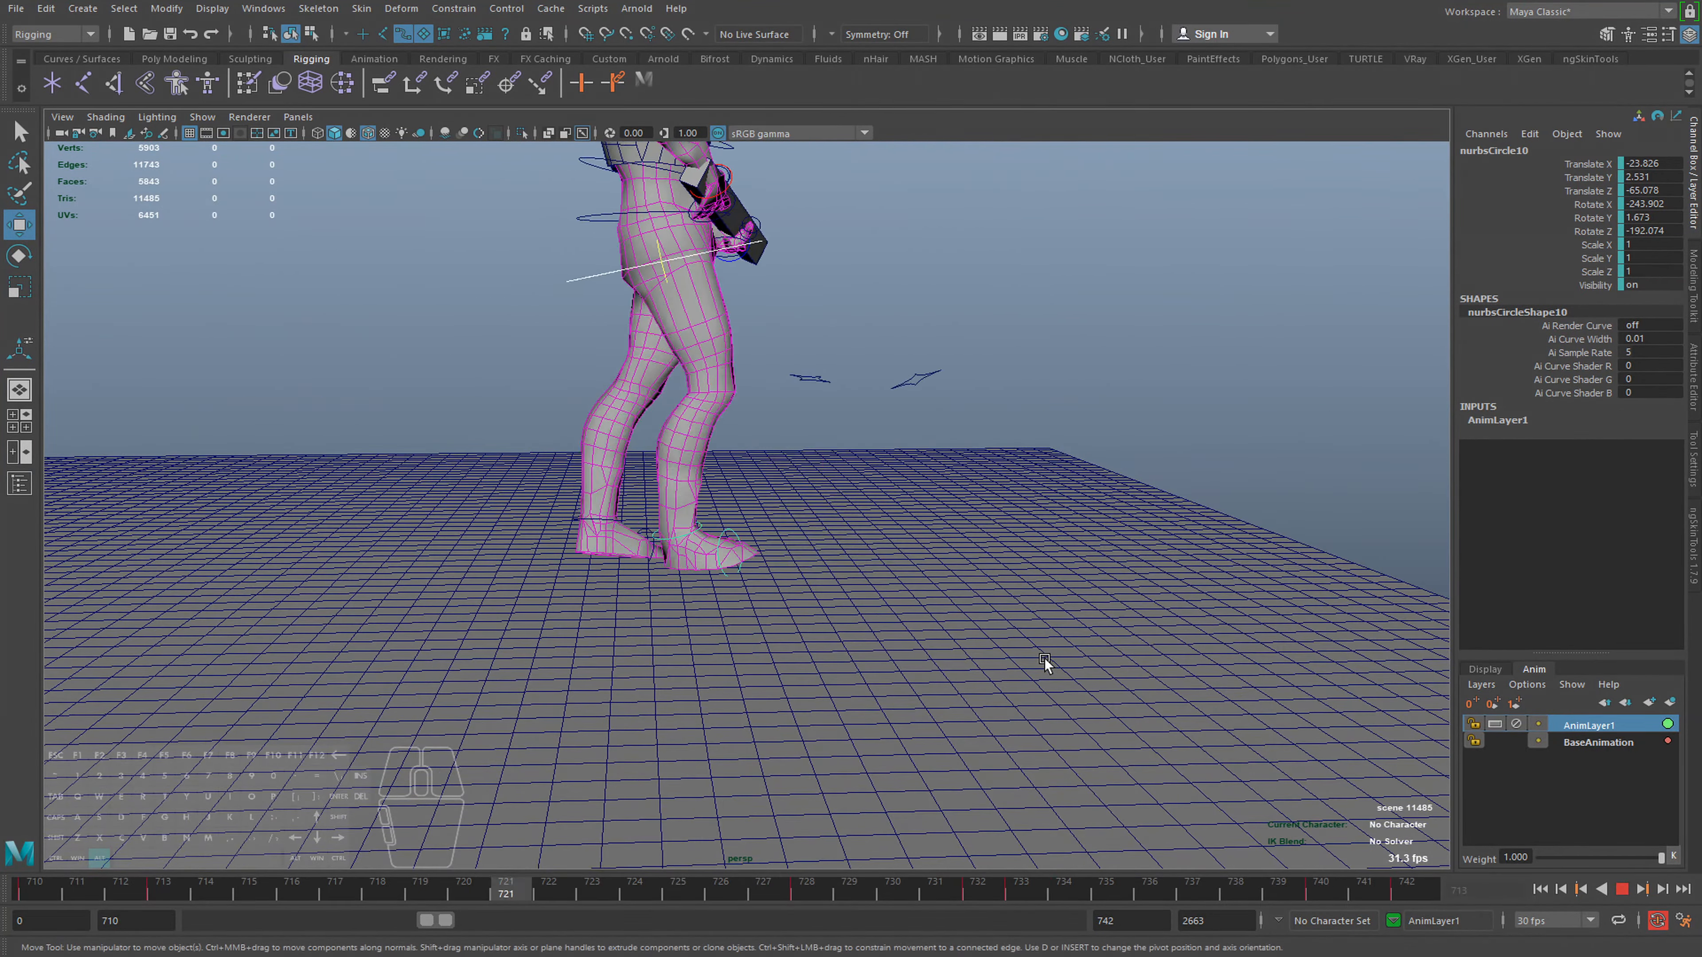
pyautogui.moveTo(579, 885); pyautogui.dragTo(1106, 895)
pyautogui.keyDown('alt'); pyautogui.moveTo(542, 602); pyautogui.dragTo(904, 660, button='right'); pyautogui.keyUp('alt')
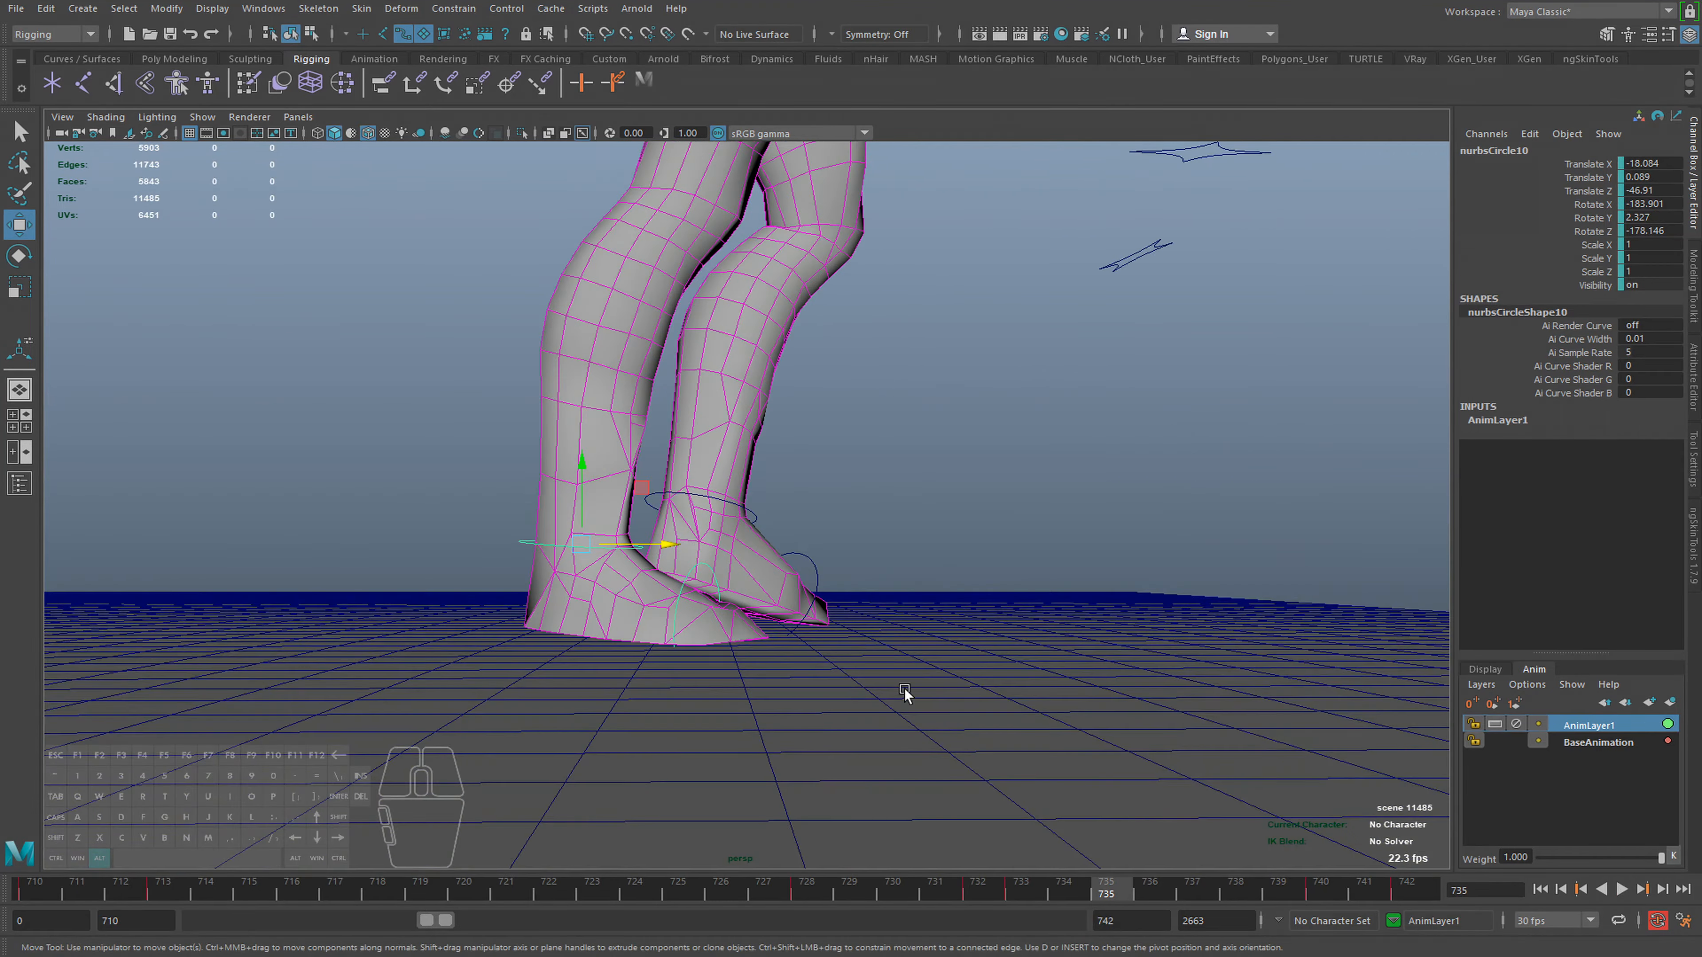
pyautogui.hotkey('alt', 'v')
pyautogui.moveTo(797, 894)
pyautogui.mouseDown()
pyautogui.moveTo(1064, 900)
pyautogui.moveTo(673, 891)
pyautogui.moveTo(973, 896)
pyautogui.moveTo(897, 890)
pyautogui.mouseUp()
# Try to shift the right foot control's frame 728 translation keys one frame earlier in AnimLayer1's curves
pyautogui.hotkey('alt', 'g')
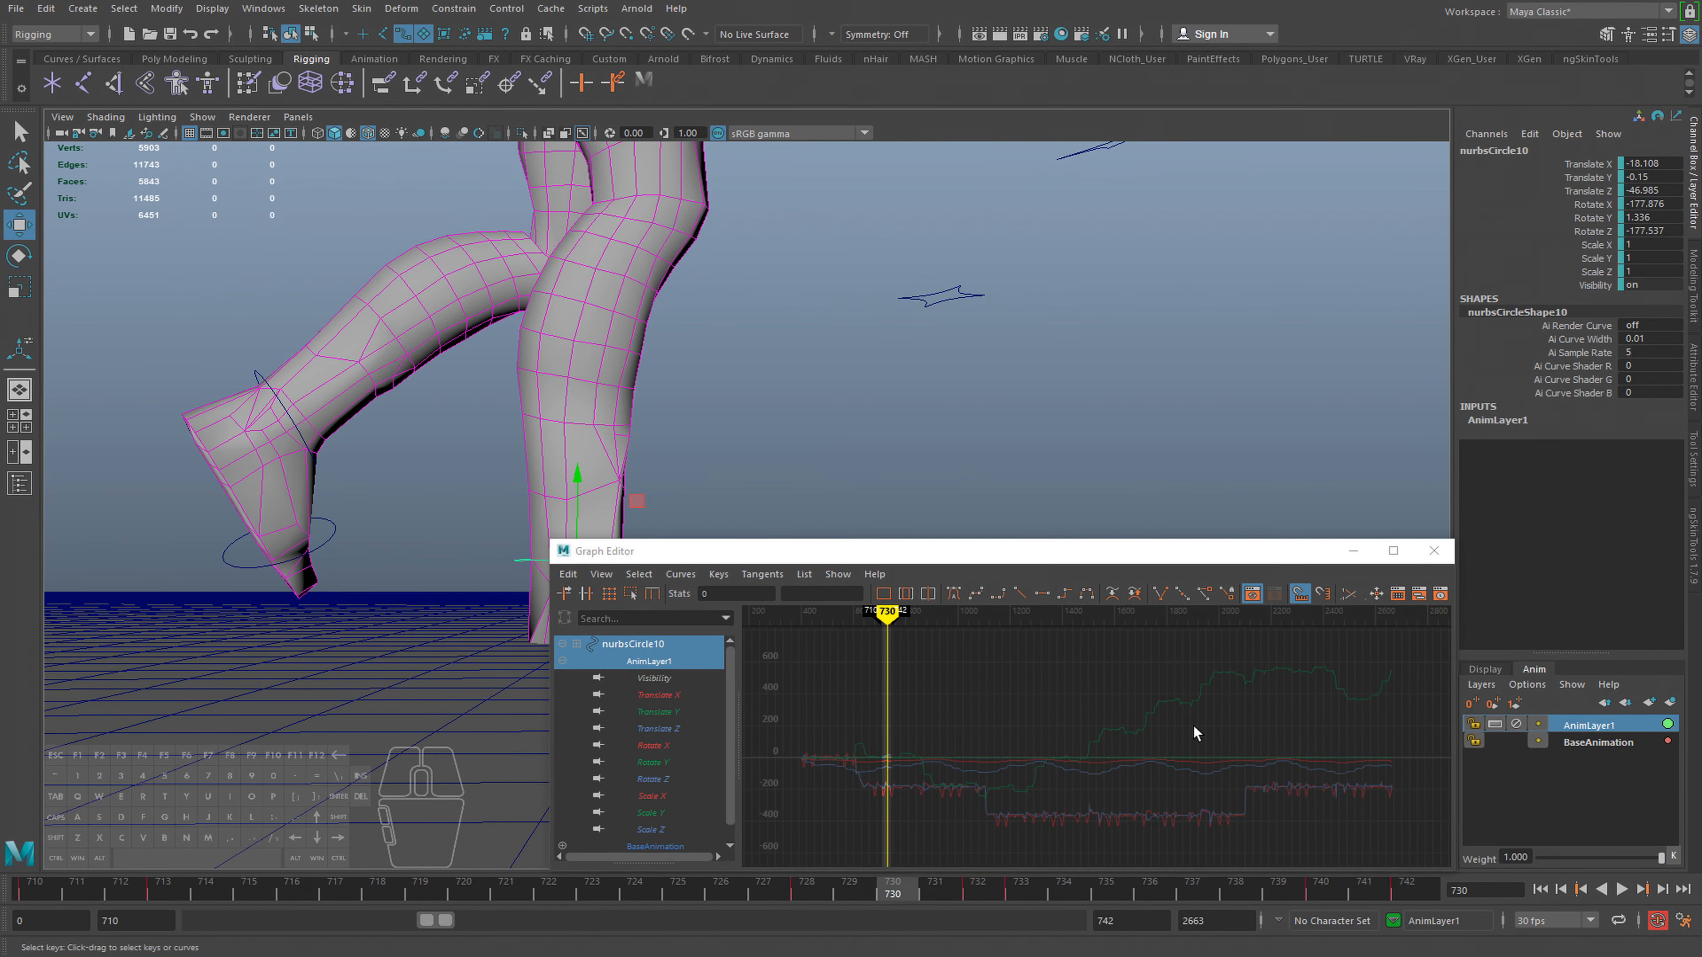
pyautogui.click(1565, 729)
pyautogui.press('f')
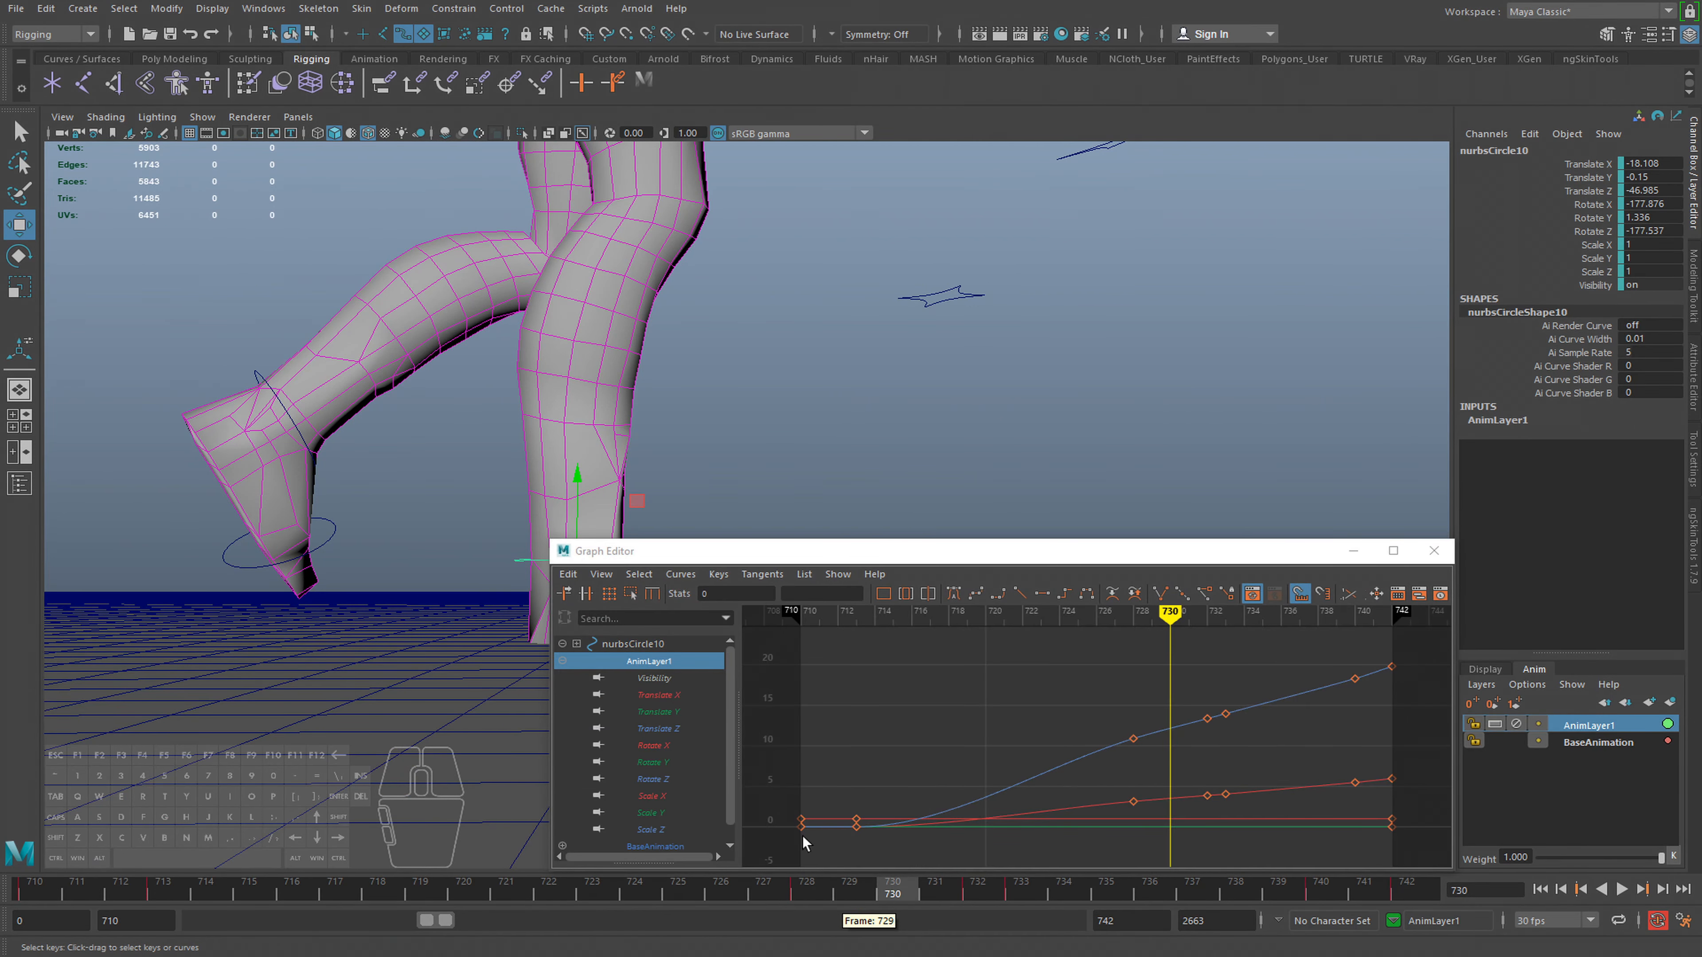
pyautogui.keyDown('alt'); pyautogui.moveTo(784, 415); pyautogui.dragTo(594, 404, button='middle'); pyautogui.keyUp('alt')
pyautogui.moveTo(891, 895)
pyautogui.mouseDown()
pyautogui.moveTo(723, 898)
pyautogui.moveTo(998, 899)
pyautogui.moveTo(680, 895)
pyautogui.moveTo(721, 895)
pyautogui.mouseUp()
pyautogui.moveTo(1107, 620); pyautogui.dragTo(1147, 830)
pyautogui.moveTo(1148, 830)
pyautogui.keyDown('shift'); pyautogui.mouseDown(button='middle')
pyautogui.moveTo(1113, 829)
pyautogui.moveTo(1140, 827)
pyautogui.mouseUp(button='middle'); pyautogui.keyUp('shift')
pyautogui.press('z')
pyautogui.press('w')
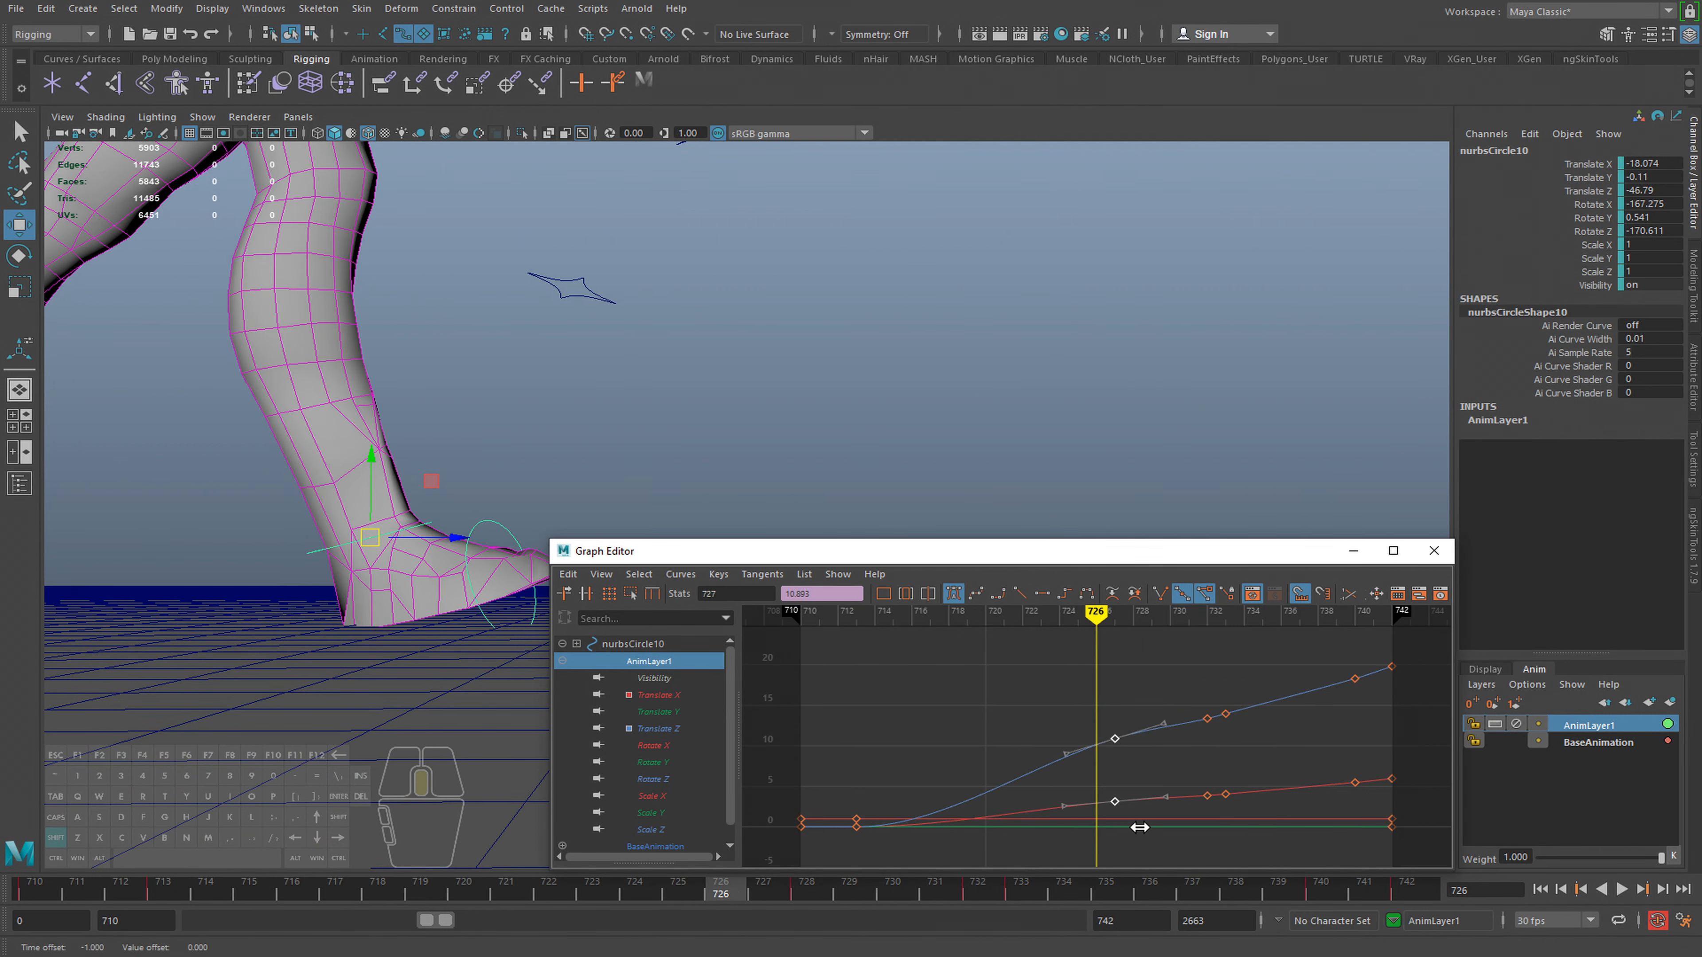
pyautogui.press('z')
pyautogui.click(1433, 550)
# At frame 730, move the right foot control back to about -47.03 in Translate Z and replay the walk
pyautogui.moveTo(701, 894); pyautogui.dragTo(996, 906)
pyautogui.keyDown('alt'); pyautogui.moveTo(838, 785); pyautogui.dragTo(936, 746); pyautogui.keyUp('alt')
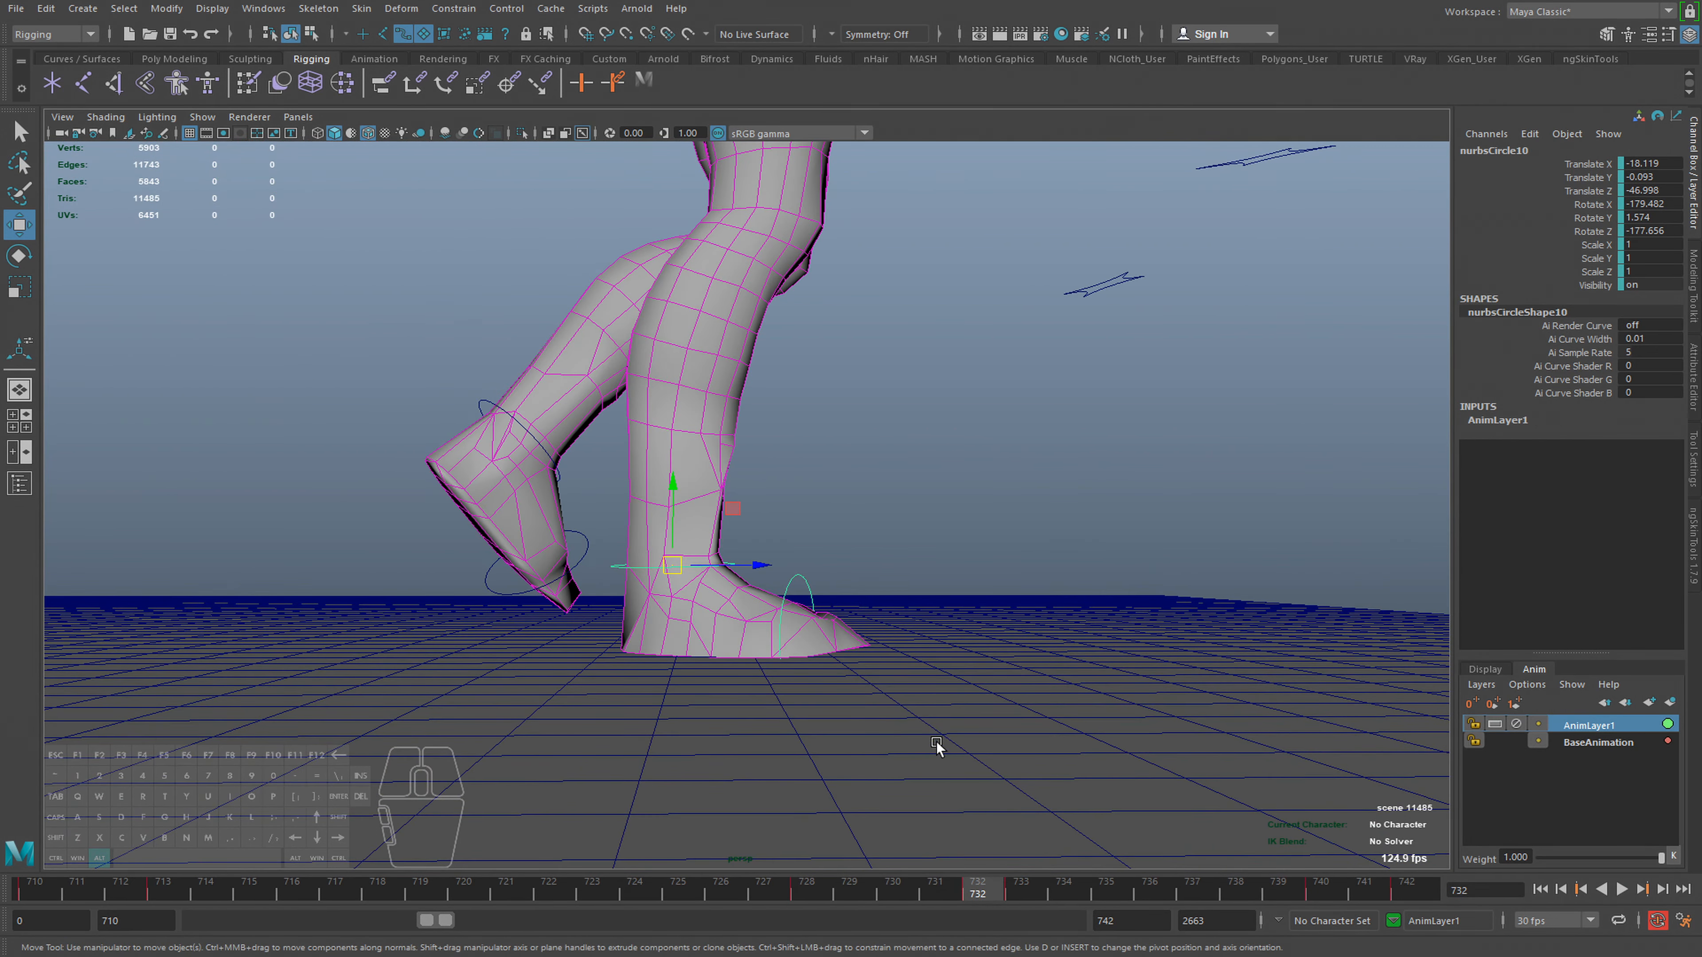
pyautogui.hotkey('alt', 'v')
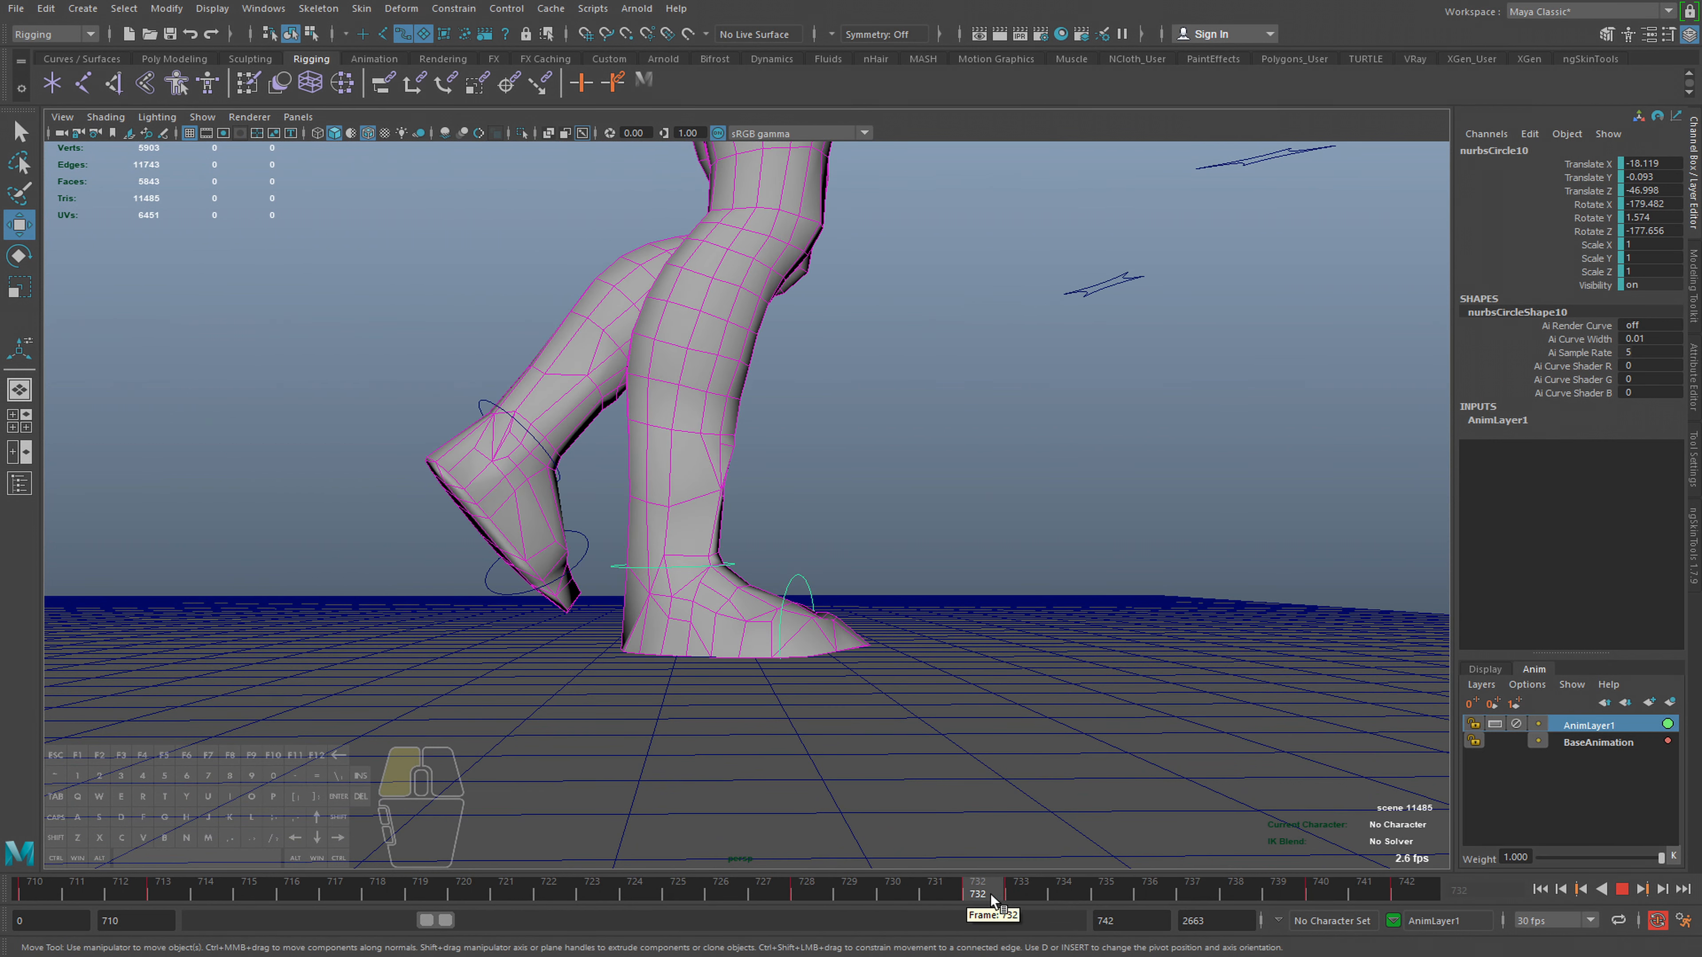
pyautogui.click(911, 886)
pyautogui.moveTo(759, 570); pyautogui.dragTo(753, 569)
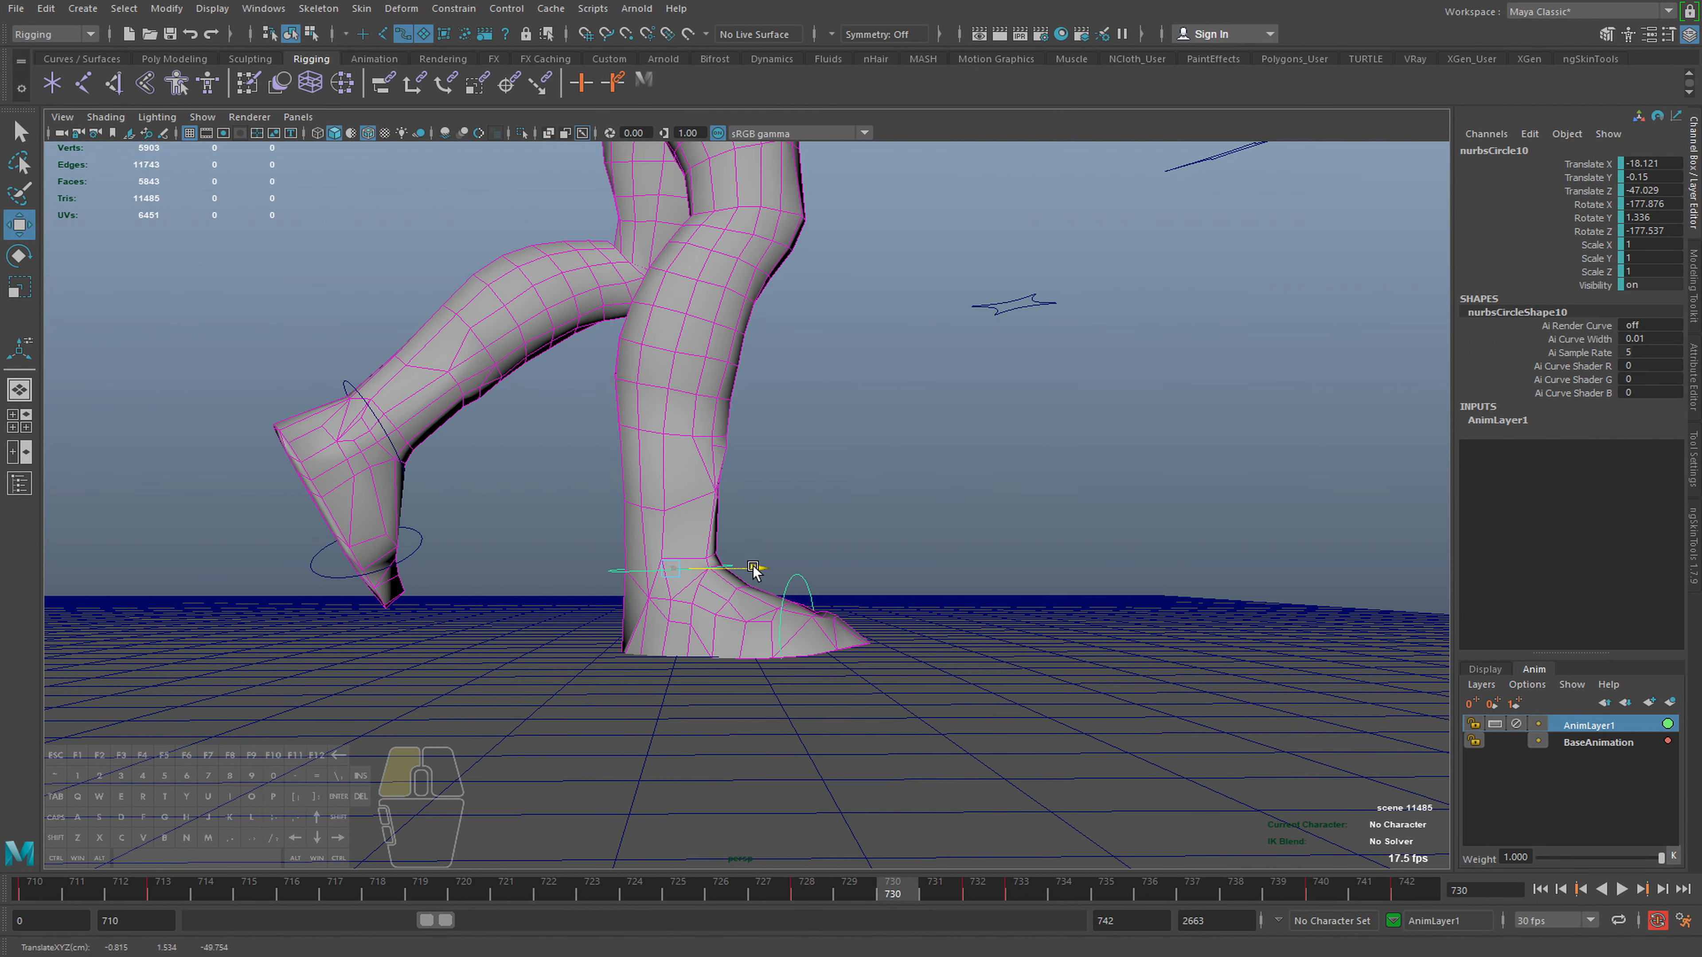
pyautogui.hotkey('alt', 'v')
# At frame 728, nudge the right foot control to about -47.09 in Translate Z and replay the motion
pyautogui.click(807, 888)
pyautogui.moveTo(748, 564); pyautogui.dragTo(748, 565)
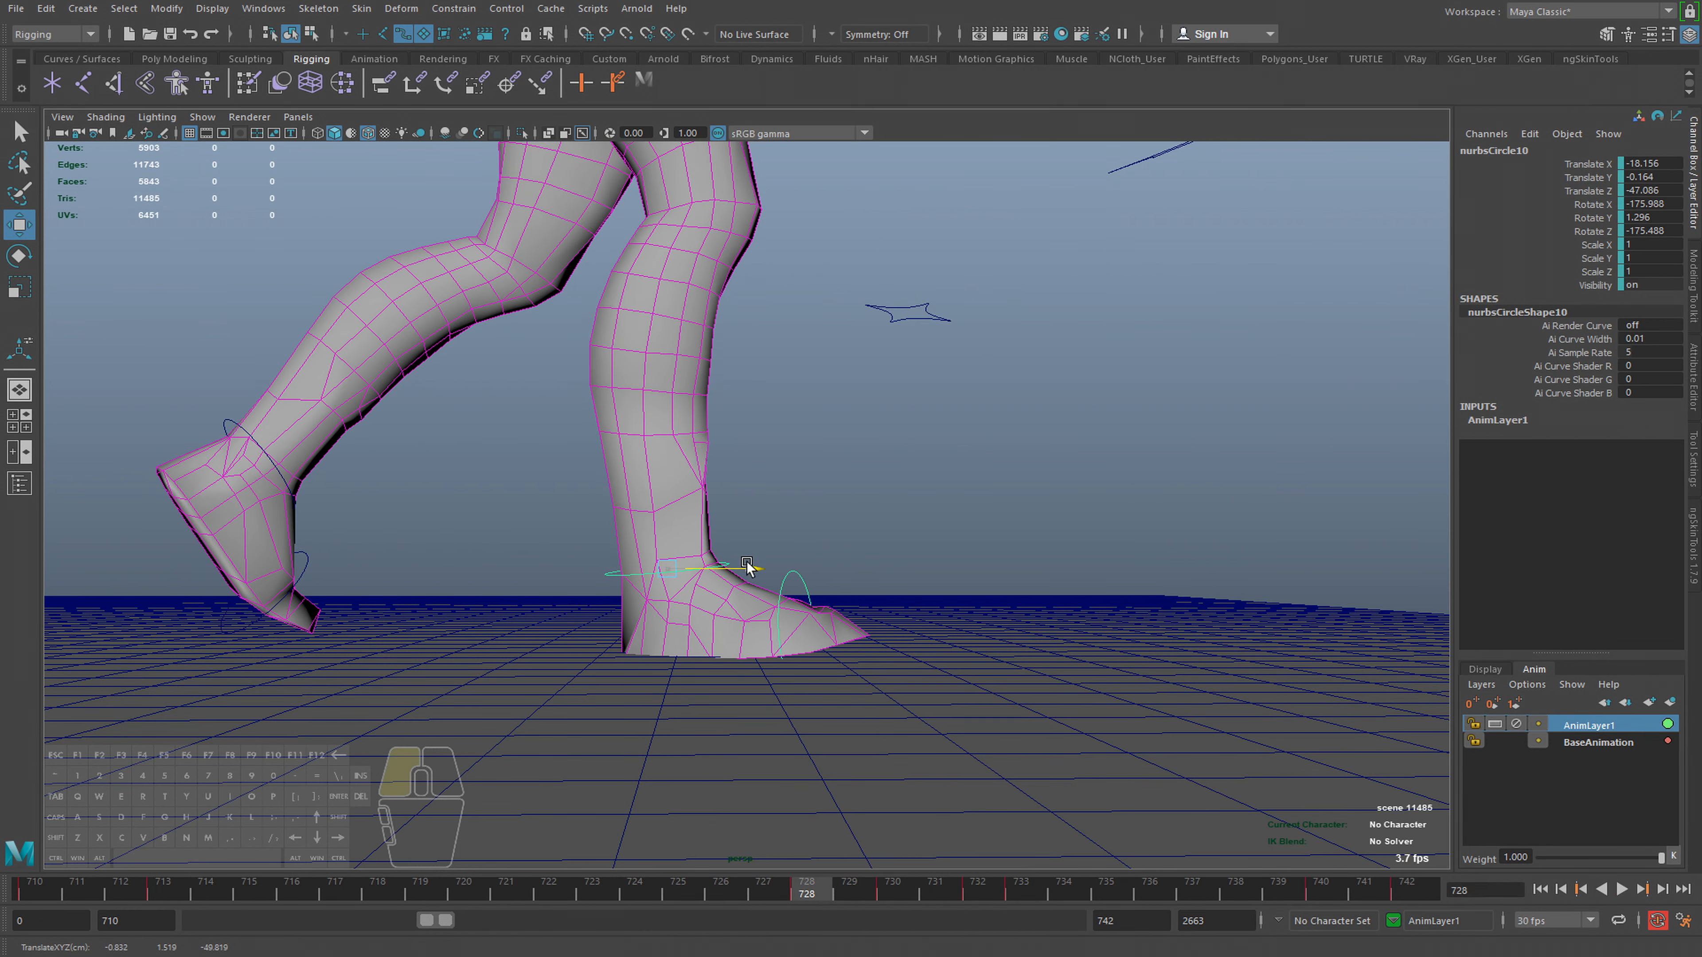
pyautogui.hotkey('alt', 'v')
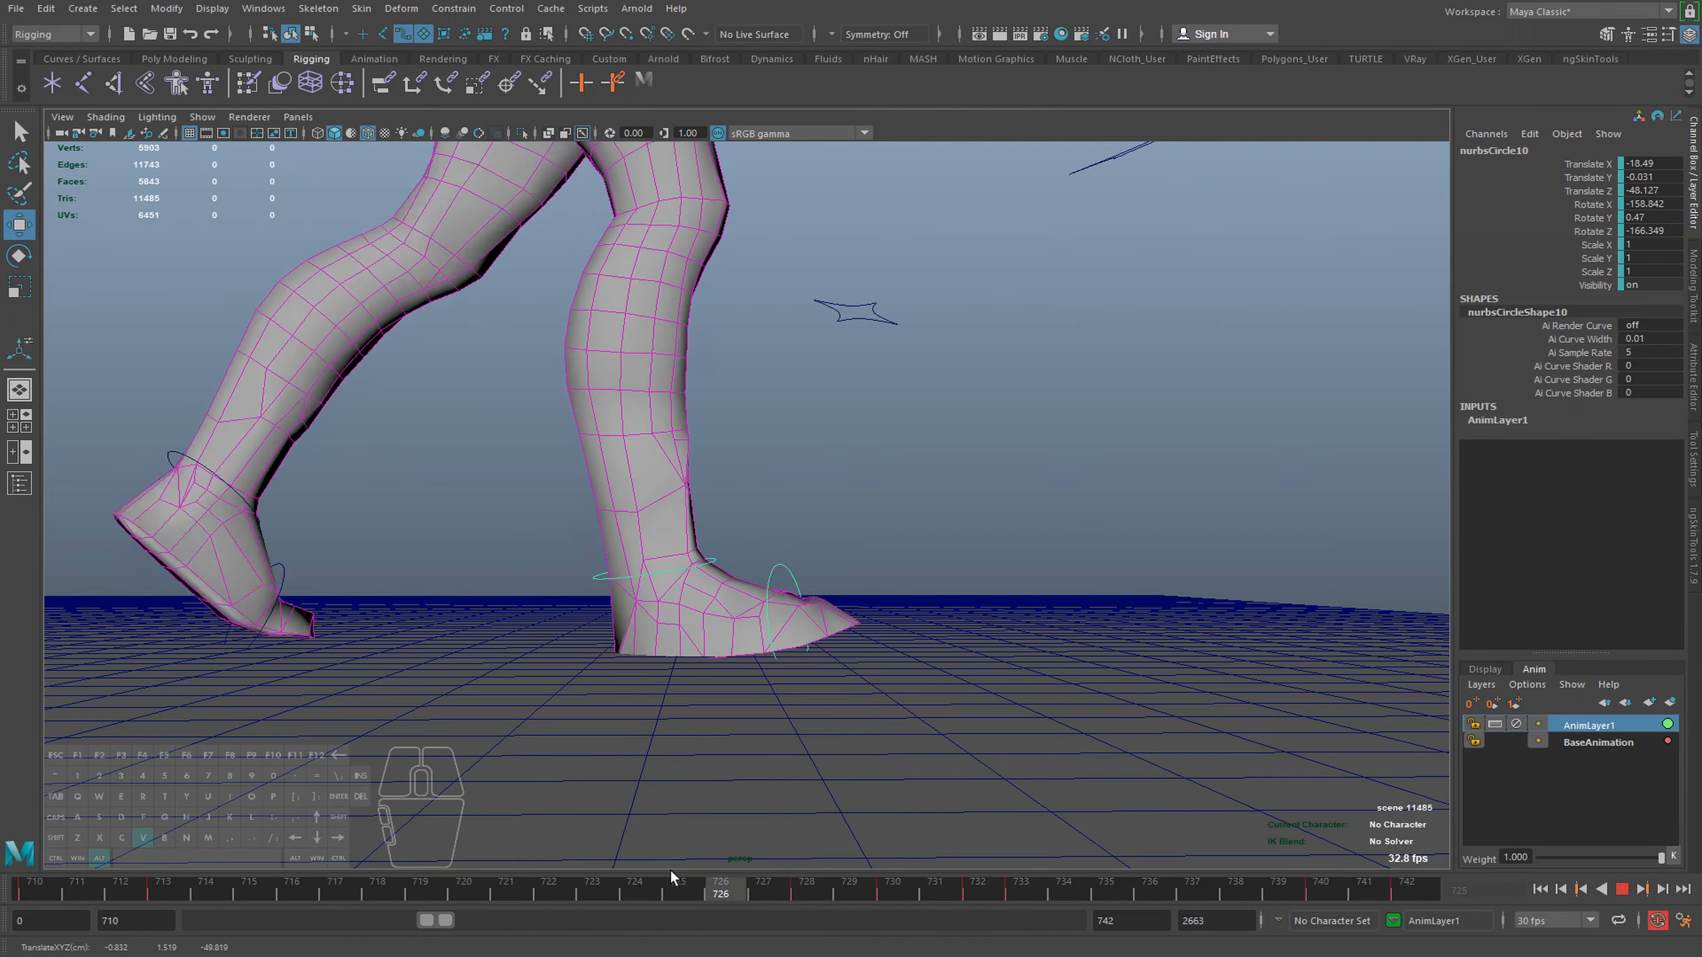
# Play and scrub the walk from the front and the side, examining the right foot for remaining sliding
pyautogui.keyDown('alt'); pyautogui.moveTo(704, 862); pyautogui.dragTo(789, 752); pyautogui.keyUp('alt')
pyautogui.keyDown('alt'); pyautogui.moveTo(789, 751); pyautogui.dragTo(686, 675, button='right'); pyautogui.keyUp('alt')
pyautogui.keyDown('alt'); pyautogui.moveTo(686, 675); pyautogui.dragTo(666, 697); pyautogui.keyUp('alt')
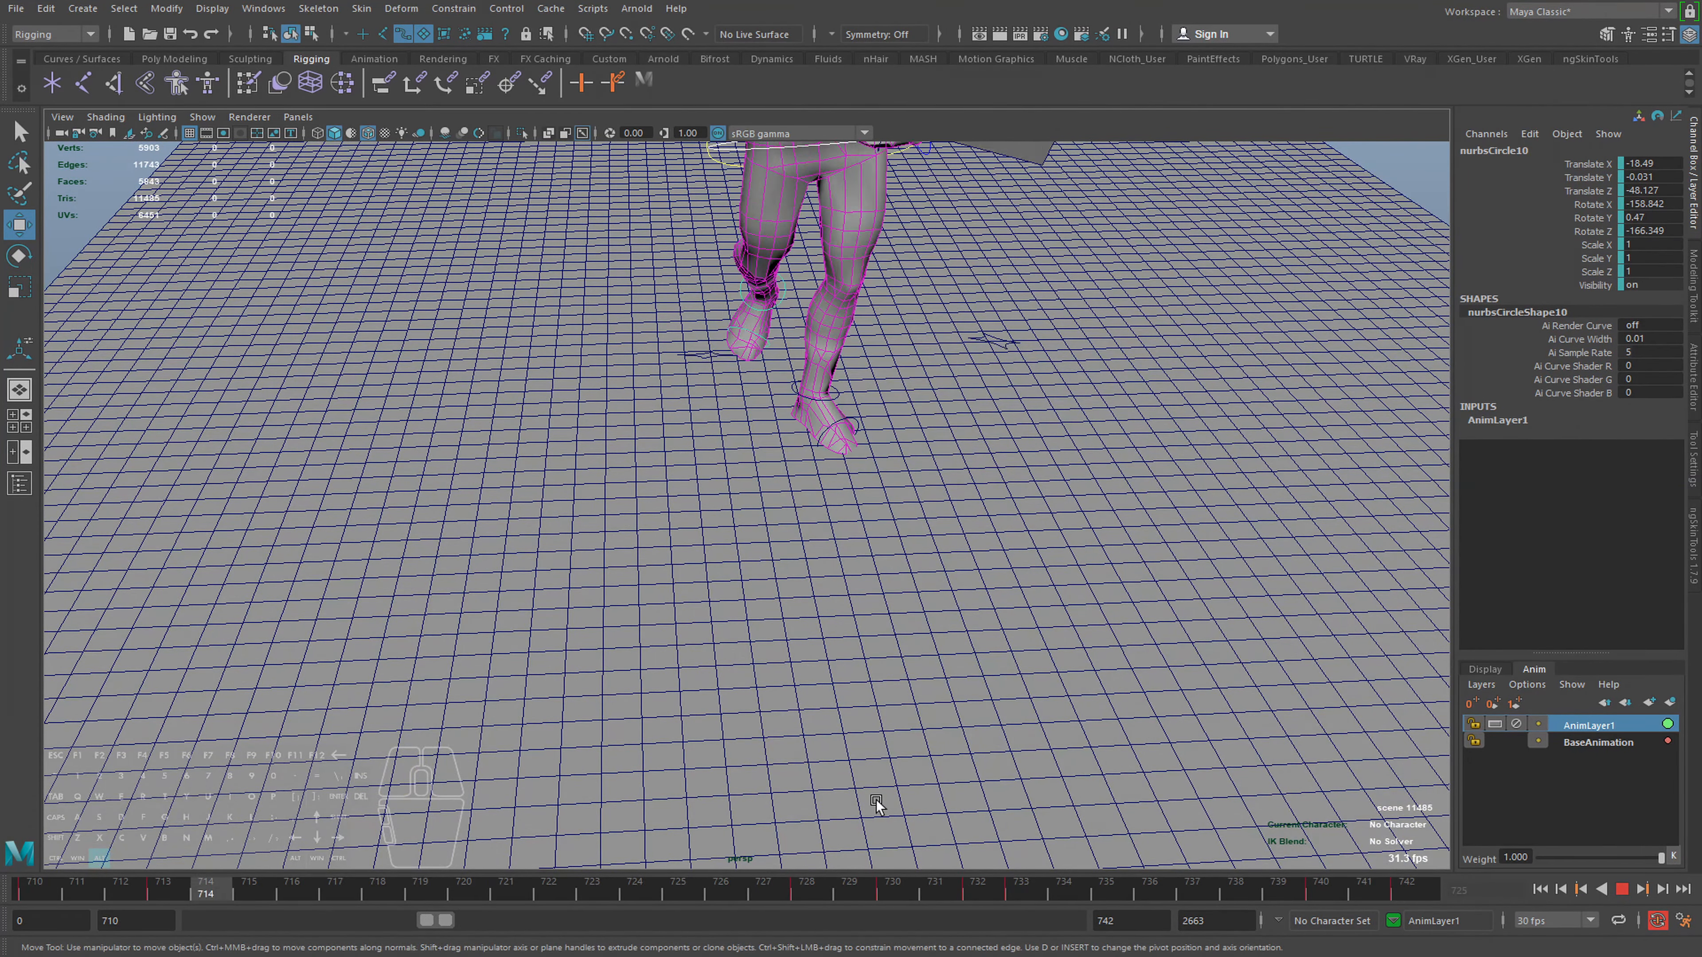
pyautogui.click(804, 889)
pyautogui.moveTo(803, 889); pyautogui.dragTo(957, 906)
pyautogui.scroll(4, 1035, 763)
pyautogui.hotkey('alt', 'v')
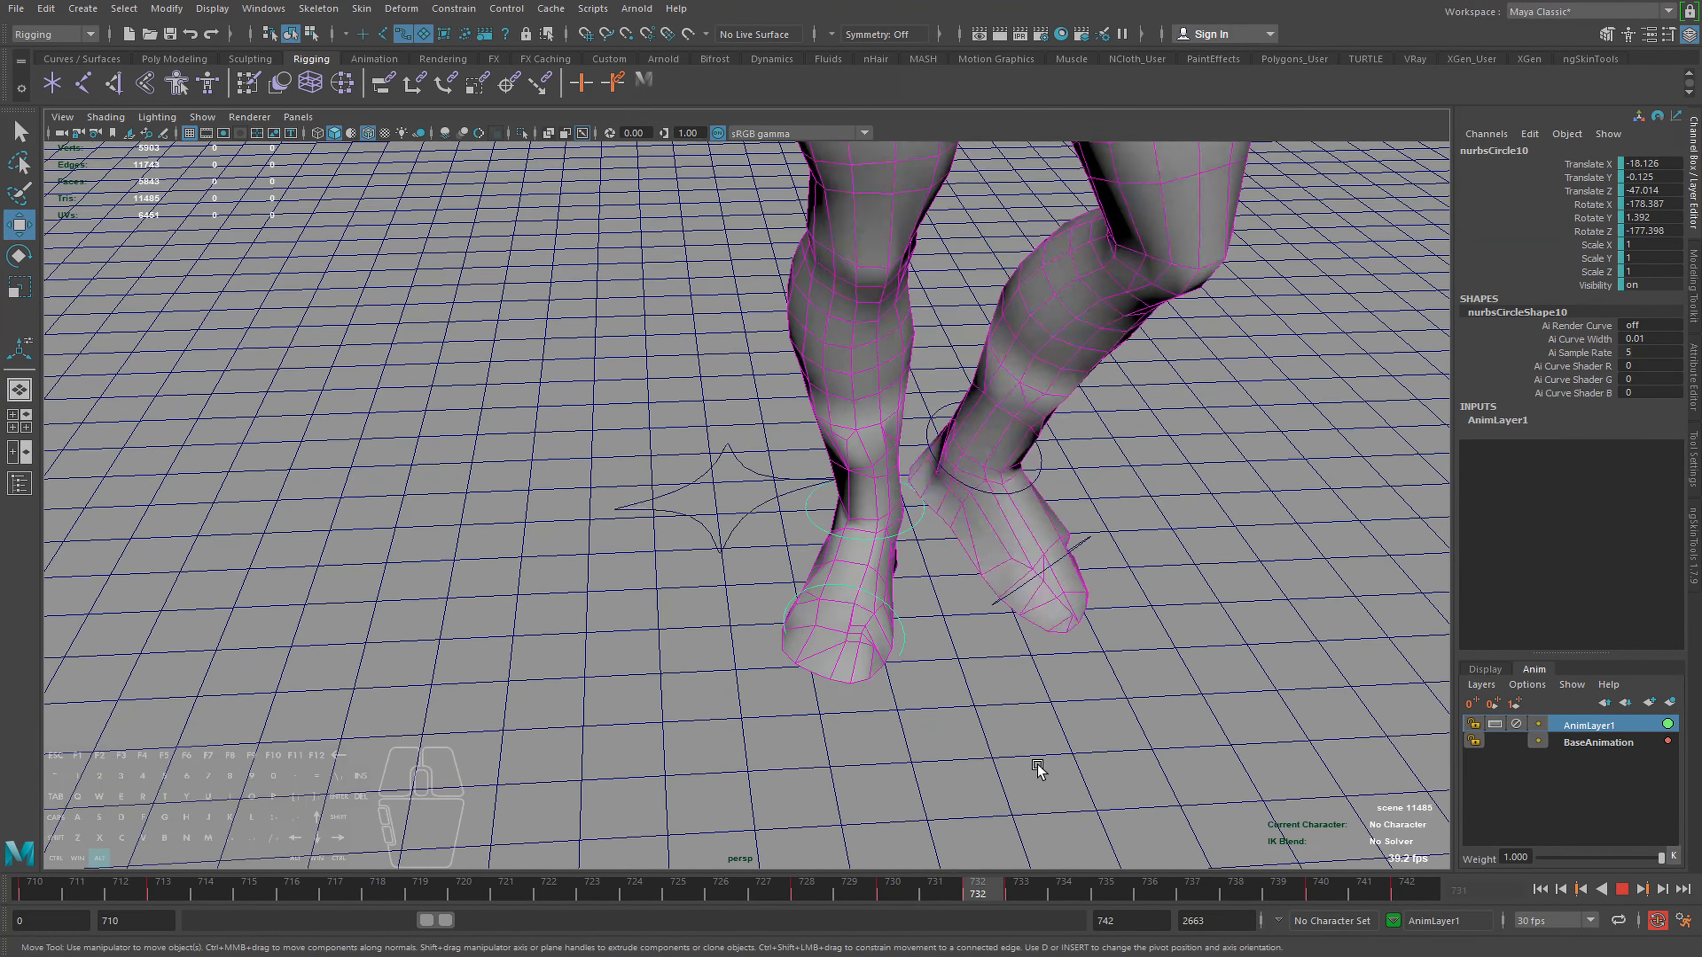
pyautogui.keyDown('alt'); pyautogui.moveTo(1033, 764); pyautogui.dragTo(860, 619); pyautogui.keyUp('alt')
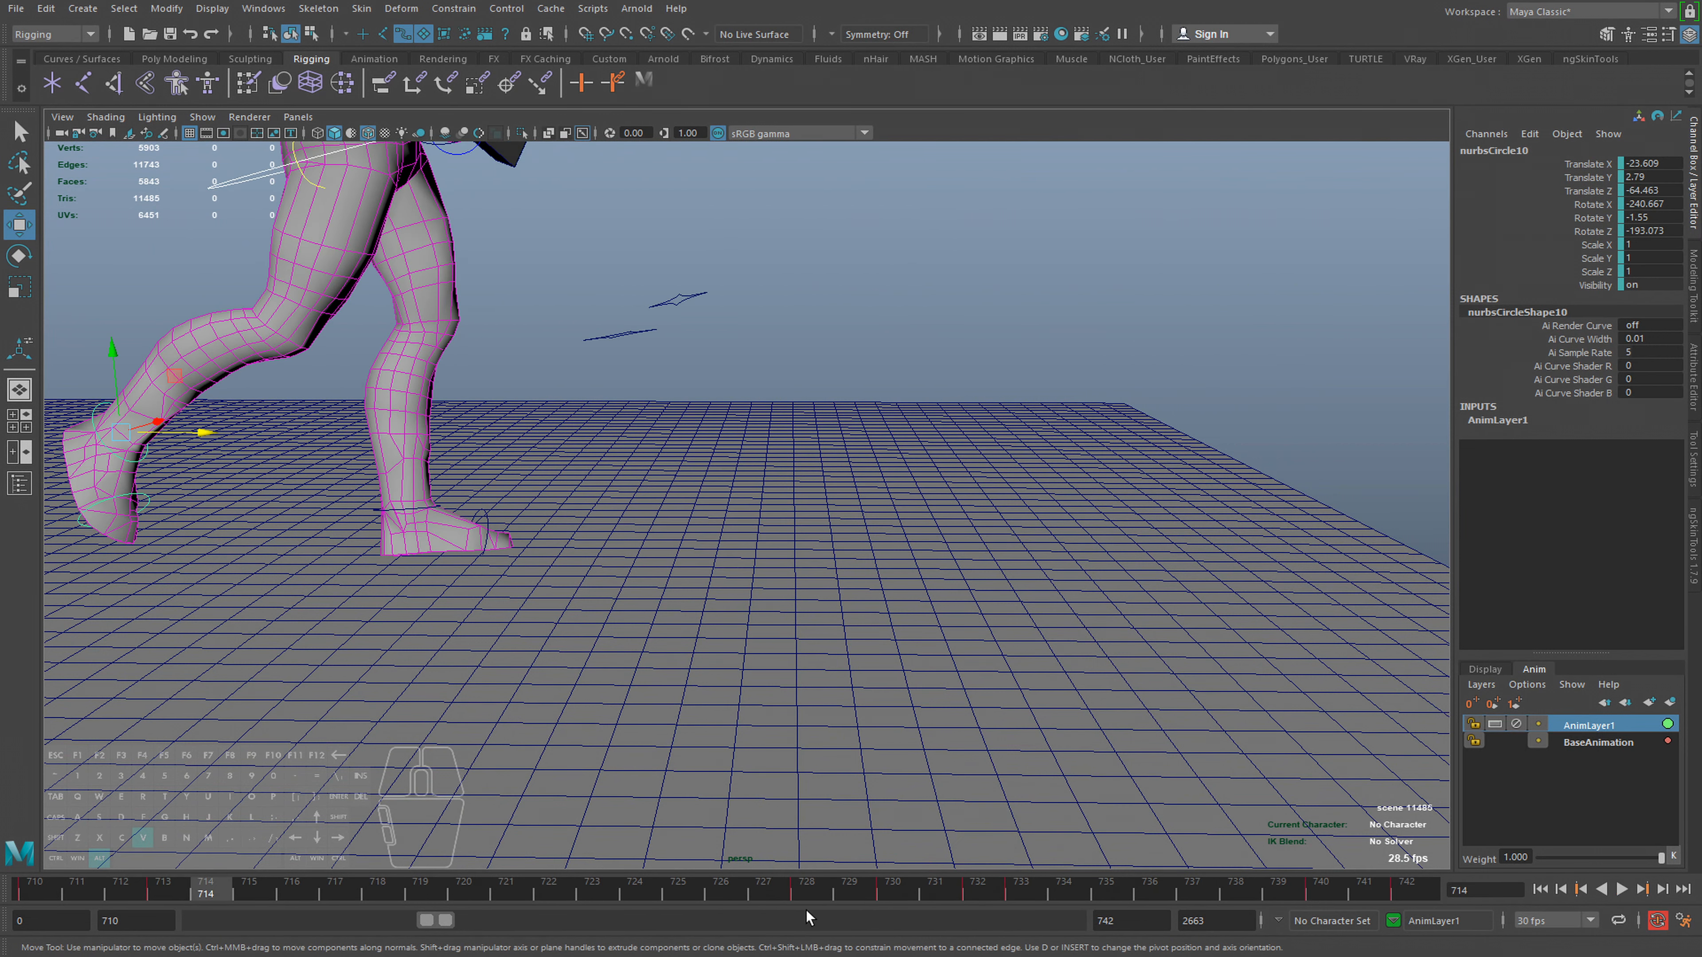
# At frame 728, move the right foot control to about -47.11 in Translate Z and raise it to about -0.08 in Translate Y
pyautogui.click(688, 891)
pyautogui.moveTo(689, 891); pyautogui.dragTo(823, 891)
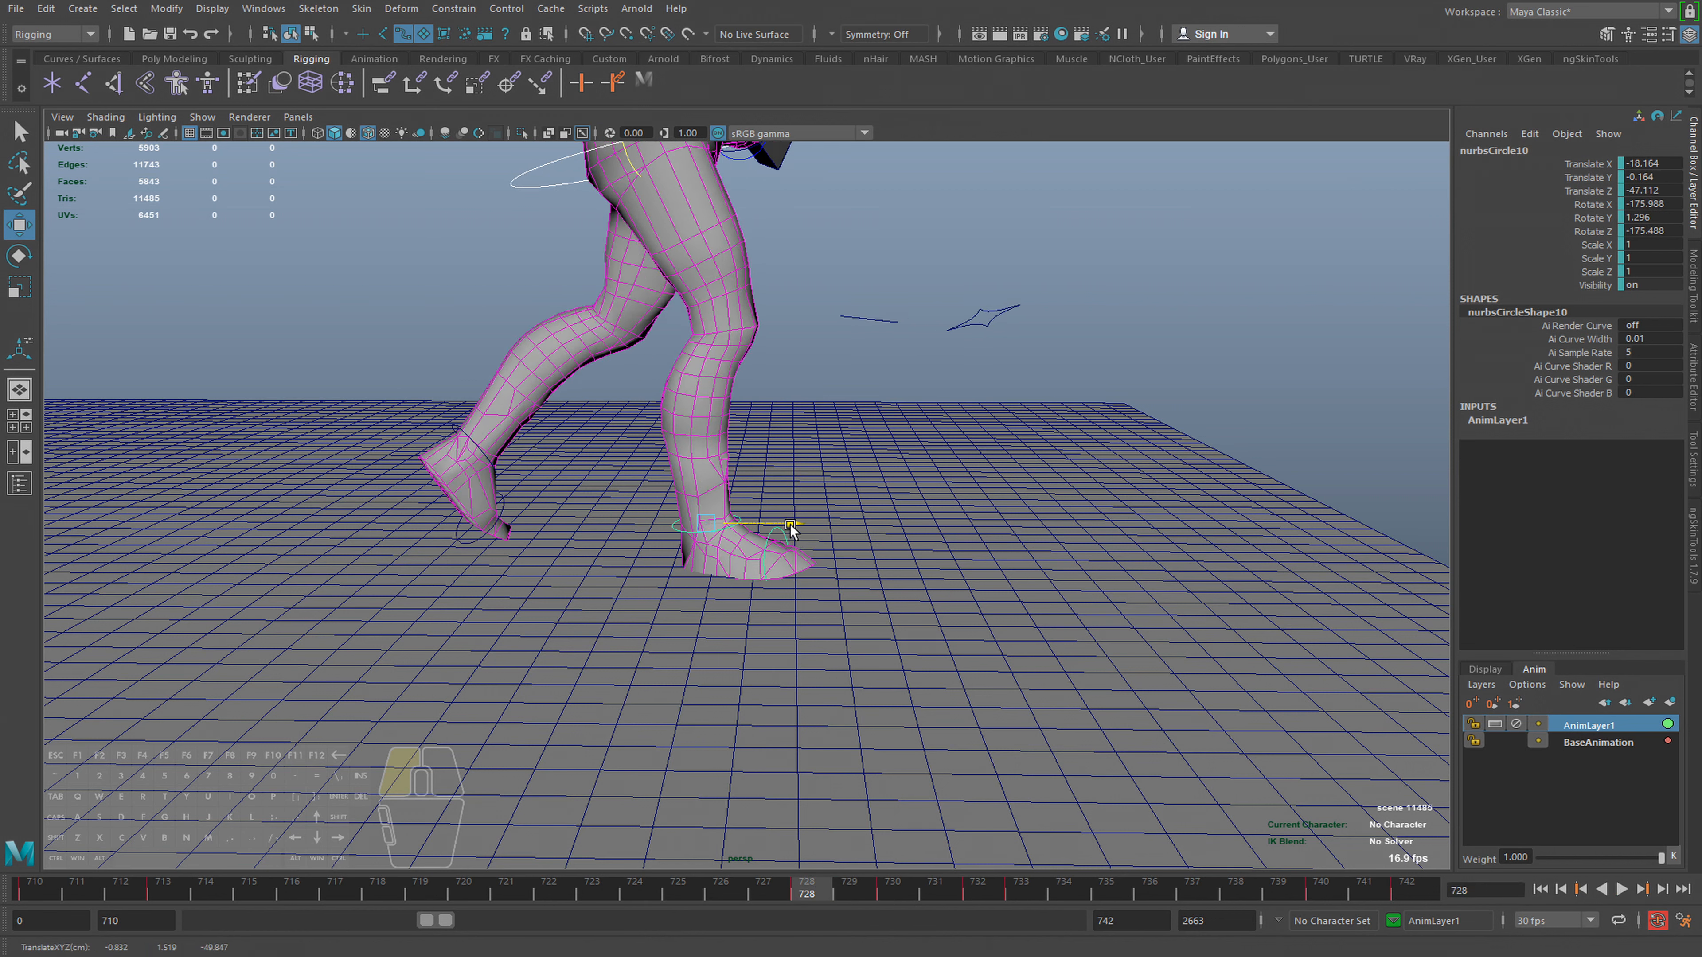
pyautogui.hotkey('alt', 'v')
pyautogui.hotkey('alt', 'v')
pyautogui.moveTo(724, 890); pyautogui.dragTo(807, 905)
pyautogui.press('w')
pyautogui.moveTo(712, 461); pyautogui.dragTo(708, 459)
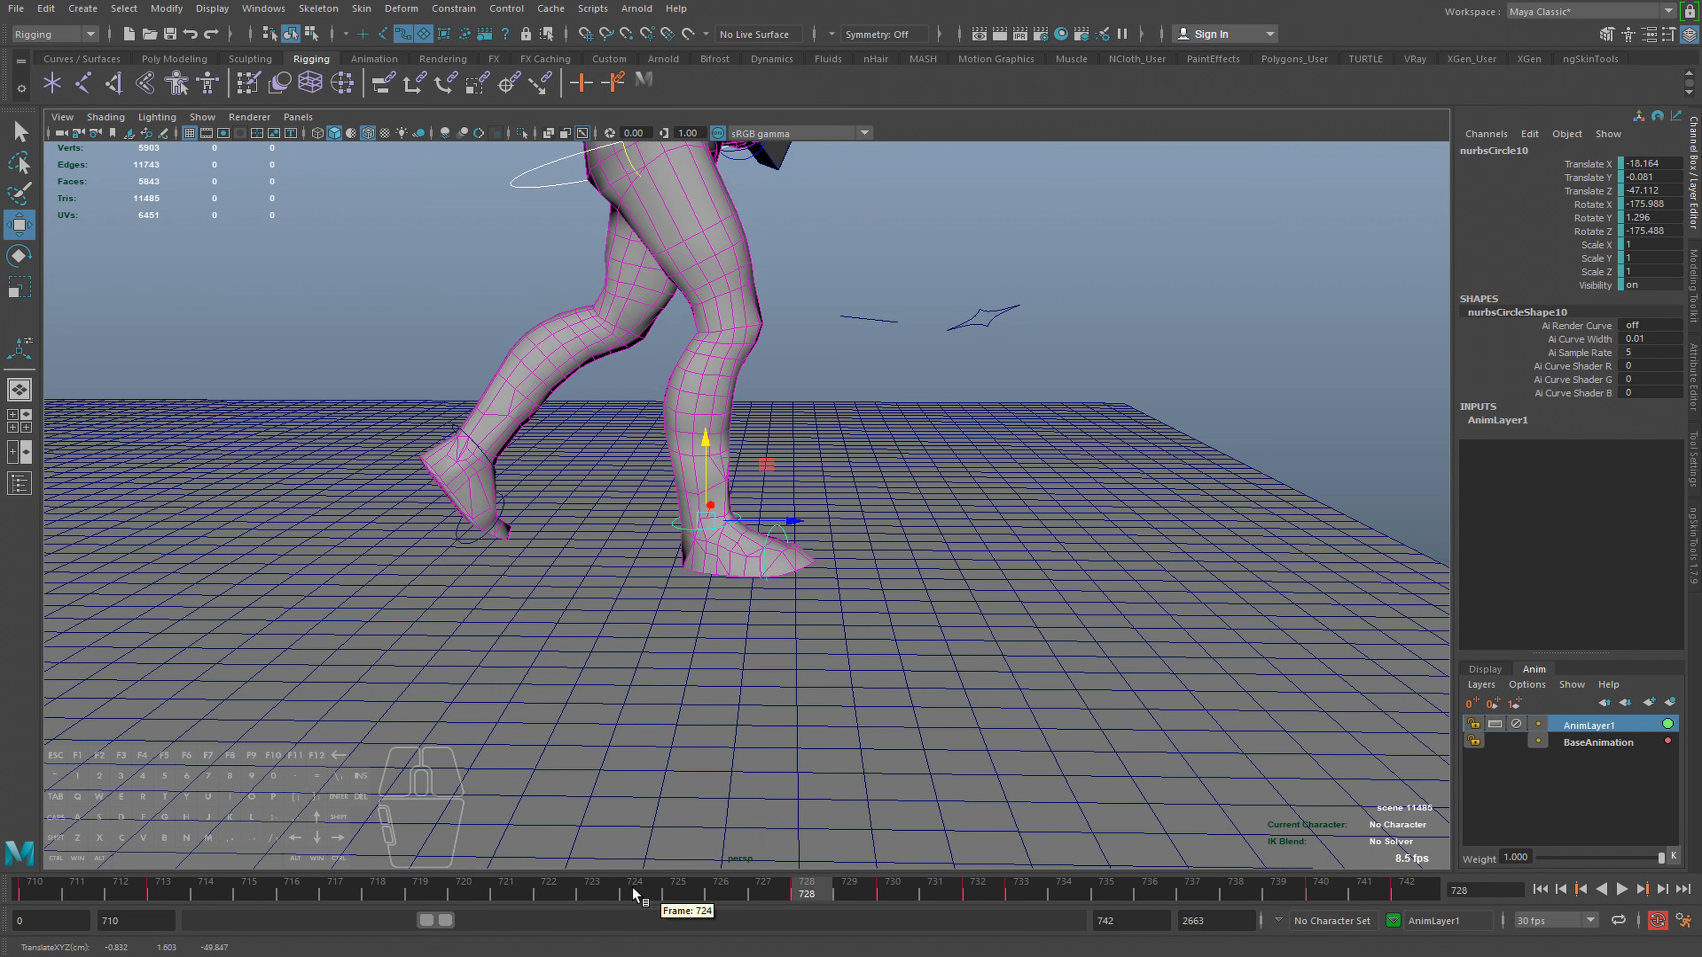
# Replay the forward walk with most of the character in view and examine the overall motion
pyautogui.hotkey('alt', 'v')
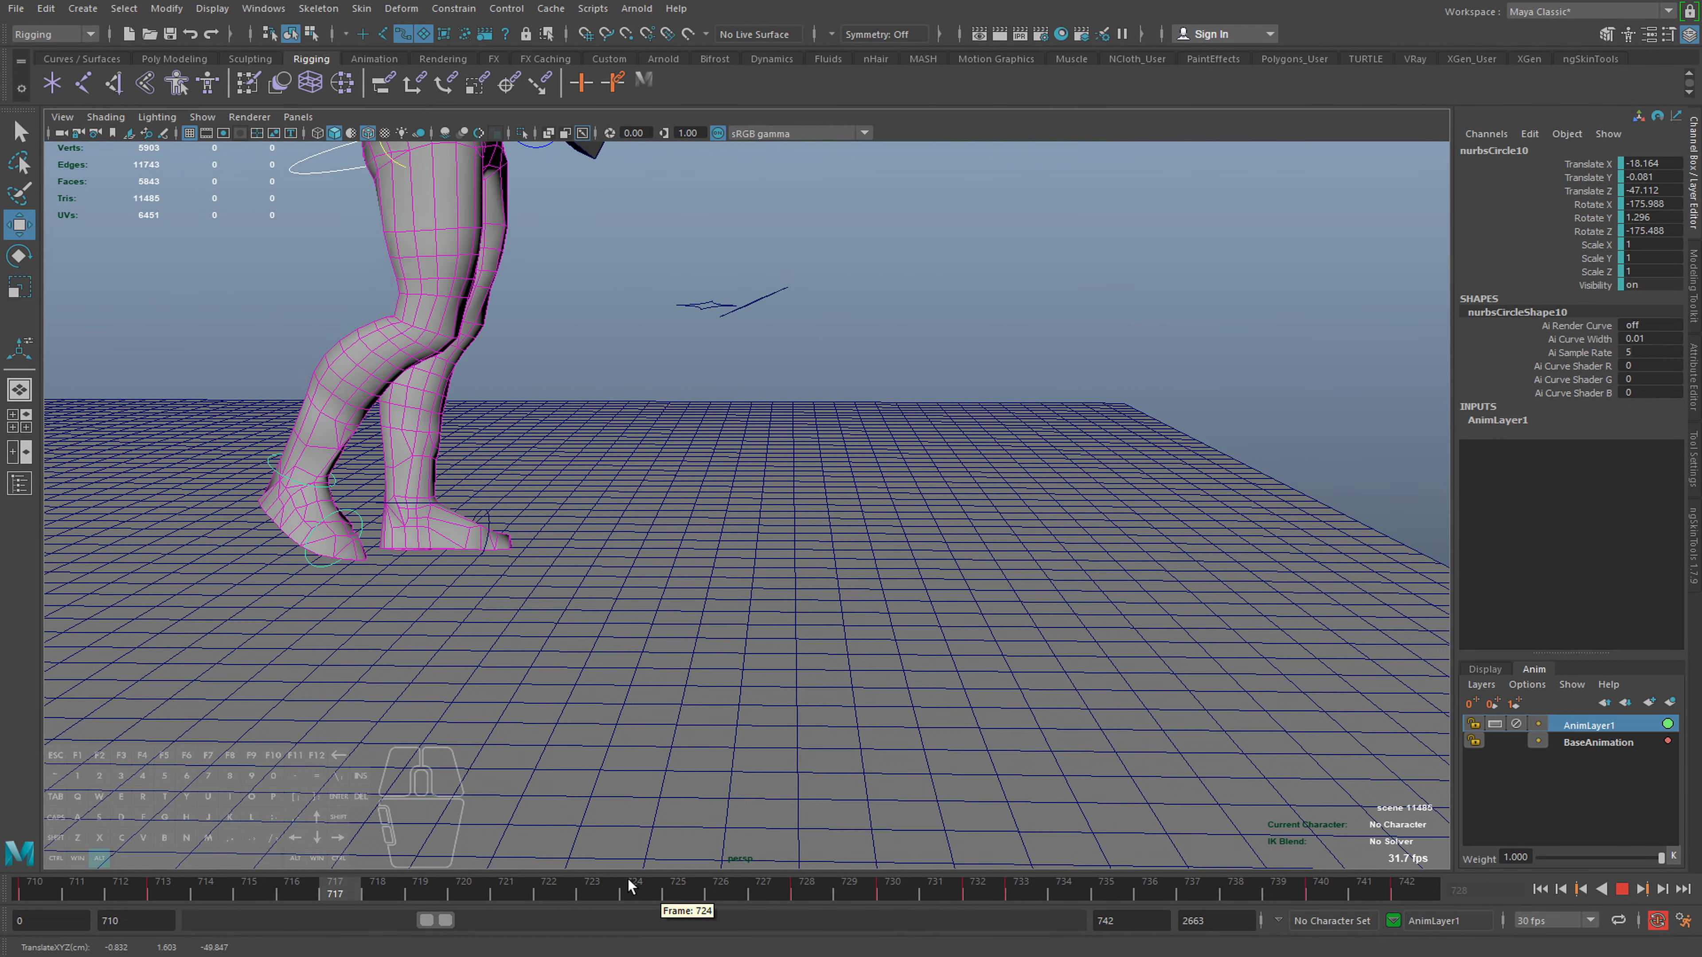
pyautogui.keyDown('alt'); pyautogui.moveTo(977, 704); pyautogui.dragTo(749, 577, button='right'); pyautogui.keyUp('alt')
pyautogui.keyDown('alt'); pyautogui.moveTo(748, 578); pyautogui.dragTo(755, 603); pyautogui.keyUp('alt')
pyautogui.keyDown('alt'); pyautogui.moveTo(755, 602); pyautogui.dragTo(899, 600, button='right'); pyautogui.keyUp('alt')
pyautogui.keyDown('alt'); pyautogui.moveTo(899, 600); pyautogui.dragTo(925, 644, button='middle'); pyautogui.keyUp('alt')
pyautogui.hotkey('alt', 'v')
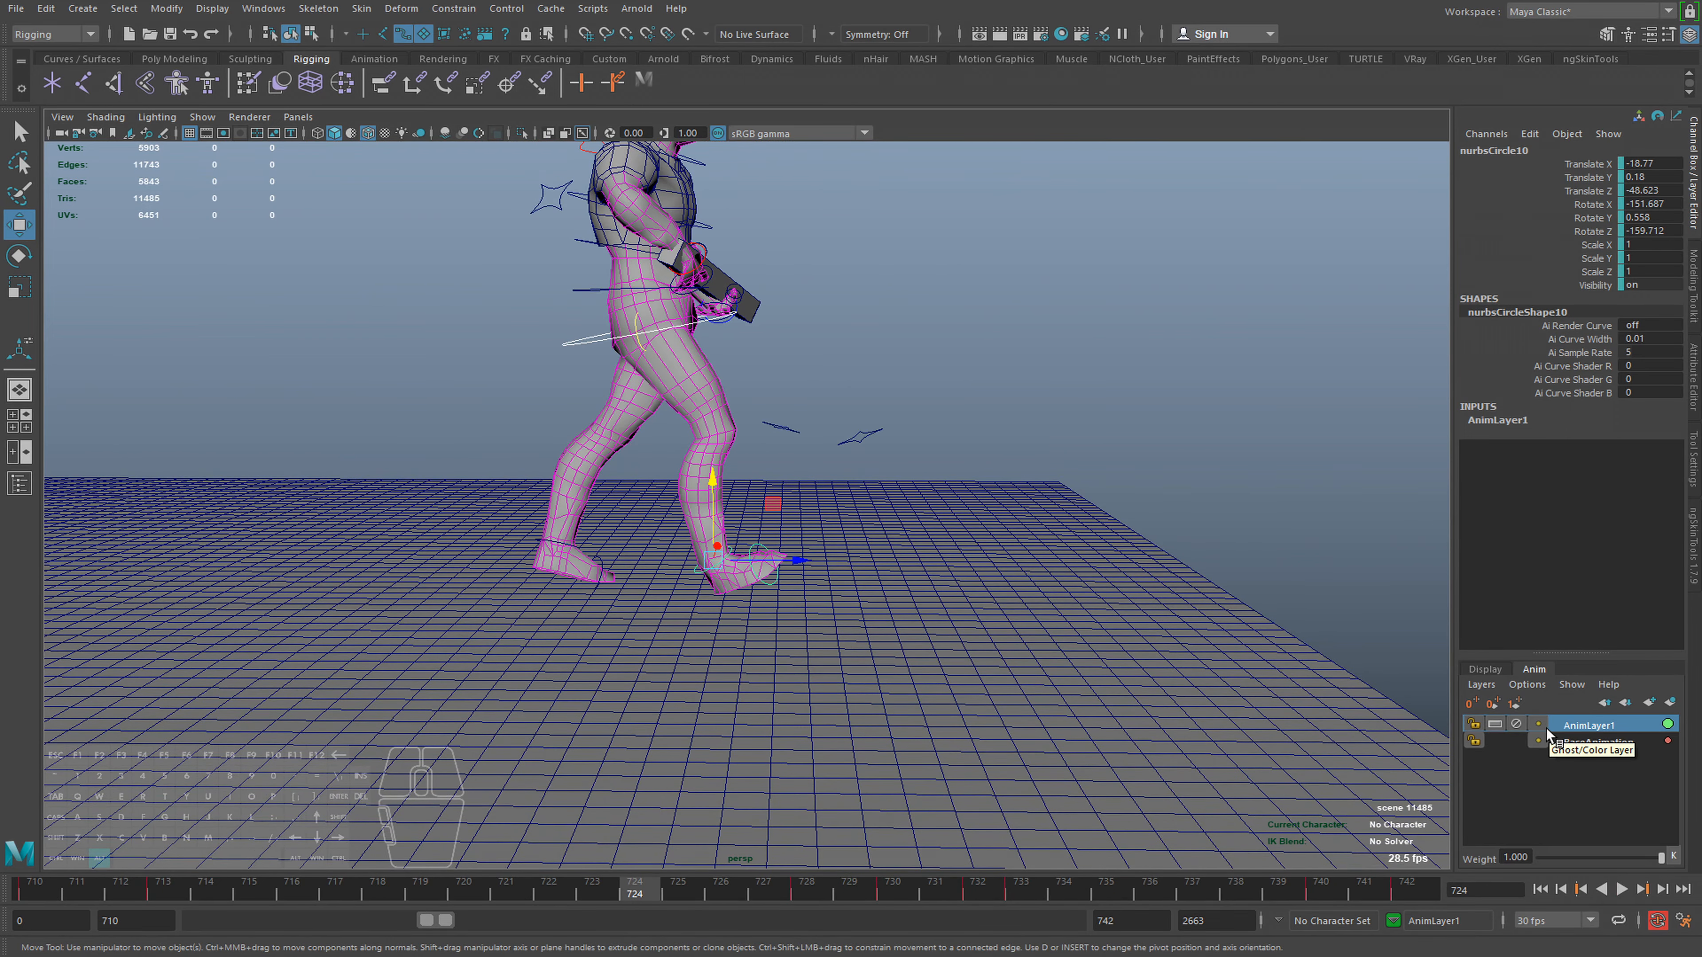
# Select all objects belonging to AnimLayer1 and review their curves in the Graph Editor
pyautogui.rightClick(1579, 721)
pyautogui.click(1544, 349)
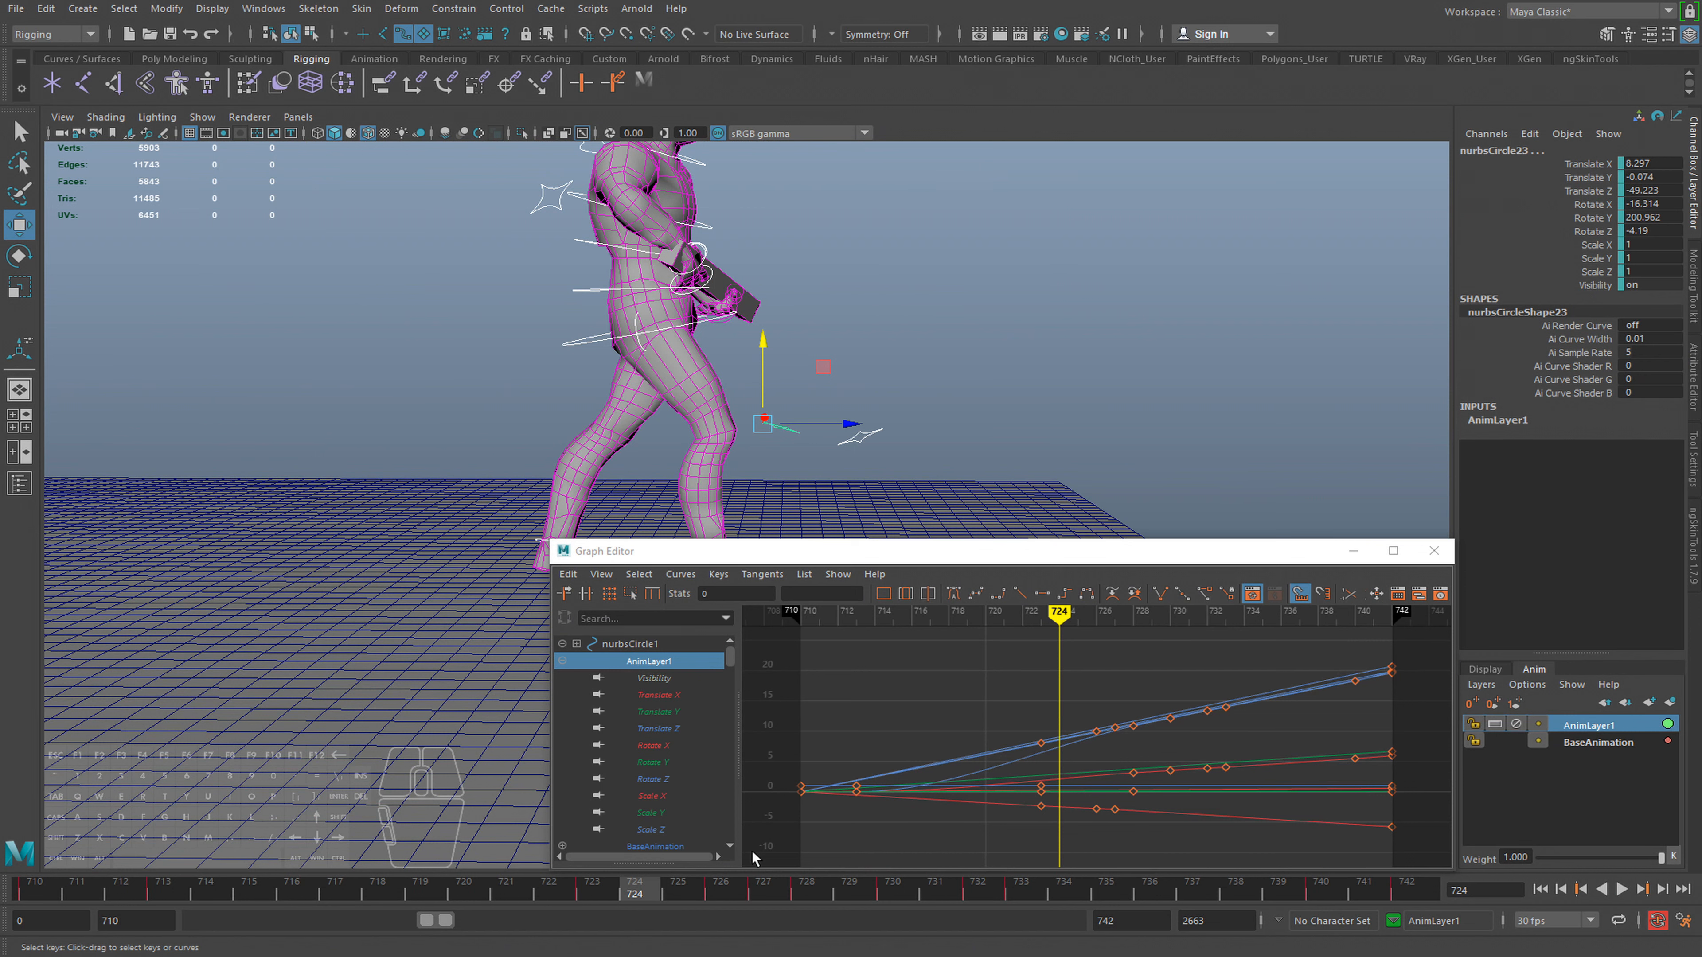
pyautogui.click(1433, 551)
# Merge AnimLayer1 with BaseAnimation into a single layer, clear the selection and save the scene
pyautogui.keyDown('shift'); pyautogui.click(1589, 741); pyautogui.keyUp('shift')
pyautogui.rightClick(1590, 744)
pyautogui.click(1529, 420)
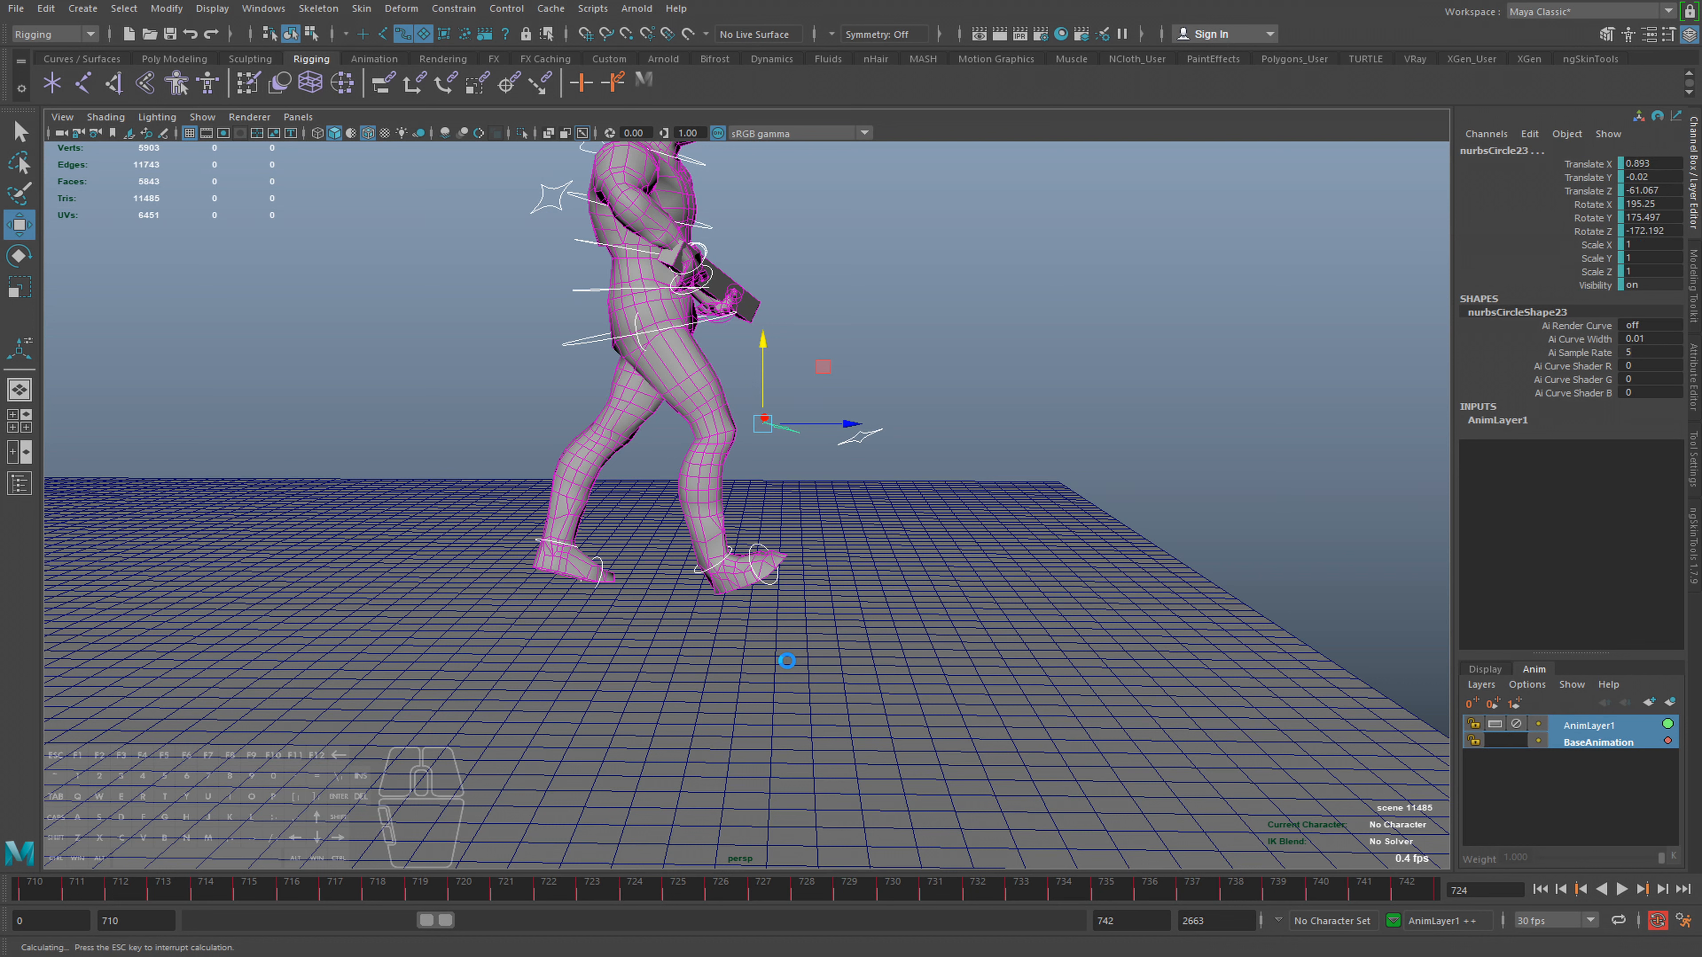
pyautogui.click(776, 661)
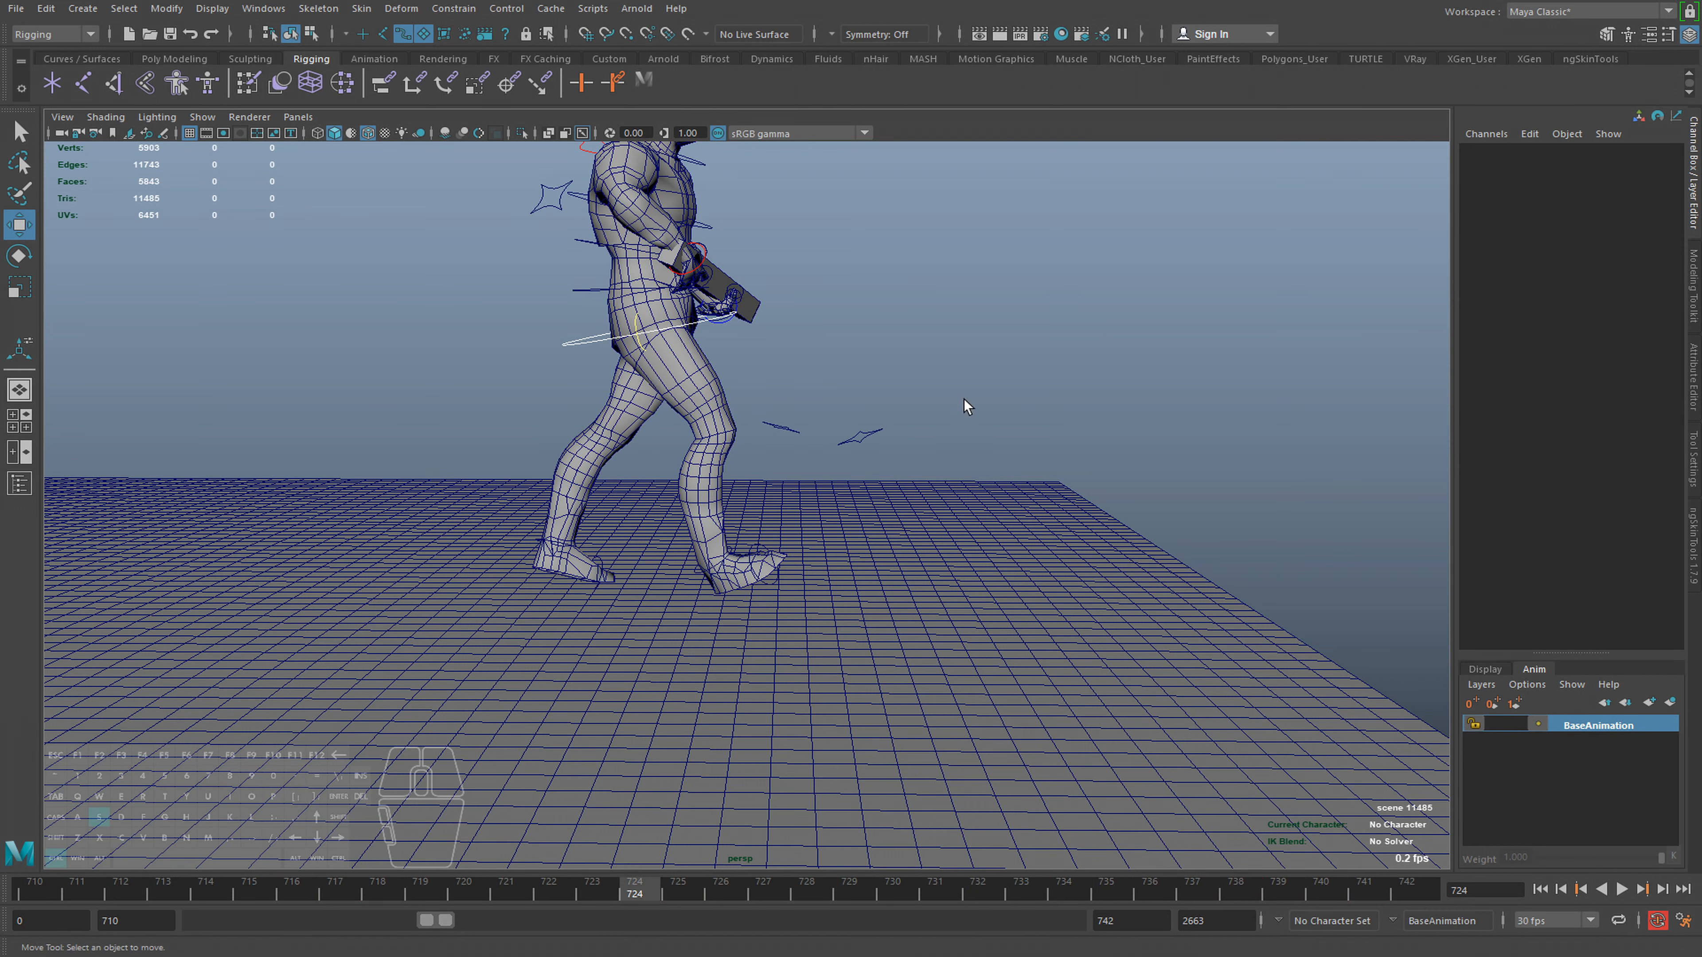
pyautogui.hotkey('ctrl', 's')
# Display the joints in the viewport and view the character's skeleton from the front
pyautogui.click(202, 117)
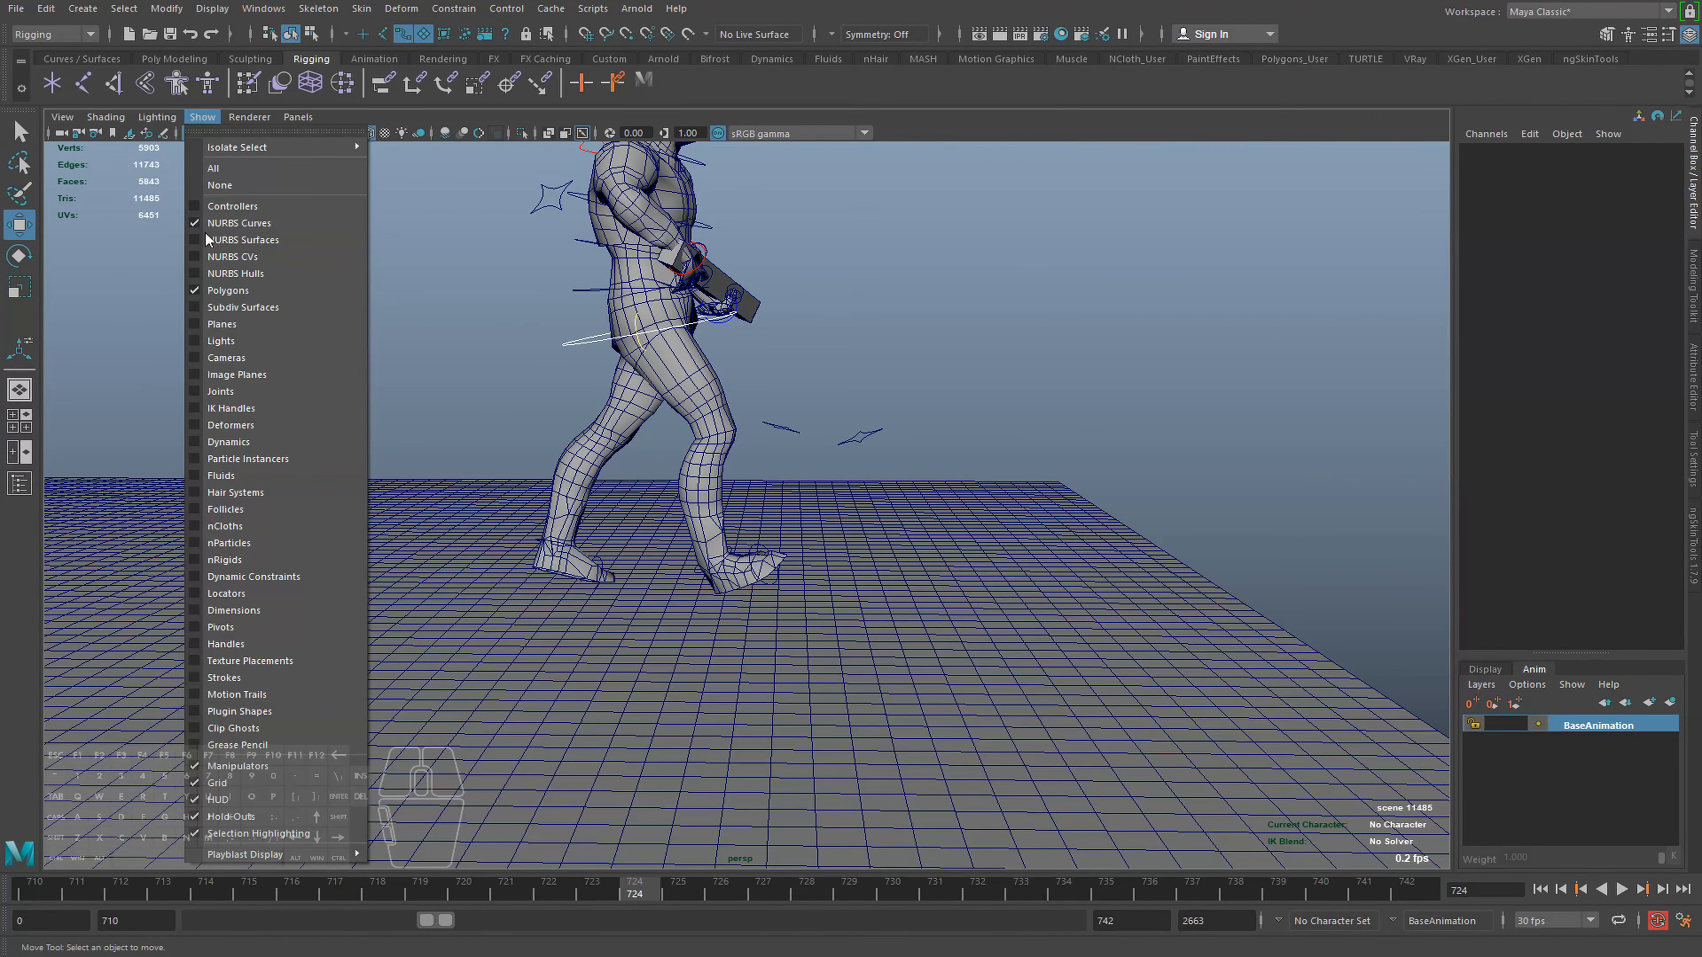
pyautogui.click(209, 394)
pyautogui.keyDown('alt'); pyautogui.moveTo(737, 349); pyautogui.dragTo(435, 483); pyautogui.keyUp('alt')
pyautogui.keyDown('alt'); pyautogui.moveTo(368, 492); pyautogui.dragTo(576, 519, button='right'); pyautogui.keyUp('alt')
pyautogui.keyDown('alt'); pyautogui.moveTo(576, 519); pyautogui.dragTo(531, 447); pyautogui.keyUp('alt')
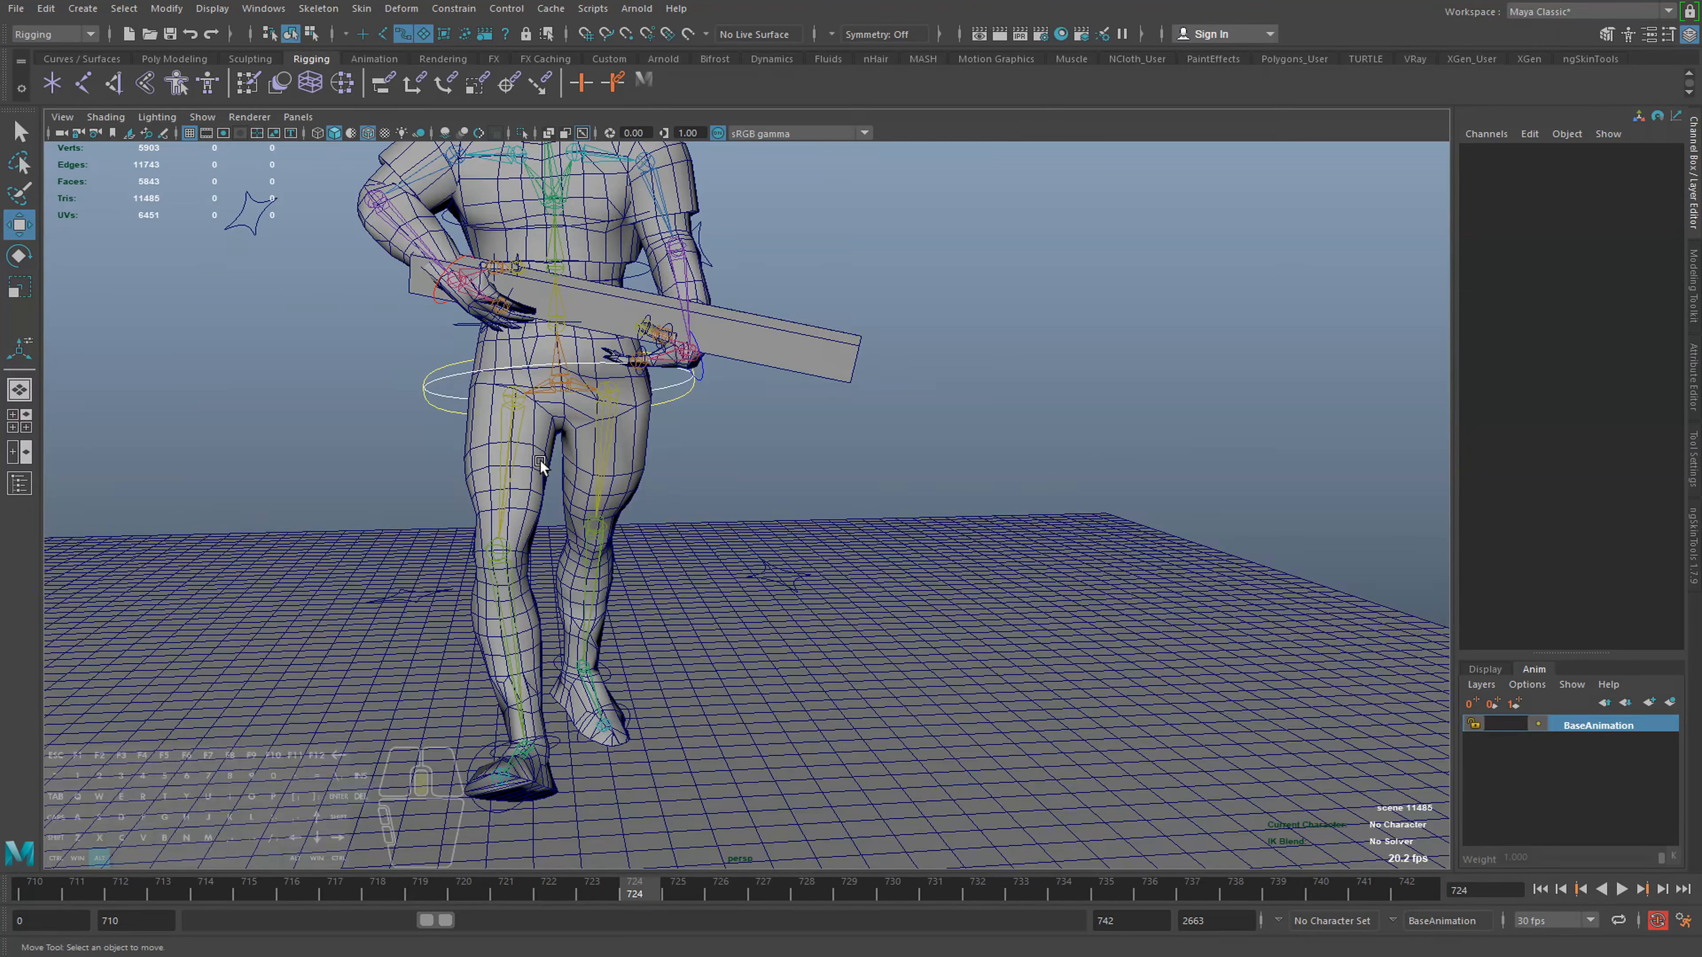
# Make joints selectable in the viewport and select the character's pelvis joint
pyautogui.keyDown('alt'); pyautogui.moveTo(531, 447); pyautogui.dragTo(569, 517, button='middle'); pyautogui.keyUp('alt')
pyautogui.keyDown('alt'); pyautogui.moveTo(631, 516); pyautogui.dragTo(668, 502, button='right'); pyautogui.keyUp('alt')
pyautogui.click(601, 461)
pyautogui.press('f')
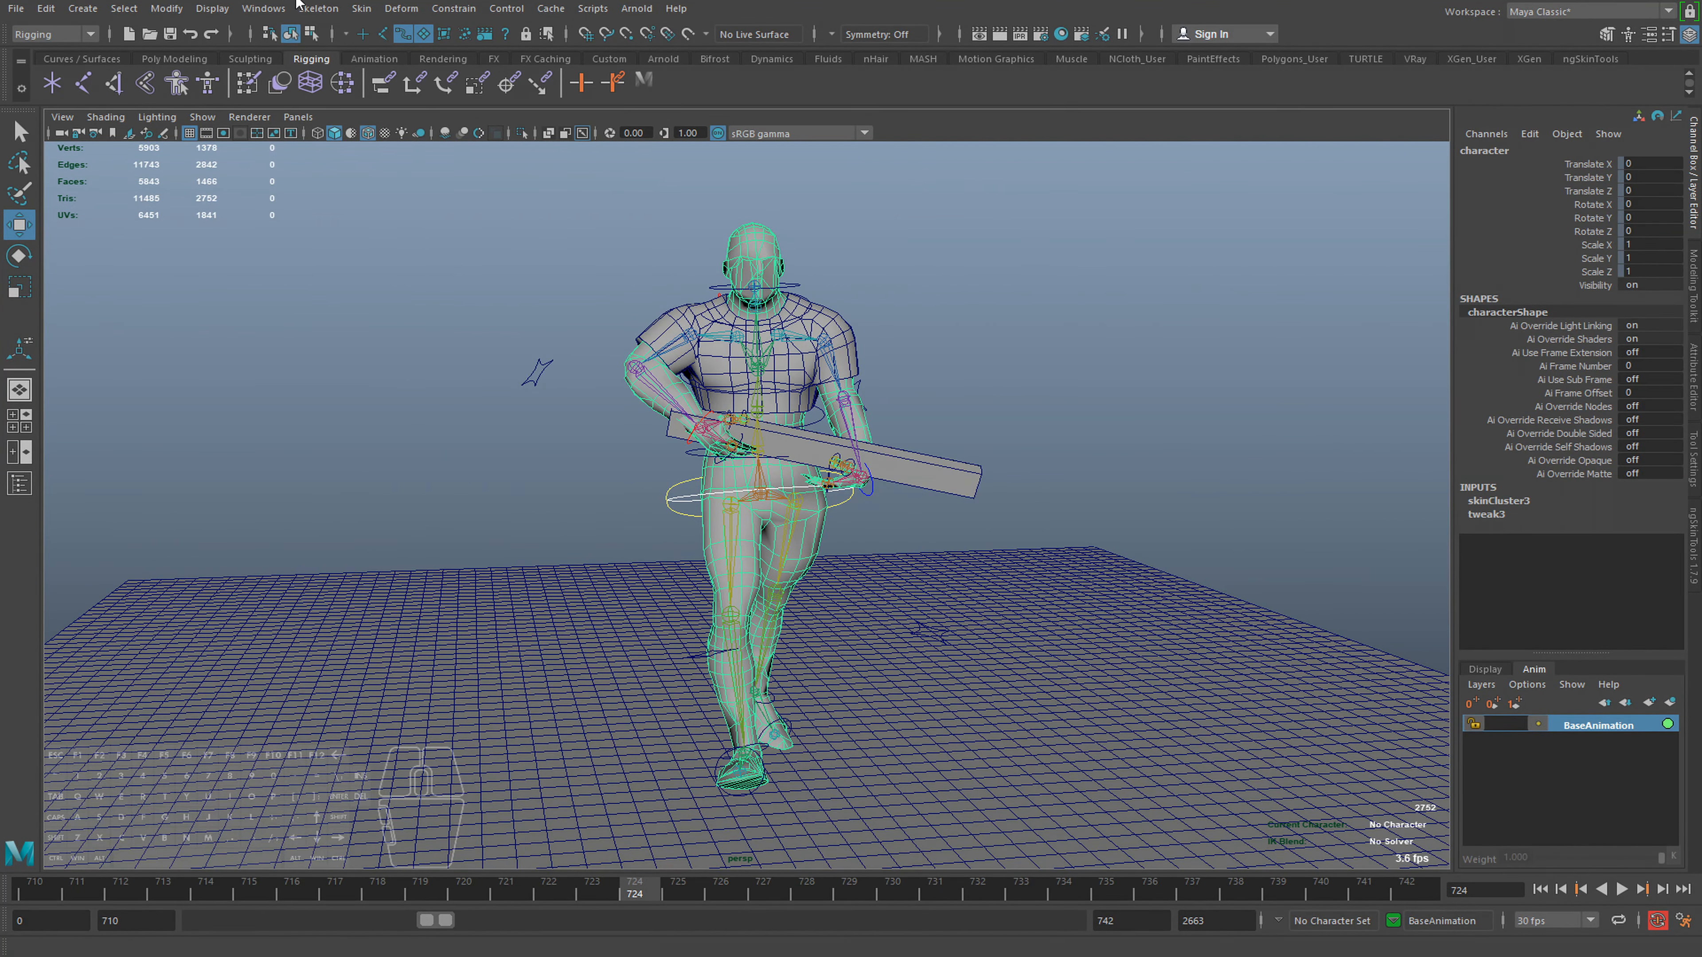
pyautogui.click(380, 34)
pyautogui.click(770, 499)
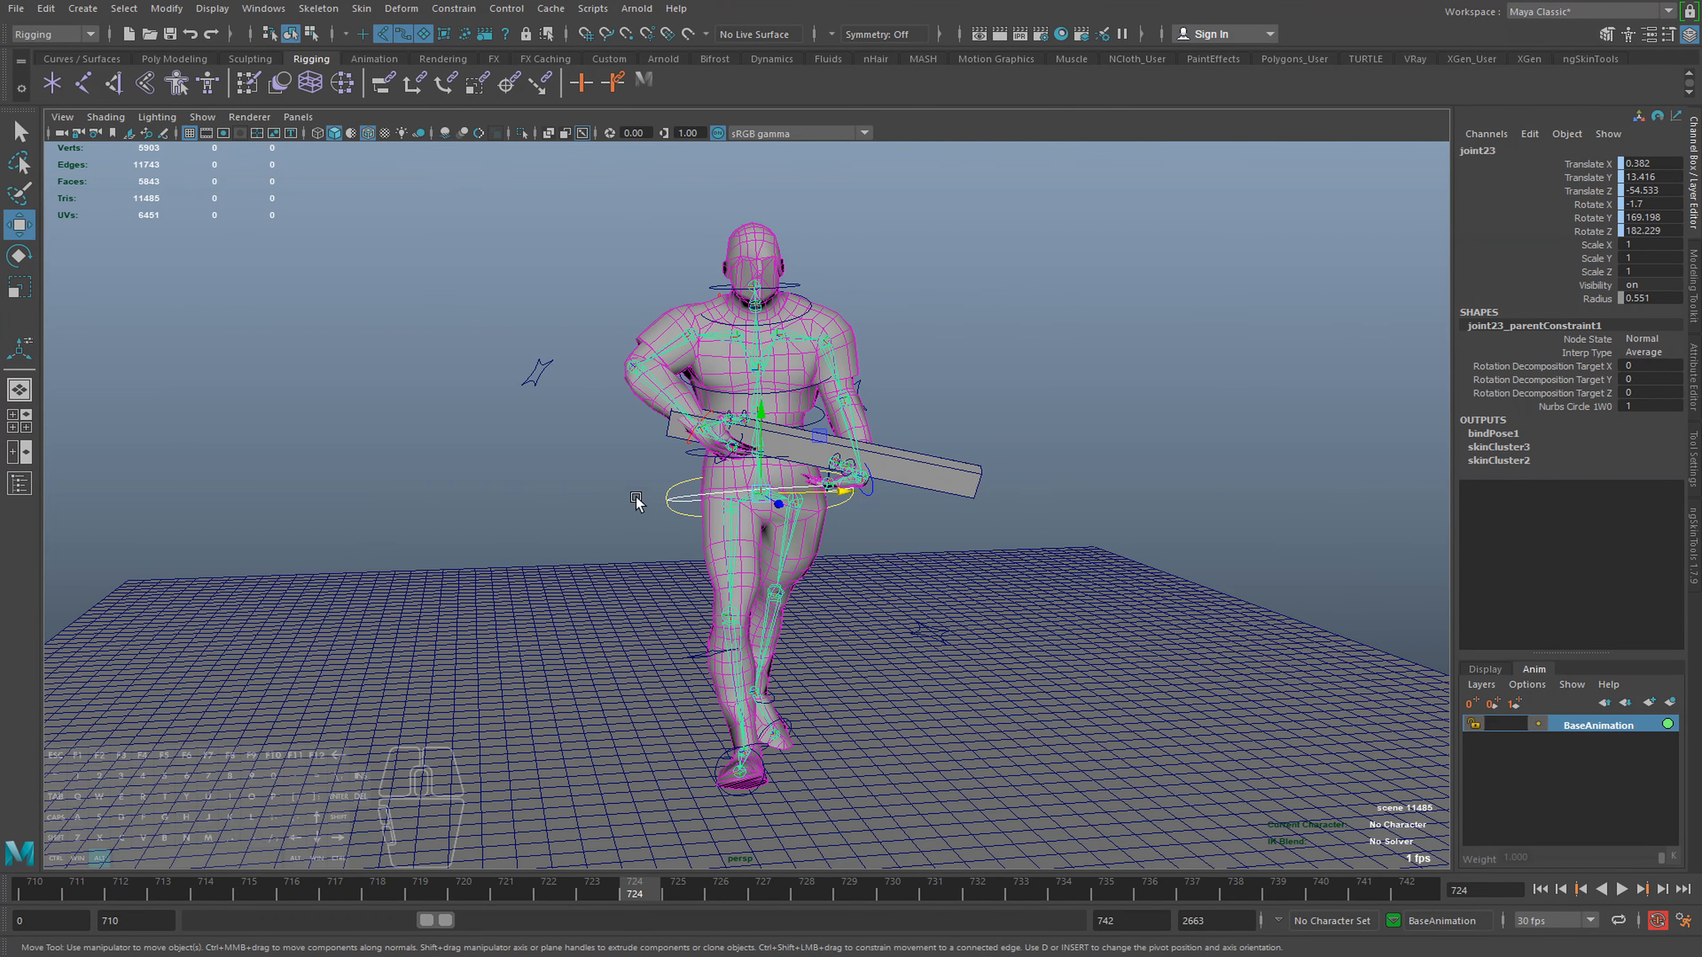
pyautogui.keyDown('alt'); pyautogui.moveTo(638, 501); pyautogui.dragTo(717, 540, button='right'); pyautogui.keyUp('alt')
pyautogui.moveTo(718, 540)
pyautogui.keyDown('alt'); pyautogui.mouseDown()
pyautogui.moveTo(734, 573)
pyautogui.moveTo(843, 578)
pyautogui.moveTo(700, 560)
pyautogui.mouseUp(); pyautogui.keyUp('alt')
# Select the hip control circle and play the walk, examining it from the front and the side
pyautogui.click(684, 552)
pyautogui.click(698, 494)
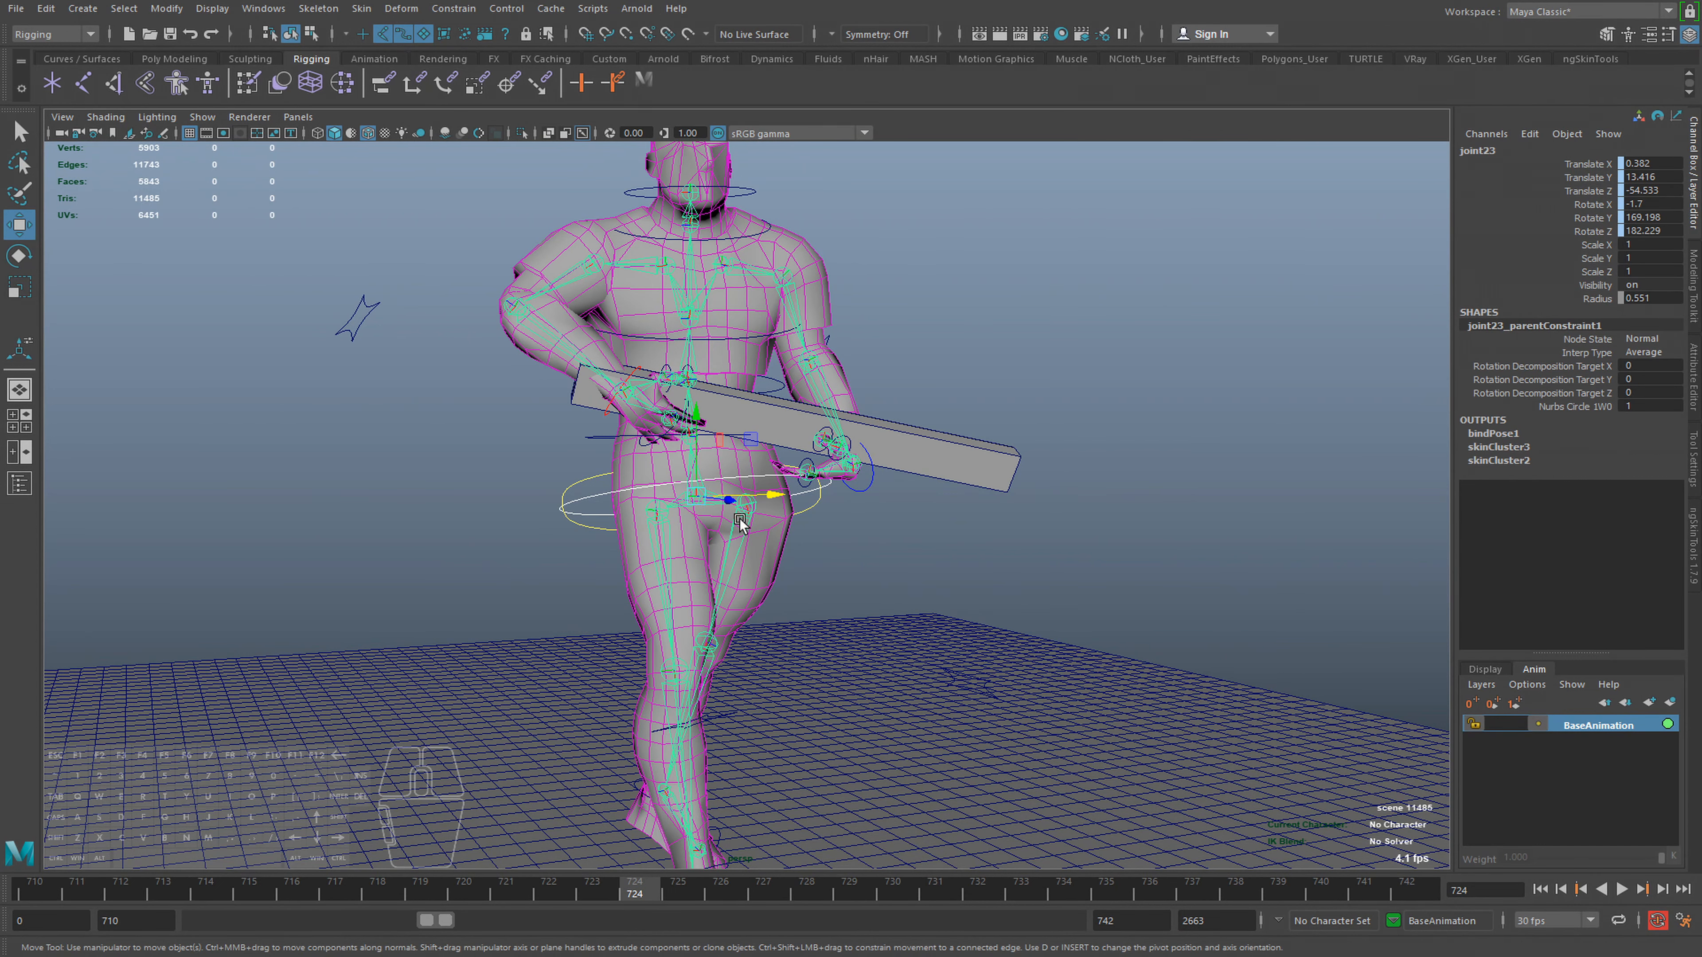
pyautogui.click(817, 495)
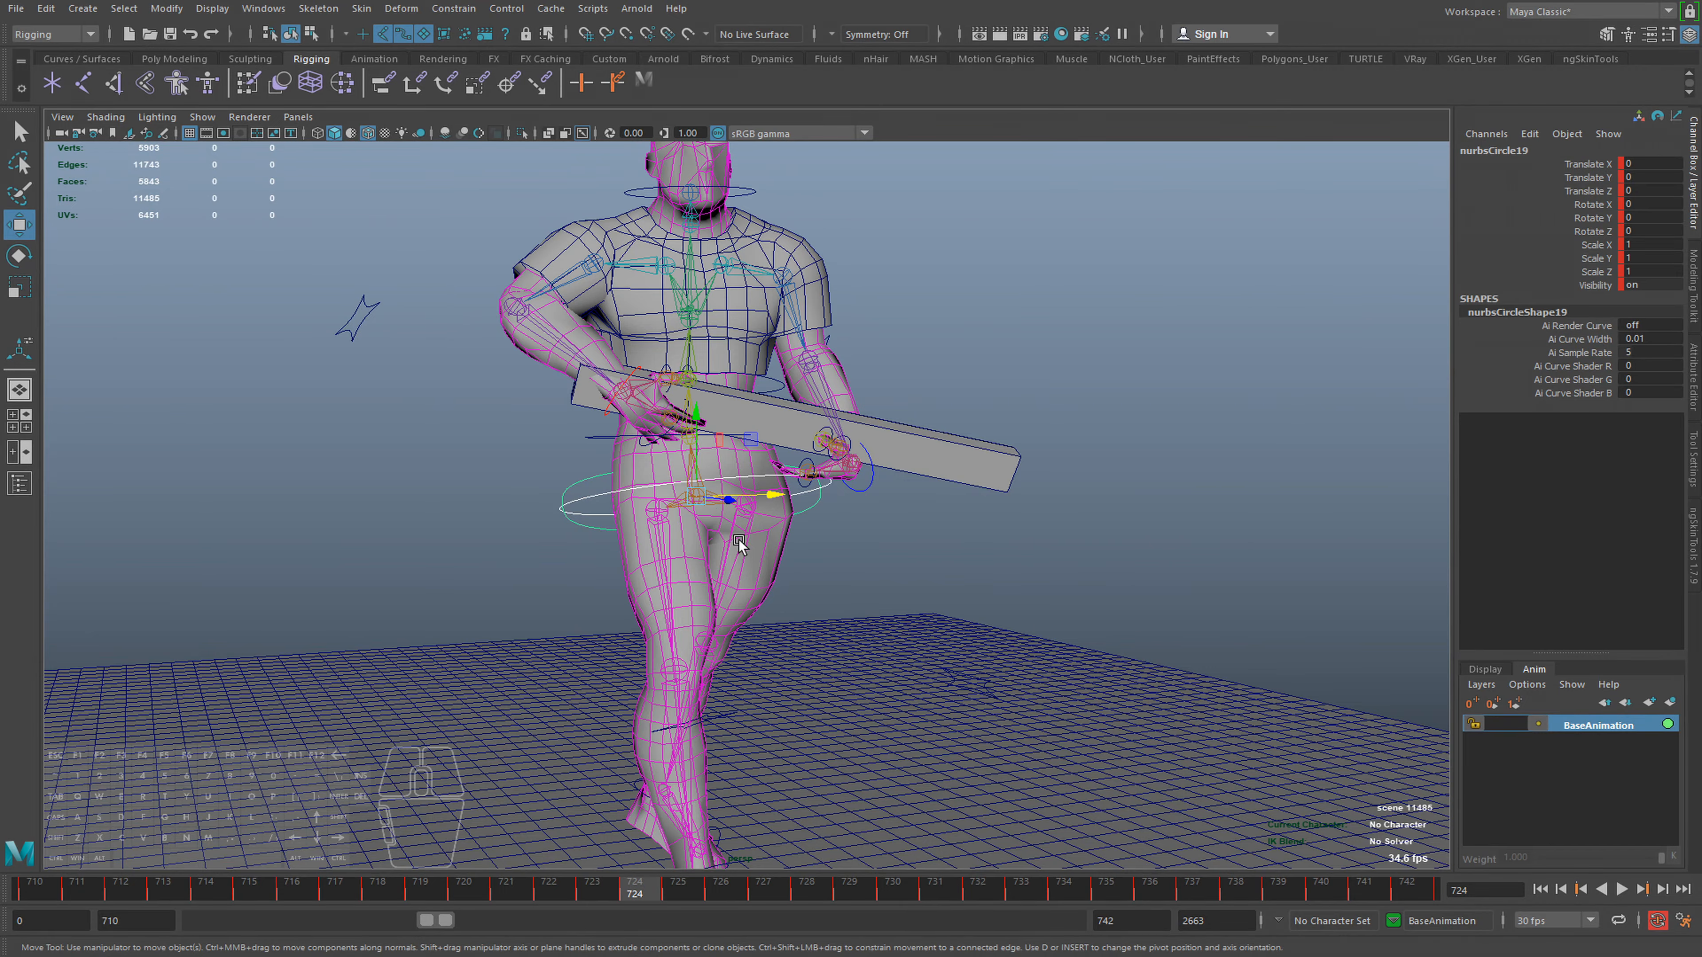
pyautogui.hotkey('alt', 'v')
pyautogui.press('q')
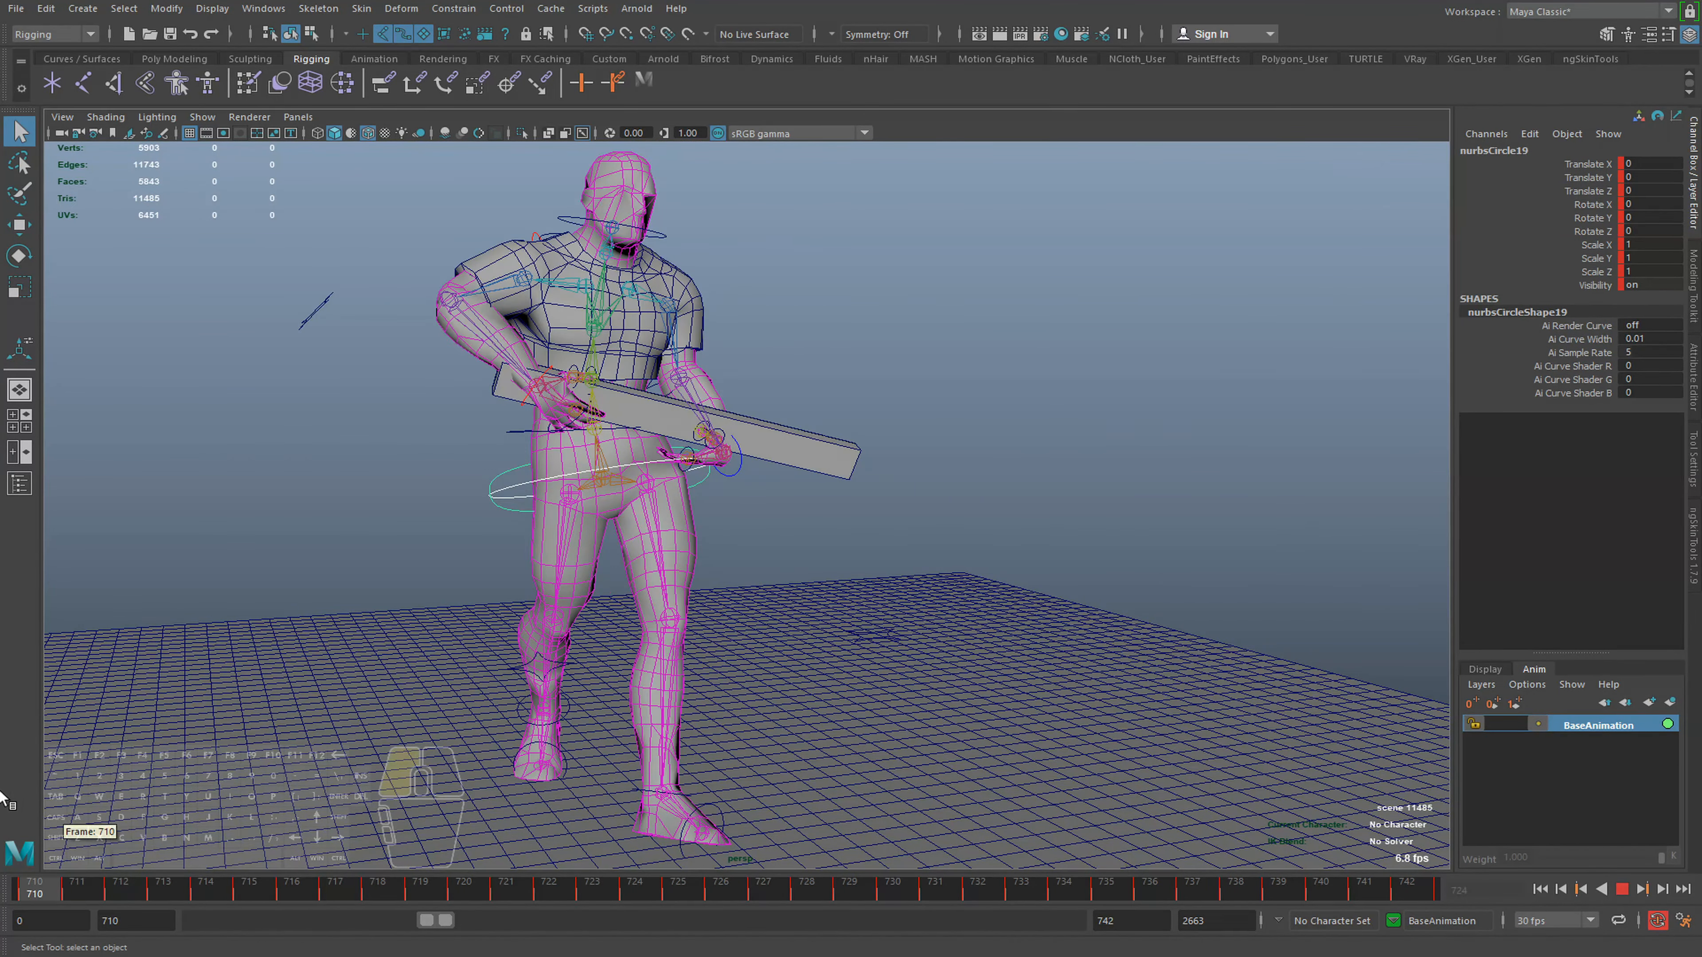
pyautogui.keyDown('alt'); pyautogui.moveTo(512, 653); pyautogui.dragTo(170, 826); pyautogui.keyUp('alt')
pyautogui.hotkey('alt', 'v')
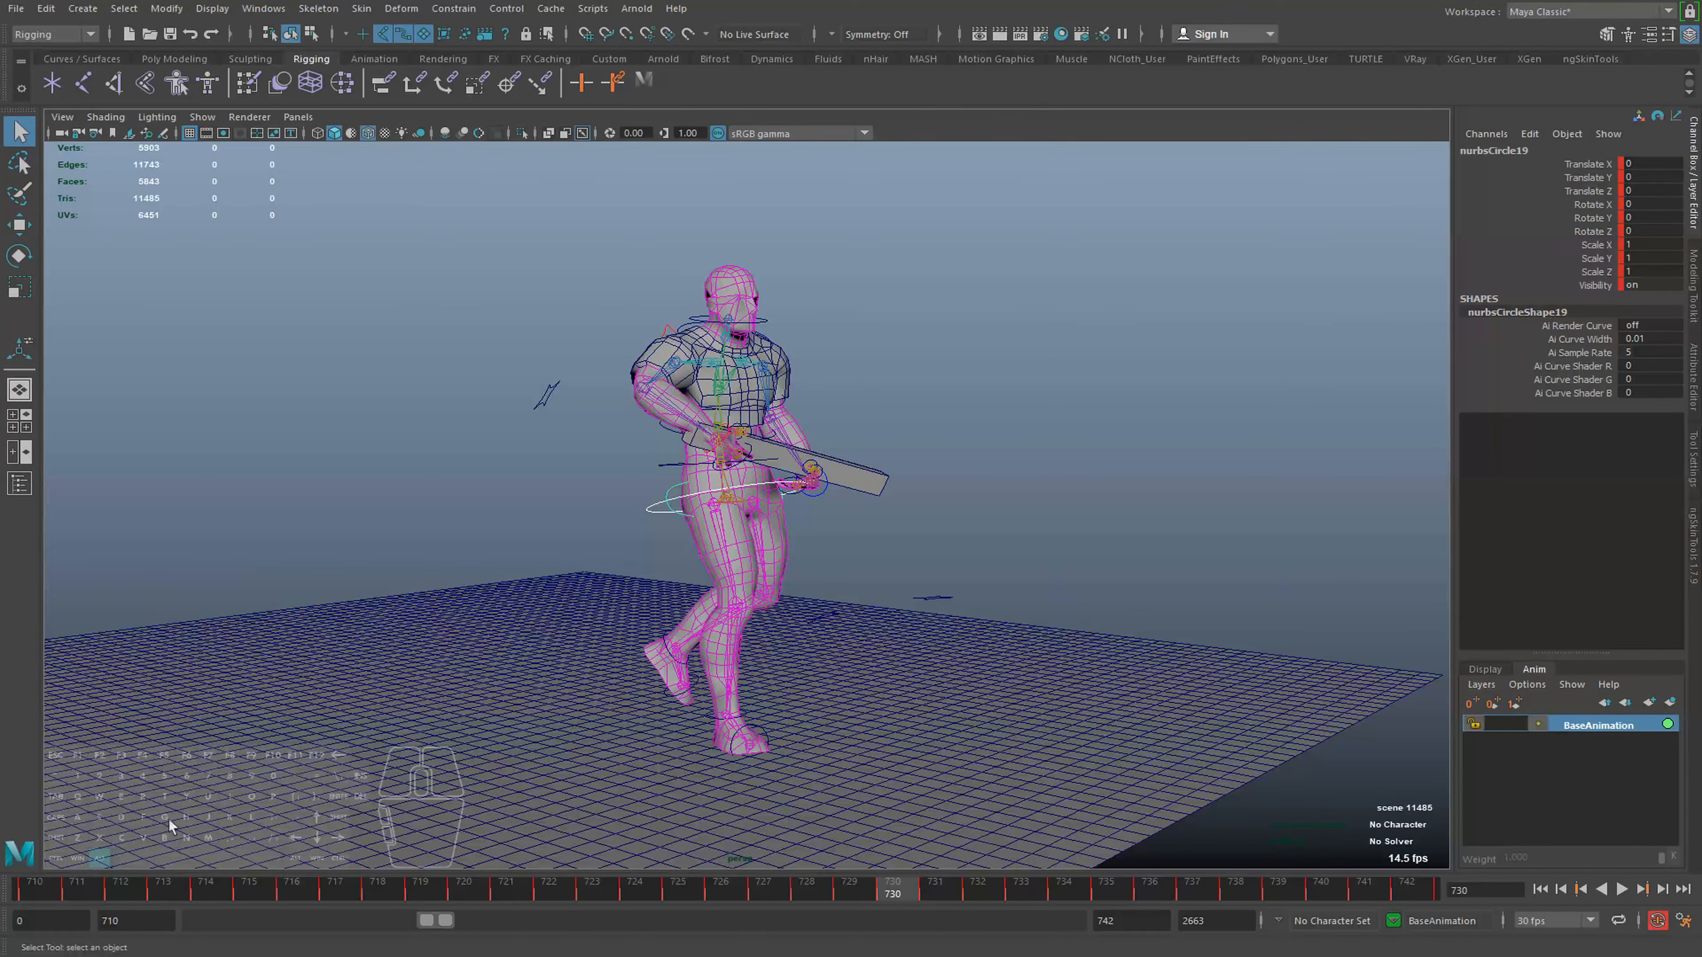
pyautogui.click(20, 895)
pyautogui.keyDown('alt'); pyautogui.moveTo(268, 791); pyautogui.dragTo(471, 728); pyautogui.keyUp('alt')
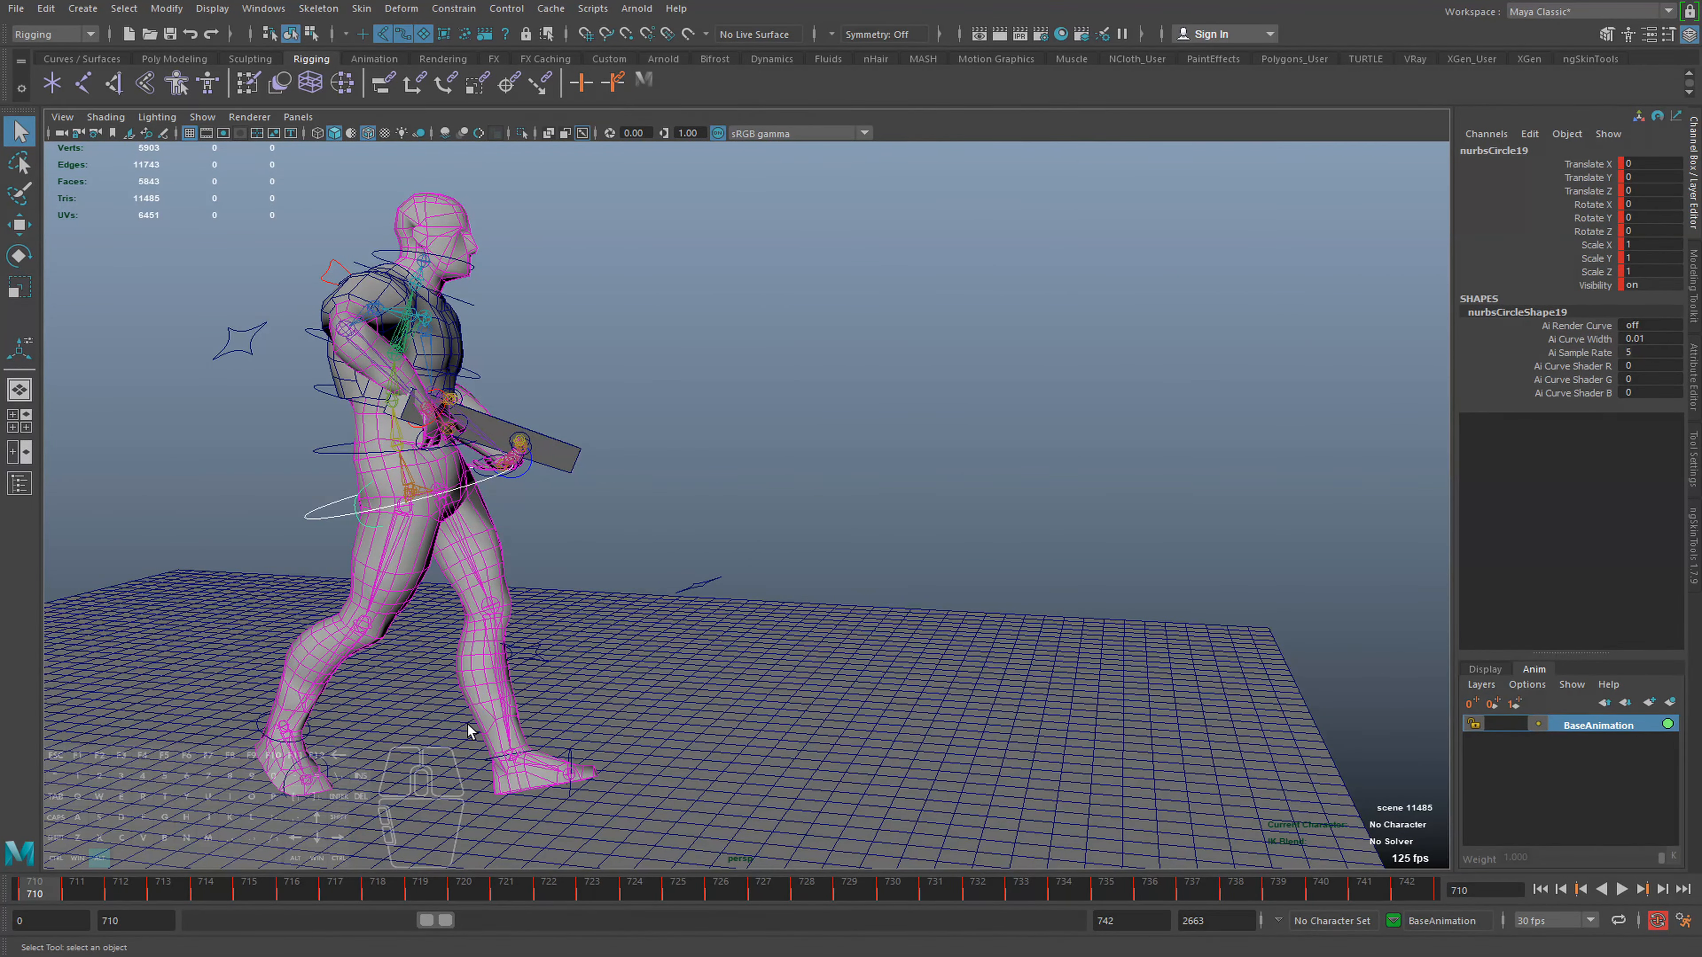
# Replay the forward walk from the side, inspect the pose at frame 720, and return to frame 710
pyautogui.hotkey('alt', 'v')
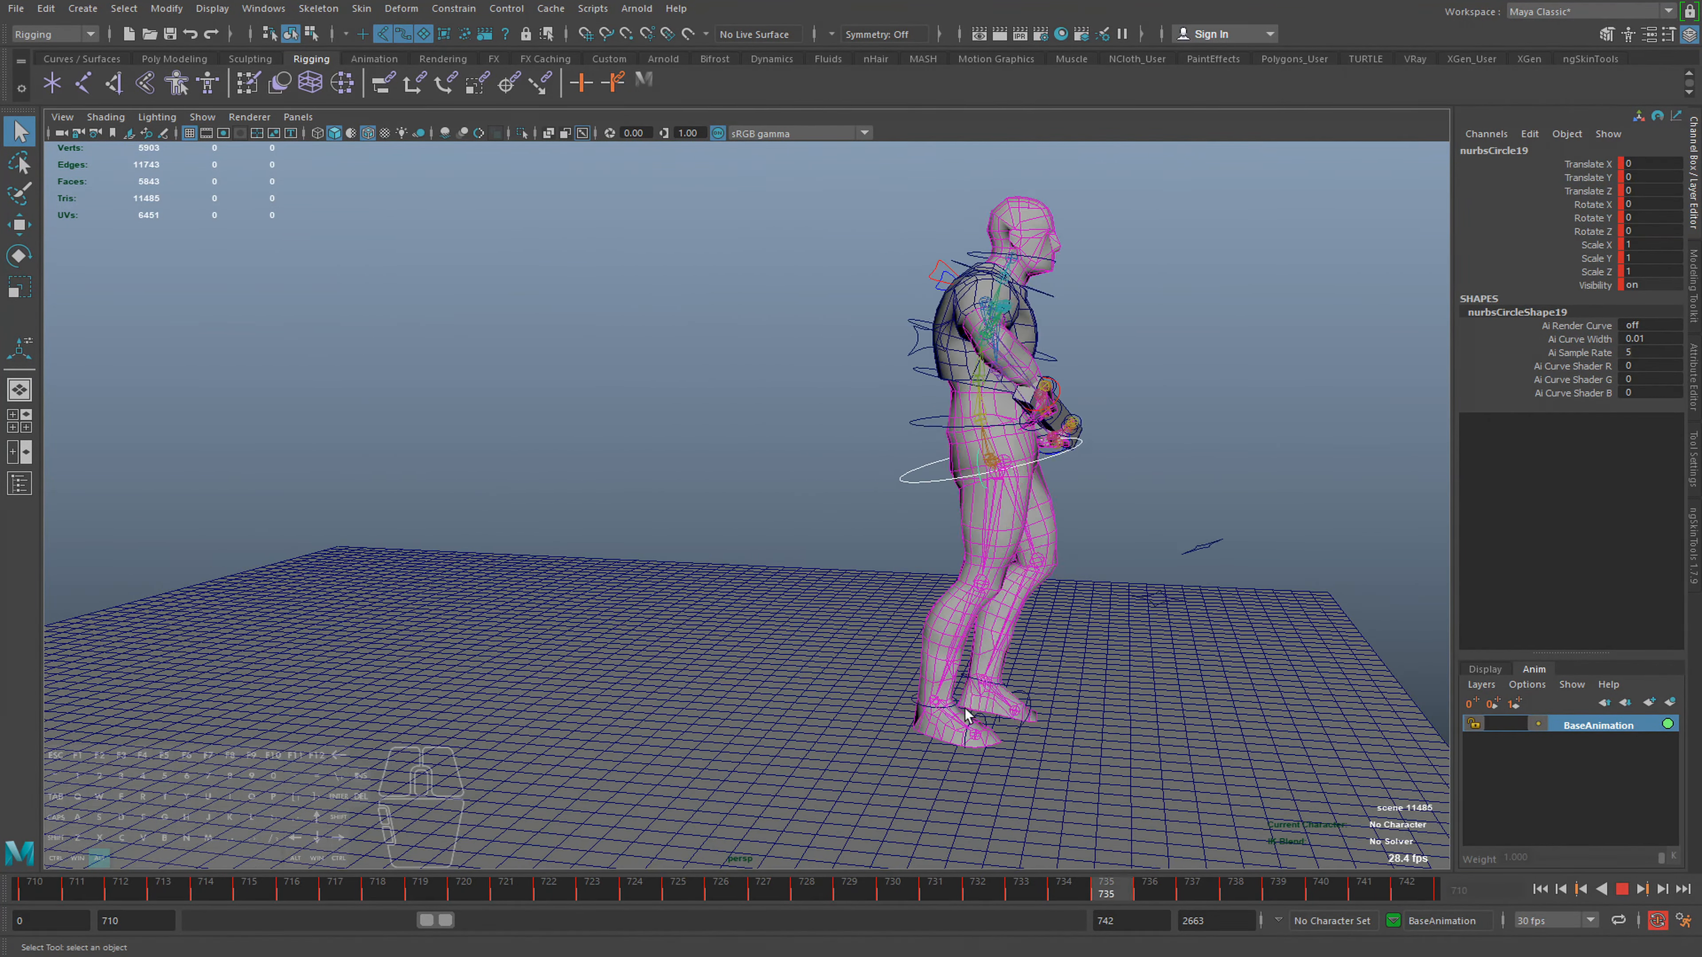
pyautogui.keyDown('alt'); pyautogui.moveTo(966, 716); pyautogui.dragTo(860, 693); pyautogui.keyUp('alt')
pyautogui.hotkey('alt', 'v')
pyautogui.moveTo(109, 892); pyautogui.dragTo(463, 895)
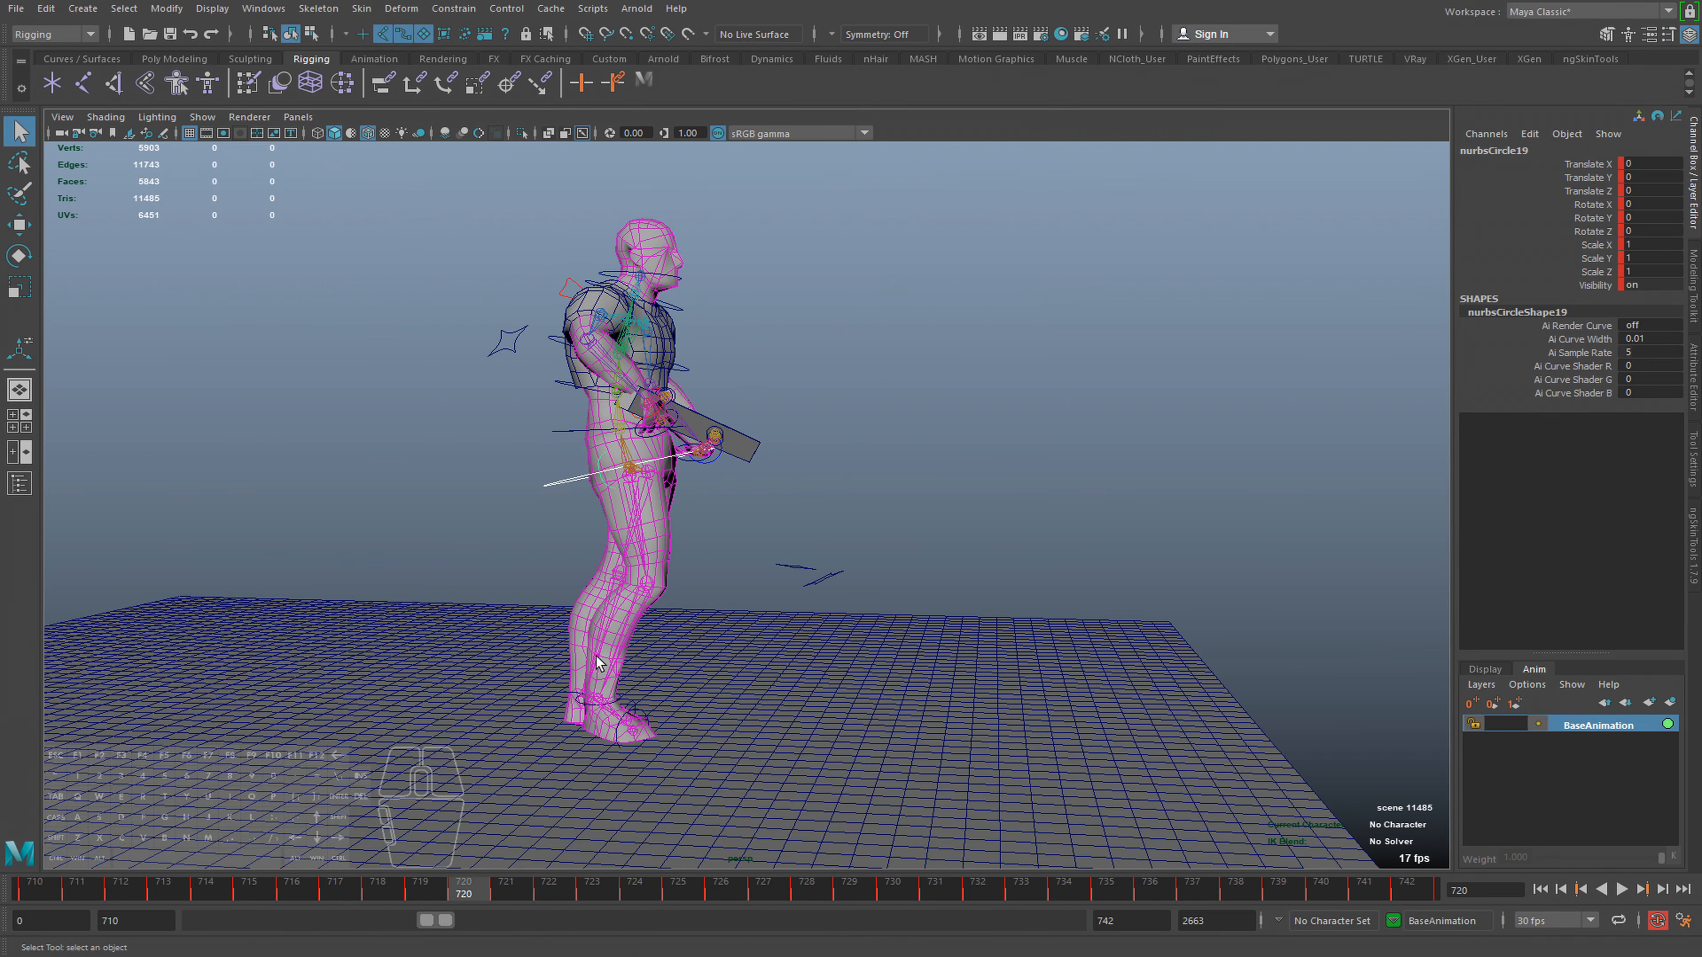
pyautogui.hotkey('alt', 'v')
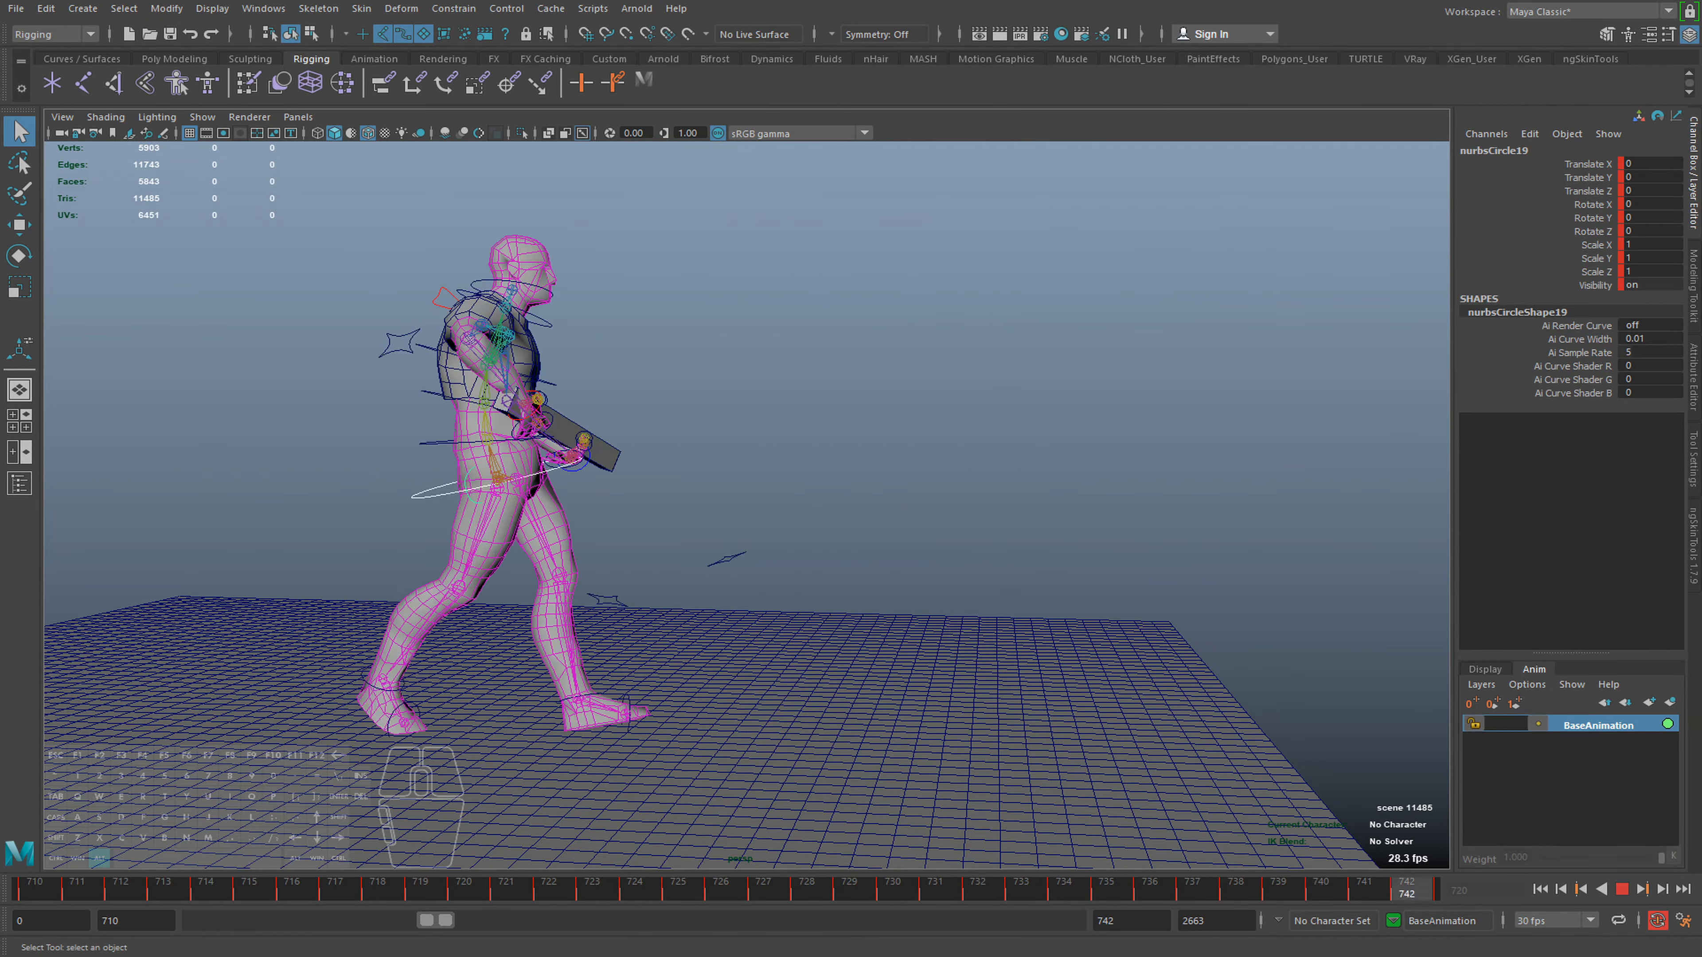
pyautogui.hotkey('alt', 'v')
pyautogui.hotkey('shift', 'alt', 'v')
pyautogui.keyDown('alt'); pyautogui.moveTo(85, 824); pyautogui.dragTo(633, 619); pyautogui.keyUp('alt')
pyautogui.keyDown('alt'); pyautogui.moveTo(721, 573); pyautogui.dragTo(773, 620); pyautogui.keyUp('alt')
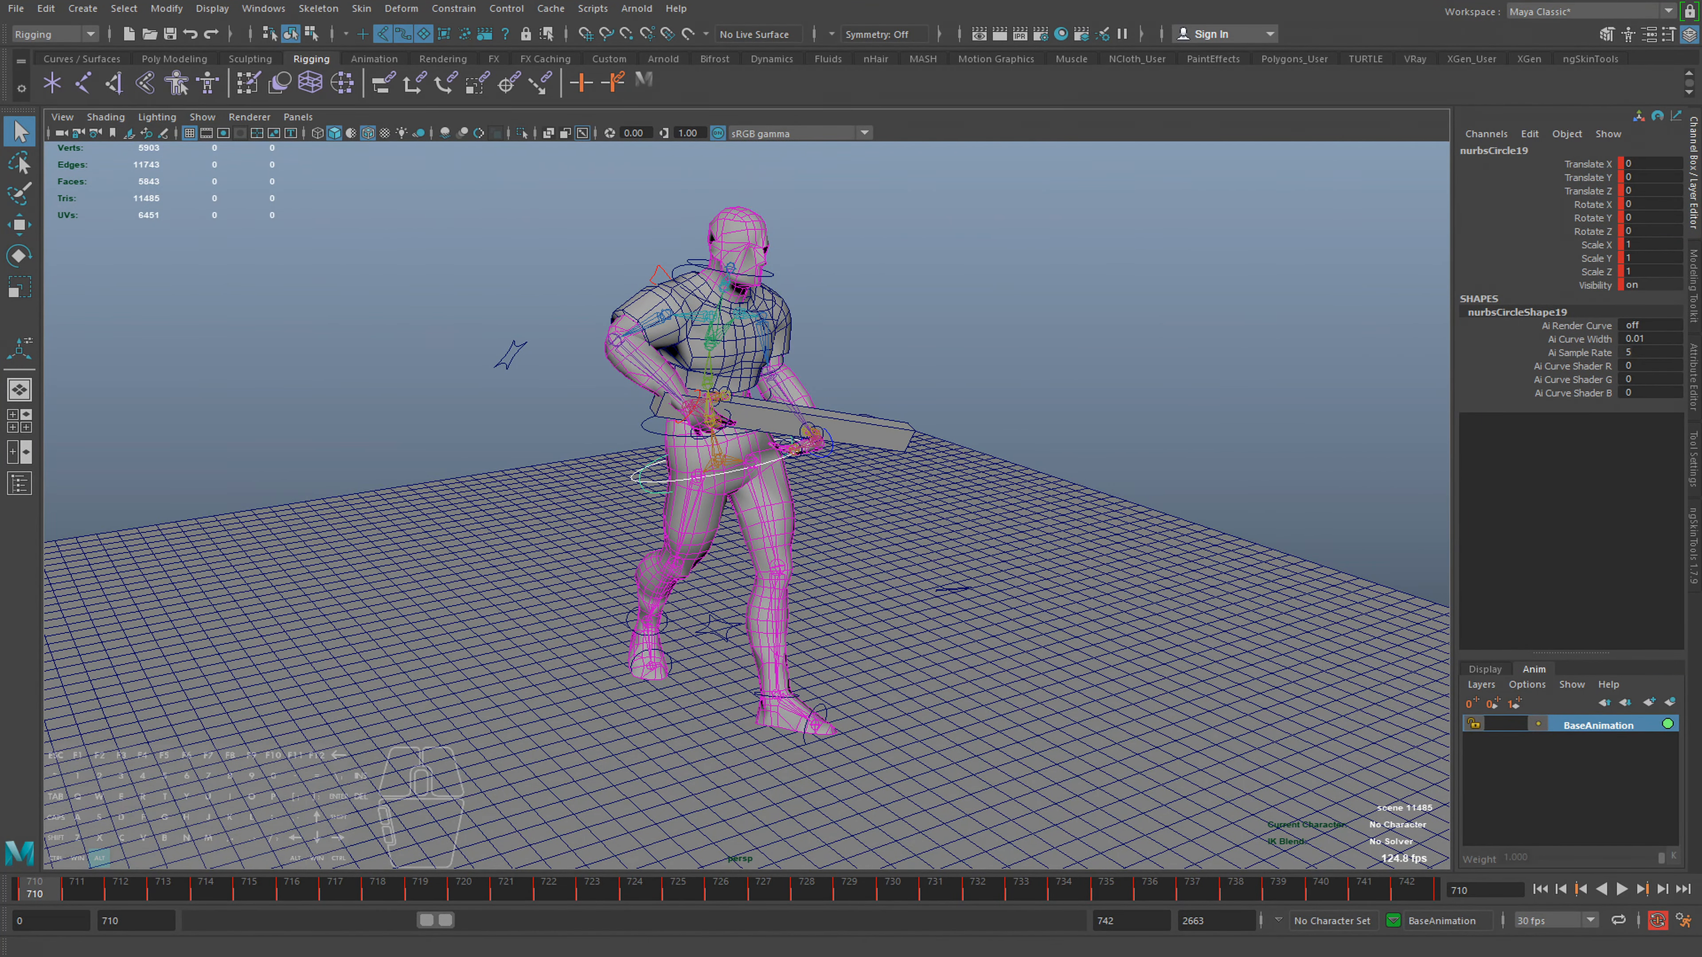
# Create a single new joint and set its Translate X, Y and Z to 0 to place it at the origin
pyautogui.click(320, 8)
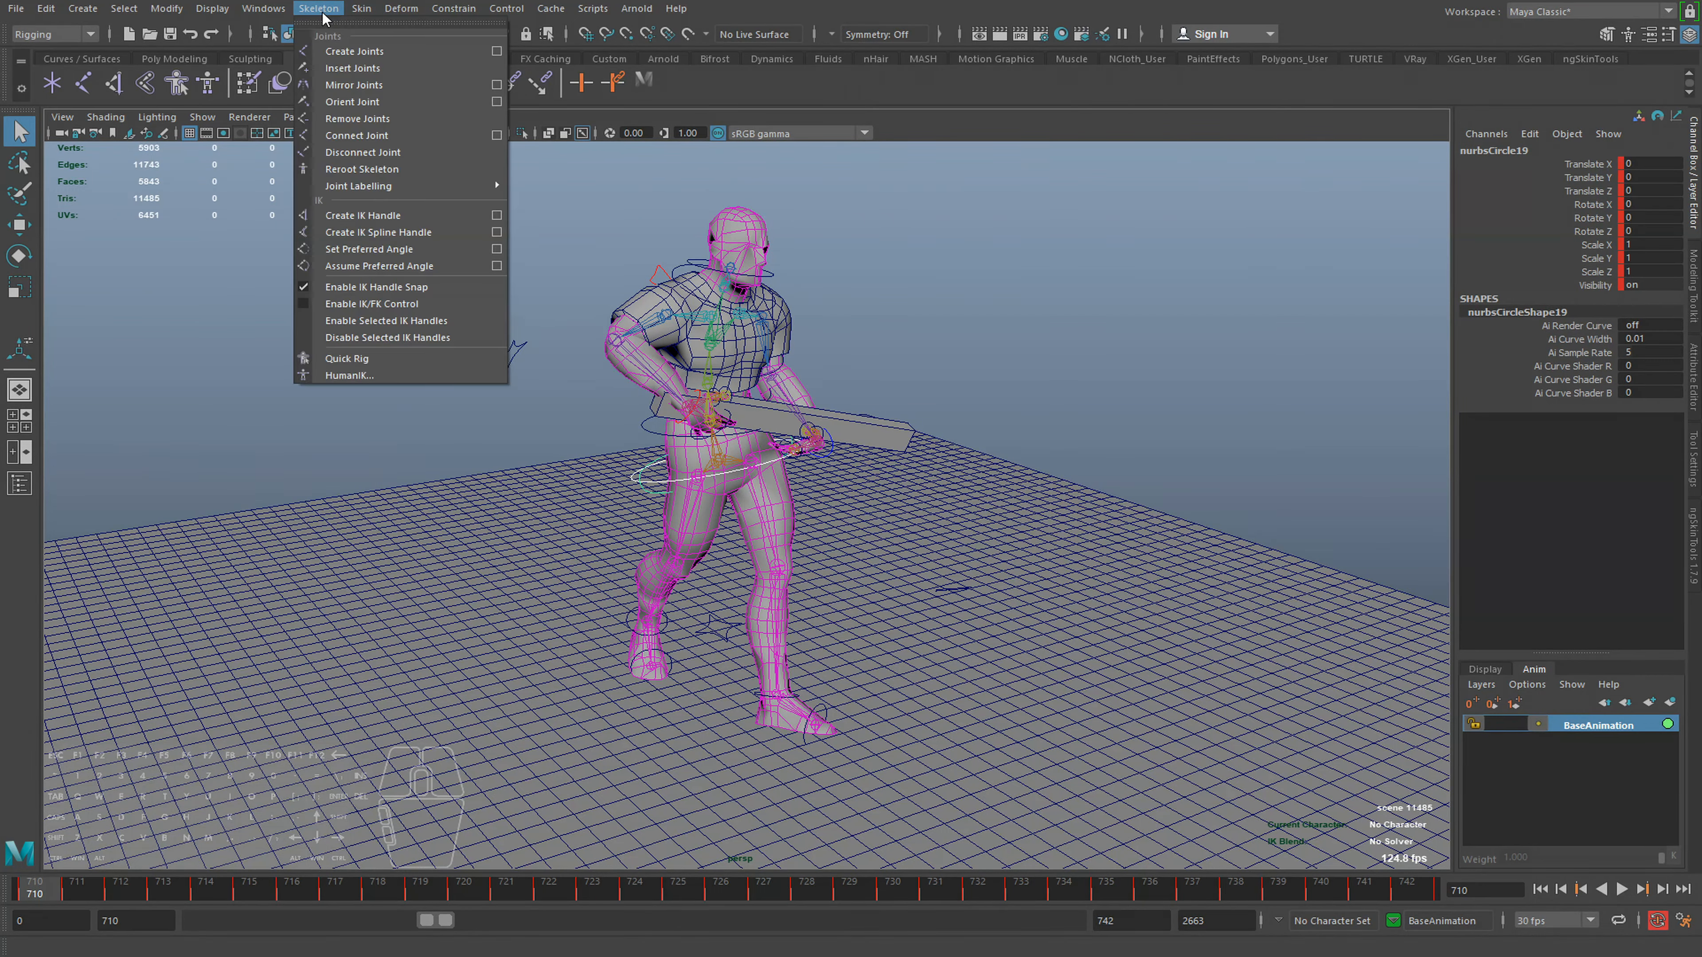
pyautogui.click(351, 52)
pyautogui.keyDown('alt'); pyautogui.moveTo(735, 656); pyautogui.dragTo(691, 622); pyautogui.keyUp('alt')
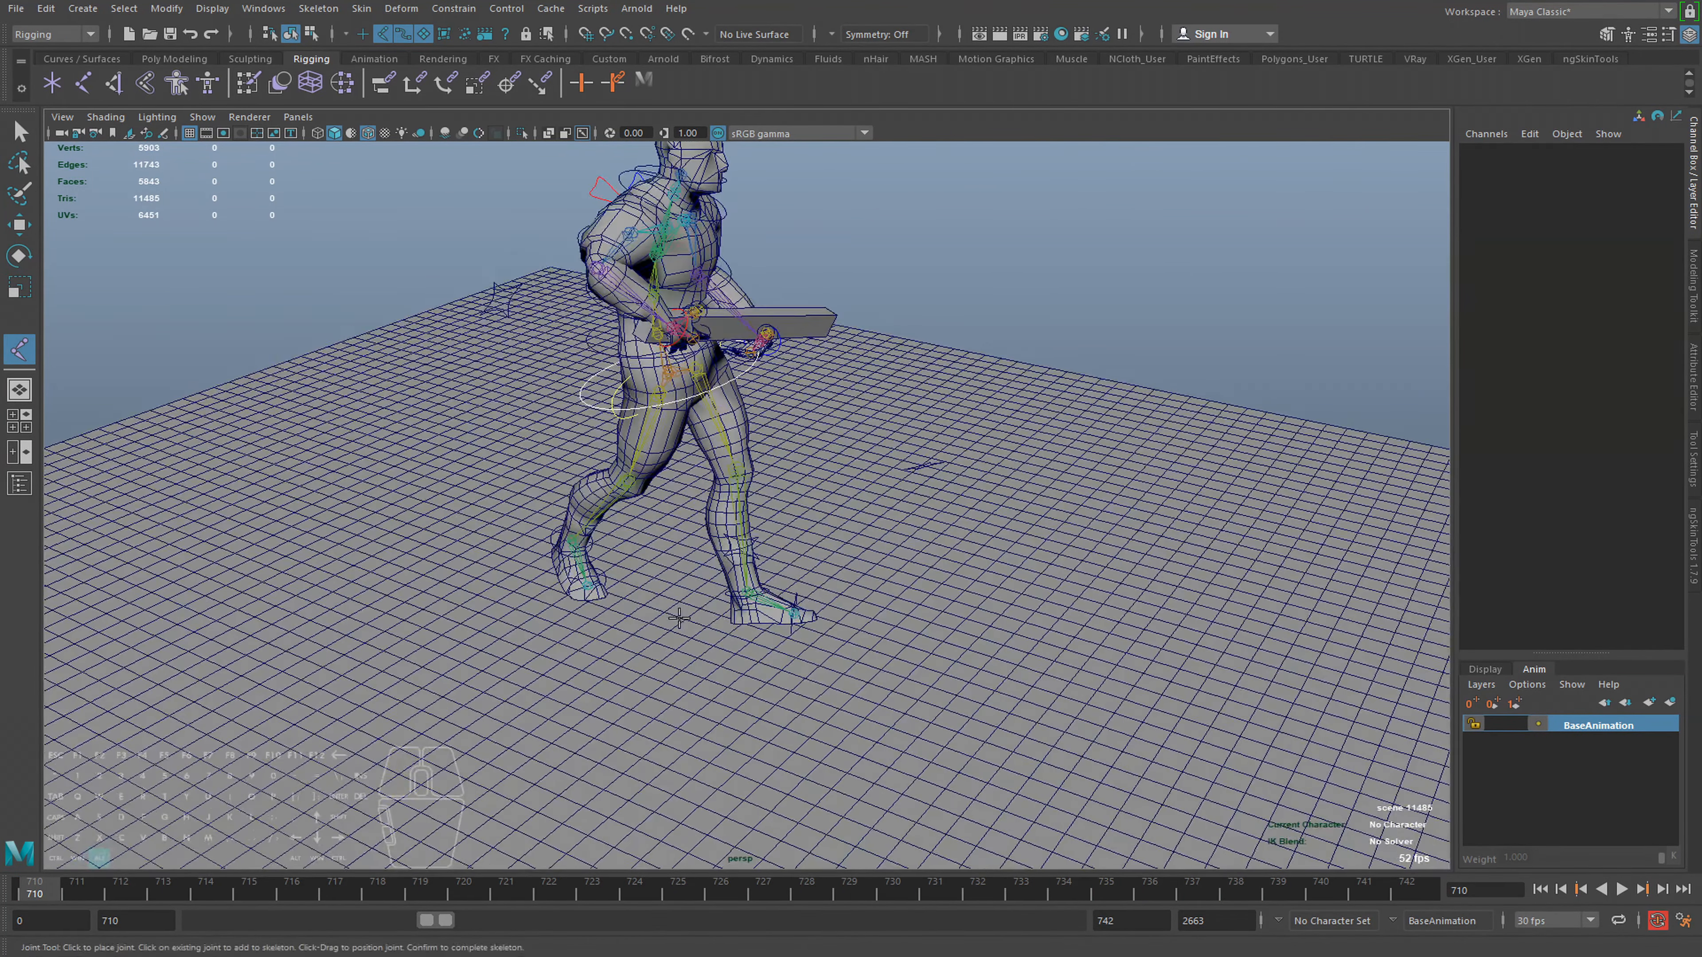
pyautogui.click(663, 603)
pyautogui.moveTo(1648, 164); pyautogui.dragTo(1649, 192)
pyautogui.keyDown('alt'); pyautogui.moveTo(1052, 635); pyautogui.dragTo(523, 602, button='right'); pyautogui.keyUp('alt')
pyautogui.press('q')
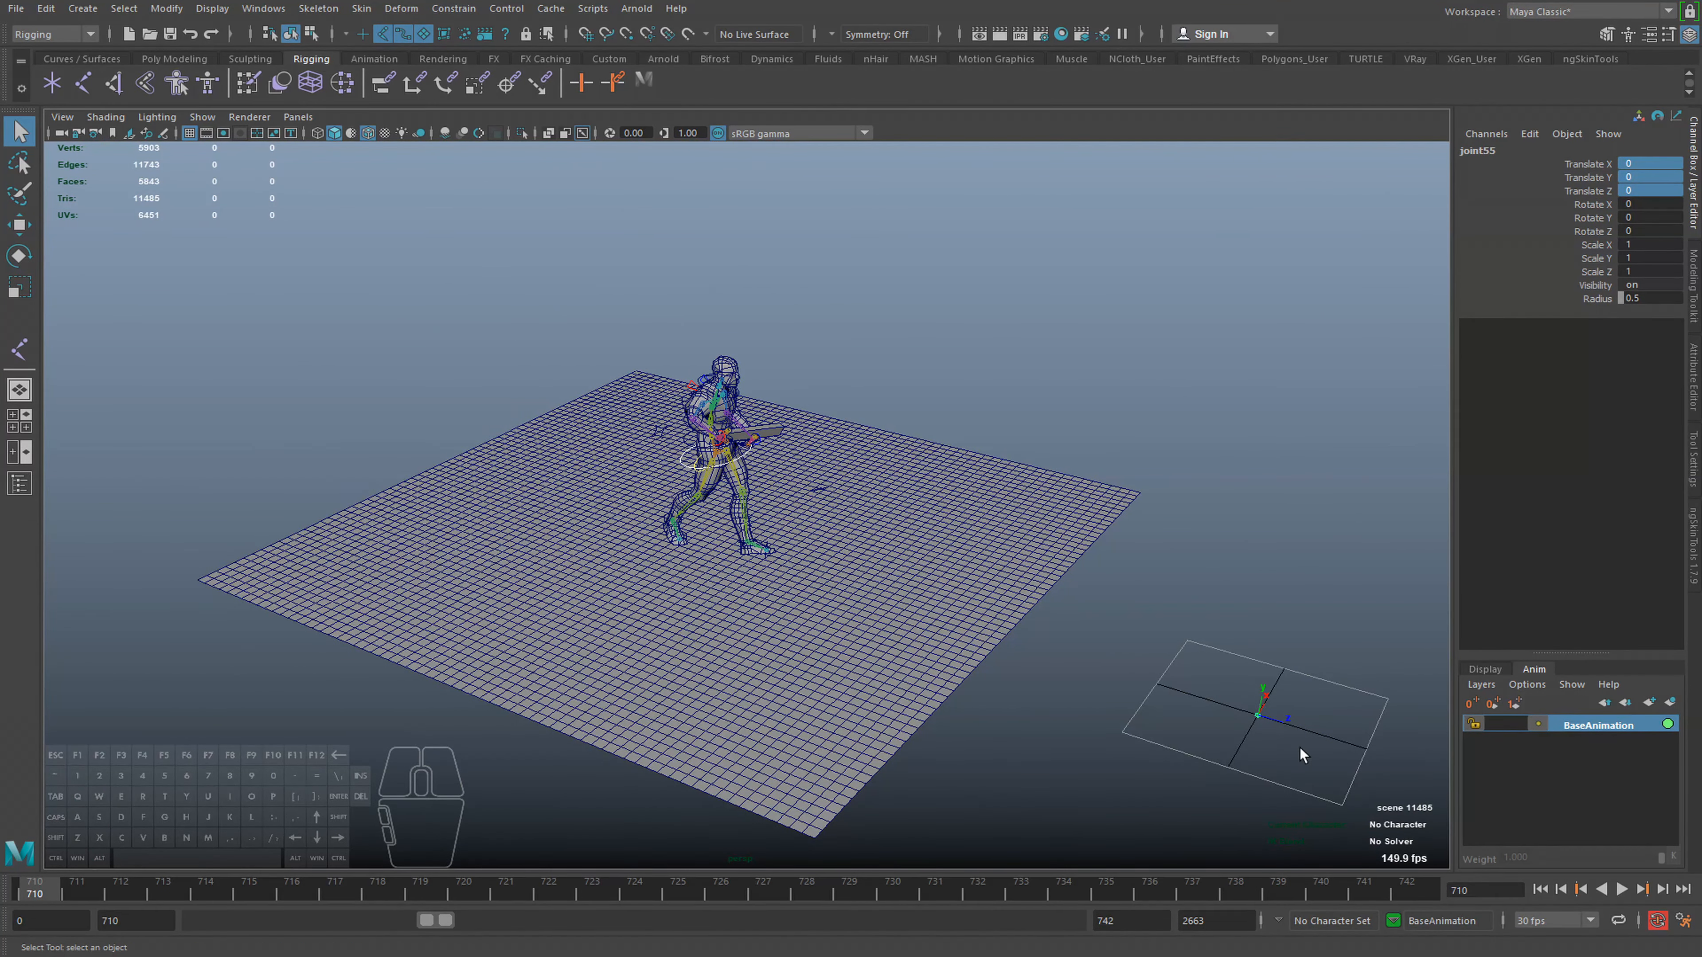
# Parent the character's pelvis joint to the new joint at the origin
pyautogui.keyDown('alt'); pyautogui.moveTo(864, 610); pyautogui.dragTo(771, 558, button='middle'); pyautogui.keyUp('alt')
pyautogui.keyDown('alt'); pyautogui.moveTo(771, 558); pyautogui.dragTo(938, 556, button='right'); pyautogui.keyUp('alt')
pyautogui.keyDown('alt'); pyautogui.moveTo(938, 556); pyautogui.dragTo(794, 460); pyautogui.keyUp('alt')
pyautogui.click(526, 319)
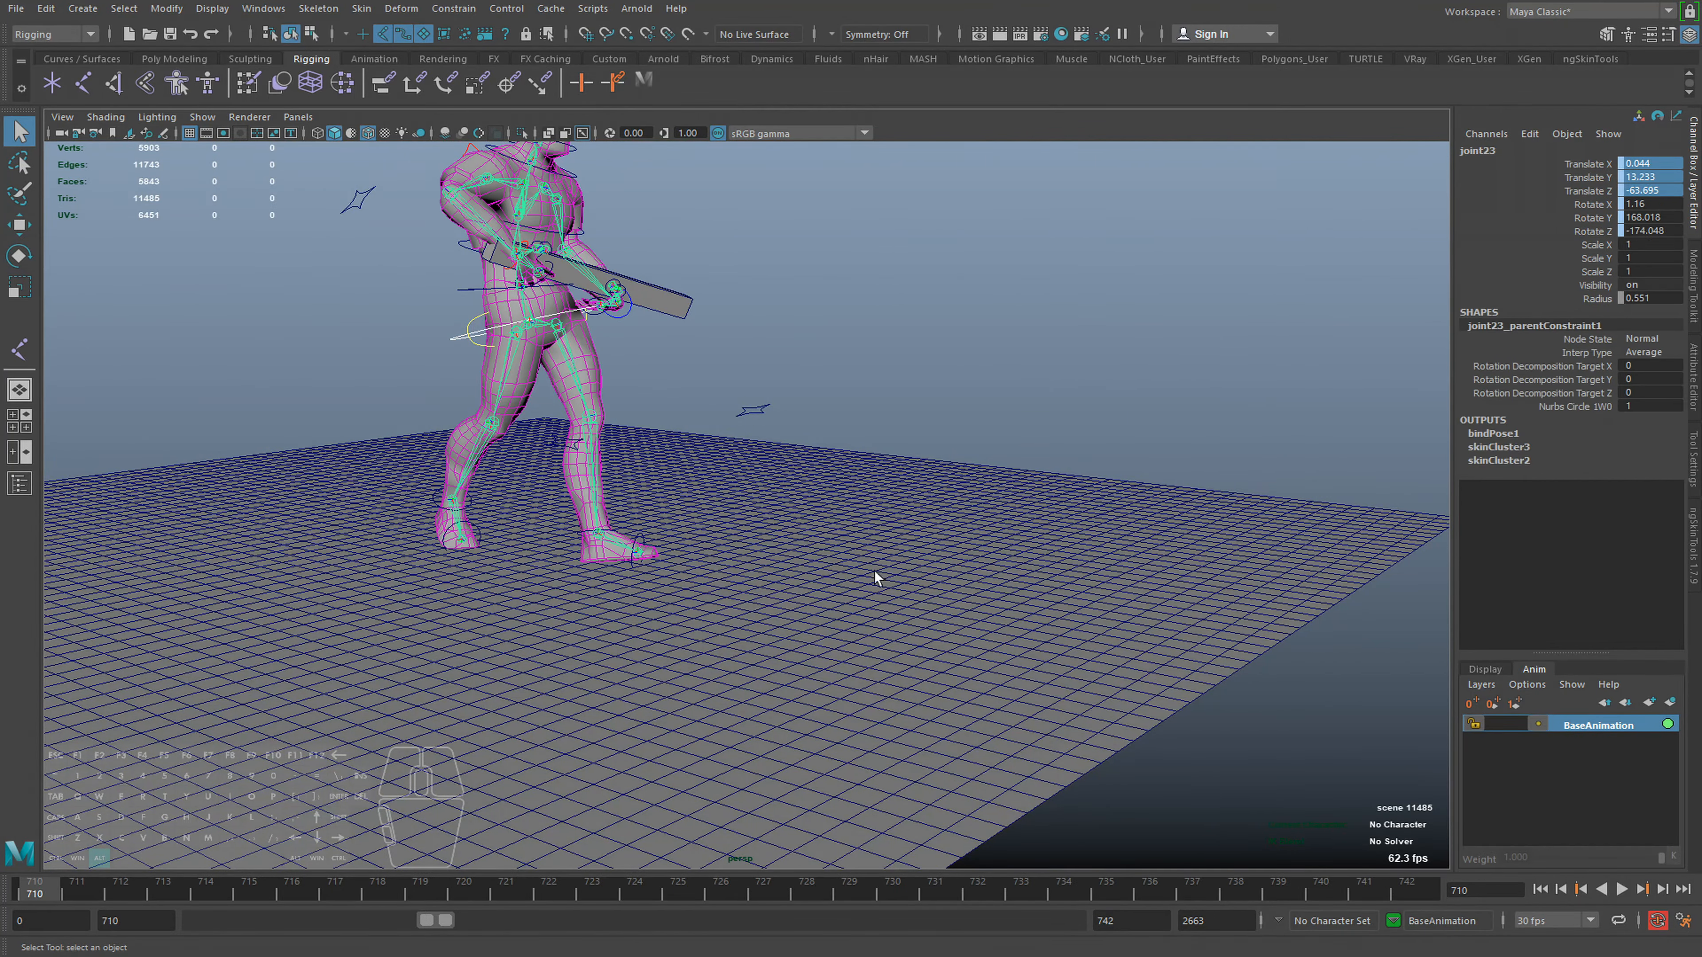
pyautogui.keyDown('alt'); pyautogui.moveTo(874, 570); pyautogui.dragTo(757, 556, button='right'); pyautogui.keyUp('alt')
pyautogui.keyDown('alt'); pyautogui.moveTo(756, 557); pyautogui.dragTo(697, 540, button='middle'); pyautogui.keyUp('alt')
pyautogui.keyDown('shift'); pyautogui.moveTo(1137, 595); pyautogui.dragTo(1264, 675); pyautogui.keyUp('shift')
pyautogui.press('p')
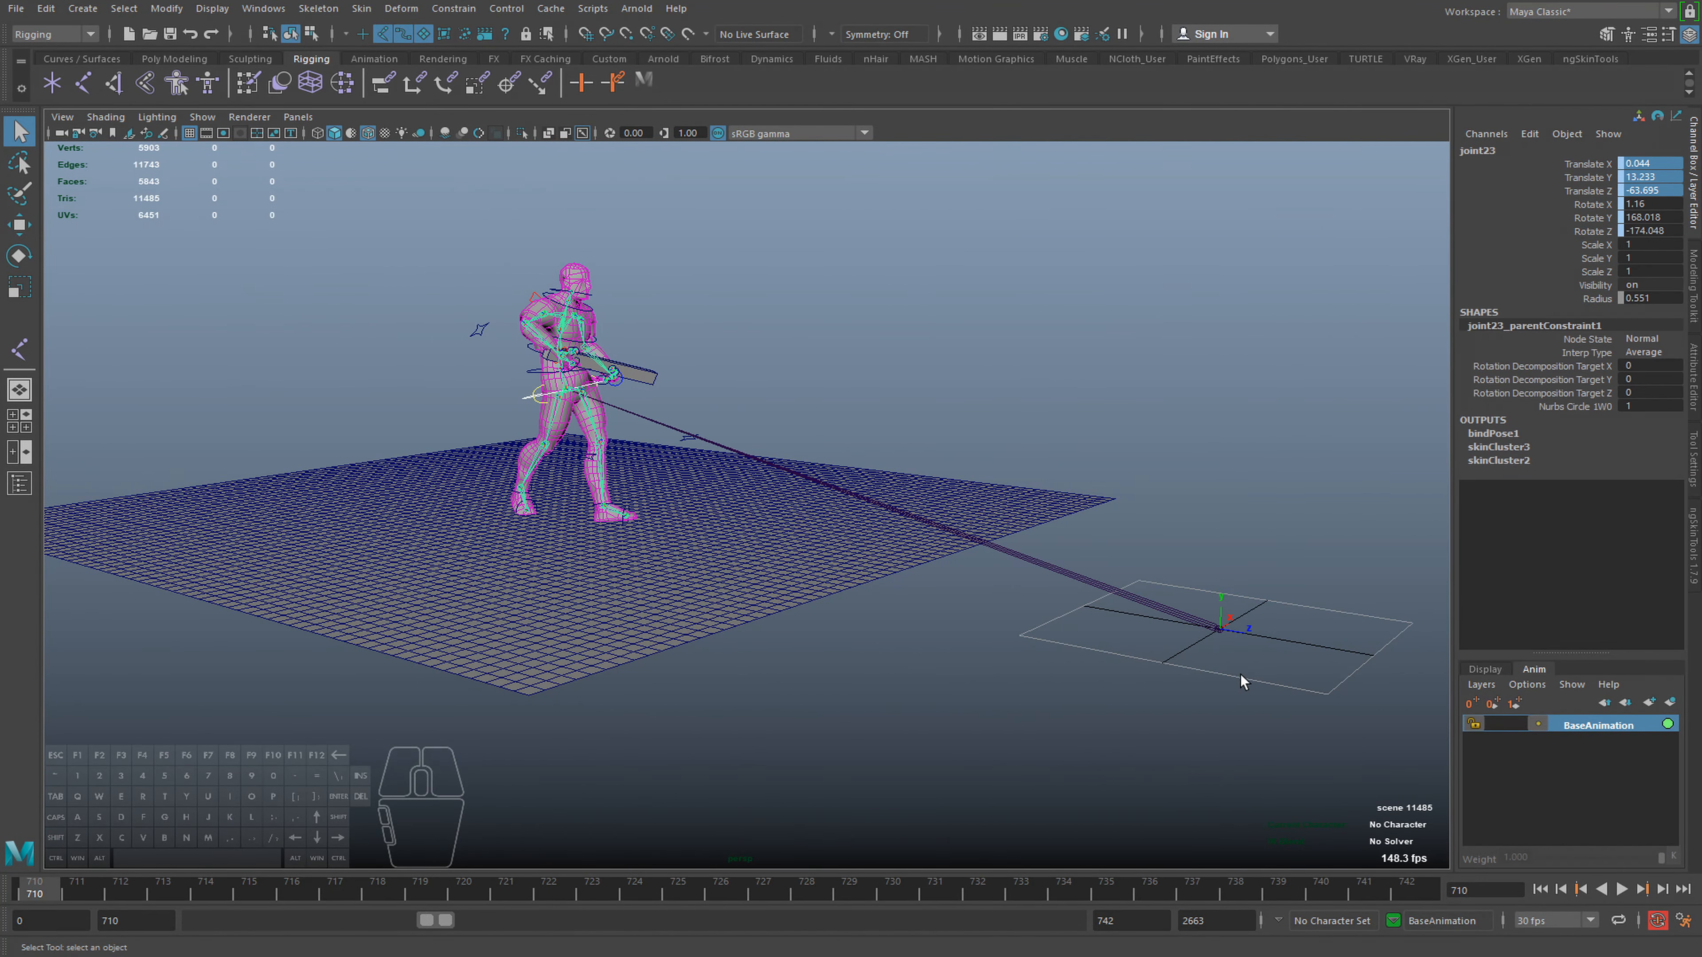
# Play the walk to check the skeleton with its new parent joint, and return to frame 710
pyautogui.keyDown('alt'); pyautogui.moveTo(713, 582); pyautogui.dragTo(730, 579, button='right'); pyautogui.keyUp('alt')
pyautogui.hotkey('alt', 'v')
pyautogui.hotkey('alt', 'v')
pyautogui.click(34, 889)
pyautogui.keyDown('alt'); pyautogui.moveTo(388, 619); pyautogui.dragTo(569, 671, button='middle'); pyautogui.keyUp('alt')
pyautogui.keyDown('alt'); pyautogui.moveTo(569, 670); pyautogui.dragTo(669, 660, button='right'); pyautogui.keyUp('alt')
pyautogui.keyDown('alt'); pyautogui.moveTo(670, 667); pyautogui.dragTo(778, 688, button='middle'); pyautogui.keyUp('alt')
pyautogui.keyDown('alt'); pyautogui.moveTo(778, 687); pyautogui.dragTo(568, 617, button='right'); pyautogui.keyUp('alt')
# Rename the parent joint at the origin as root
pyautogui.click(1283, 697)
pyautogui.keyDown('alt'); pyautogui.moveTo(1258, 714); pyautogui.dragTo(1134, 689, button='middle'); pyautogui.keyUp('alt')
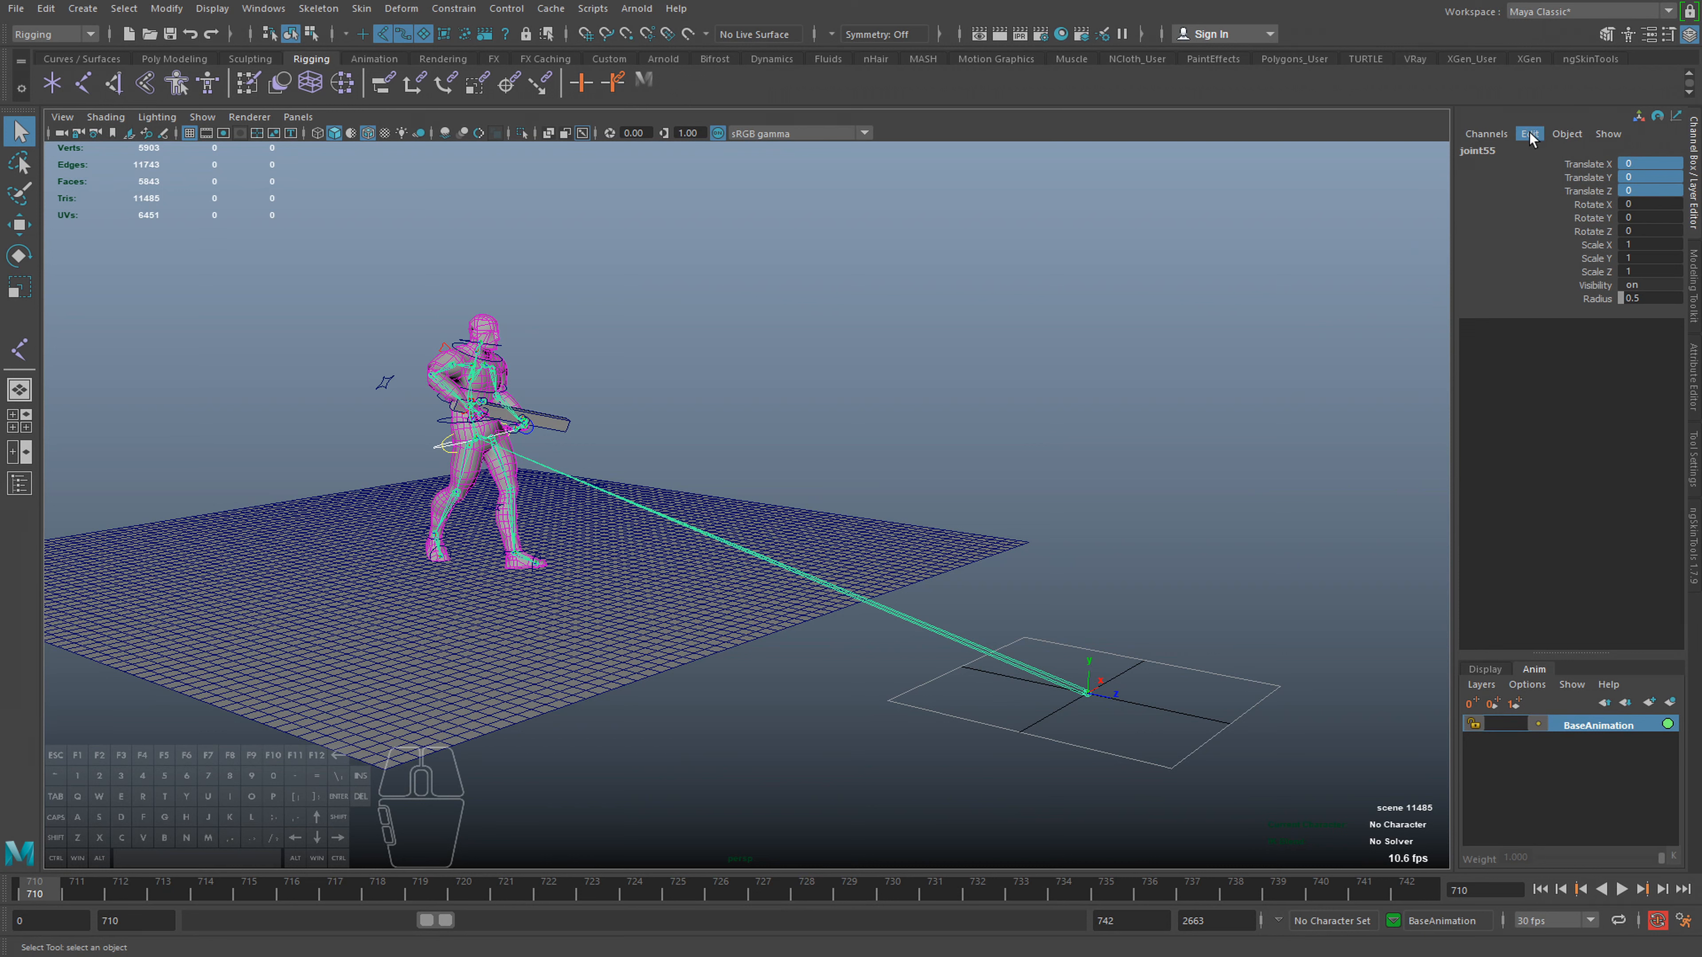
pyautogui.doubleClick(1500, 150)
pyautogui.write('root')
pyautogui.press('Return')
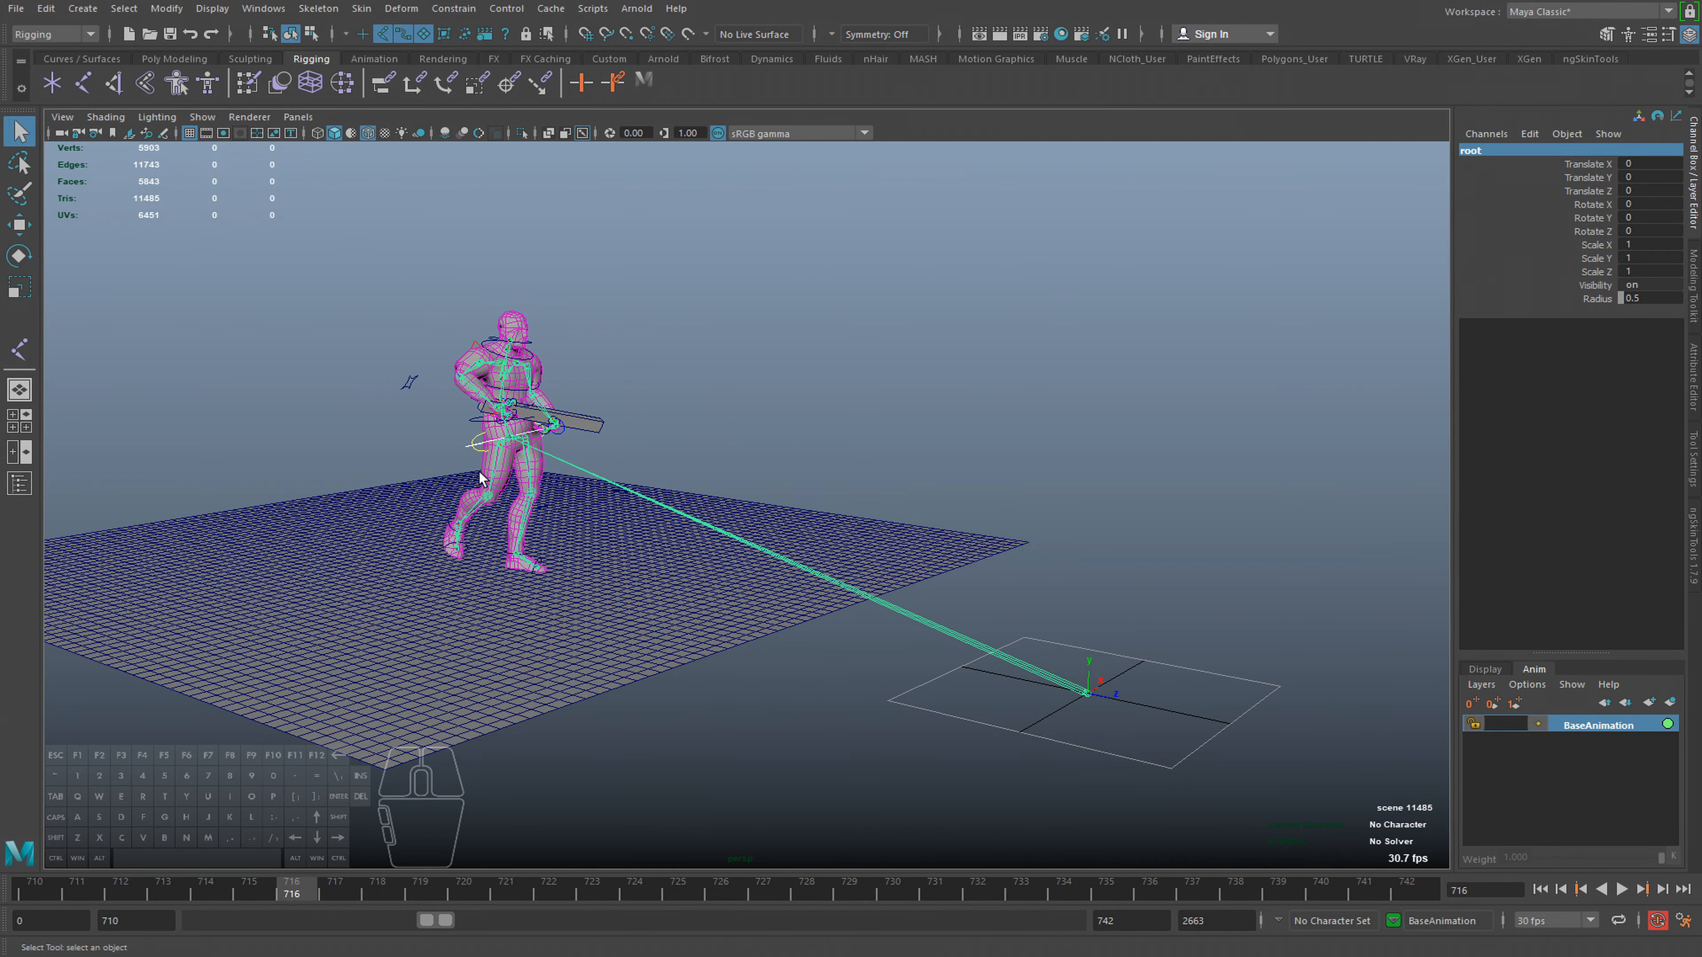
# Return to frame 710 and select the pelvis joint with its entire child hierarchy
pyautogui.moveTo(101, 891); pyautogui.dragTo(30, 890)
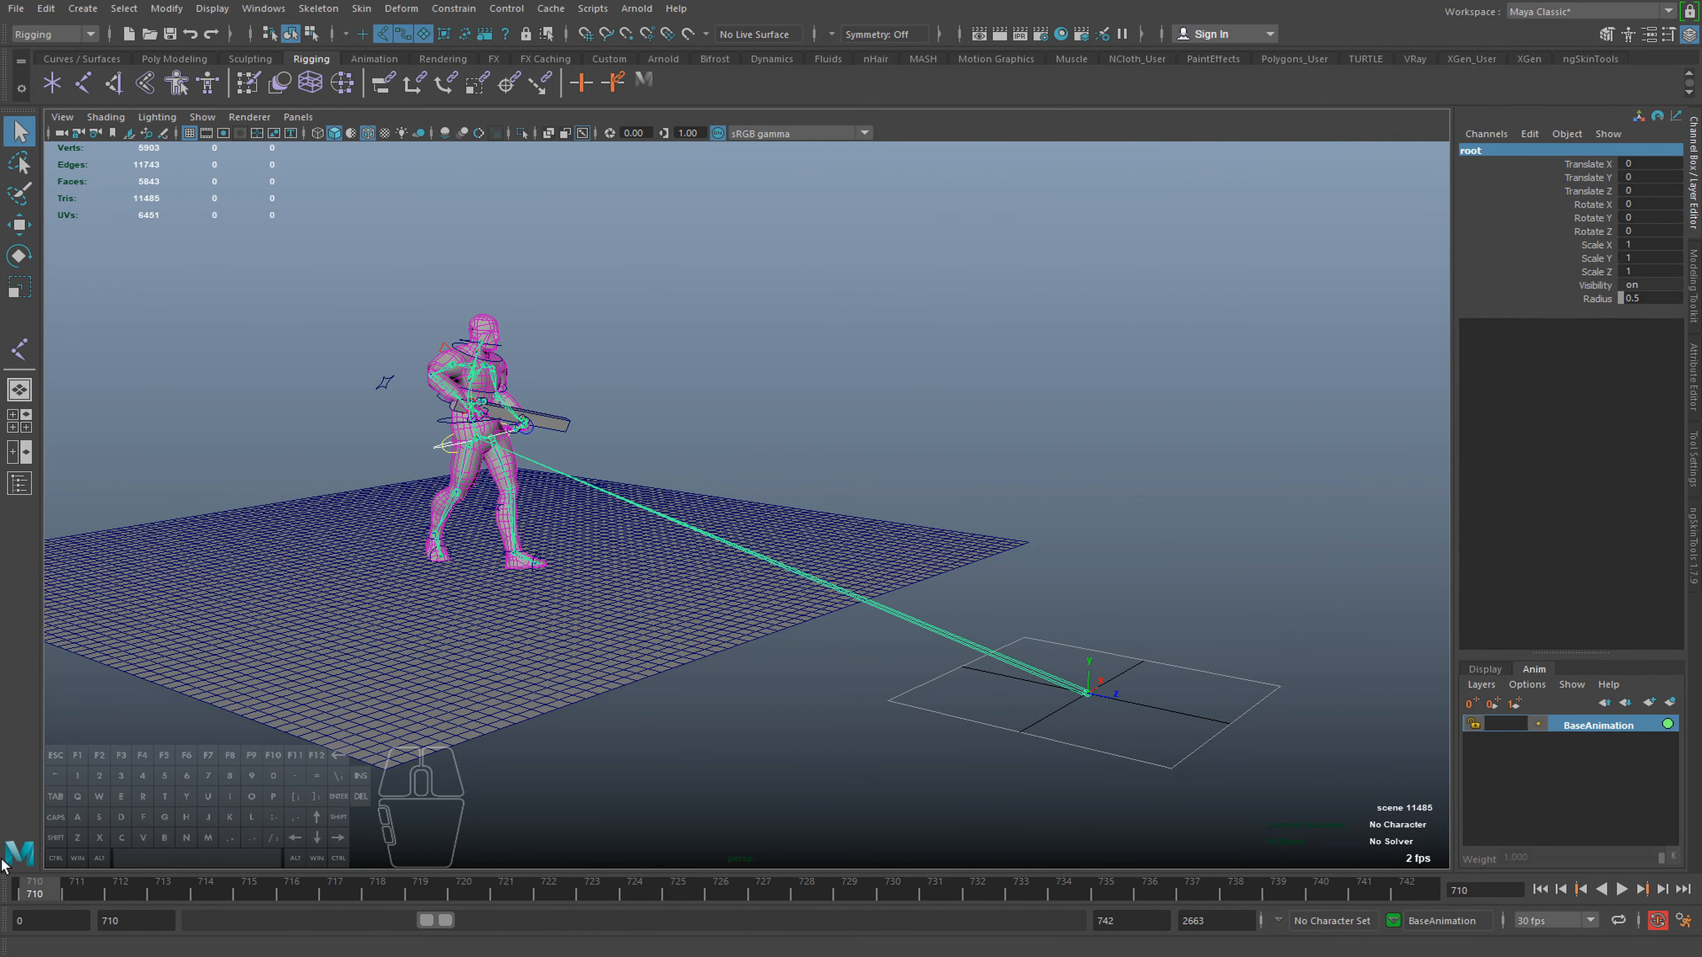
pyautogui.keyDown('alt'); pyautogui.moveTo(643, 613); pyautogui.dragTo(787, 645, button='middle'); pyautogui.keyUp('alt')
pyautogui.keyDown('alt'); pyautogui.moveTo(787, 646); pyautogui.dragTo(931, 625, button='right'); pyautogui.keyUp('alt')
pyautogui.keyDown('alt'); pyautogui.moveTo(816, 586); pyautogui.dragTo(832, 585, button='right'); pyautogui.keyUp('alt')
pyautogui.keyDown('alt'); pyautogui.moveTo(832, 586); pyautogui.dragTo(653, 506); pyautogui.keyUp('alt')
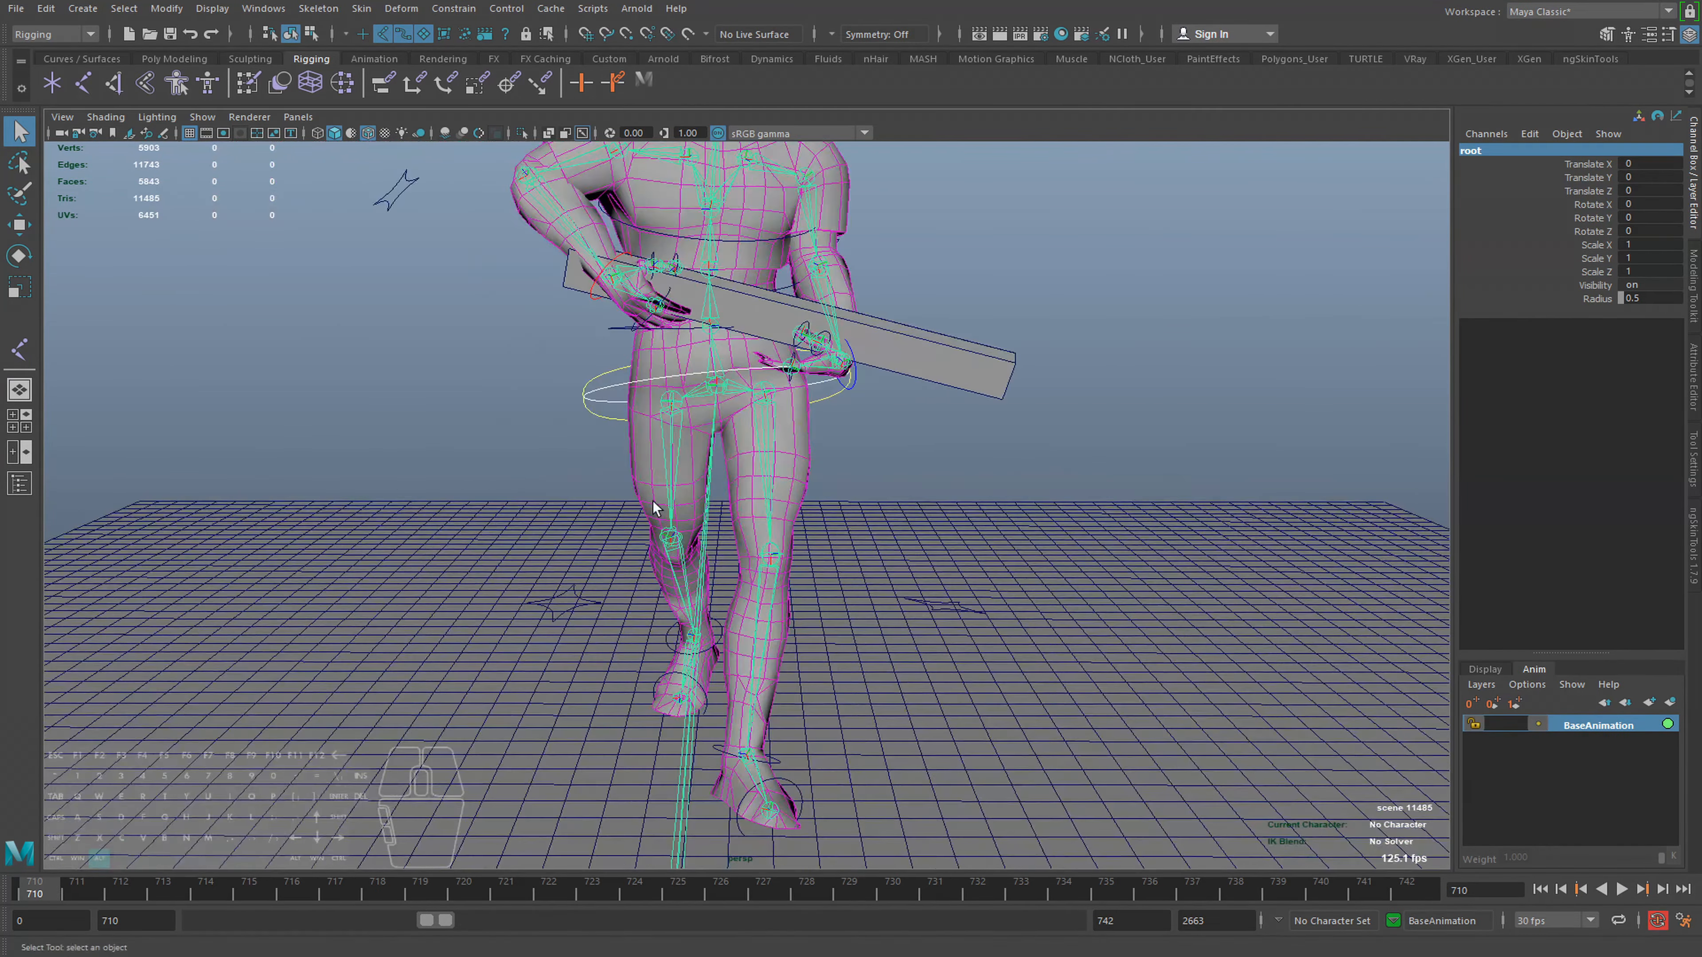
pyautogui.keyDown('alt'); pyautogui.moveTo(653, 505); pyautogui.dragTo(712, 597, button='middle'); pyautogui.keyUp('alt')
pyautogui.keyDown('alt'); pyautogui.moveTo(712, 597); pyautogui.dragTo(767, 591); pyautogui.keyUp('alt')
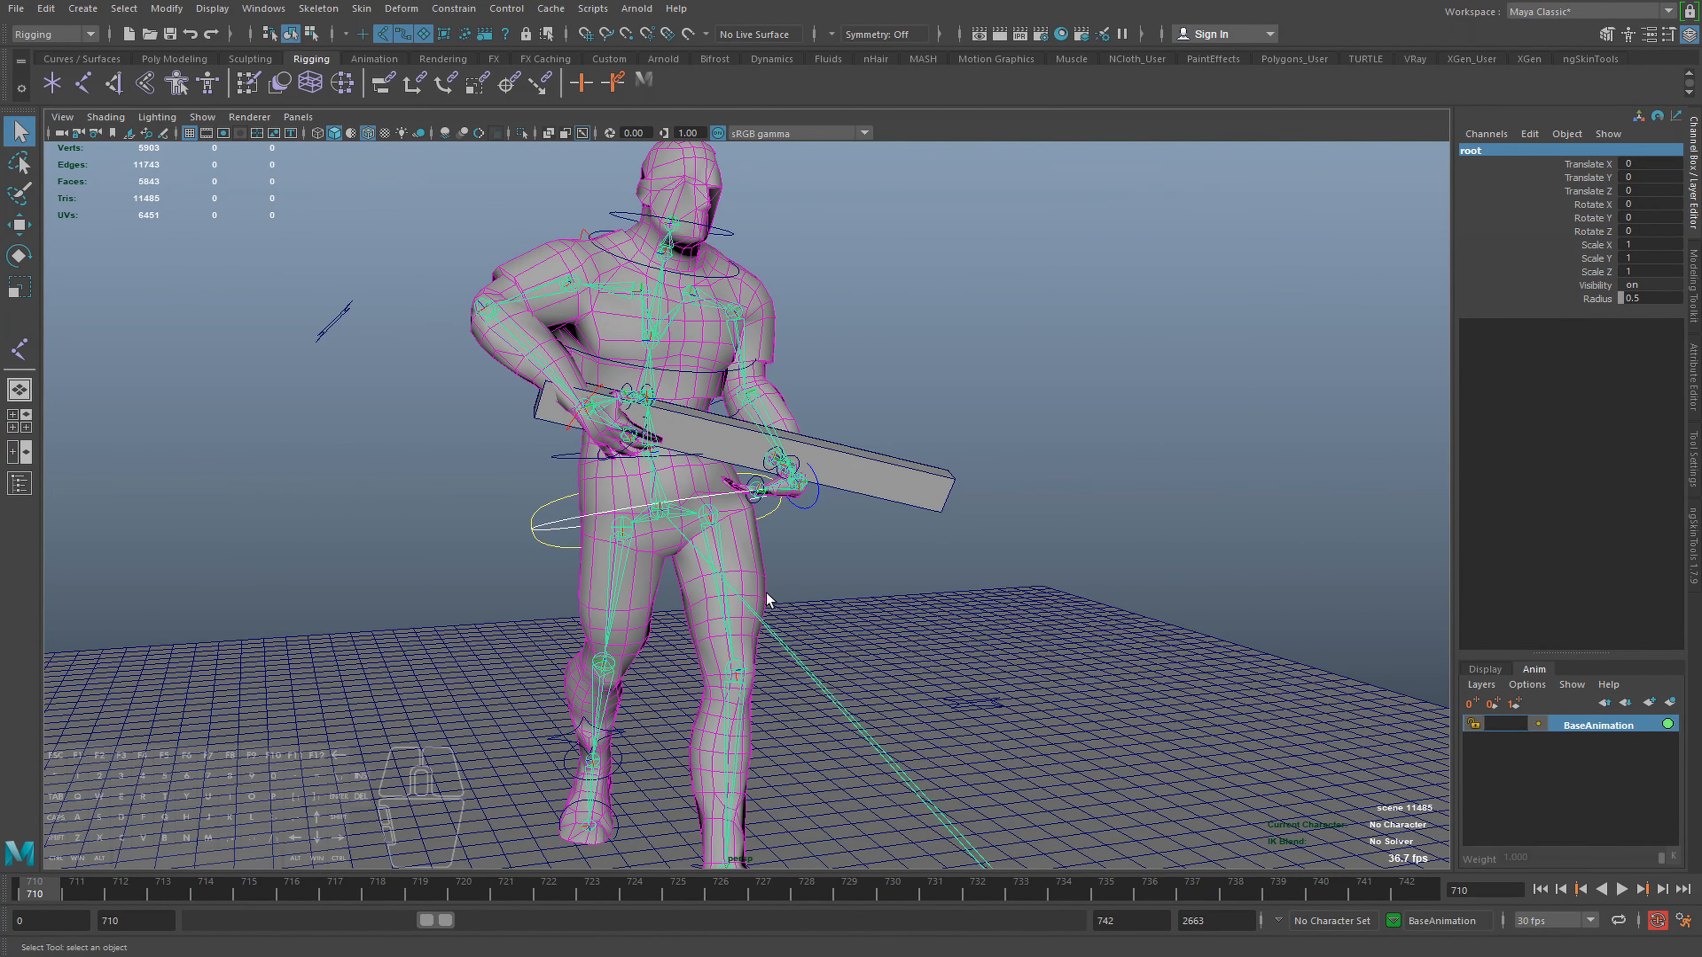
pyautogui.click(658, 499)
pyautogui.keyDown('alt'); pyautogui.moveTo(808, 547); pyautogui.dragTo(764, 547, button='right'); pyautogui.keyUp('alt')
pyautogui.keyDown('alt'); pyautogui.moveTo(763, 547); pyautogui.dragTo(828, 537, button='middle'); pyautogui.keyUp('alt')
pyautogui.rightClick(961, 337)
pyautogui.click(970, 493)
# Bake the animation onto the selected joint hierarchy
pyautogui.click(46, 8)
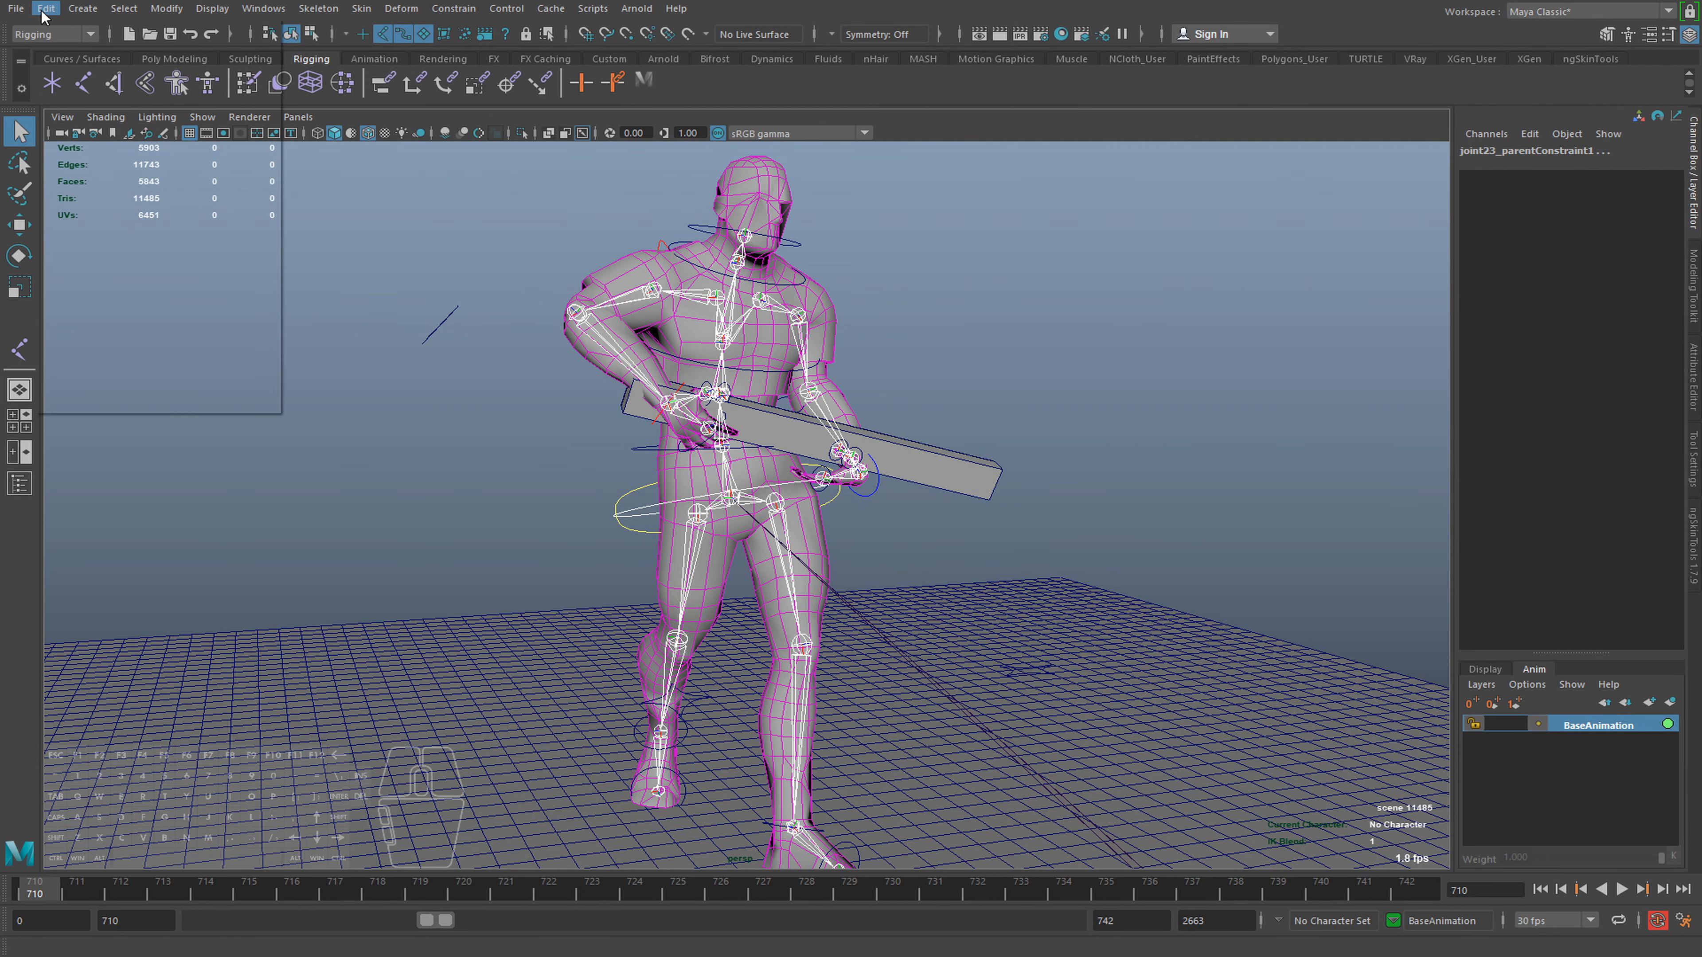
pyautogui.moveTo(130, 168)
pyautogui.click(338, 276)
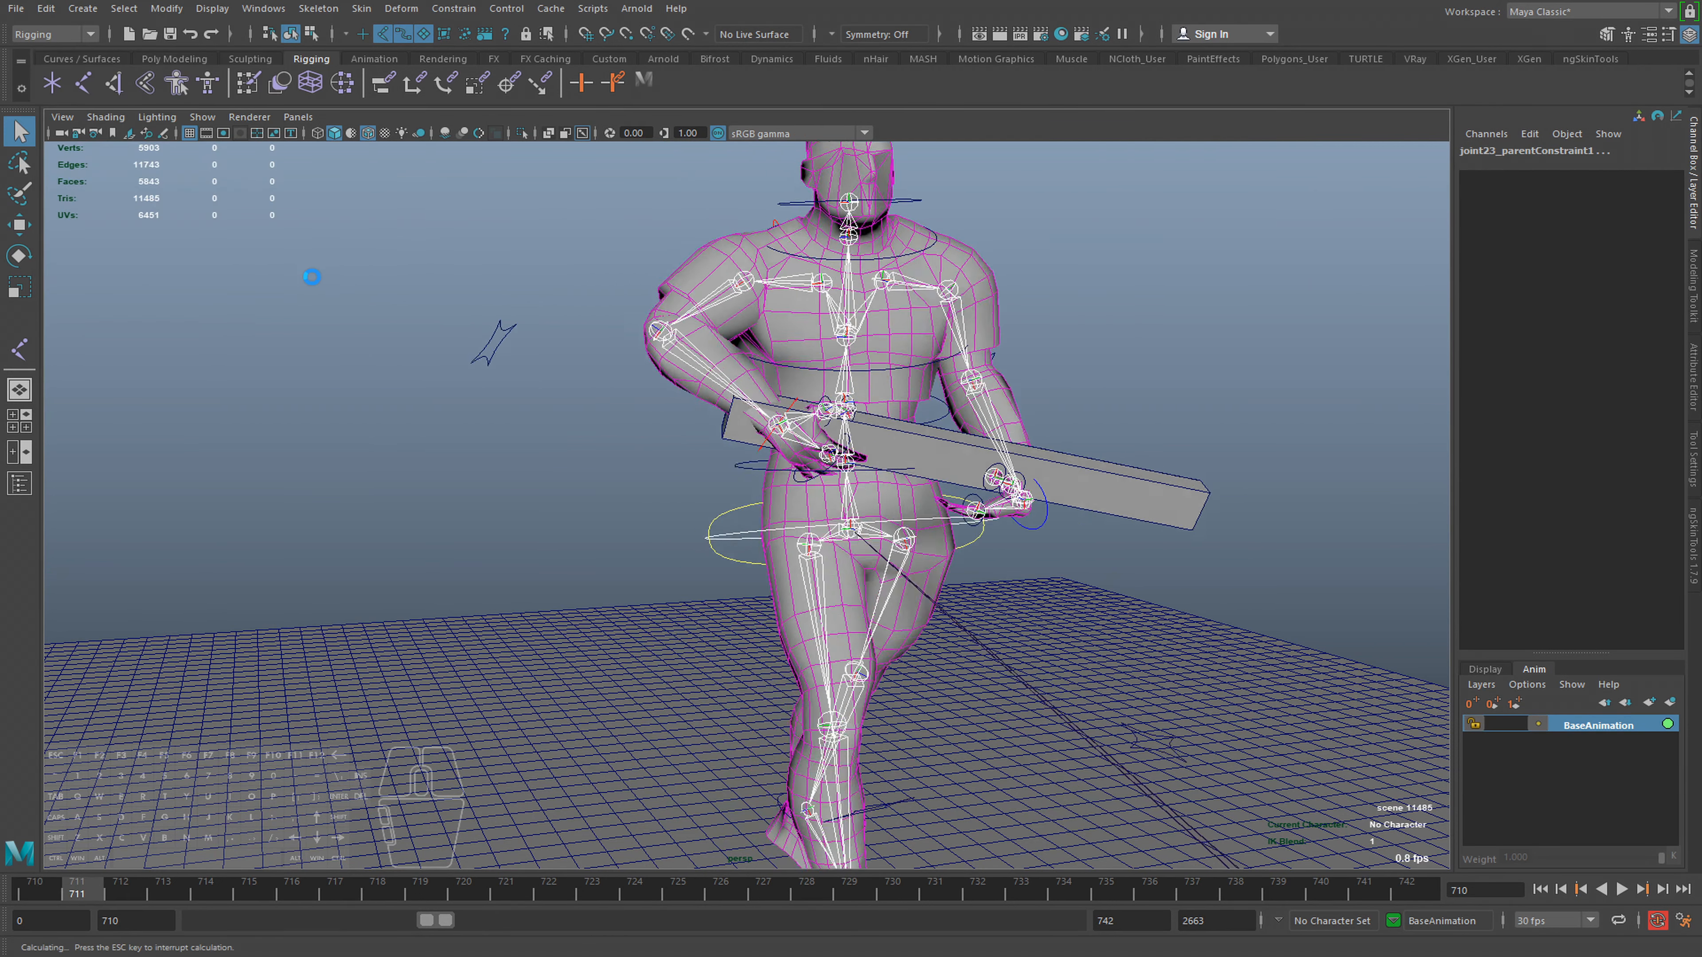
# Apply an Euler Filter to all baked joint curves in the Graph Editor, and close the editor
pyautogui.hotkey('alt', 'g')
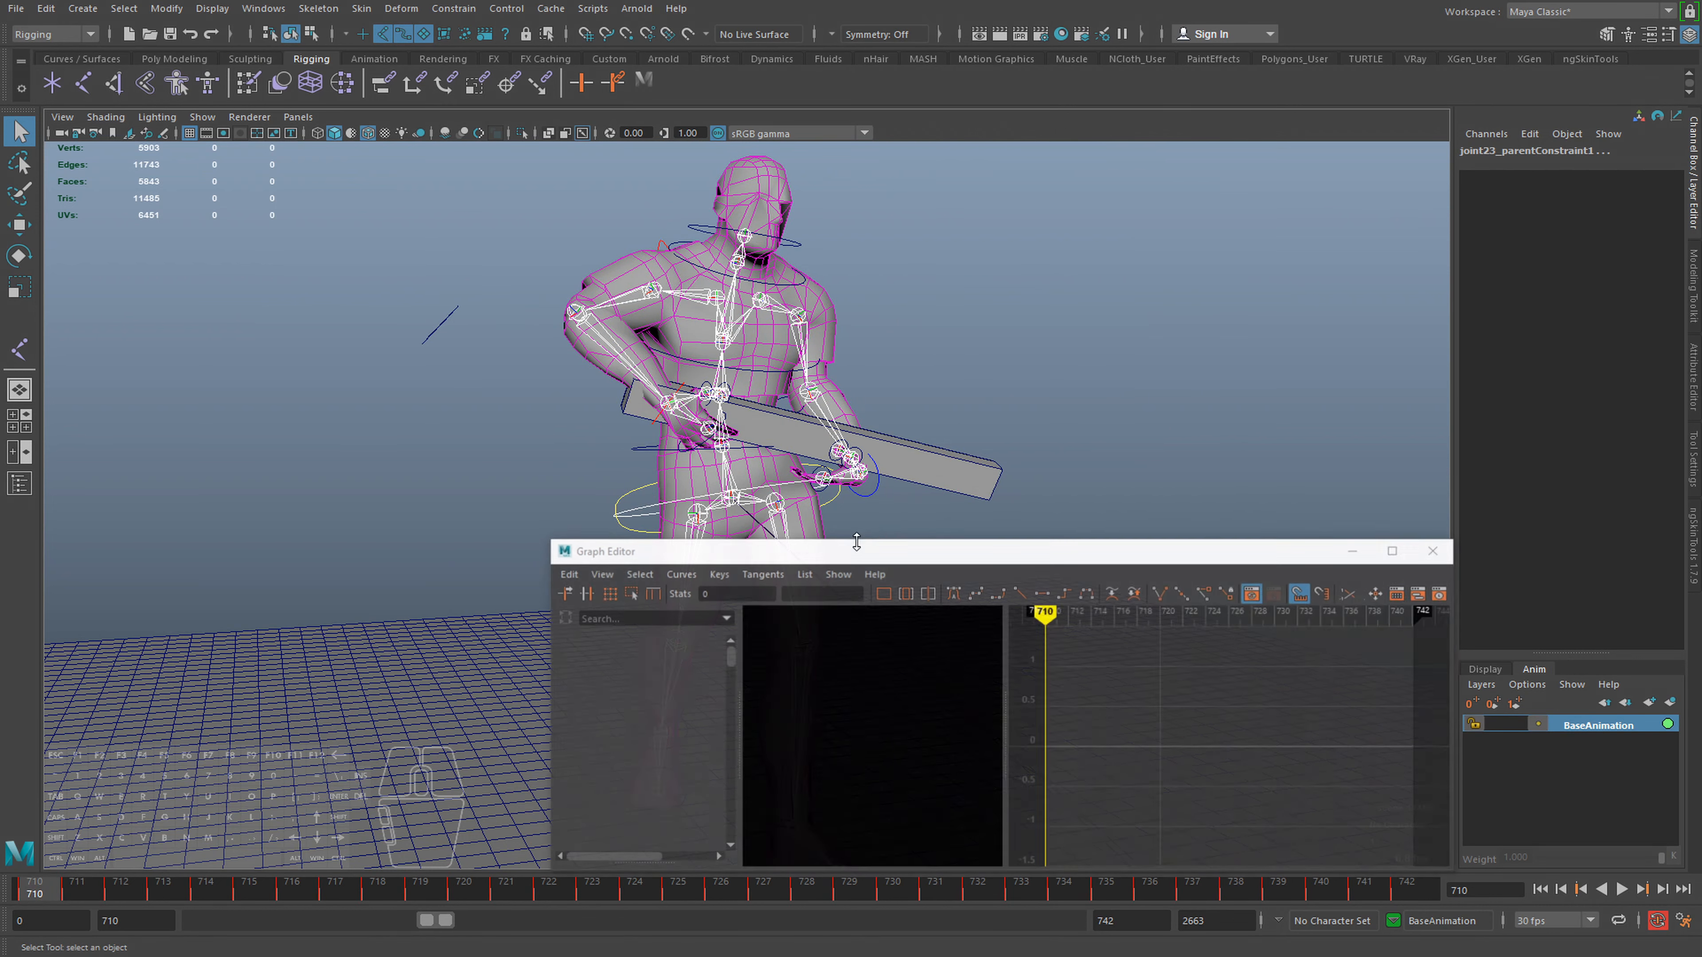
pyautogui.keyDown('alt'); pyautogui.moveTo(540, 392); pyautogui.dragTo(429, 336, button='middle'); pyautogui.keyUp('alt')
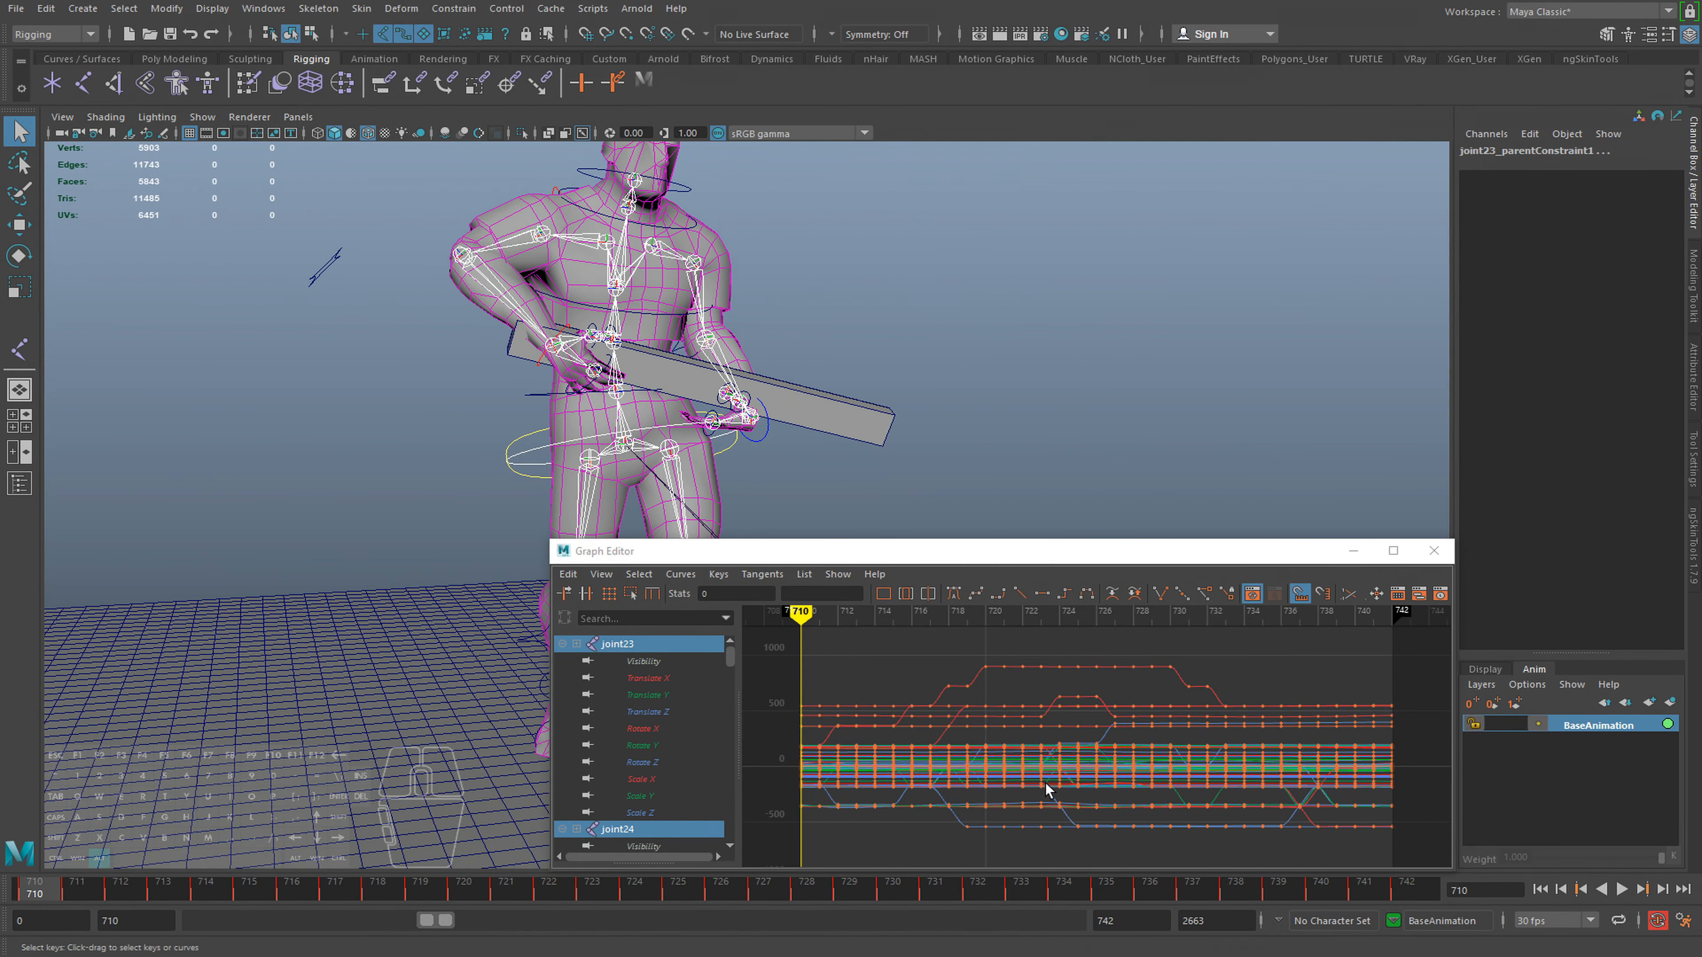
pyautogui.keyDown('alt'); pyautogui.moveTo(1045, 789); pyautogui.dragTo(1041, 756, button='right'); pyautogui.keyUp('alt')
pyautogui.moveTo(854, 655); pyautogui.dragTo(1402, 891)
pyautogui.click(696, 573)
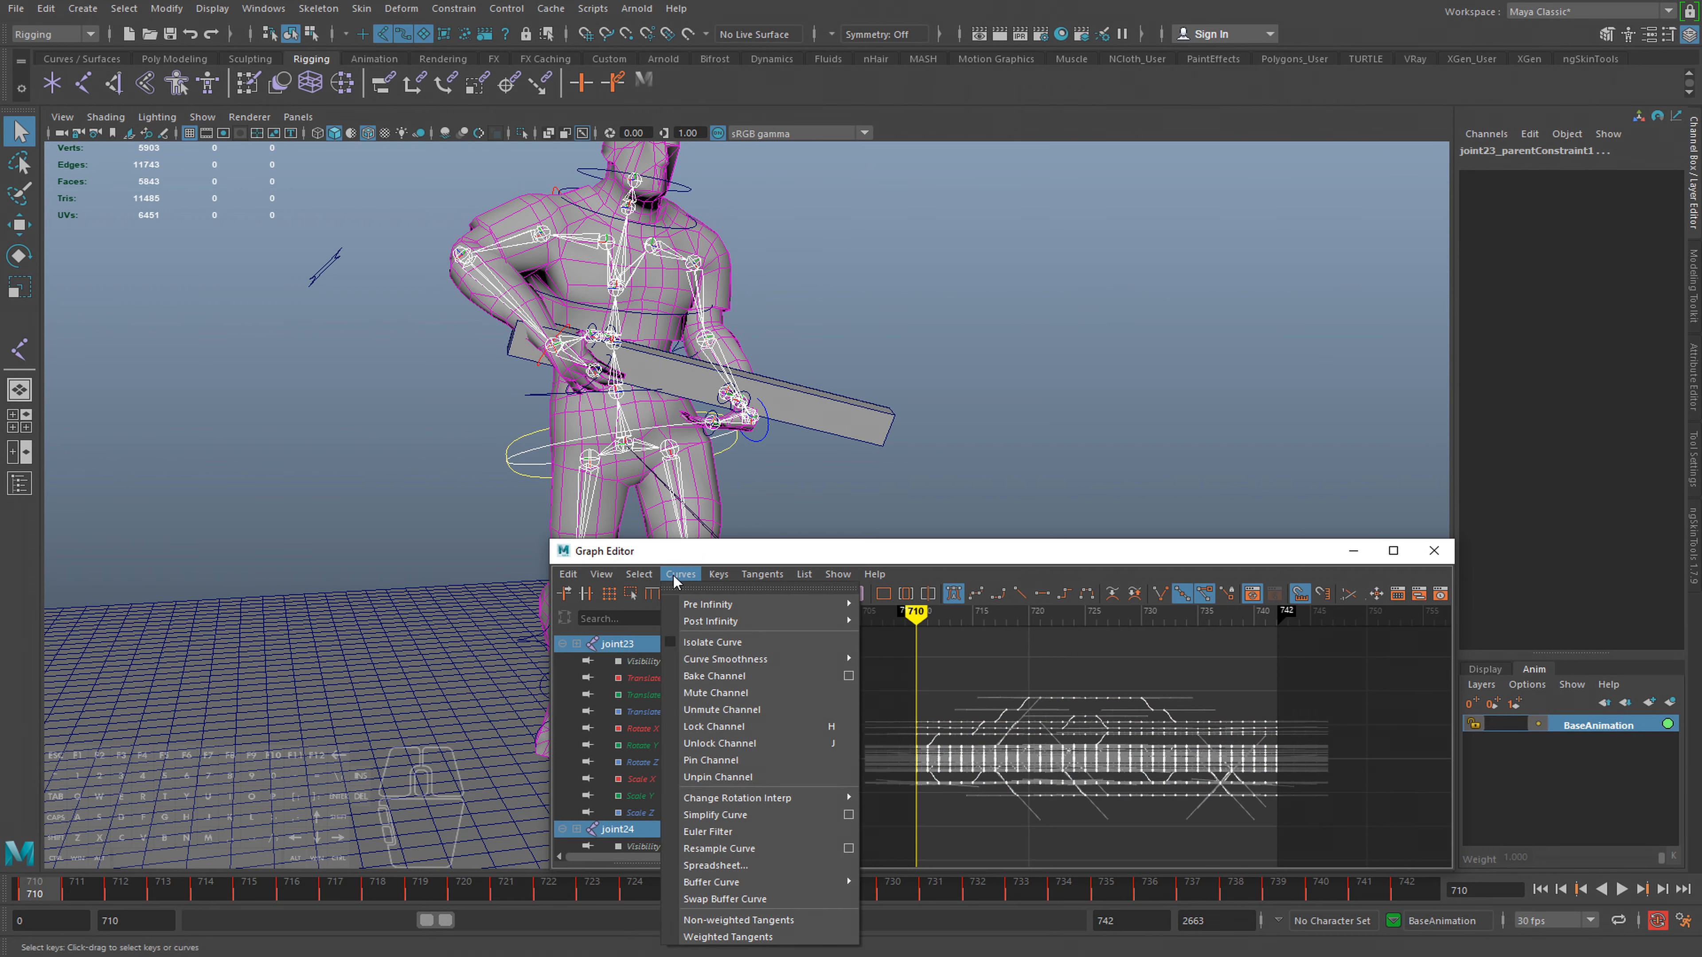
pyautogui.click(720, 838)
pyautogui.press('f')
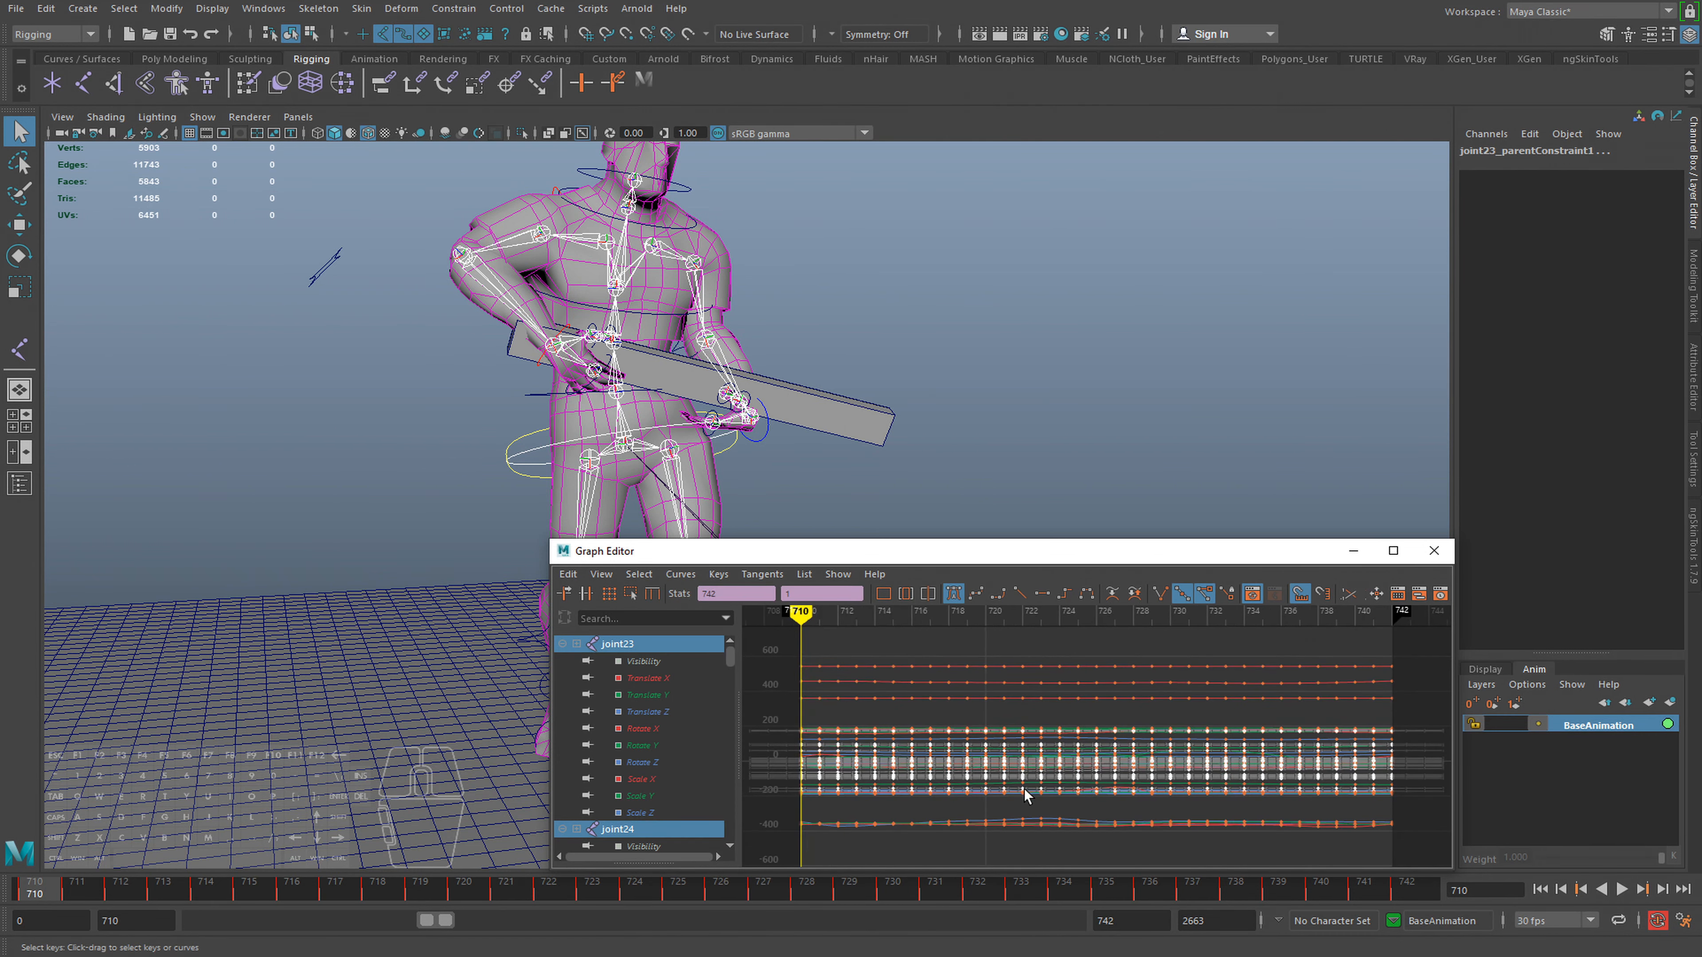
pyautogui.click(1052, 852)
pyautogui.click(1432, 560)
# Delete all constraints in the scene
pyautogui.keyDown('alt'); pyautogui.moveTo(864, 578); pyautogui.dragTo(912, 605, button='middle'); pyautogui.keyUp('alt')
pyautogui.keyDown('alt'); pyautogui.moveTo(938, 606); pyautogui.dragTo(705, 557, button='right'); pyautogui.keyUp('alt')
pyautogui.keyDown('alt'); pyautogui.moveTo(705, 558); pyautogui.dragTo(648, 552, button='middle'); pyautogui.keyUp('alt')
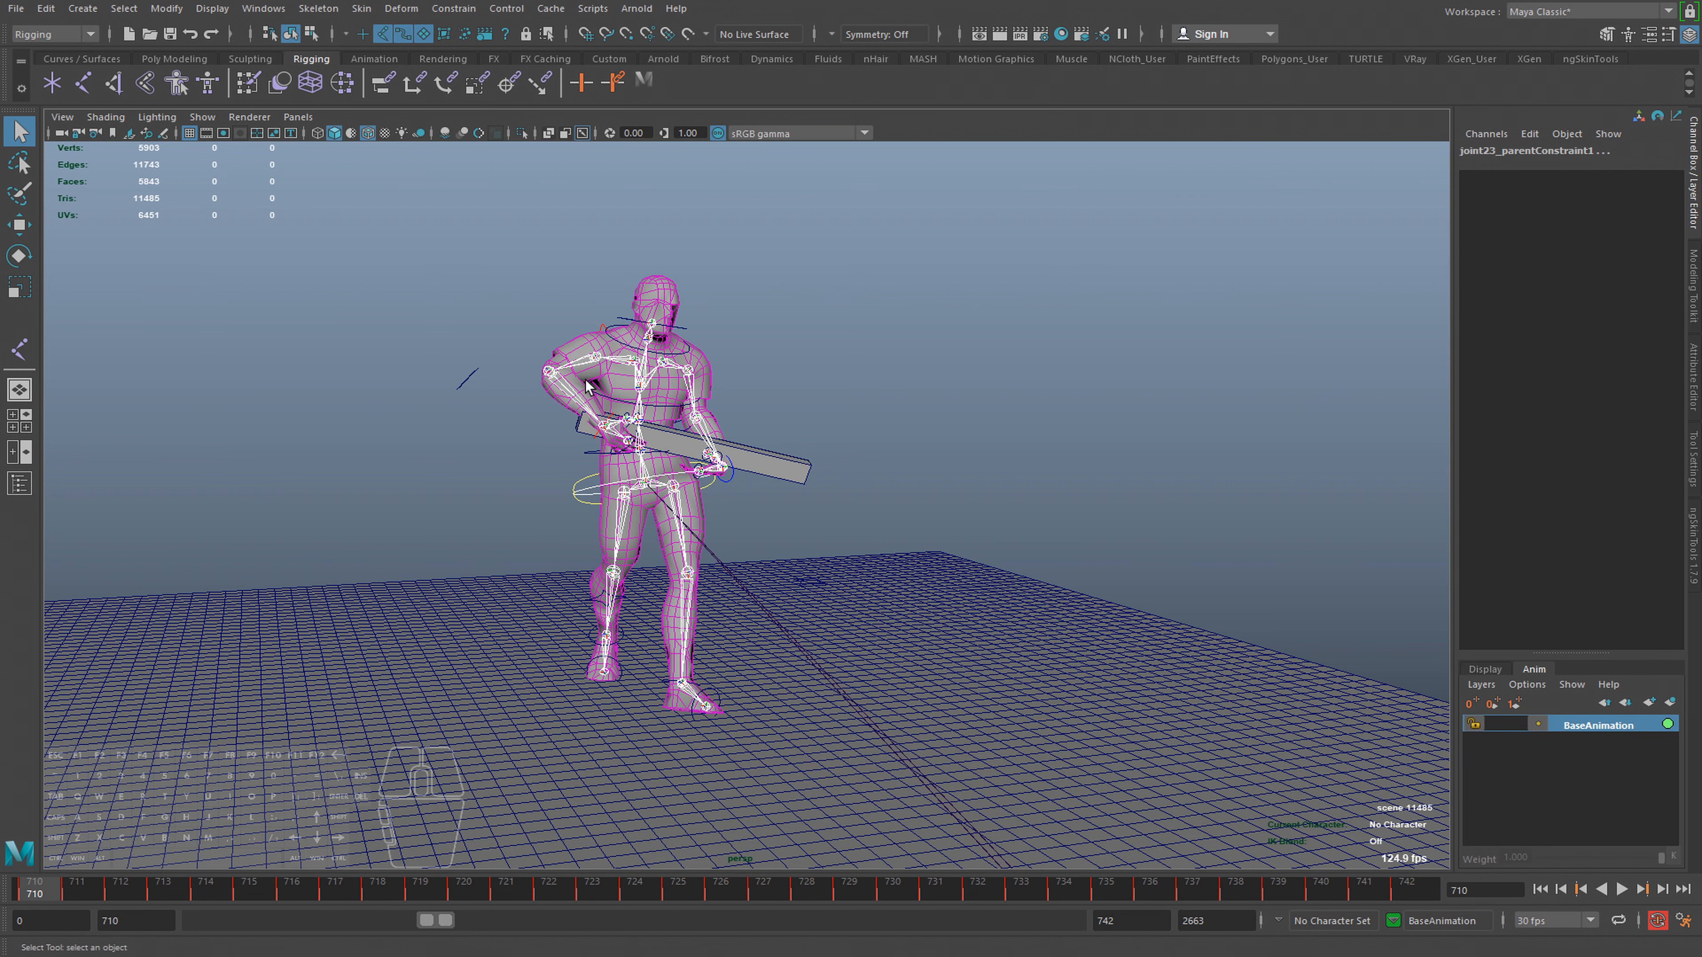
pyautogui.click(46, 10)
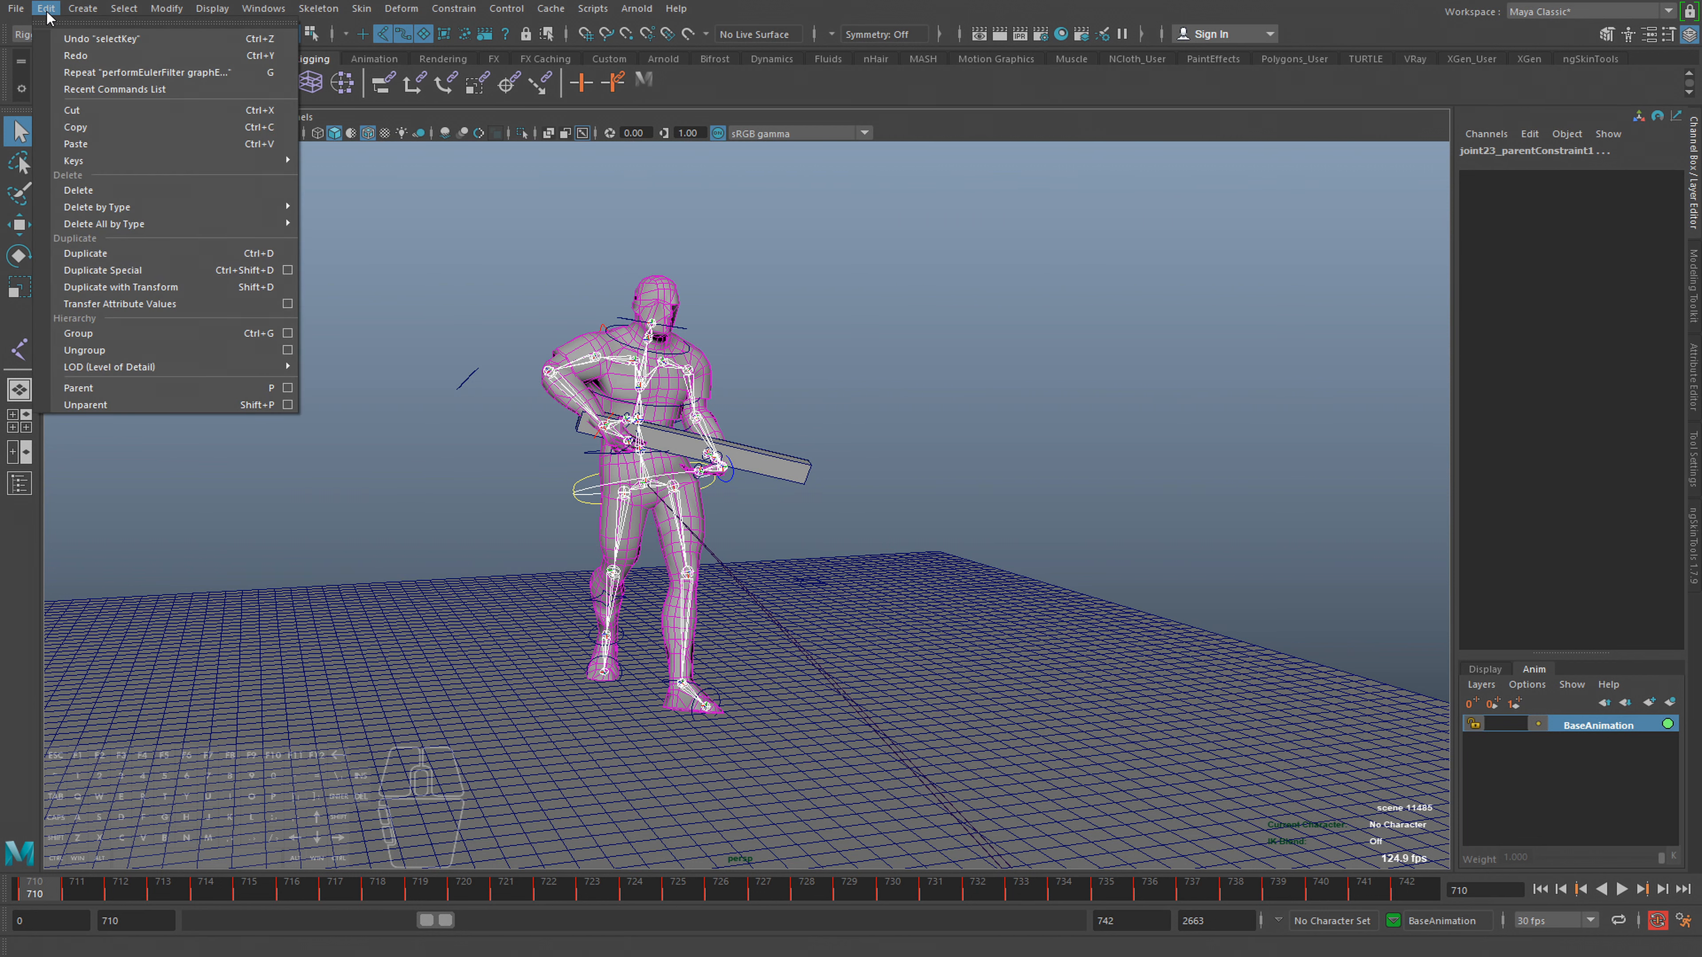
pyautogui.moveTo(106, 229)
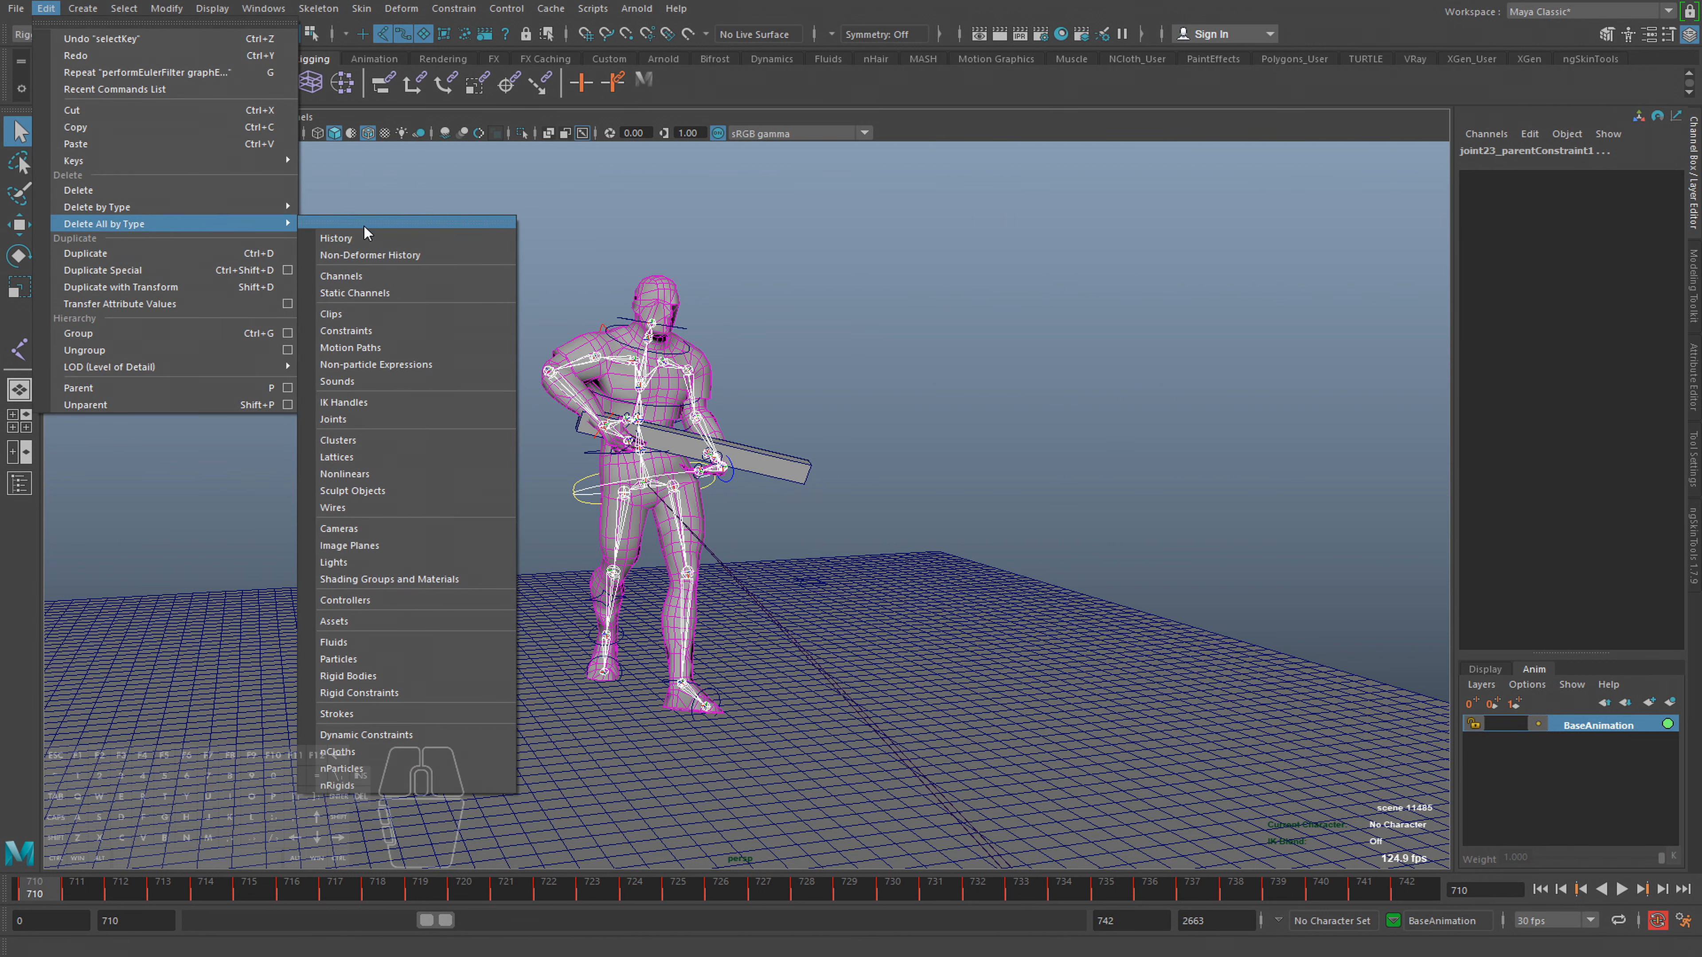
pyautogui.click(396, 230)
pyautogui.moveTo(395, 230); pyautogui.dragTo(255, 171)
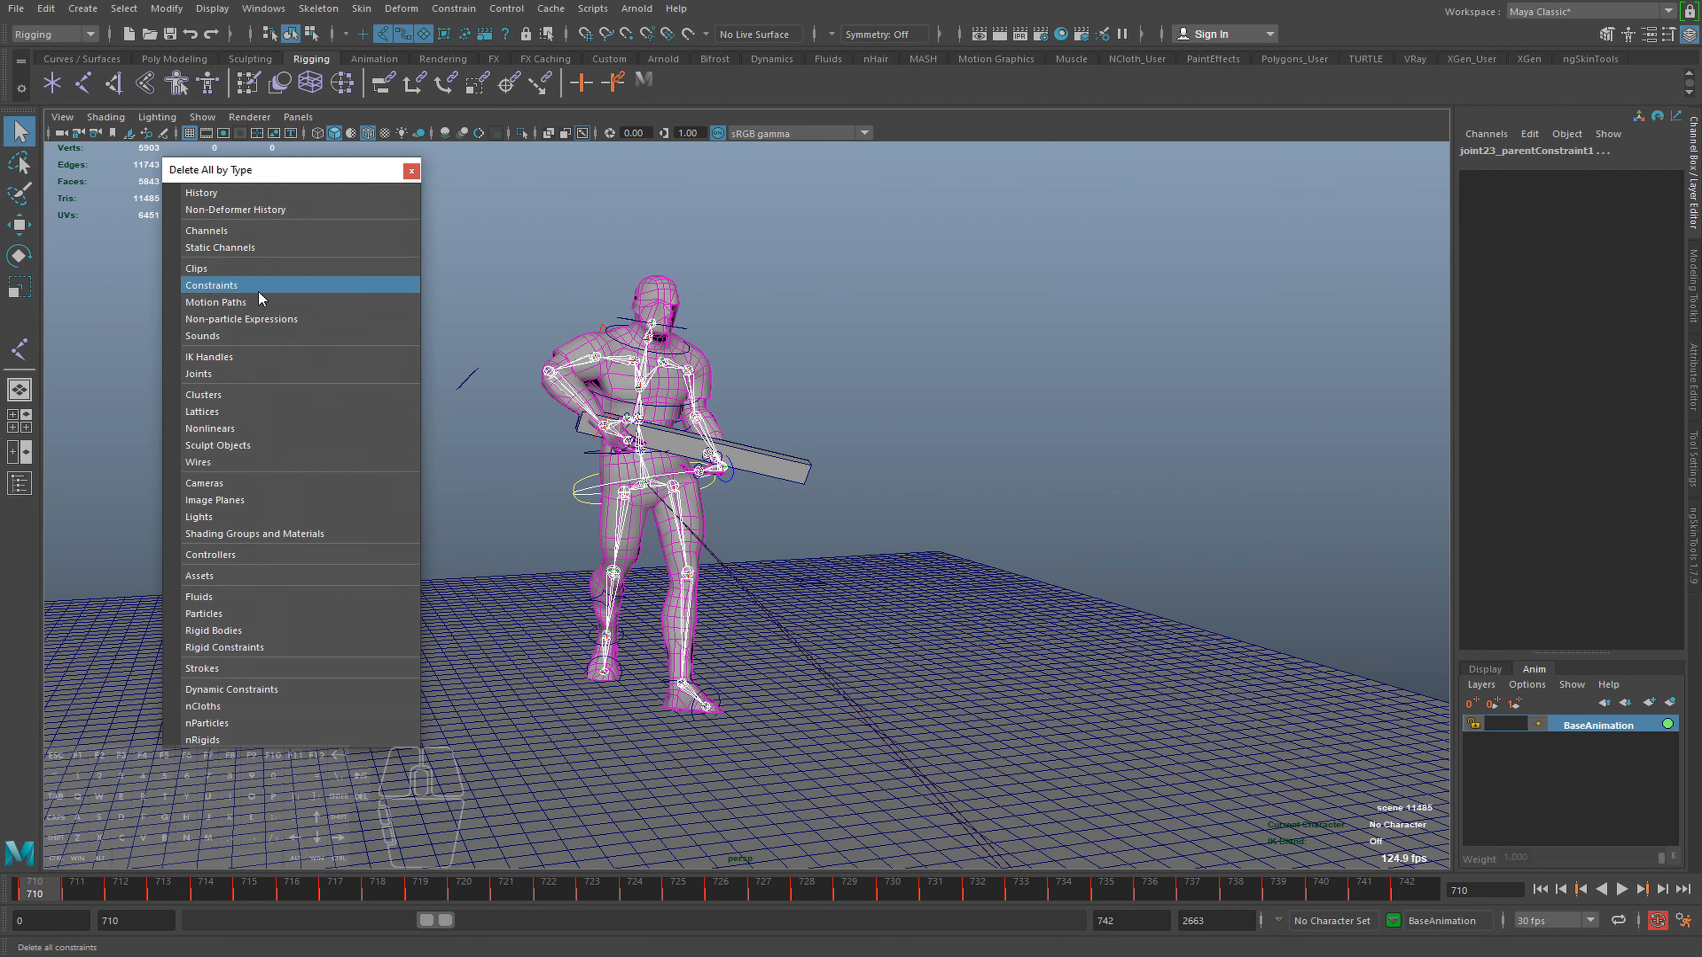
pyautogui.click(215, 288)
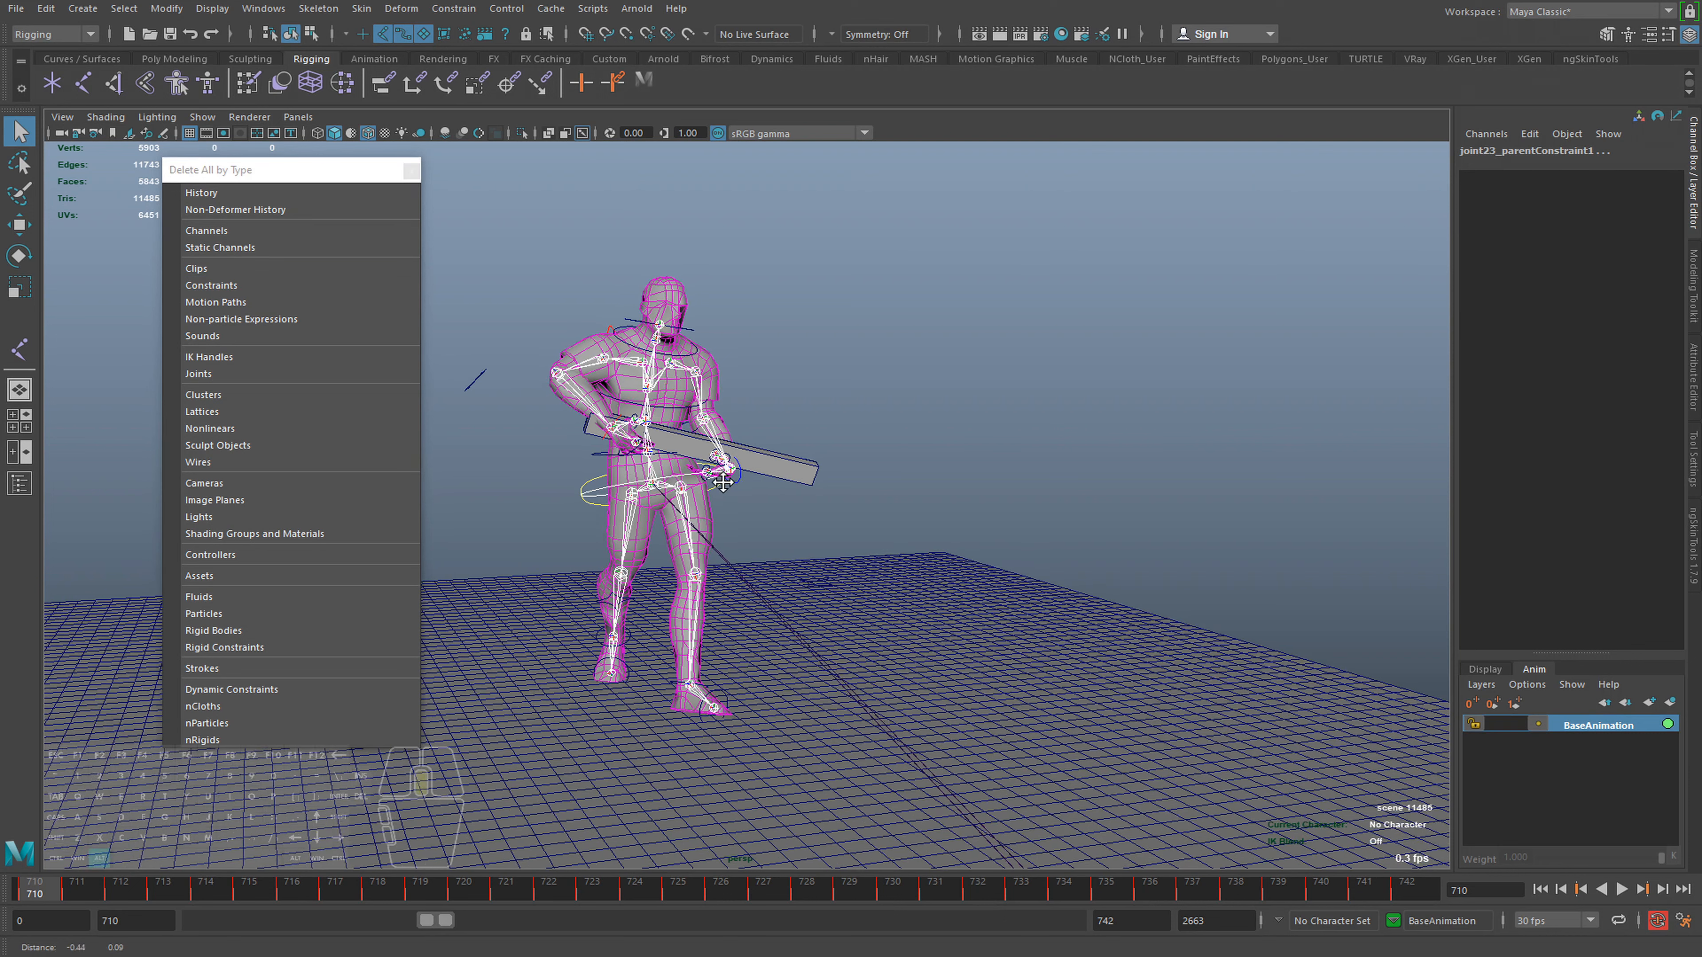
# Expand the control groups and IK handles in the Outliner to check for leftover constraints
pyautogui.click(19, 483)
pyautogui.moveTo(339, 178); pyautogui.dragTo(708, 220)
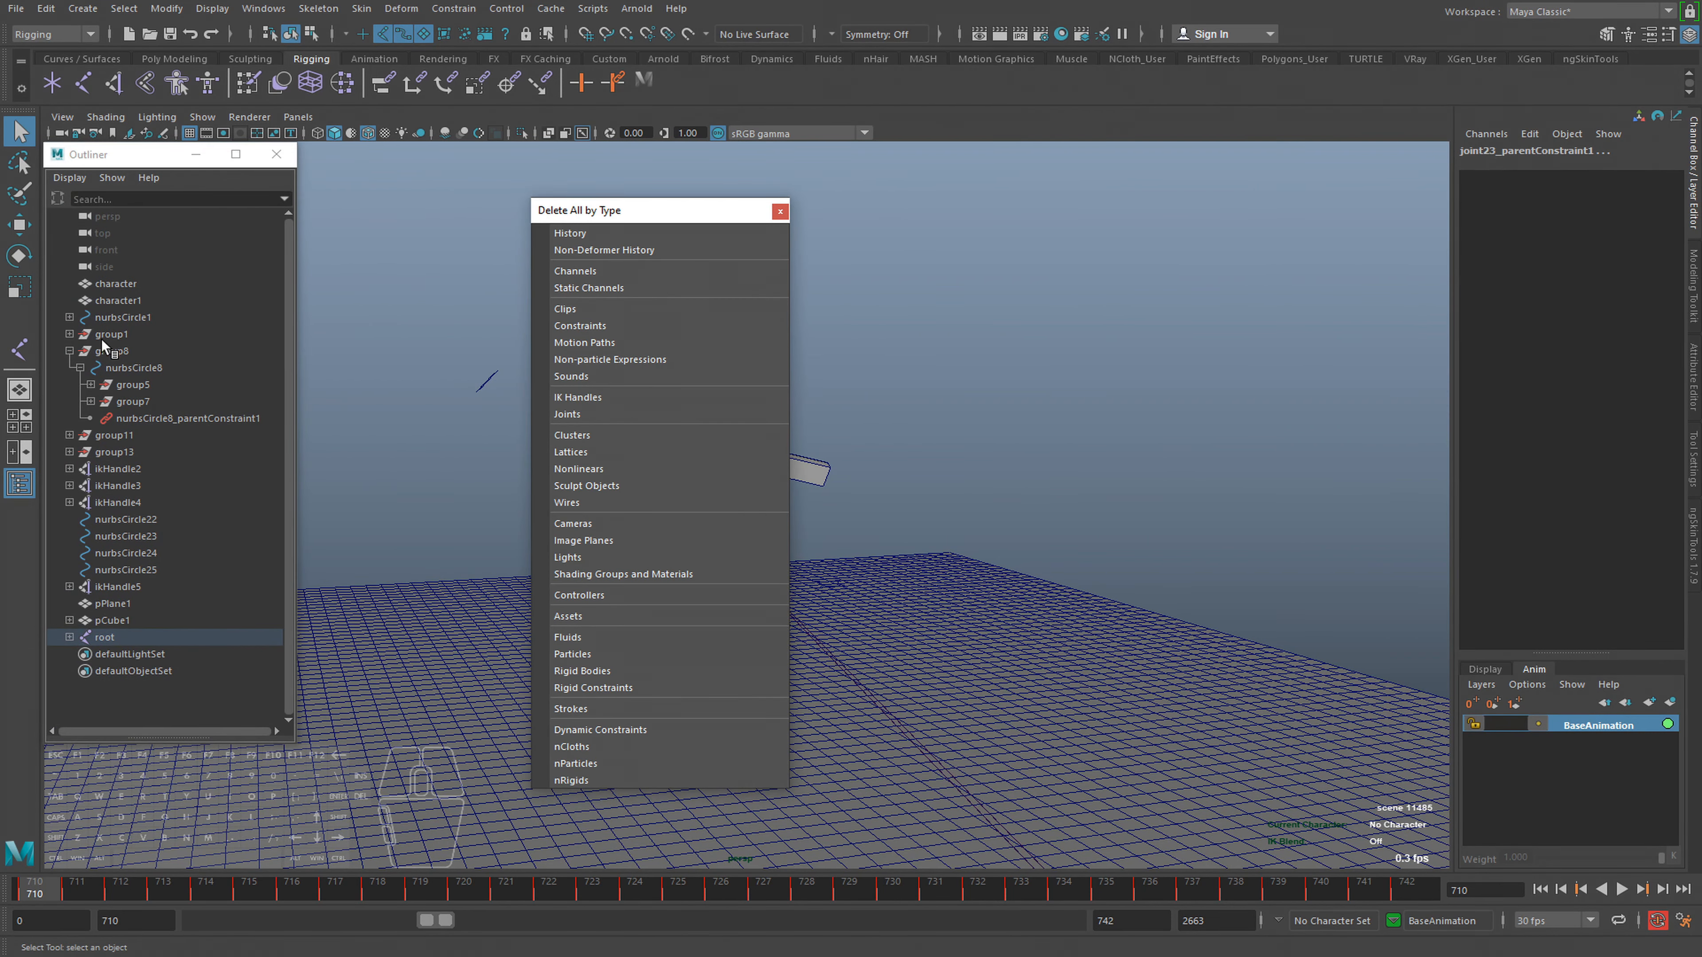
pyautogui.click(69, 334)
pyautogui.click(79, 351)
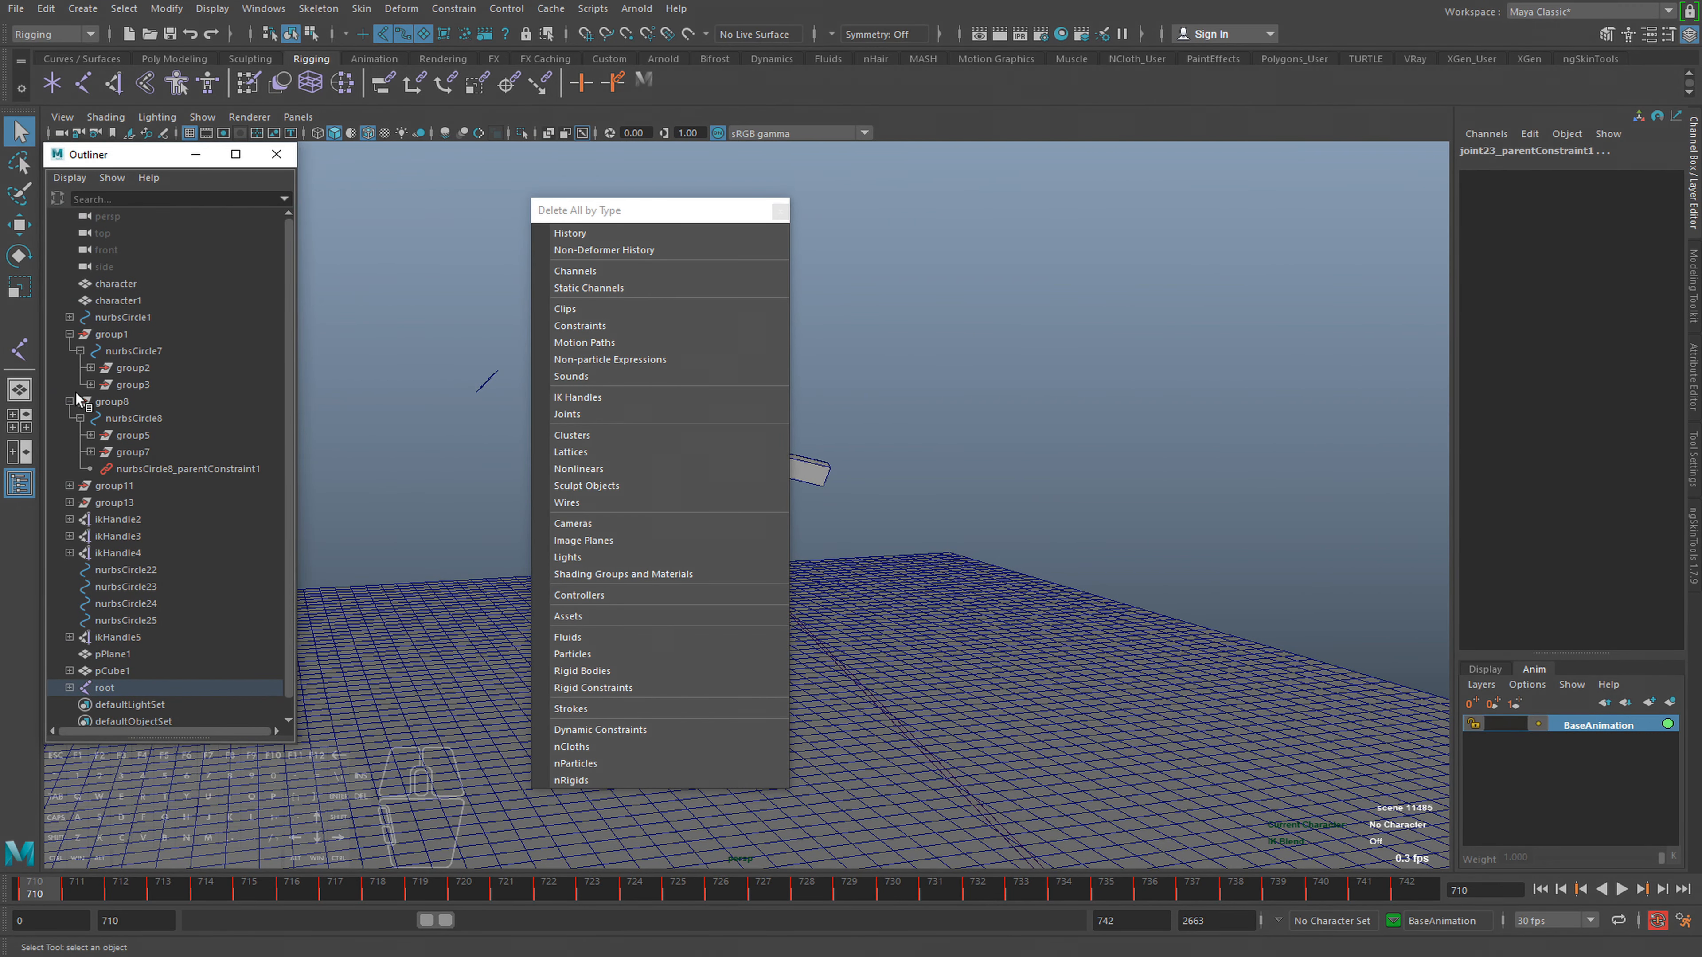
pyautogui.click(90, 367)
pyautogui.click(90, 401)
pyautogui.click(101, 417)
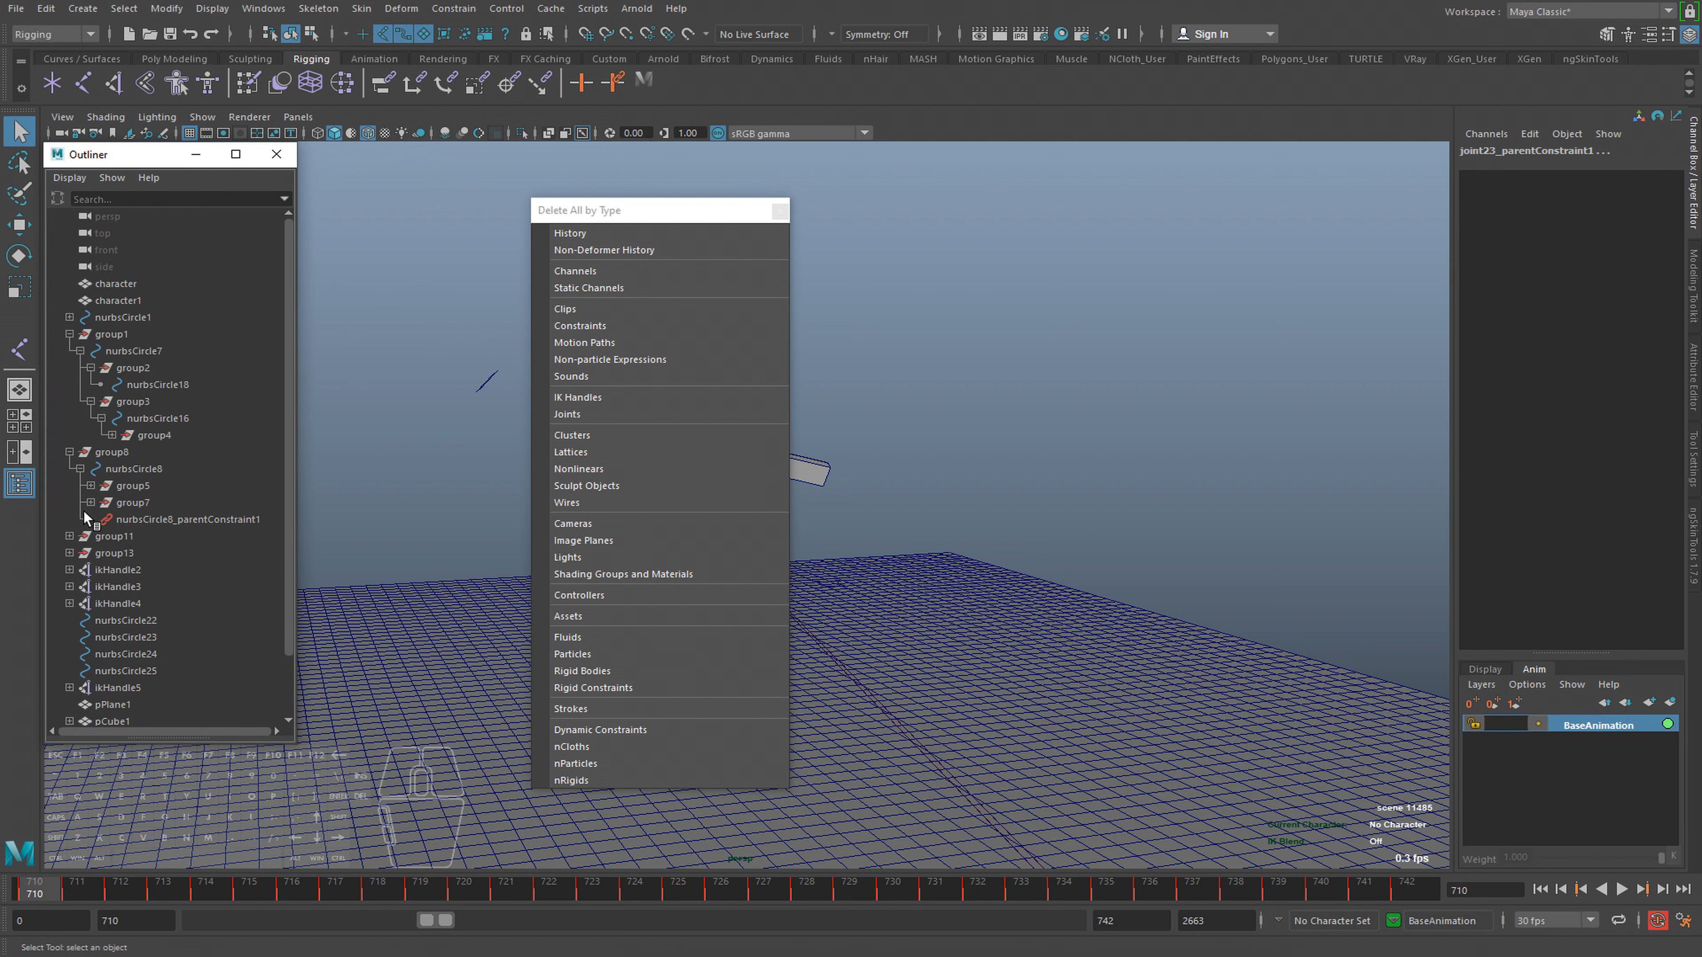
pyautogui.click(111, 434)
pyautogui.click(69, 586)
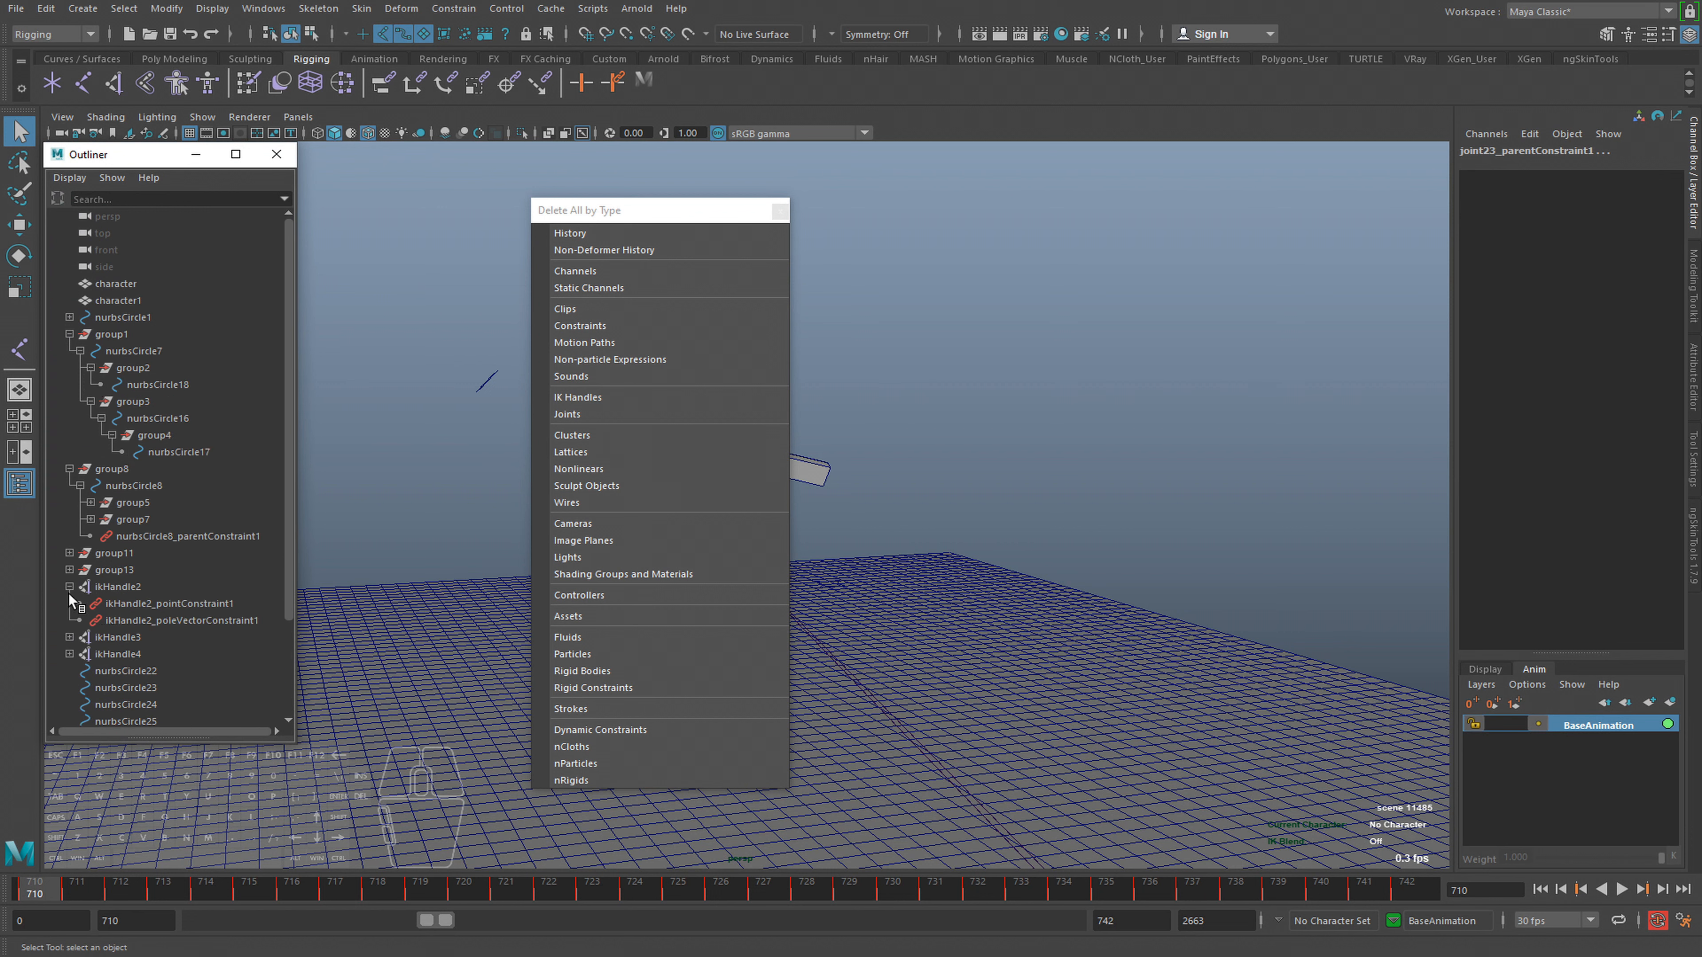
pyautogui.click(69, 654)
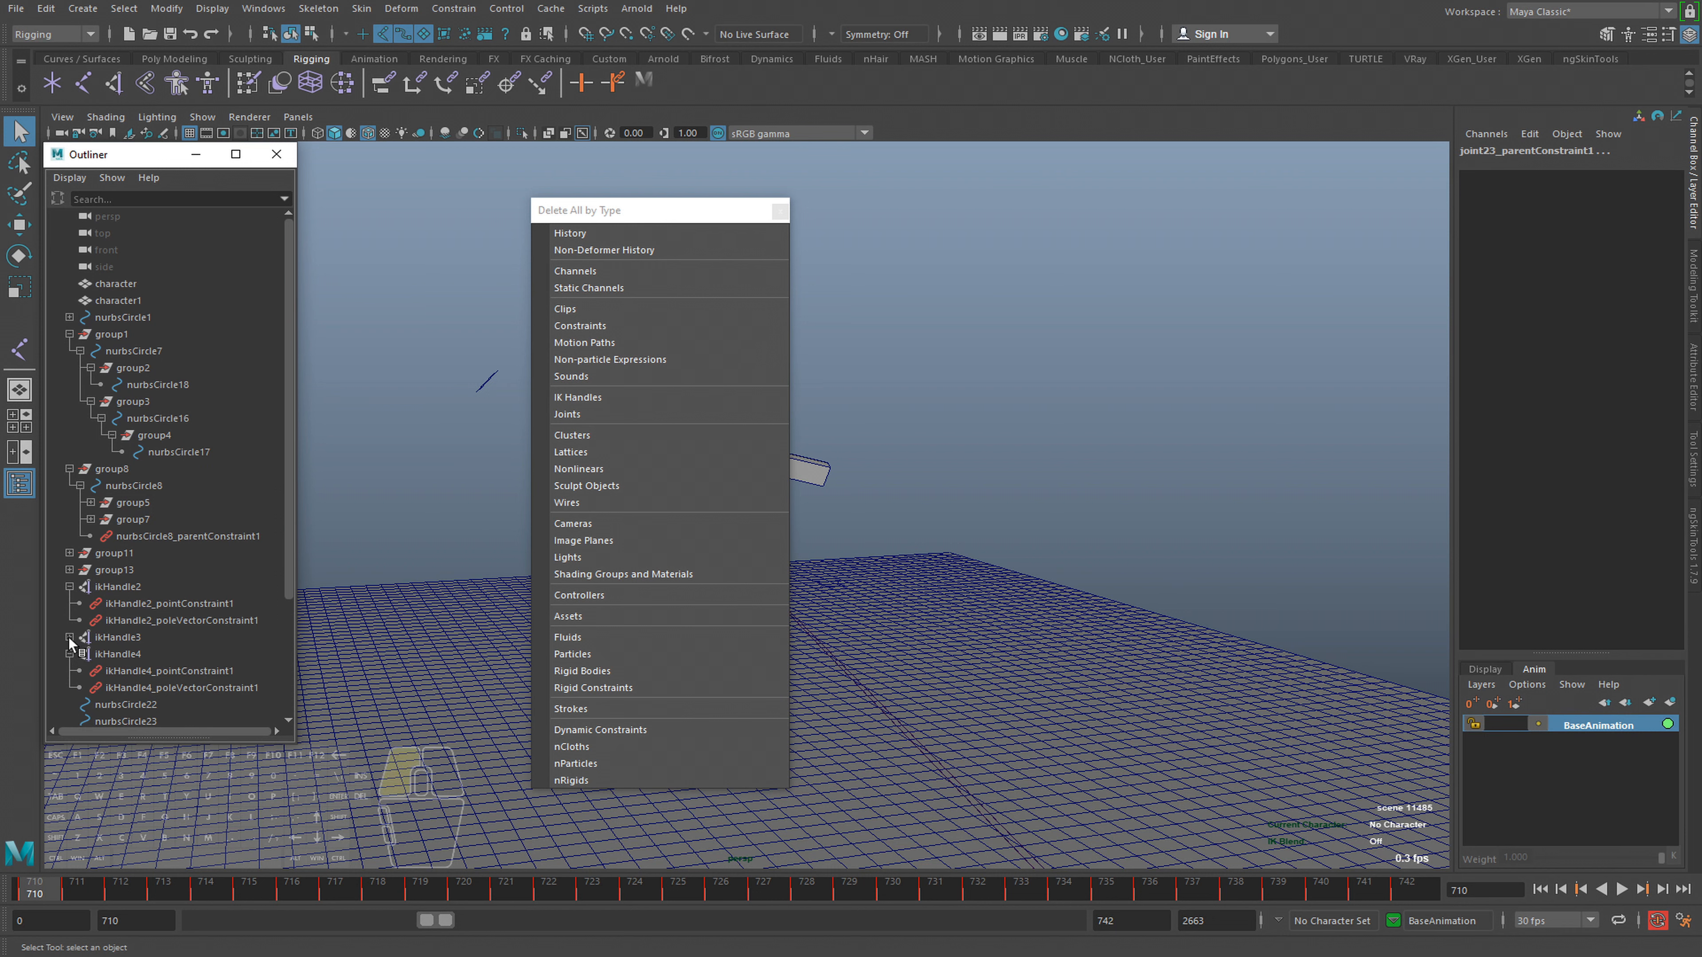
pyautogui.click(69, 637)
pyautogui.click(91, 519)
pyautogui.scroll(-4, 114, 550)
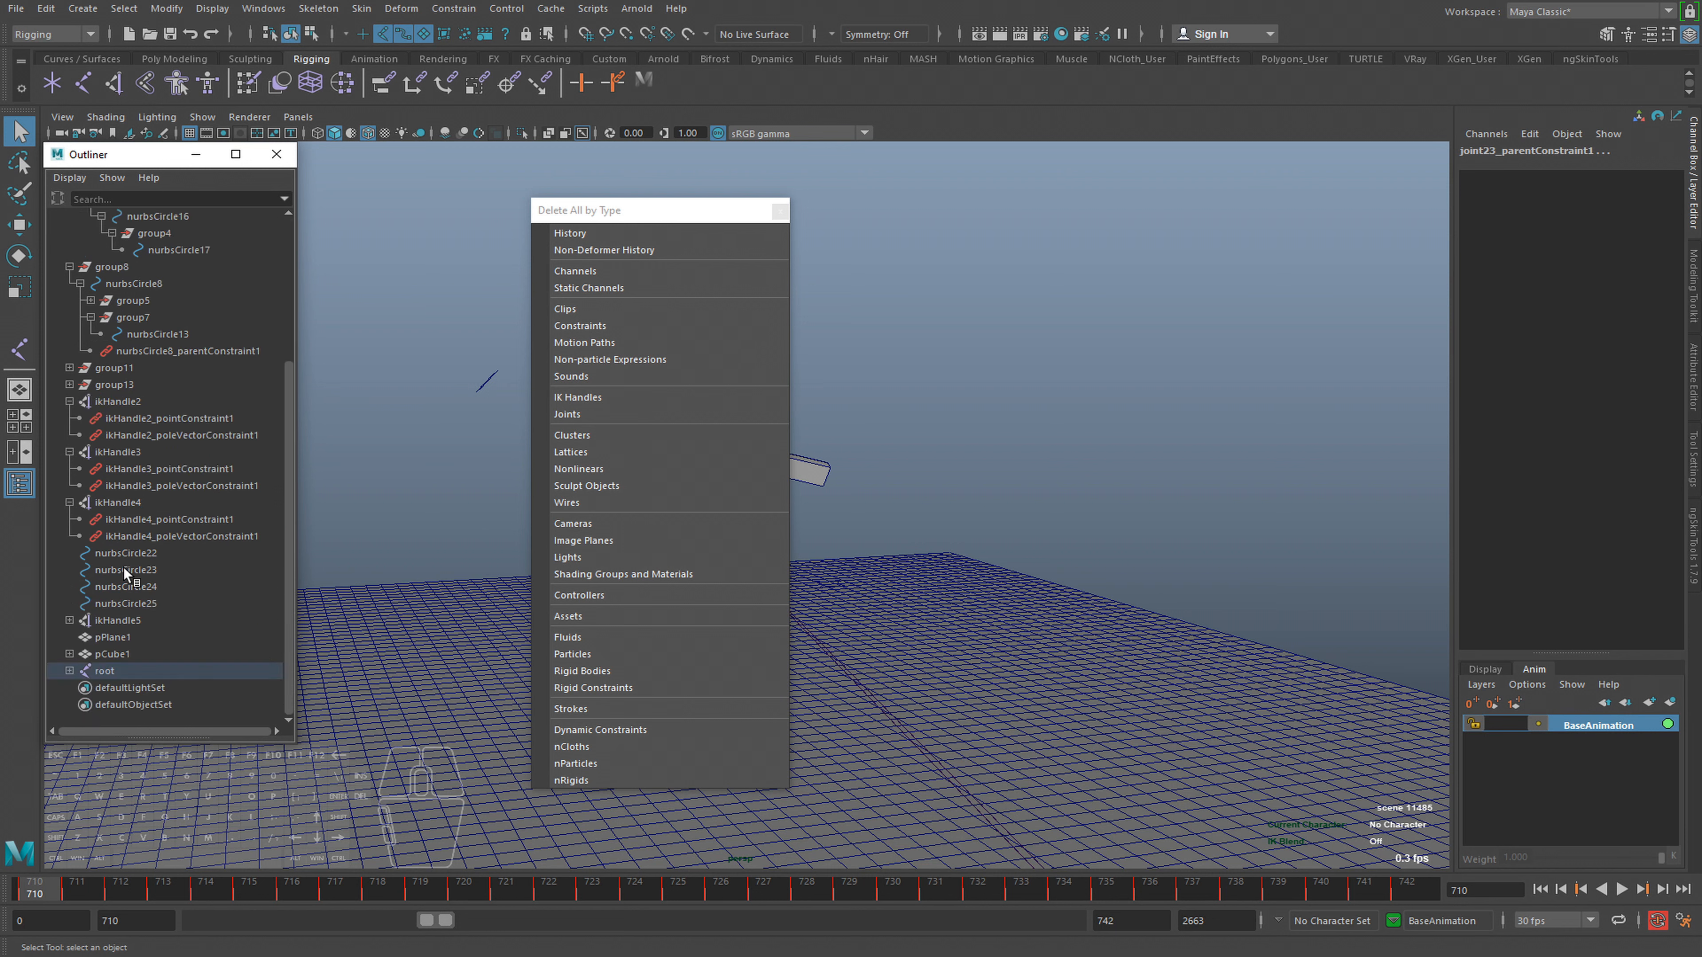
# Delete all remaining constraints and all IK handles in the scene, and close the Delete All by Type list
pyautogui.click(580, 326)
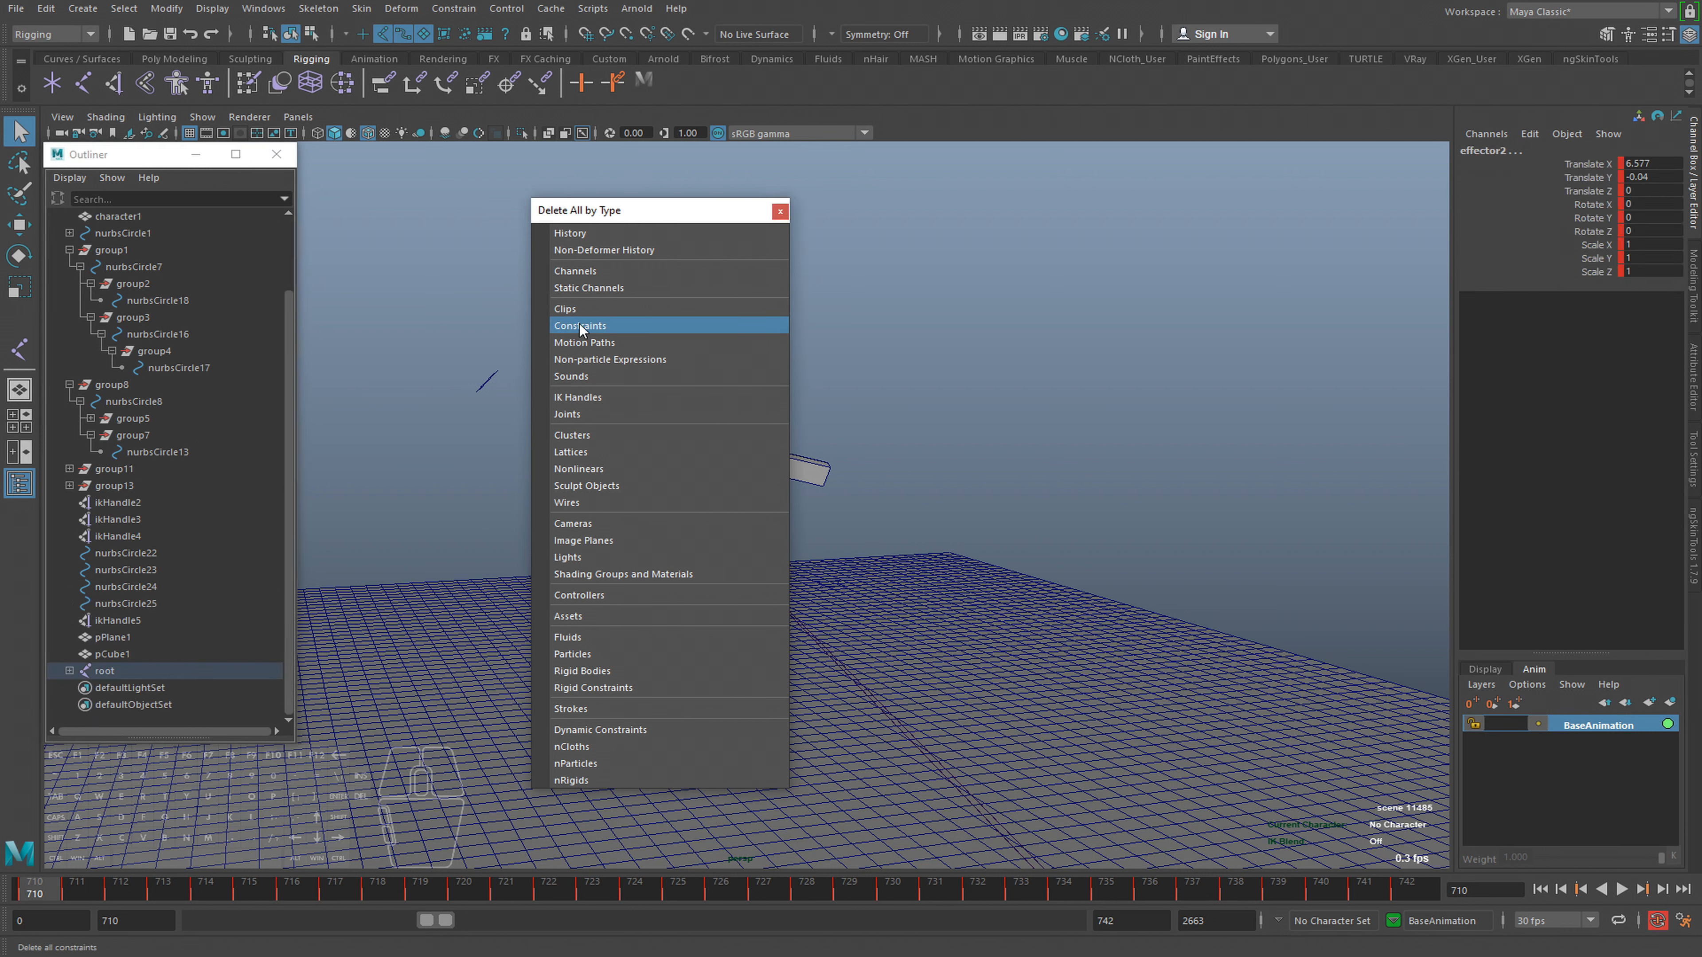
pyautogui.click(564, 398)
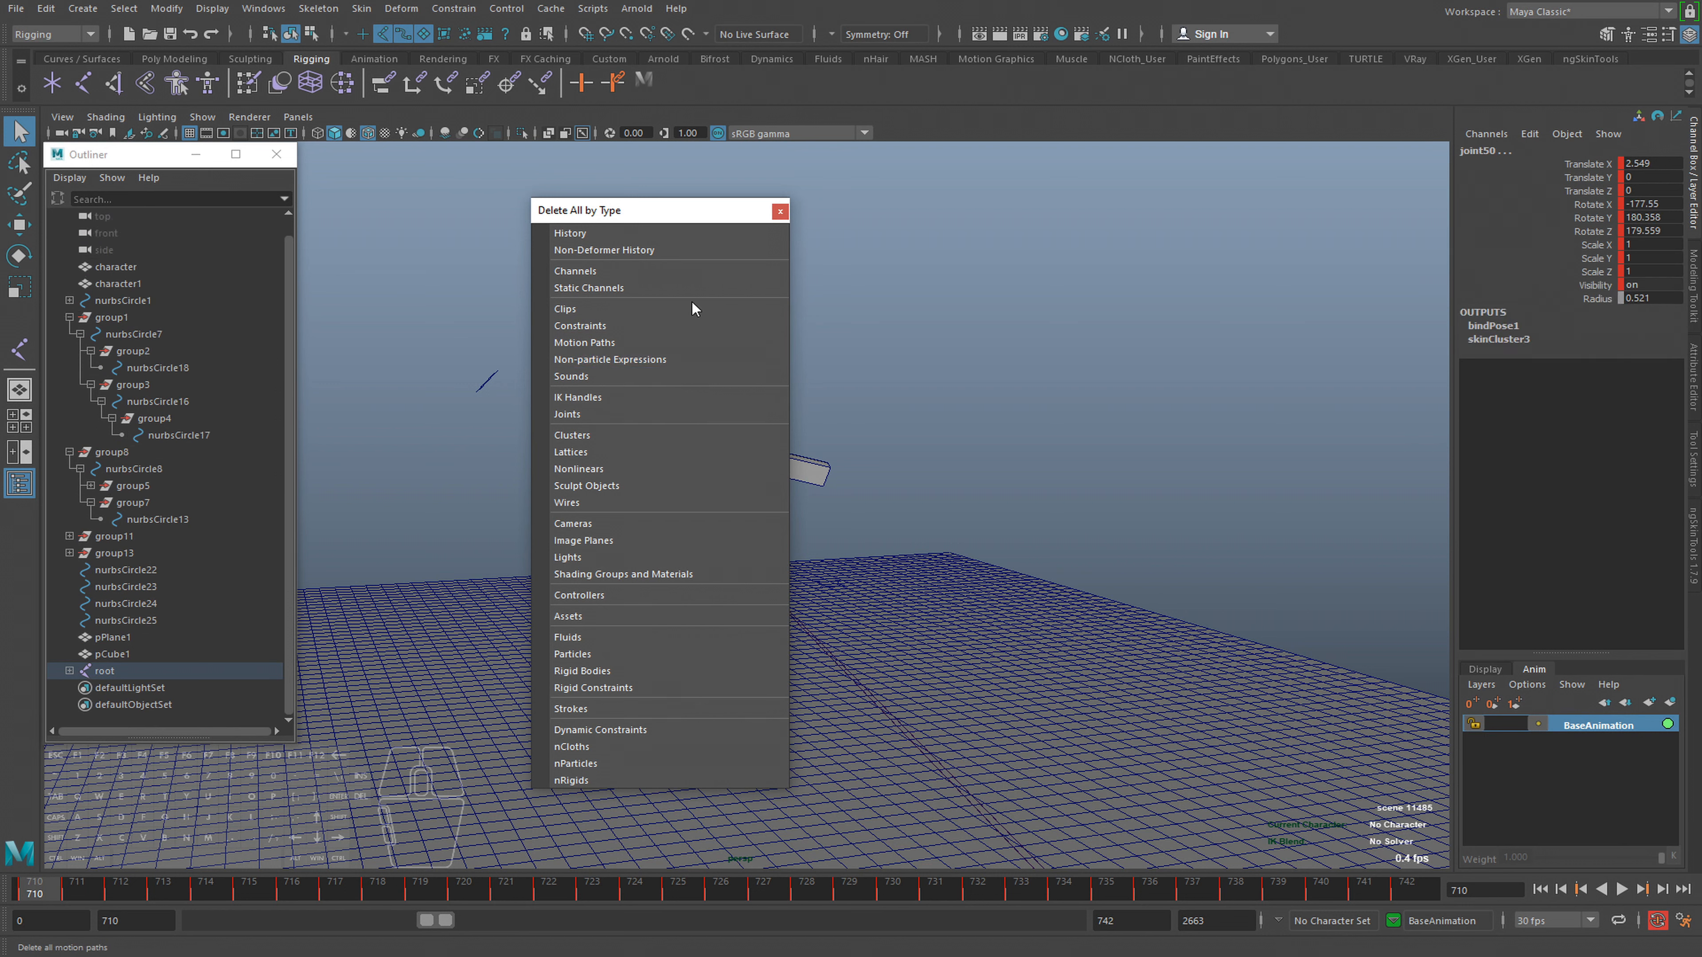
pyautogui.click(780, 212)
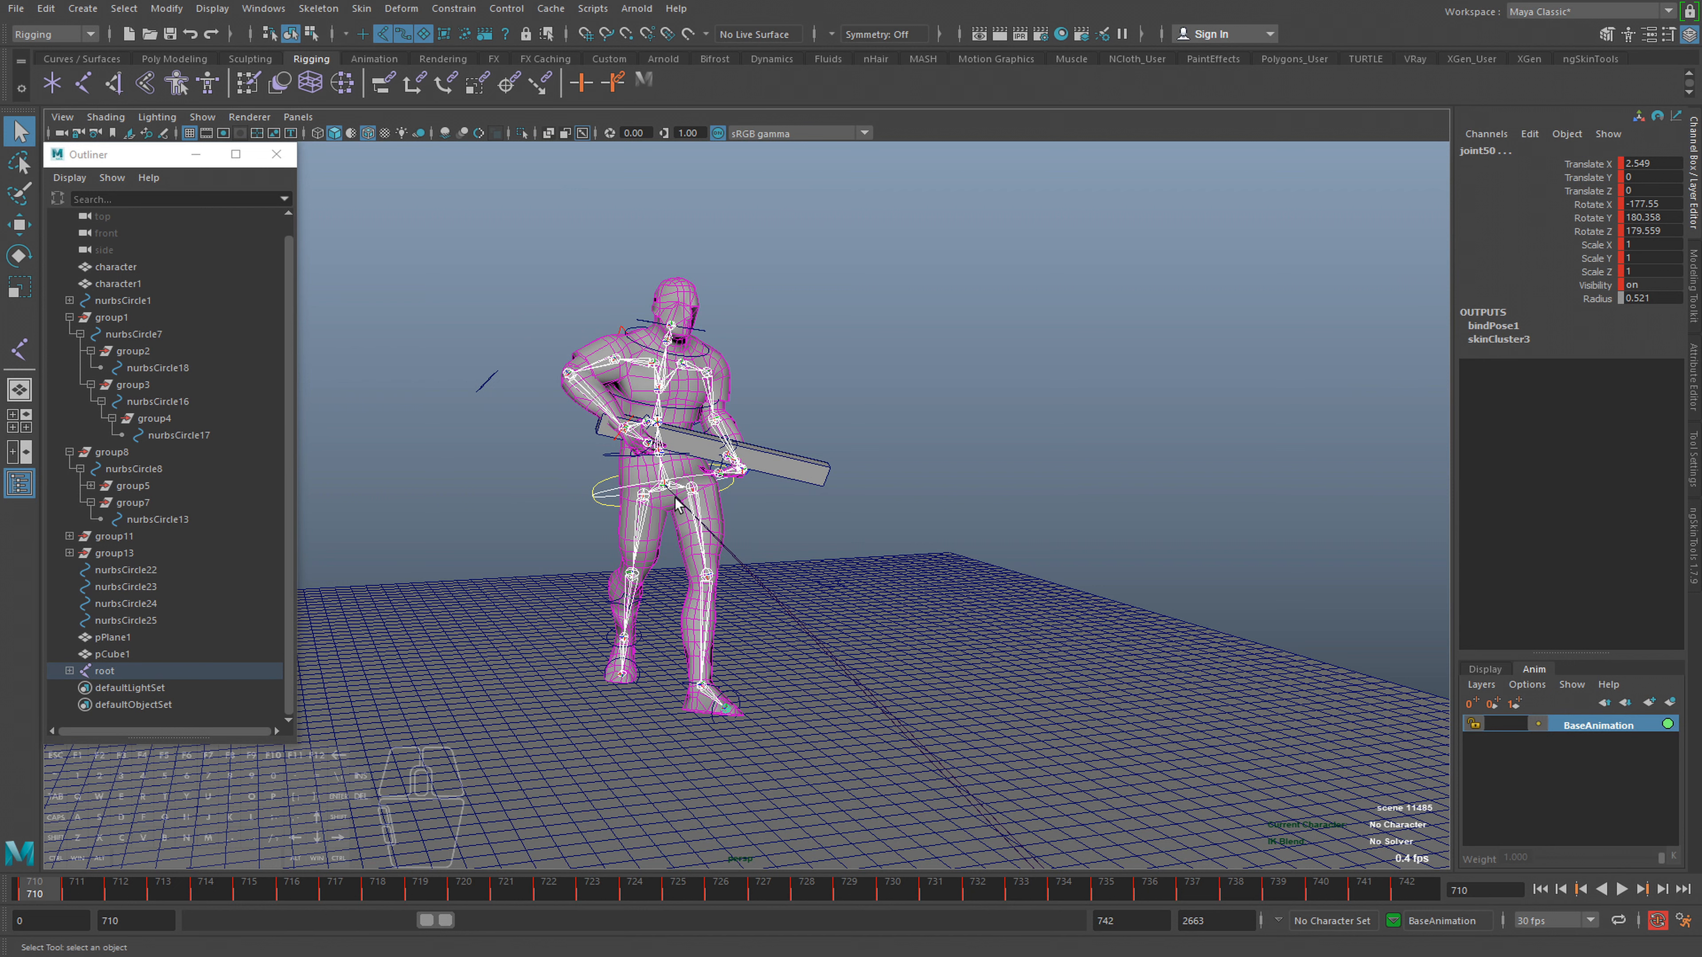
# Restrict viewport selection to curves and delete all the rig's NURBS control curves around the character
pyautogui.click(590, 345)
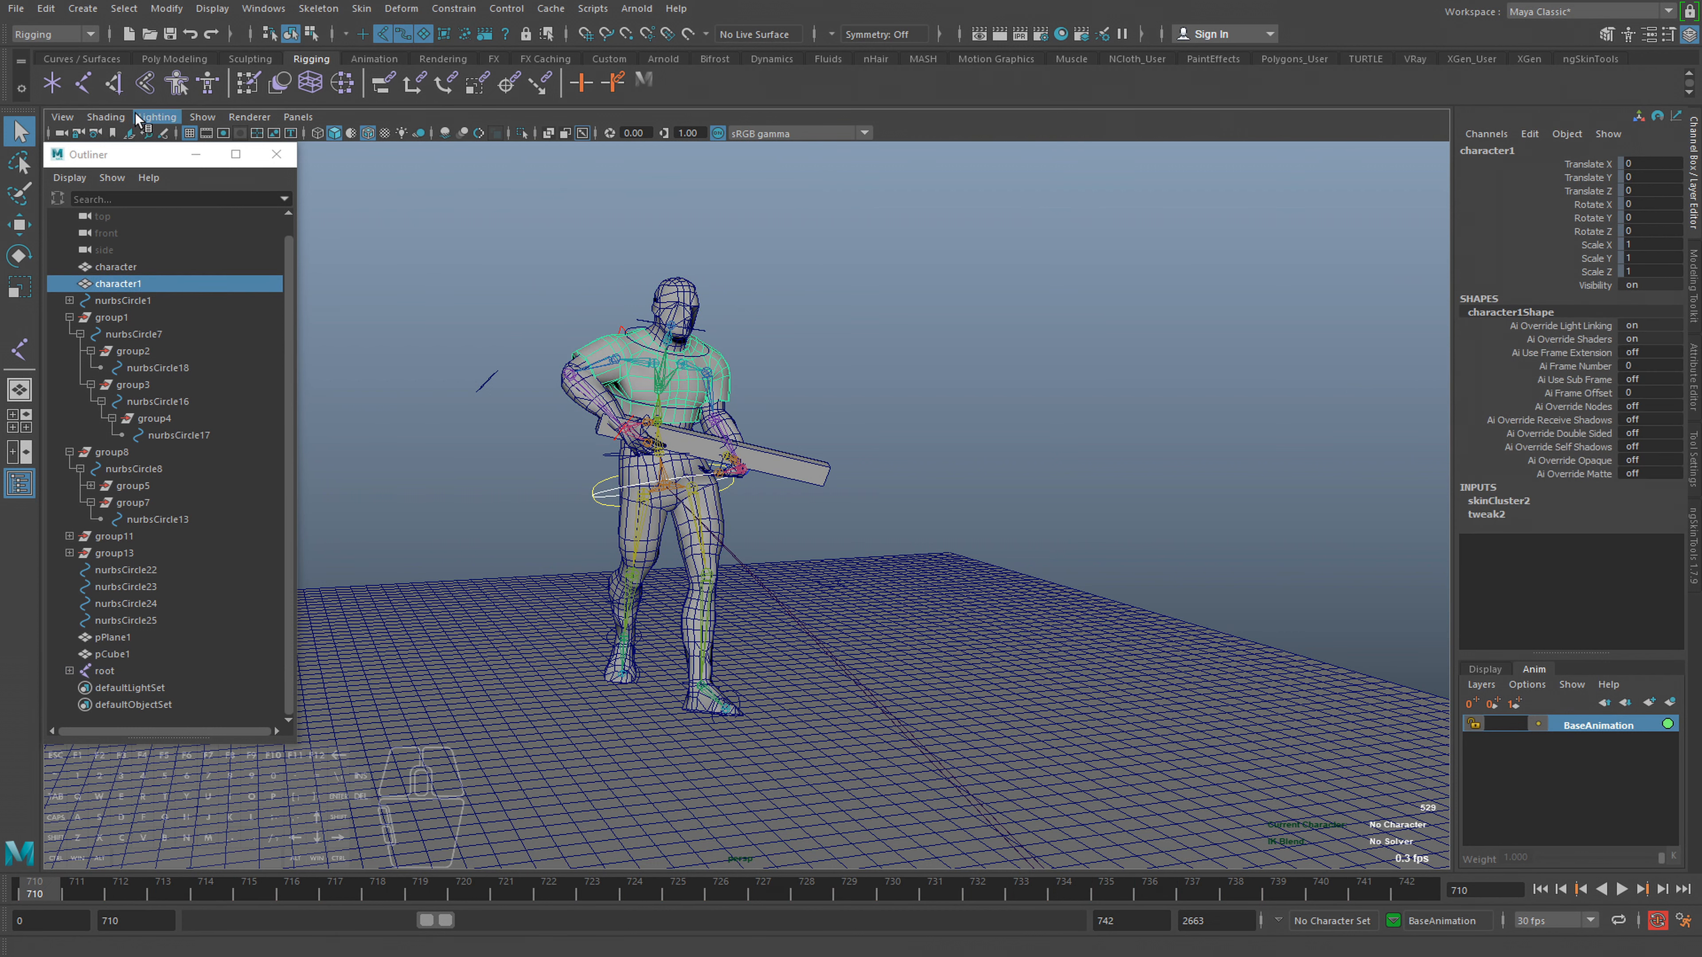
pyautogui.click(346, 33)
pyautogui.click(367, 57)
pyautogui.click(403, 34)
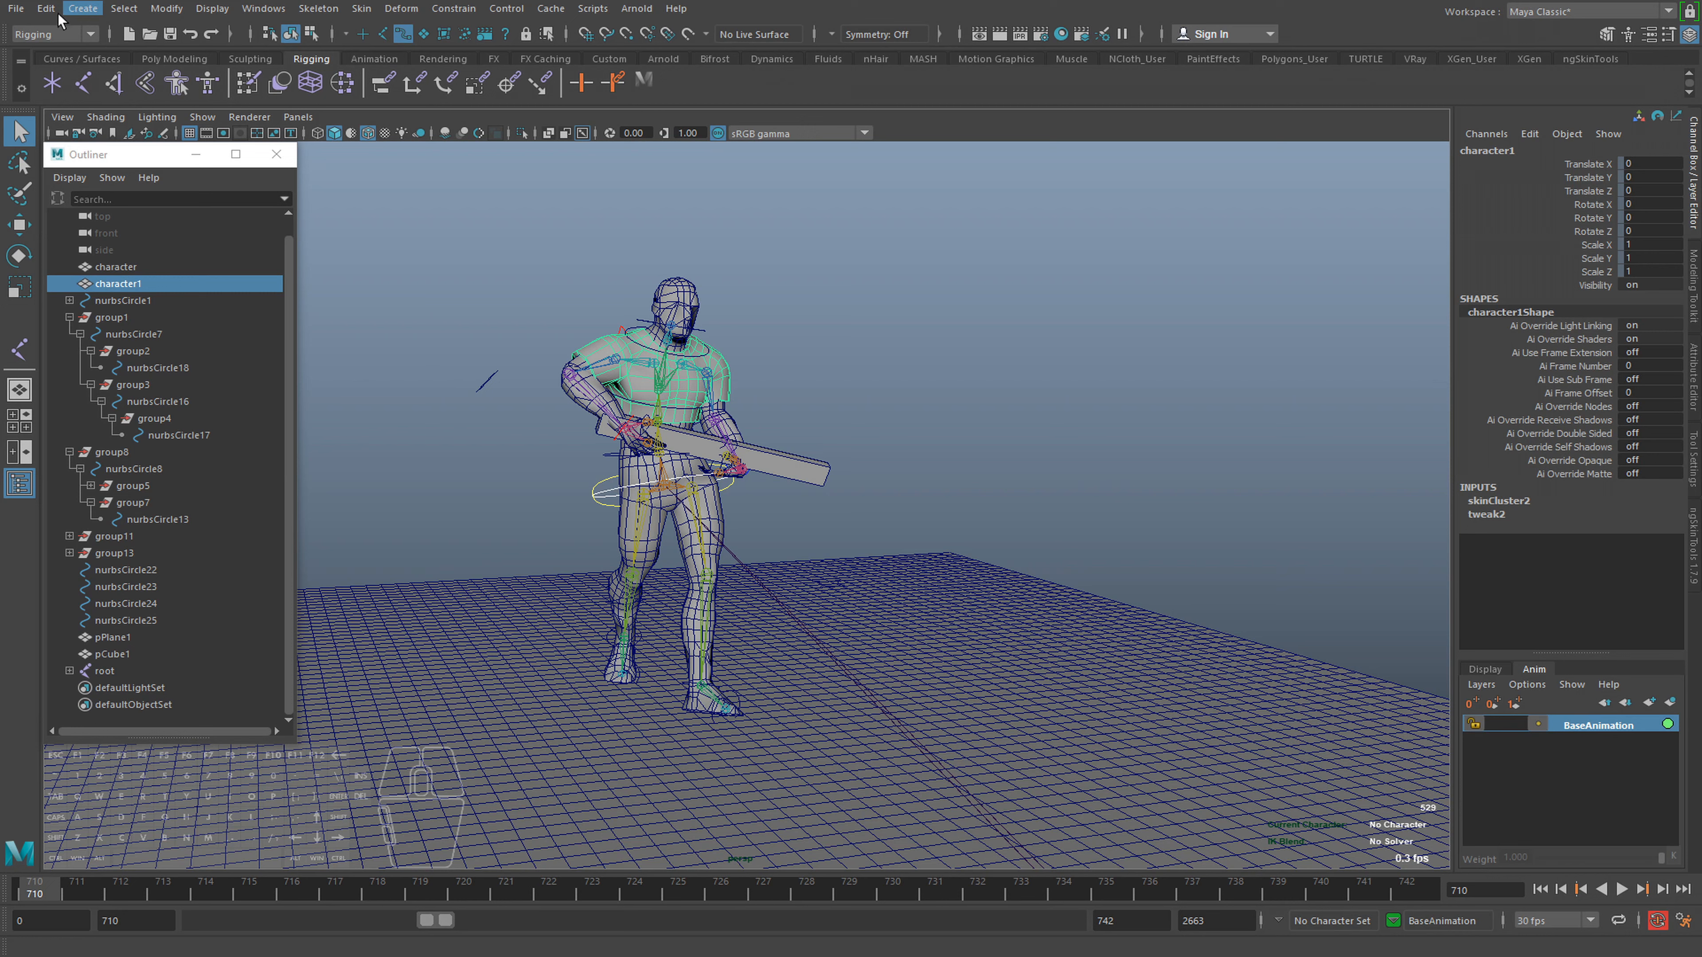
pyautogui.keyDown('alt'); pyautogui.moveTo(838, 508); pyautogui.dragTo(448, 425, button='right'); pyautogui.keyUp('alt')
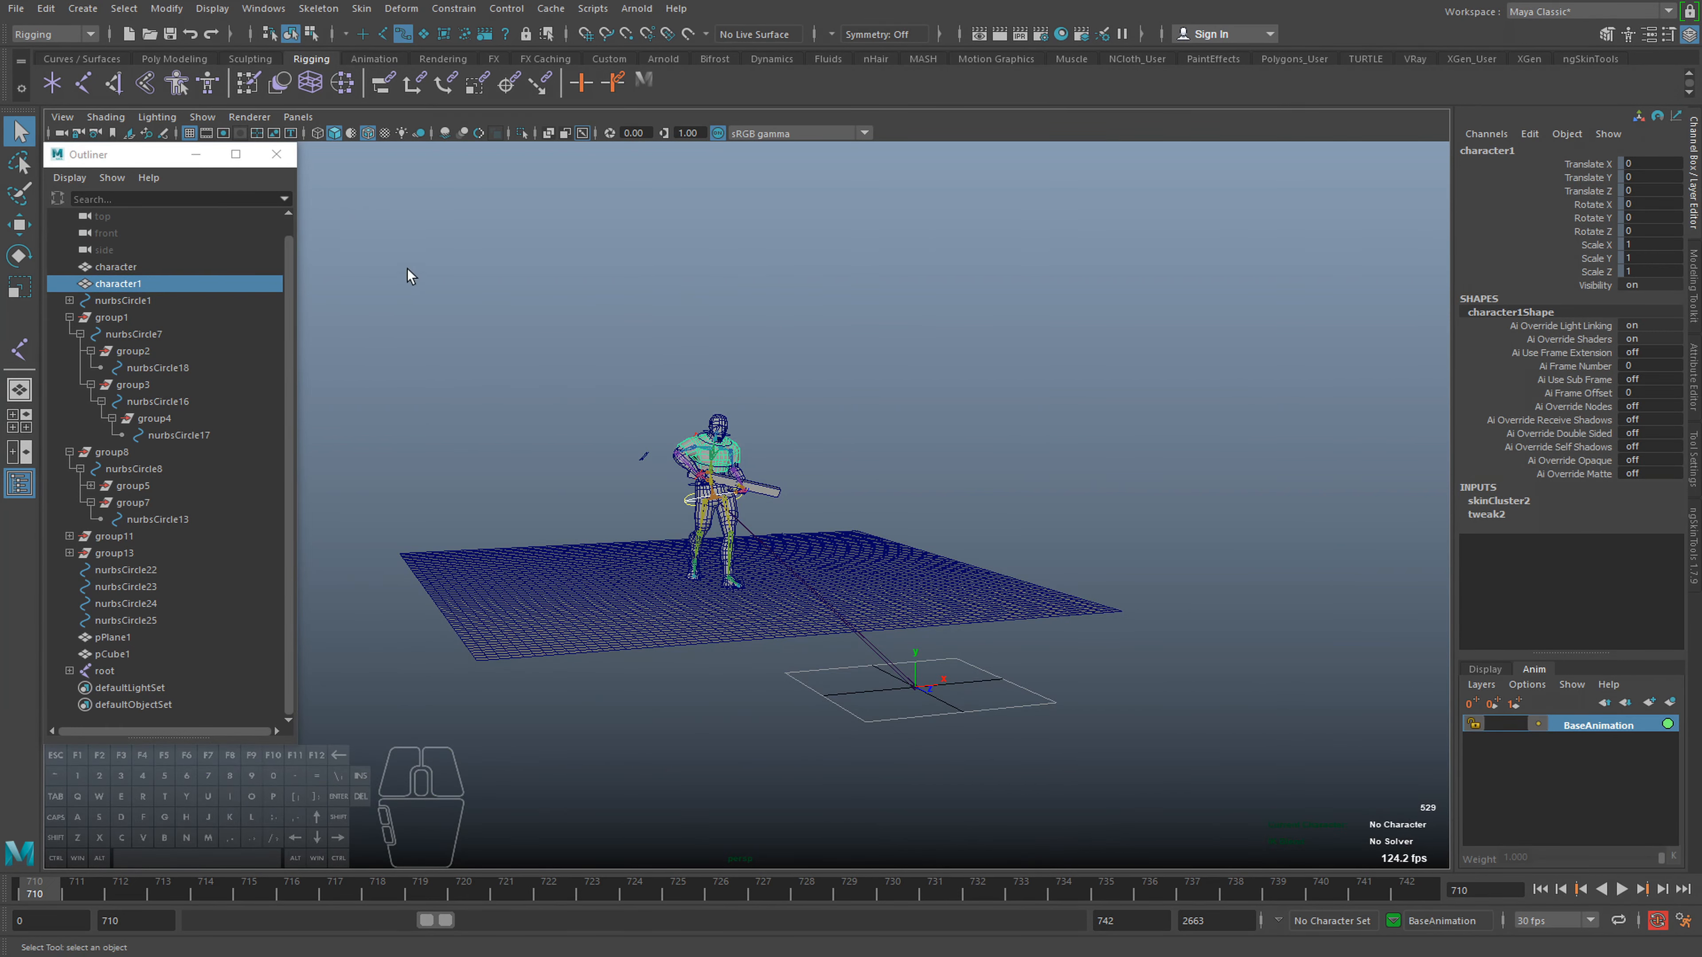
pyautogui.moveTo(407, 267); pyautogui.dragTo(1018, 763)
pyautogui.scroll(5, 608, 528)
pyautogui.press('Delete')
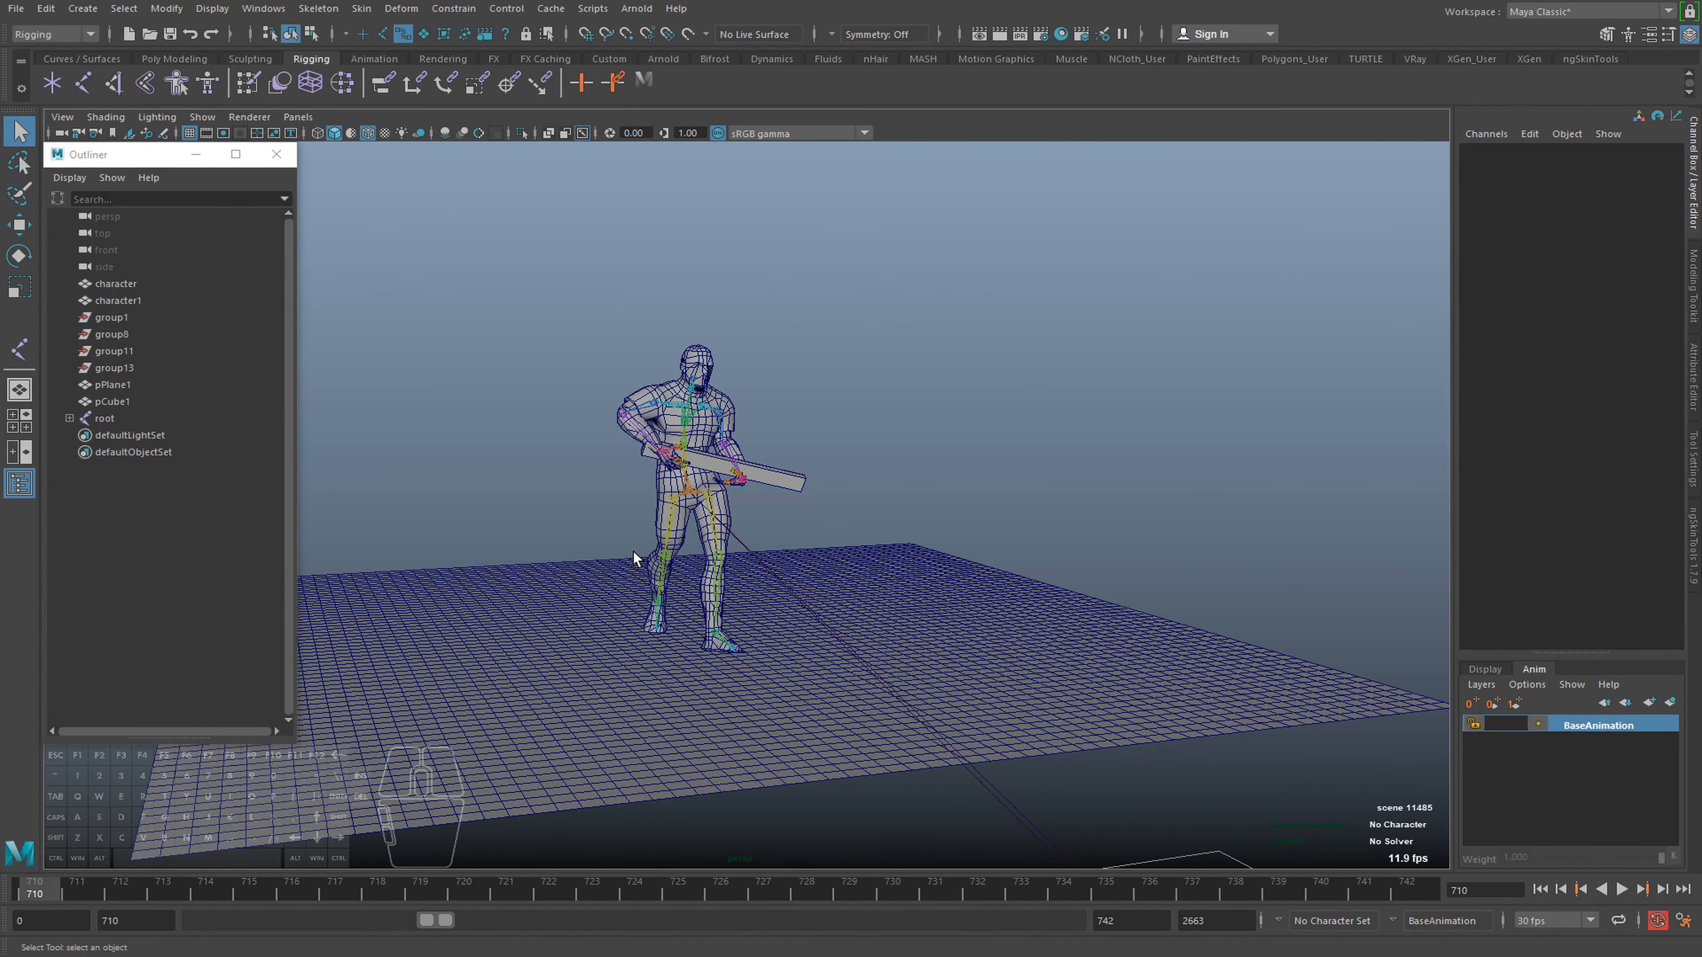
# Run Optimize Scene Size to clear out the empty groups left from the control rig
pyautogui.keyDown('alt'); pyautogui.moveTo(384, 467); pyautogui.dragTo(455, 403, button='right'); pyautogui.keyUp('alt')
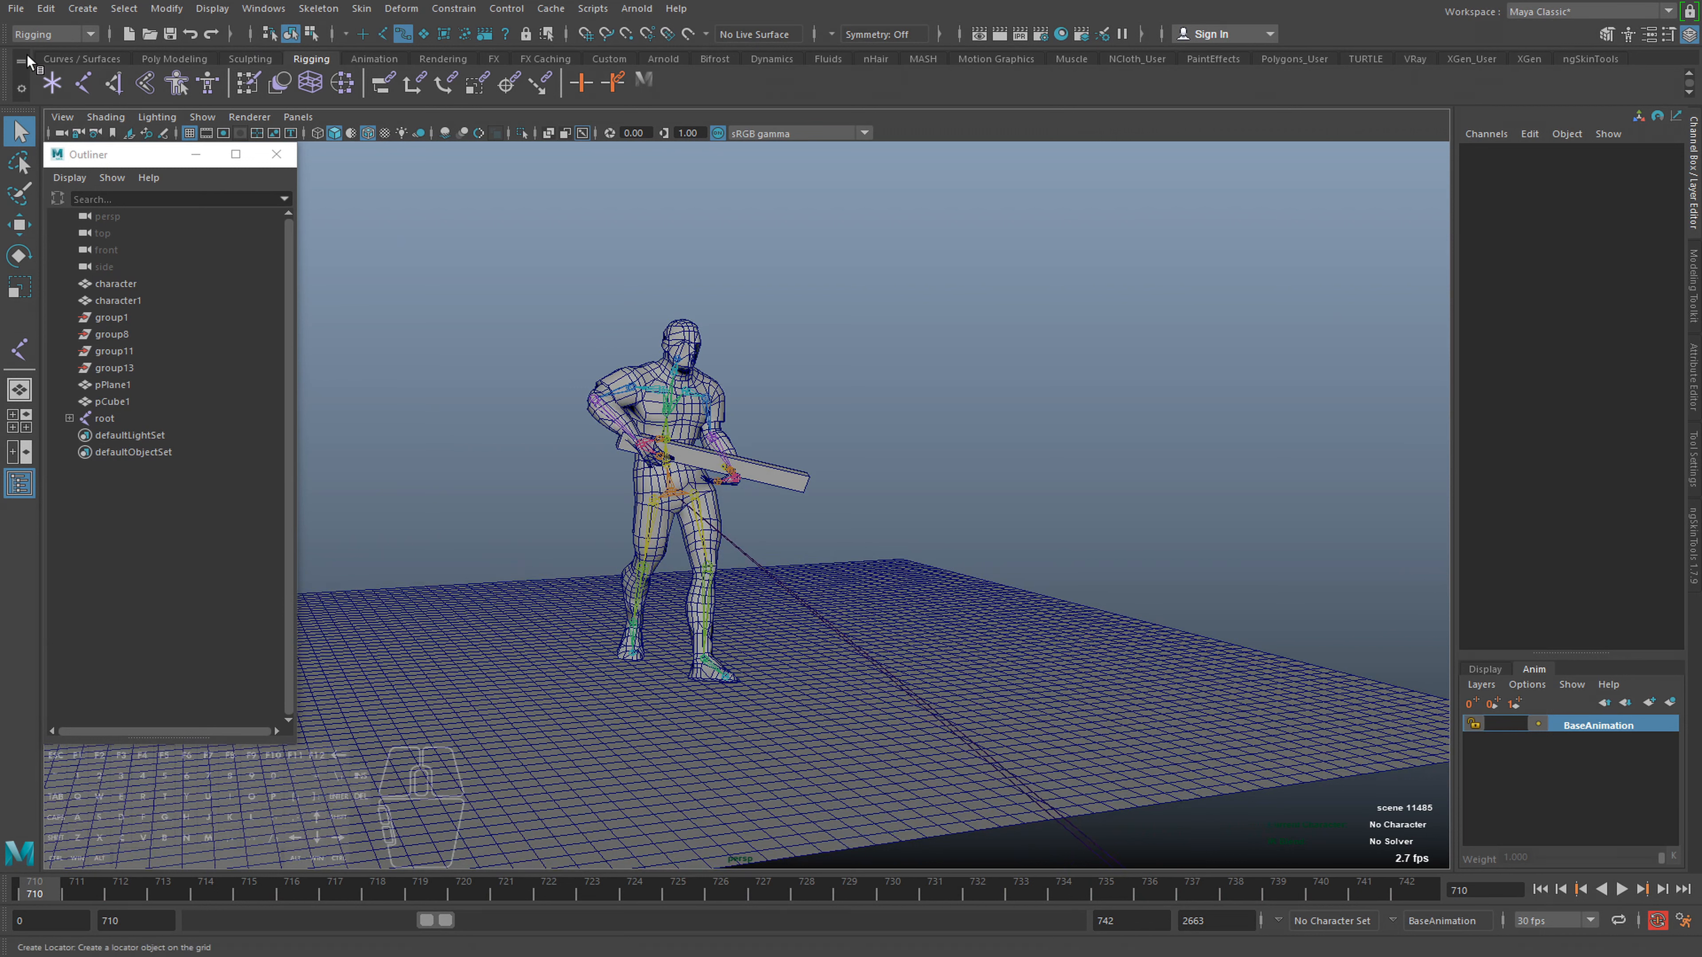
pyautogui.click(16, 9)
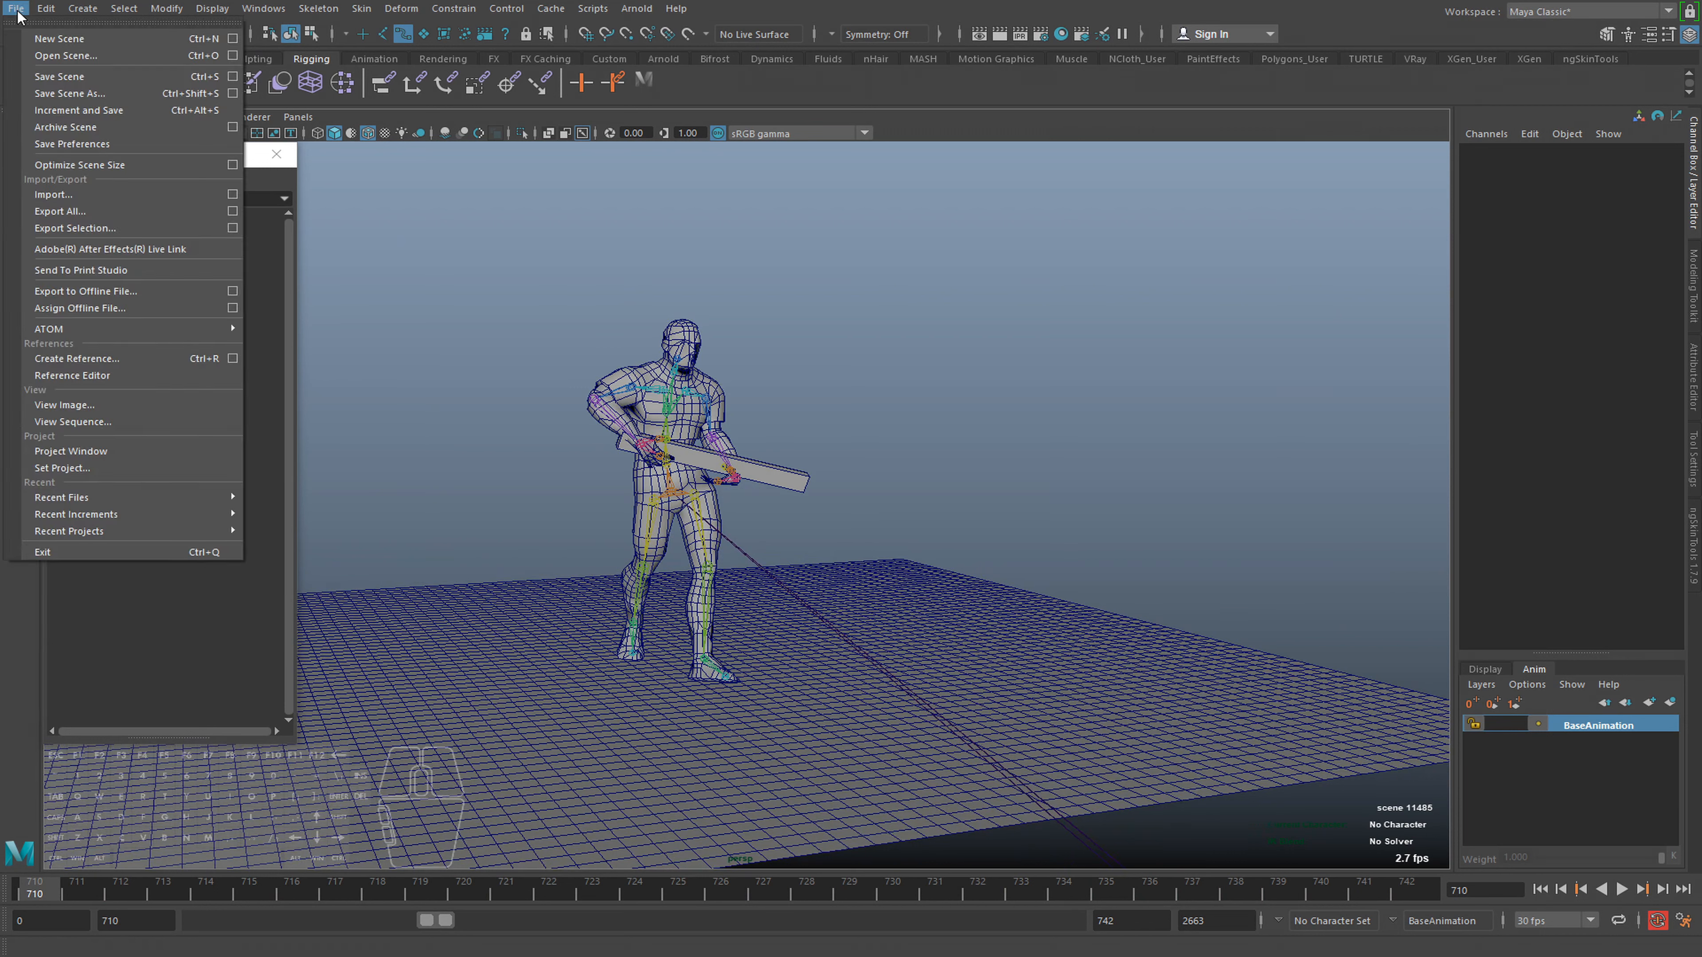
pyautogui.click(96, 166)
pyautogui.click(813, 487)
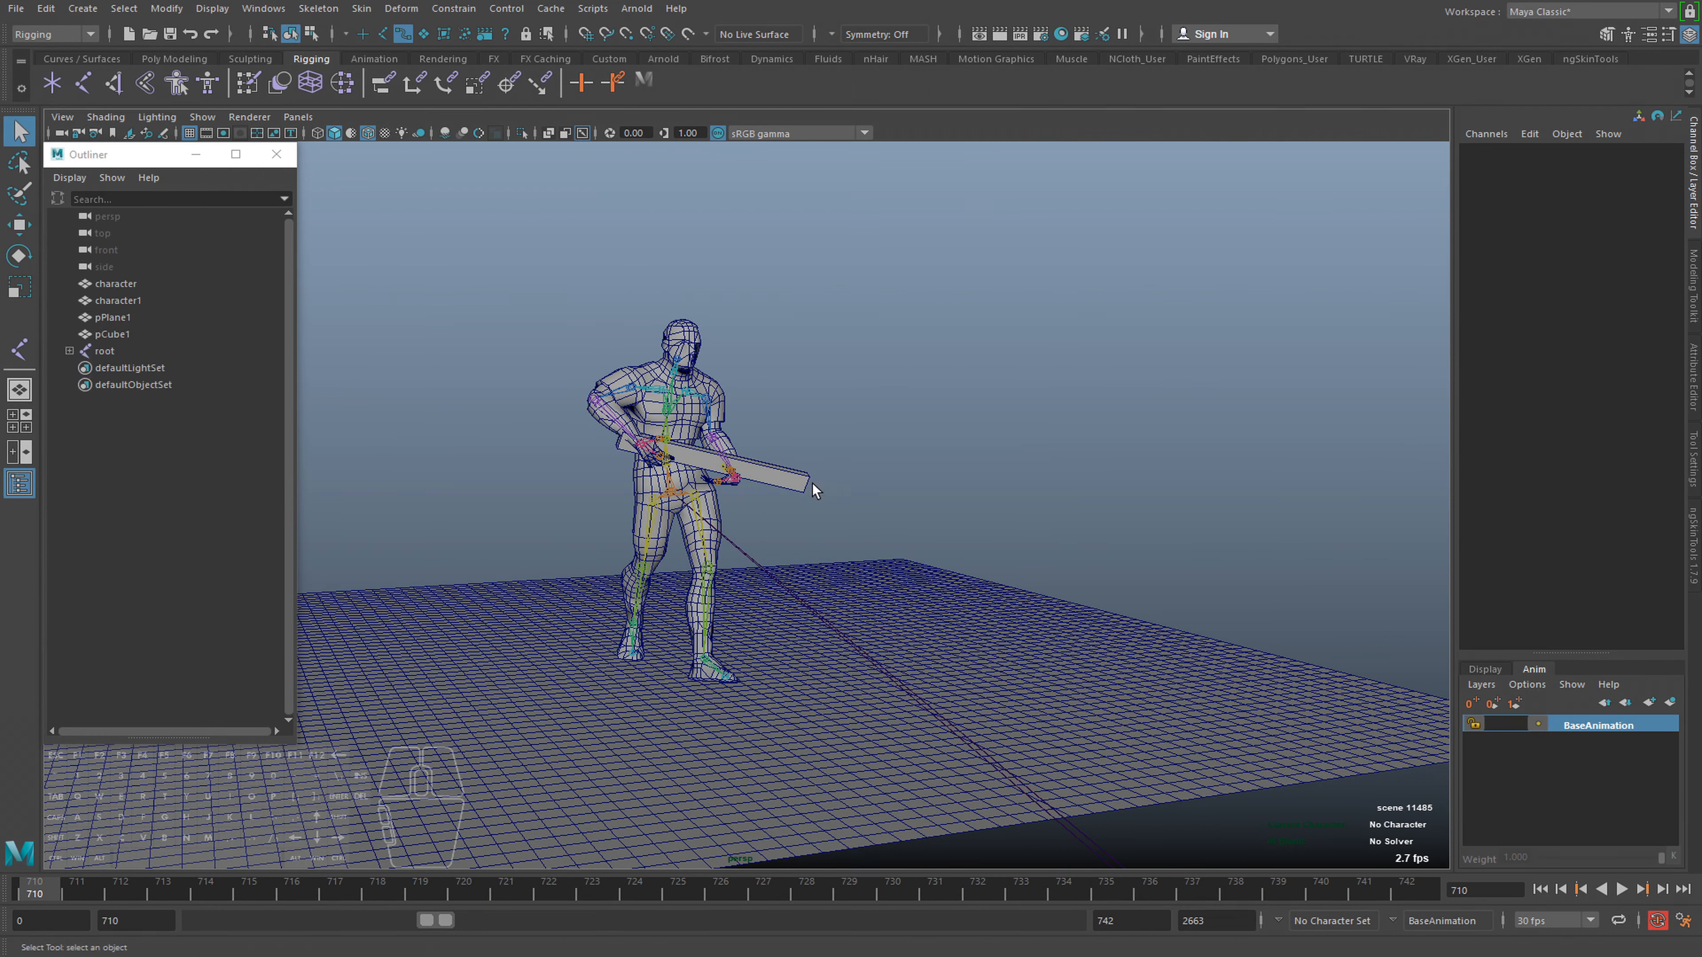
# Delete the ground plane beneath the character
pyautogui.keyDown('alt'); pyautogui.moveTo(966, 596); pyautogui.dragTo(803, 574, button='right'); pyautogui.keyUp('alt')
pyautogui.keyDown('alt'); pyautogui.moveTo(804, 574); pyautogui.dragTo(919, 590); pyautogui.keyUp('alt')
pyautogui.click(885, 556)
pyautogui.press('Delete')
pyautogui.keyDown('alt'); pyautogui.scroll(3, 872, 530); pyautogui.keyUp('alt')
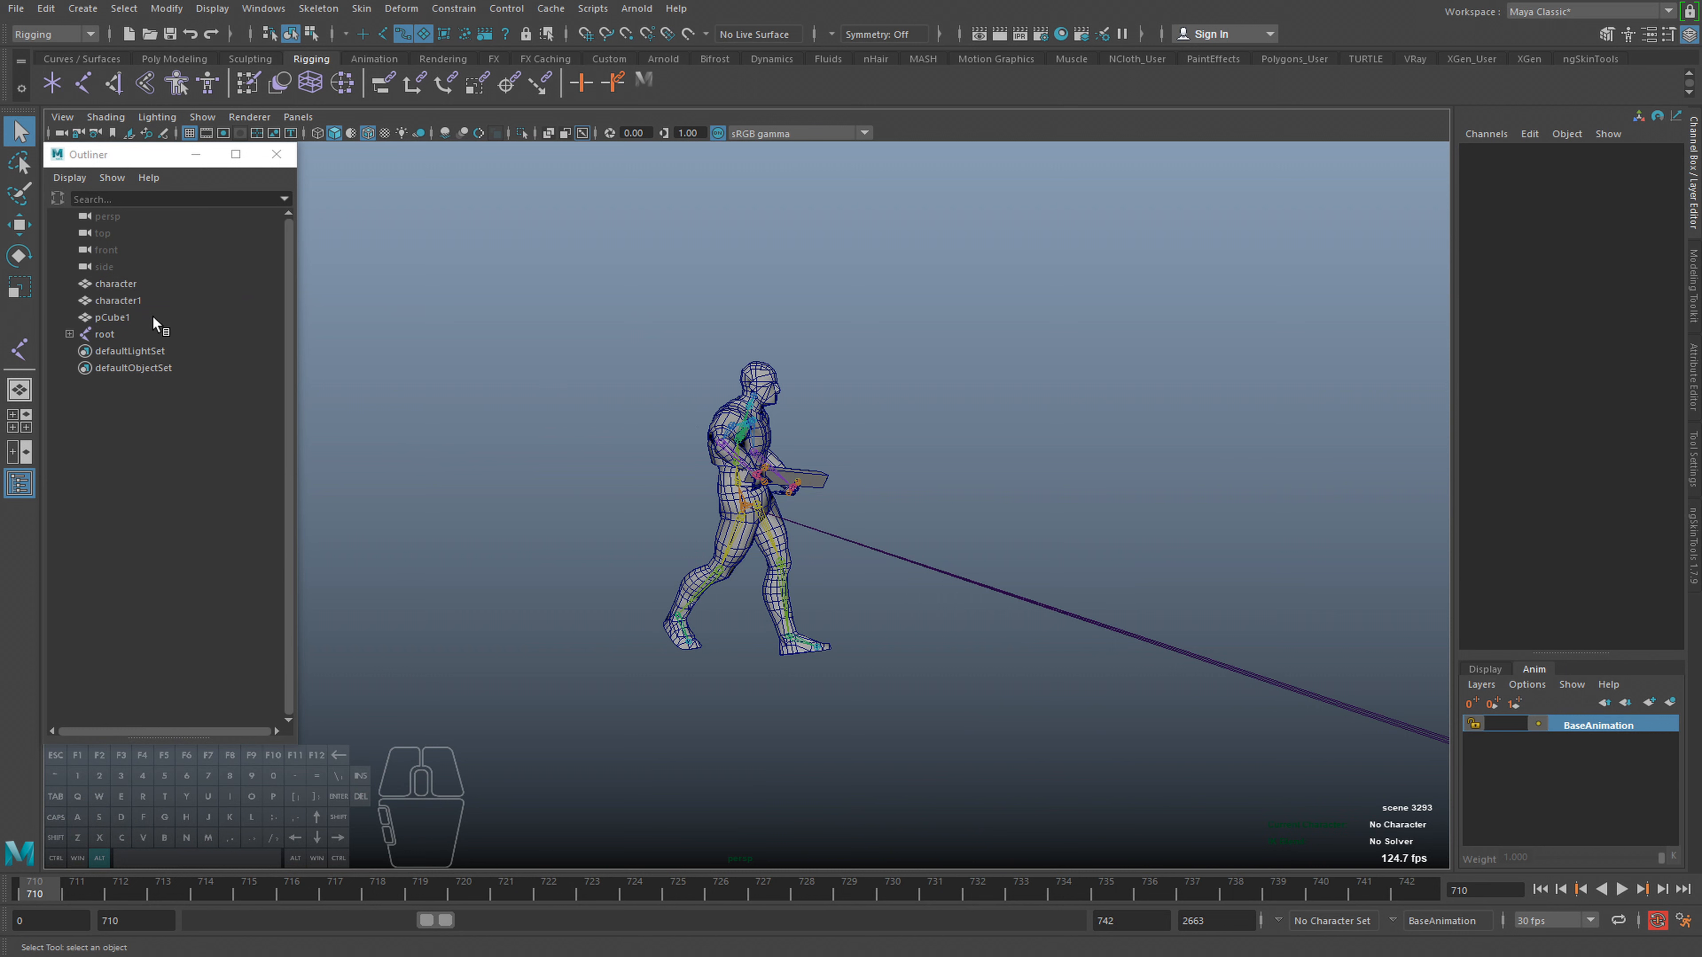
# Expand the root joint's full hierarchy in the Outliner and examine the remaining joints and meshes
pyautogui.click(108, 333)
pyautogui.keyDown('shift'); pyautogui.click(70, 333); pyautogui.keyUp('shift')
pyautogui.scroll(-5, 109, 472)
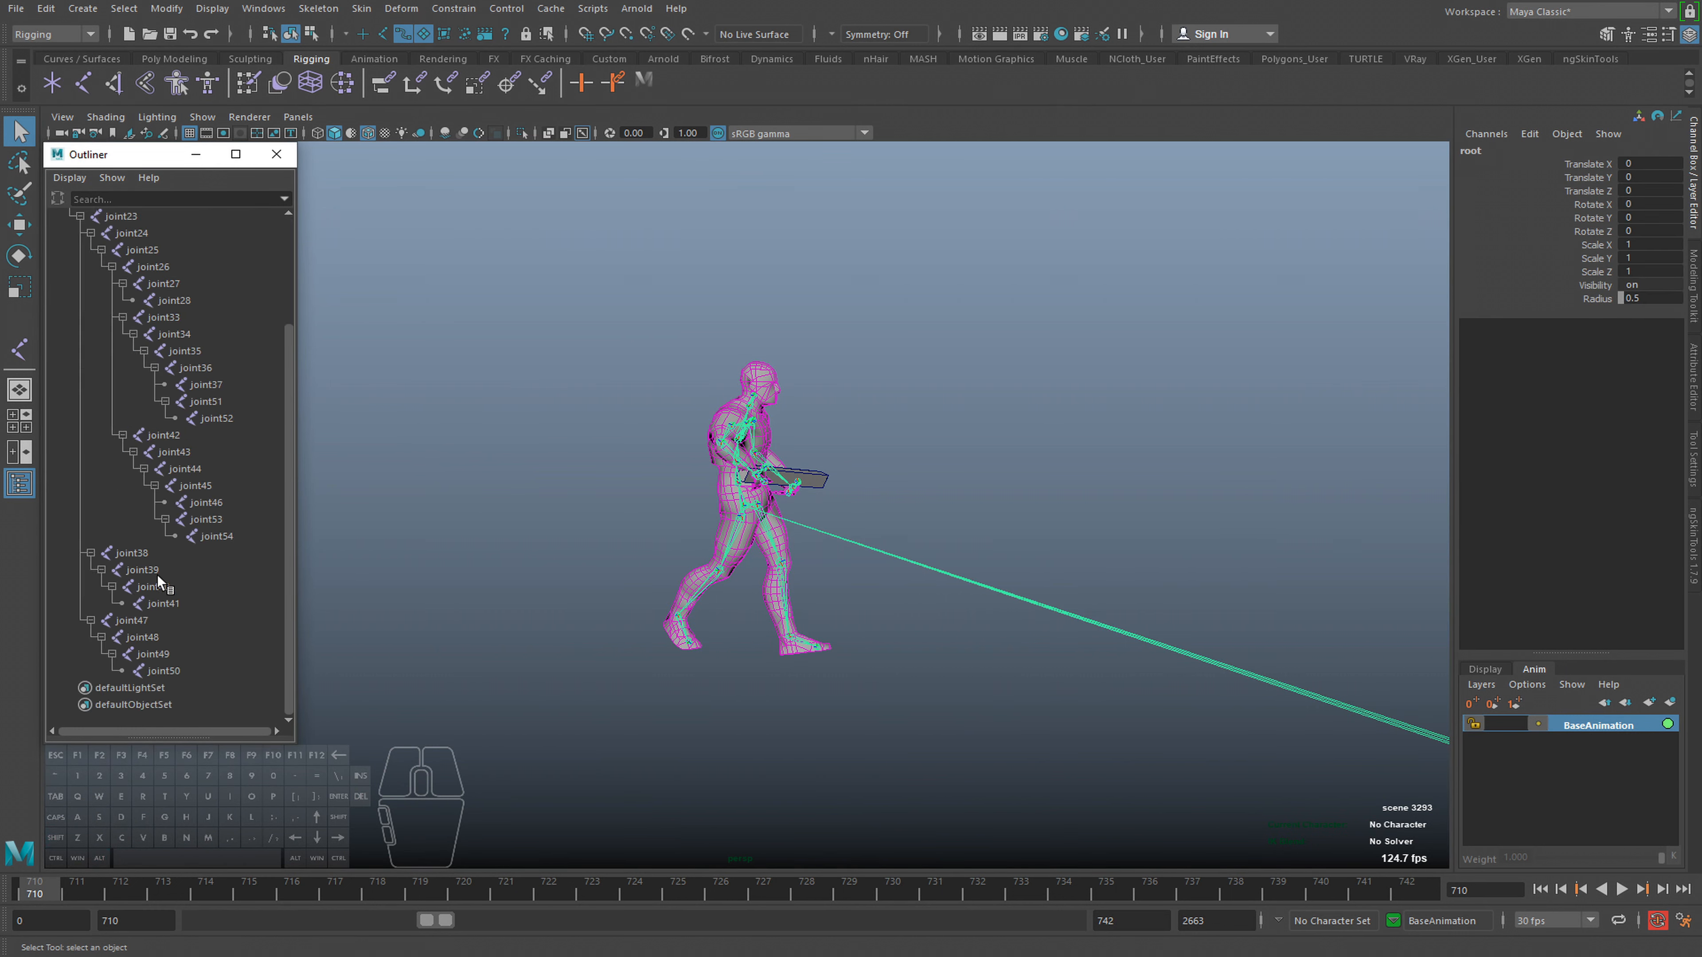
pyautogui.scroll(4, 157, 574)
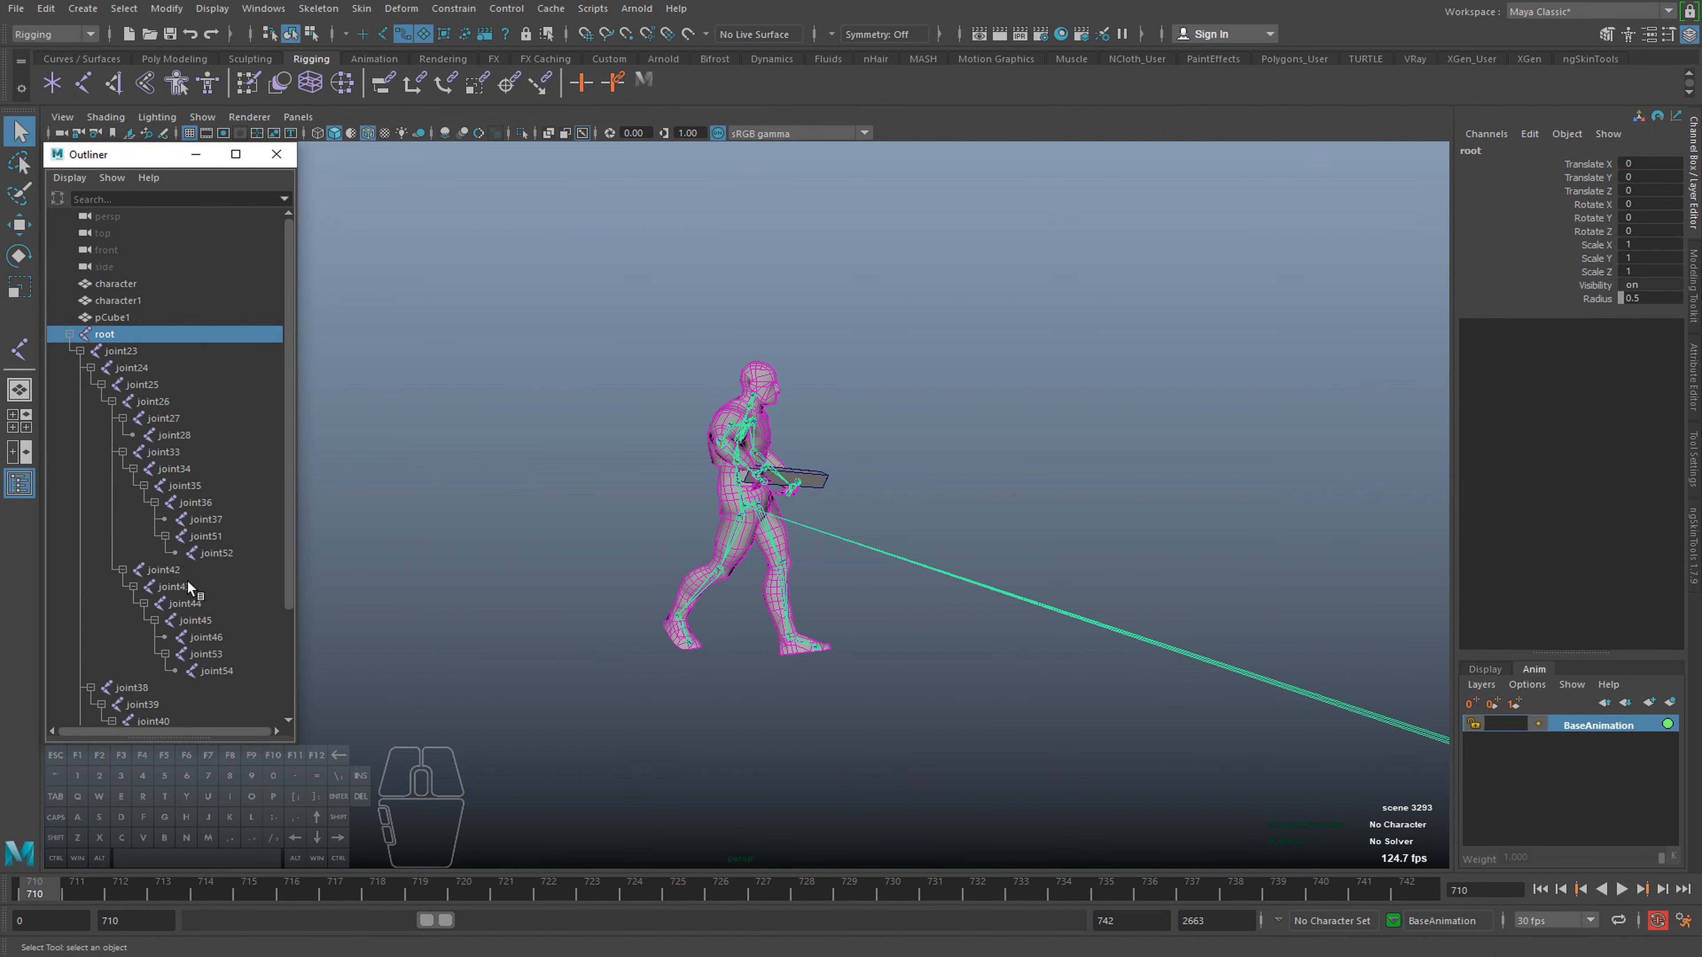
pyautogui.click(116, 315)
pyautogui.click(119, 302)
pyautogui.click(531, 358)
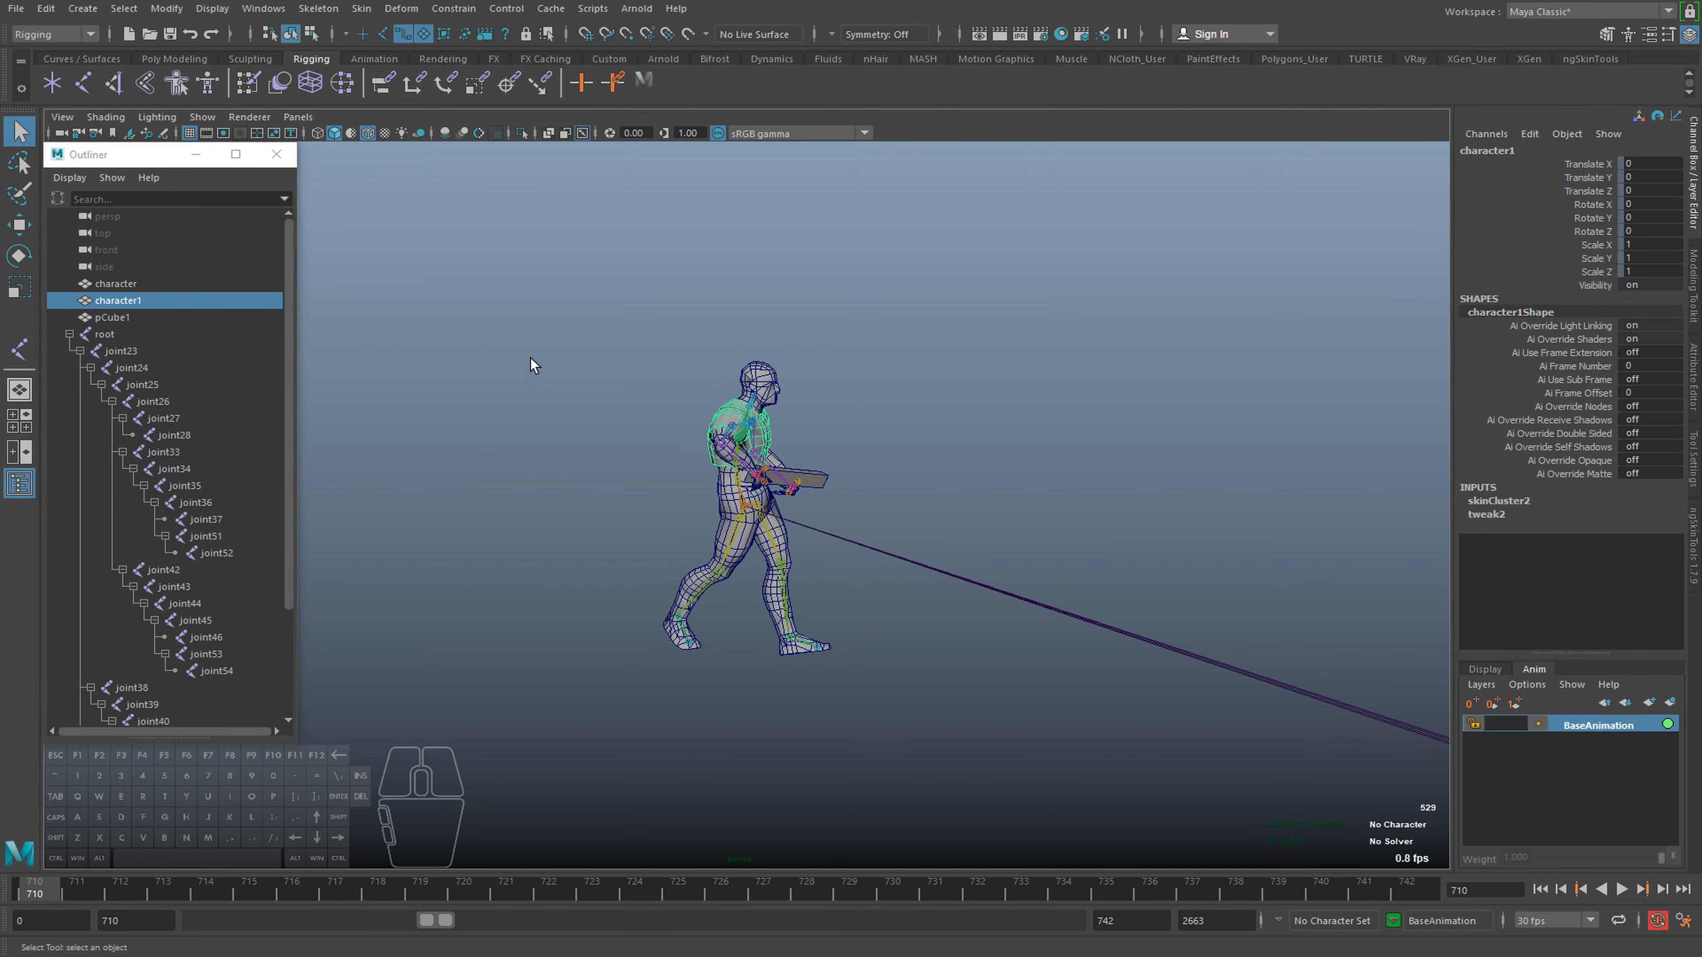
# Play the walk briefly and delete the cube prop from the character's hands
pyautogui.keyDown('alt'); pyautogui.moveTo(629, 409); pyautogui.dragTo(507, 427); pyautogui.keyUp('alt')
pyautogui.hotkey('alt', 'v')
pyautogui.moveTo(763, 537)
pyautogui.keyDown('alt'); pyautogui.mouseDown()
pyautogui.moveTo(835, 562)
pyautogui.moveTo(791, 541)
pyautogui.mouseUp(); pyautogui.keyUp('alt')
pyautogui.hotkey('alt', 'v')
pyautogui.keyDown('alt'); pyautogui.moveTo(790, 542); pyautogui.dragTo(837, 546, button='right'); pyautogui.keyUp('alt')
pyautogui.click(750, 469)
pyautogui.press('Delete')
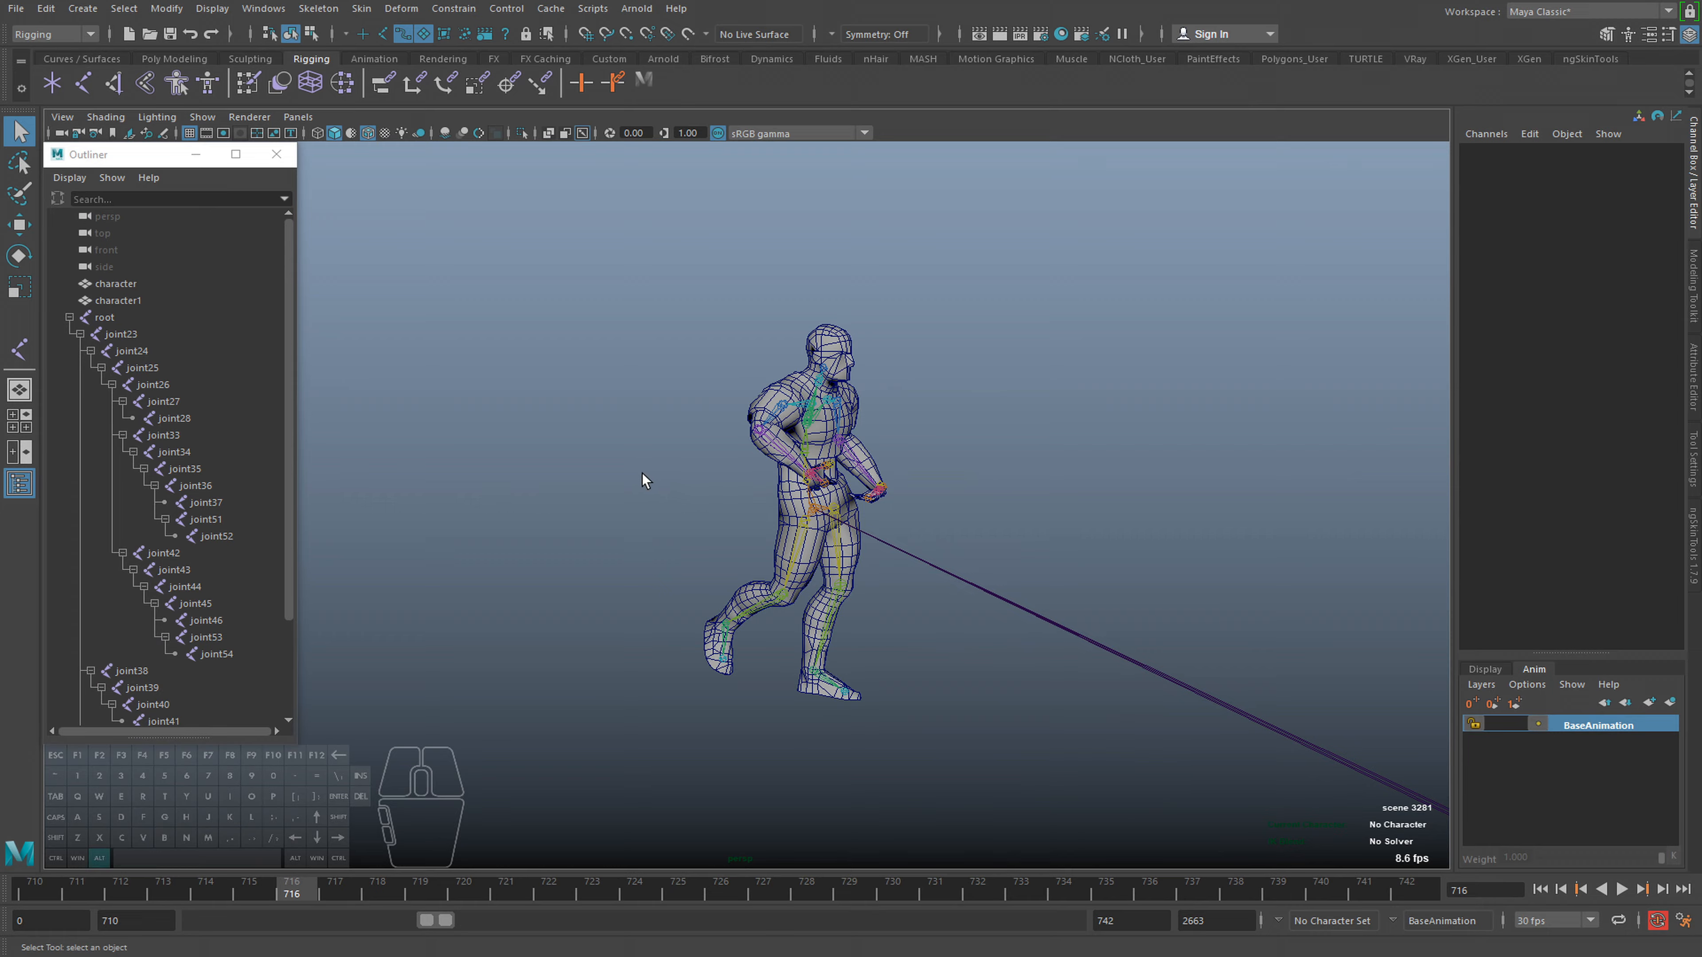
# Play back the baked walk without the prop, check it from the side, and stop at frame 710
pyautogui.hotkey('alt', 'v')
pyautogui.keyDown('alt'); pyautogui.moveTo(732, 499); pyautogui.dragTo(679, 481, button='right'); pyautogui.keyUp('alt')
pyautogui.keyDown('alt'); pyautogui.moveTo(680, 481); pyautogui.dragTo(653, 410, button='middle'); pyautogui.keyUp('alt')
pyautogui.keyDown('alt'); pyautogui.moveTo(749, 493); pyautogui.dragTo(824, 521); pyautogui.keyUp('alt')
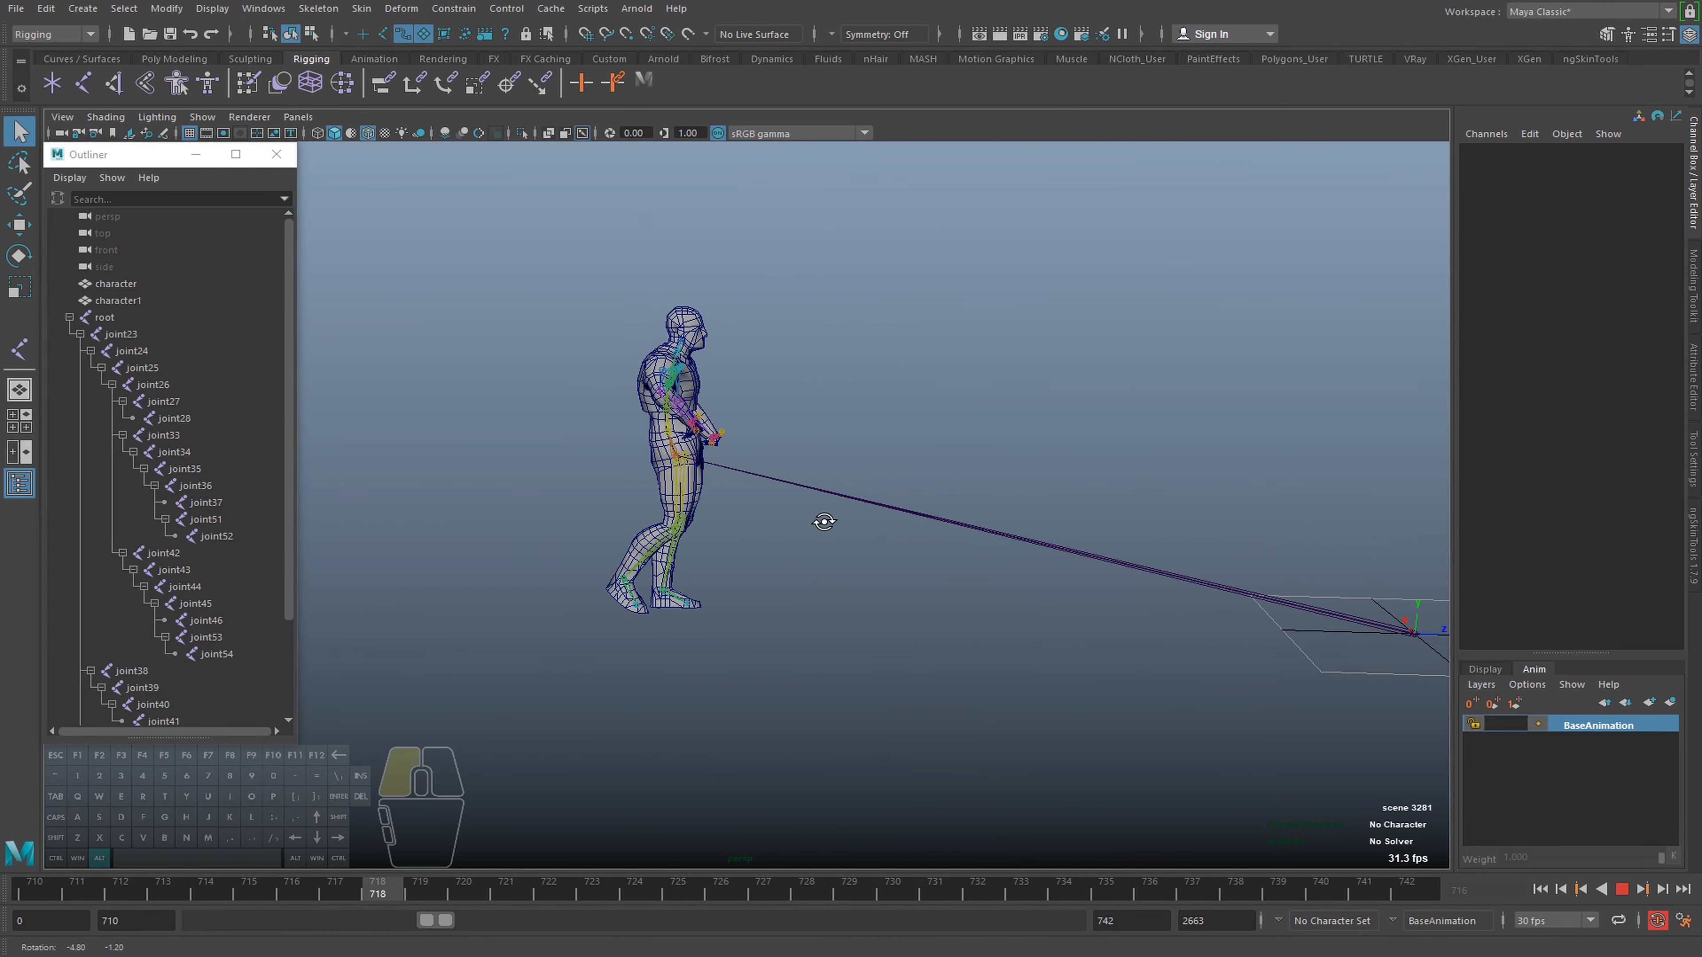
pyautogui.press('Escape')
# Collapse the root hierarchy and select the root joint together with the character and character1 meshes
pyautogui.click(15, 8)
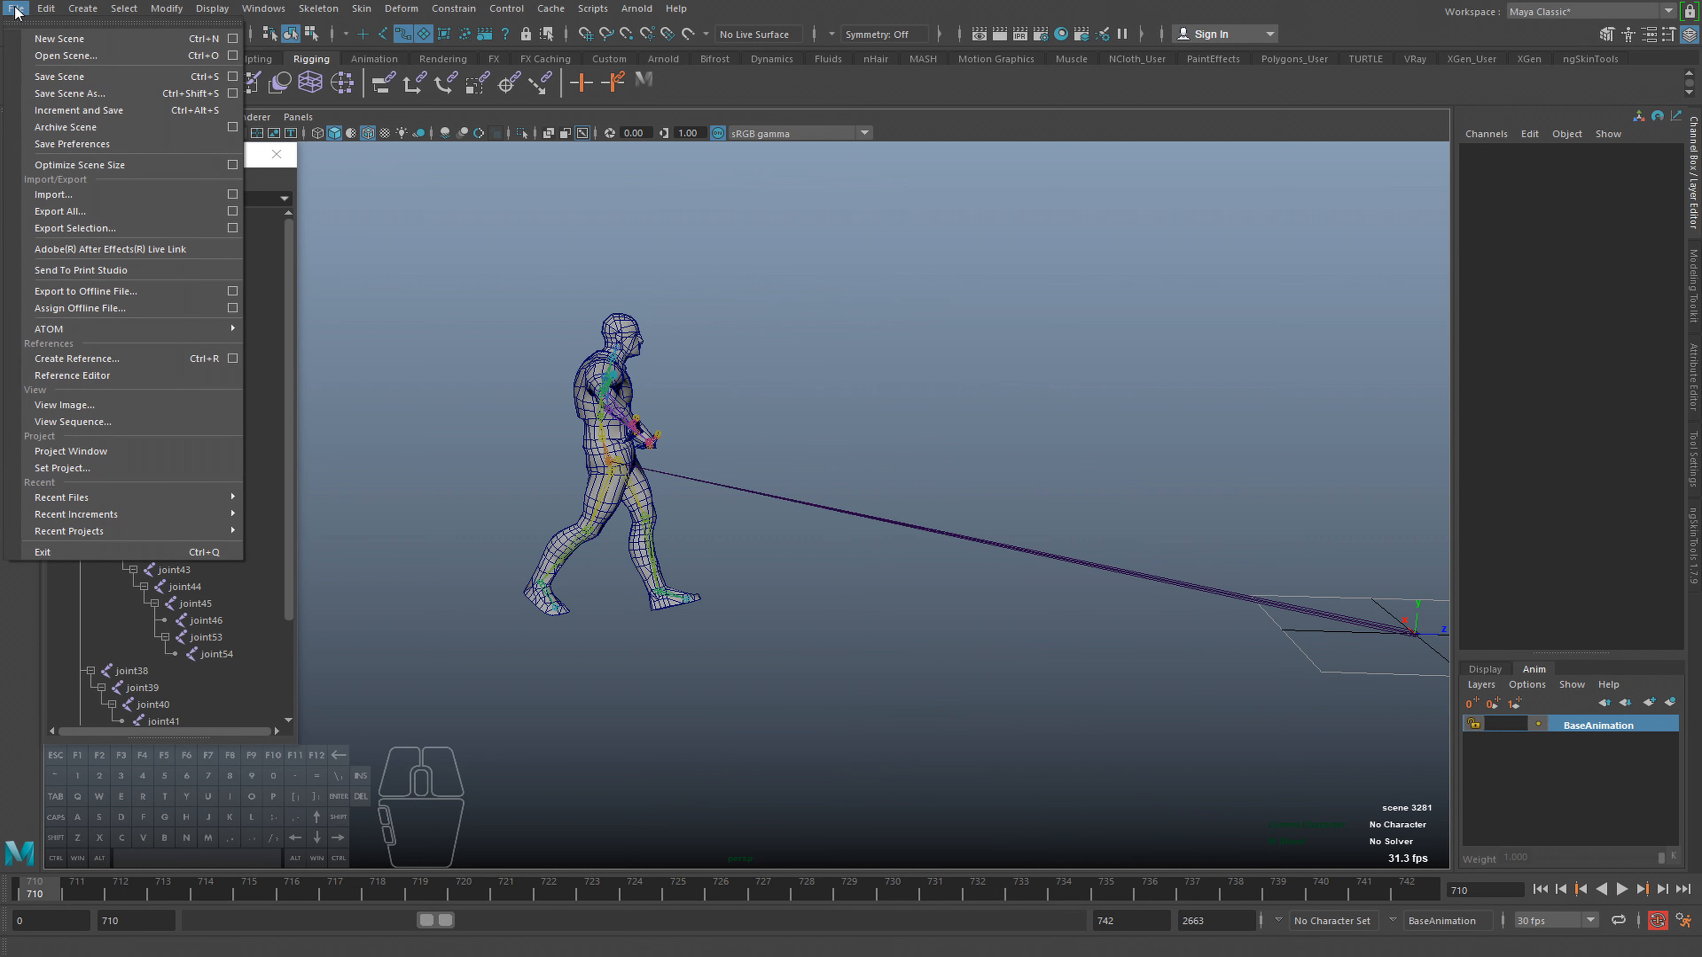
pyautogui.click(409, 396)
pyautogui.click(70, 320)
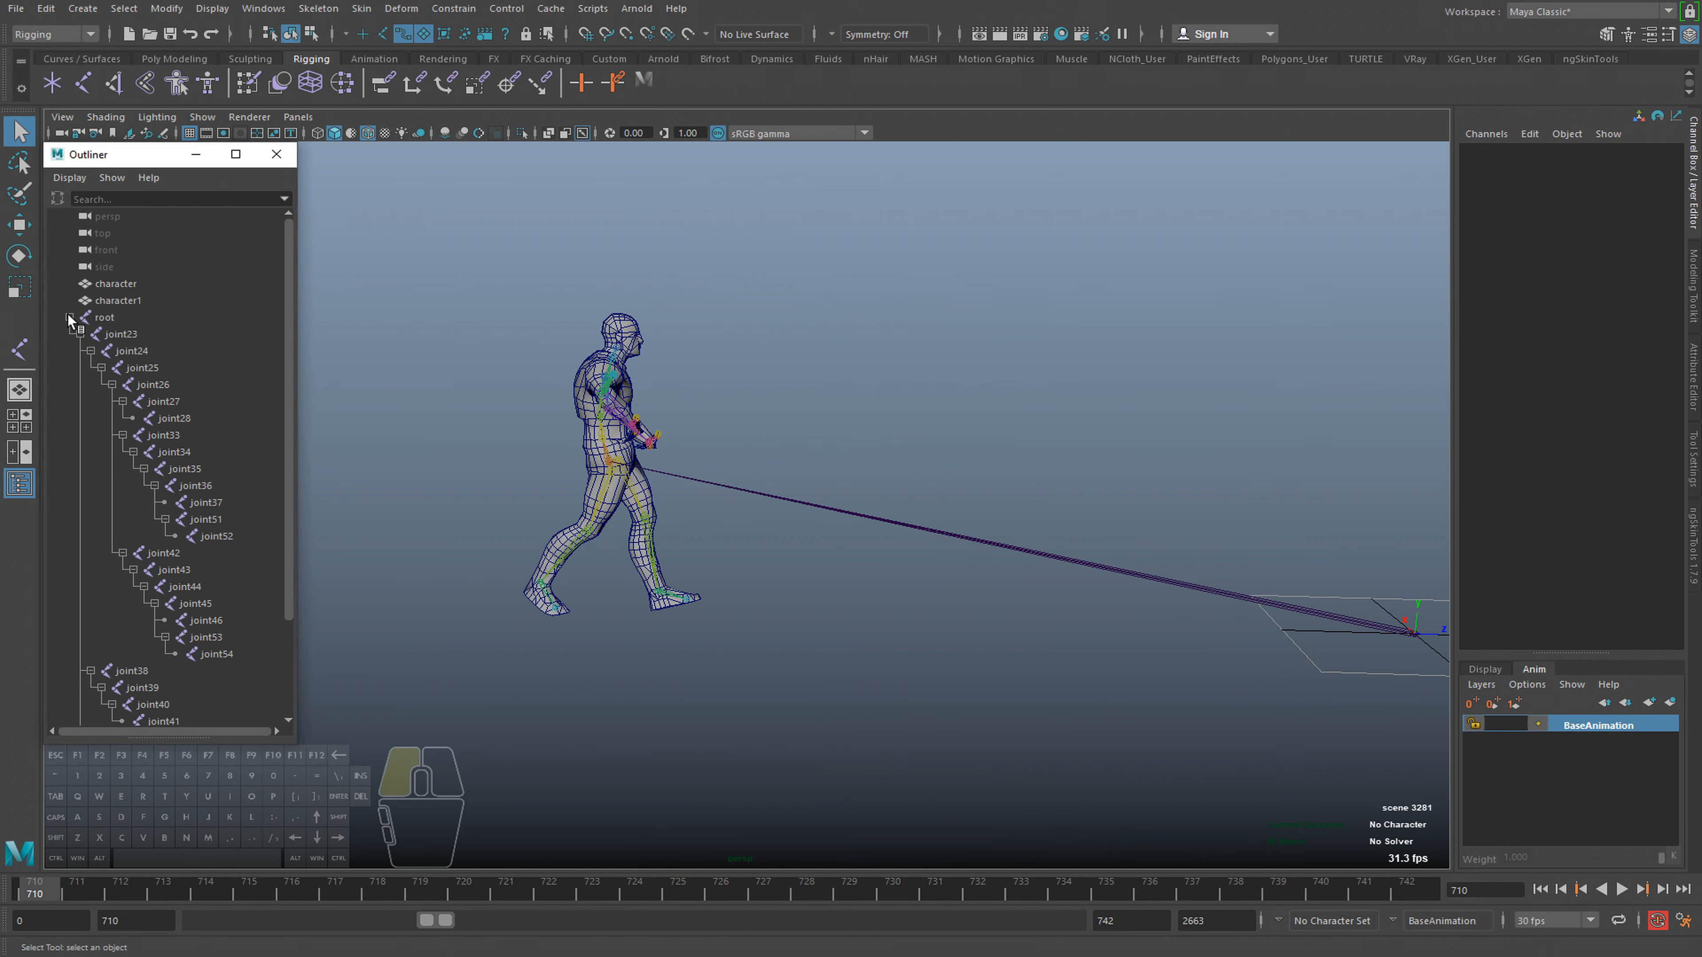
pyautogui.click(127, 315)
pyautogui.keyDown('shift'); pyautogui.click(116, 282); pyautogui.keyUp('shift')
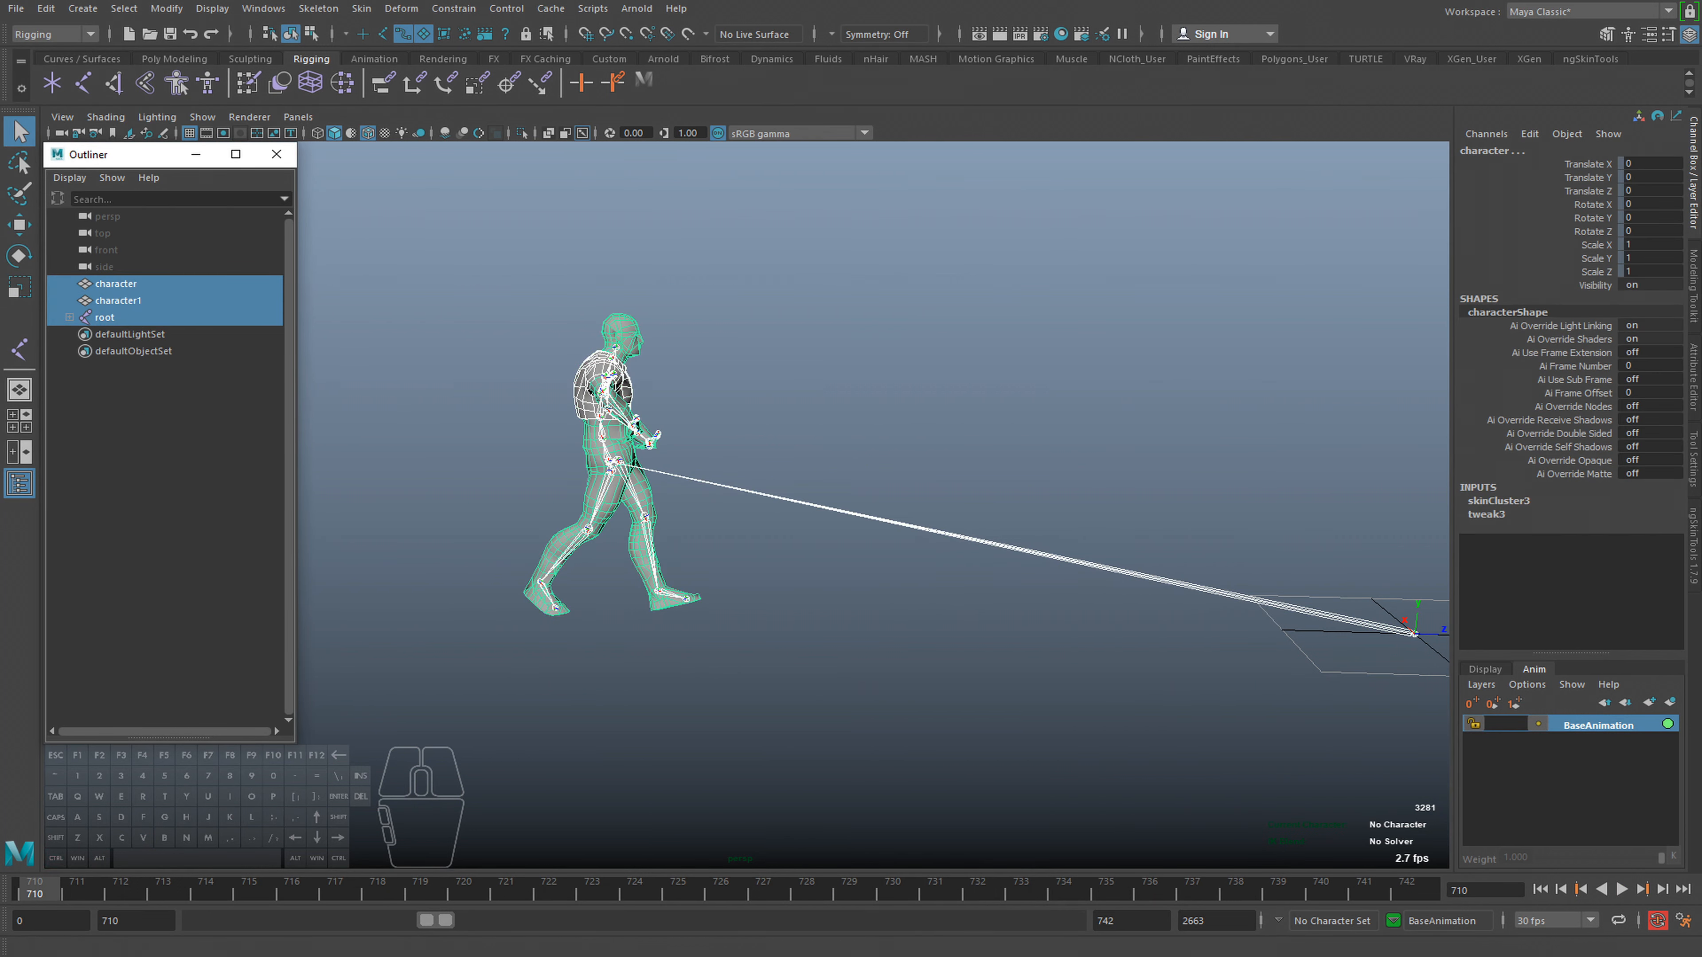
# Export the selection to D:\Course as an FBX file named cycle, and dismiss the export warnings
pyautogui.click(13, 12)
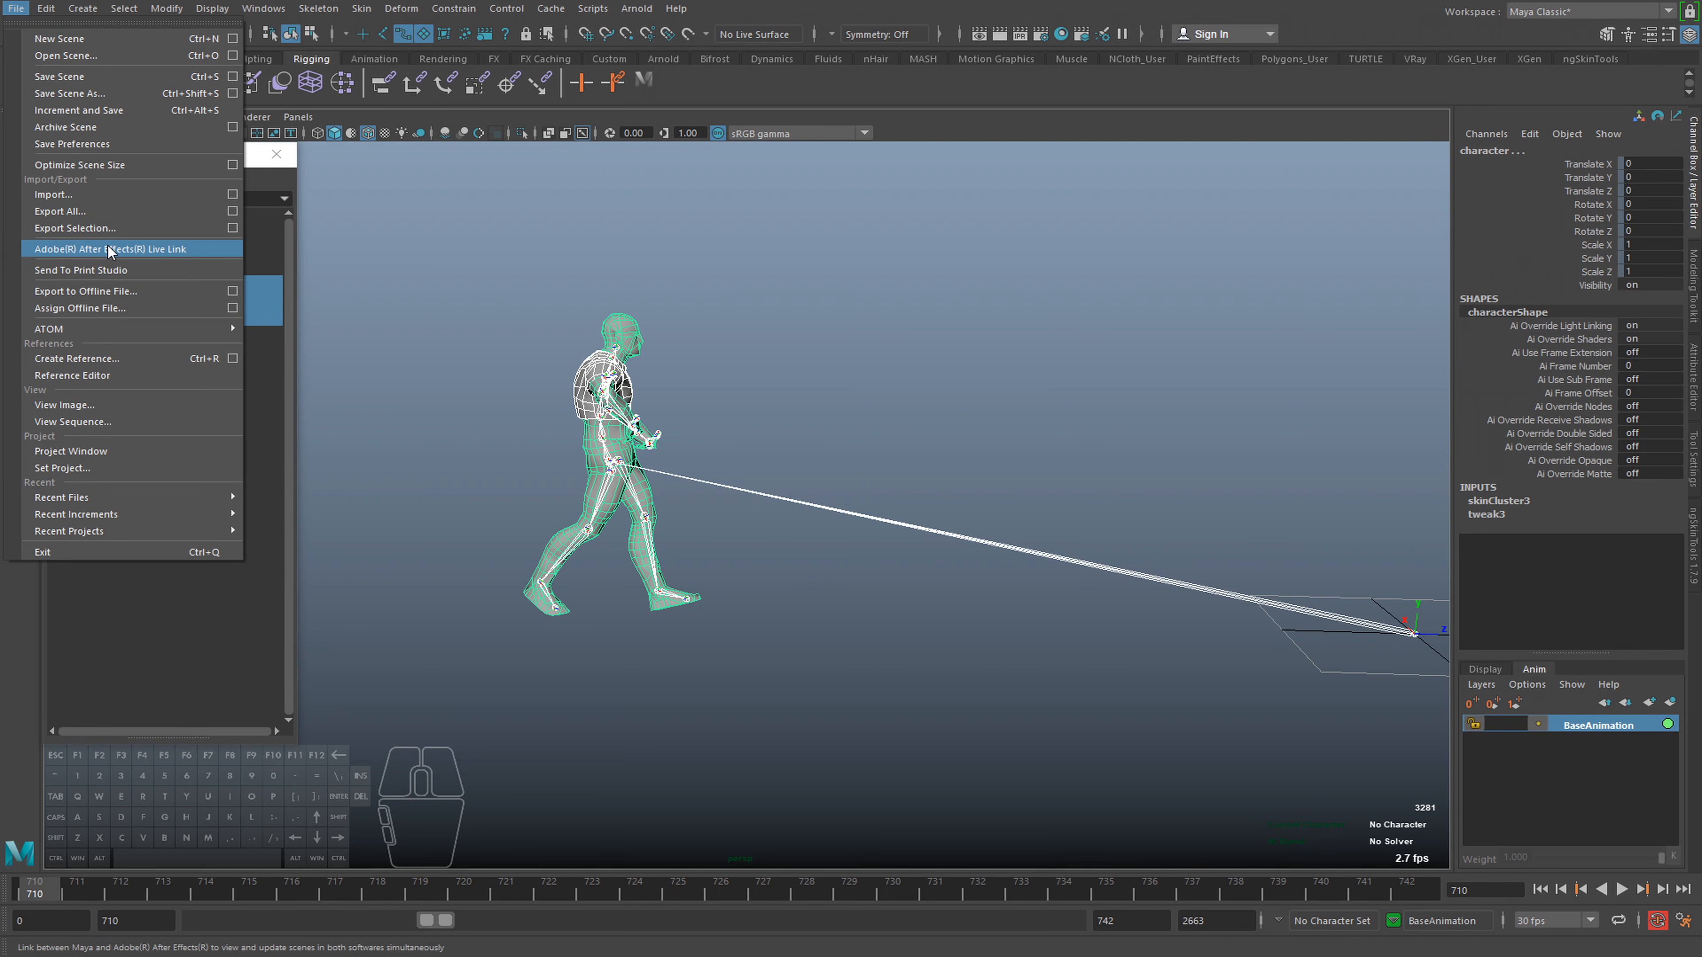
pyautogui.click(65, 228)
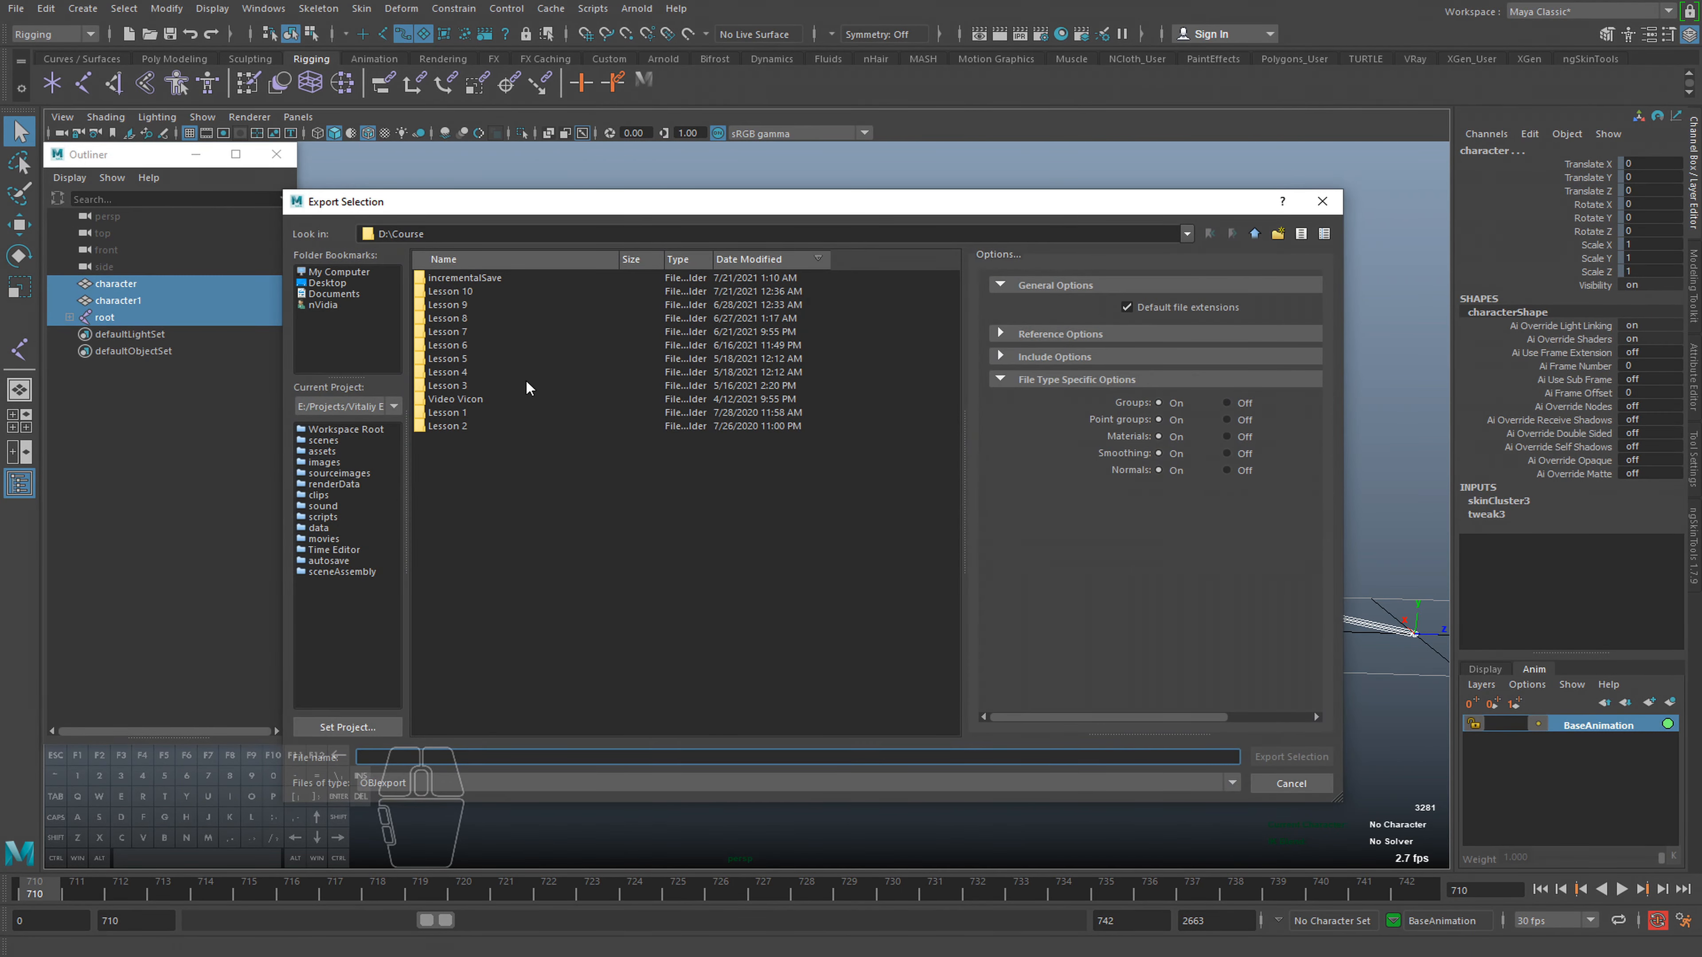
pyautogui.click(400, 786)
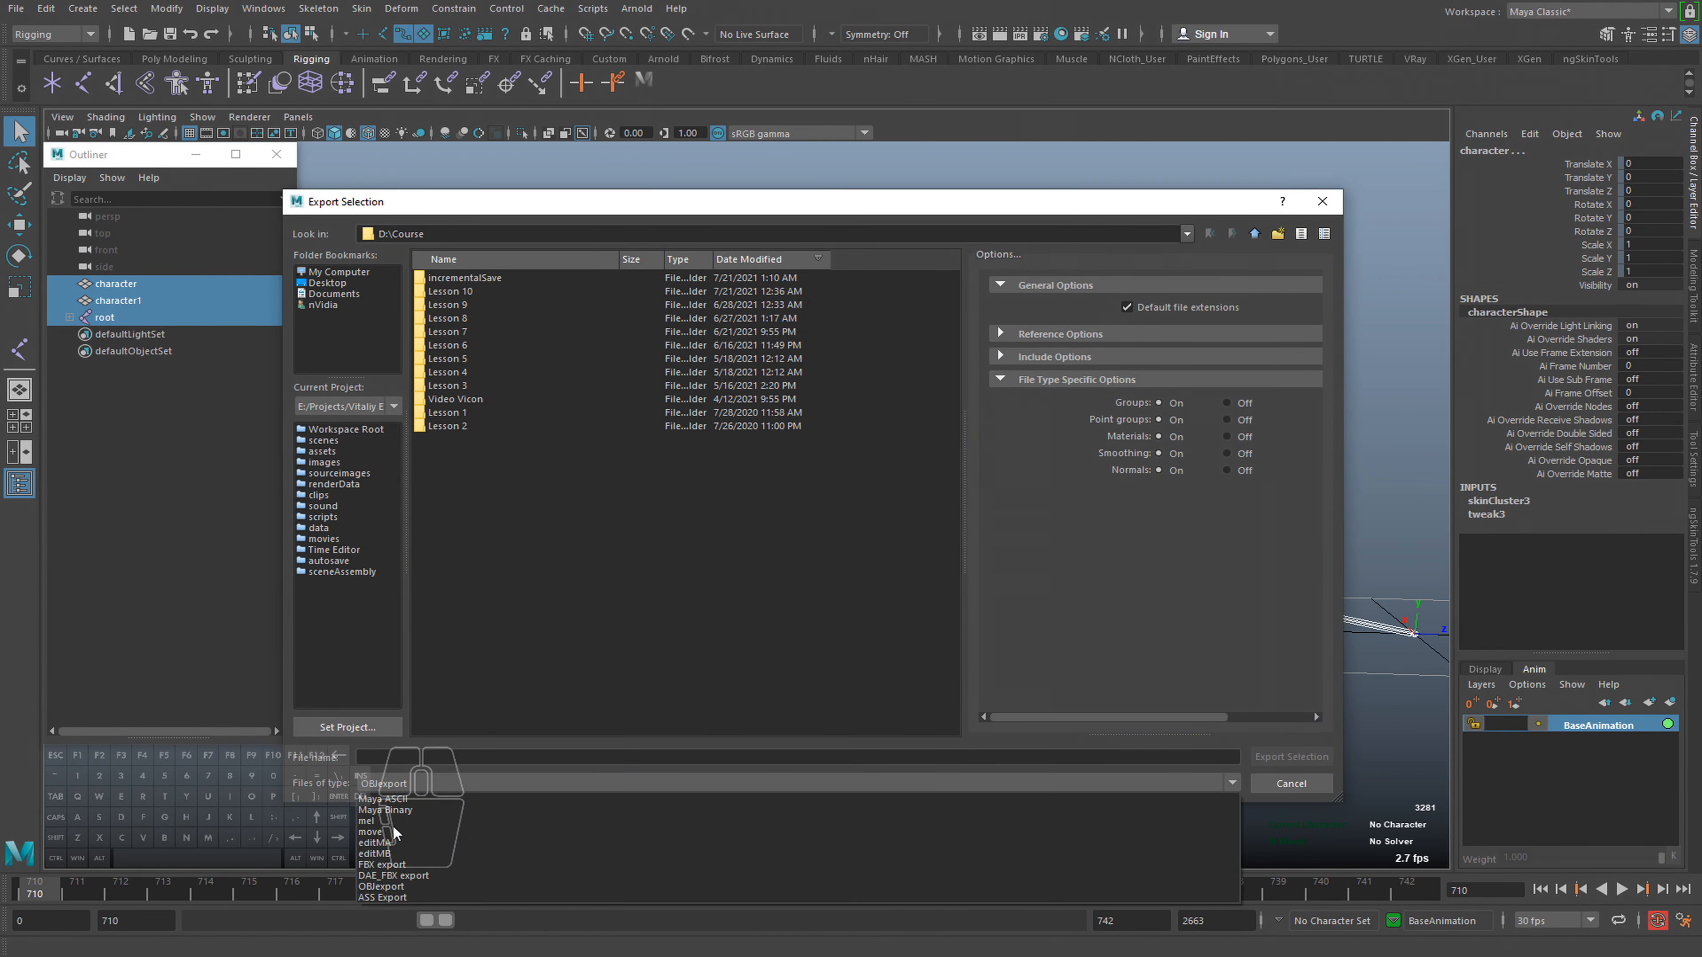
pyautogui.click(394, 843)
pyautogui.click(398, 757)
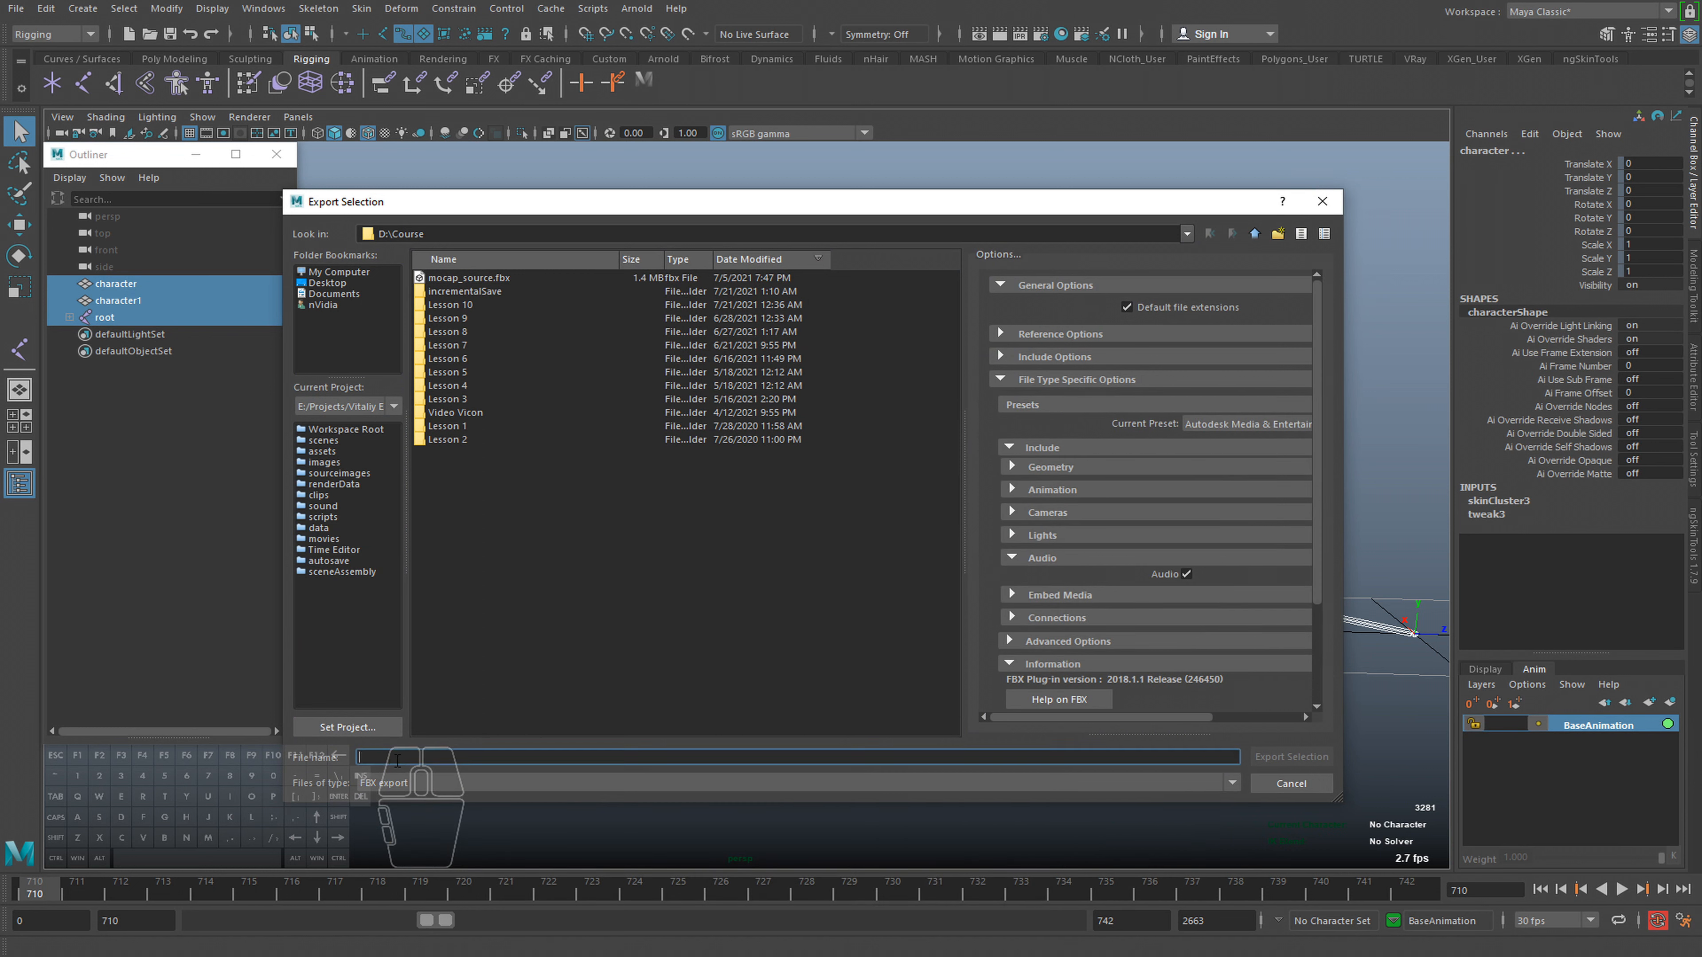
pyautogui.write('cycle')
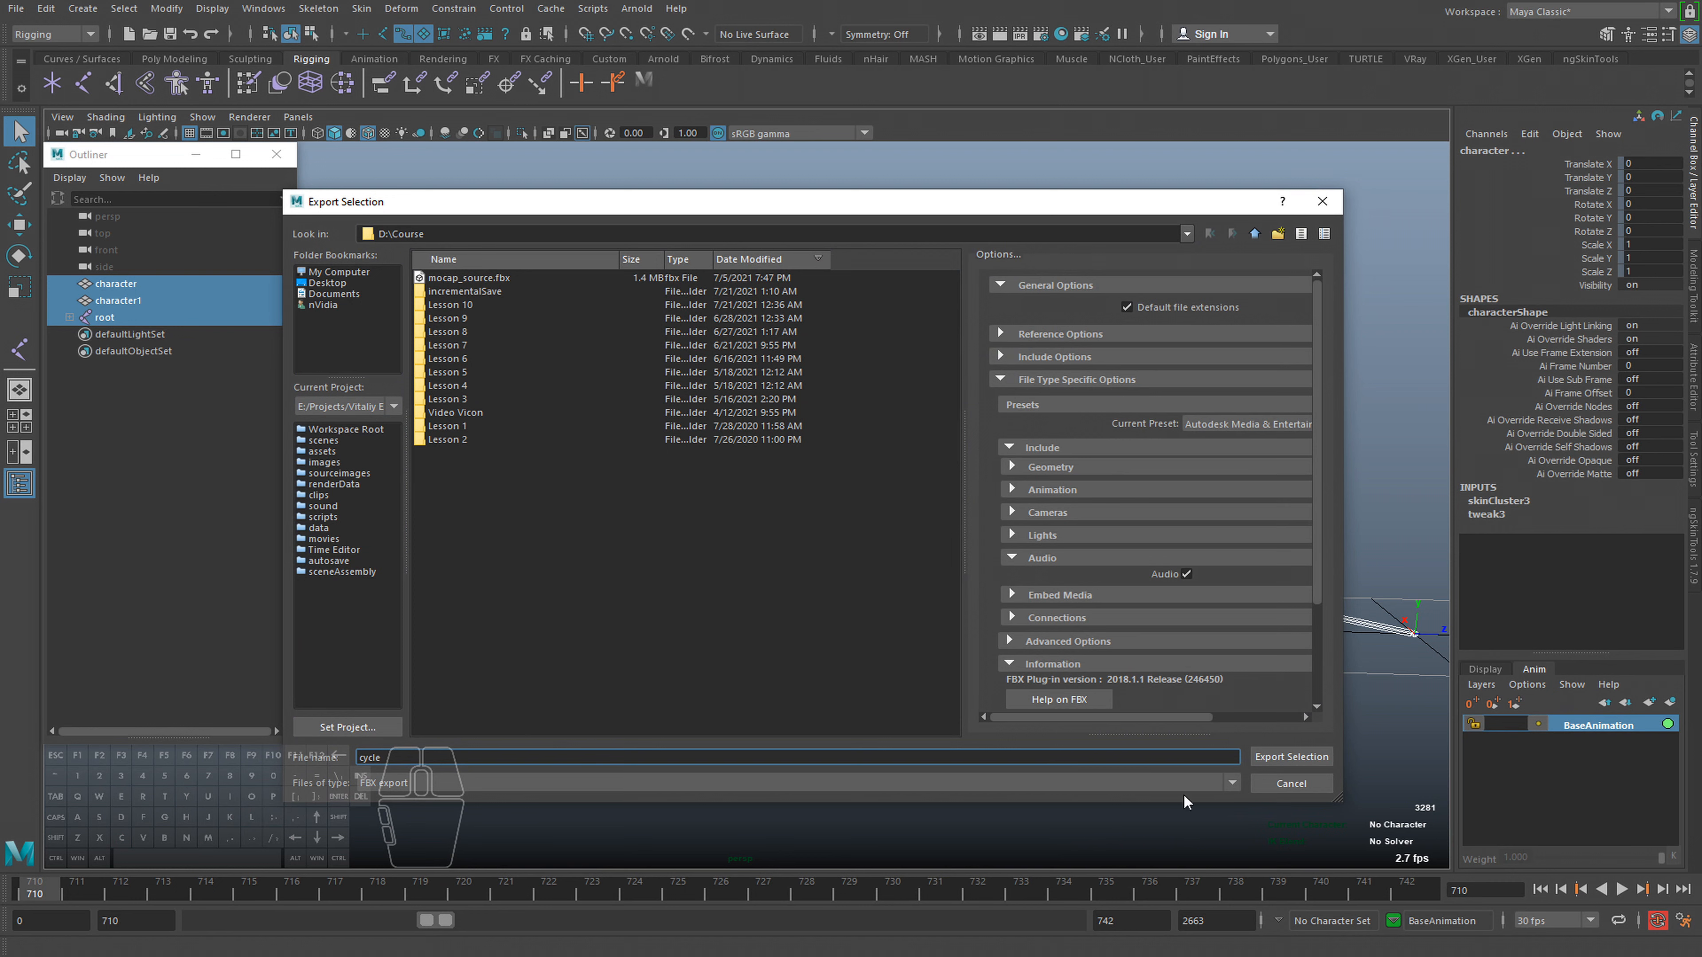
pyautogui.click(1268, 764)
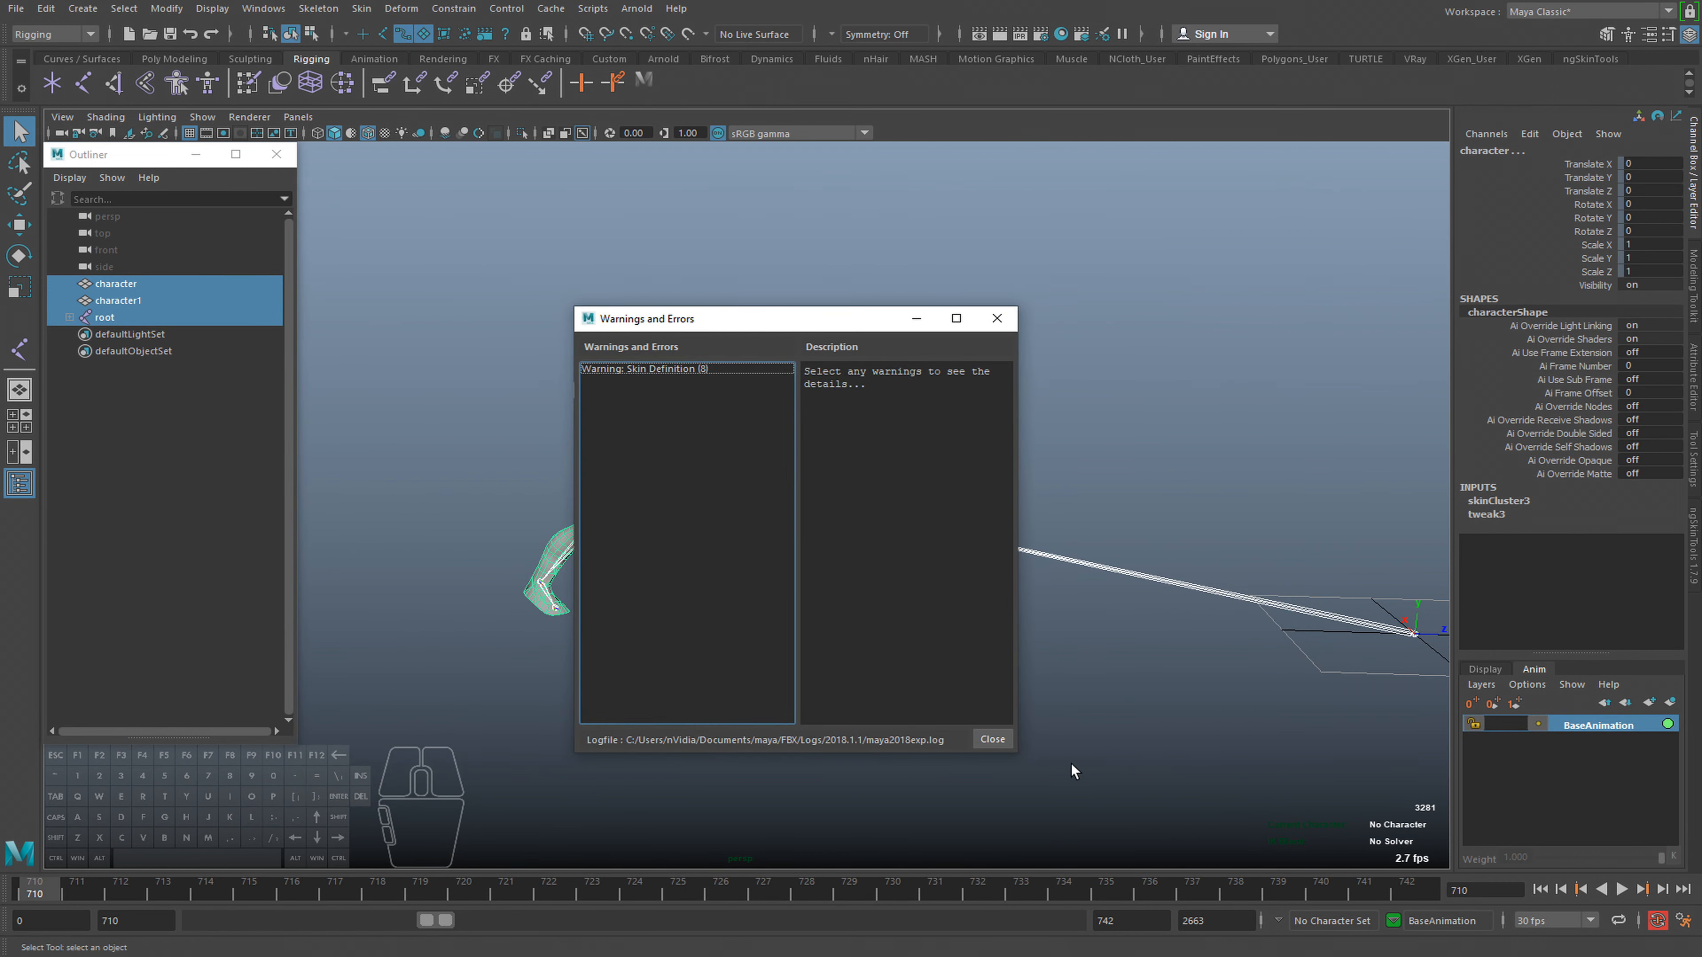
pyautogui.click(993, 739)
# Deselect everything, preview the walk in the current scene, and return to frame 710
pyautogui.click(947, 662)
pyautogui.hotkey('alt', 'v')
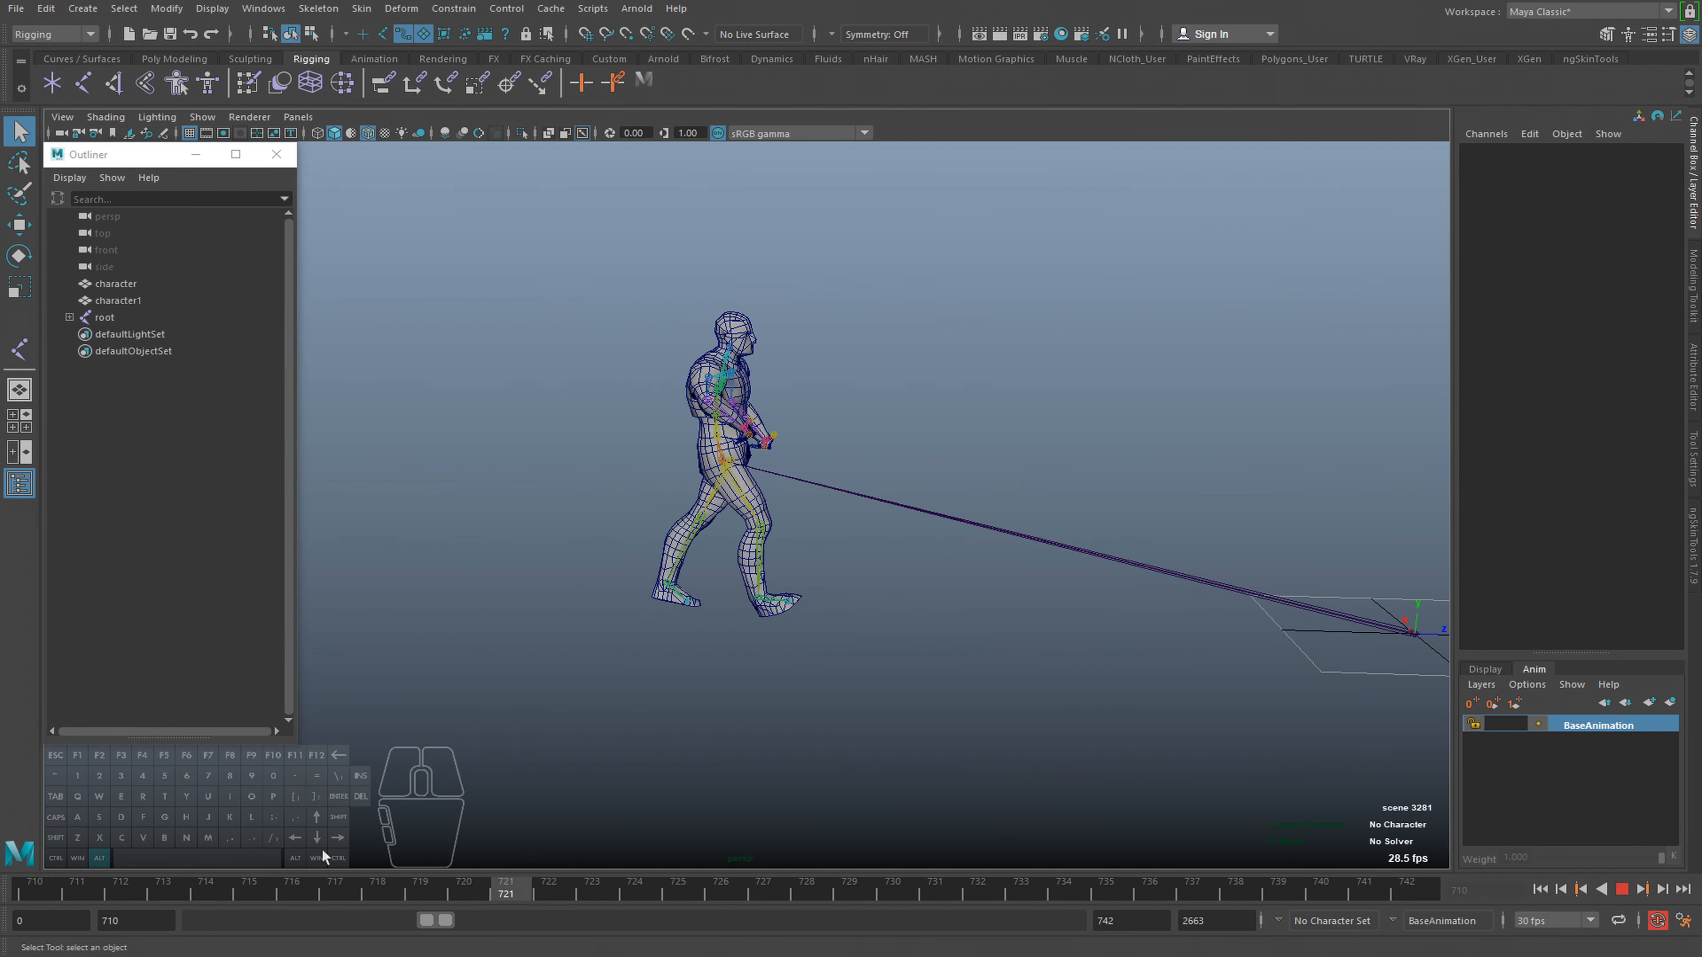
pyautogui.hotkey('alt', 'v')
pyautogui.click(35, 888)
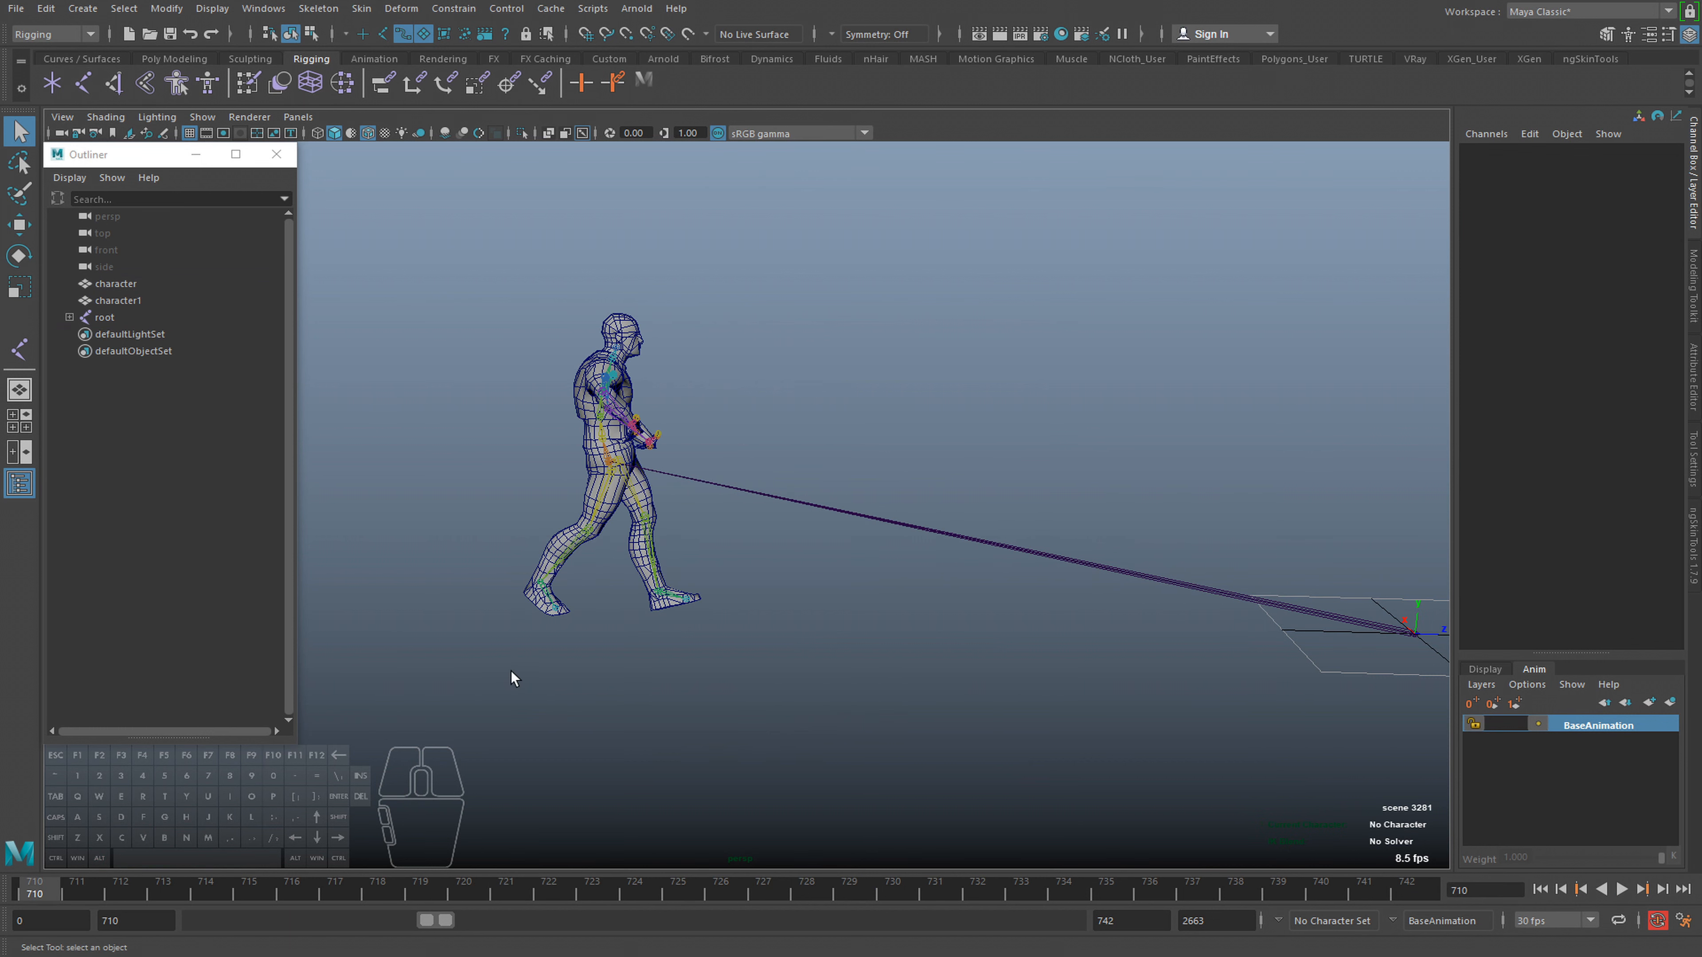
# Start a new scene and import cycle.fbx from D:\Course into it
pyautogui.hotkey('ctrl', 'n')
pyautogui.click(856, 489)
pyautogui.click(15, 8)
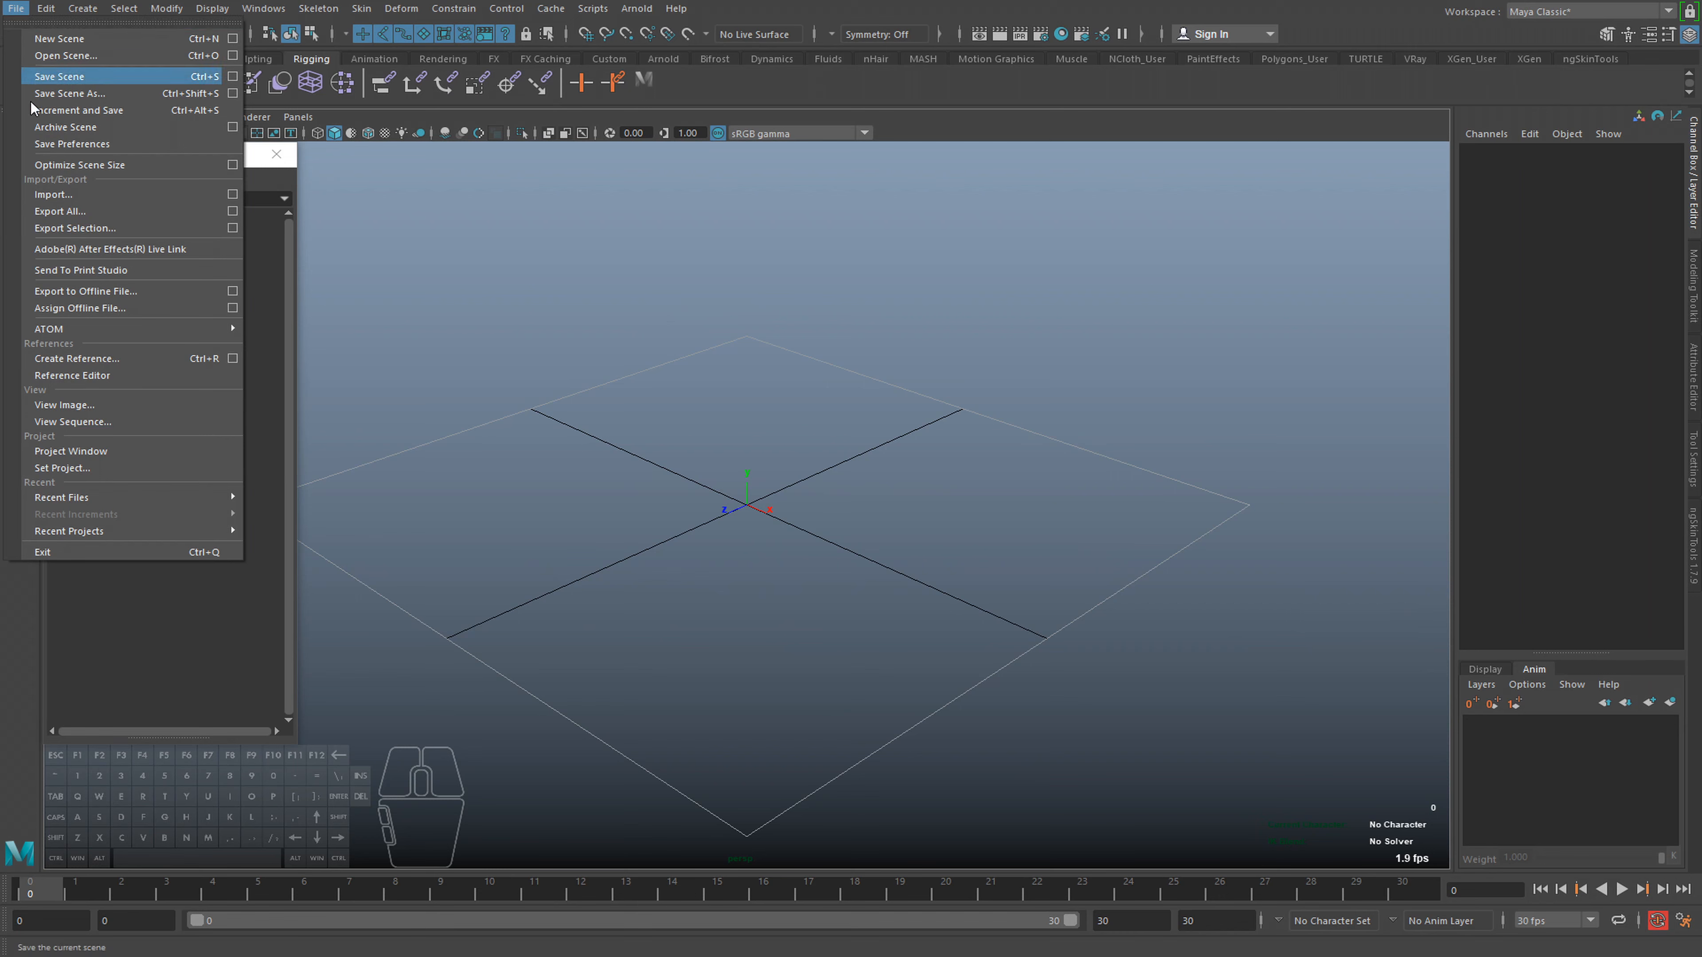
pyautogui.click(50, 194)
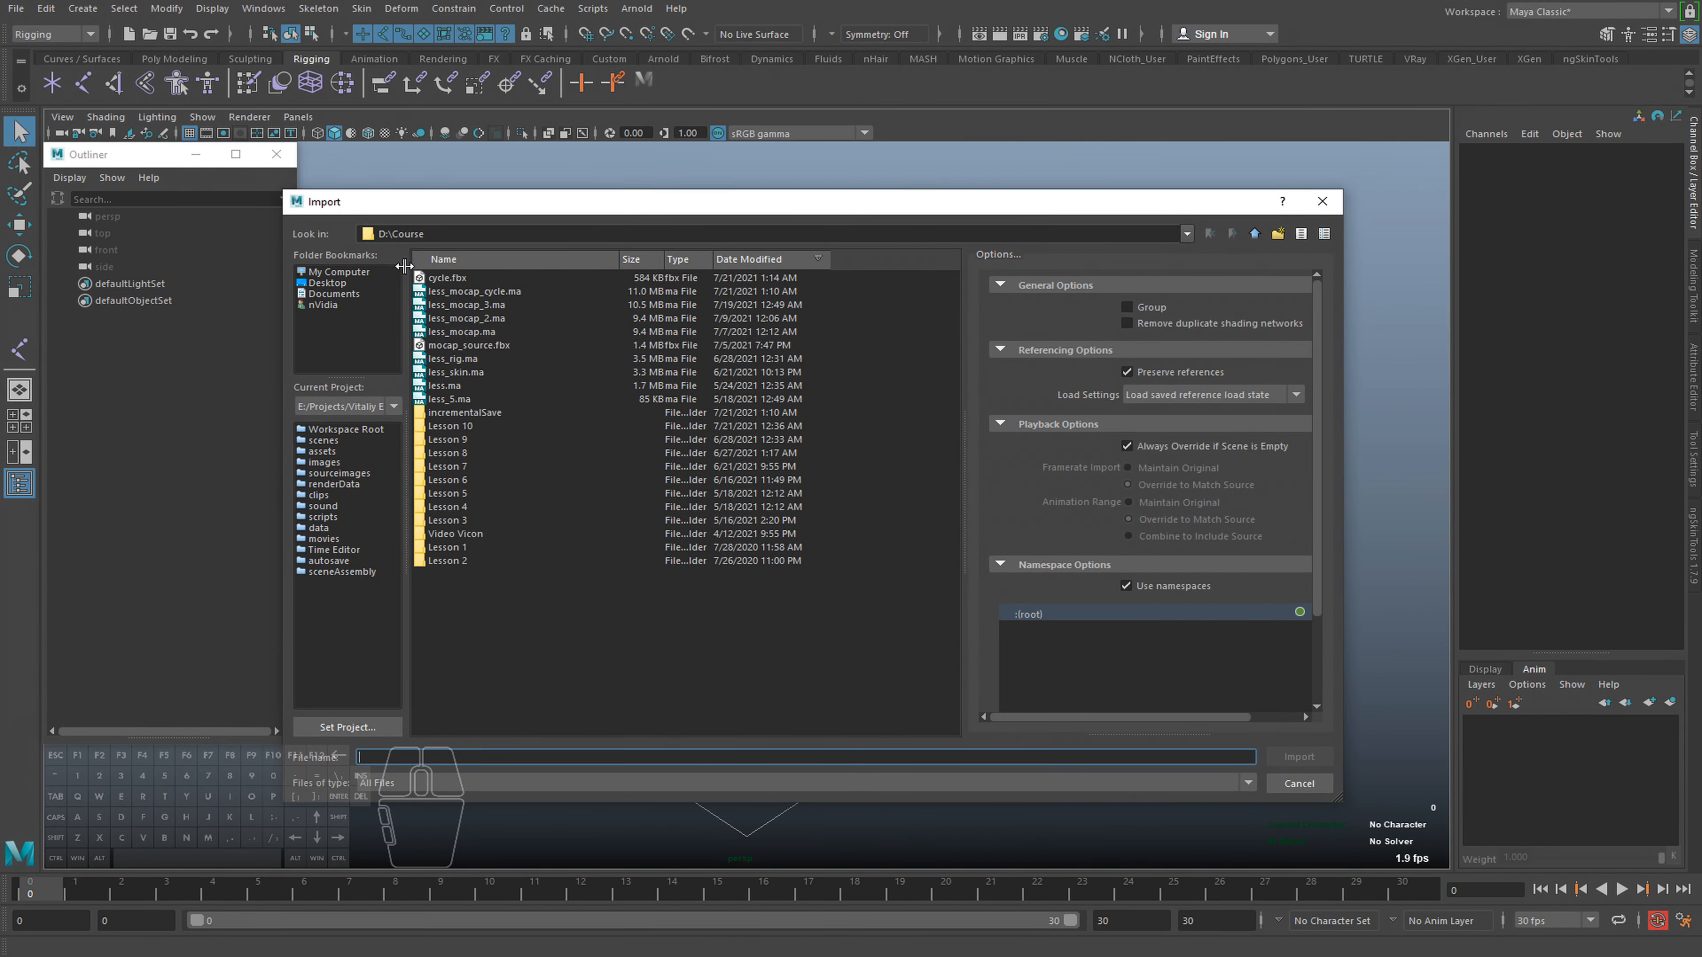
pyautogui.click(467, 277)
pyautogui.click(1281, 760)
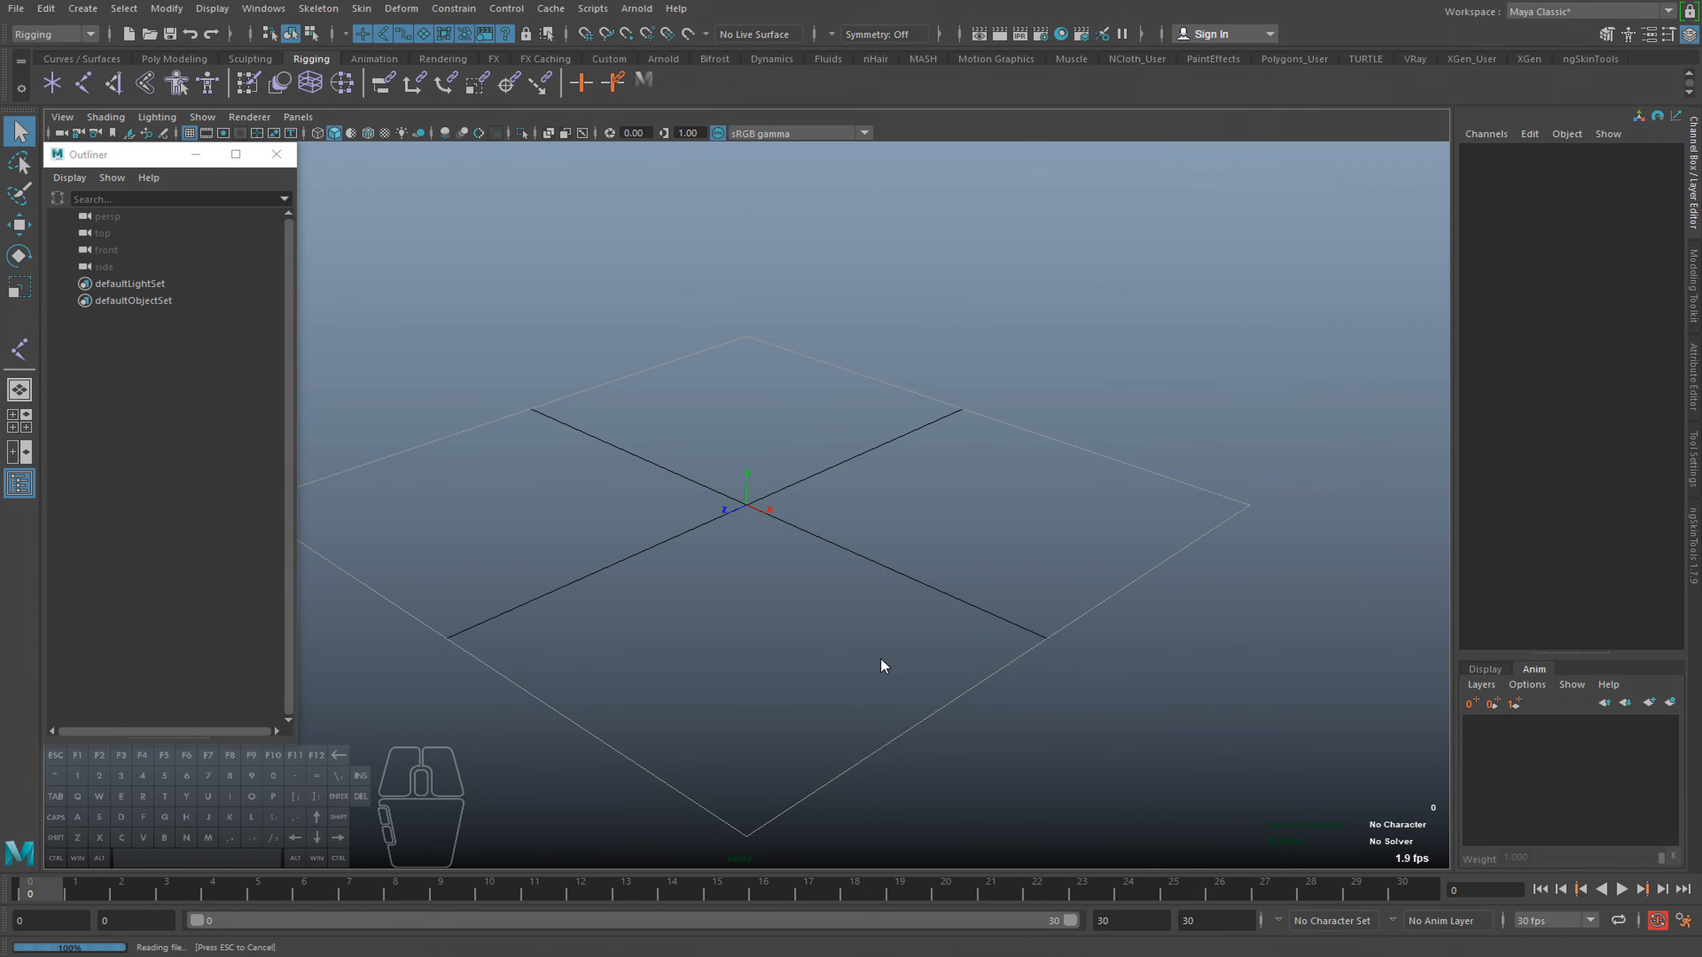
# Frame the imported character and play its walk animation while checking it from several angles
pyautogui.moveTo(755, 427); pyautogui.dragTo(849, 528)
pyautogui.press('f')
pyautogui.keyDown('alt'); pyautogui.moveTo(945, 606); pyautogui.dragTo(1033, 538); pyautogui.keyUp('alt')
pyautogui.click(1034, 538)
pyautogui.keyDown('alt'); pyautogui.moveTo(780, 590); pyautogui.dragTo(912, 611); pyautogui.keyUp('alt')
pyautogui.hotkey('alt', 'v')
pyautogui.keyDown('alt'); pyautogui.moveTo(844, 625); pyautogui.dragTo(921, 627, button='right'); pyautogui.keyUp('alt')
pyautogui.keyDown('alt'); pyautogui.moveTo(920, 627); pyautogui.dragTo(819, 668); pyautogui.keyUp('alt')
pyautogui.hotkey('alt', 'v')
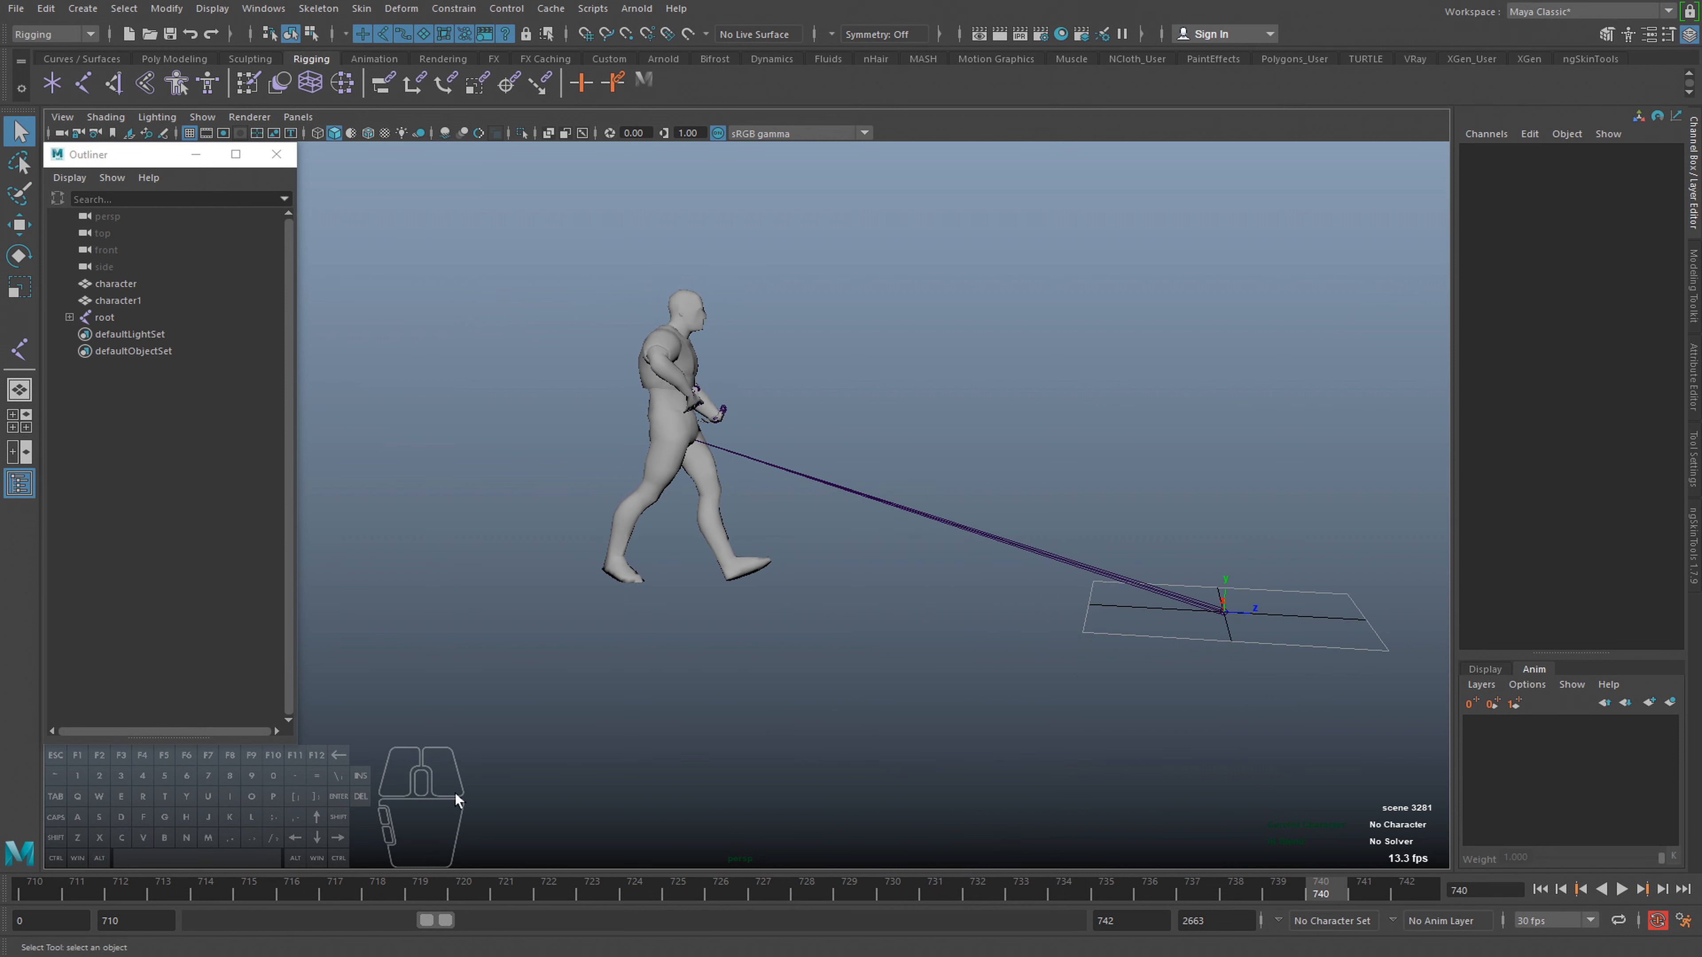